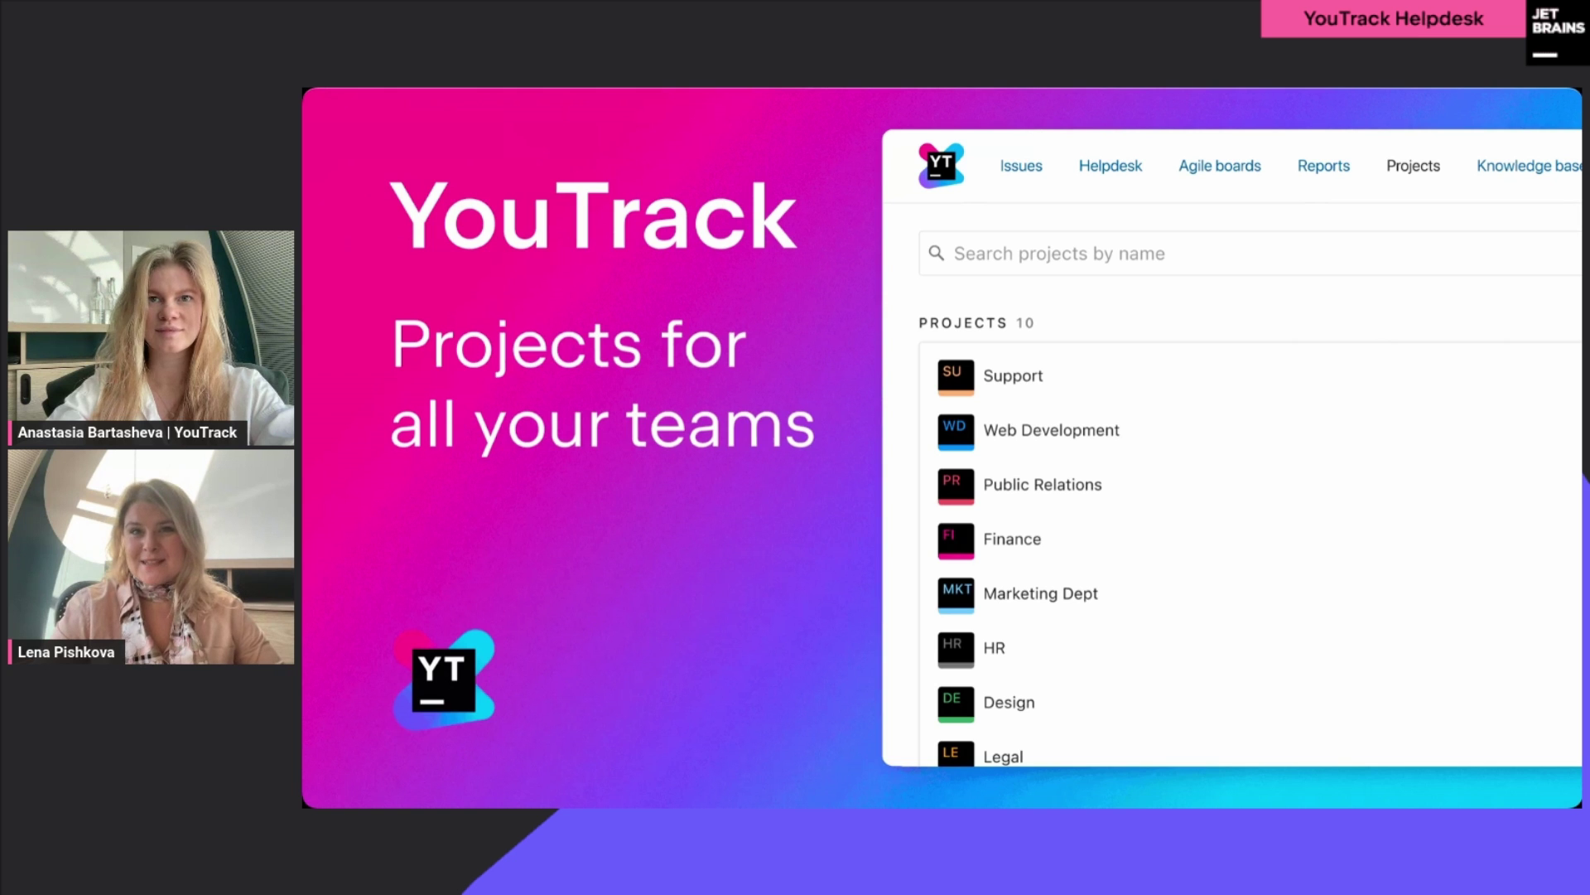
key(Right)
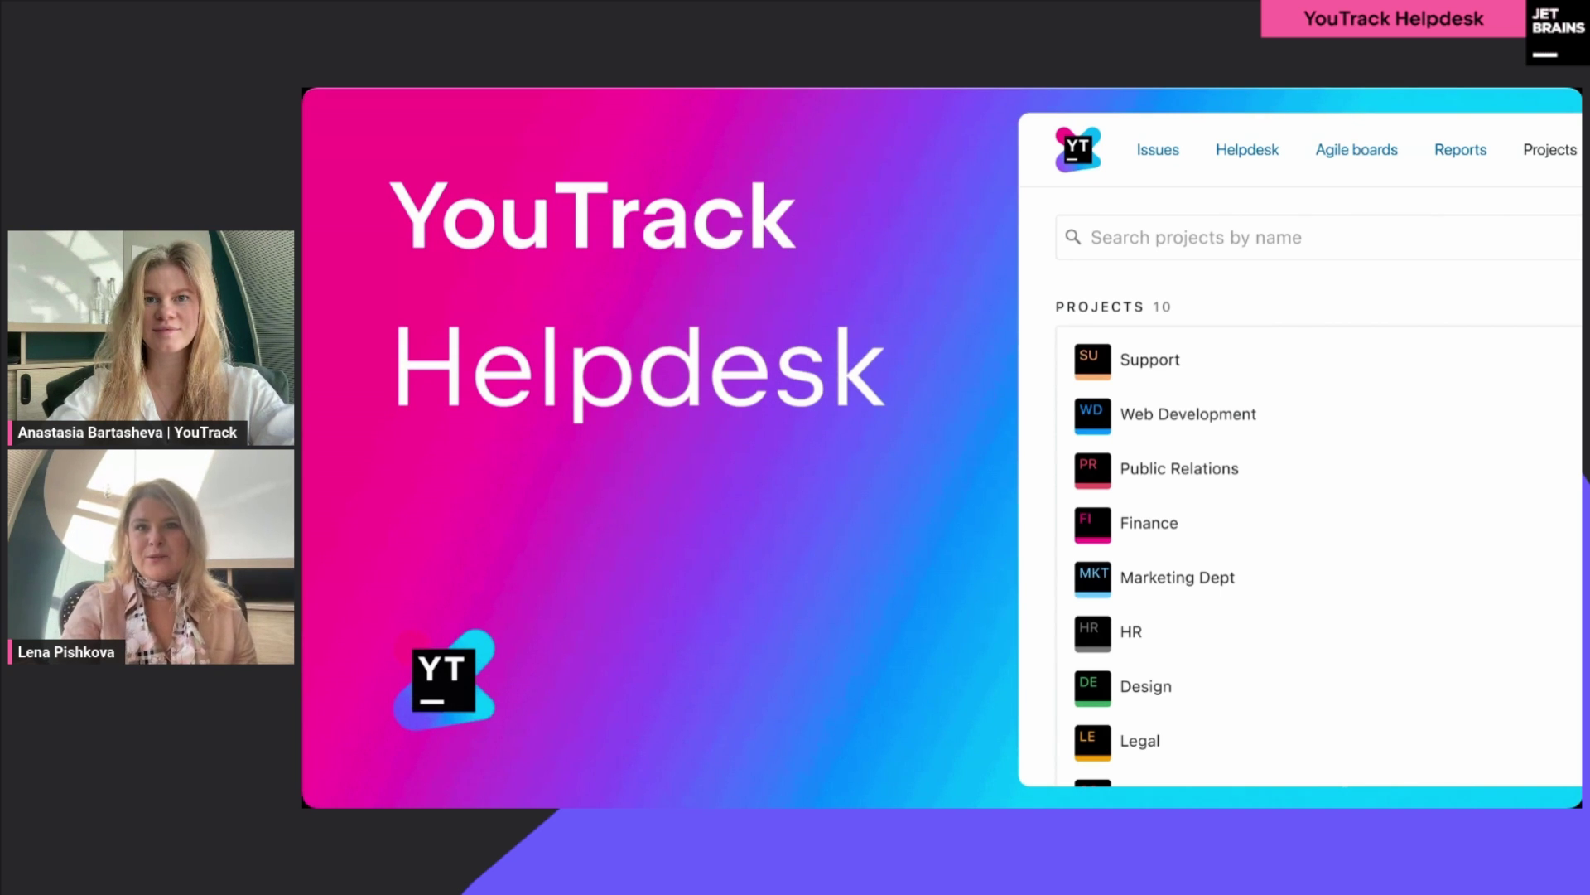
key(Right)
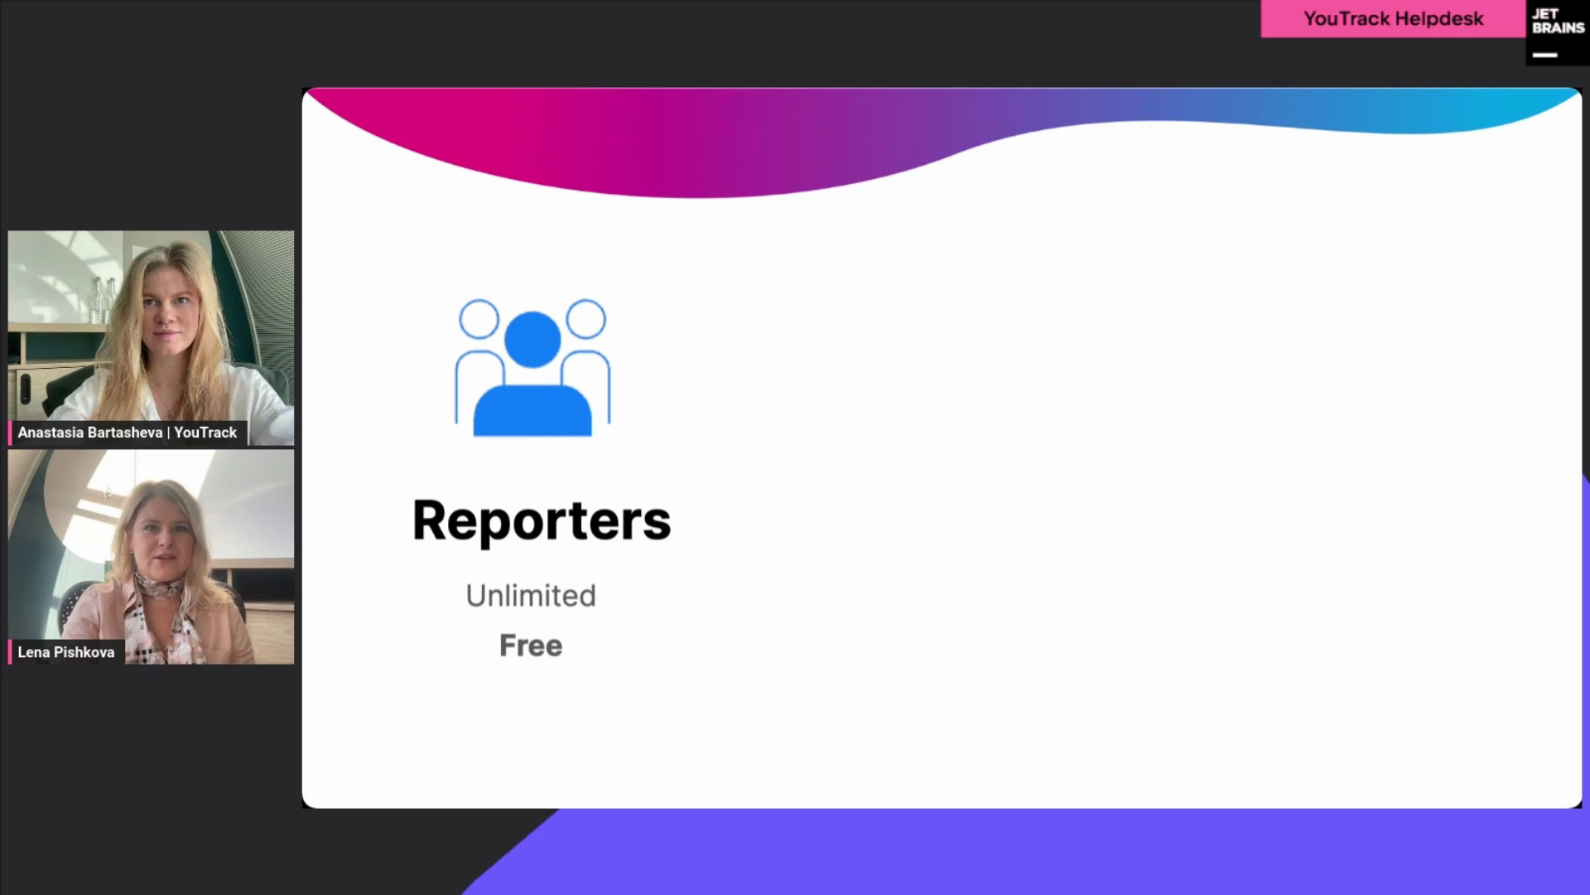
key(Right)
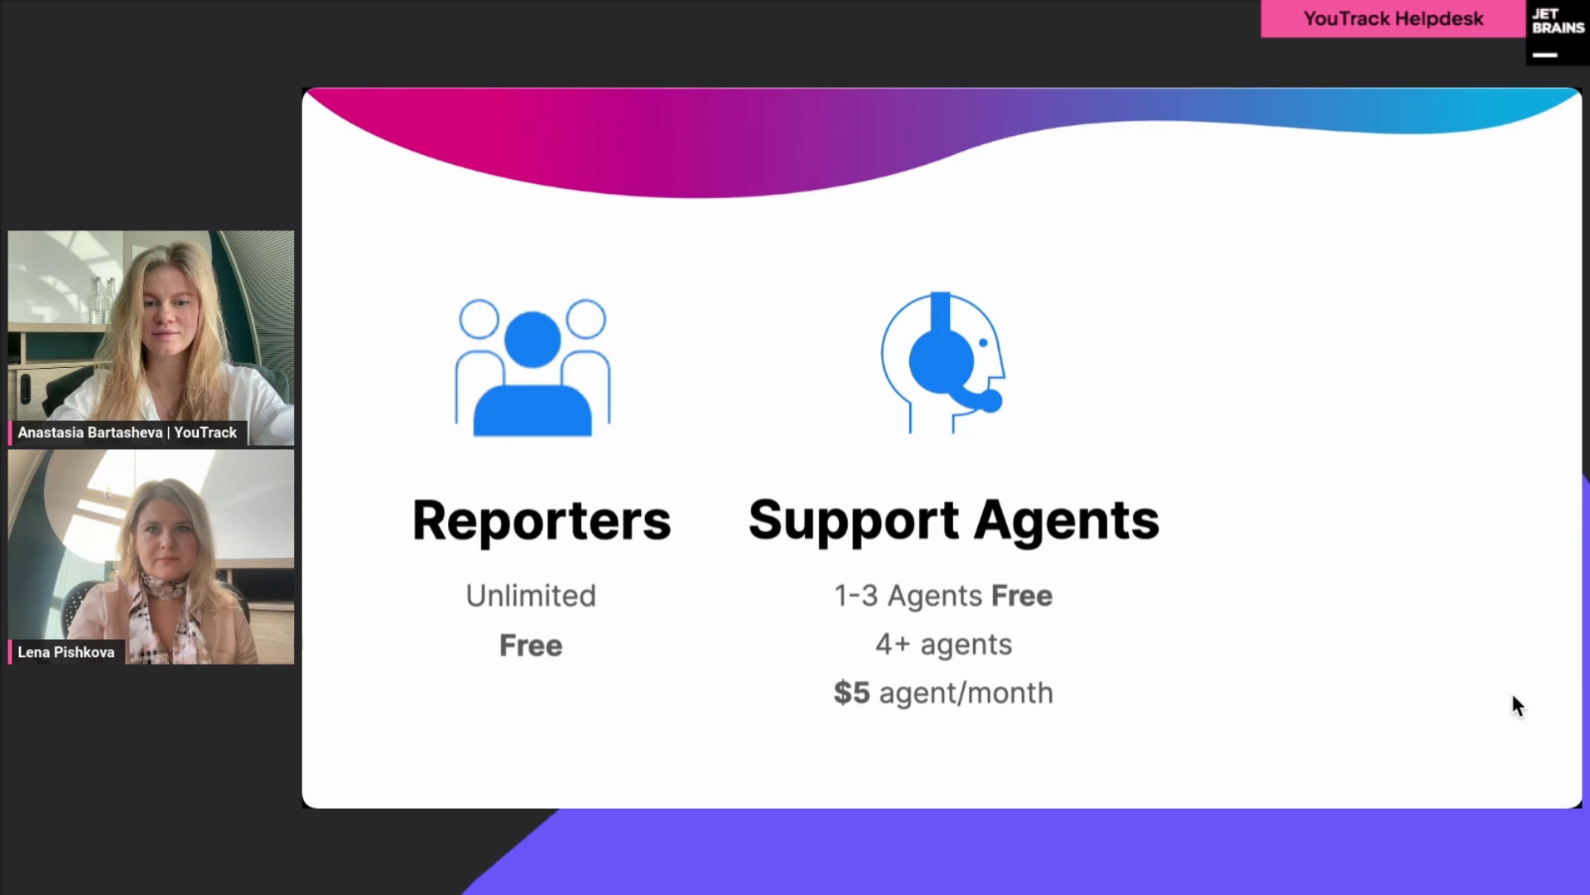
click(1525, 738)
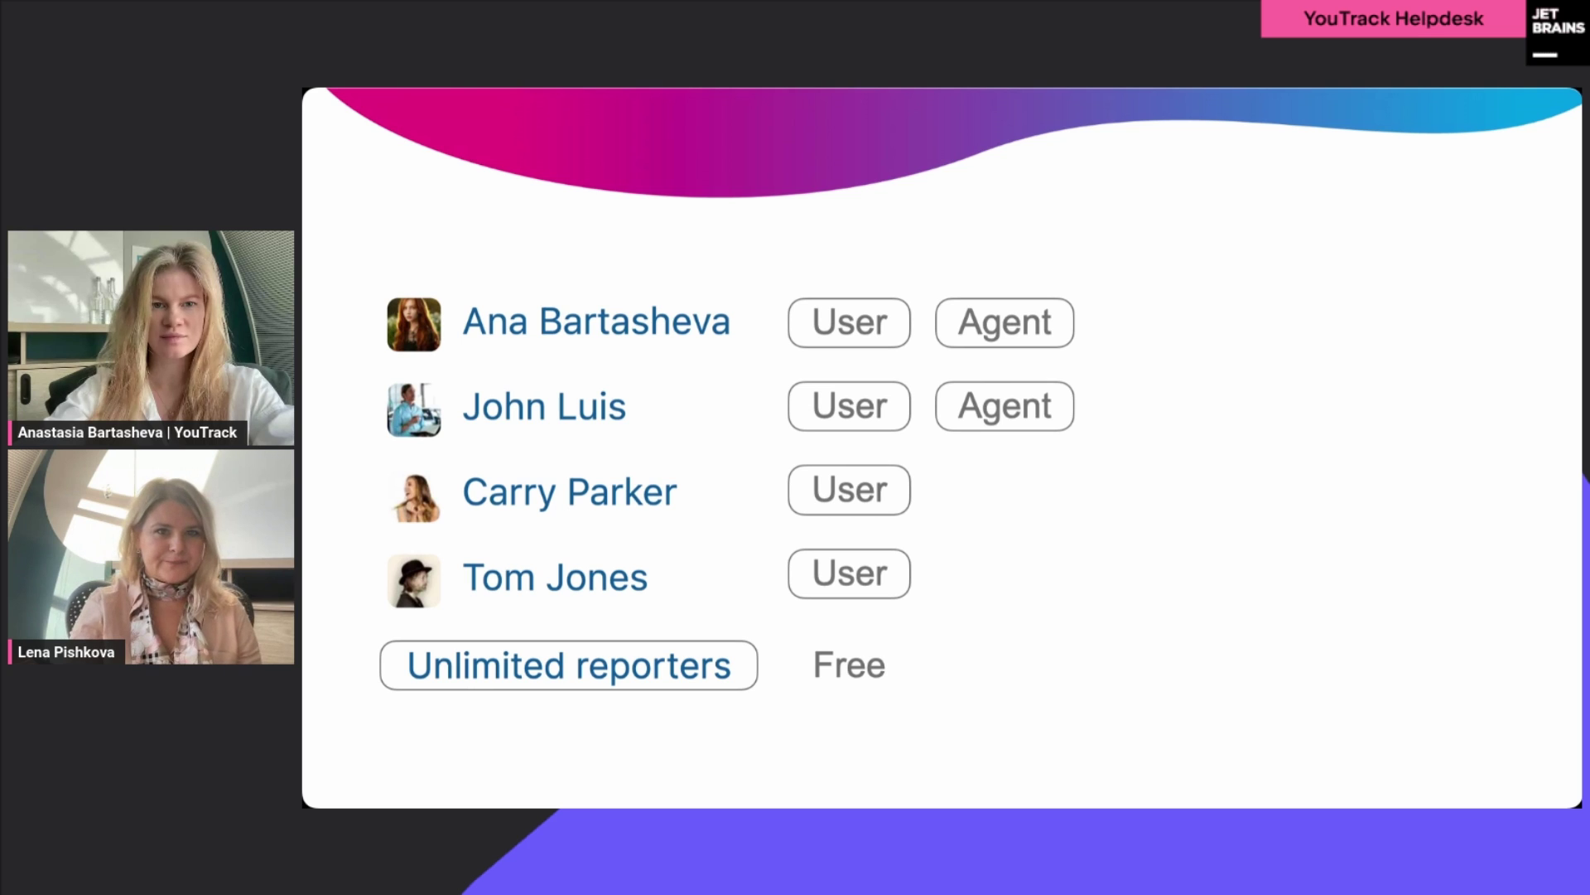
key(Right)
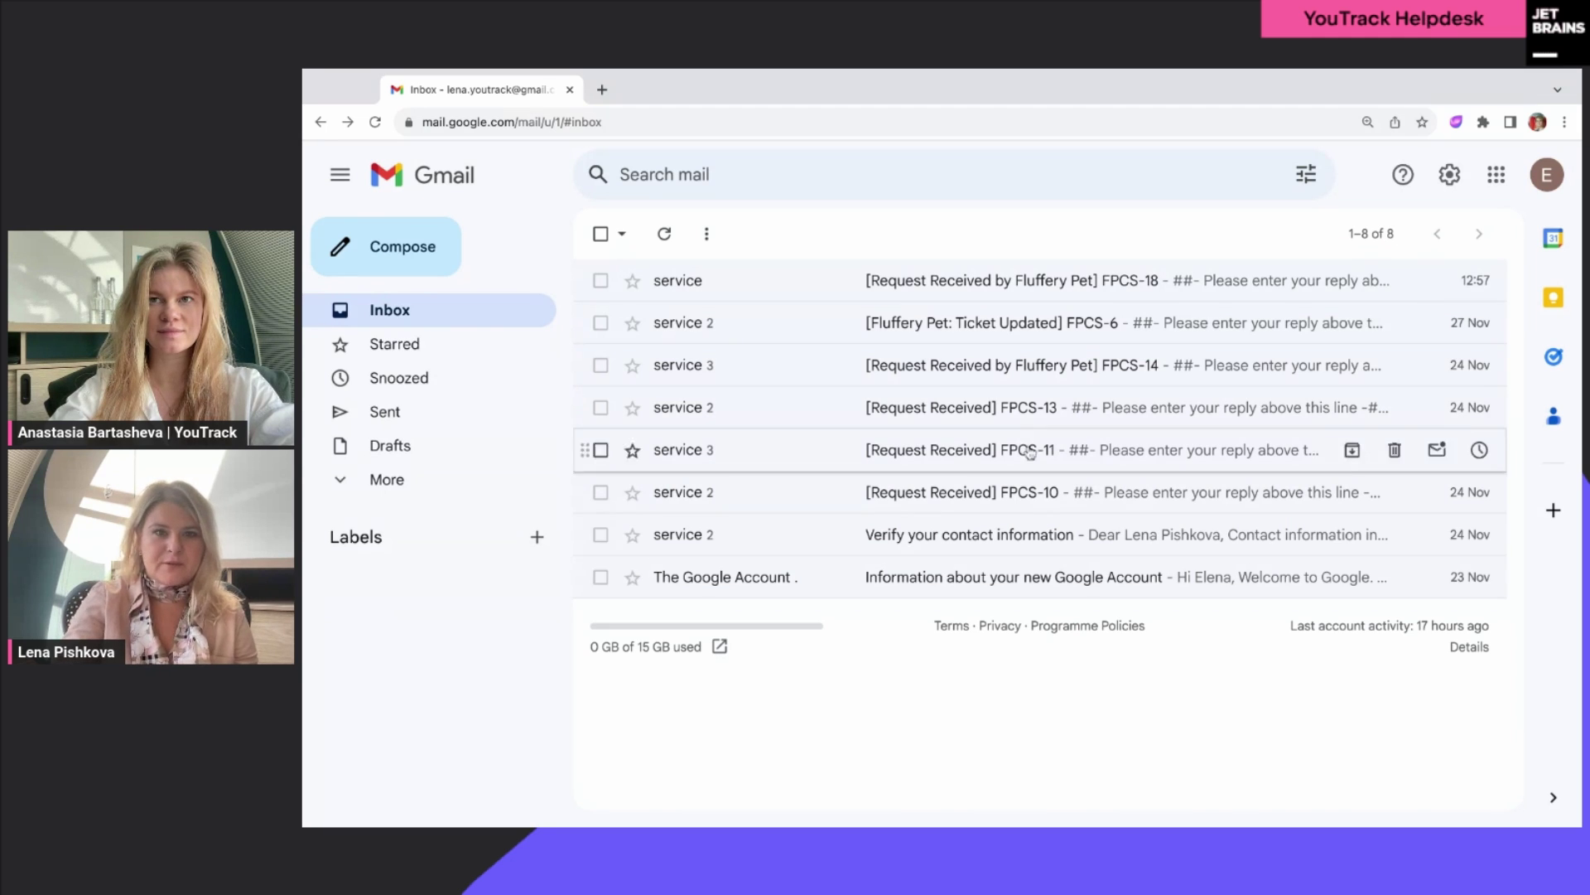
Step: Open the delayed-order ticket through the link in the newest Request Received e-mail, and go to the list of all tickets
click(982, 290)
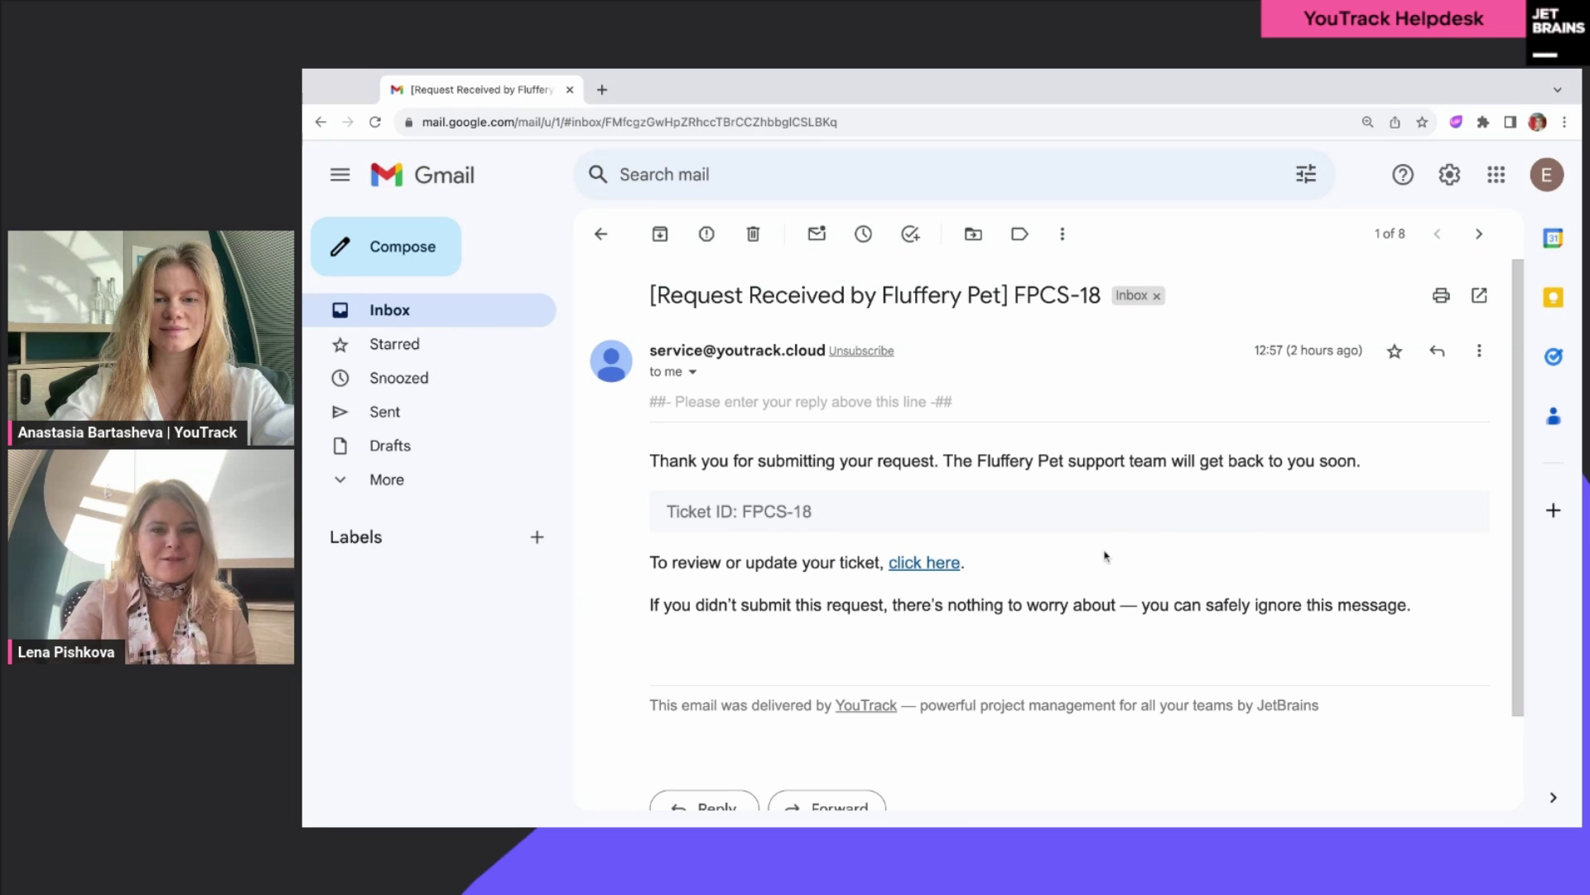
click(924, 565)
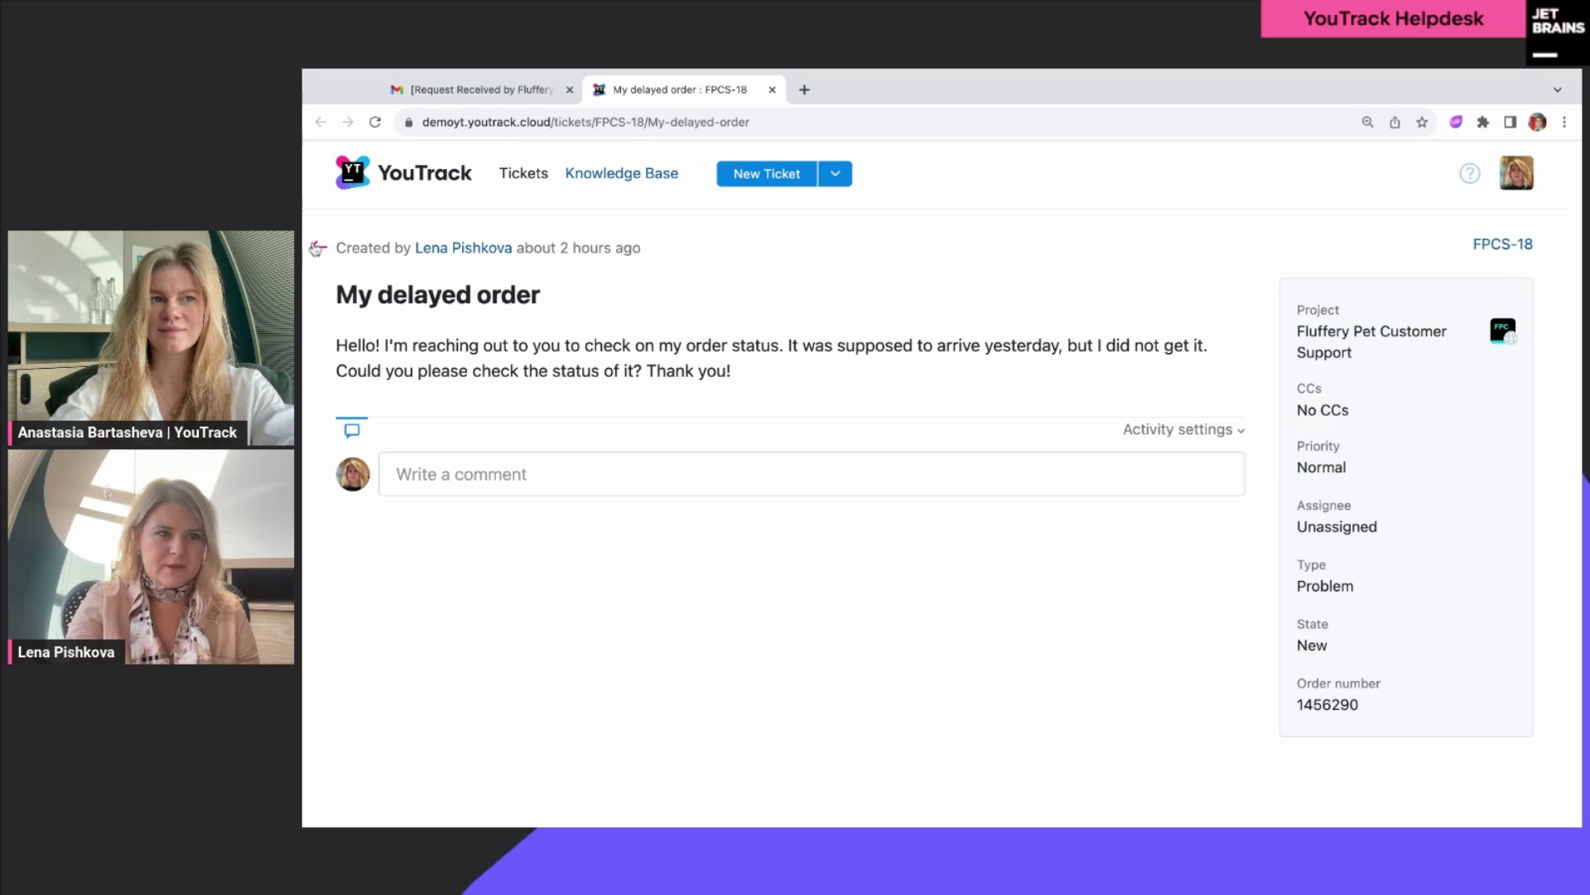
click(317, 248)
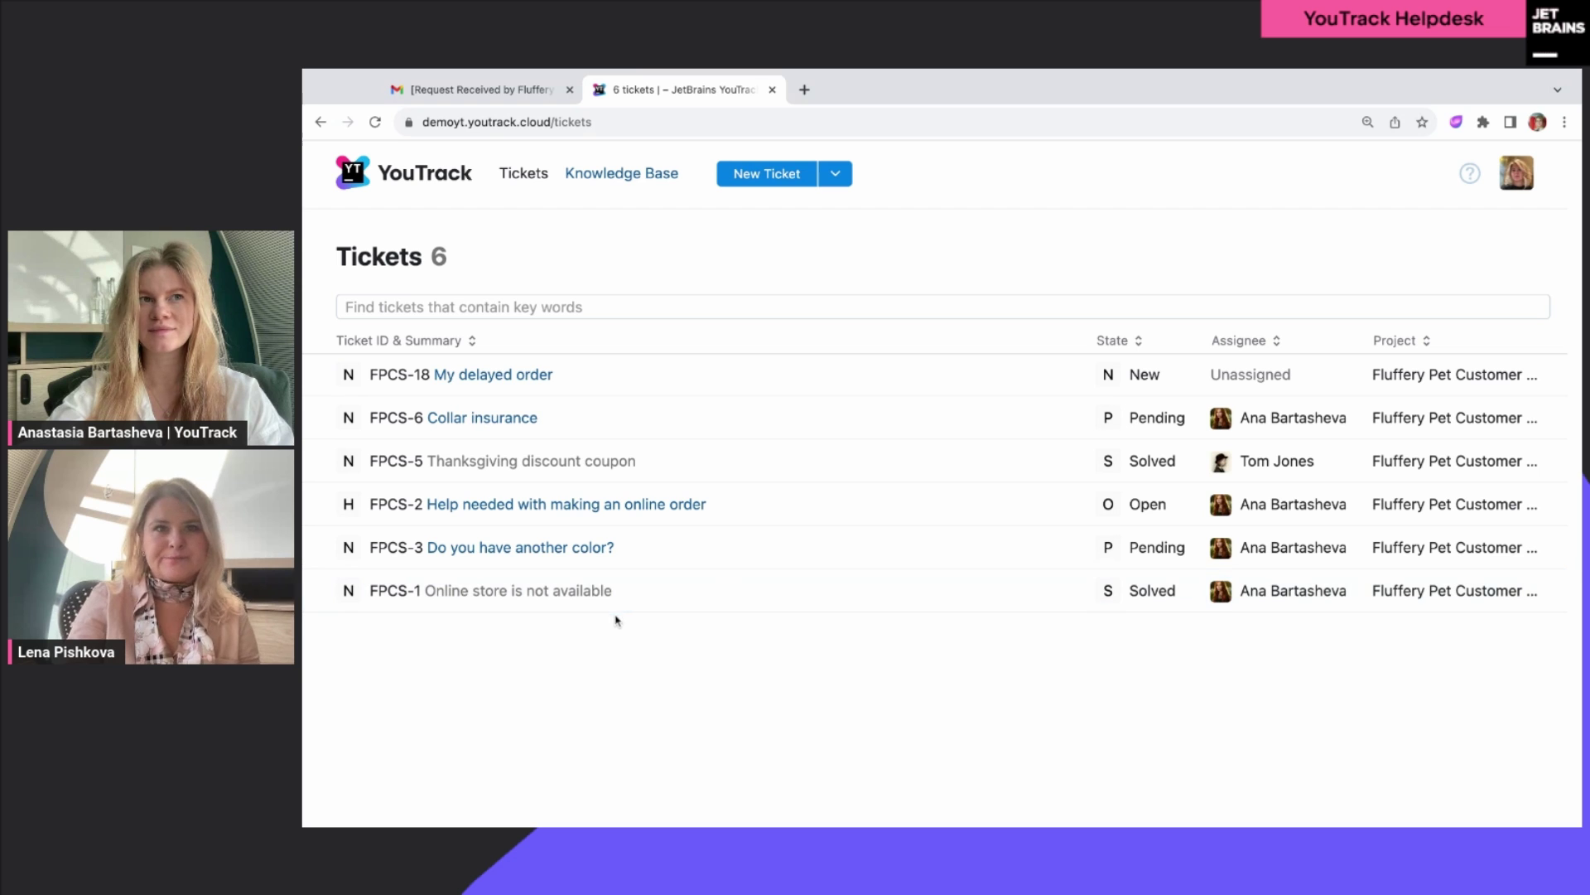
Step: Read through the conversation in the "Online store is not available" ticket and return to the ticket list
click(574, 591)
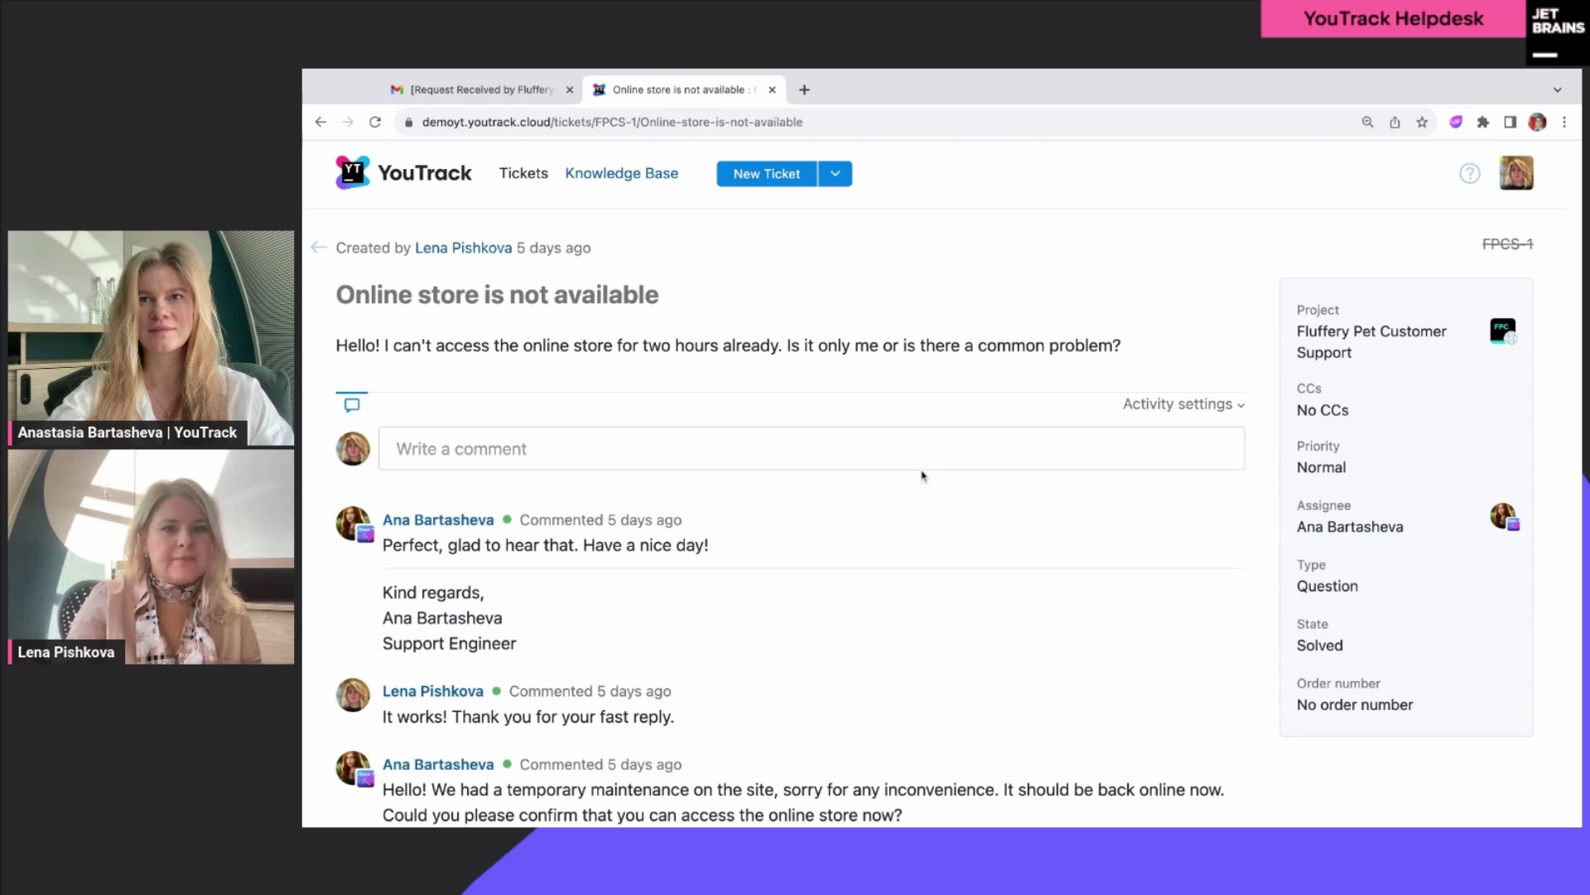
scroll(922, 479, down, 2)
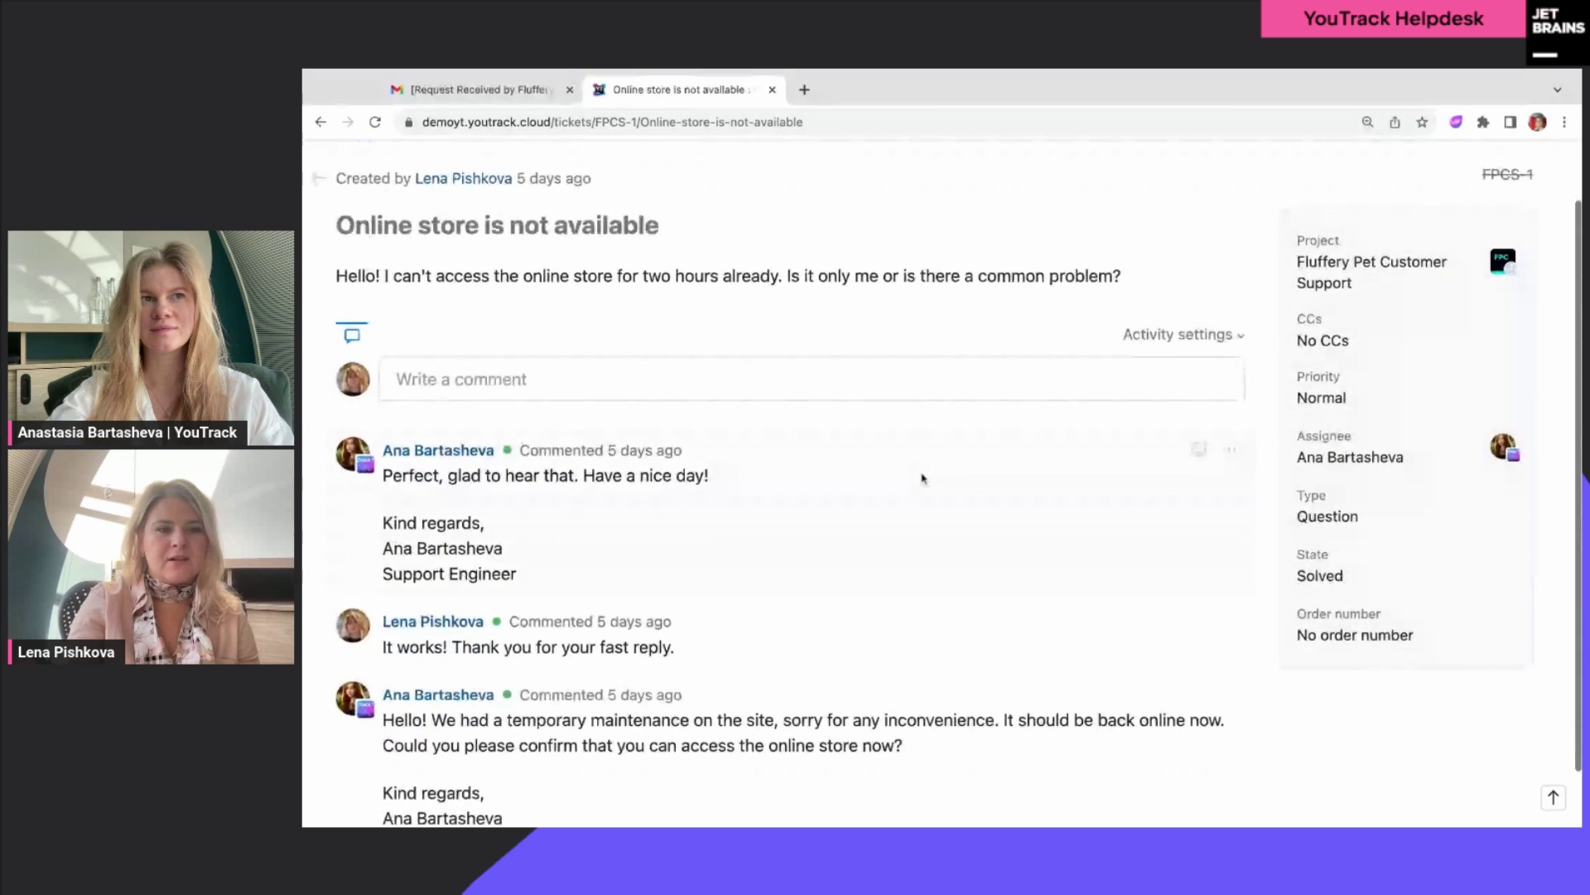
scroll(922, 479, up, 2)
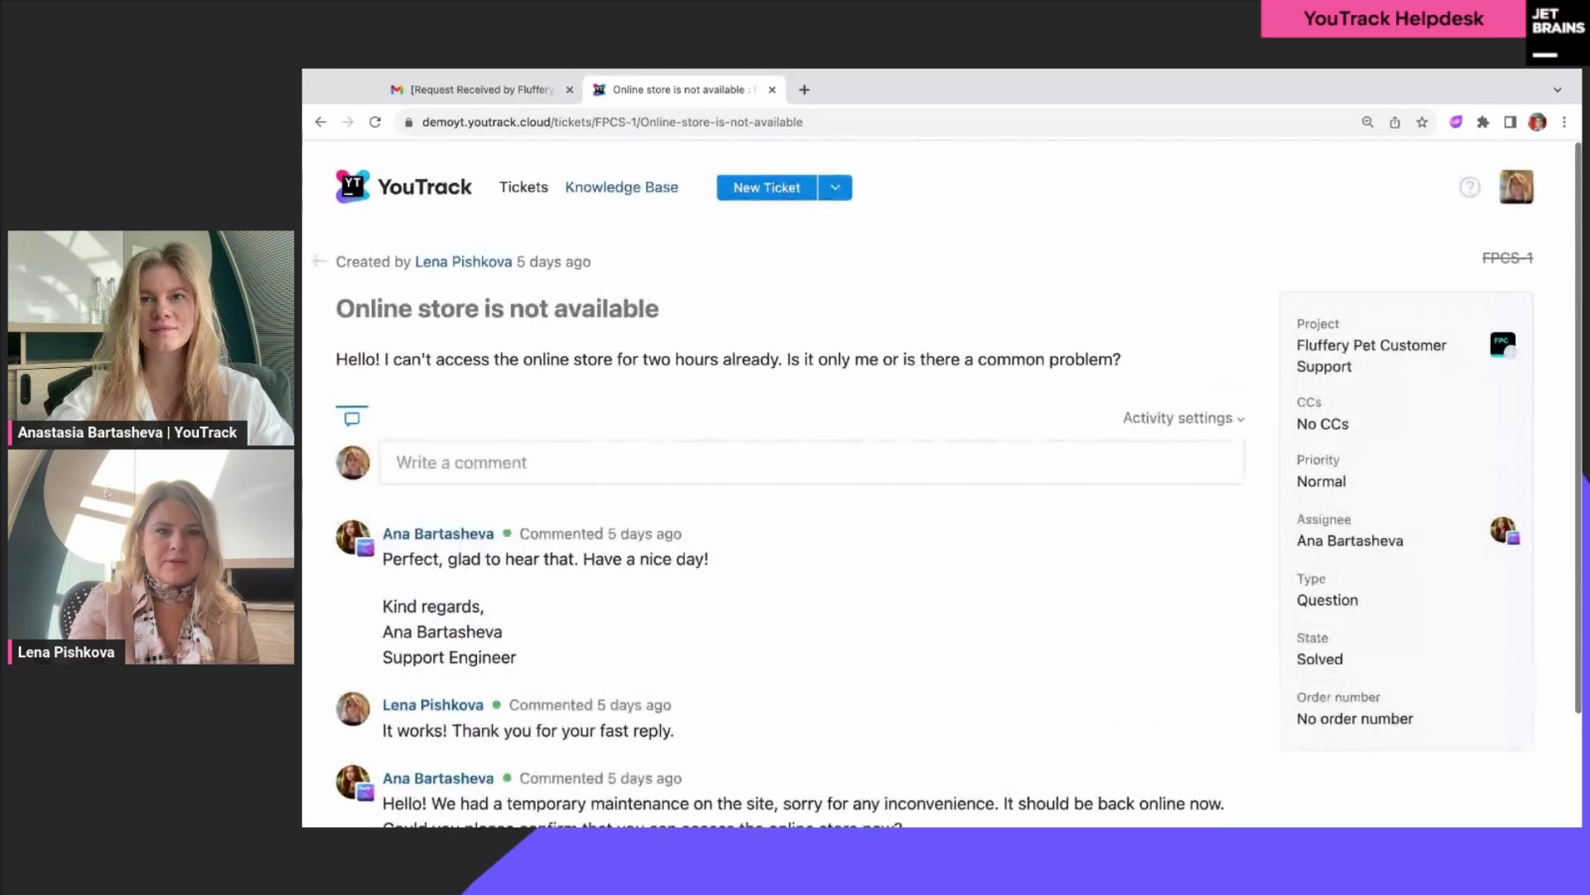
click(318, 247)
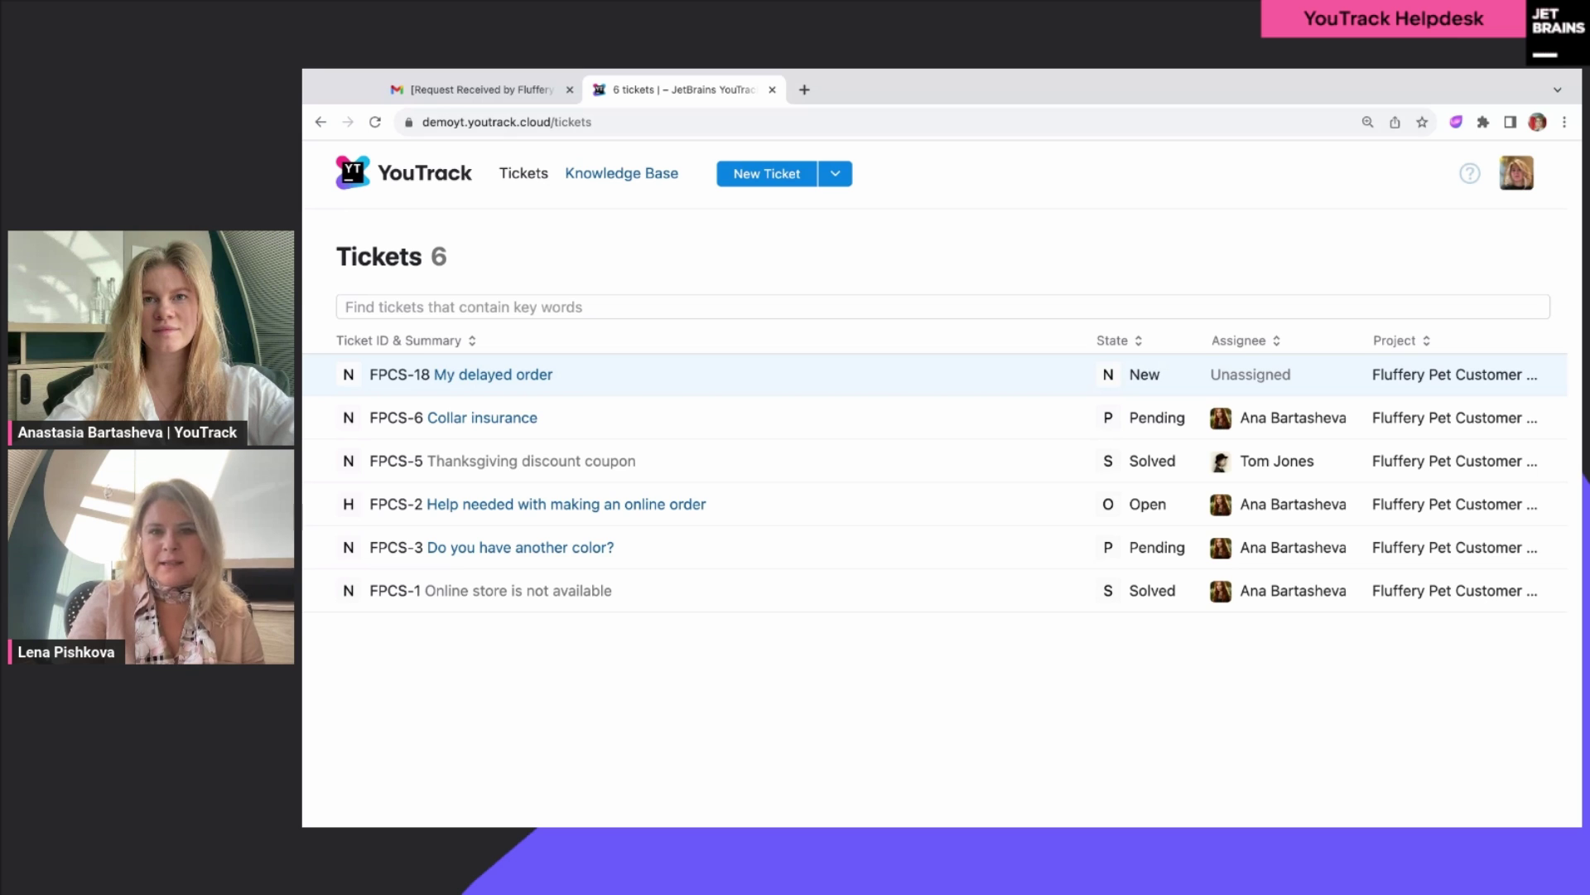
Step: Add a comment to the "My delayed order" ticket that gives the order's tracking number
click(482, 375)
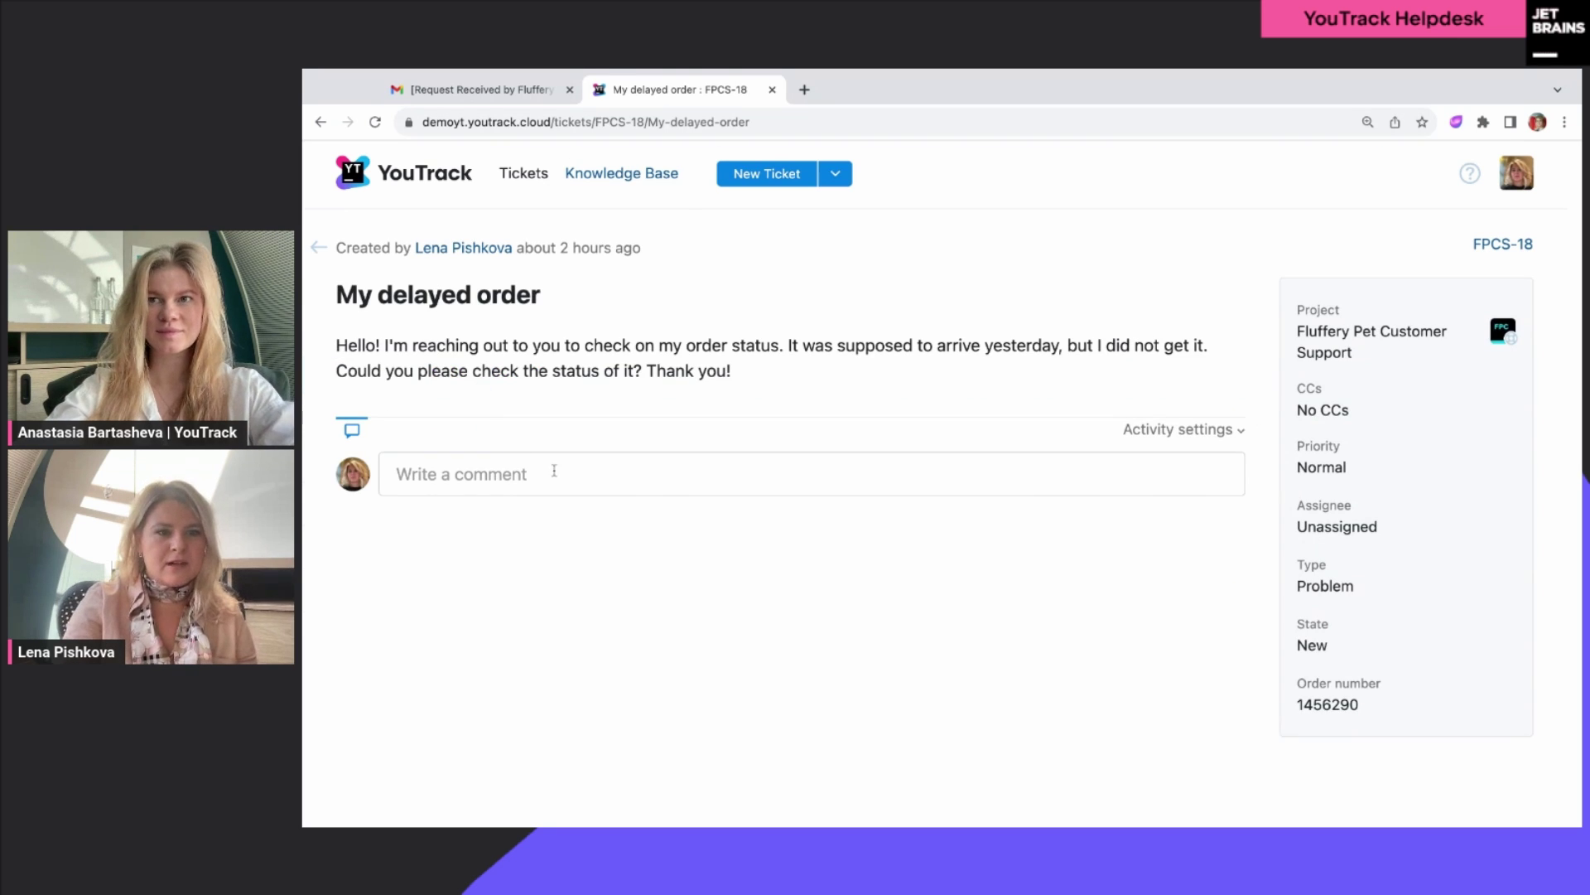
click(554, 472)
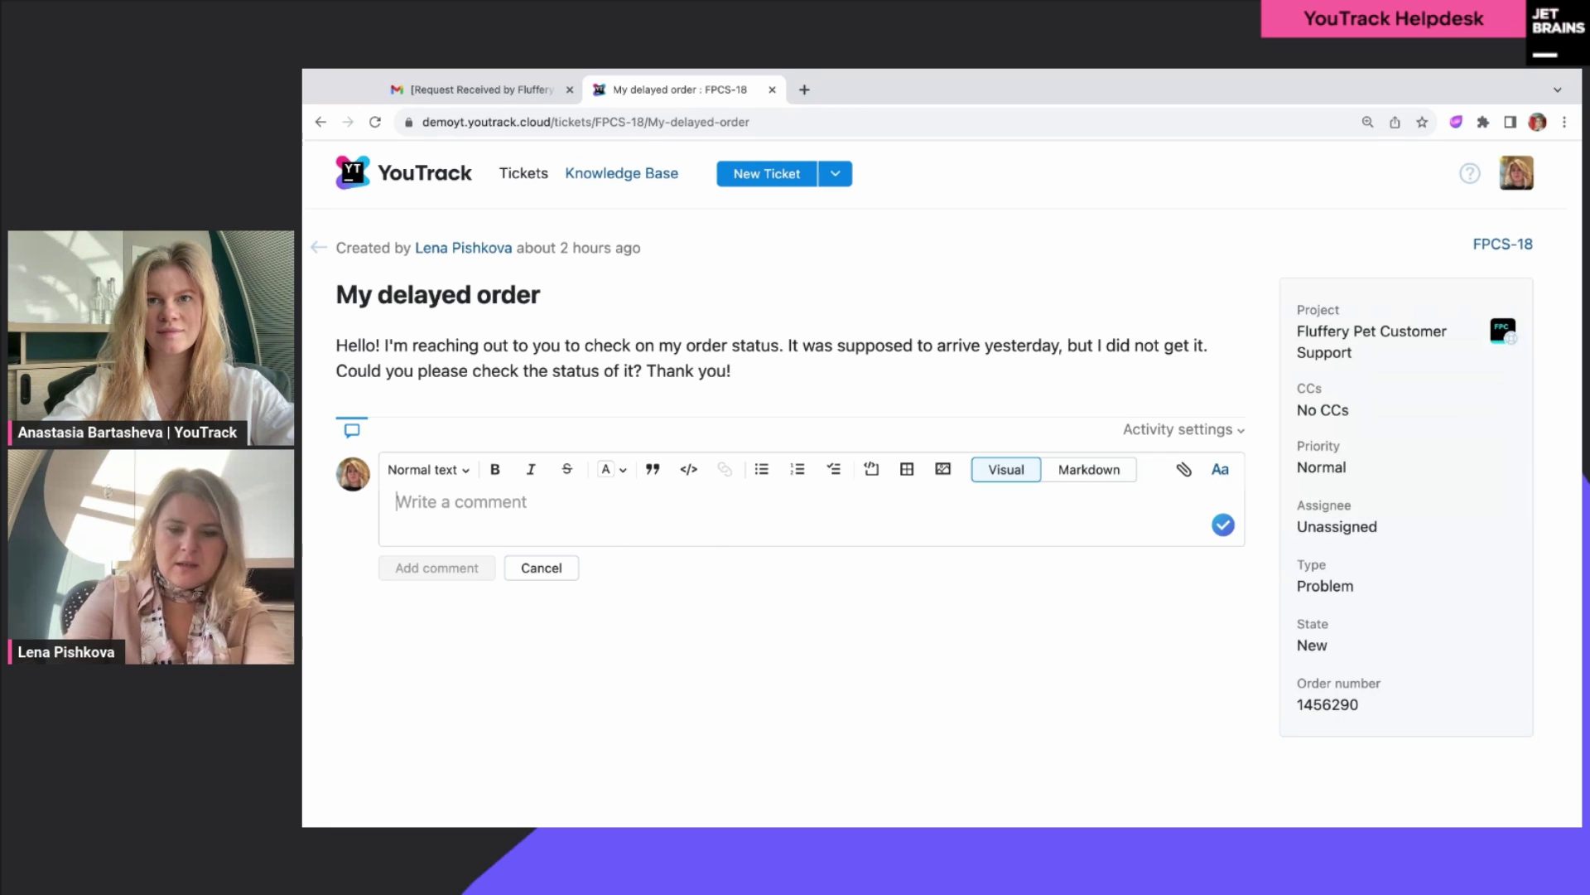
text(Here is m)
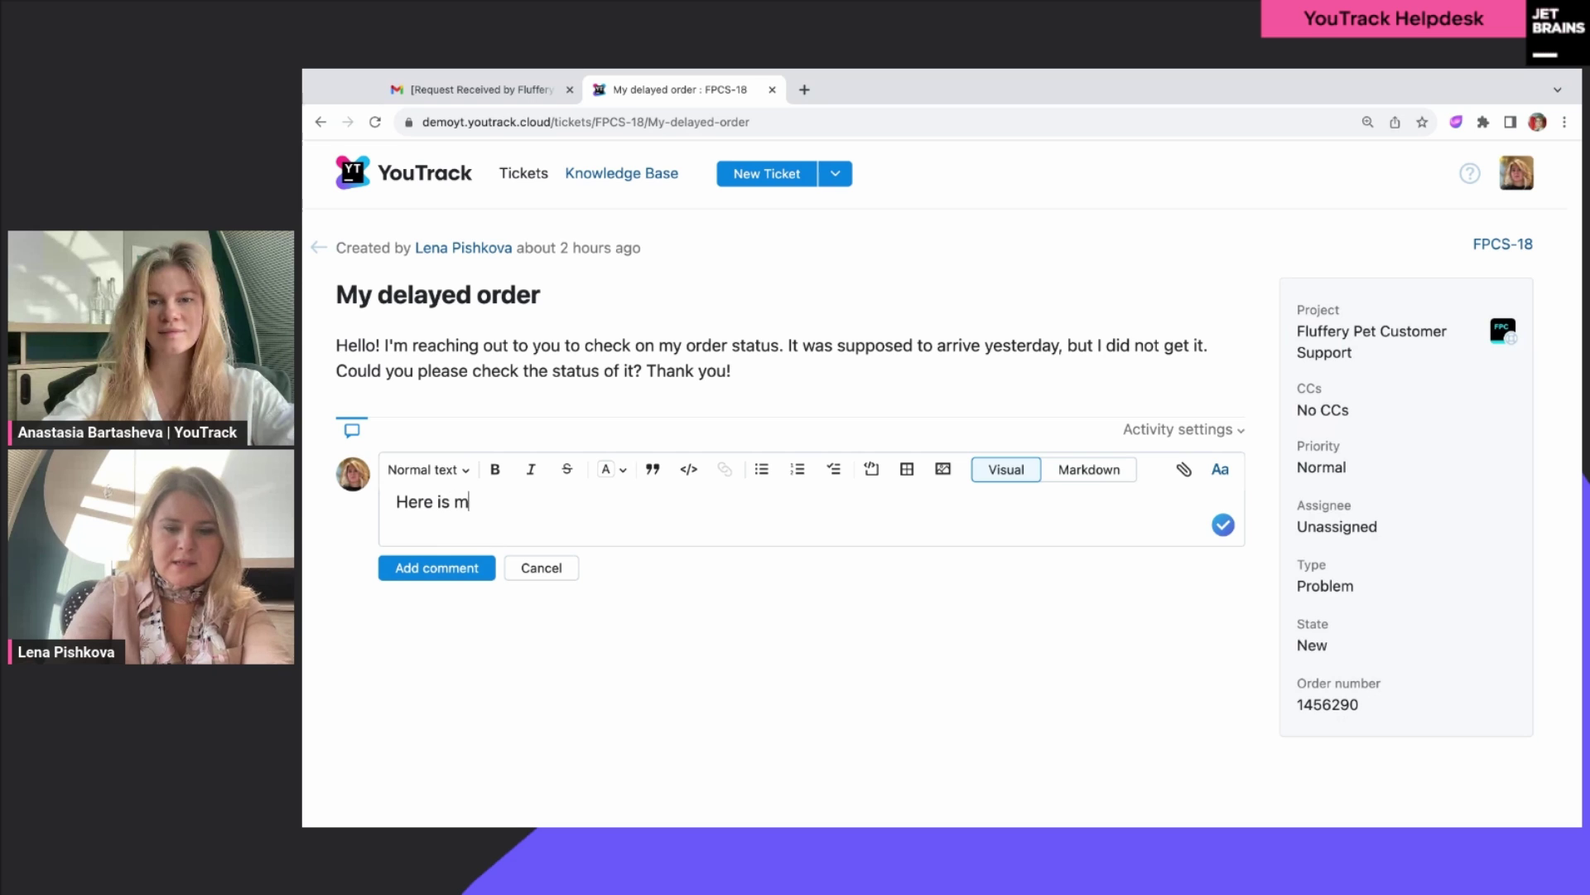
text(y tracking number)
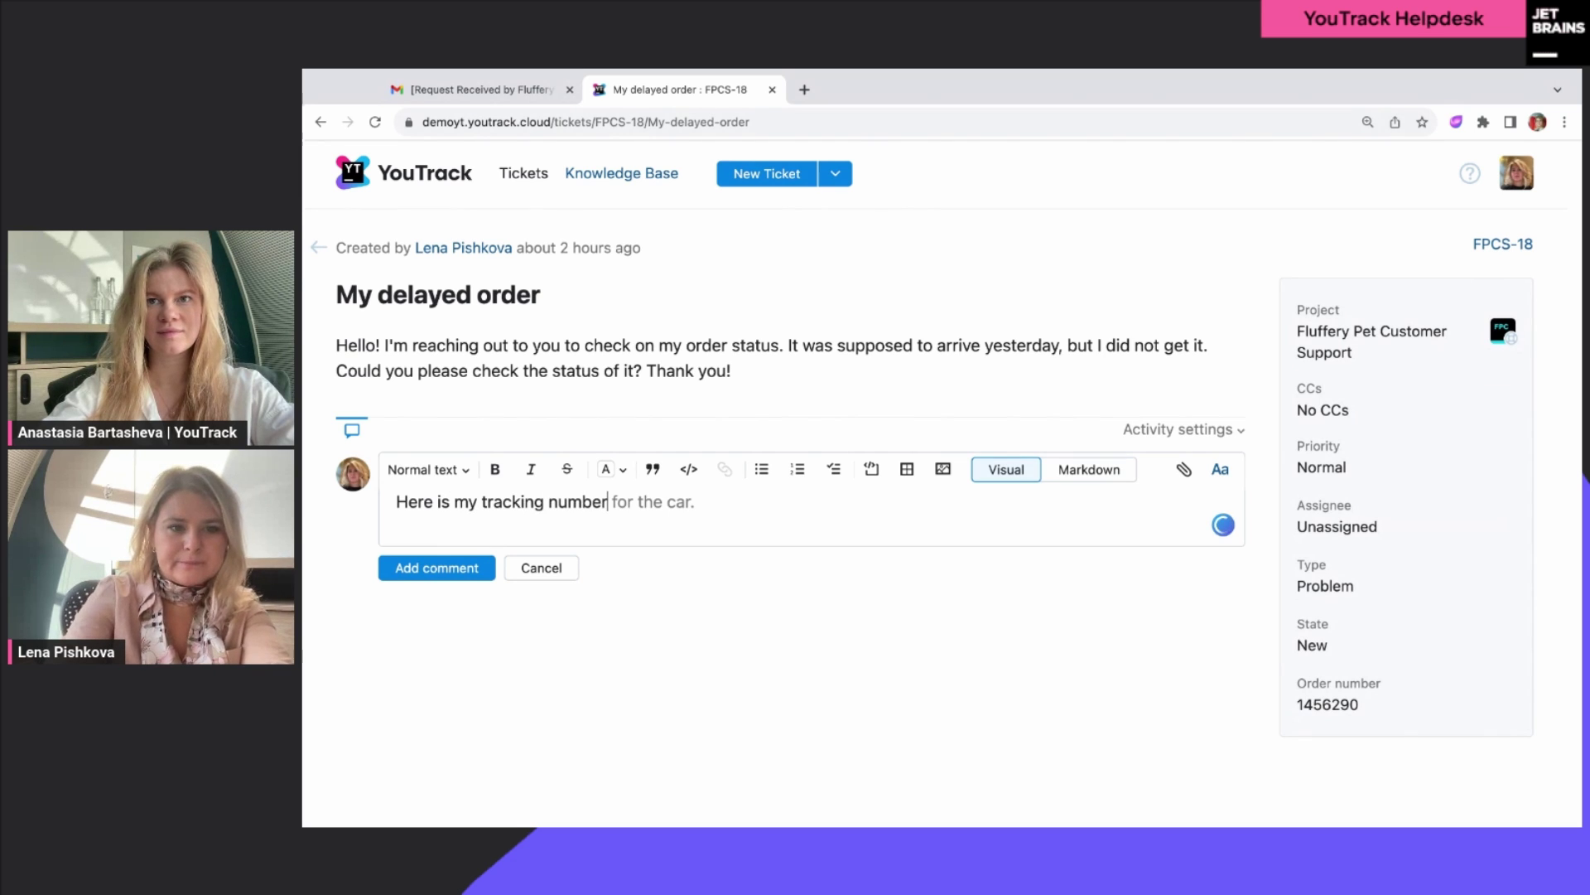
text( – )
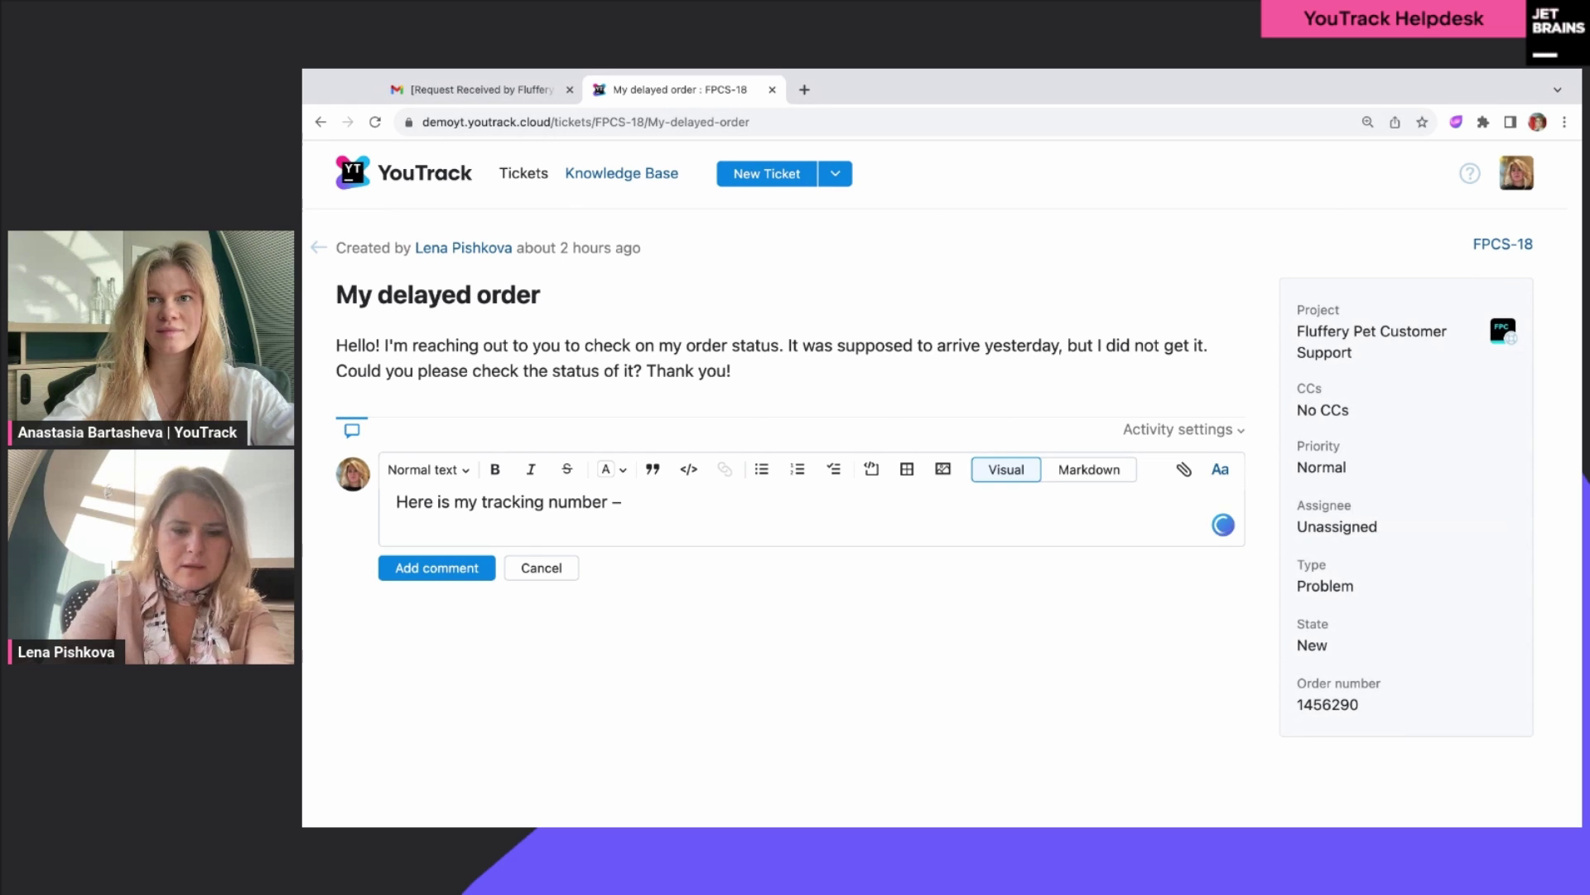
text(FP567)
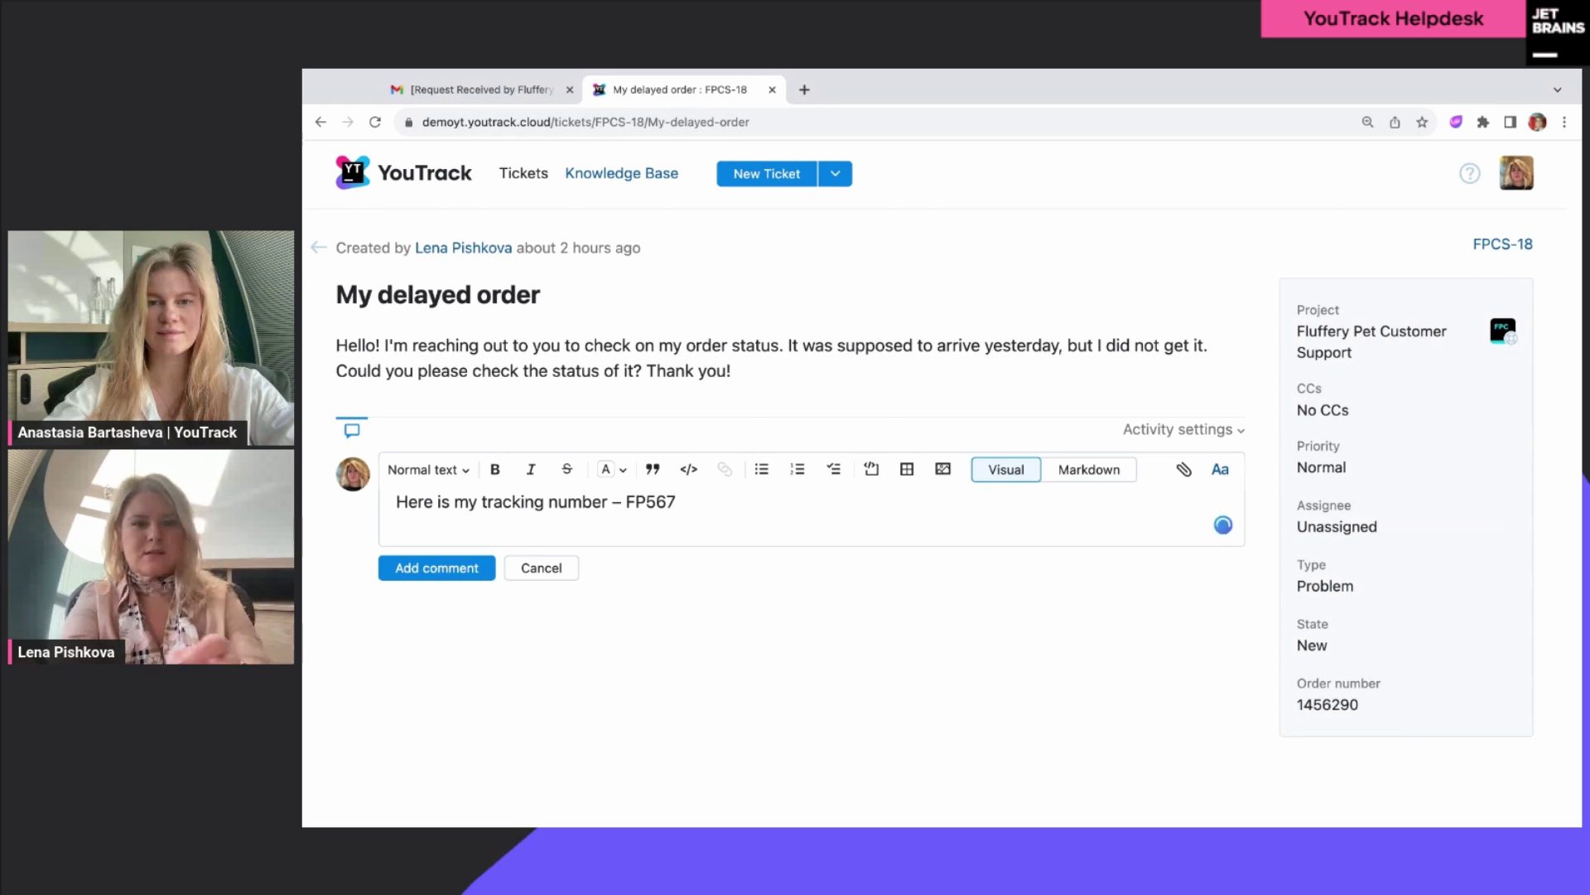
key(Return)
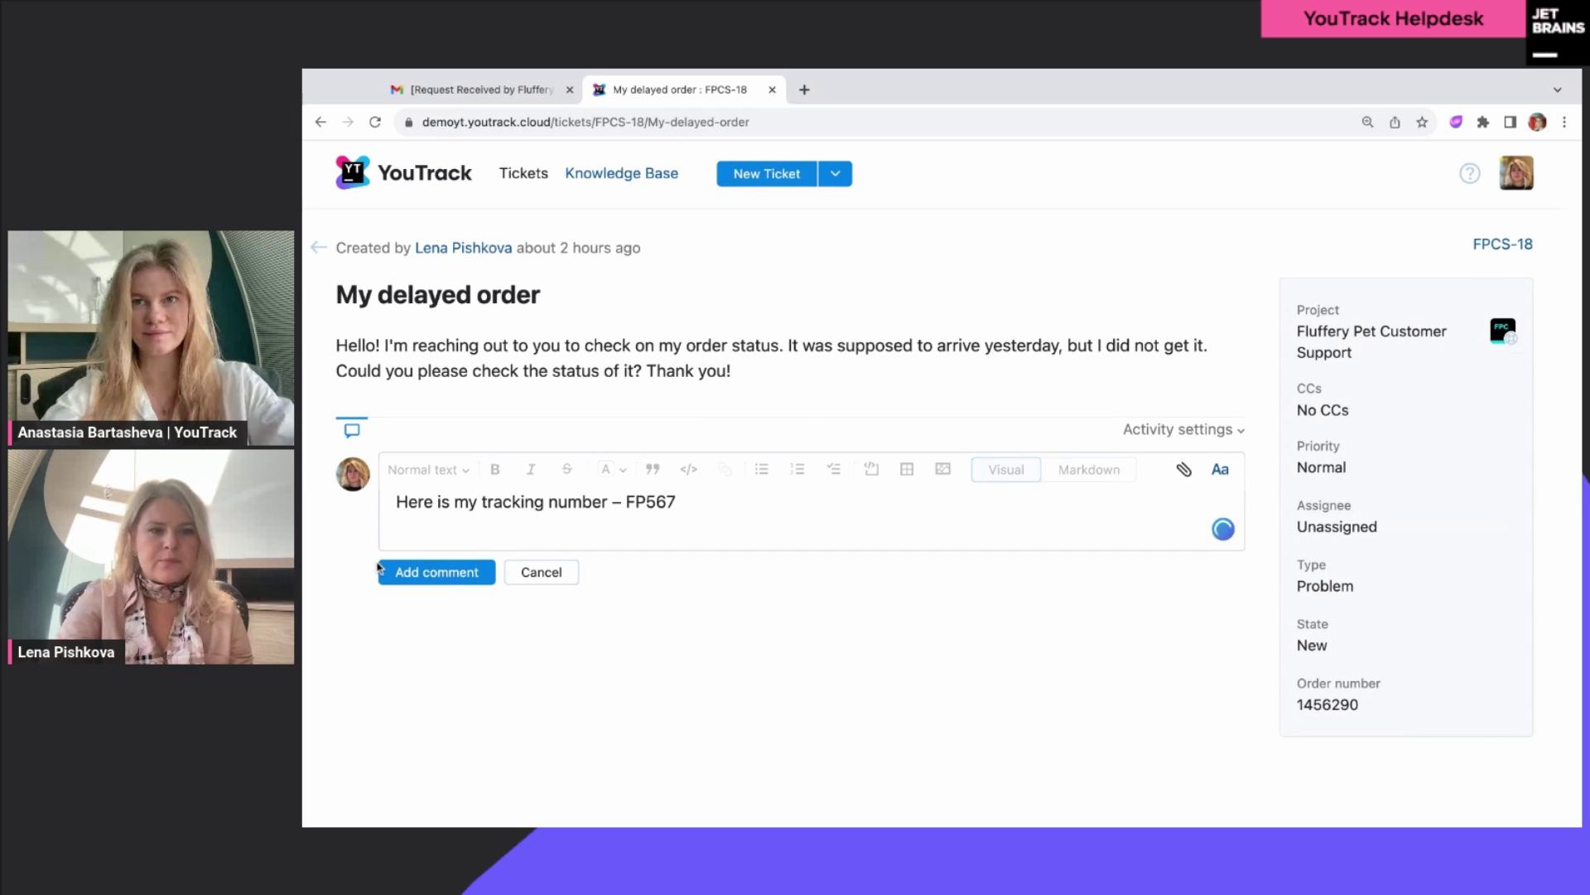
click(437, 572)
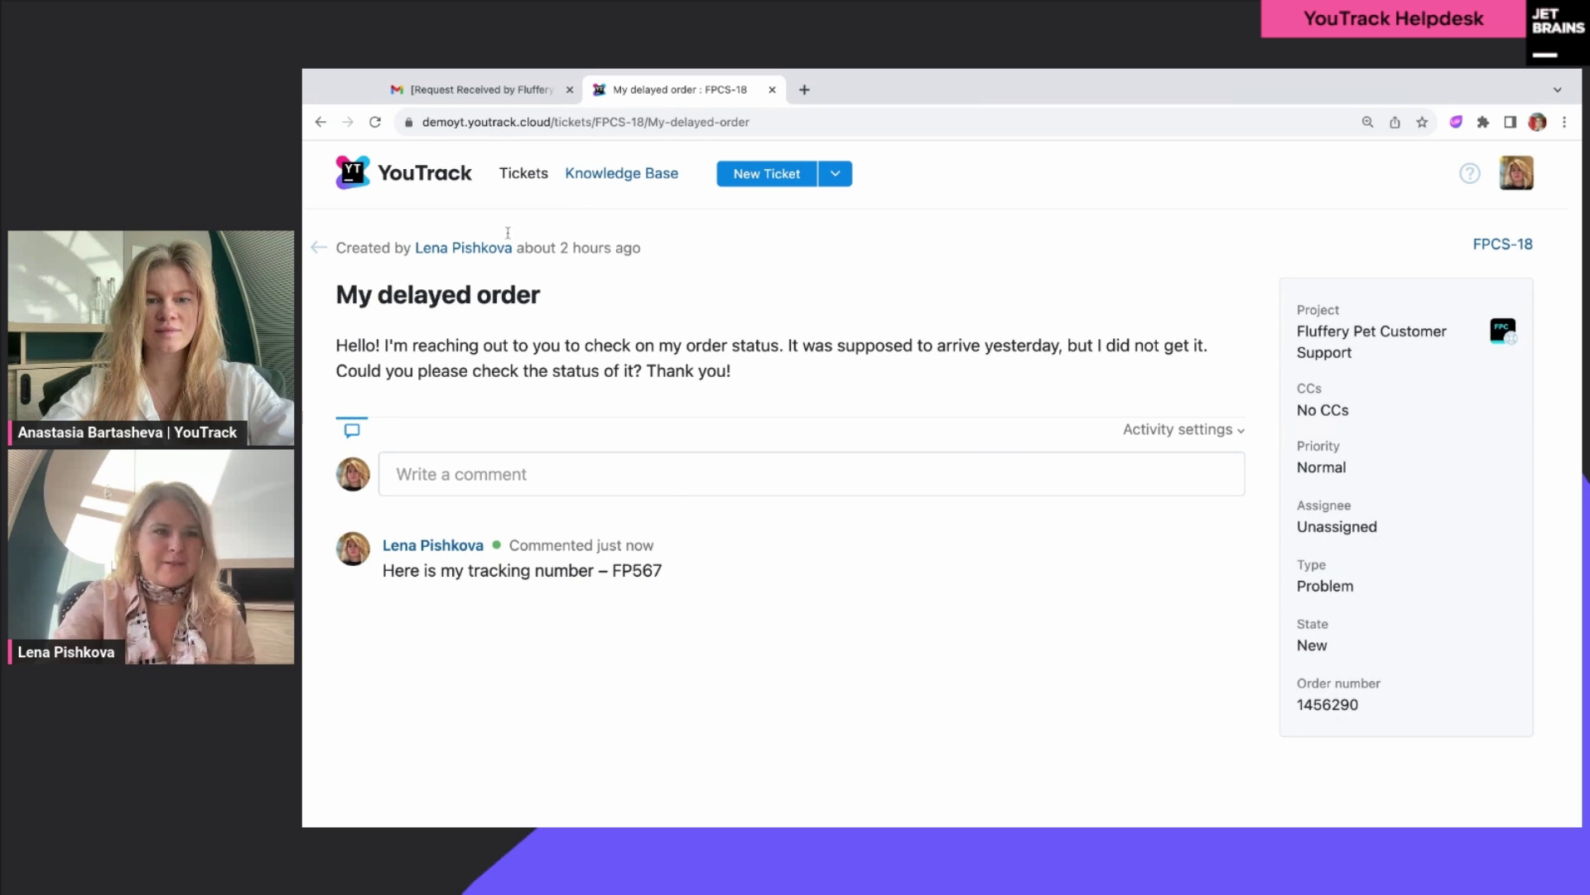
Step: Open the knowledge base, keep its article tree expanded and view the Frequently Asked Questions article
click(523, 175)
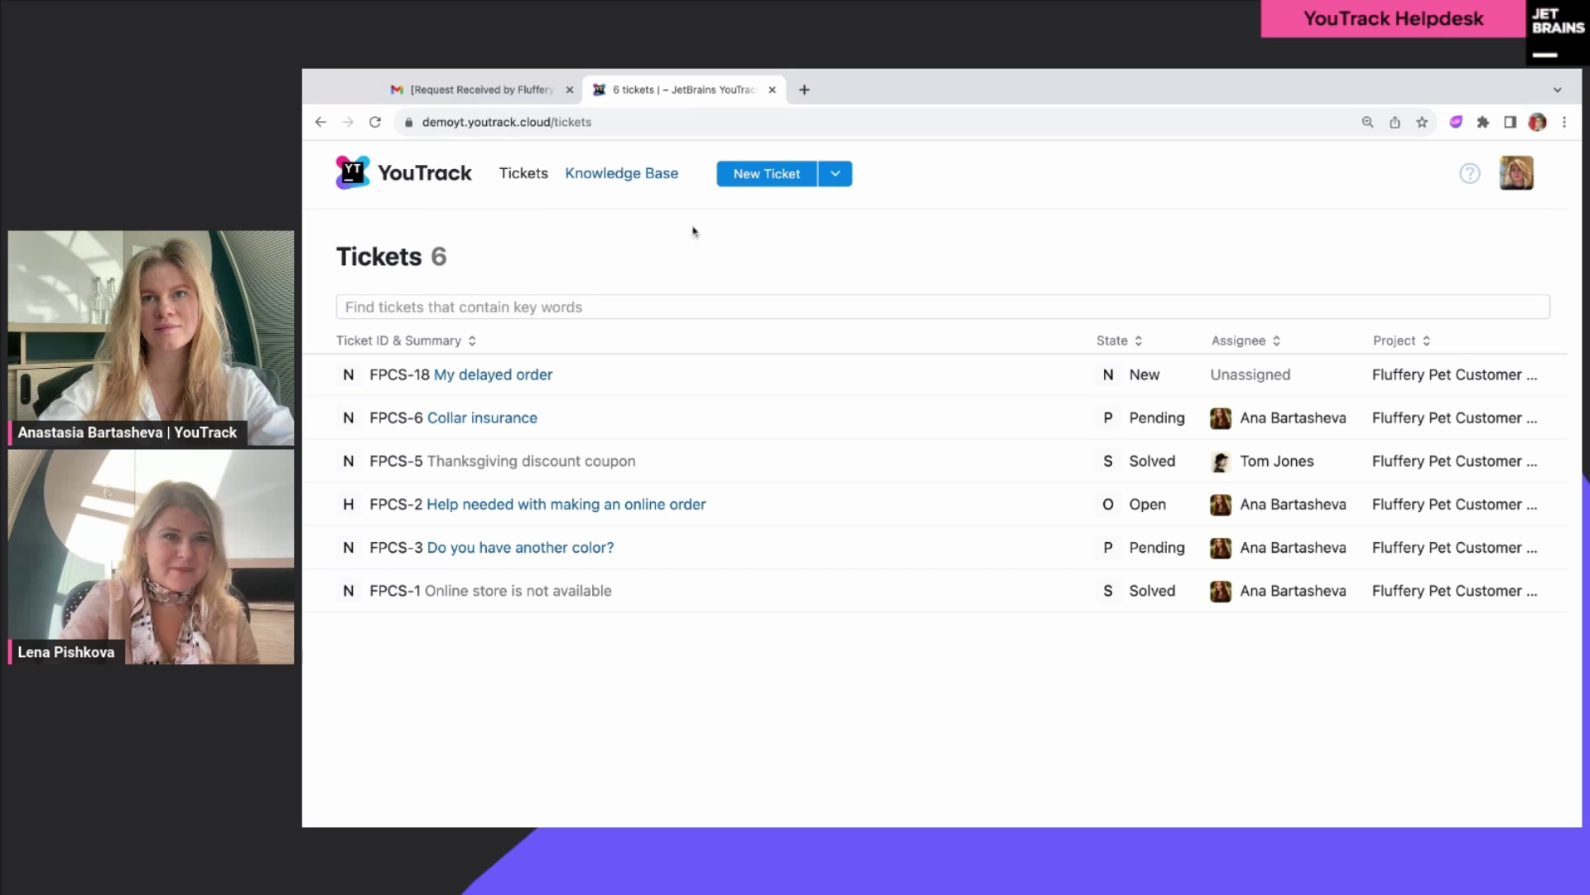
click(604, 180)
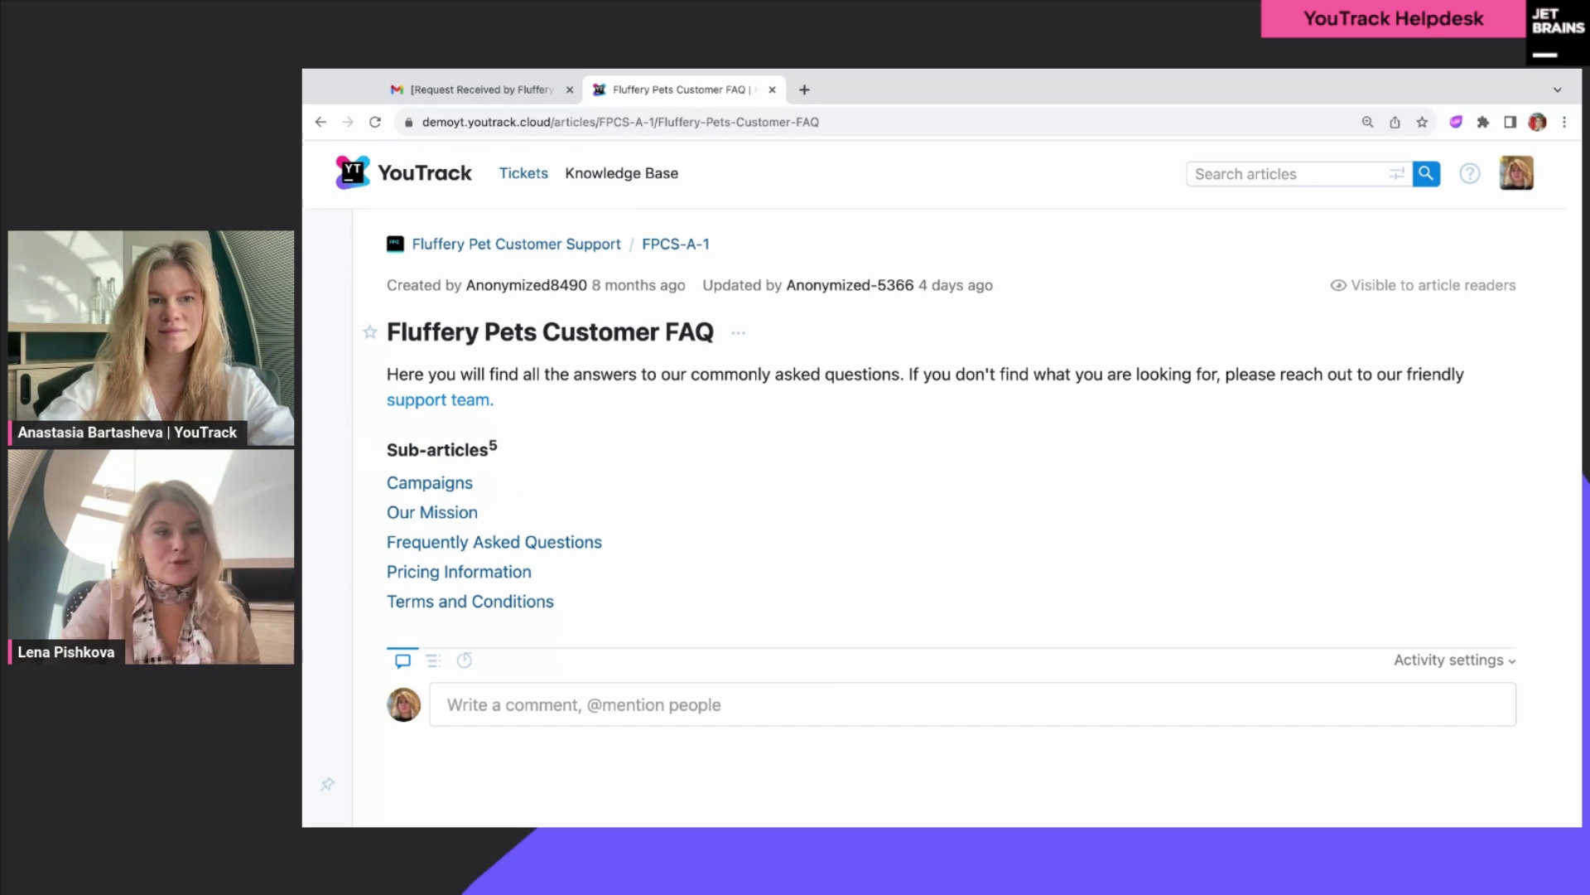
click(325, 784)
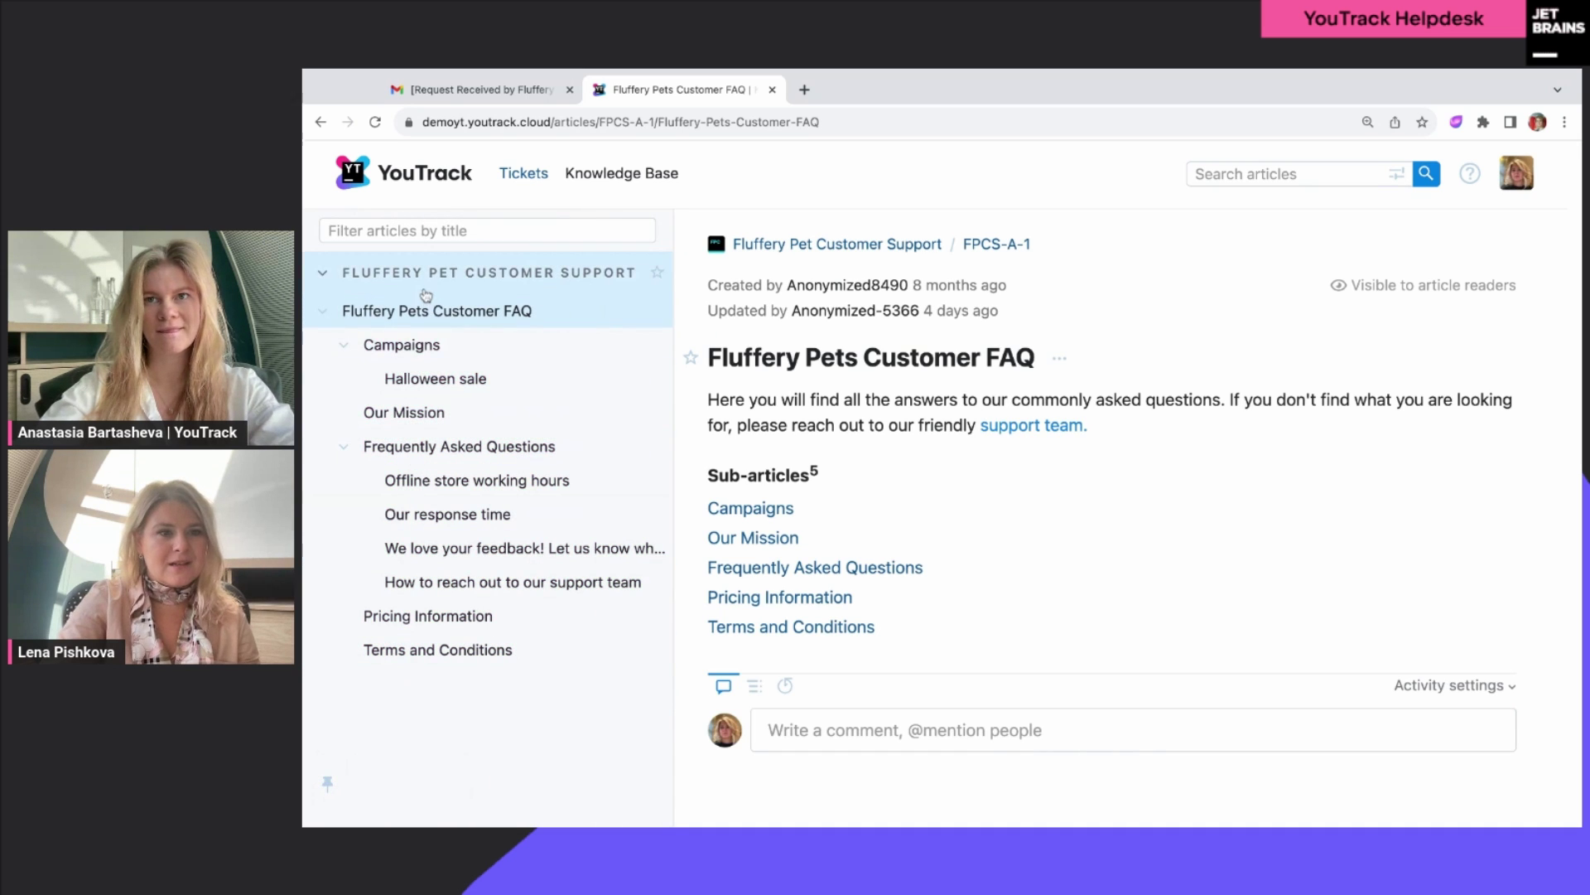
click(470, 455)
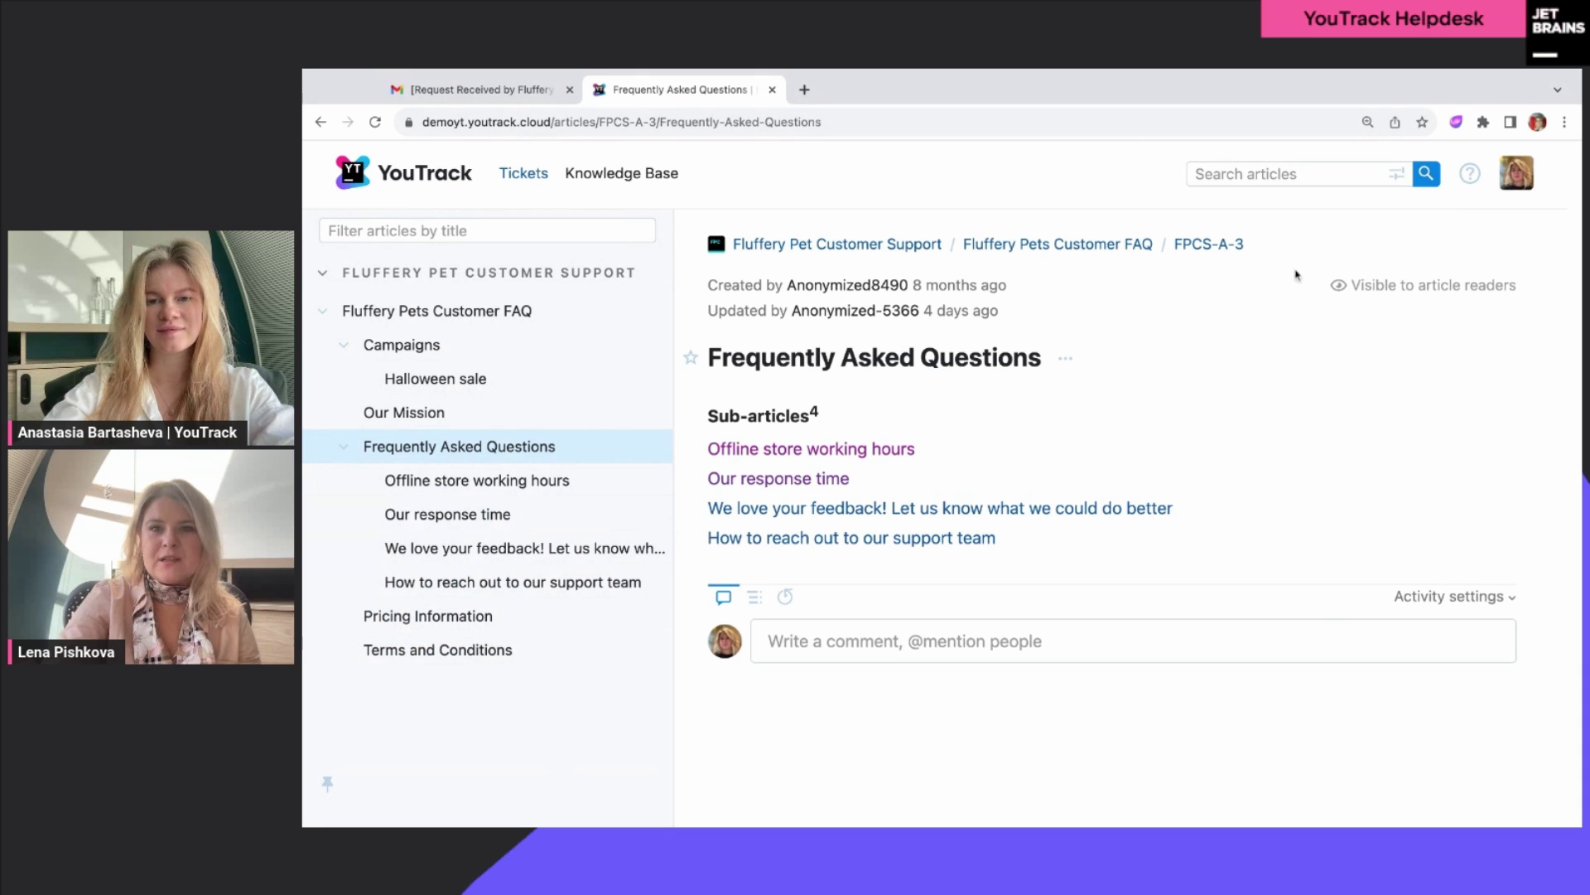
Step: Search the knowledge base for "sale" and open the Halloween sale article
click(1207, 176)
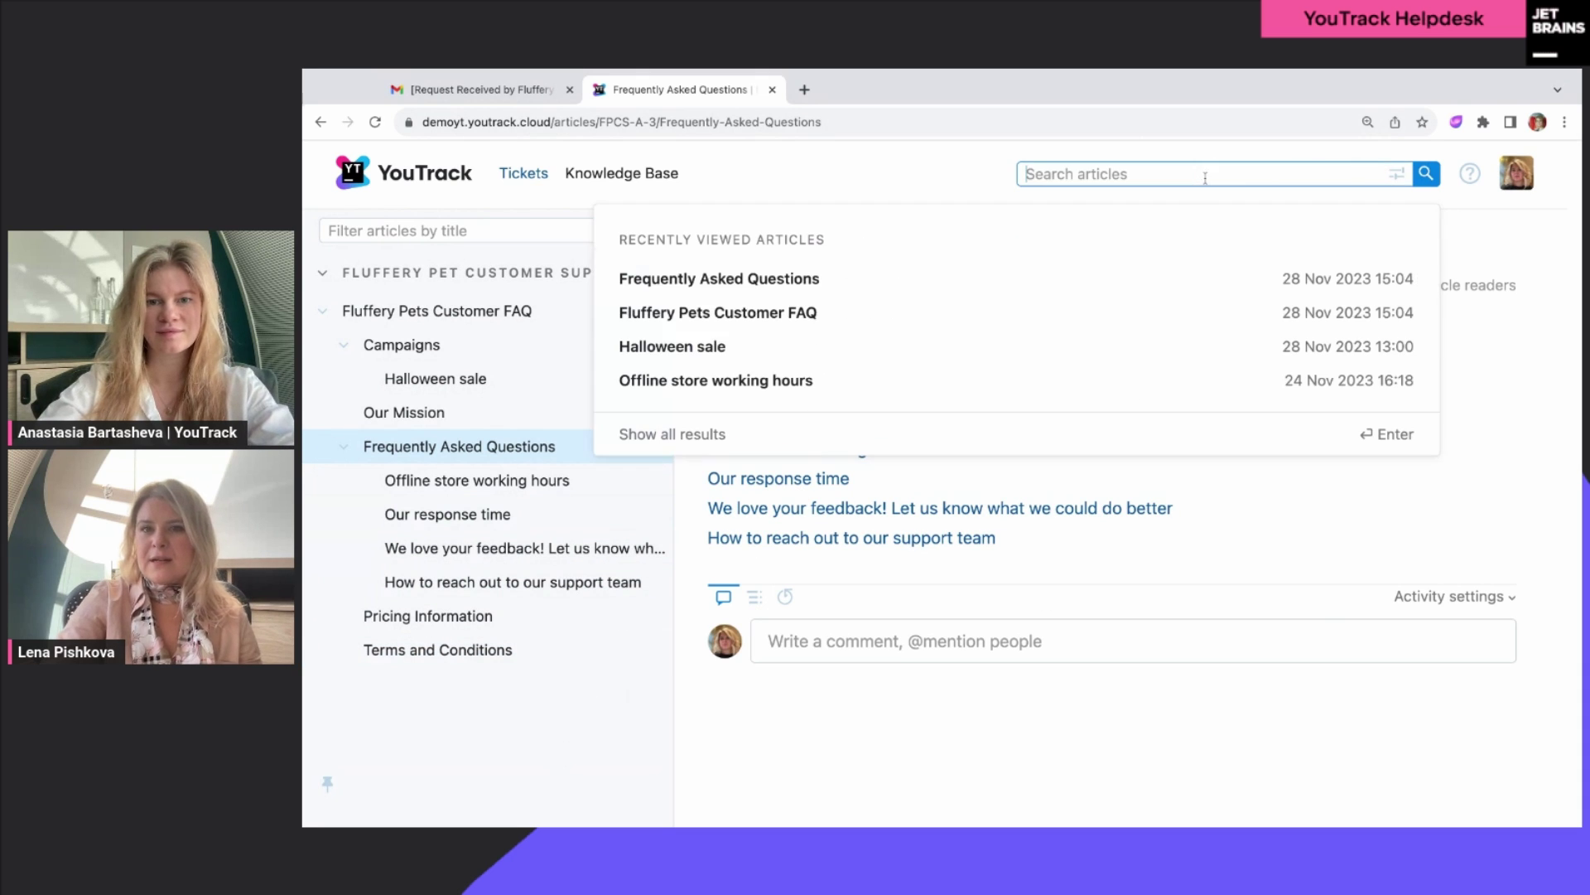
text(s)
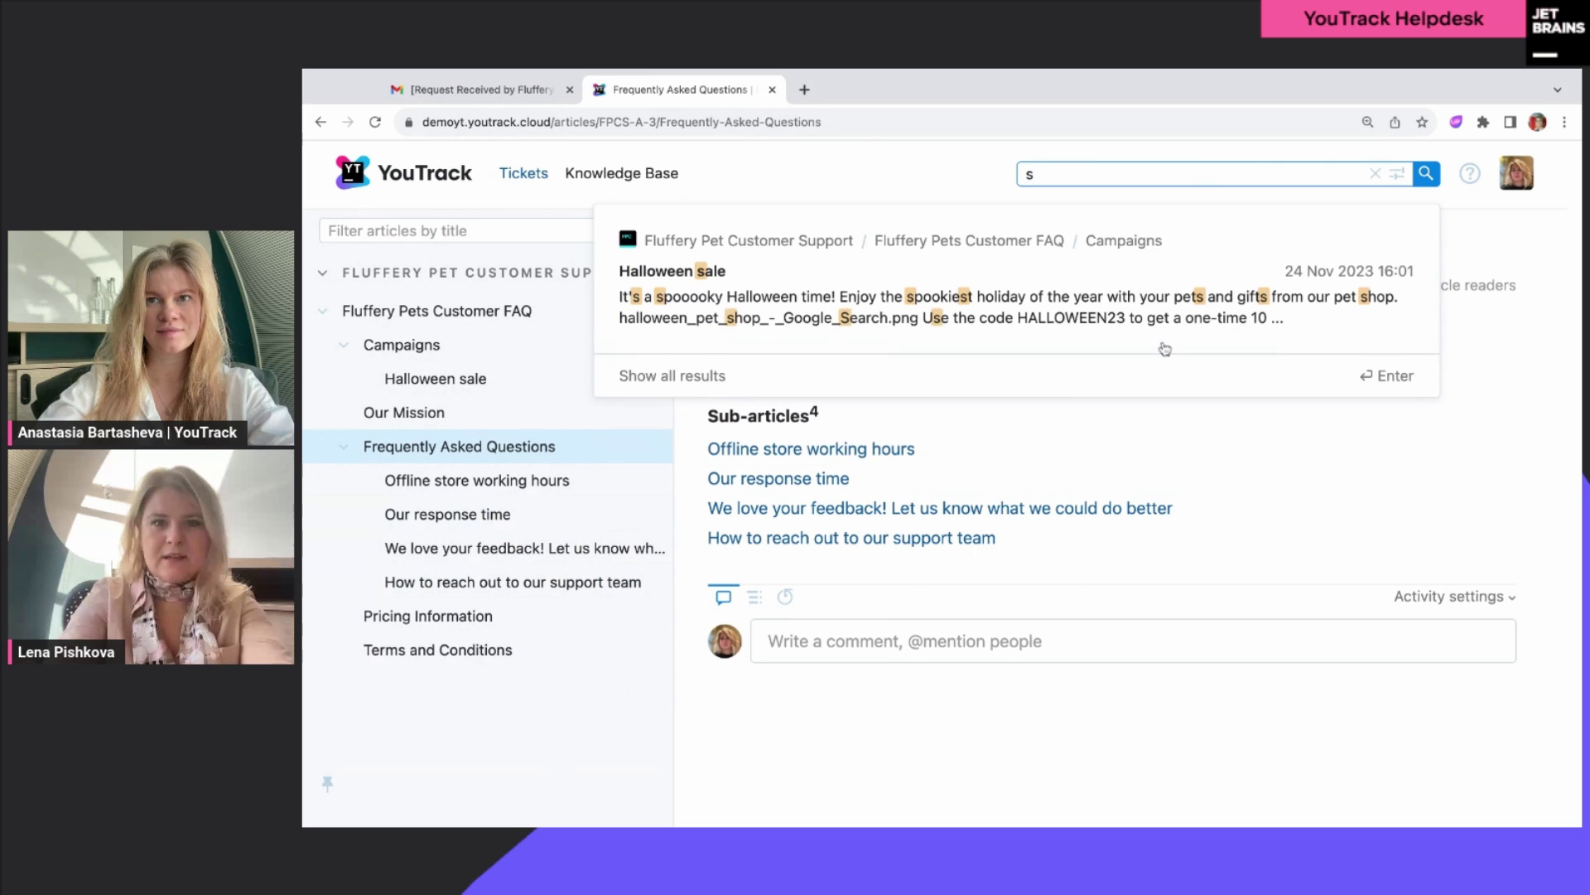
text(ale)
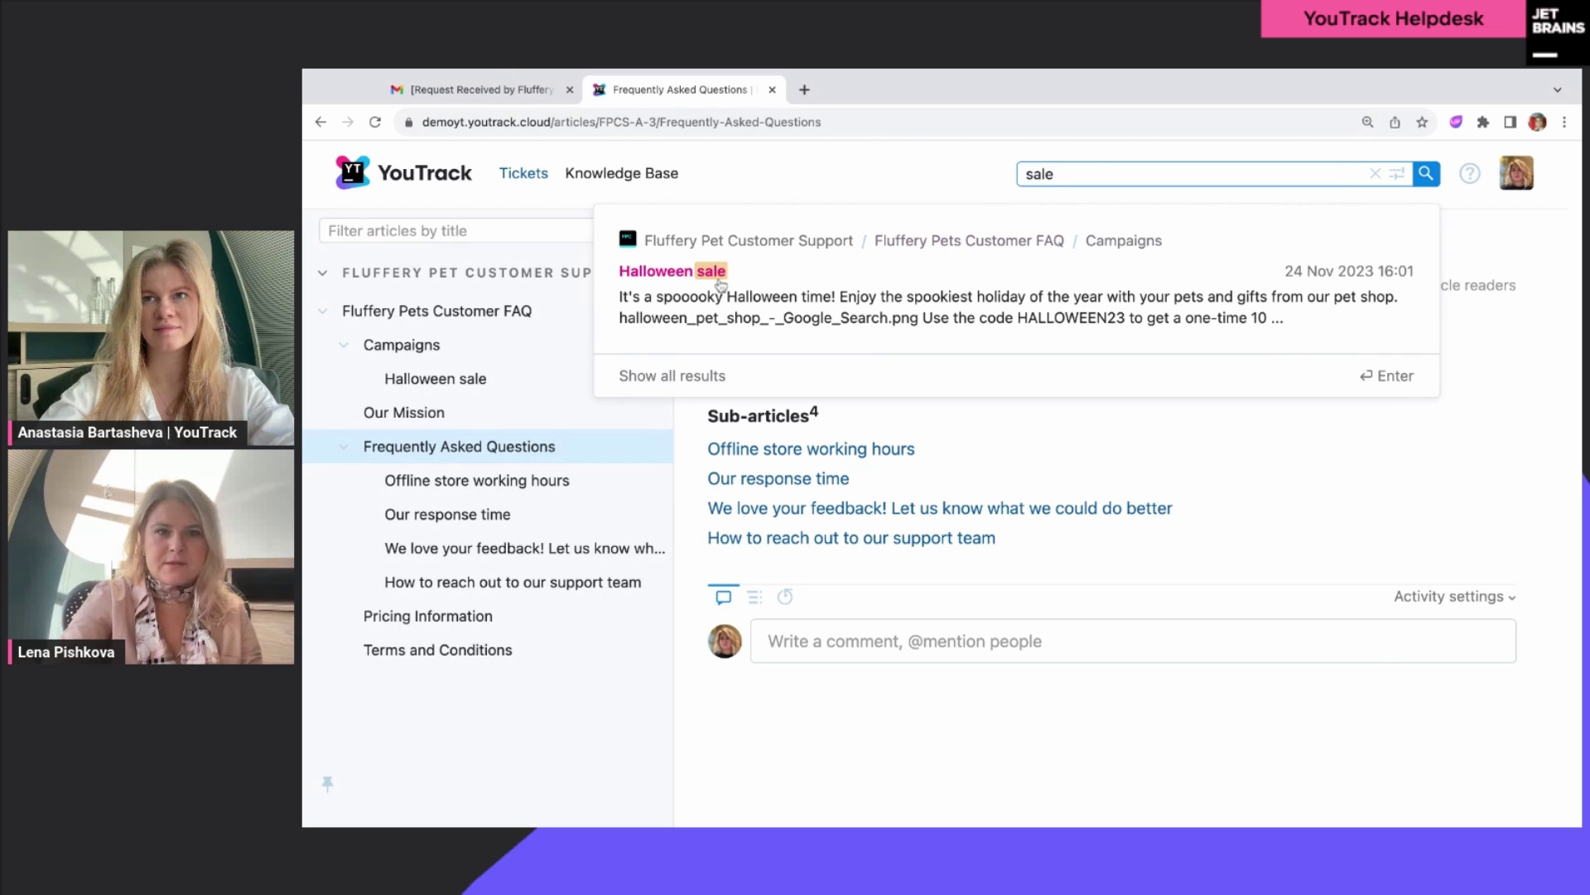
click(666, 273)
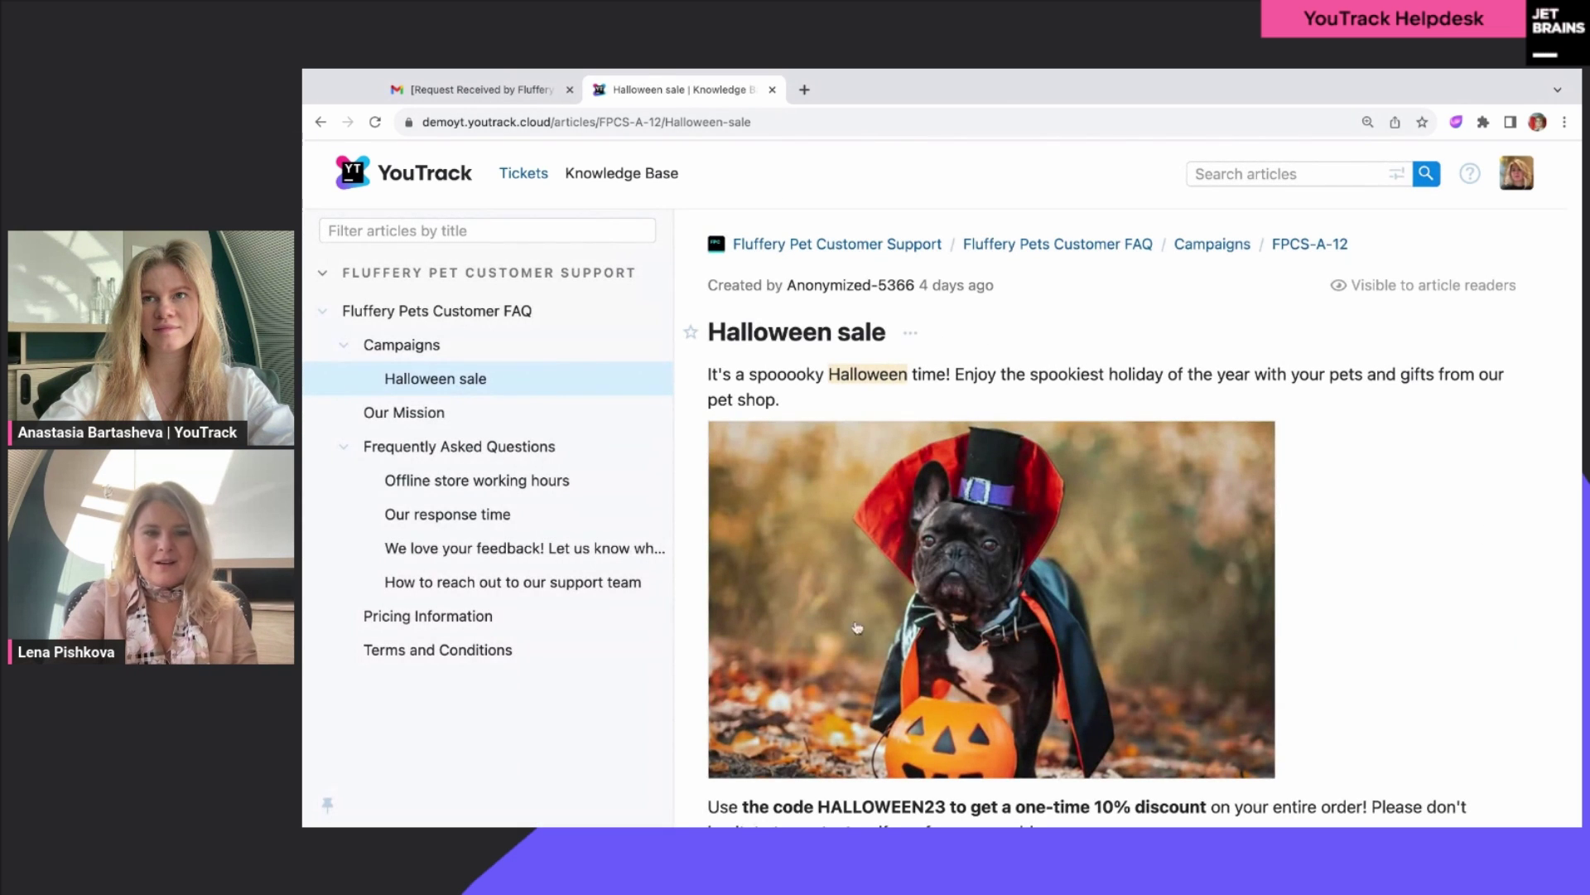
Step: Collapse the article tree and read through the Halloween sale article
click(327, 804)
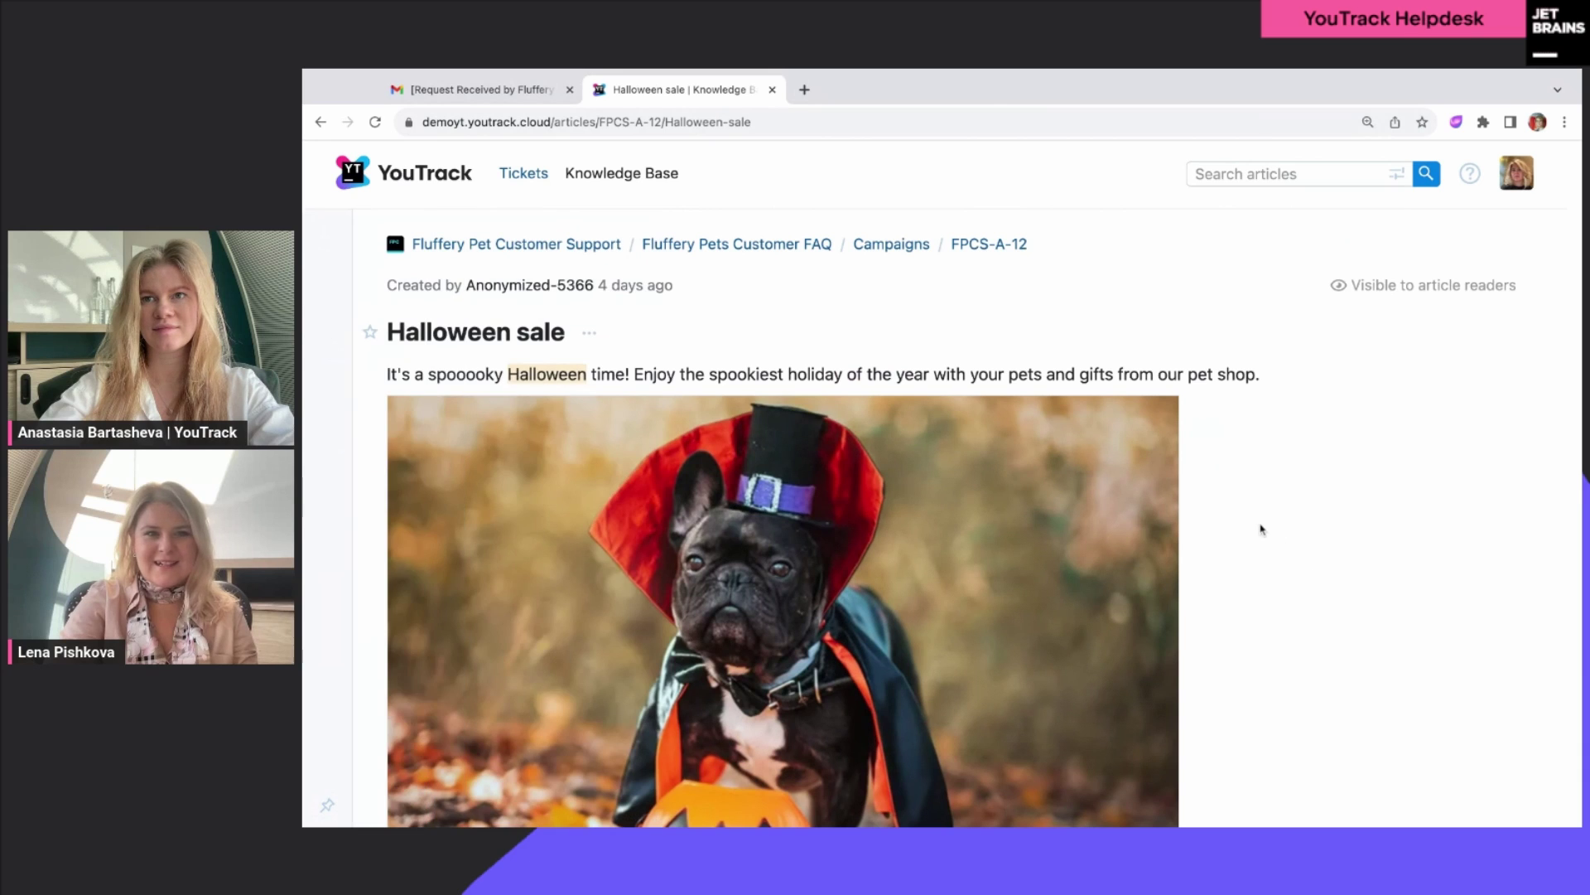
scroll(1261, 532, down, 3)
scroll(1264, 531, down, 3)
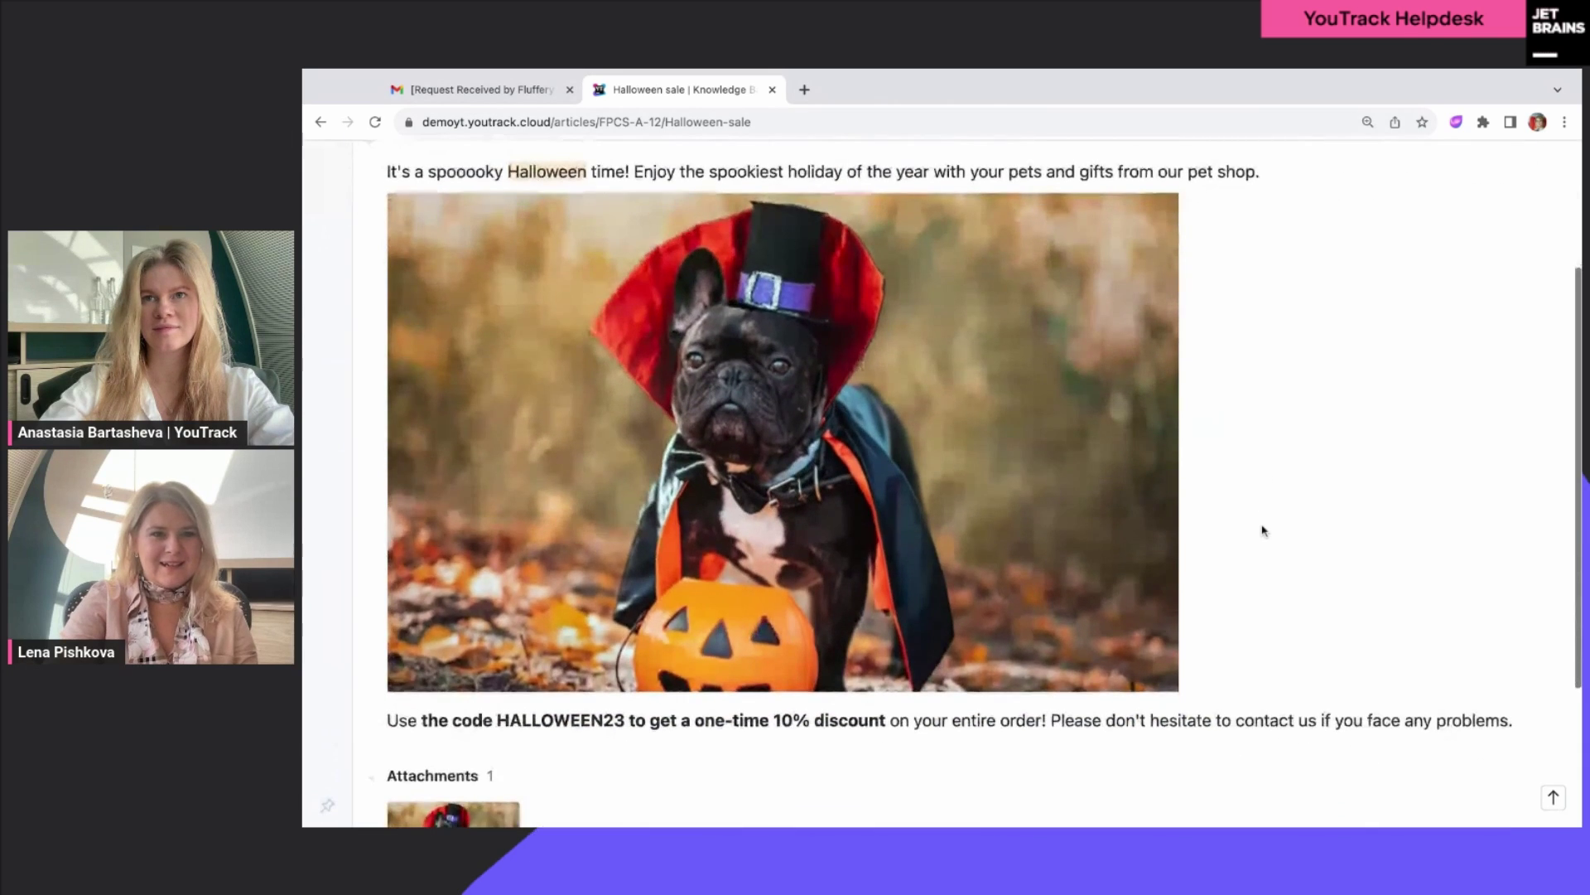
scroll(1264, 531, up, 5)
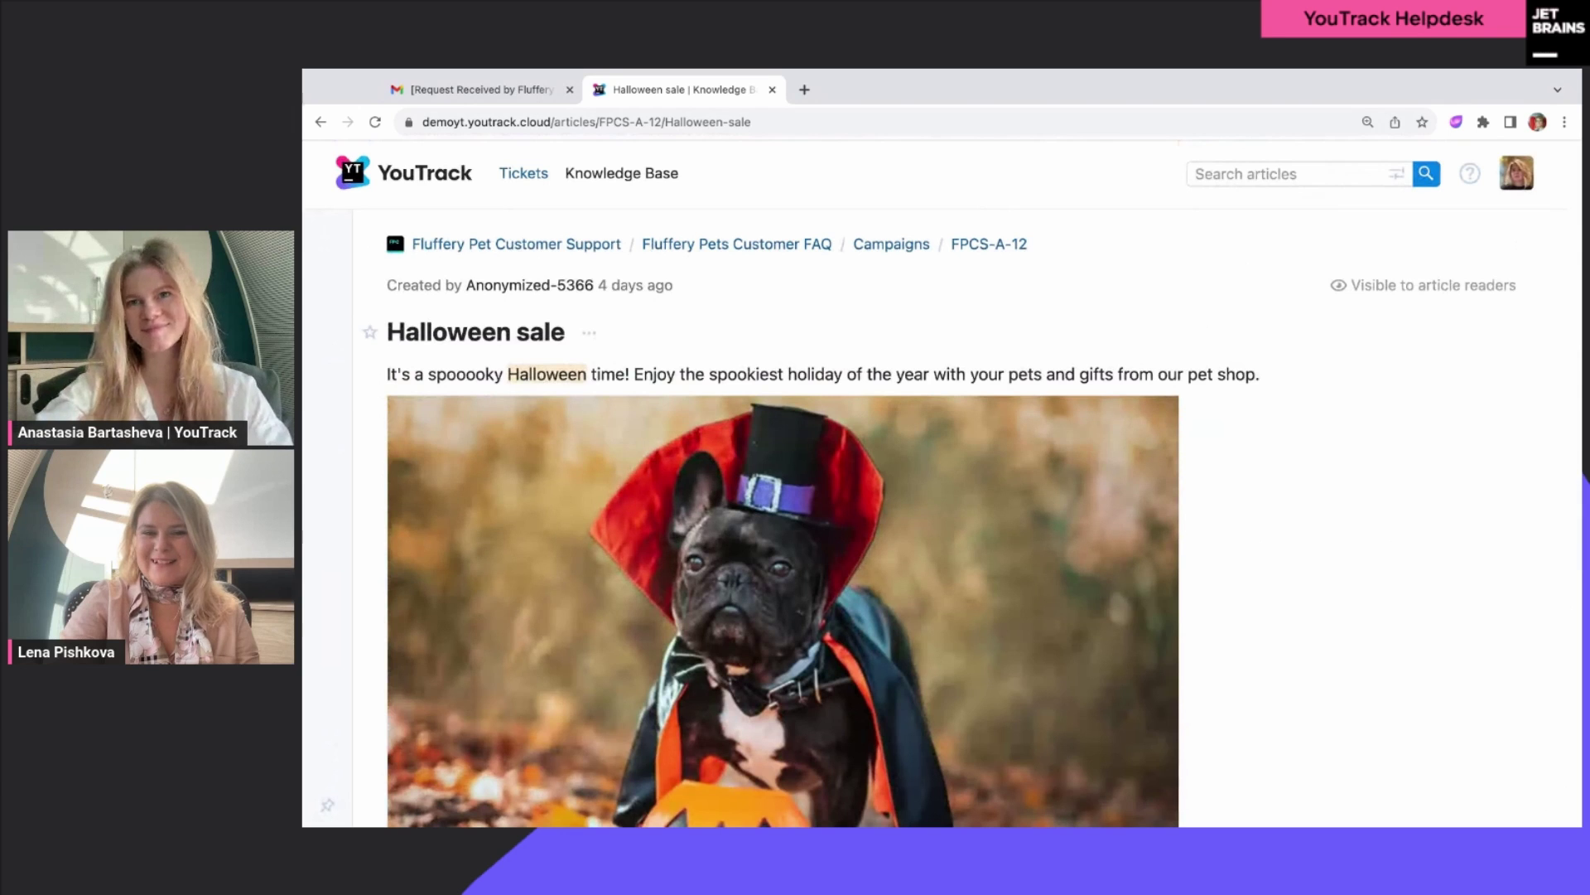
Step: Start a new support ticket from the ticket list and enter "Winter sale" as its summary
click(507, 181)
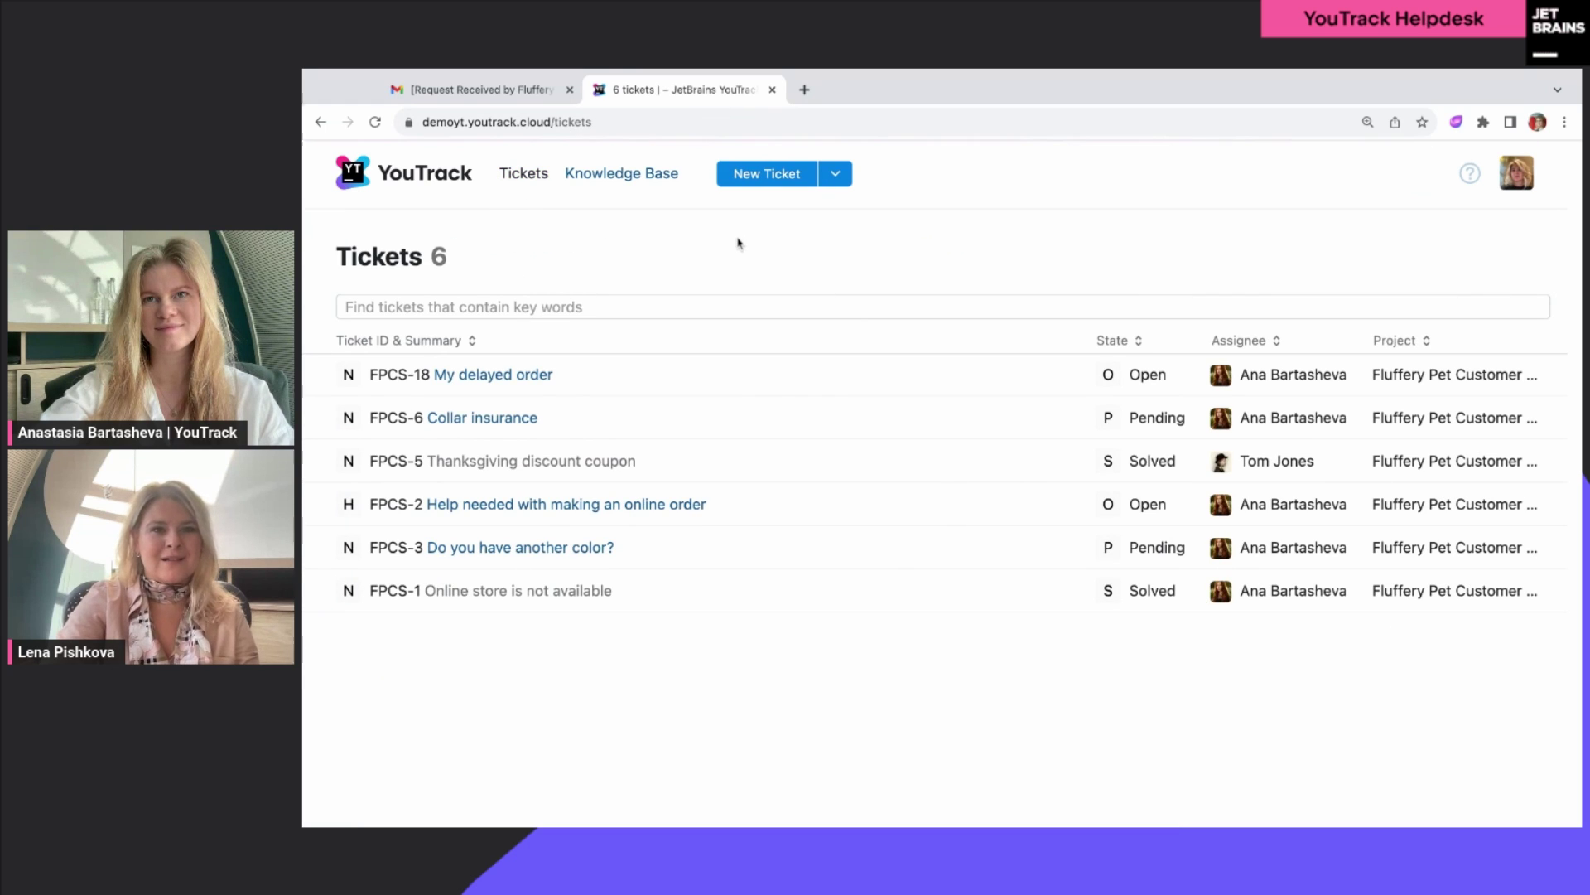
click(737, 181)
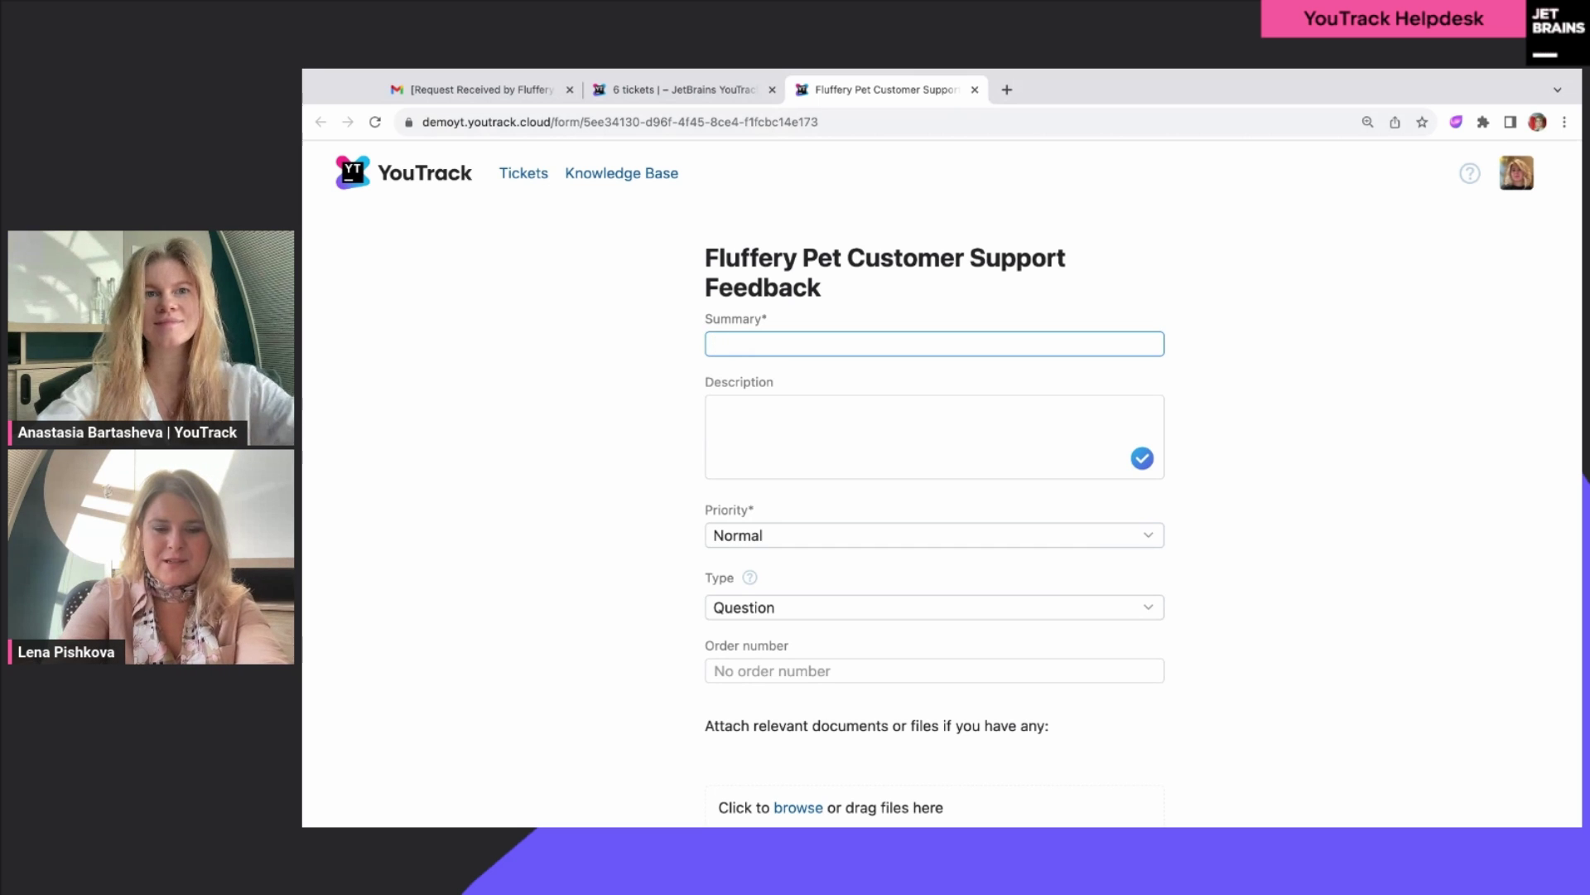
text(Wi)
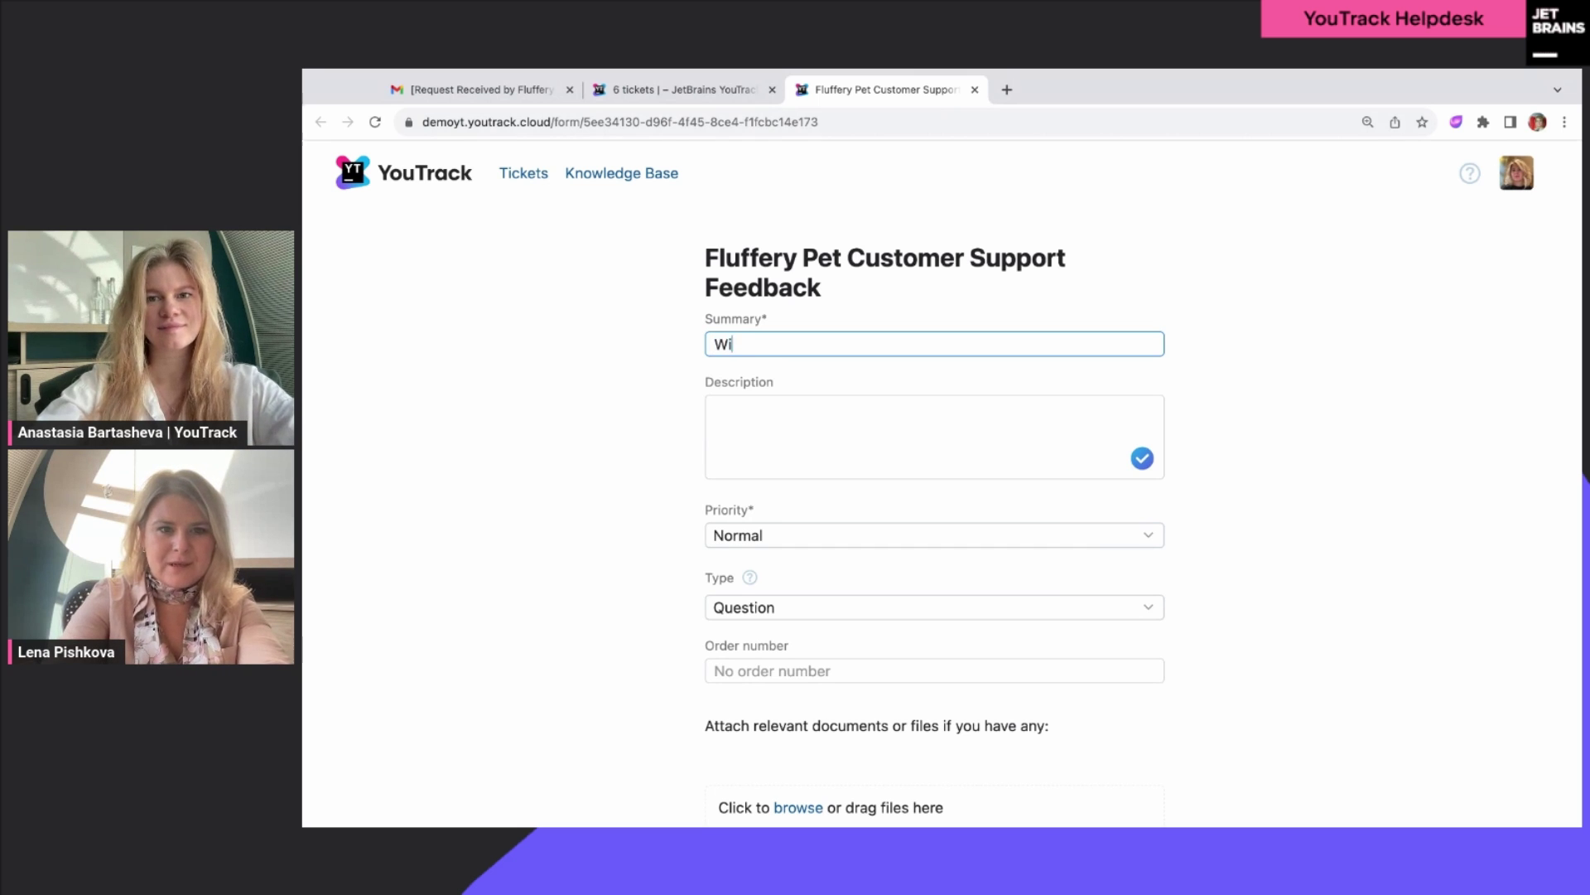
text(nter sale)
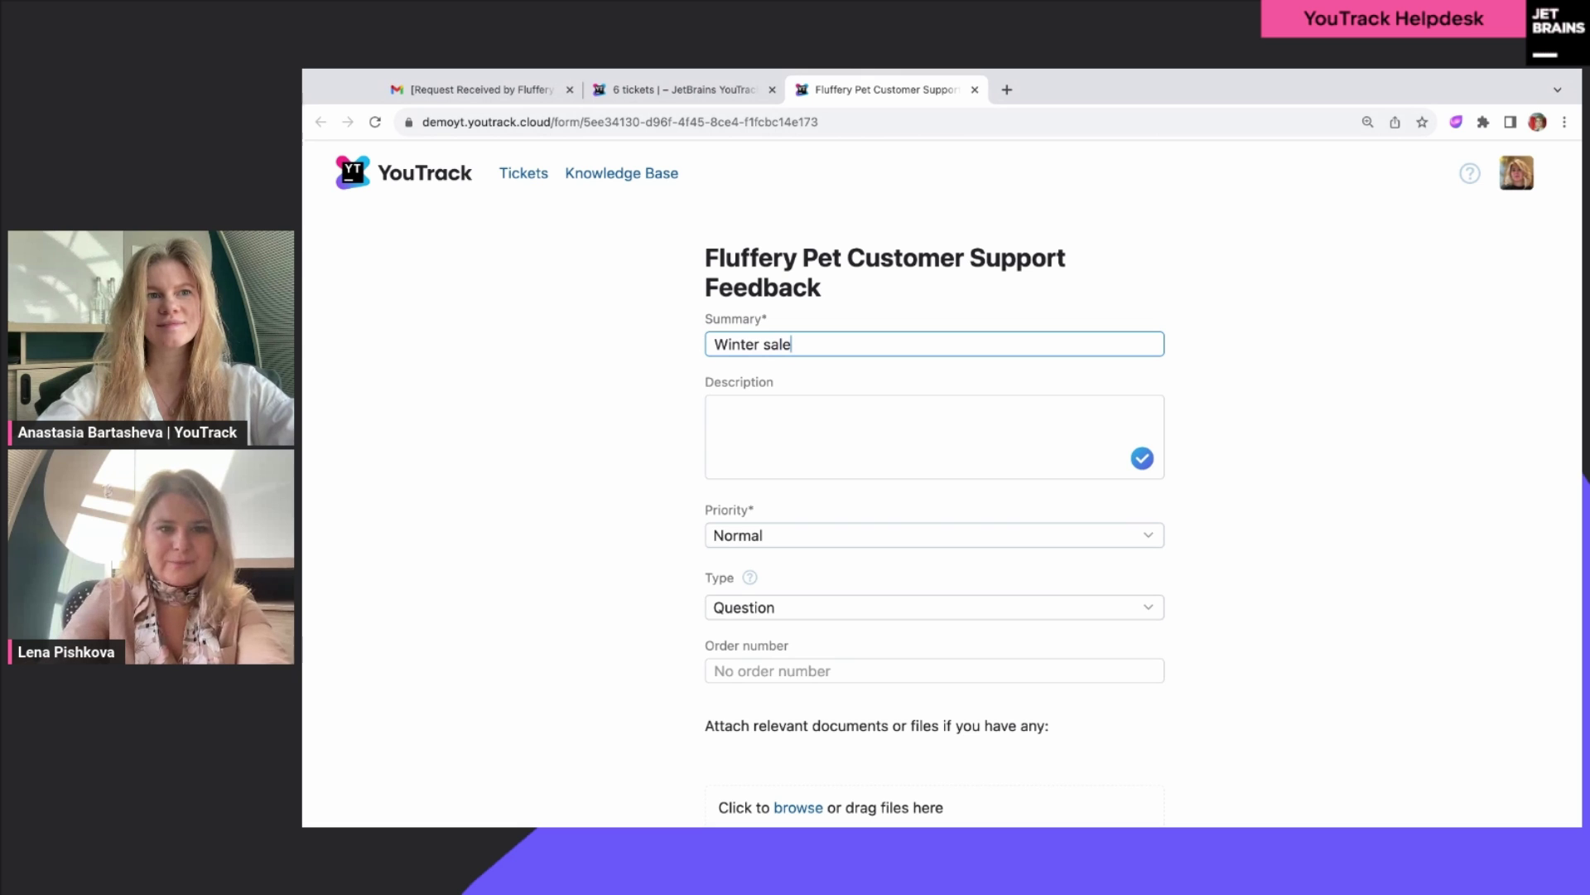
Step: Enter the description "Hi! Would you please let me know if my favorite XXX brand is going to be on sale soon? Thank you!"
click(766, 439)
text(Hi!)
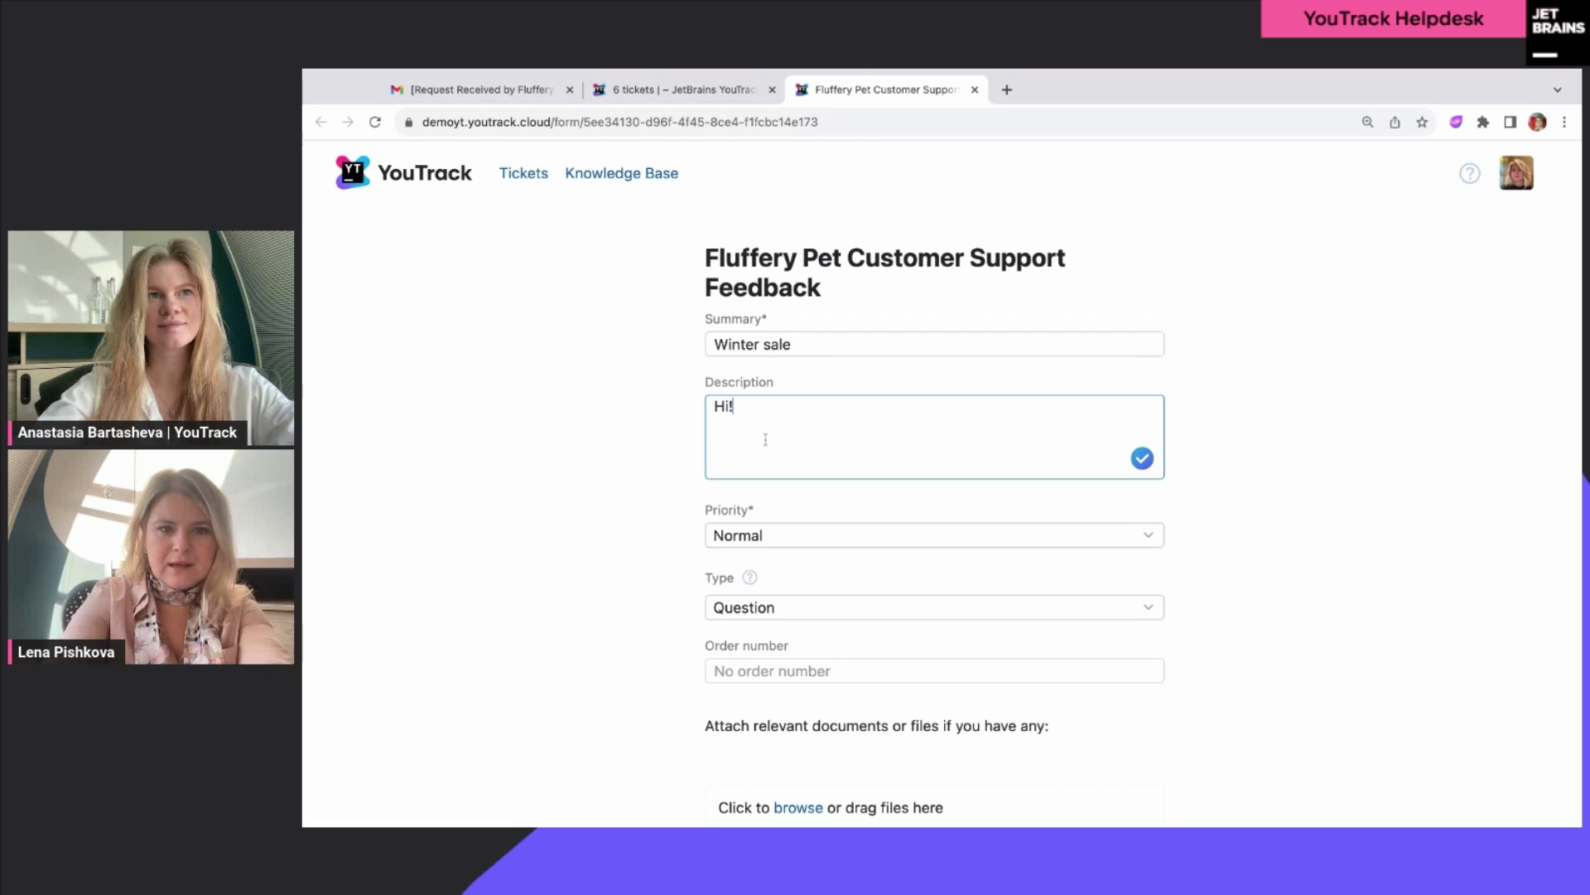
text( Would you pl)
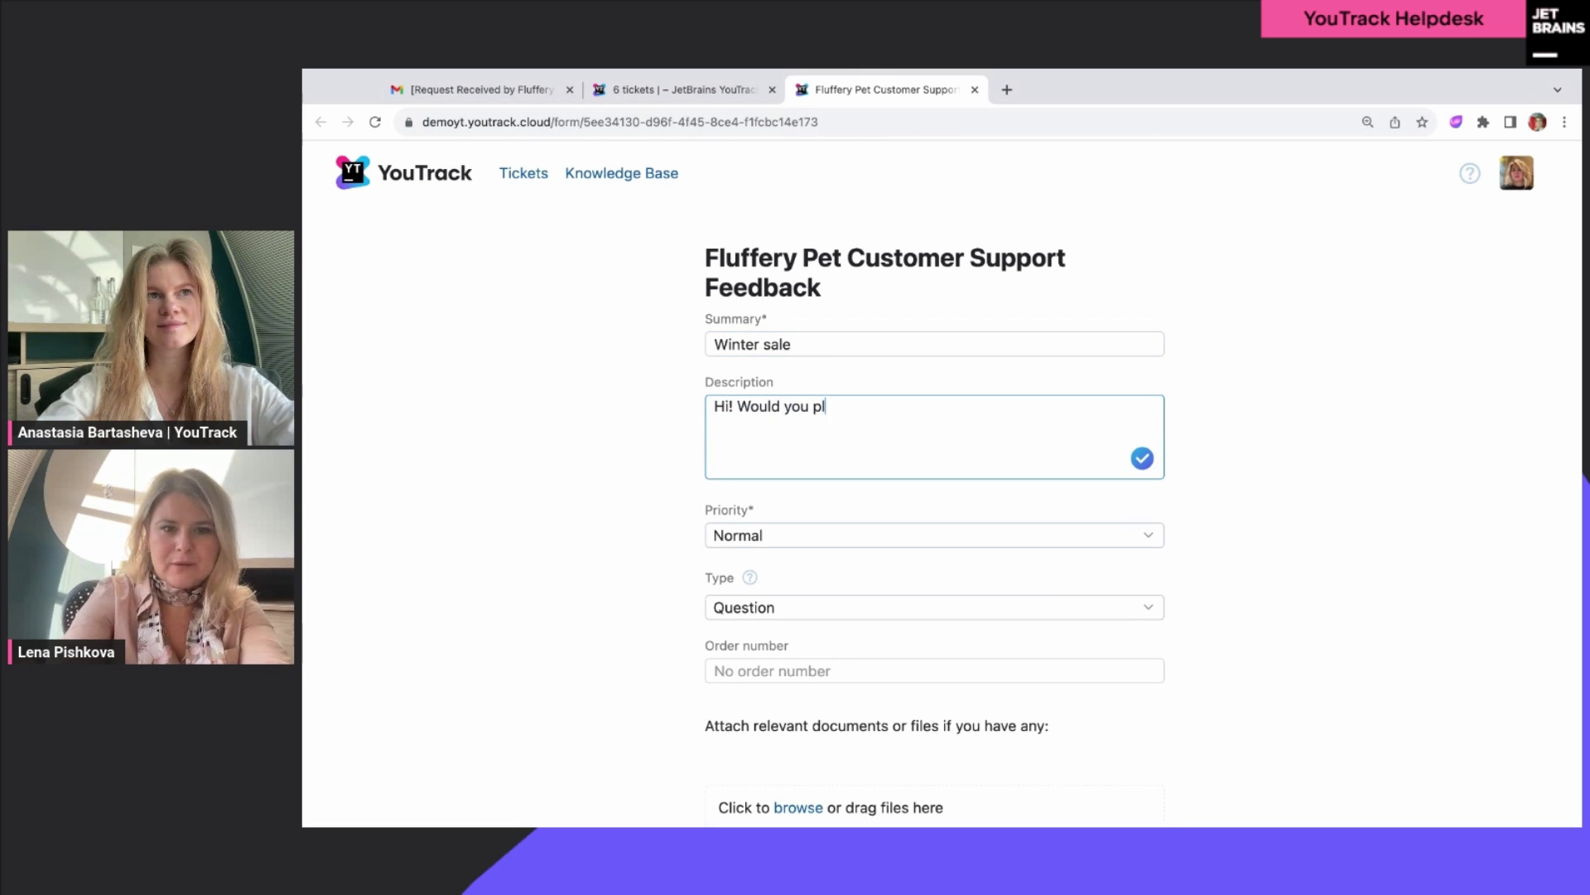
text(ease )
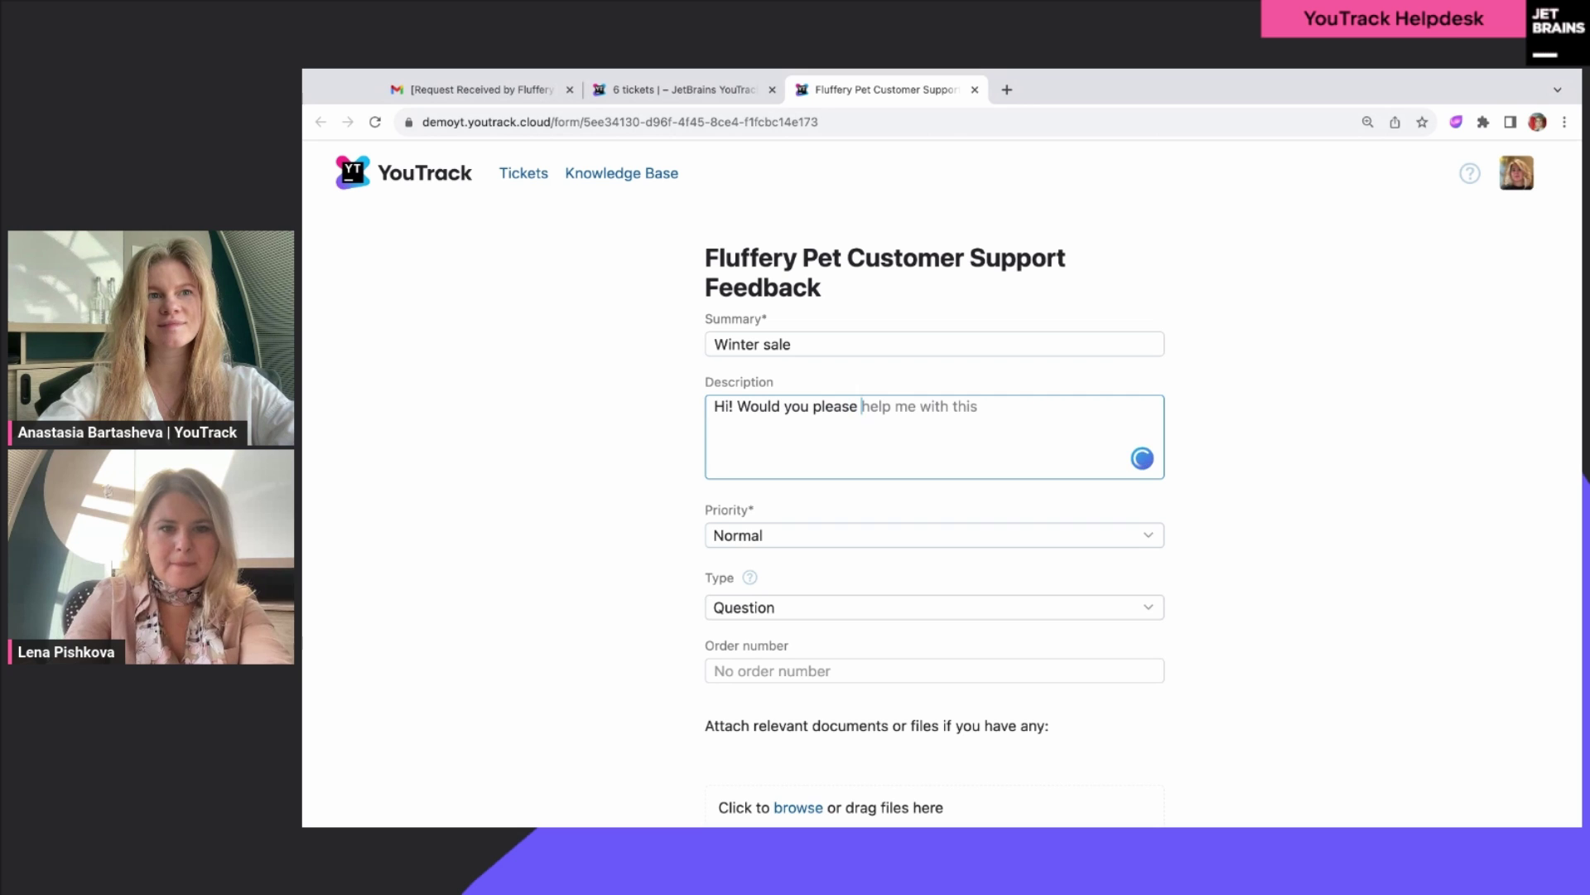
text(let me know)
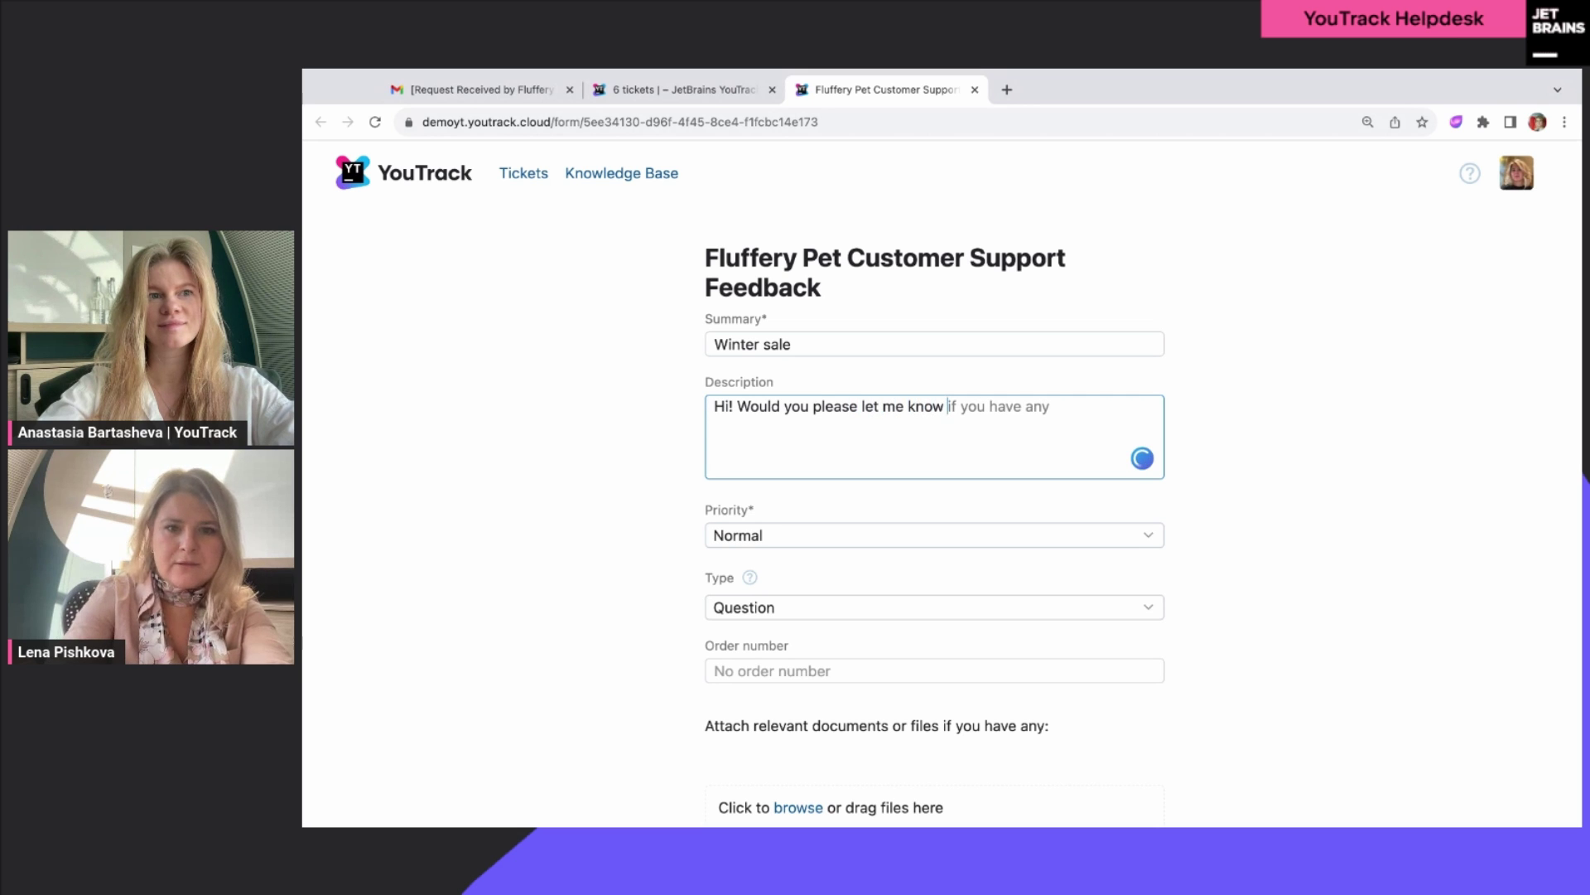
text( if my )
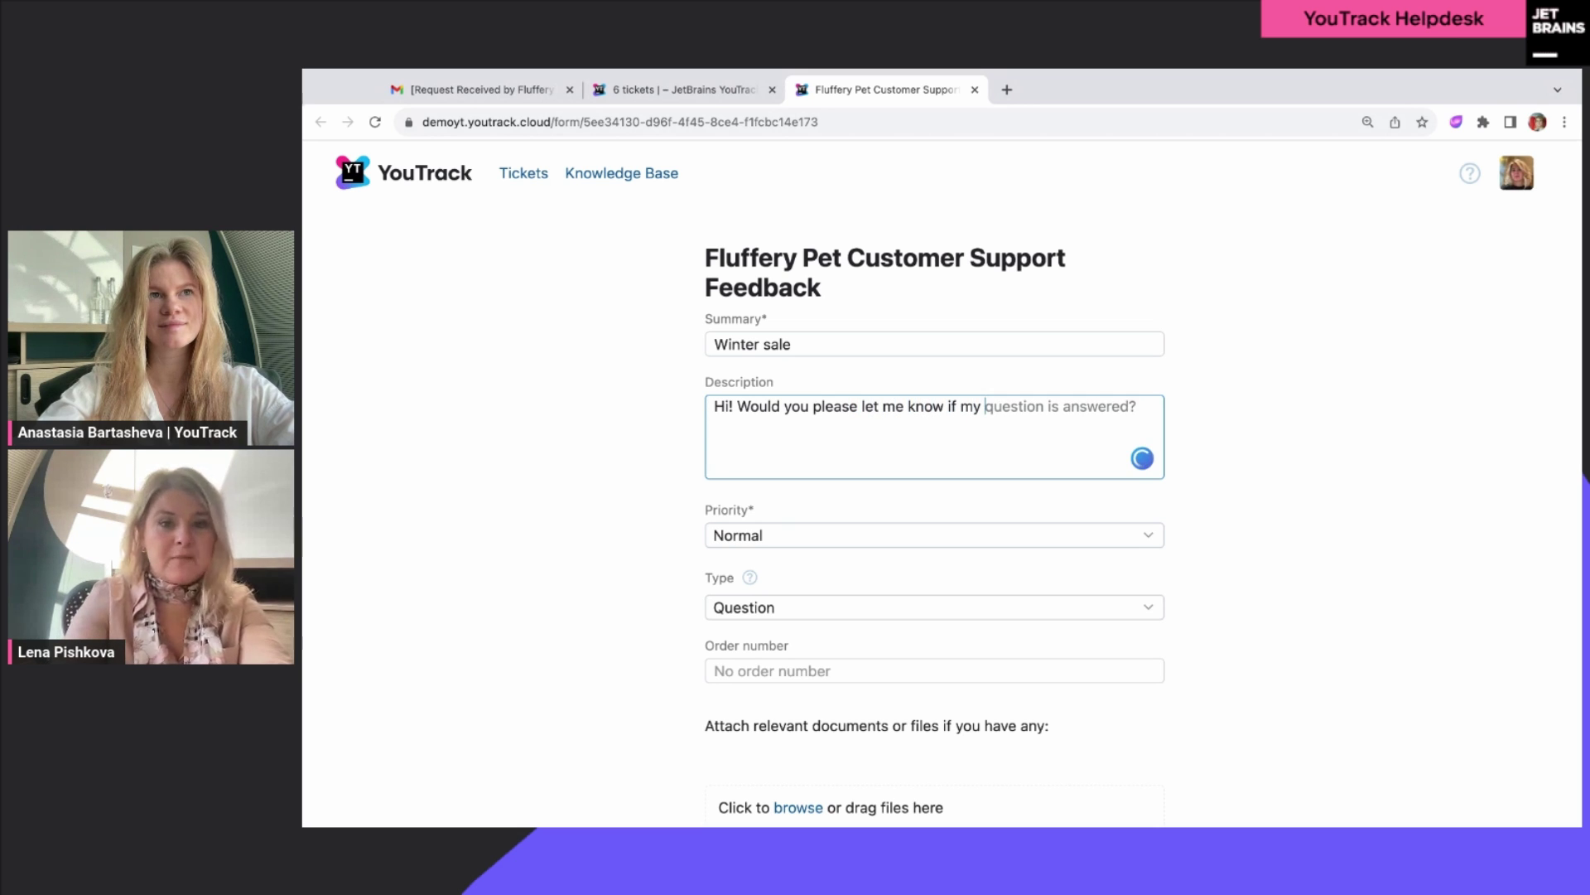
text(favori)
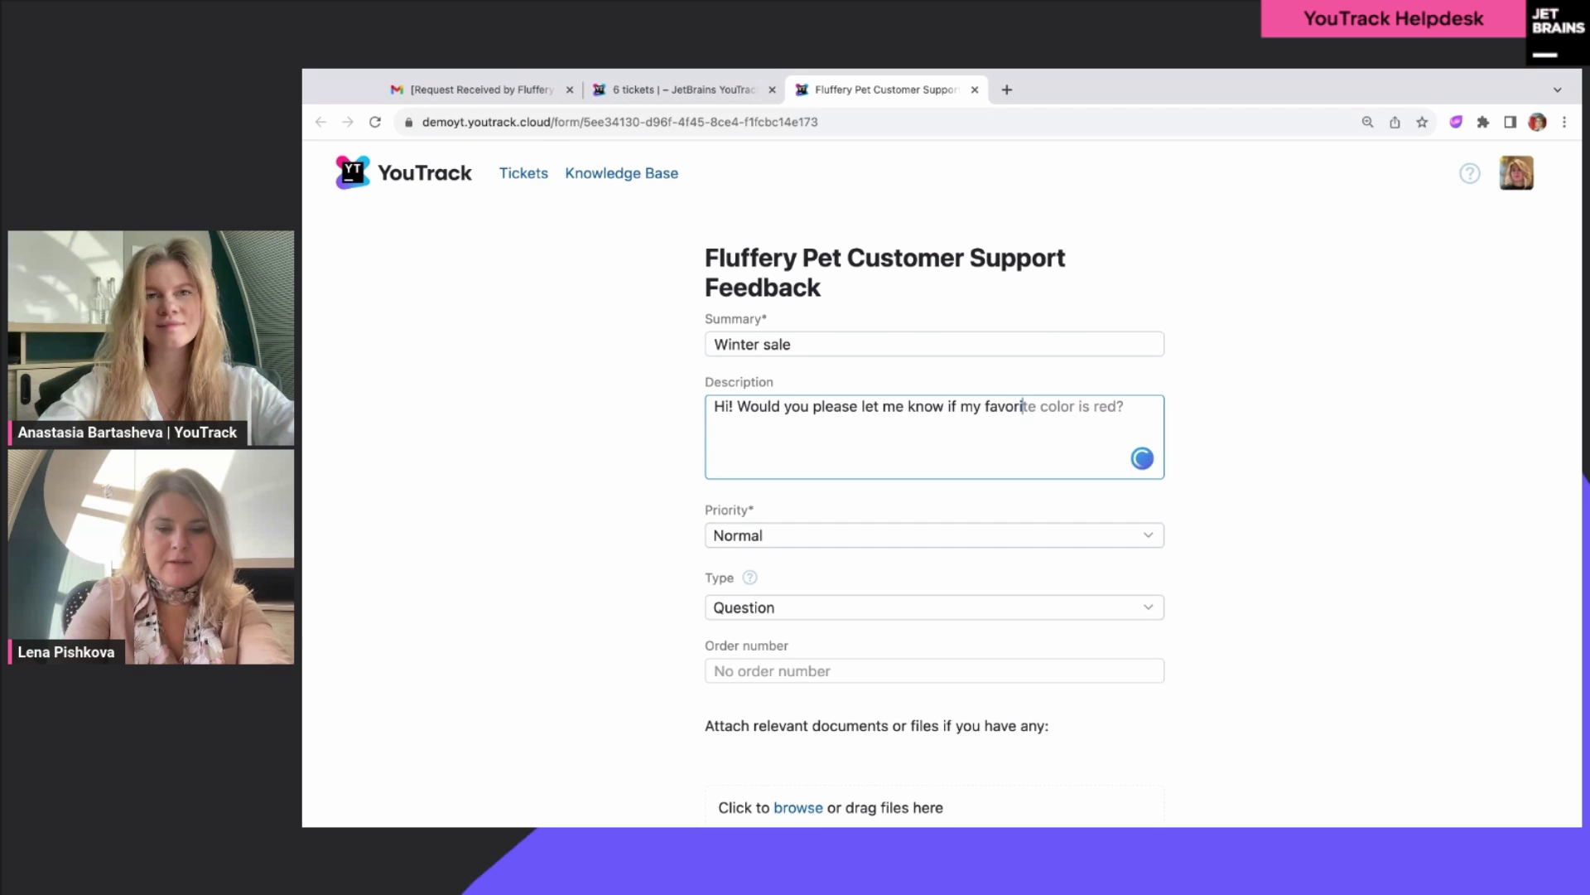
text(te)
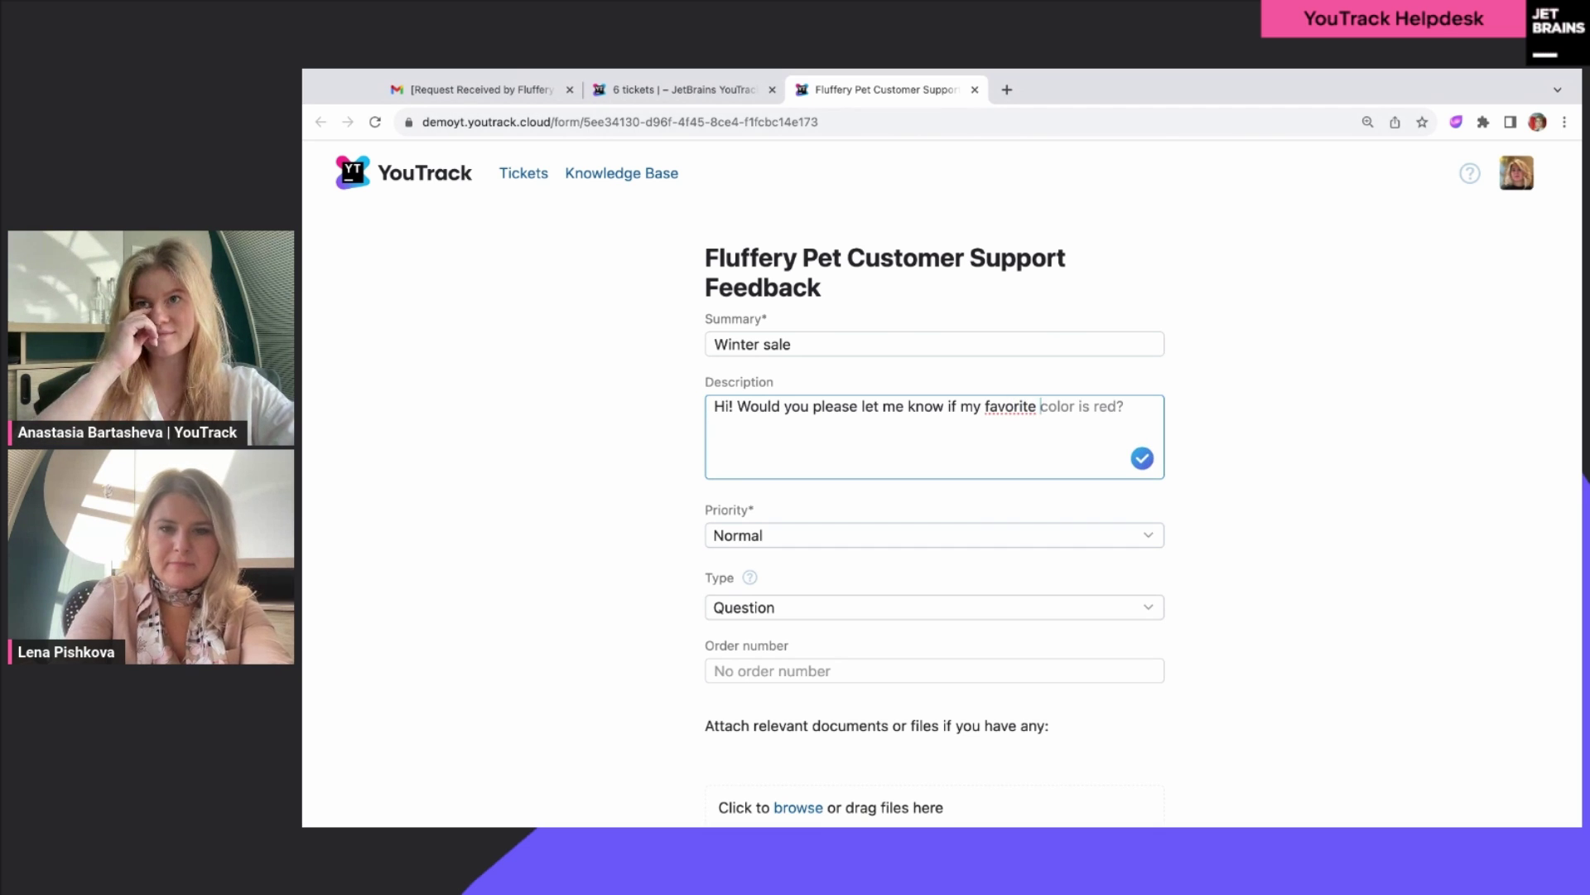
text( XXX brand)
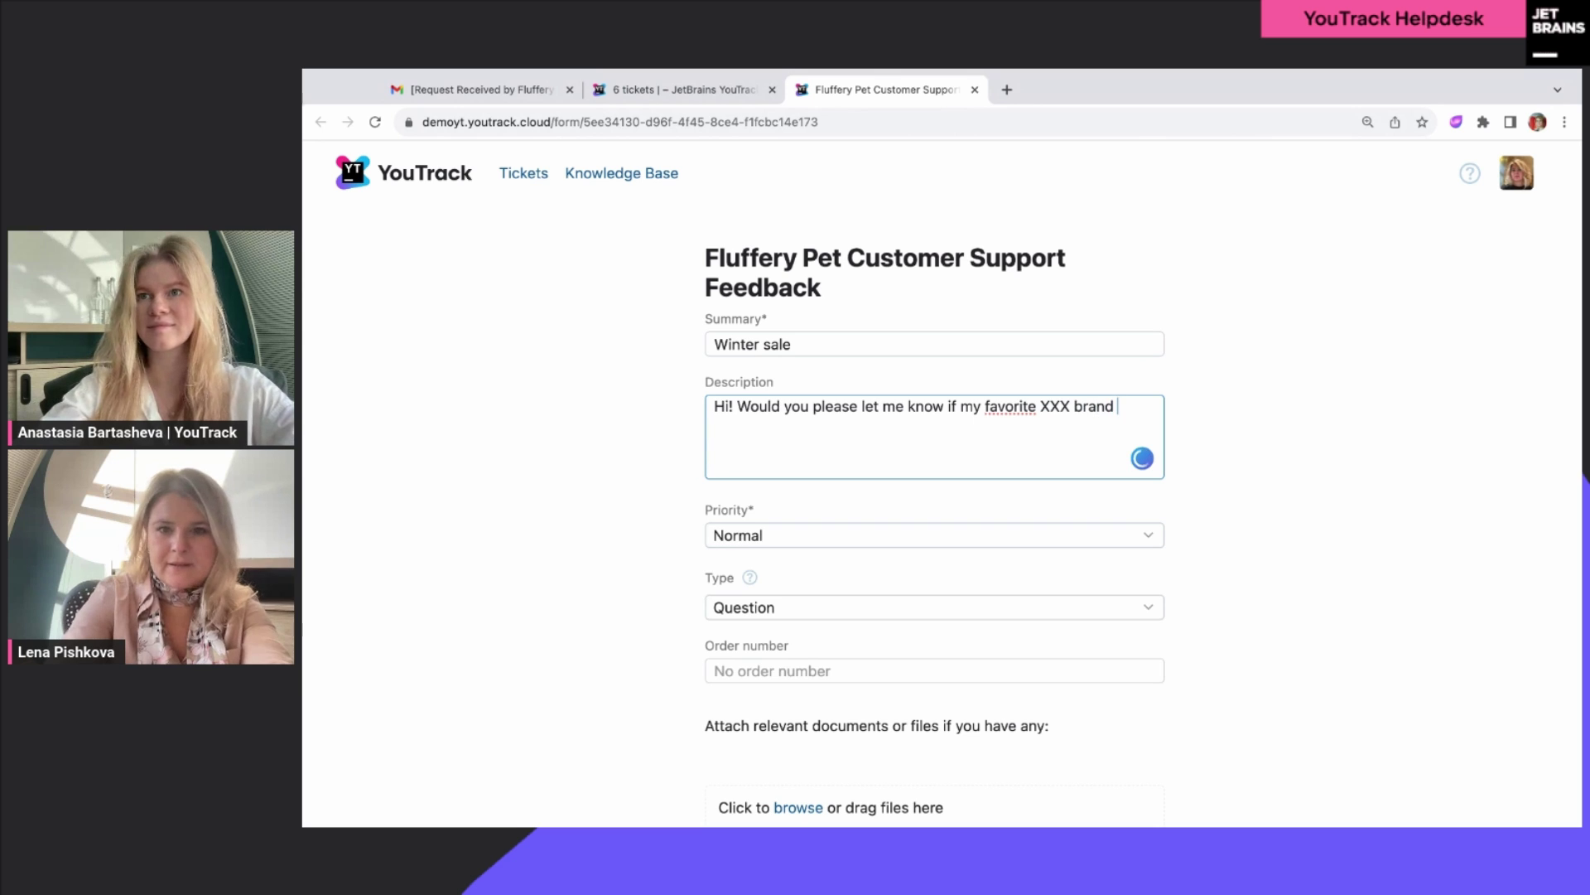
text( is )
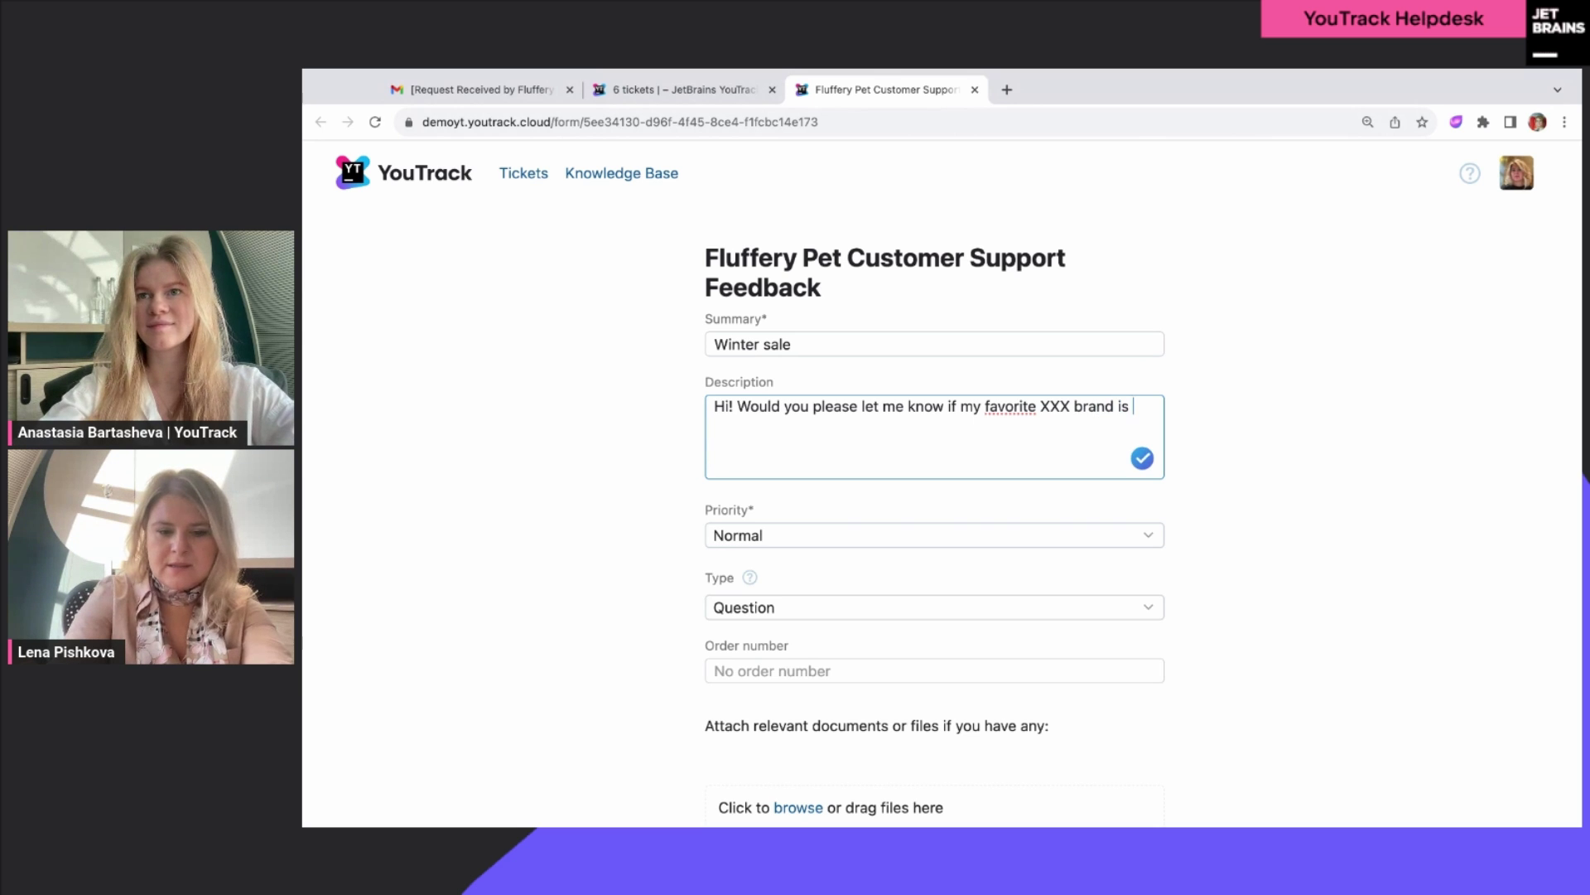
text(going to on)
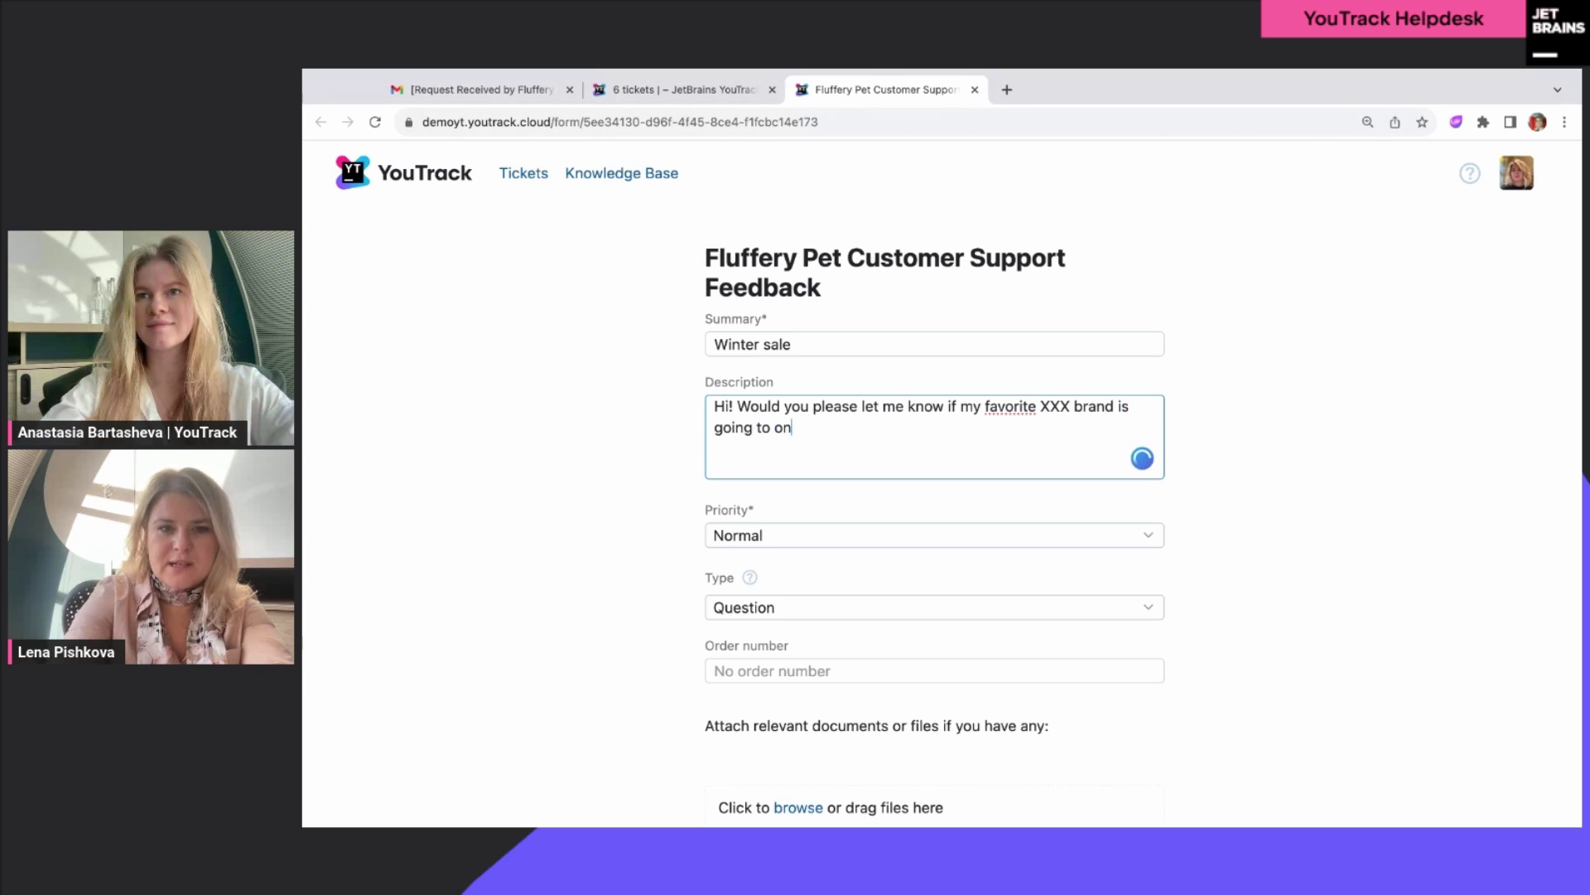
text( sal)
key(BackSpace)
key(BackSpace)
key(BackSpace)
key(BackSpace)
key(BackSpace)
key(BackSpace)
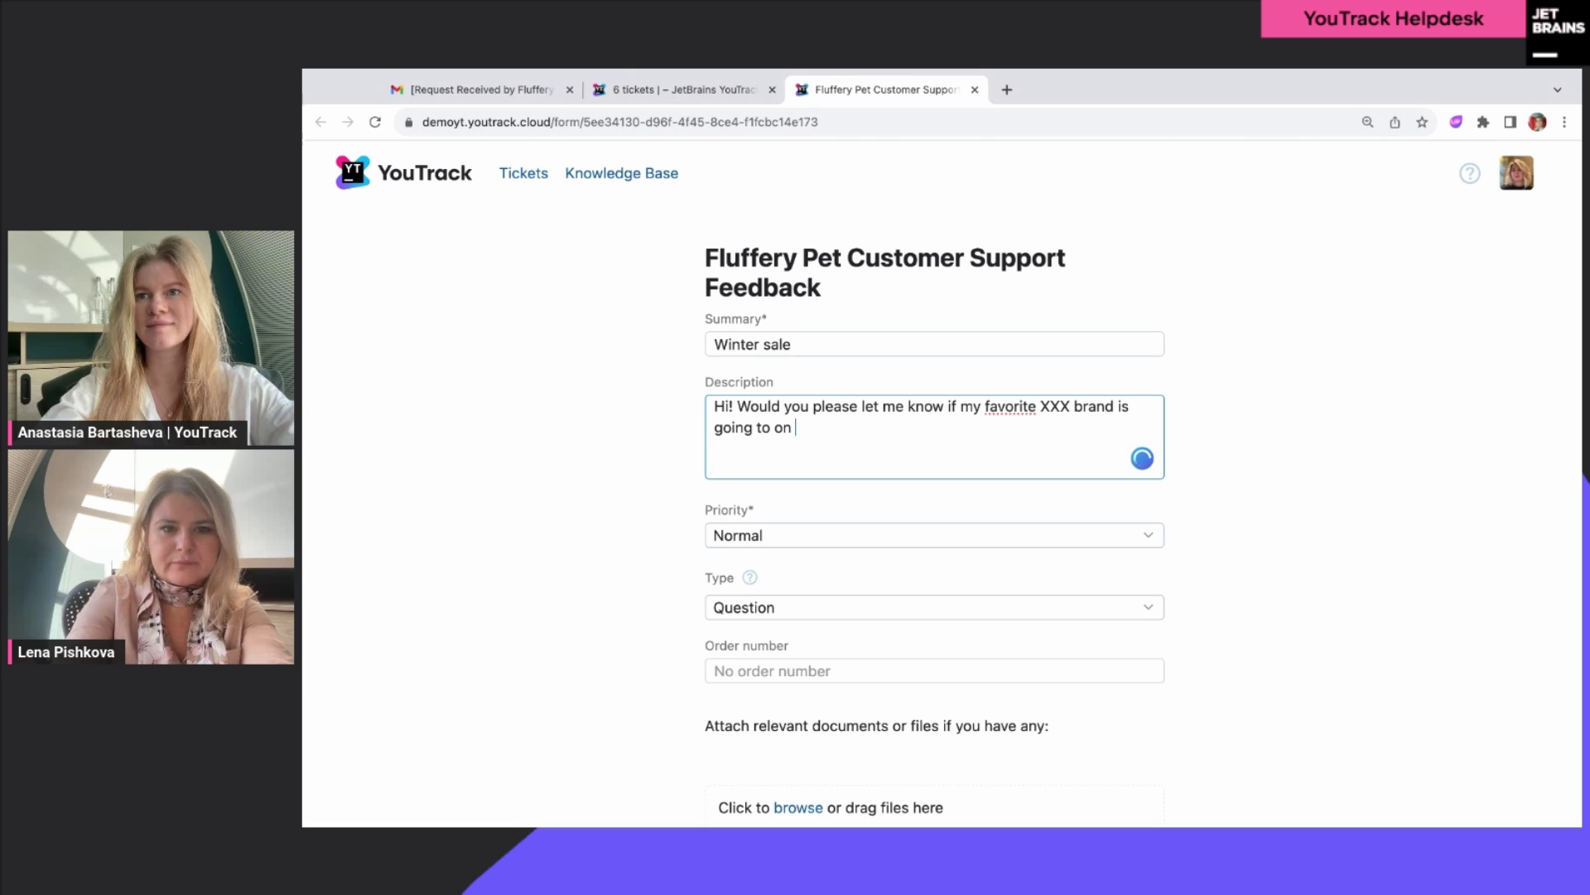
text(be on sal)
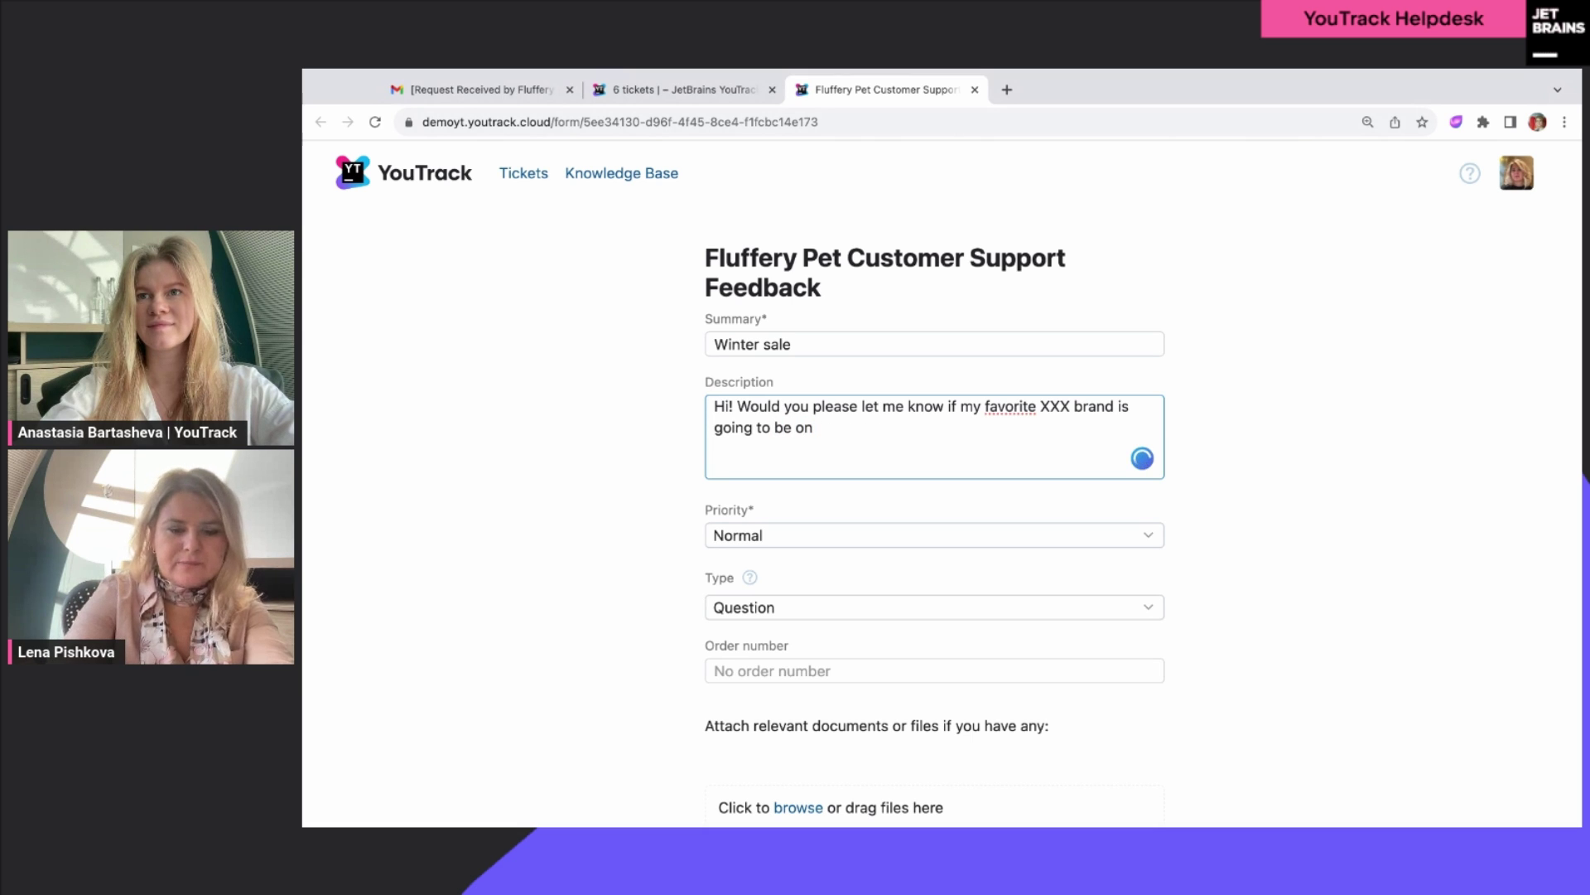
text(e soon?)
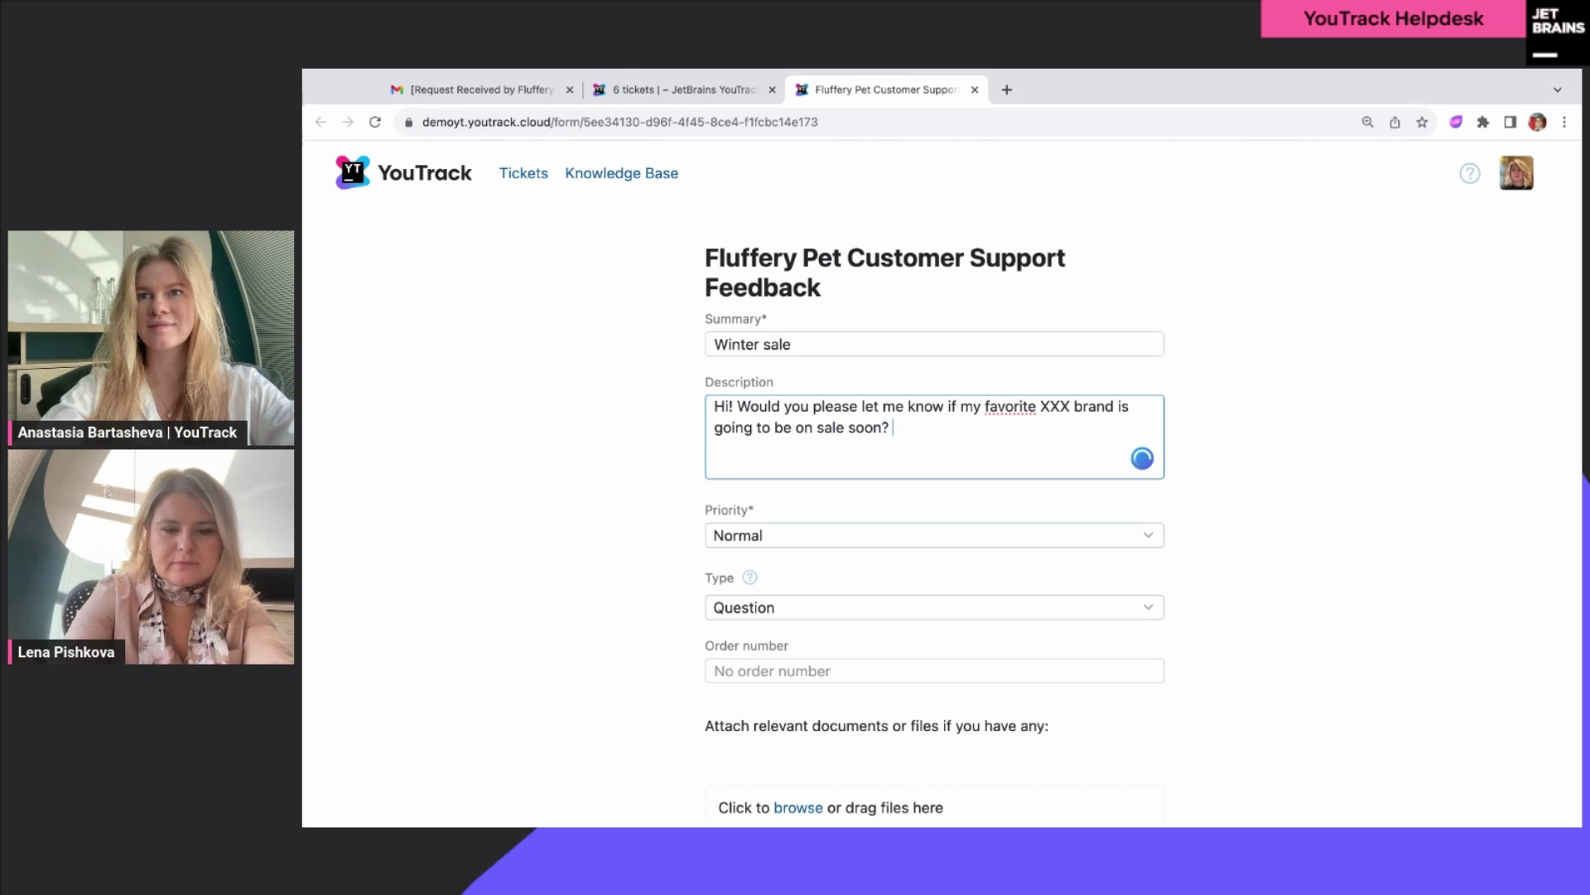
text( Thank you!)
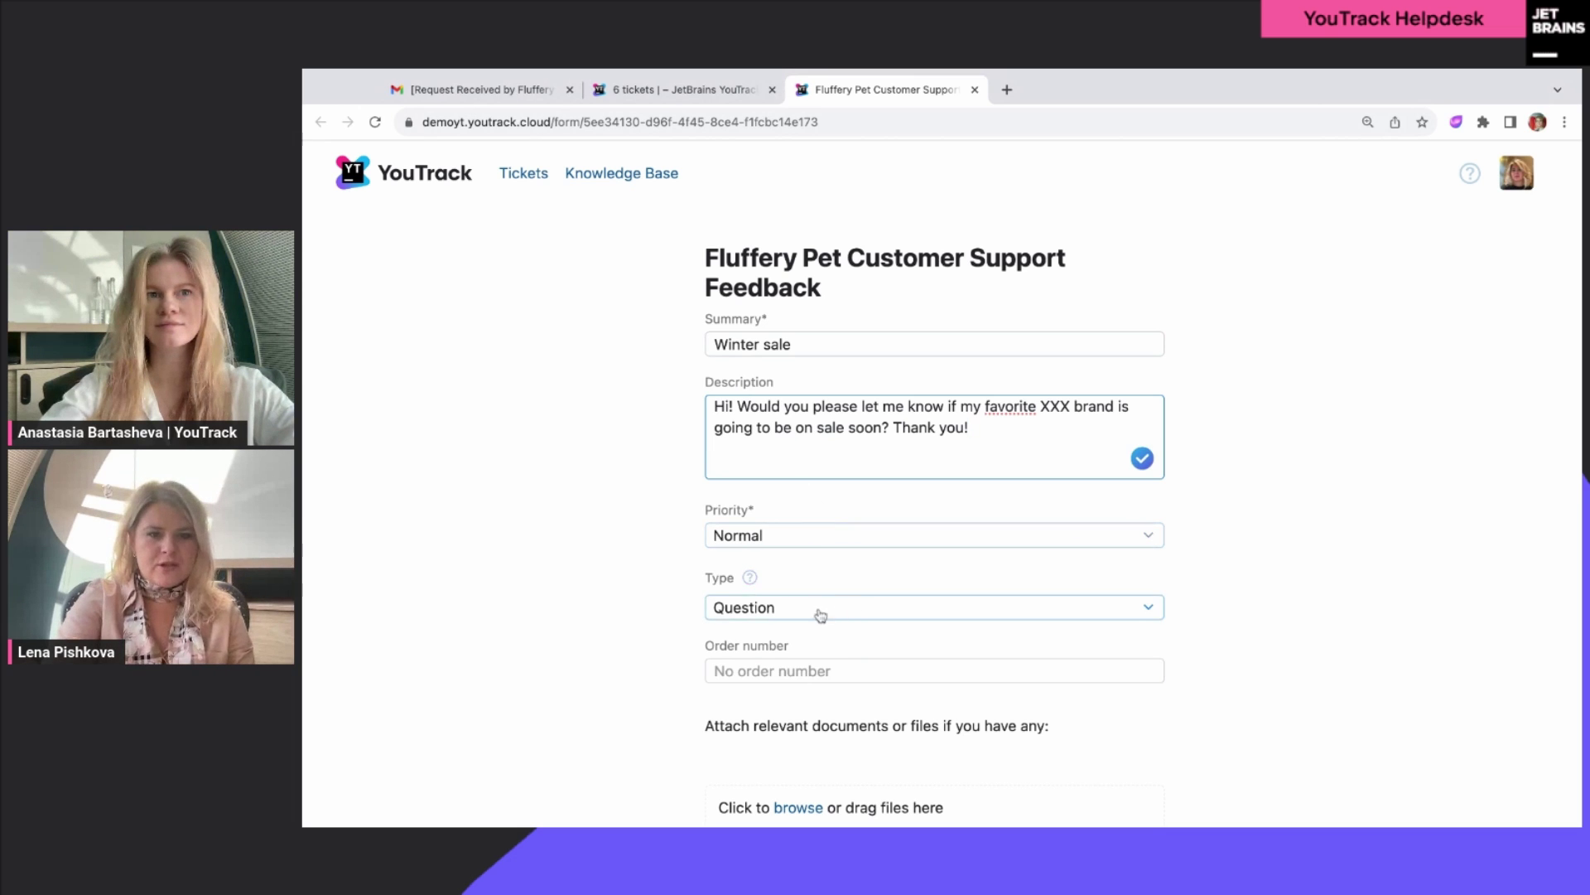
Step: Review the available request types, keep Question selected and send the support request
click(853, 615)
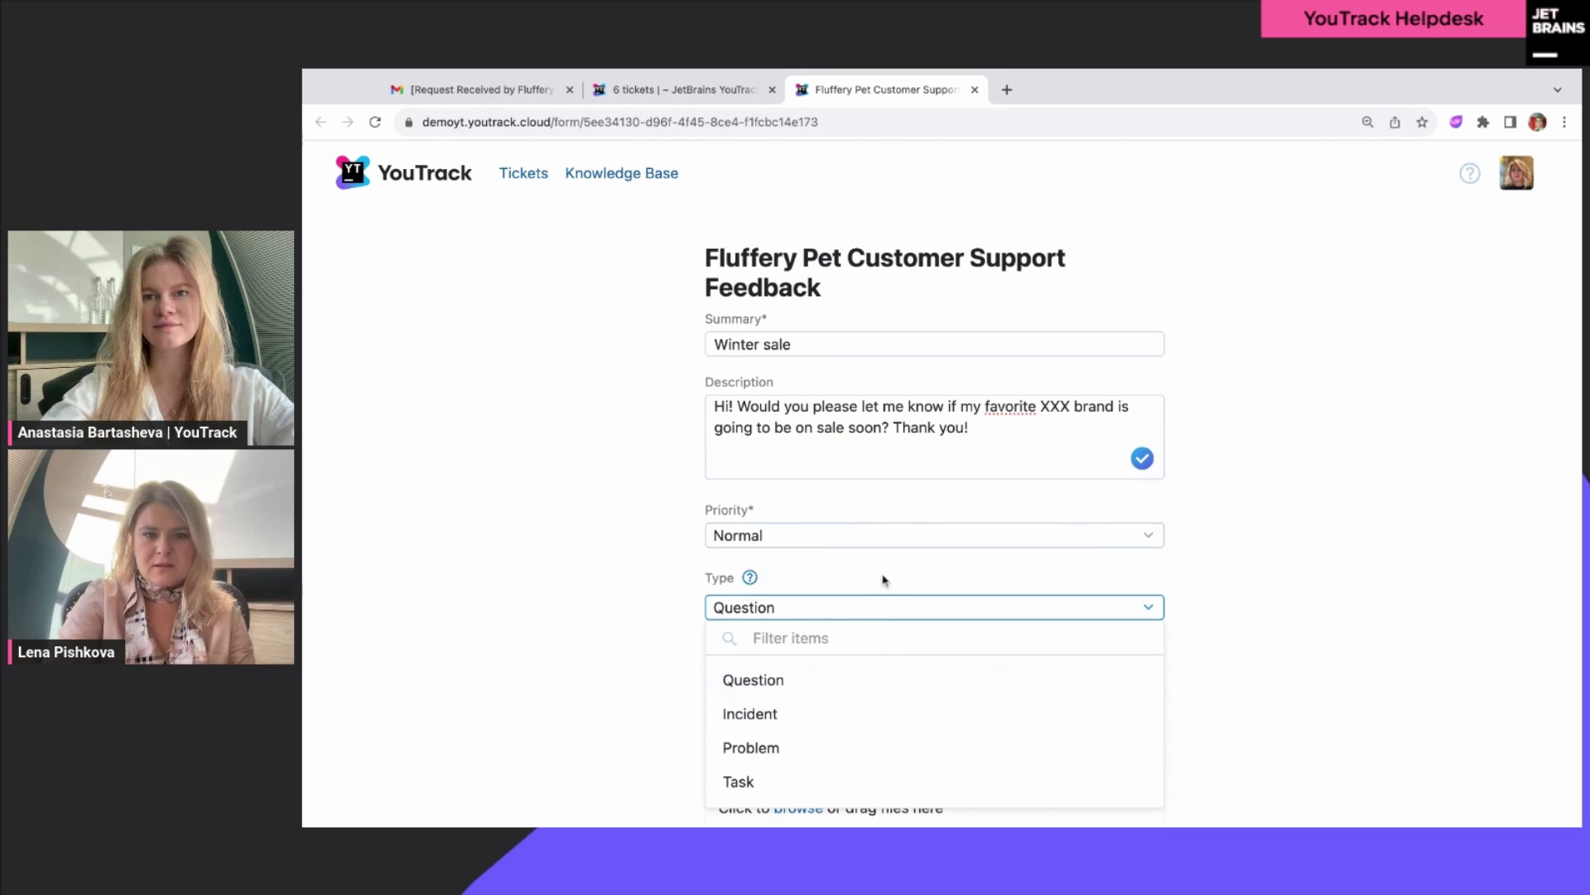
click(1117, 613)
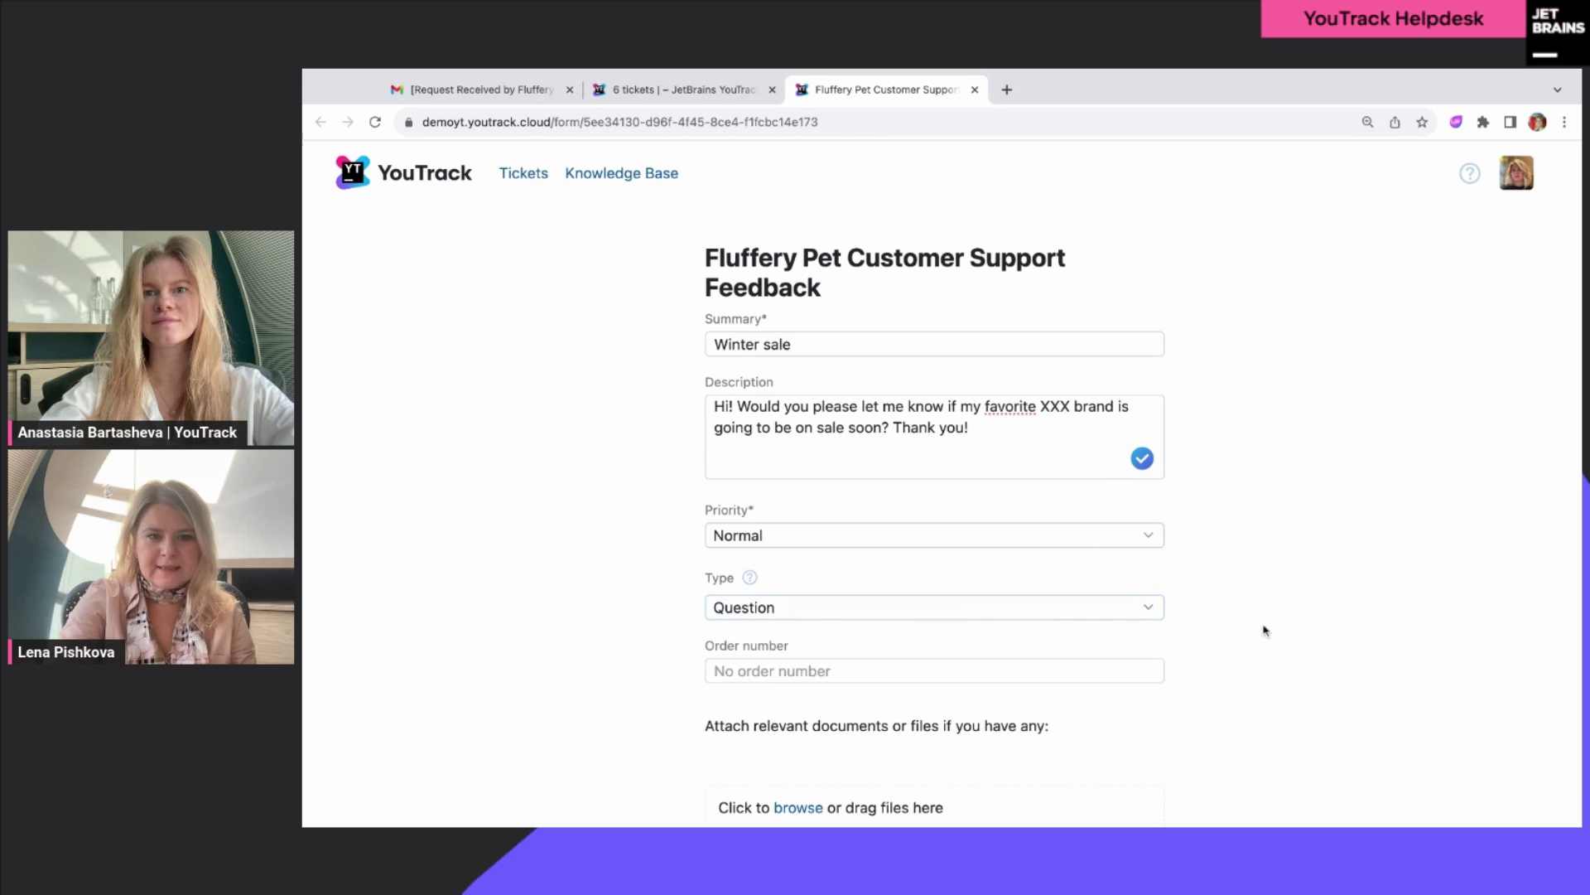
scroll(1263, 631, down, 1)
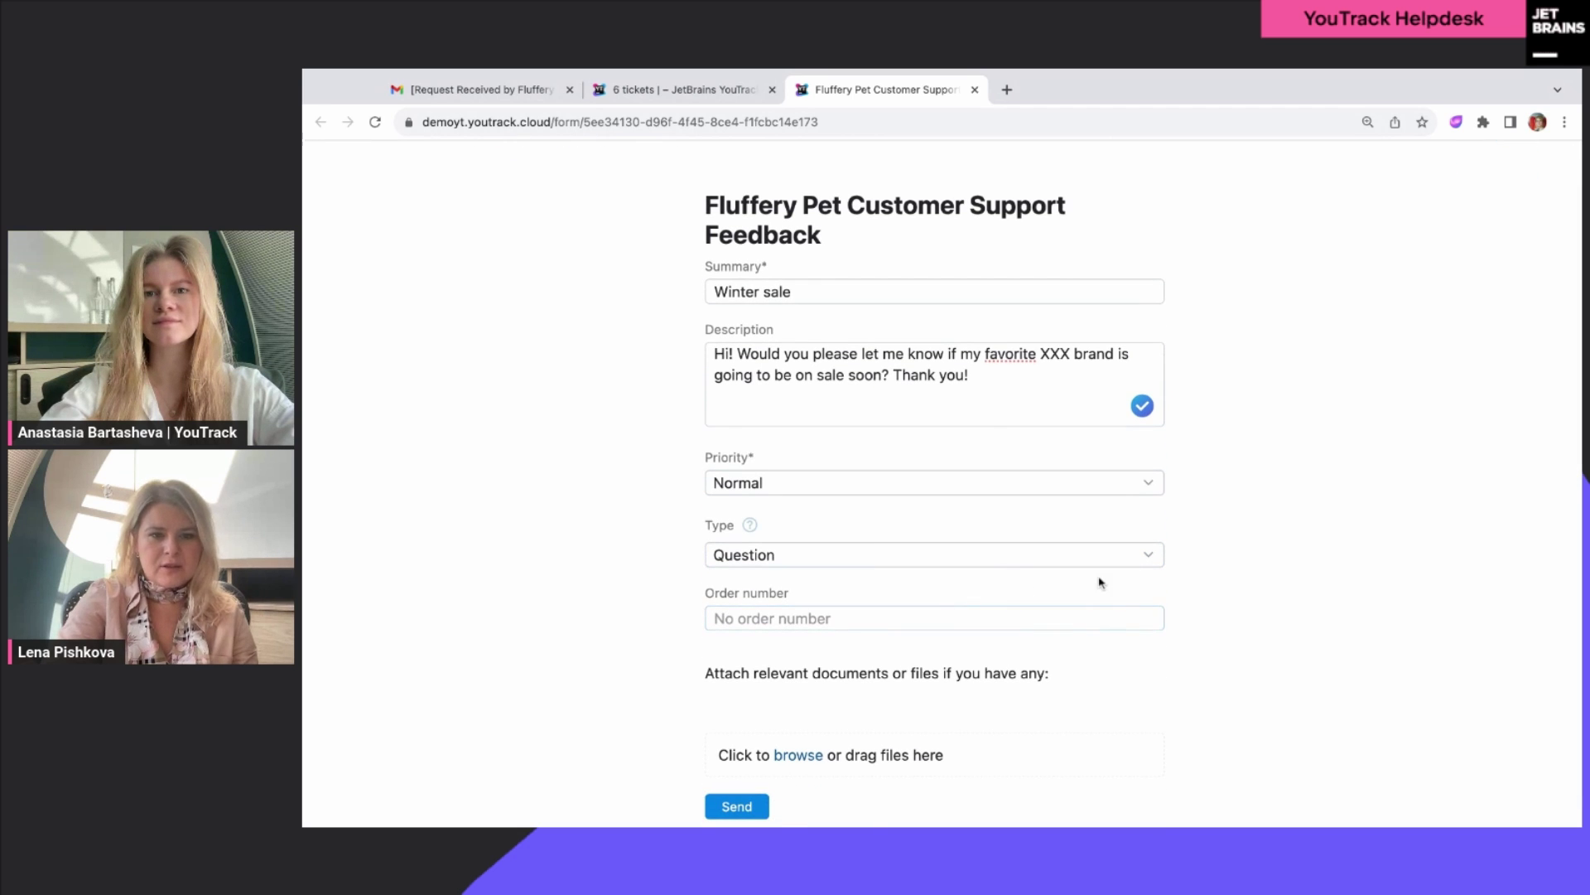
scroll(1077, 580, down, 1)
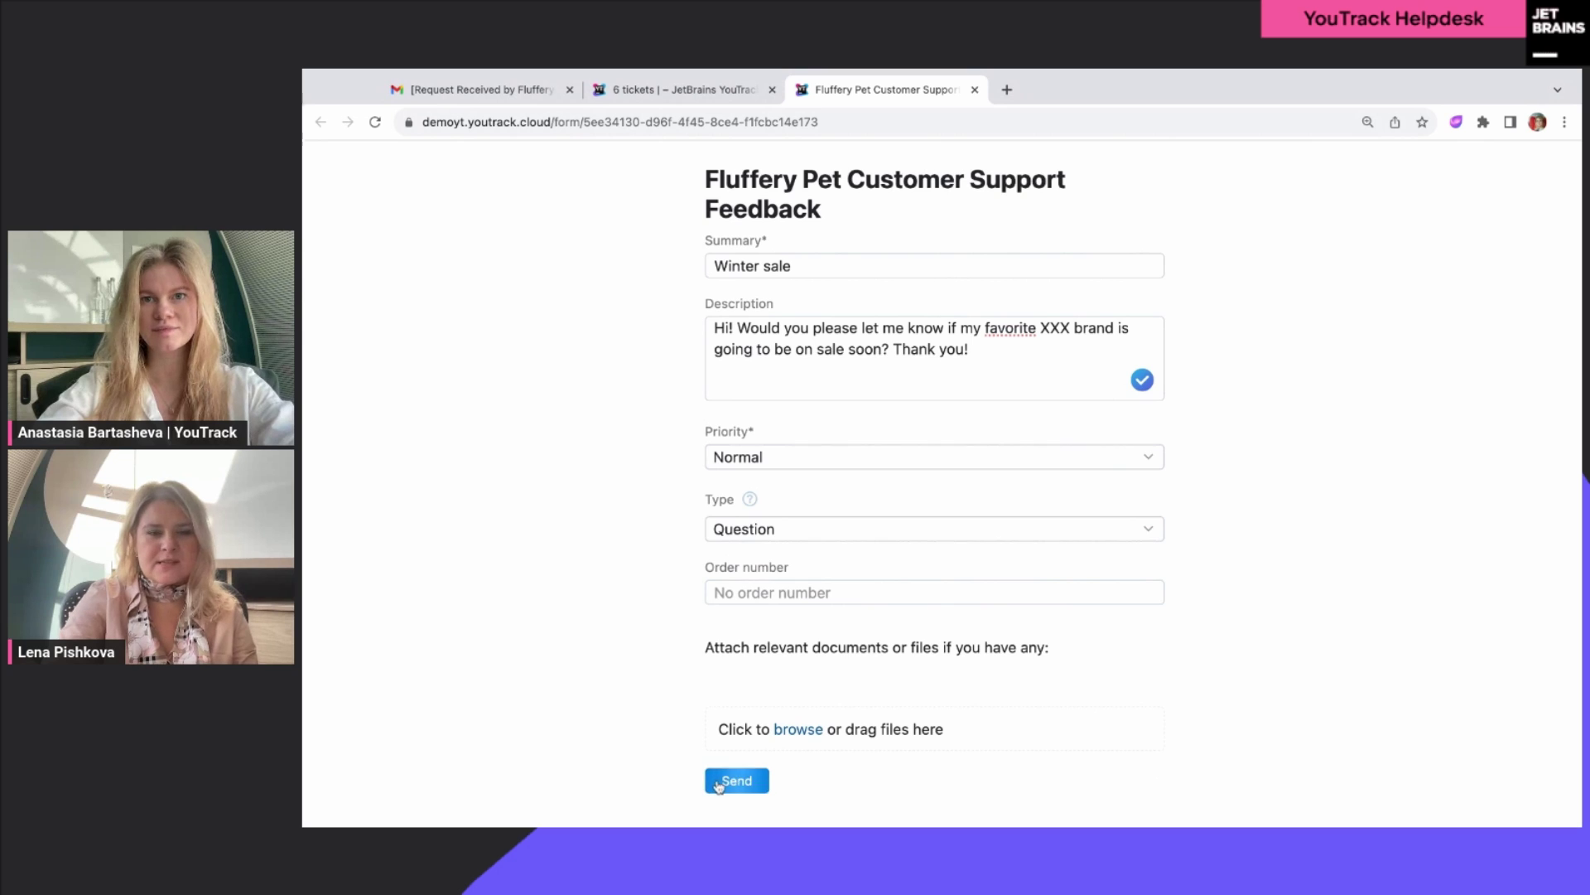
click(719, 783)
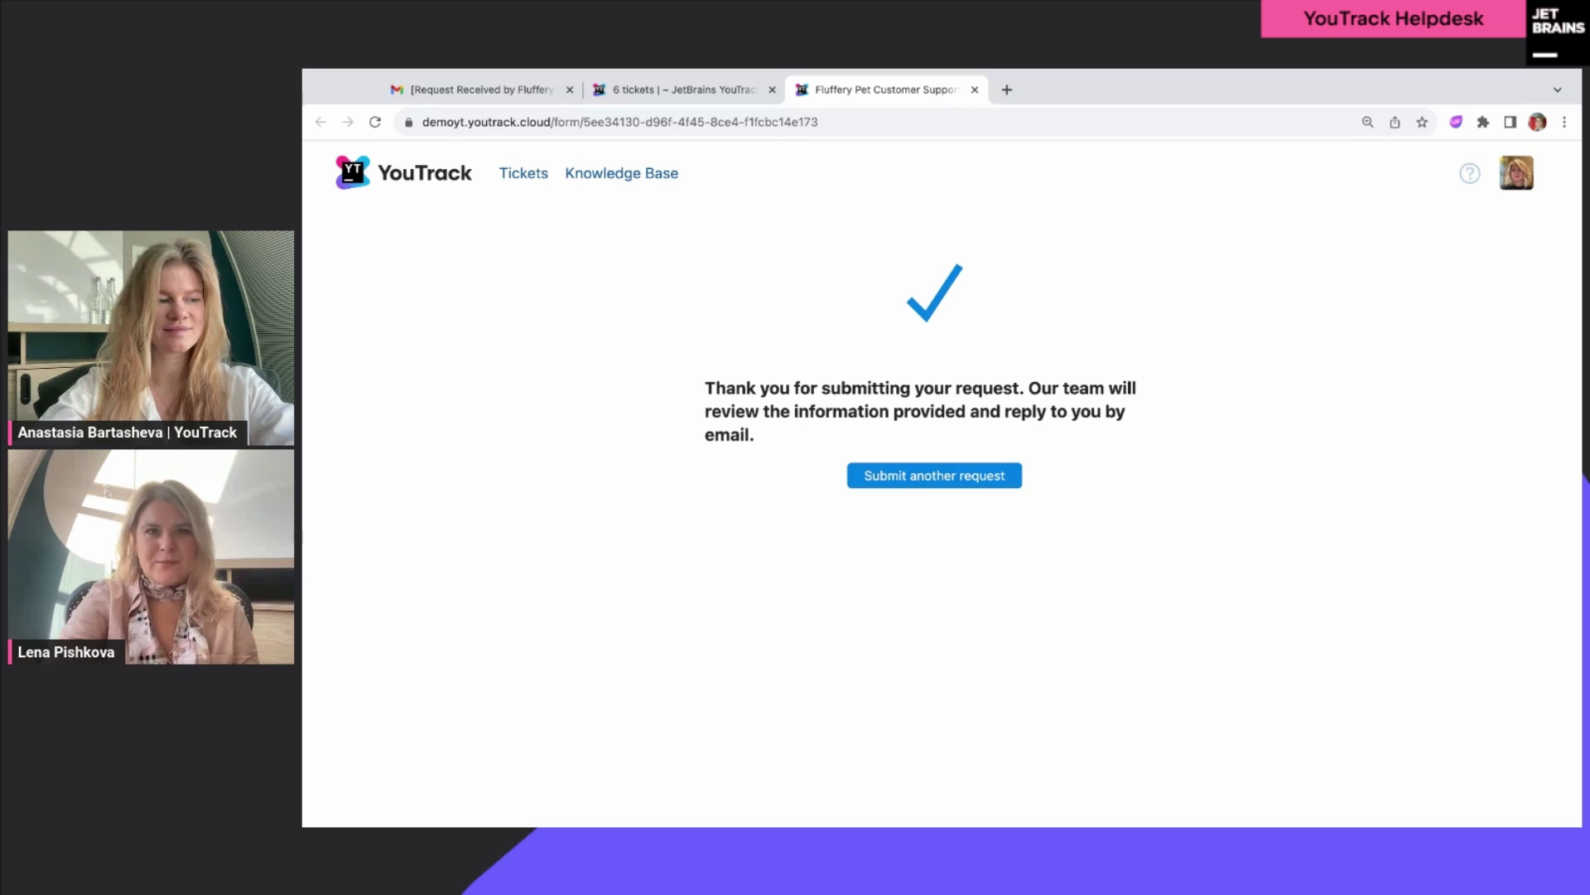
Step: Switch to Gmail, return to the inbox and reload it to check for the new ticket's confirmation e-mail
click(479, 93)
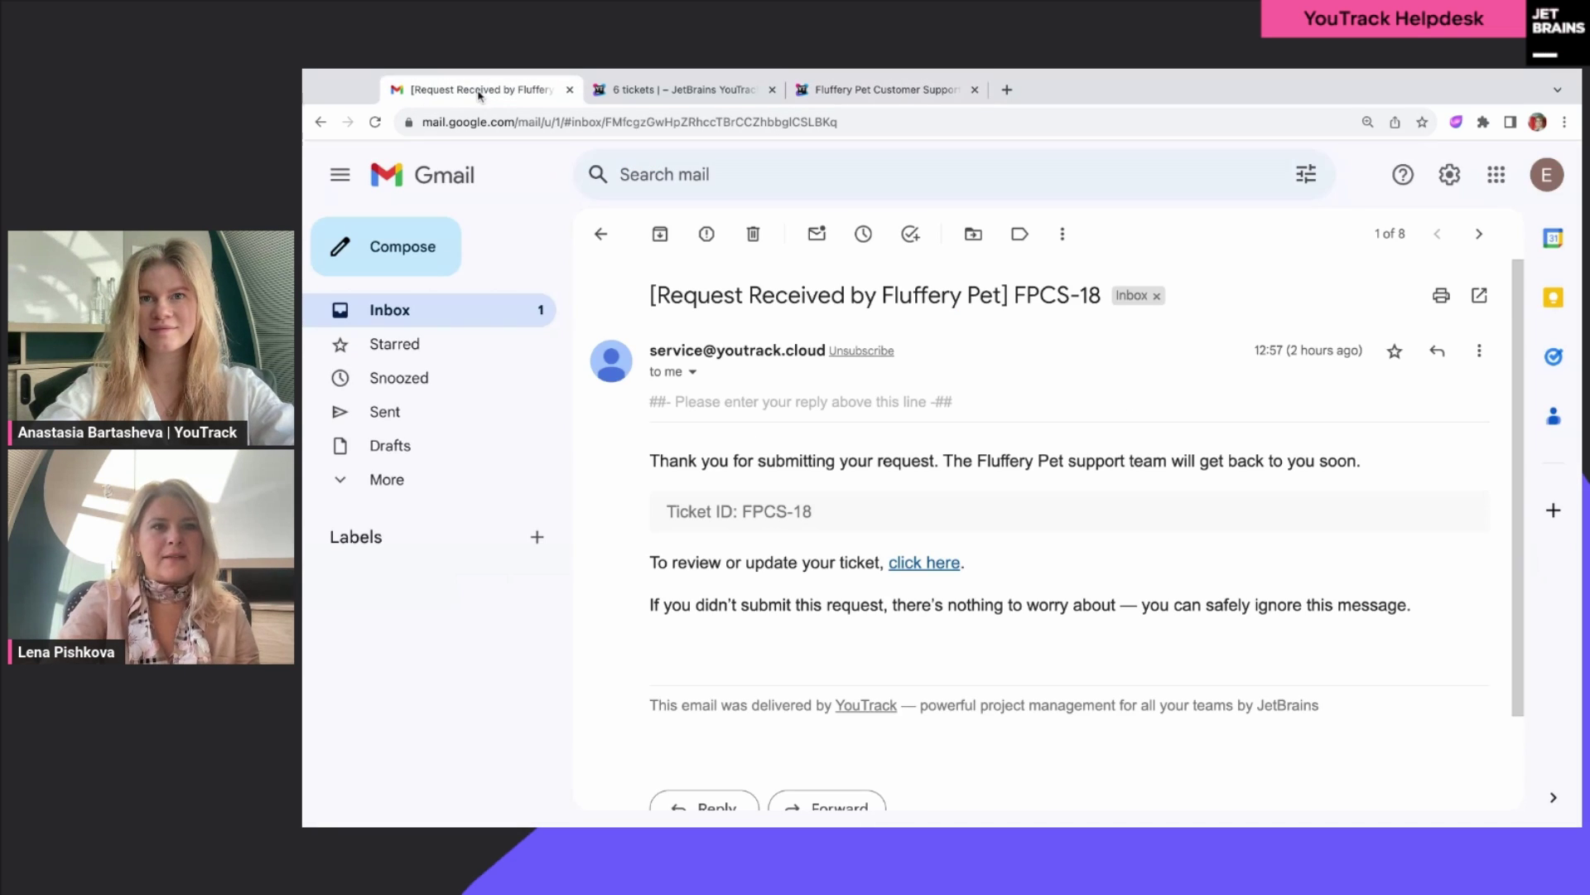
click(441, 320)
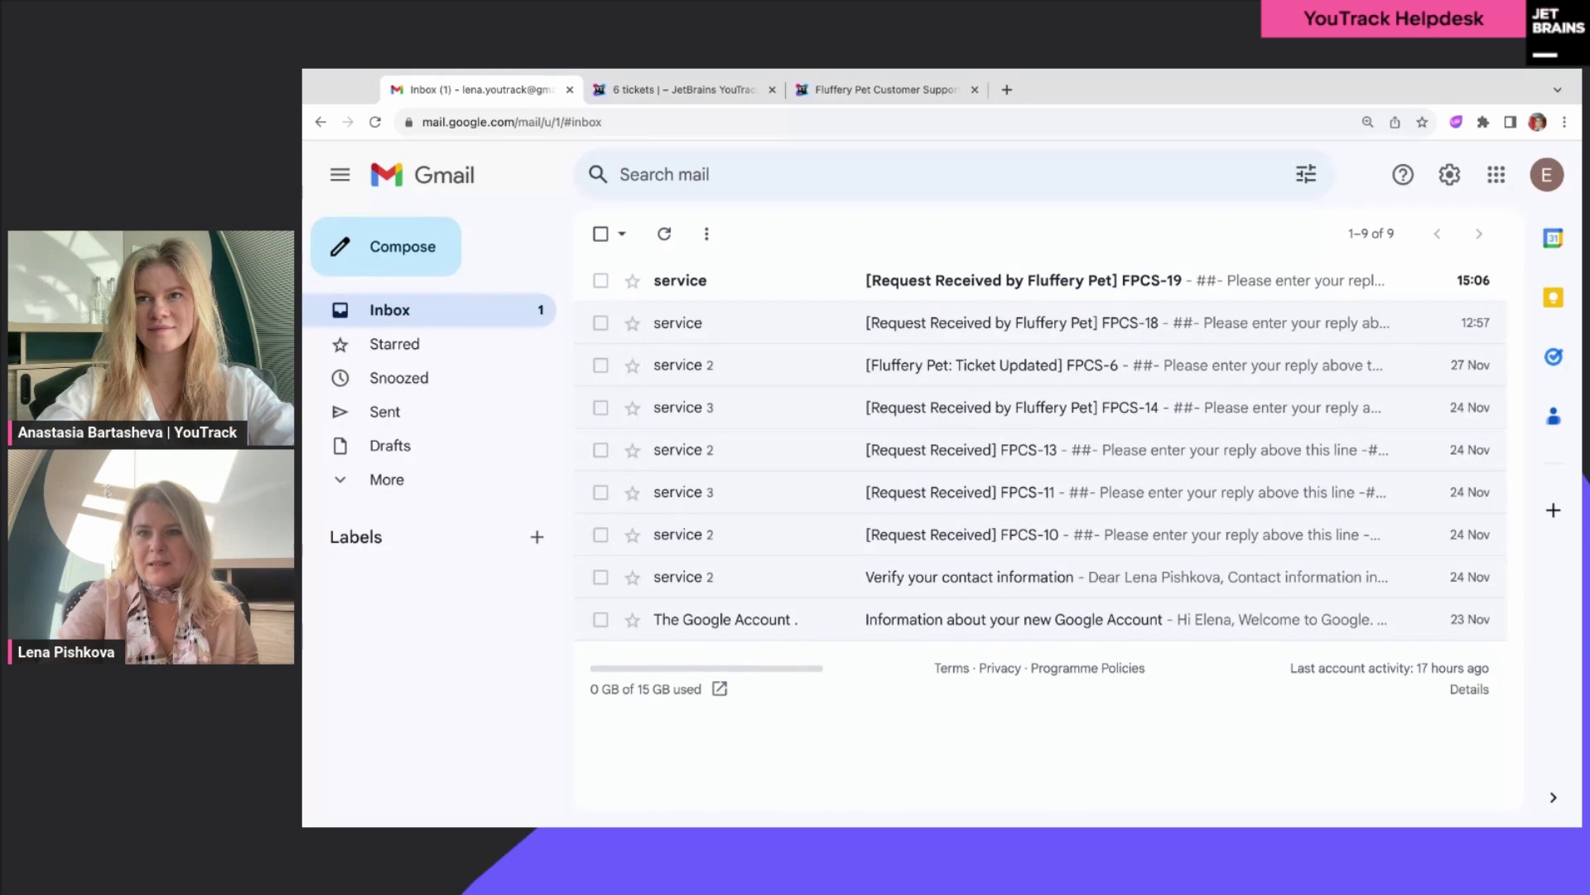
click(616, 121)
key(Return)
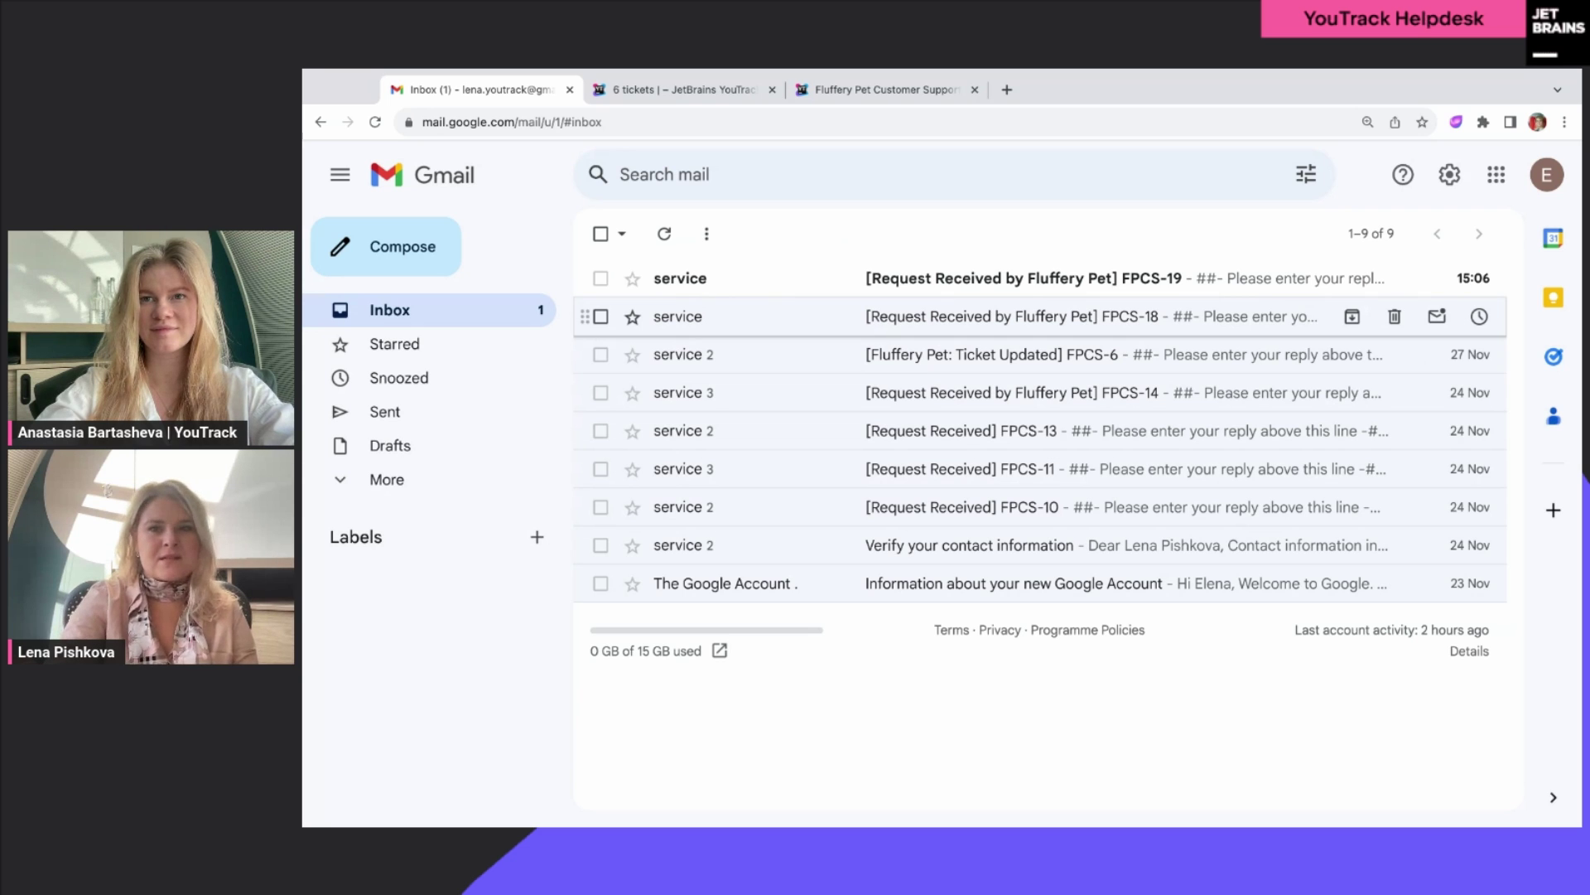
click(663, 123)
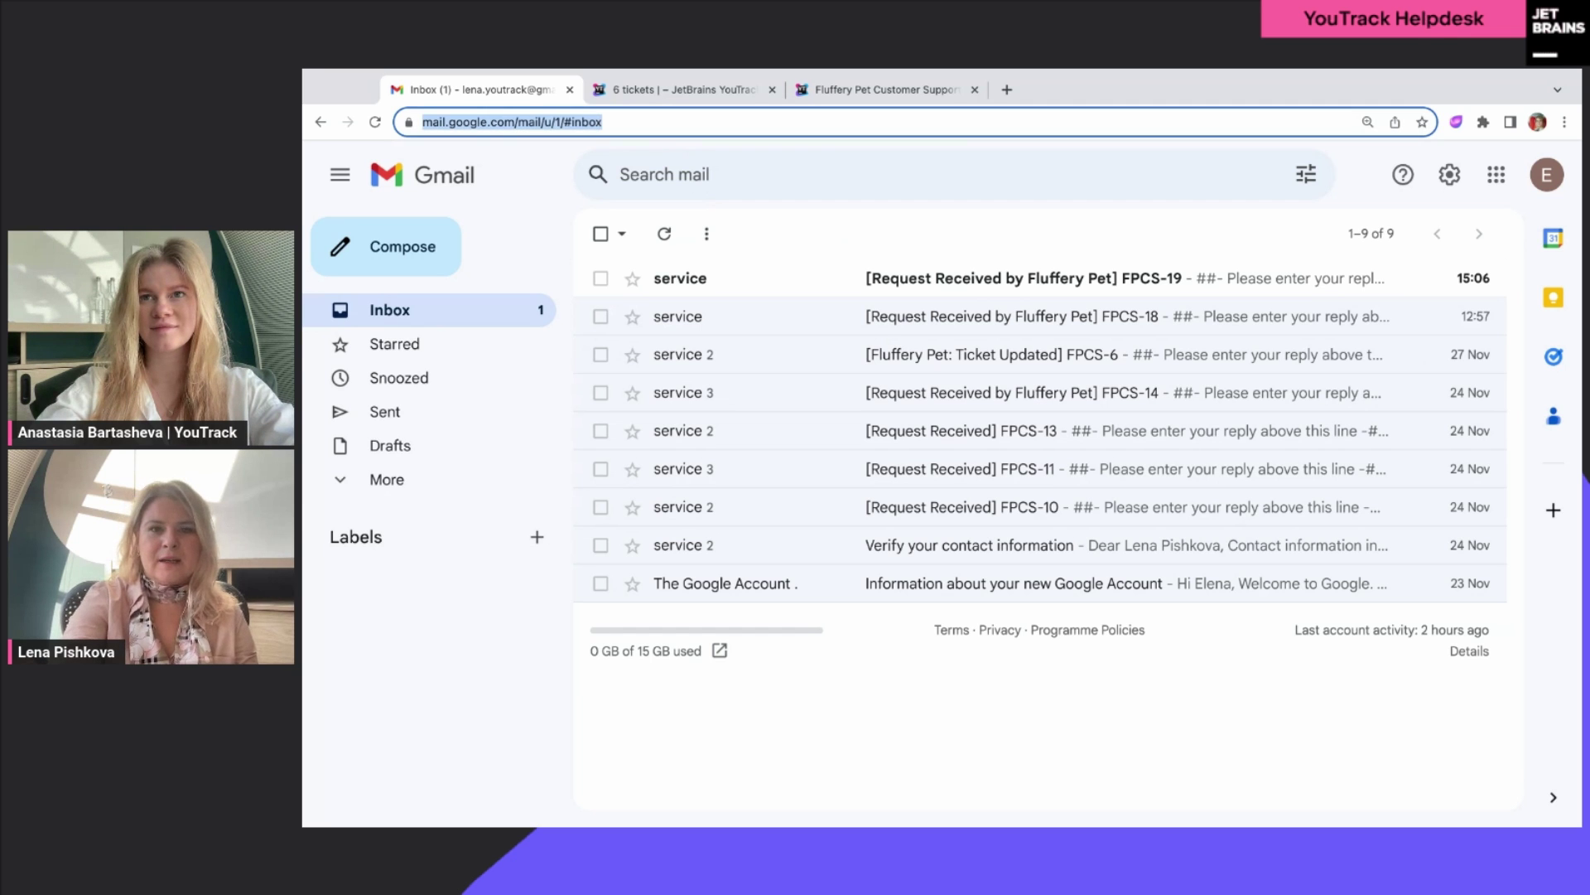
key(Return)
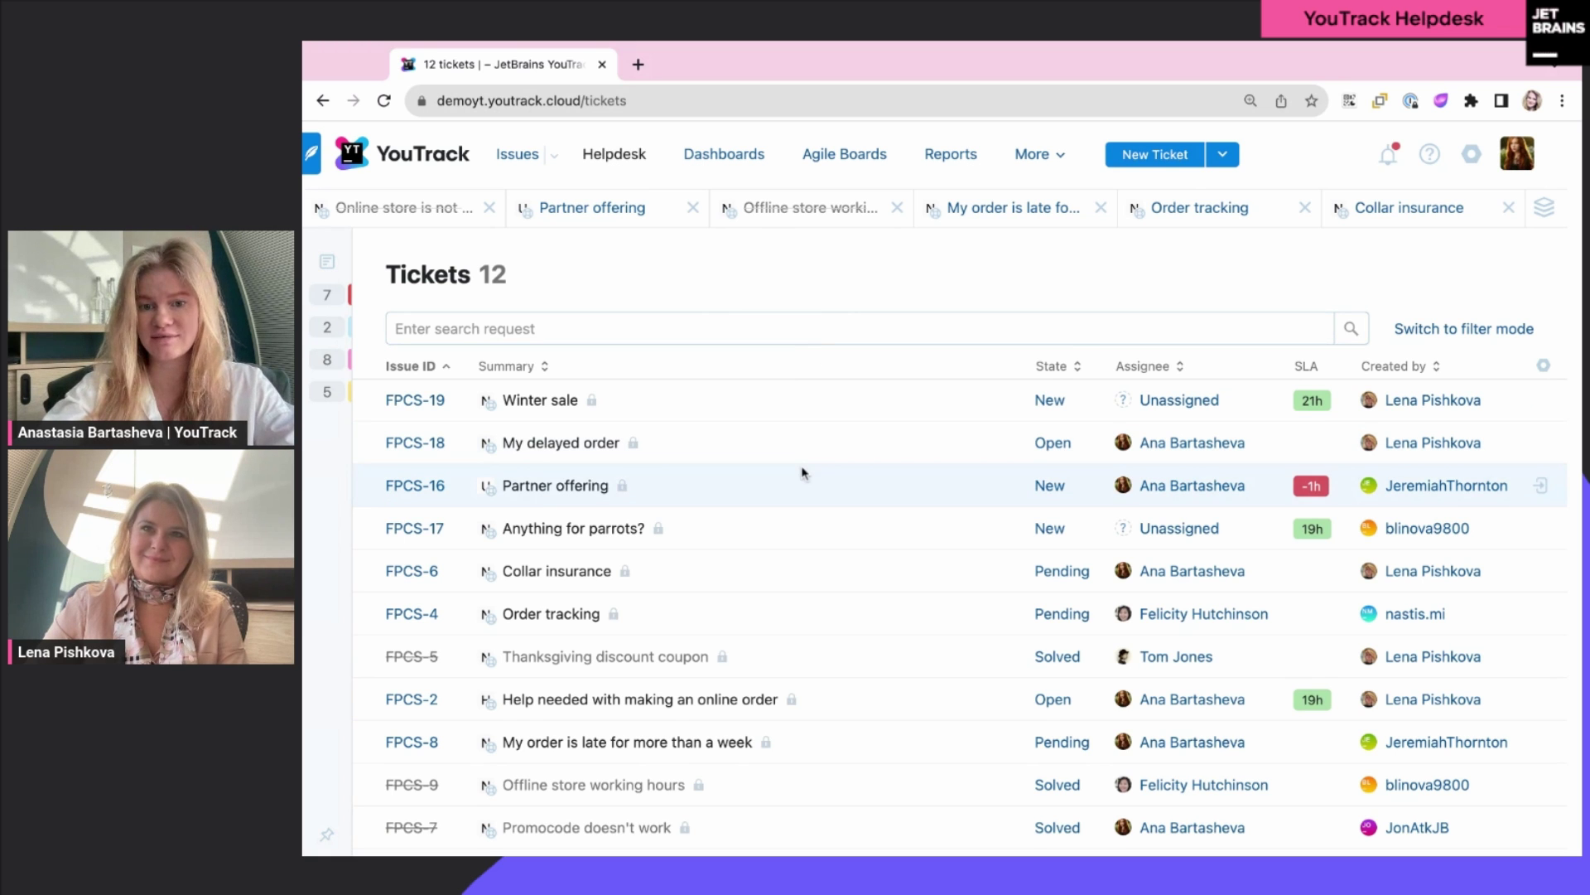
Step: Look through the agent's full ticket list and open the Fluffery Pet Customer Support saved search for all tickets assigned to me
scroll(802, 473, down, 3)
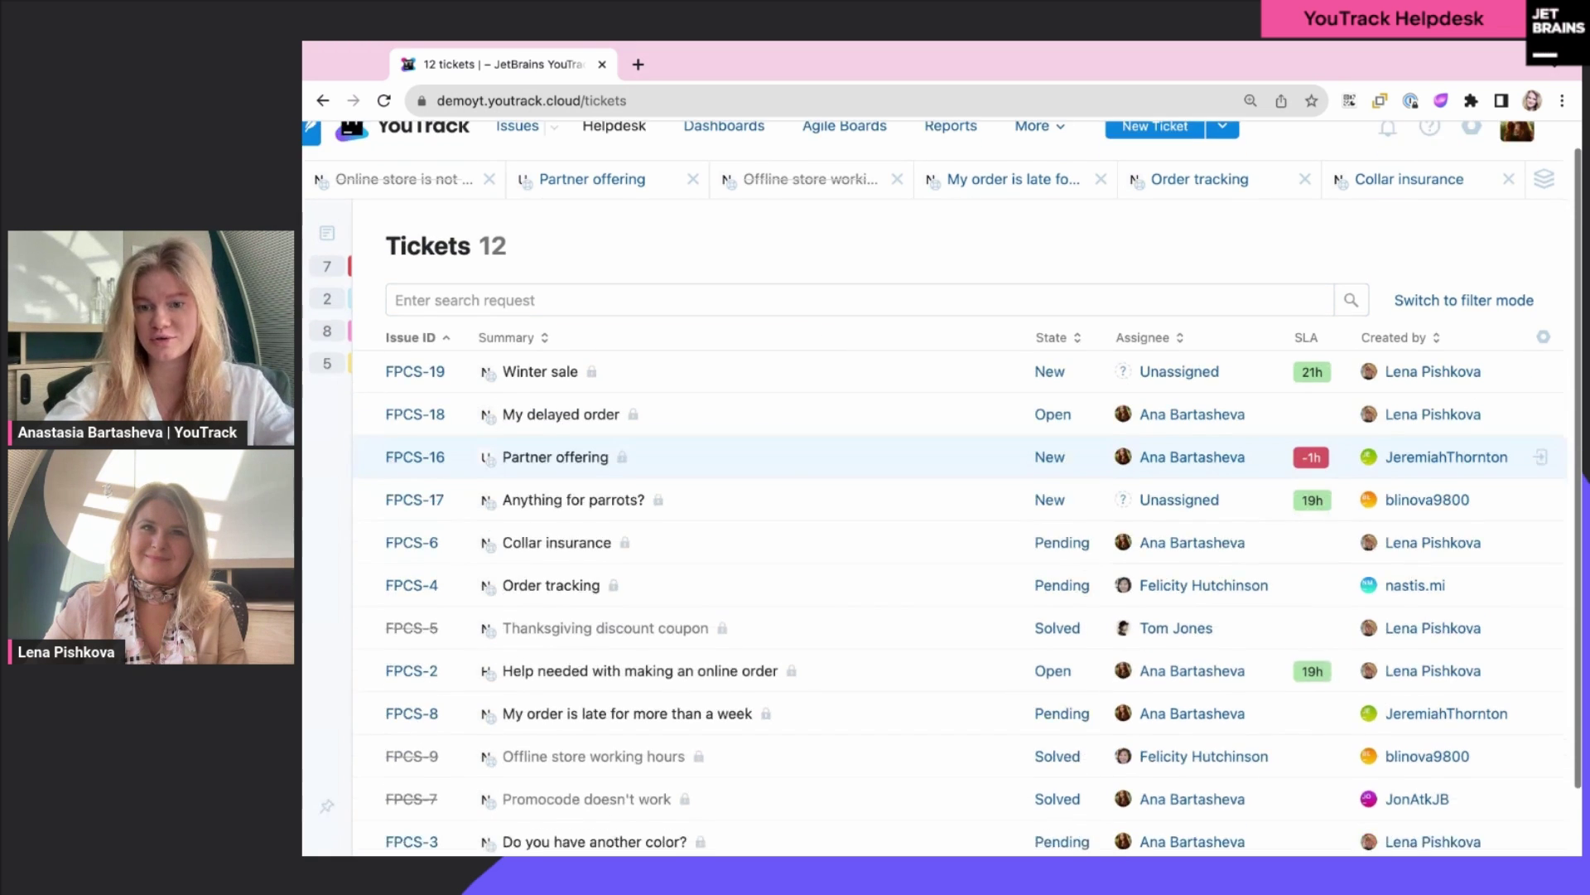
scroll(796, 331, up, 3)
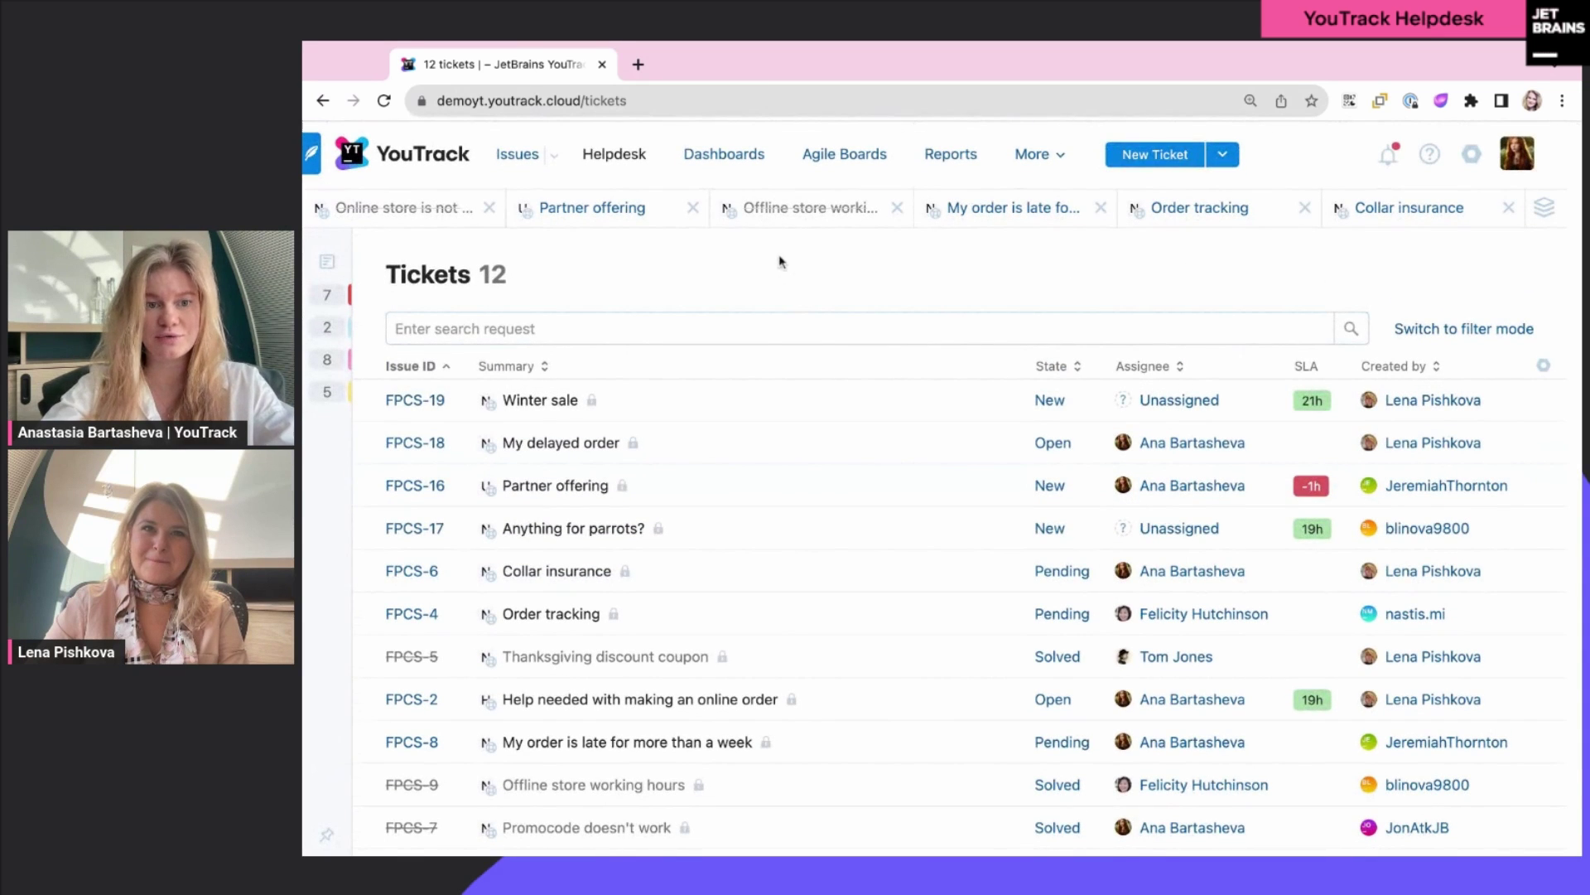
mouse_move(329, 265)
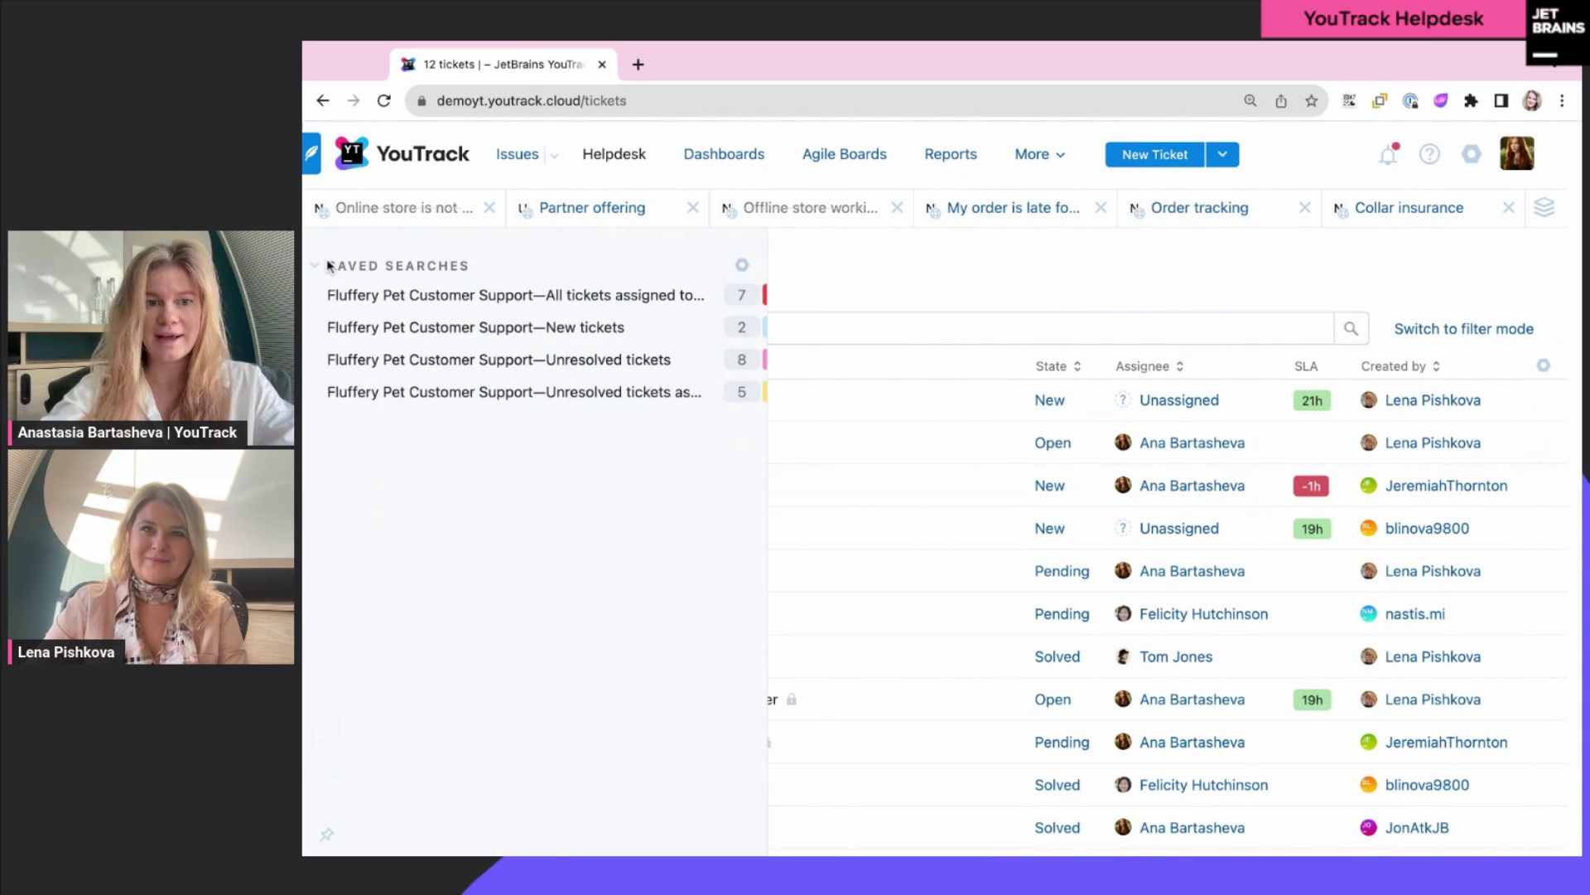
click(450, 299)
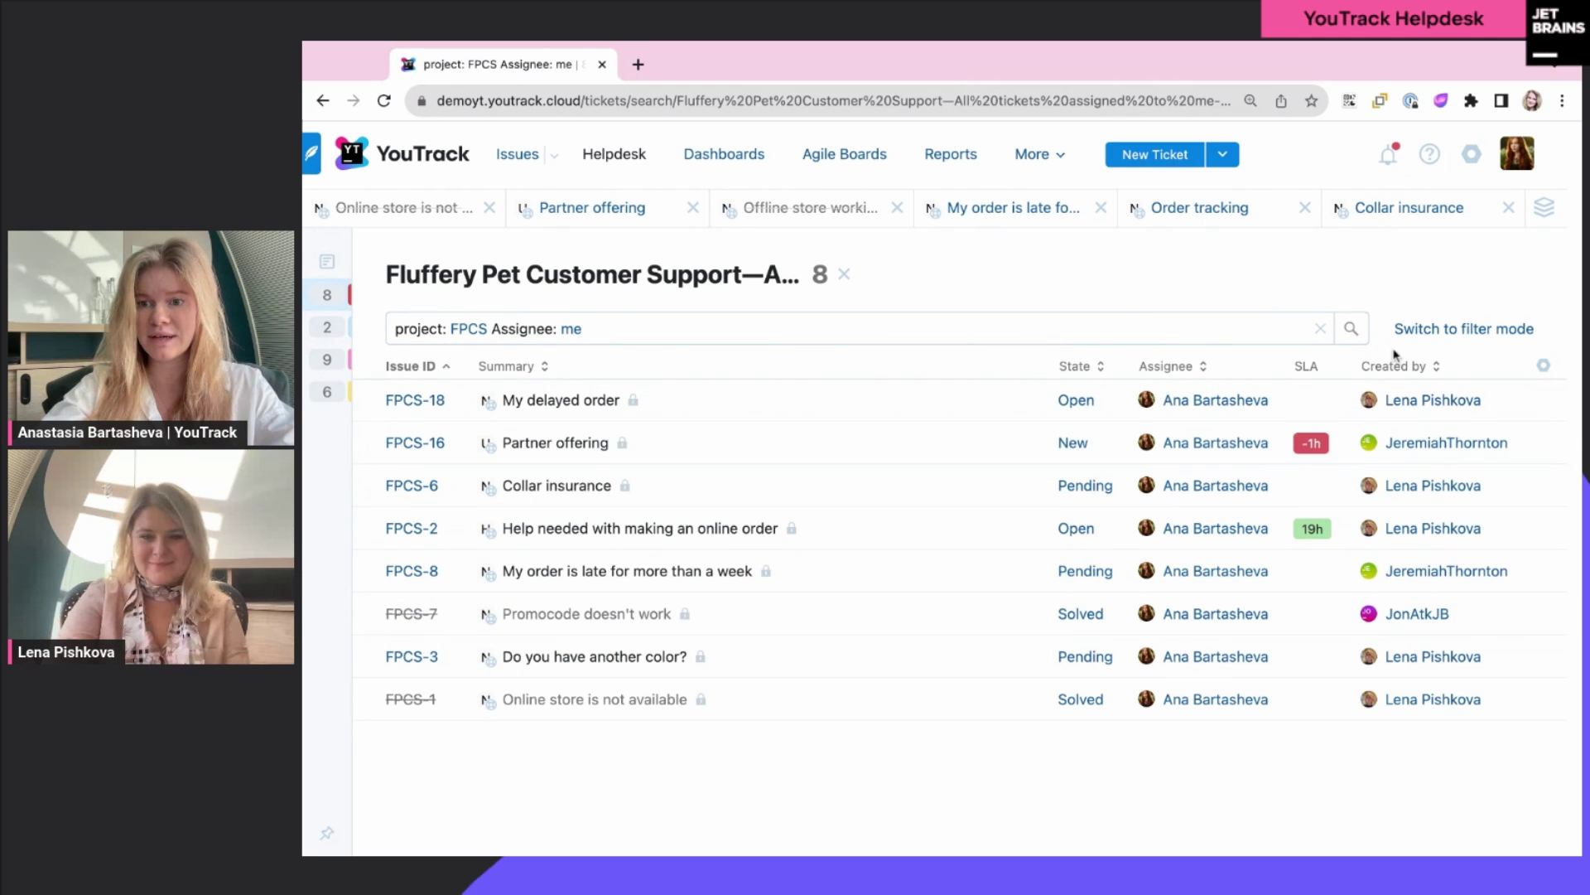
Step: Remove the Created by column from the ticket list and move the SLA column ahead of Assignee
click(1544, 366)
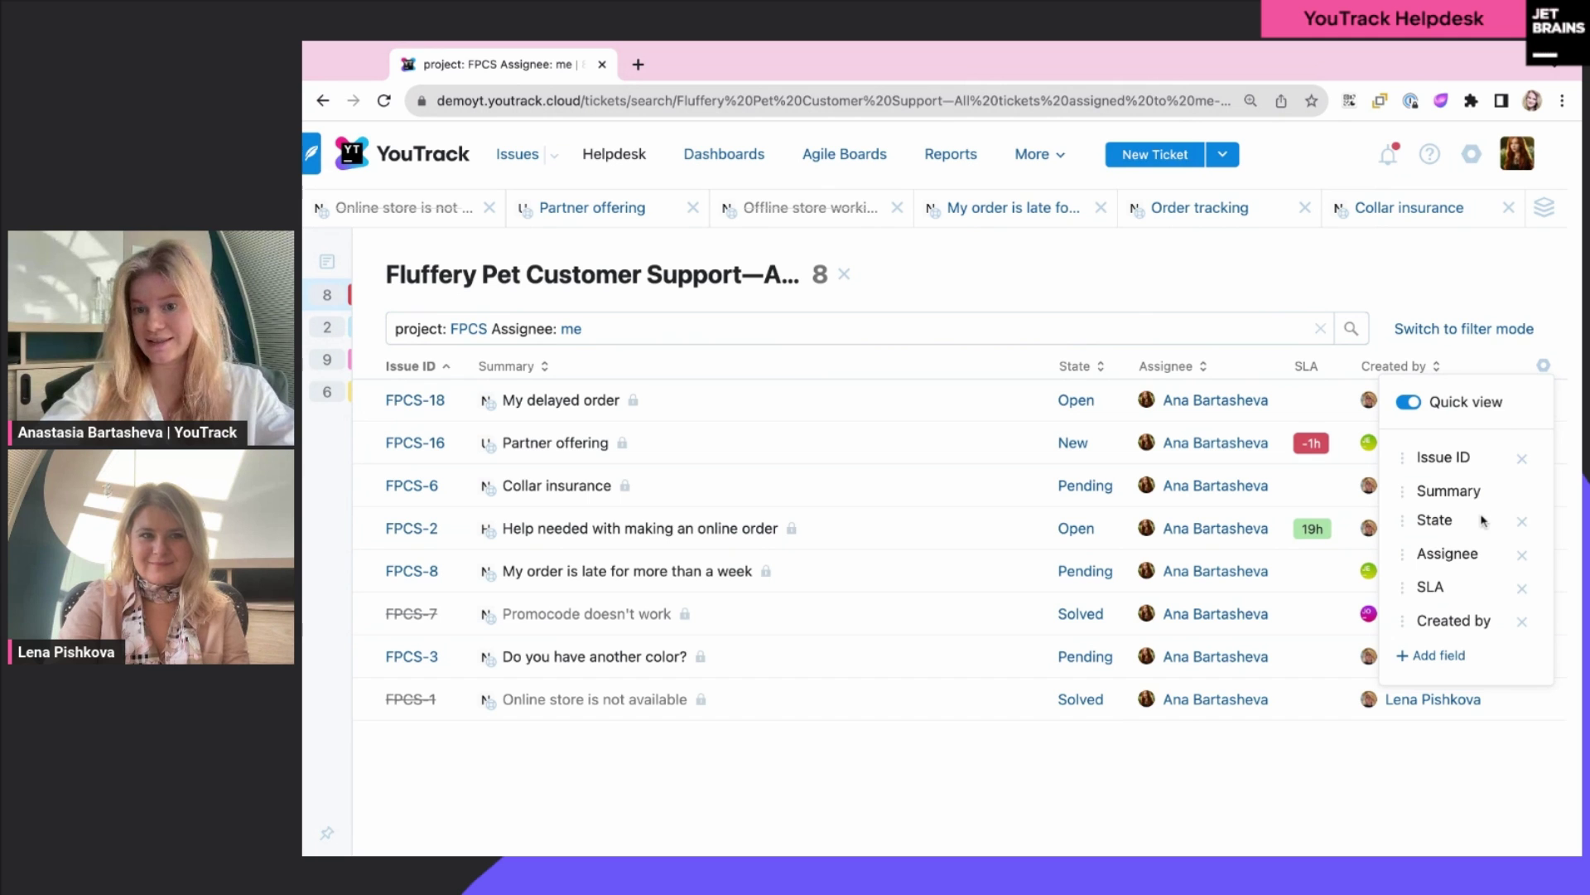
click(1522, 622)
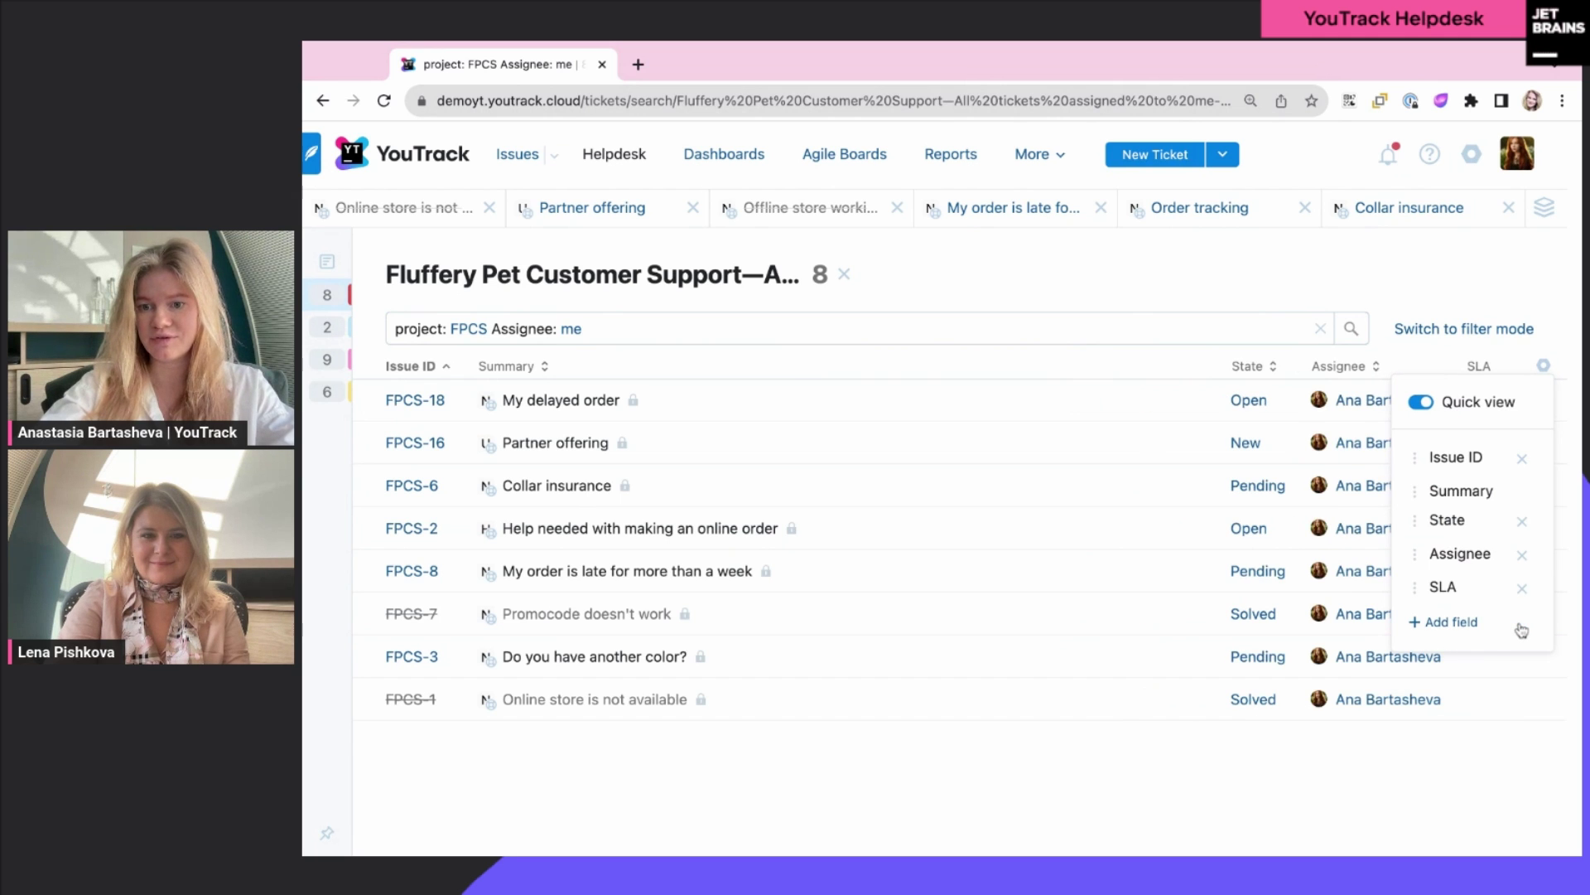
drag(1415, 588, 1418, 556)
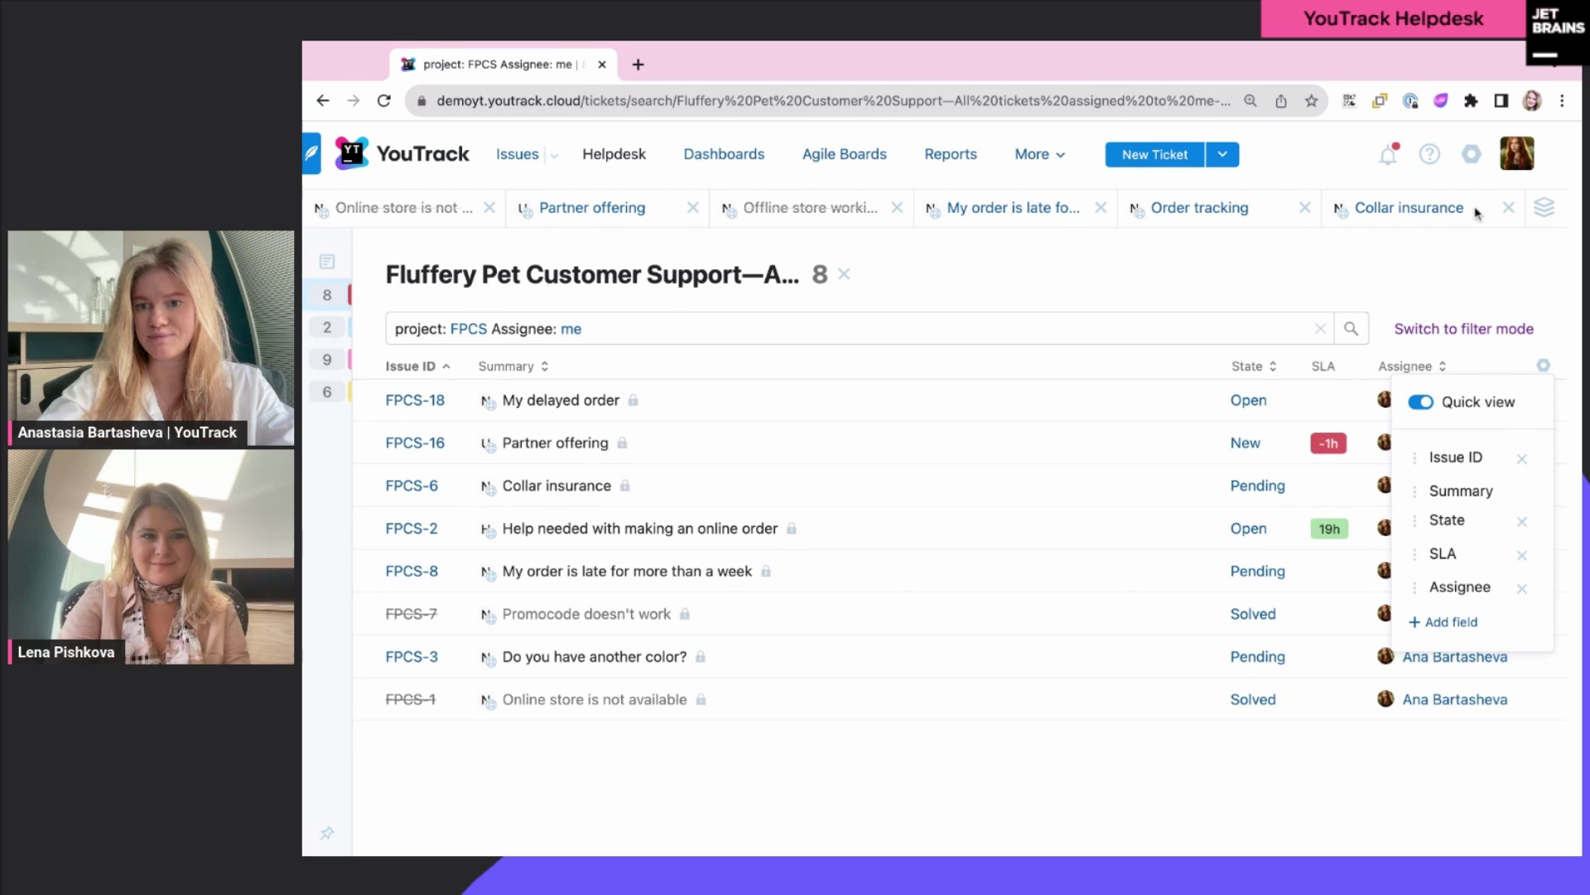
click(1446, 277)
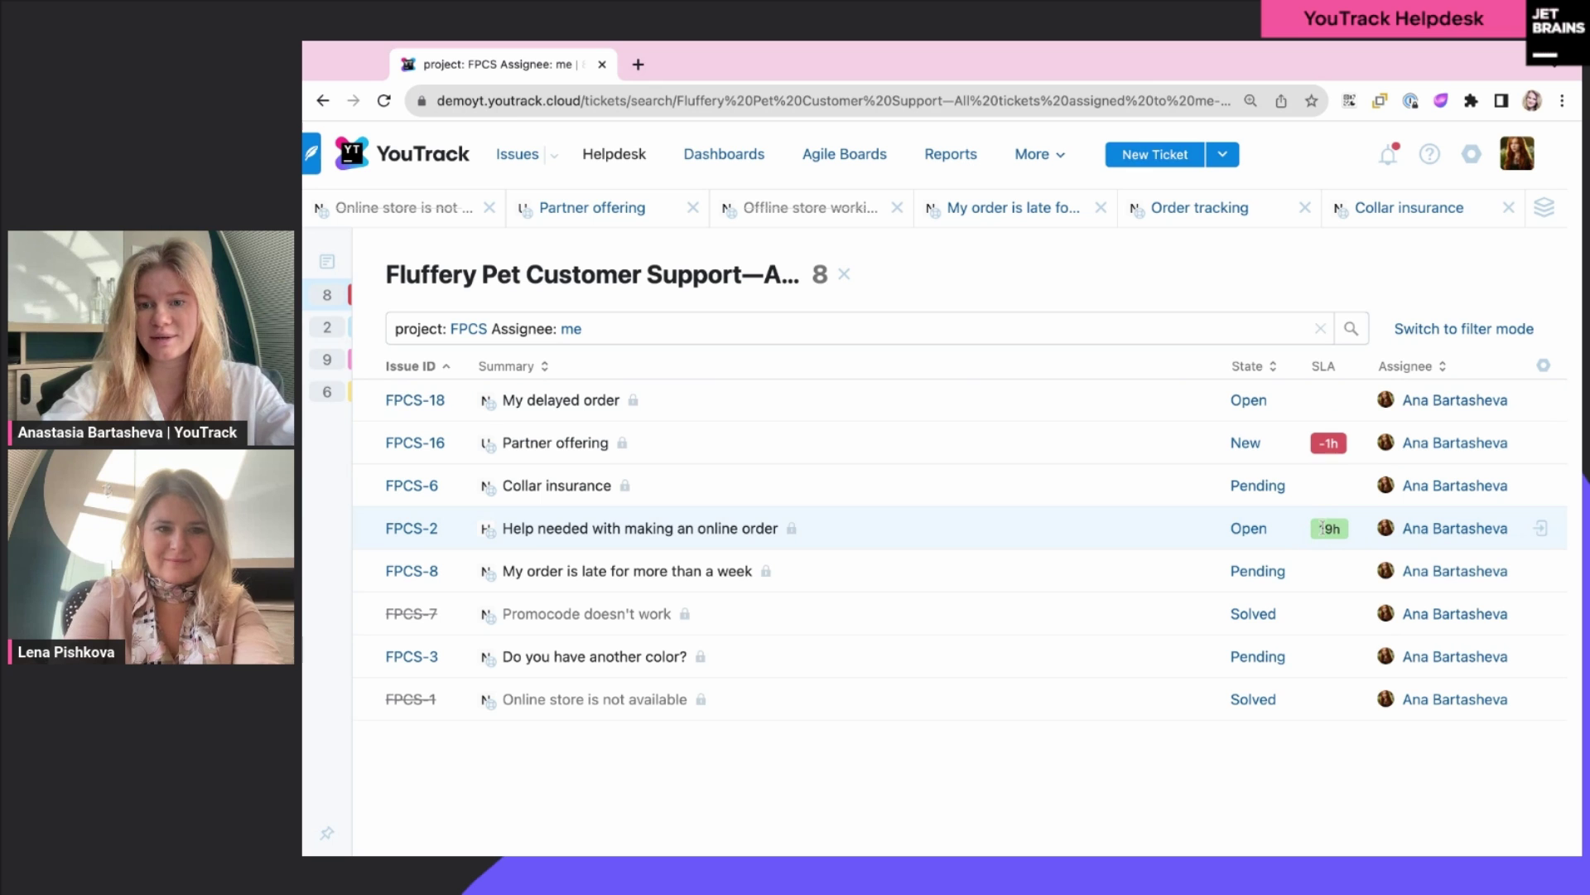
Step: Check the SLA details of the online order help and Partner offering tickets, and clear the saved search to list all tickets
mouse_move(1340, 525)
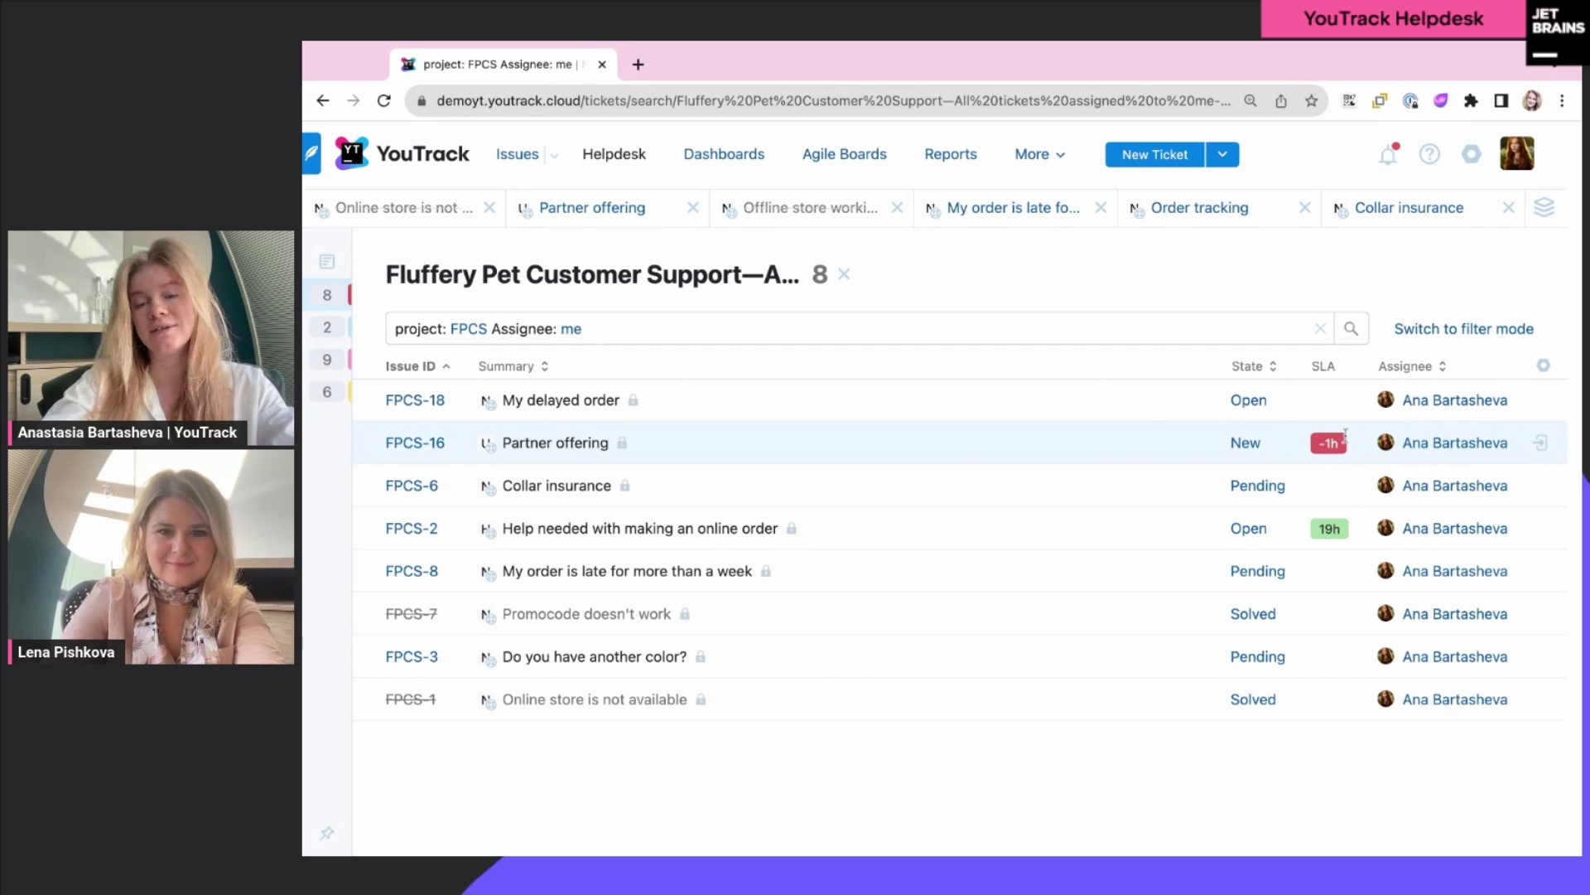
mouse_move(1345, 435)
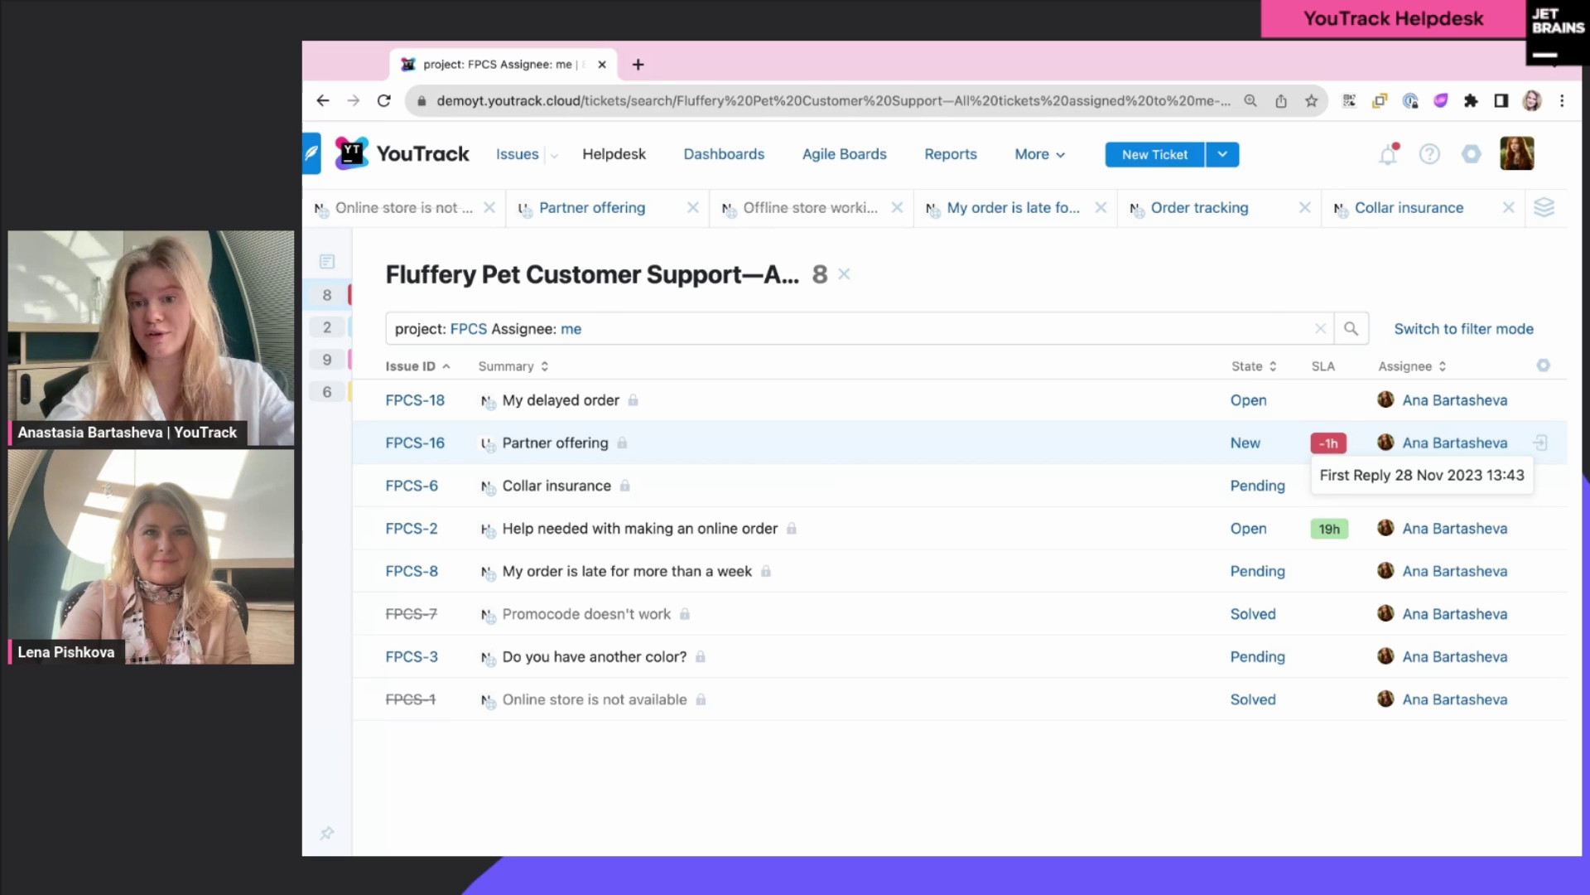
click(844, 275)
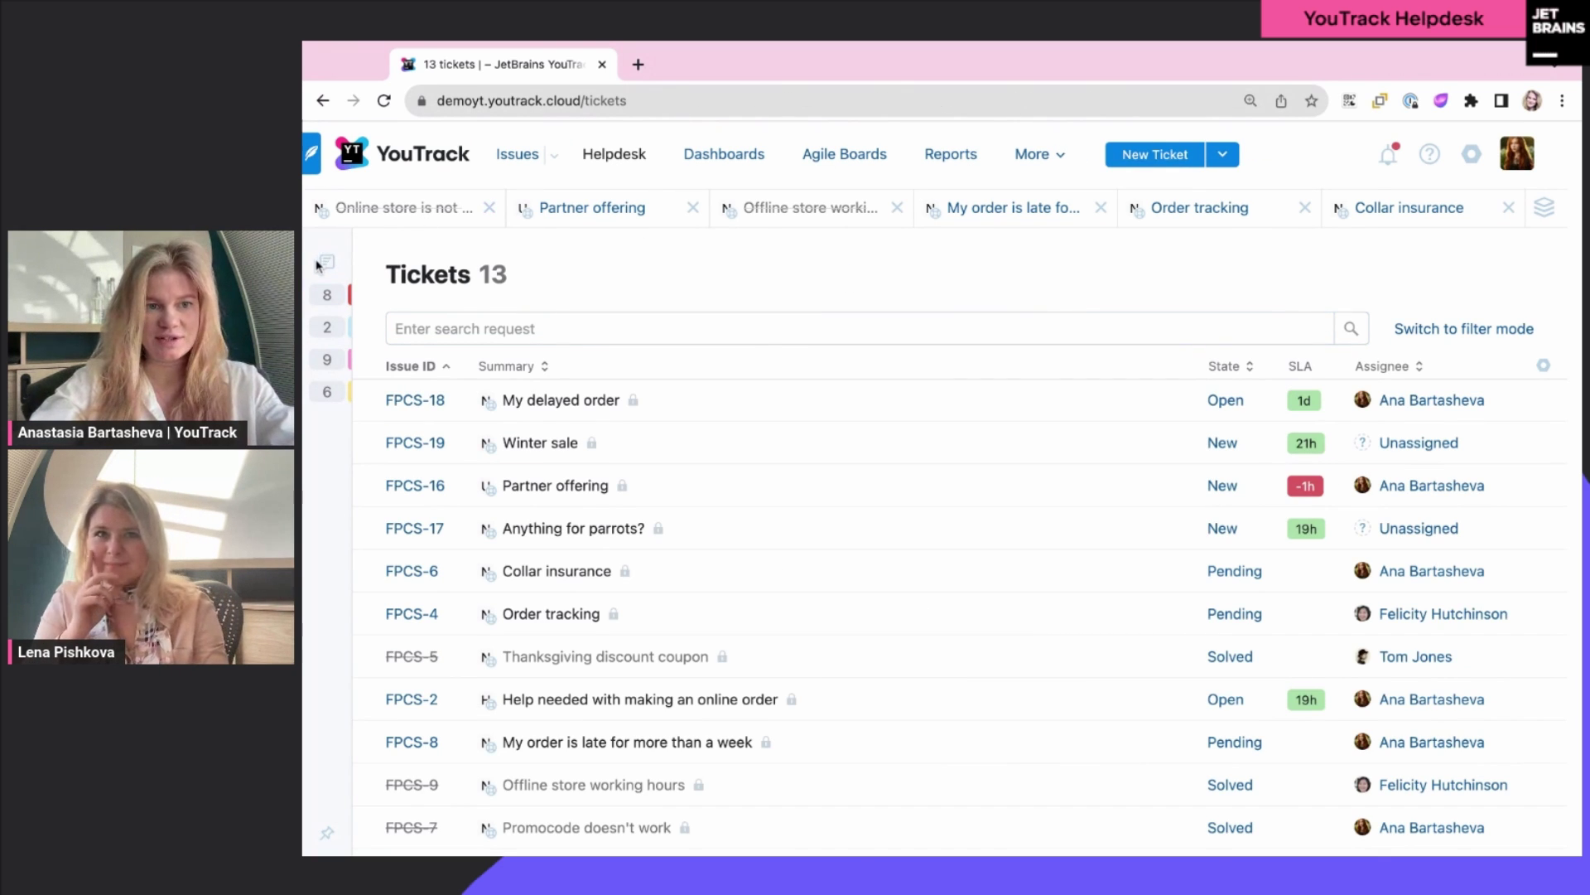
Step: Switch the ticket search to filter mode and sort the tickets by State in descending order
mouse_move(317, 266)
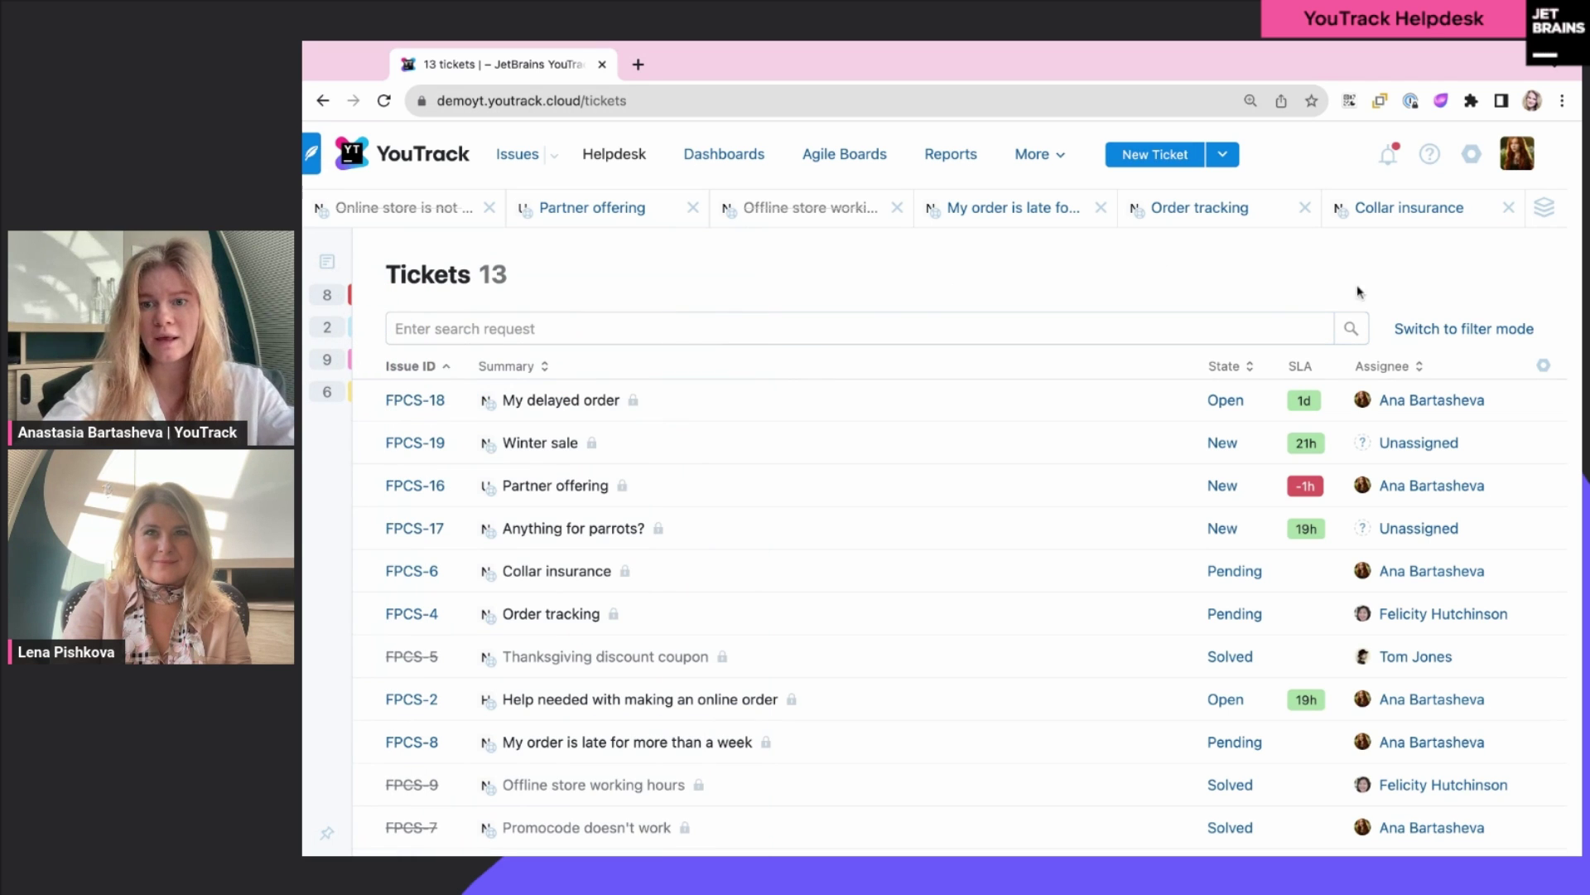
click(1420, 329)
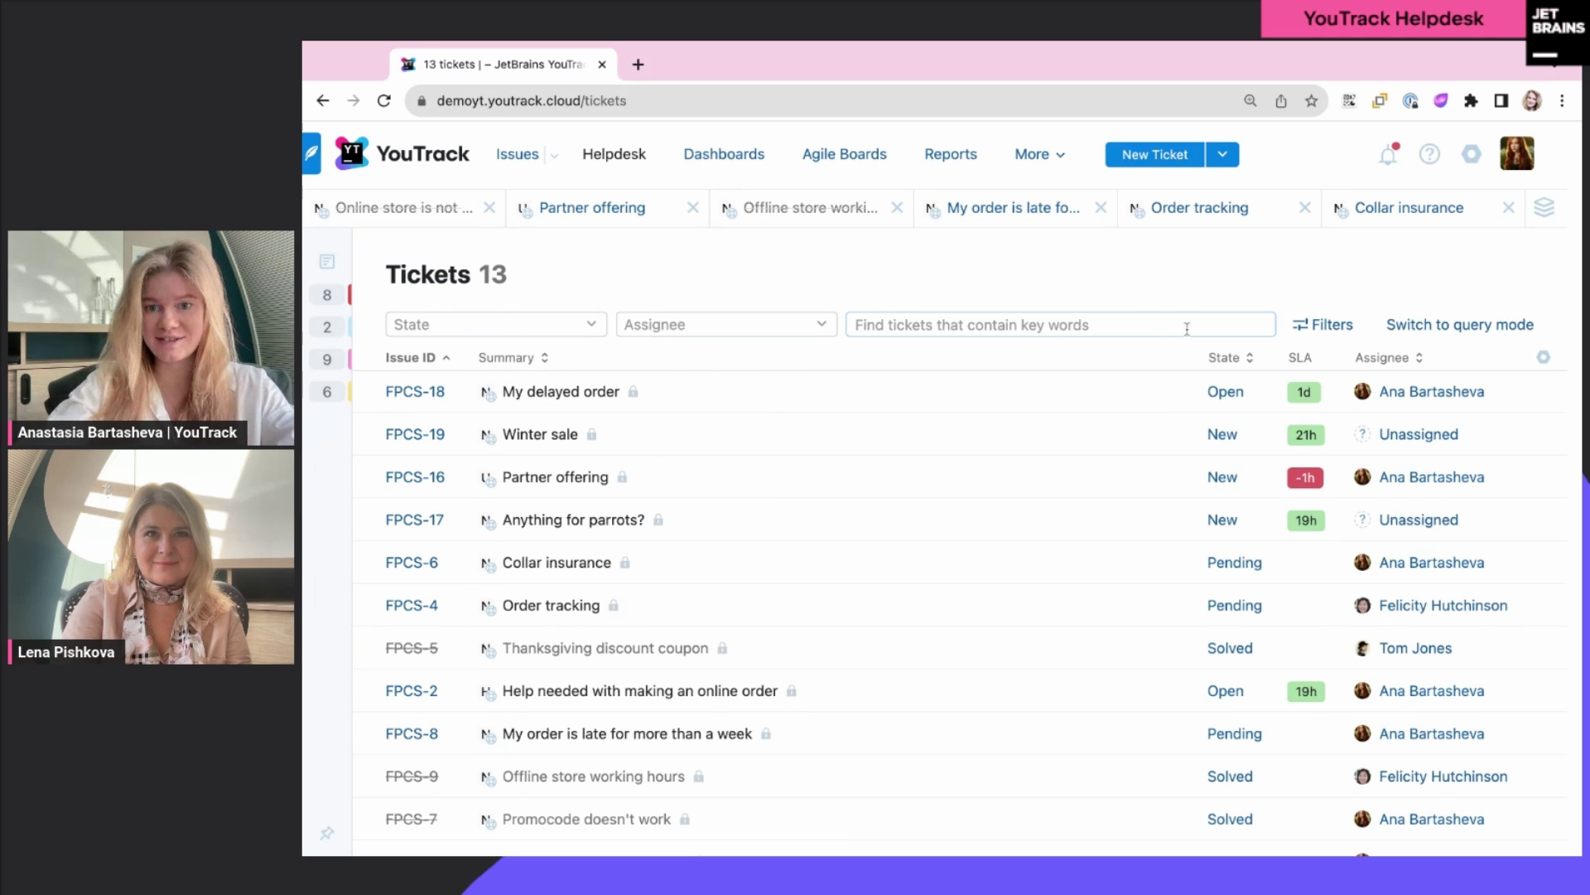
click(1237, 365)
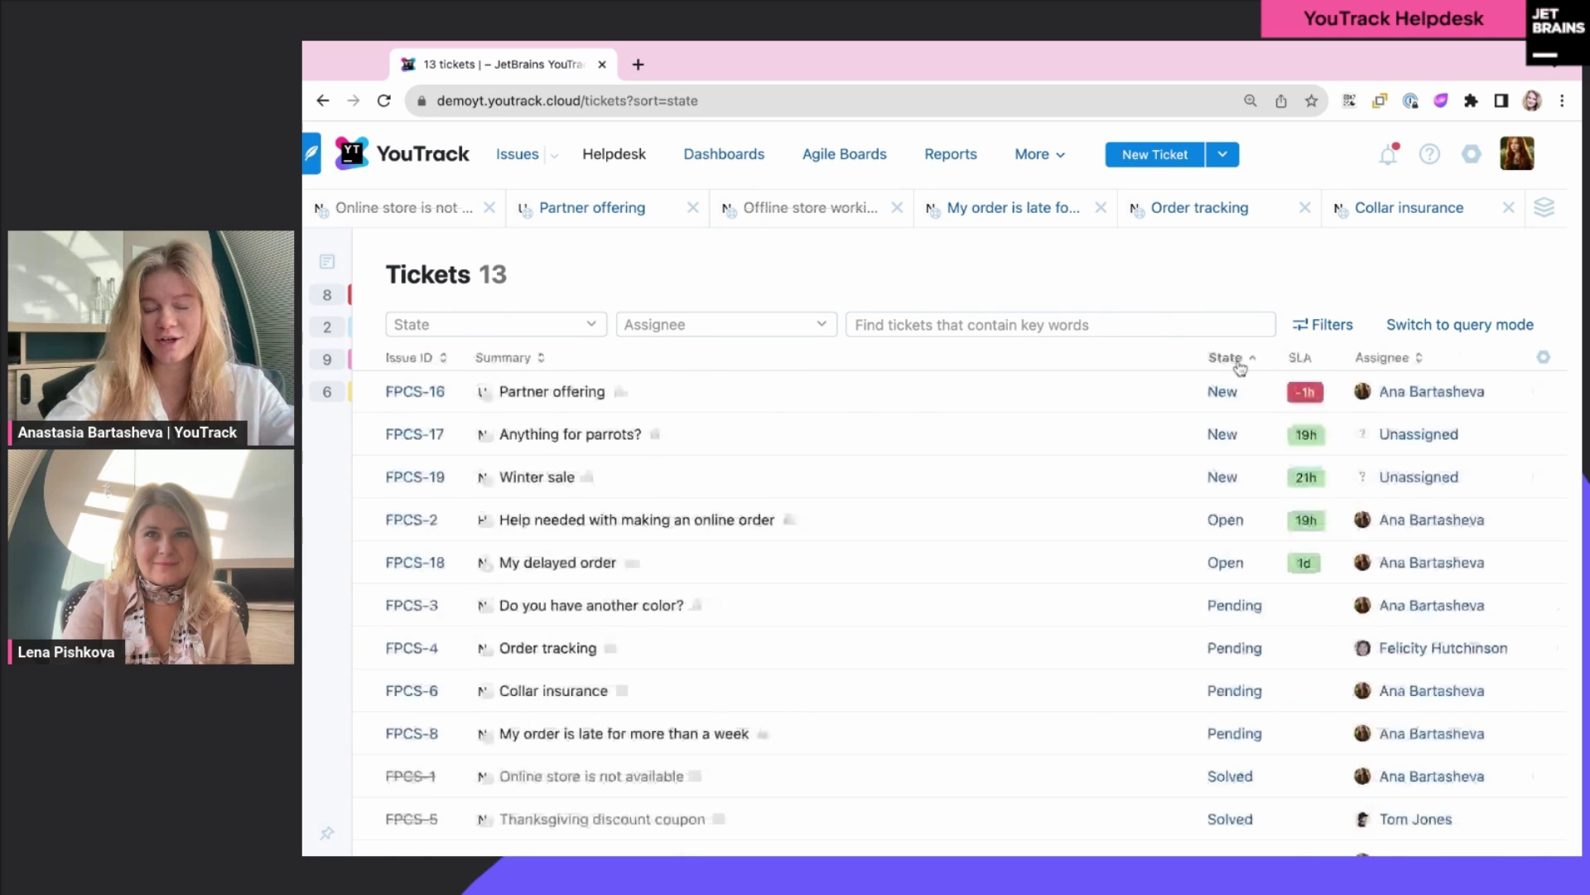
click(1240, 365)
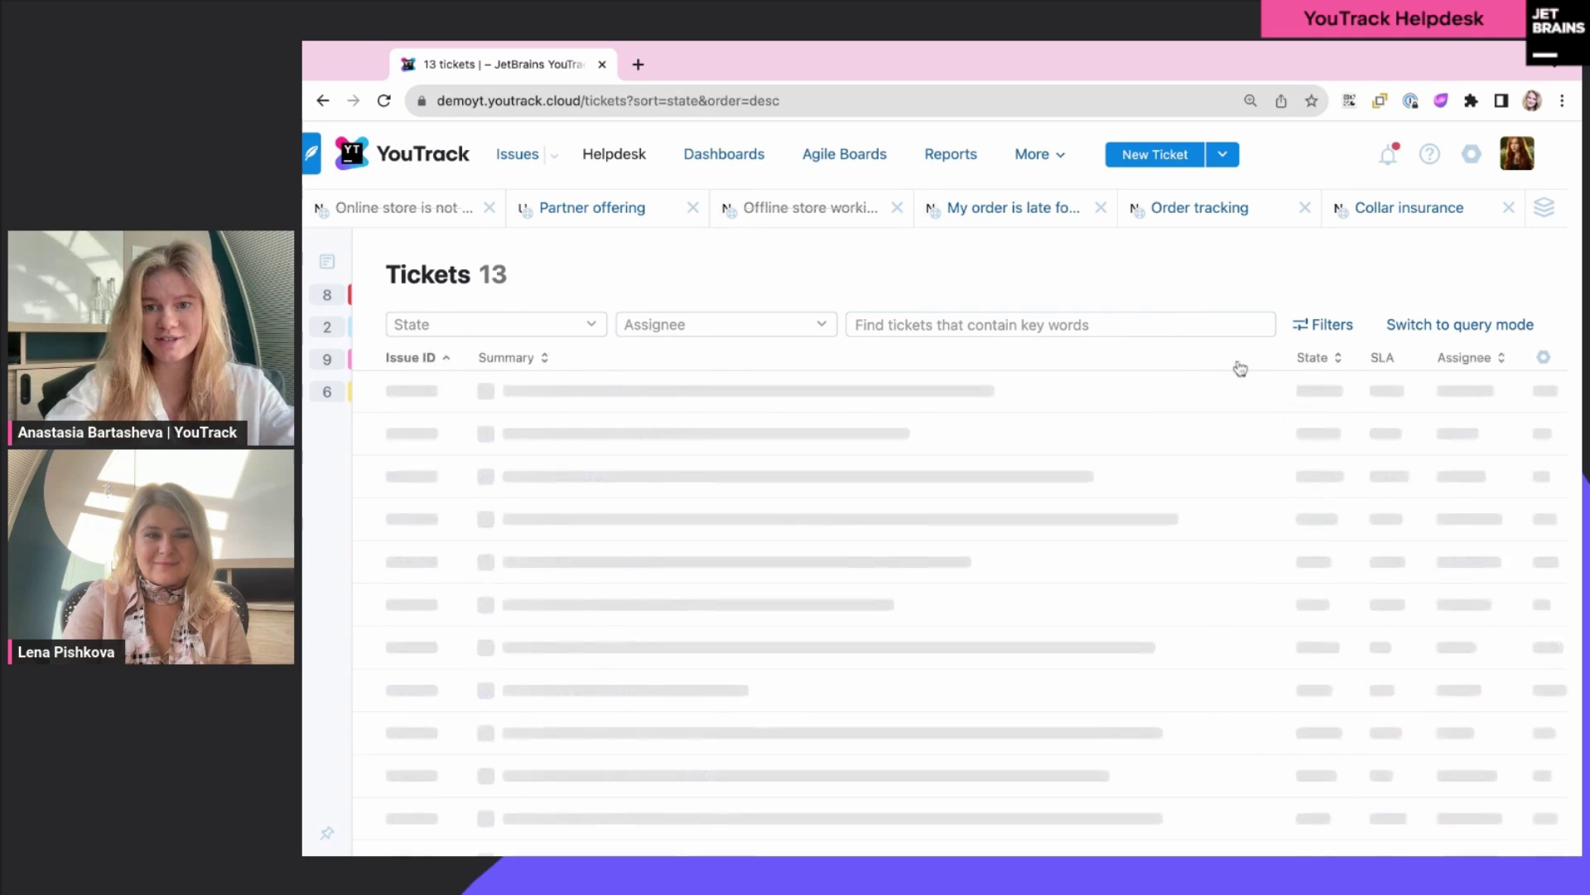
Step: Look at the Assignee and State filter options without choosing any value
click(749, 331)
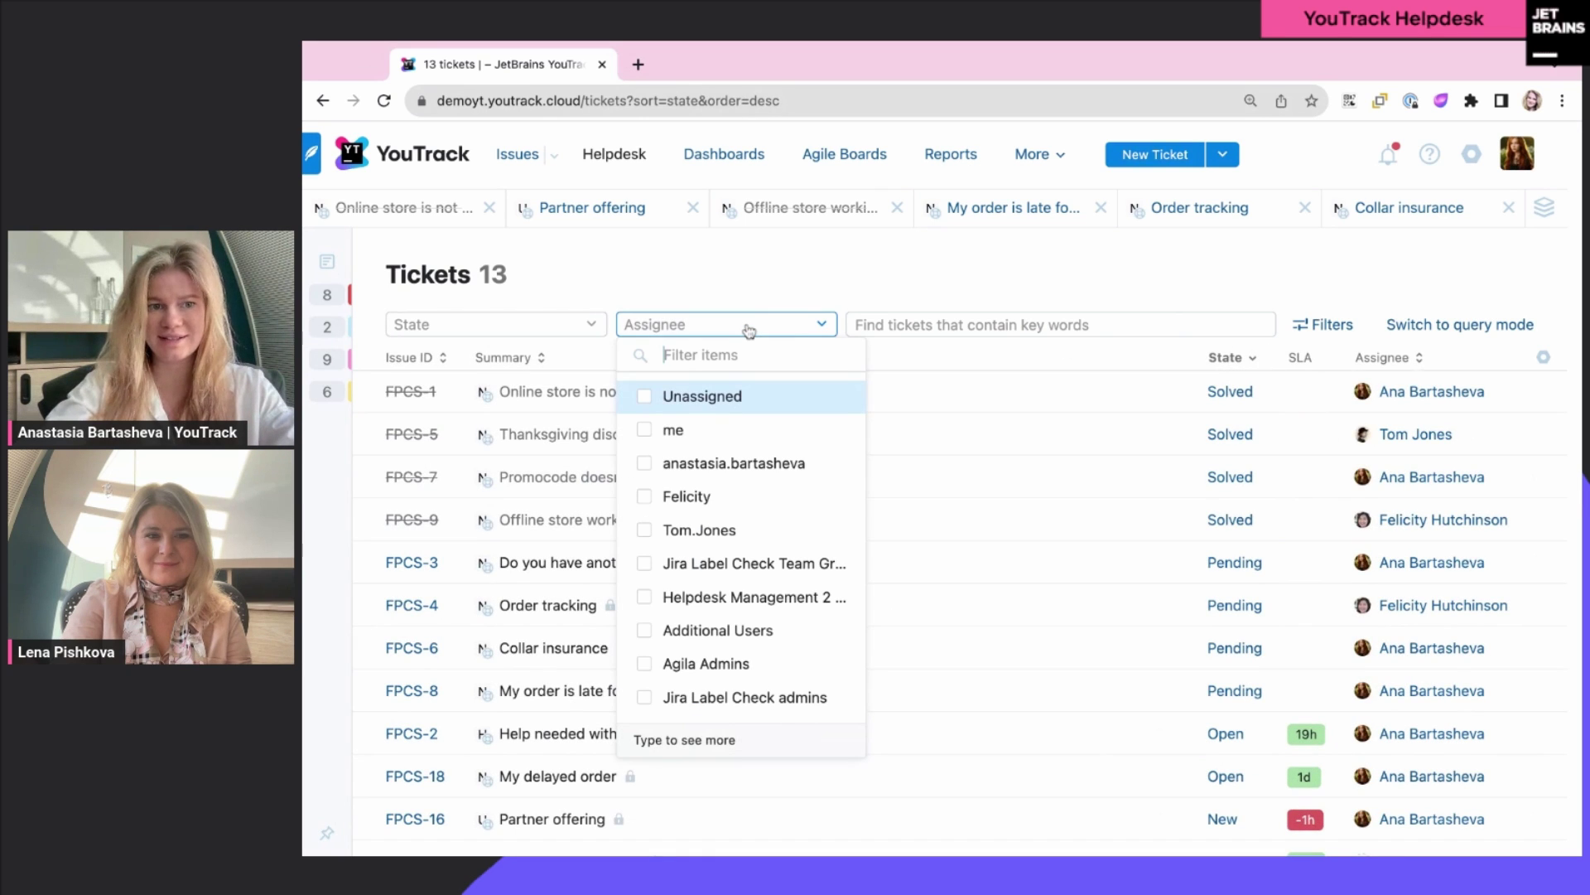
click(565, 325)
click(873, 274)
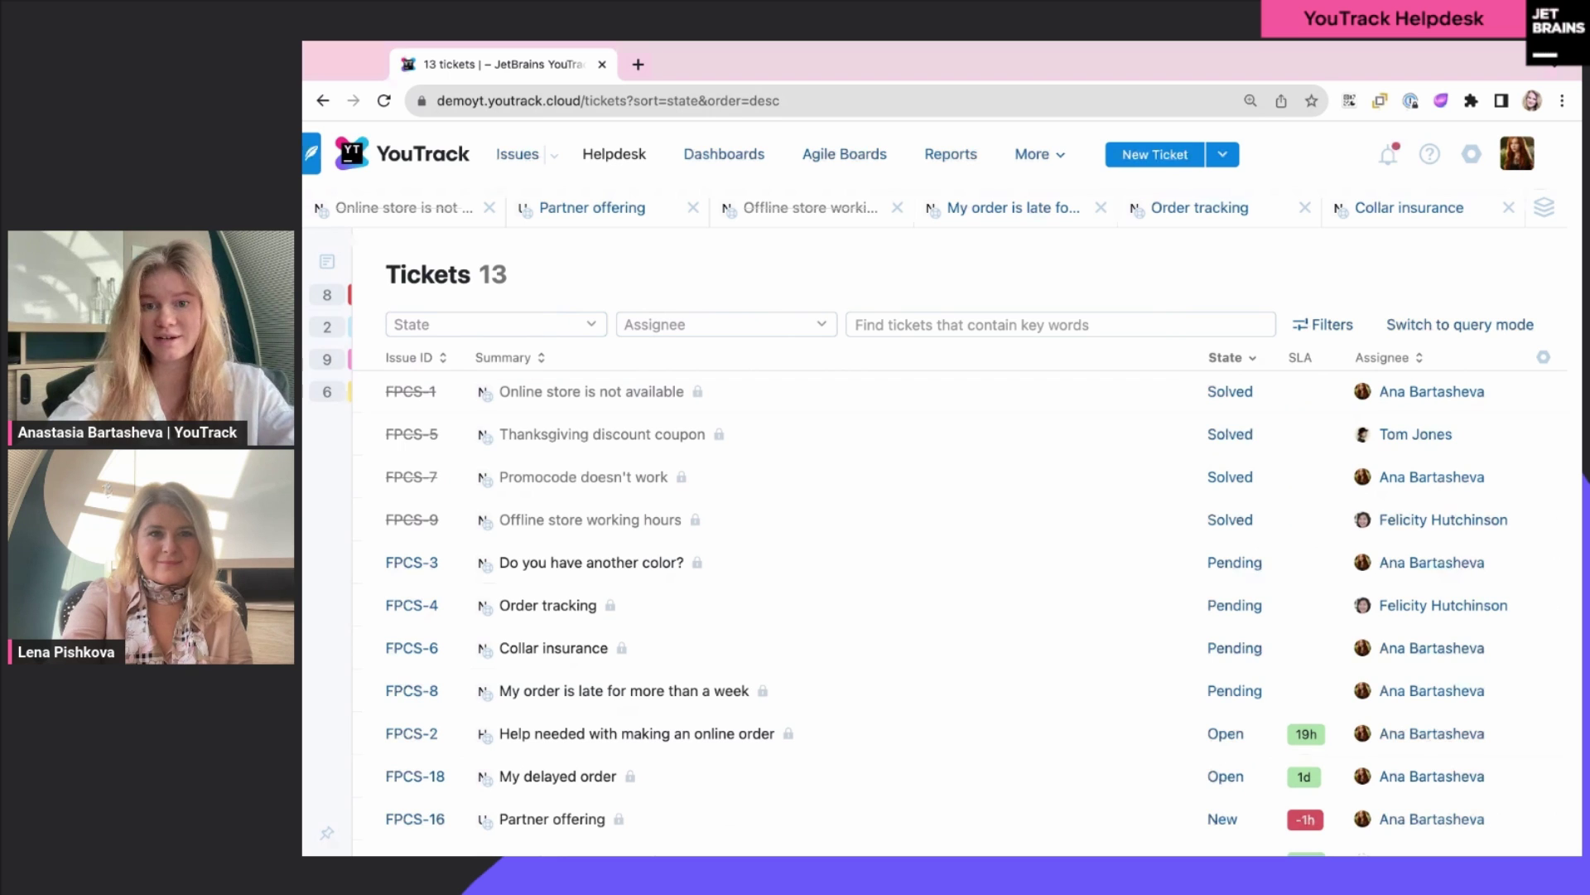
Step: Try sorting the ticket list in ascending order by State, Summary and Issue ID
click(1226, 357)
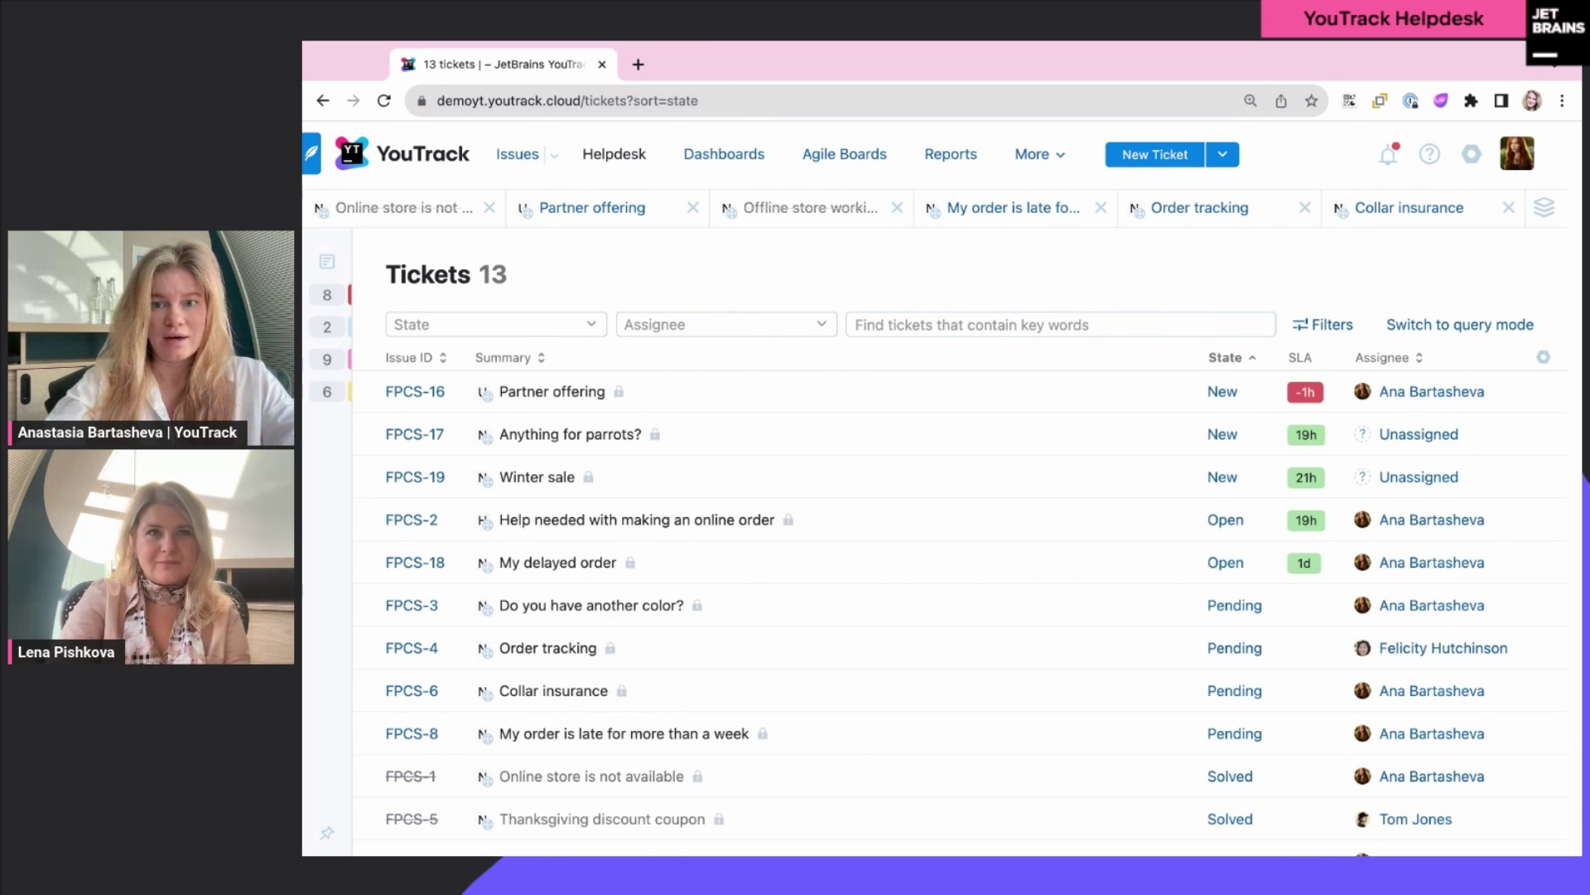
click(507, 358)
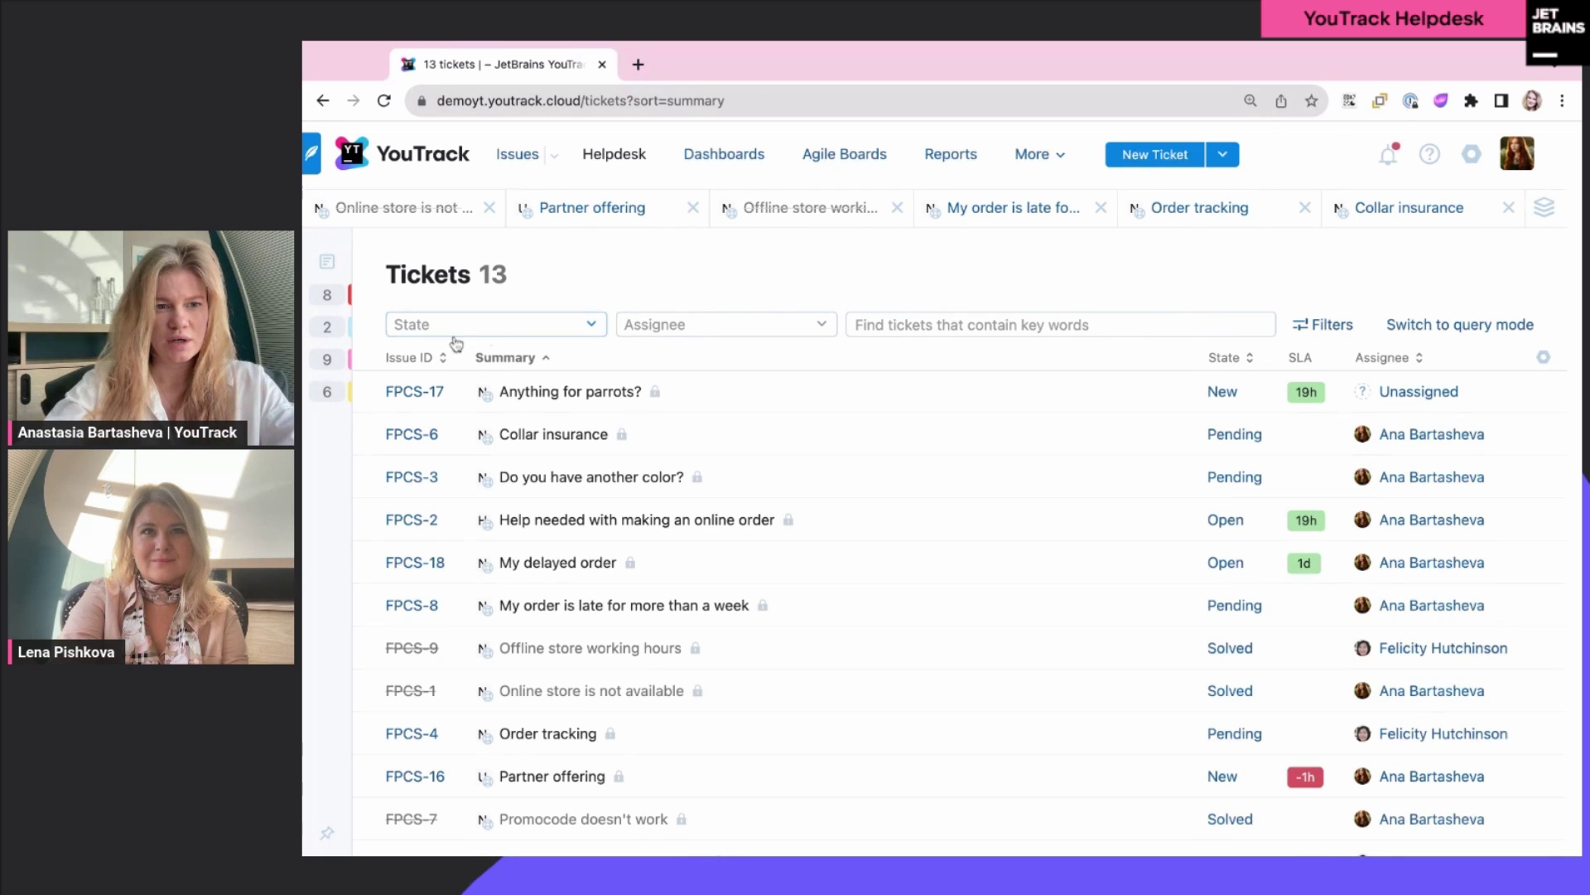
click(393, 358)
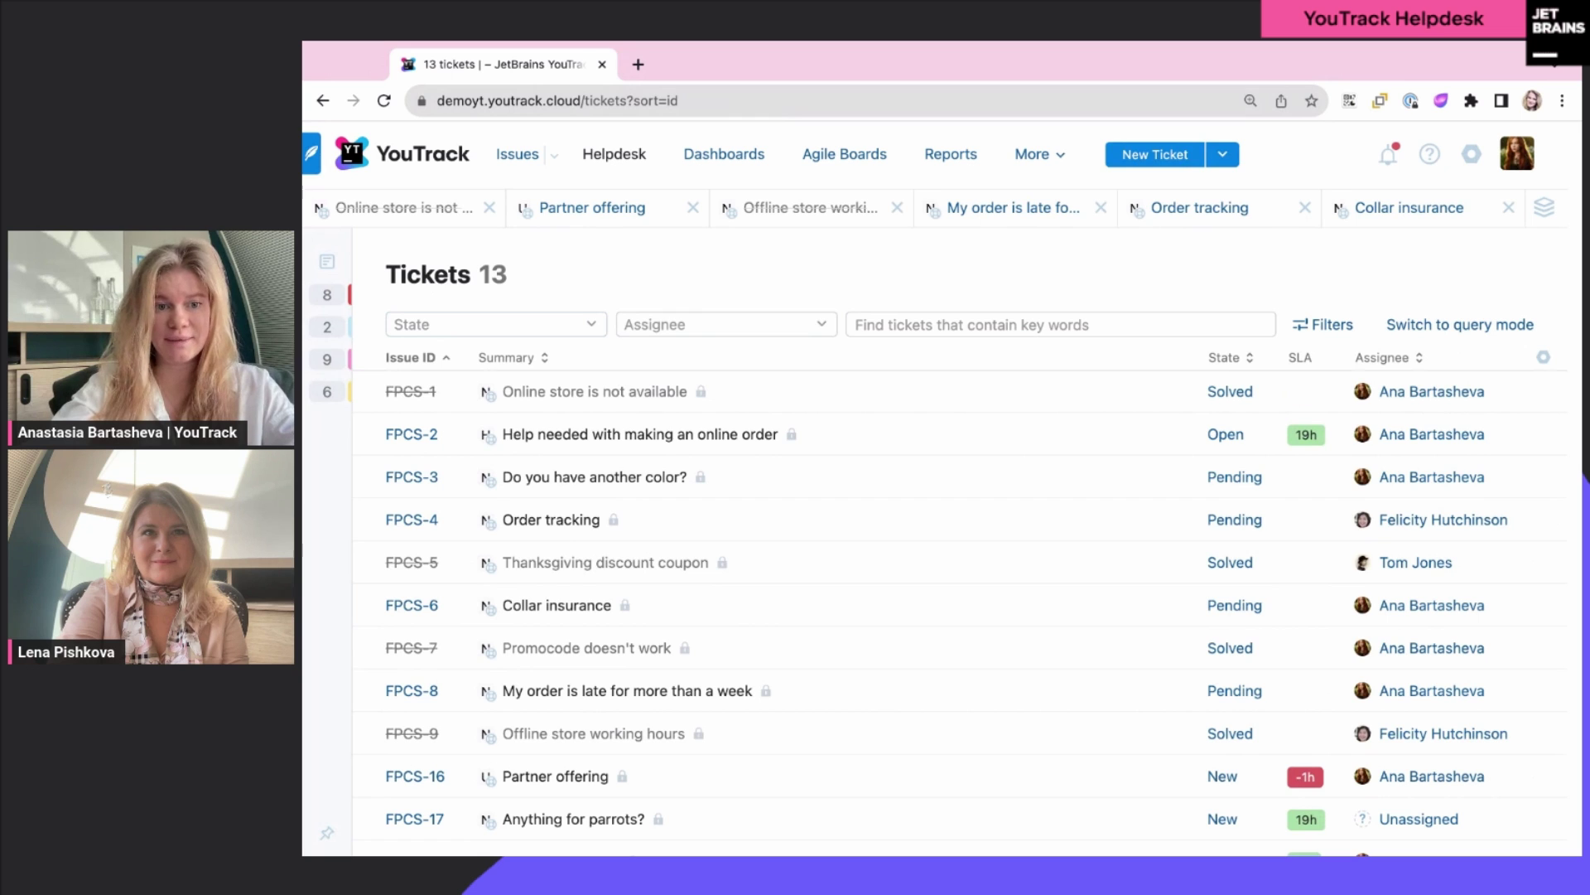
click(507, 358)
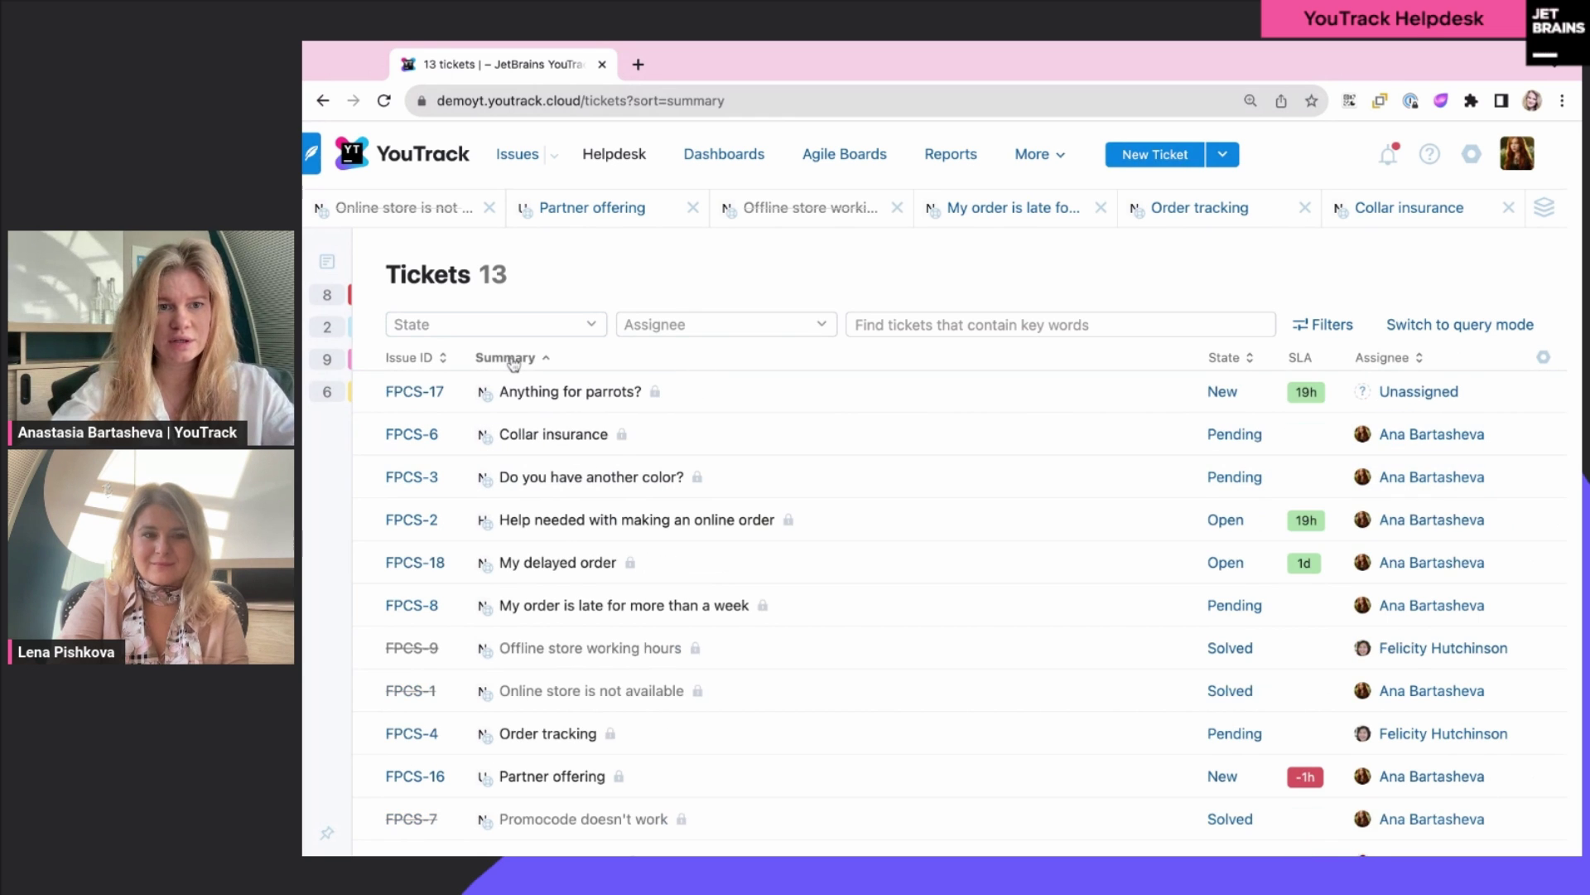
Step: Add the Created column to the ticket list and sort the tickets by it, newest first
click(1544, 358)
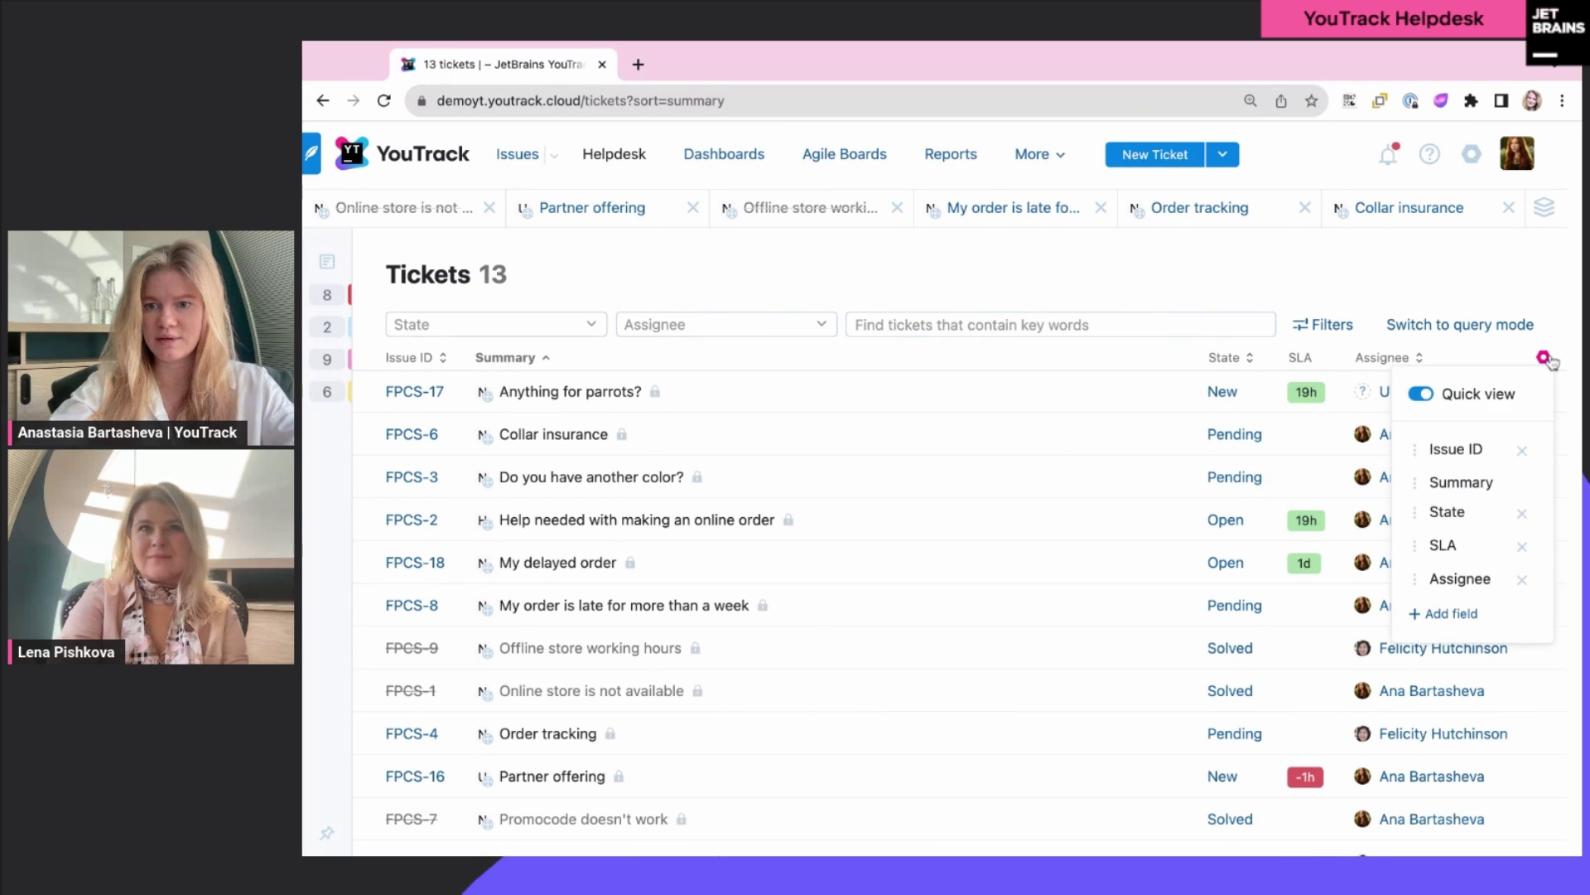
click(1452, 614)
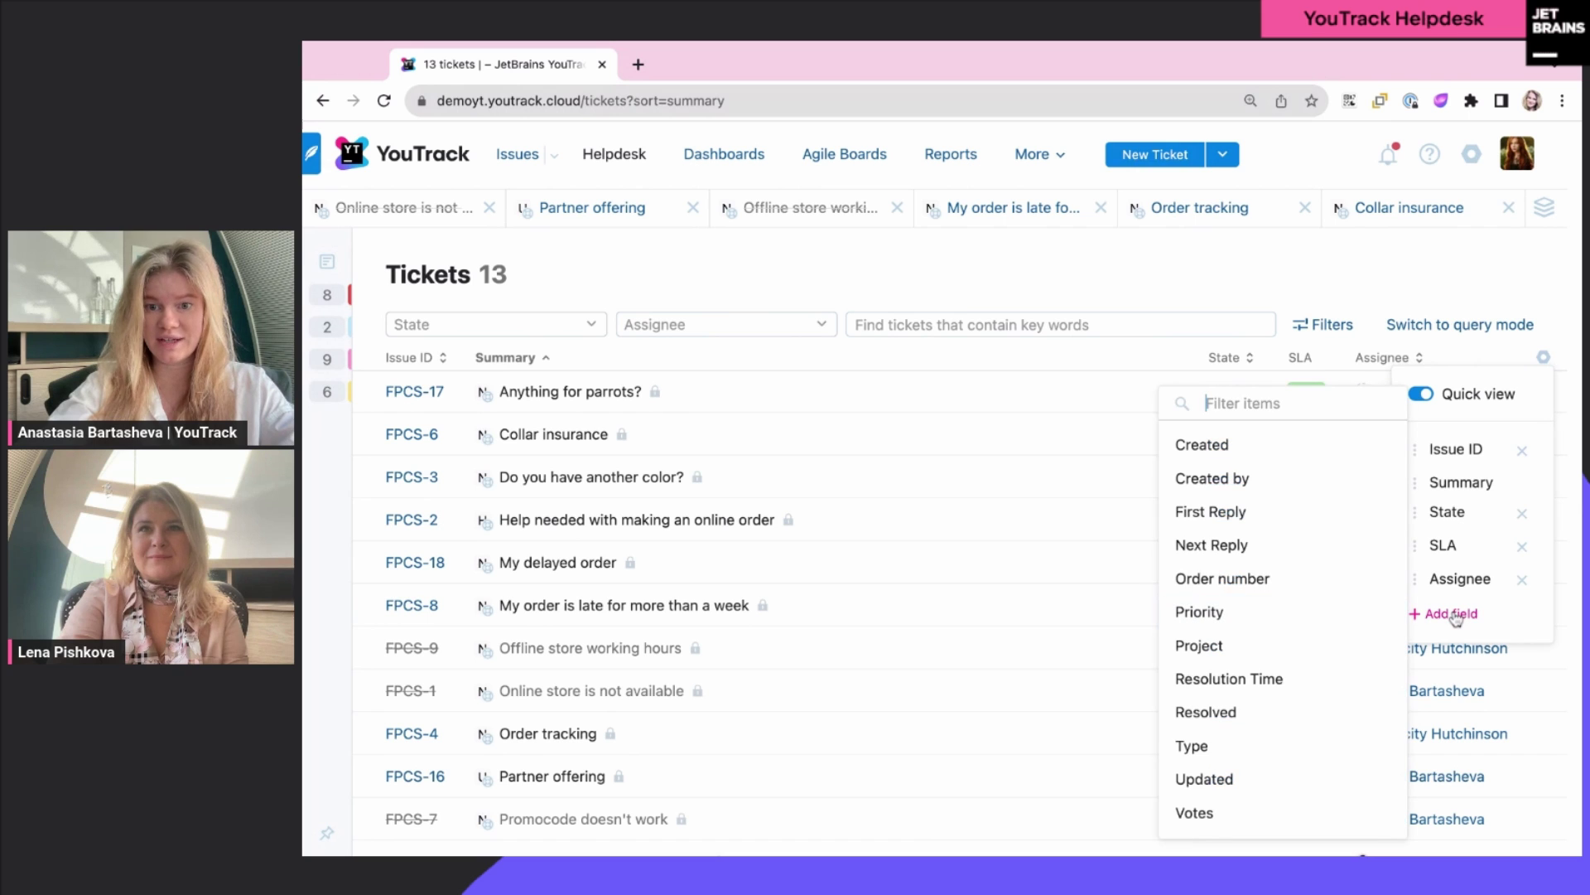
click(1229, 447)
click(1436, 275)
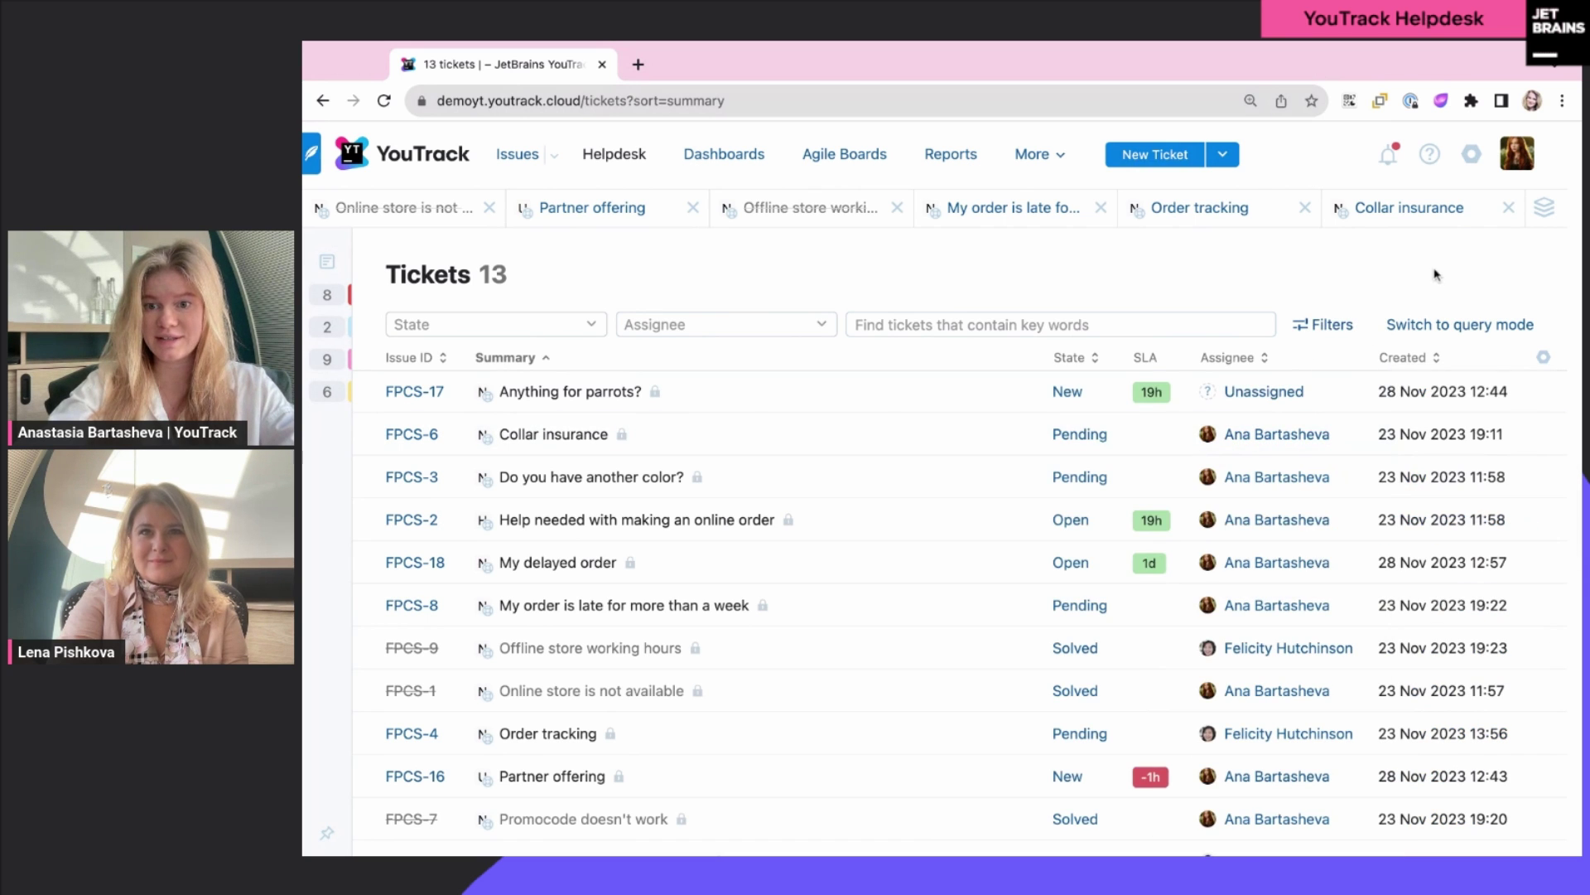
click(1408, 357)
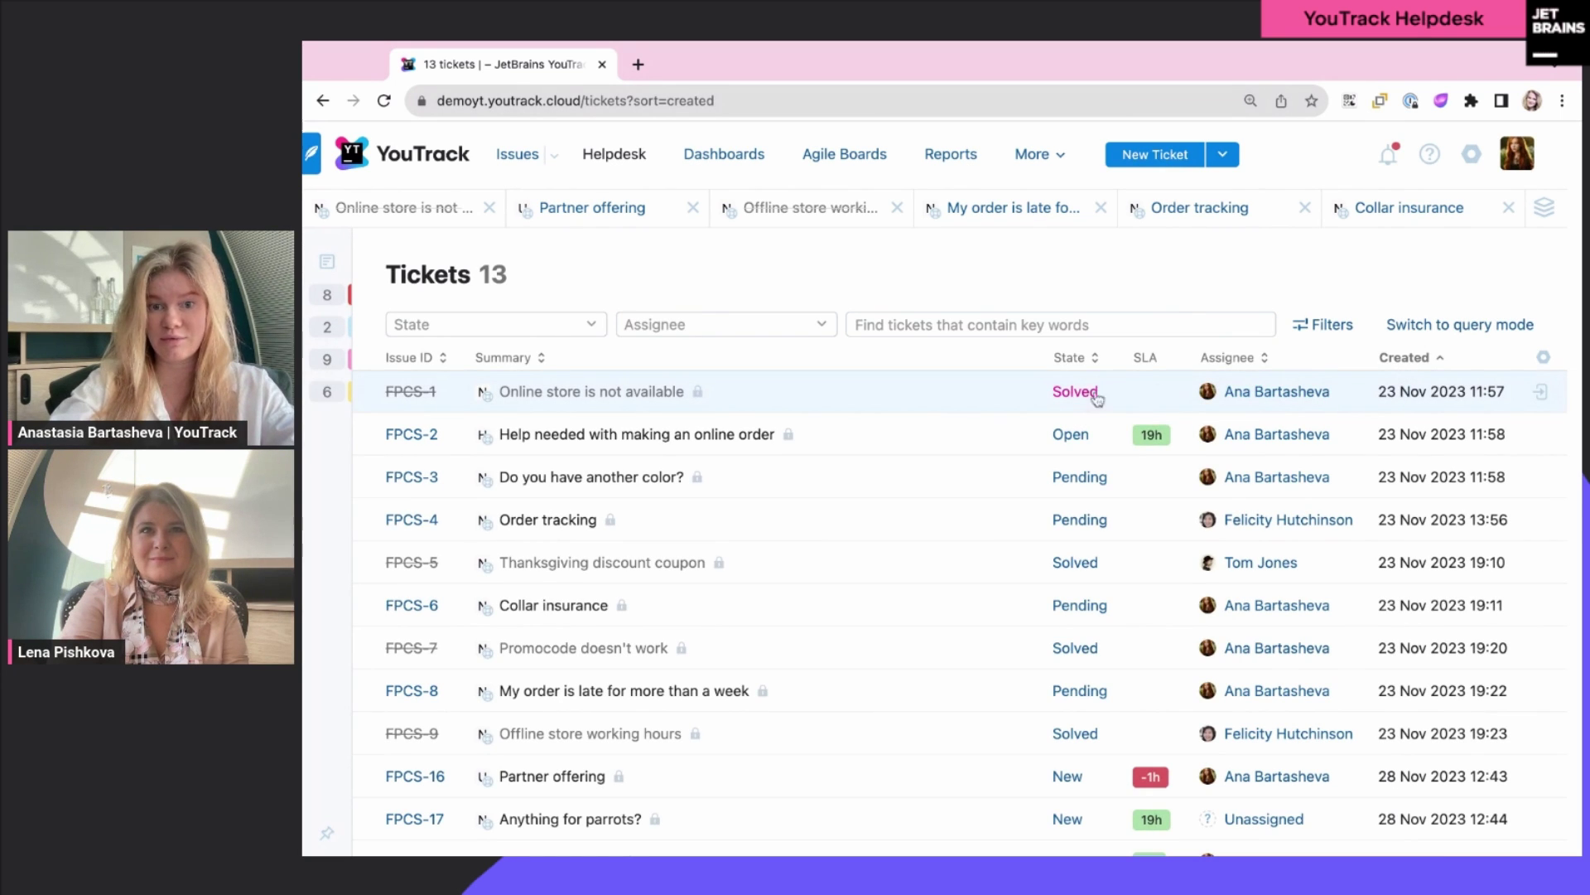
click(1404, 357)
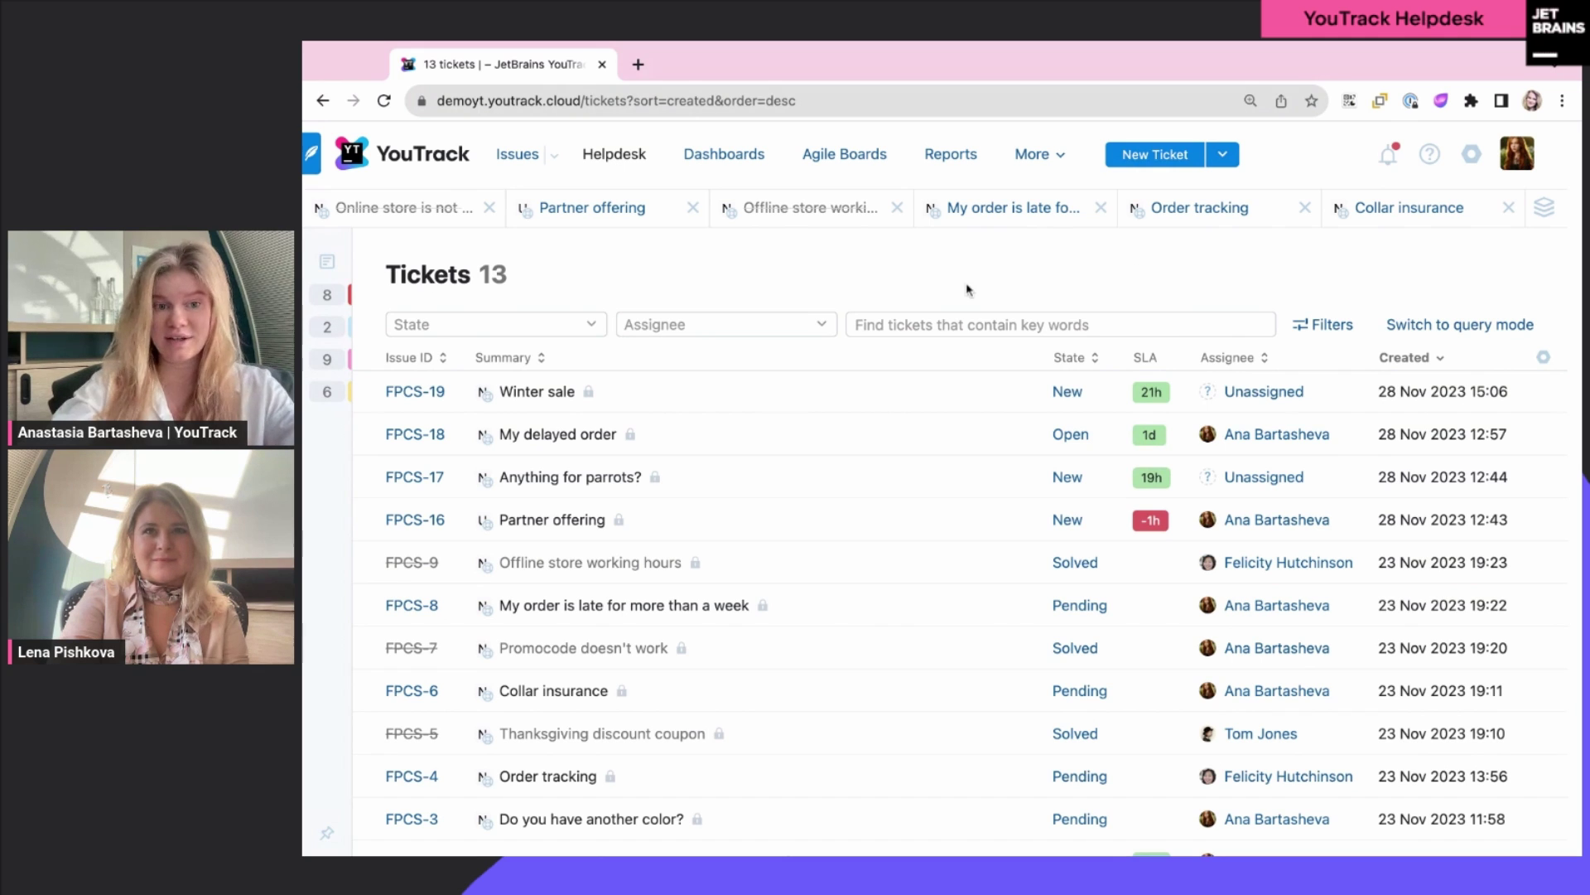
Step: Review the comments and fields of the My delayed order ticket in its quick view, and close the view
click(743, 439)
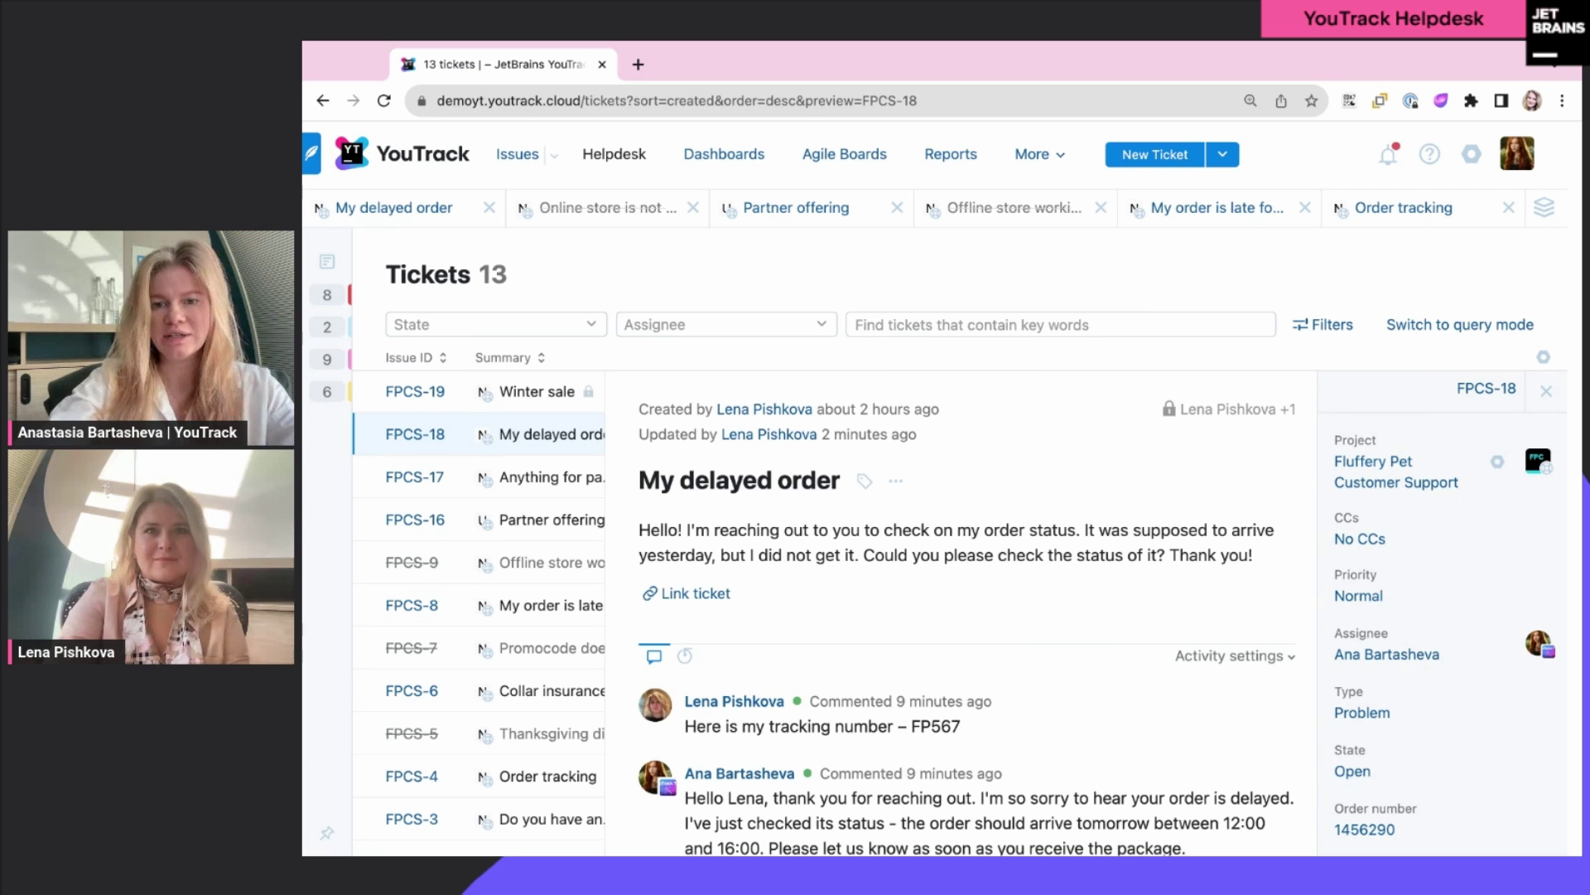
scroll(1041, 581, down, 2)
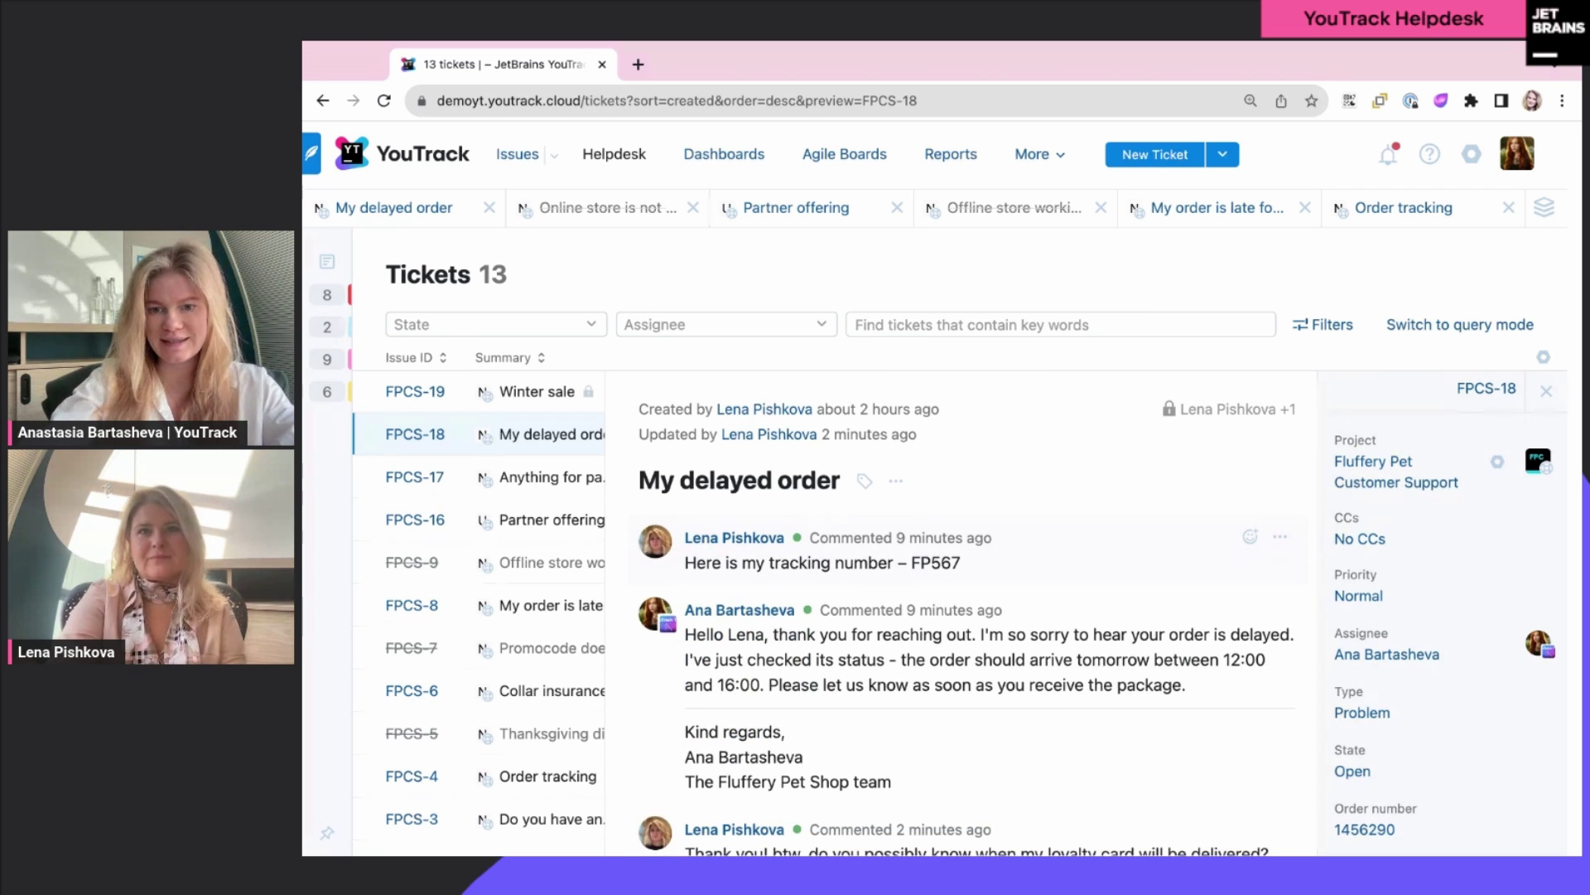
scroll(976, 681, down, 1)
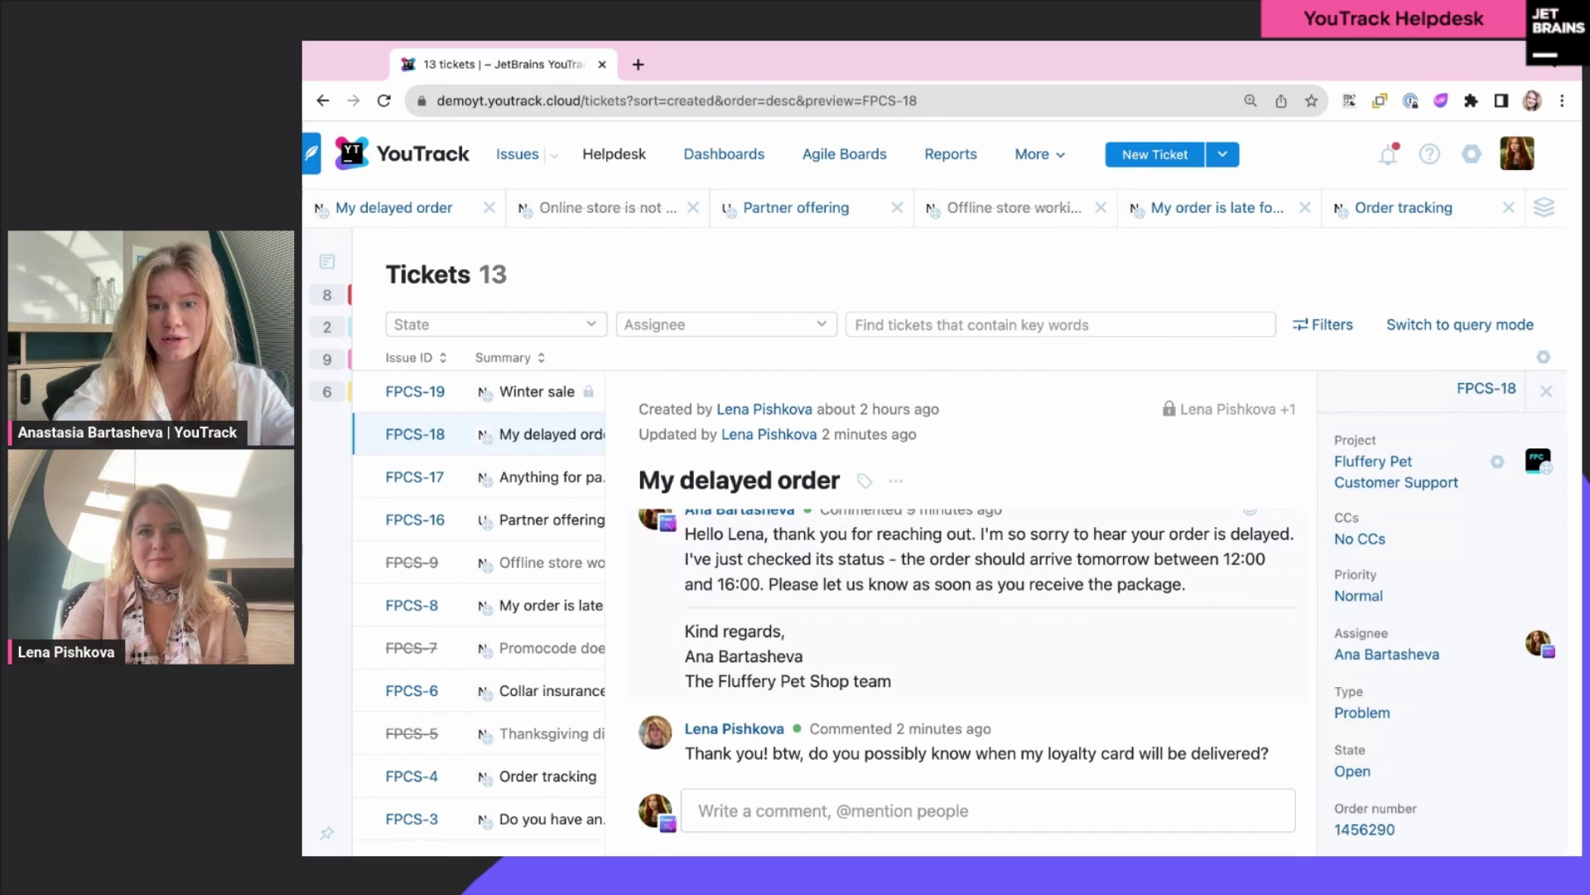
scroll(976, 681, up, 3)
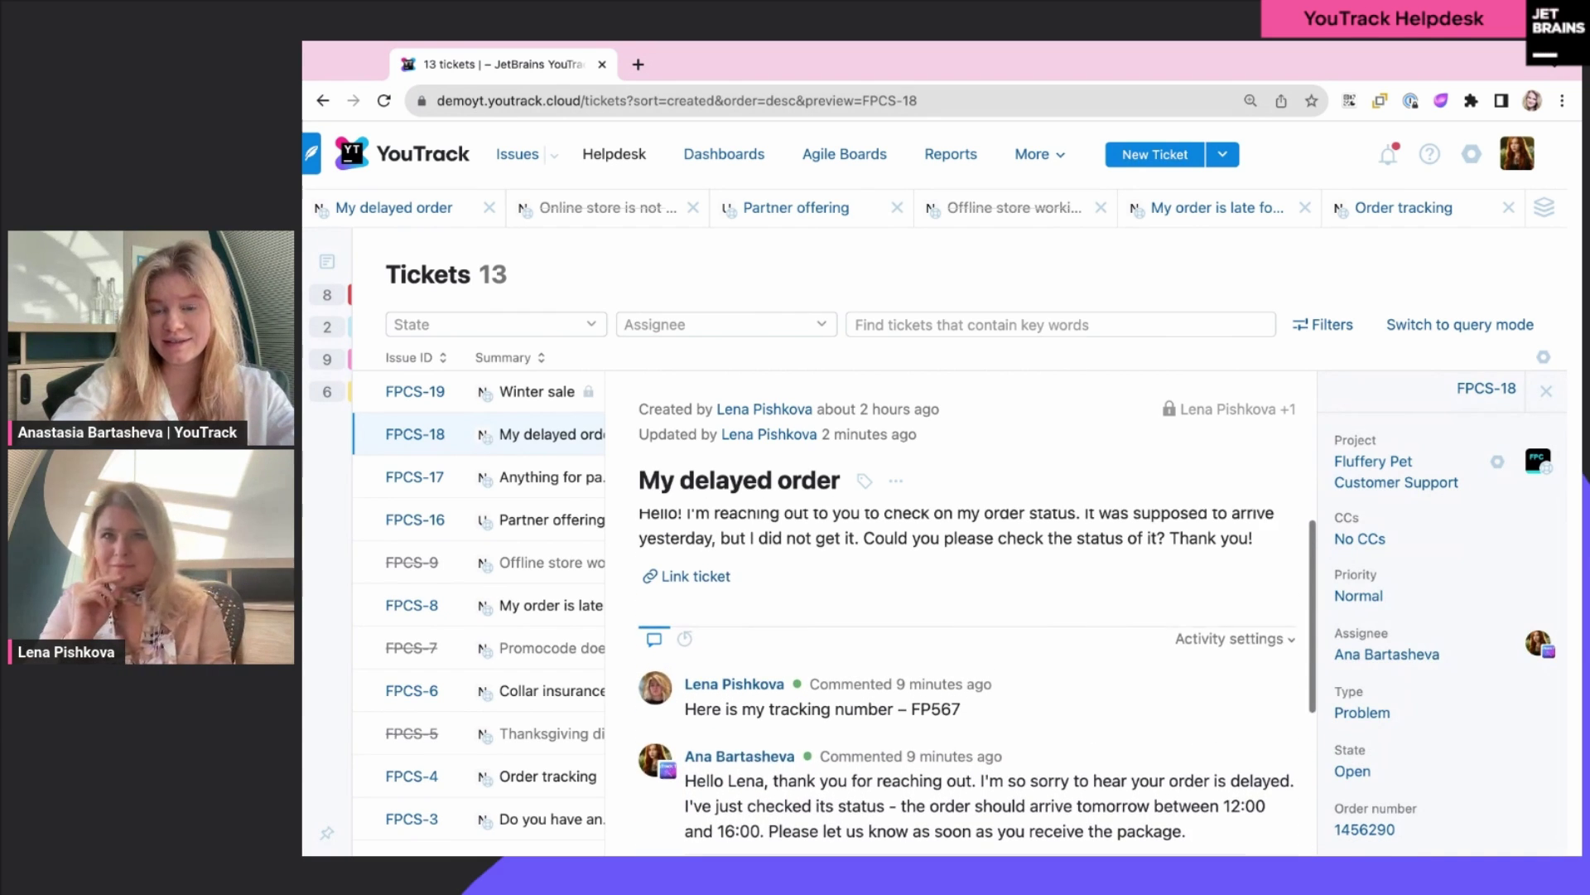
scroll(1441, 621, down, 3)
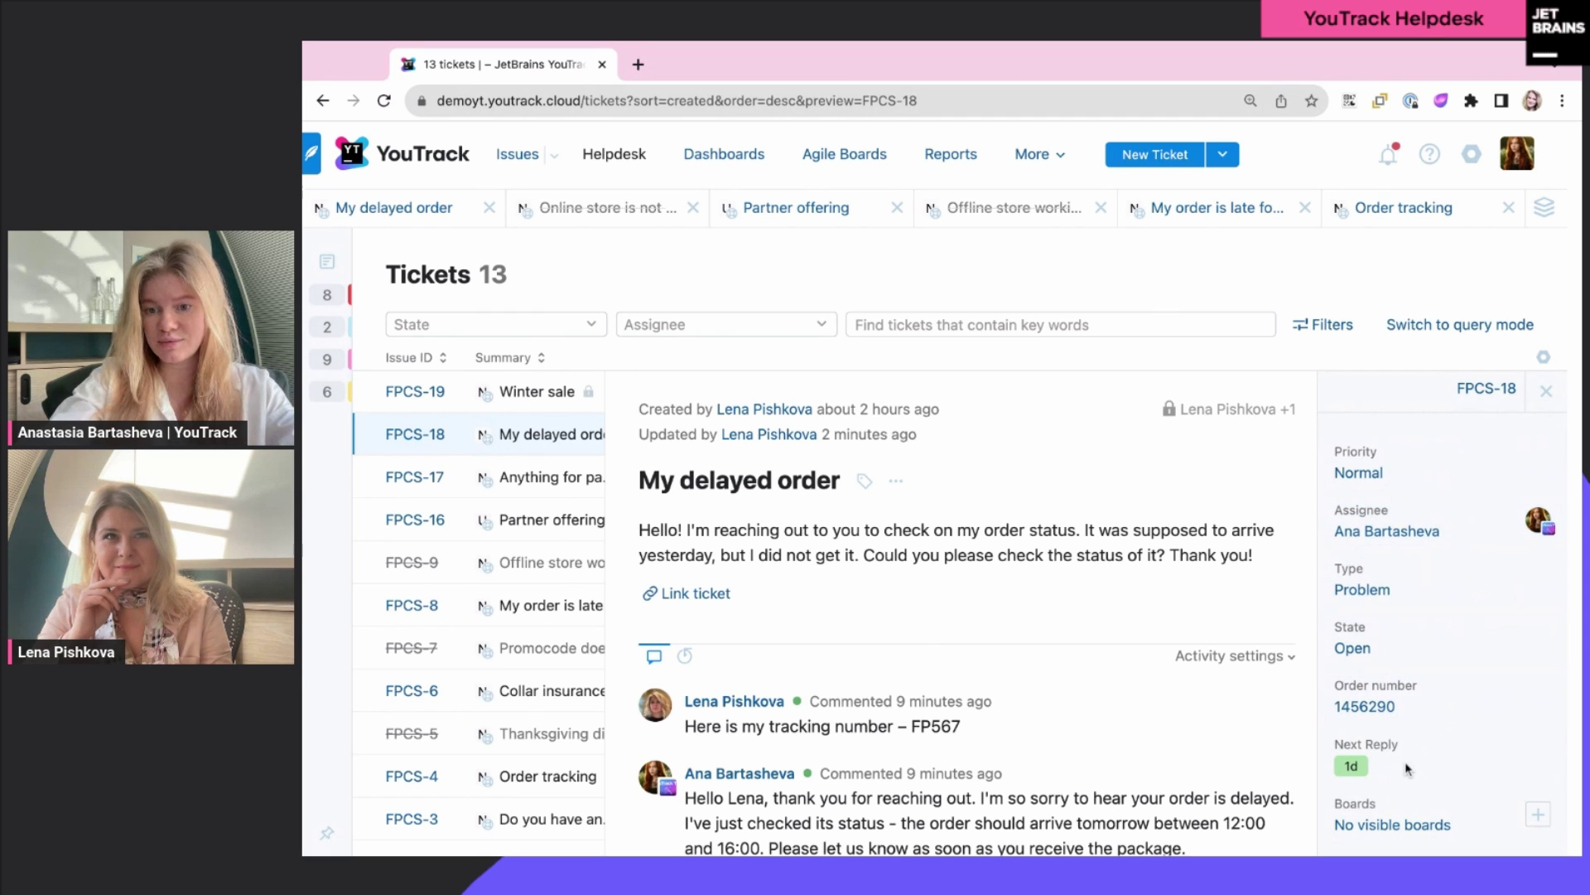
scroll(1412, 729, up, 2)
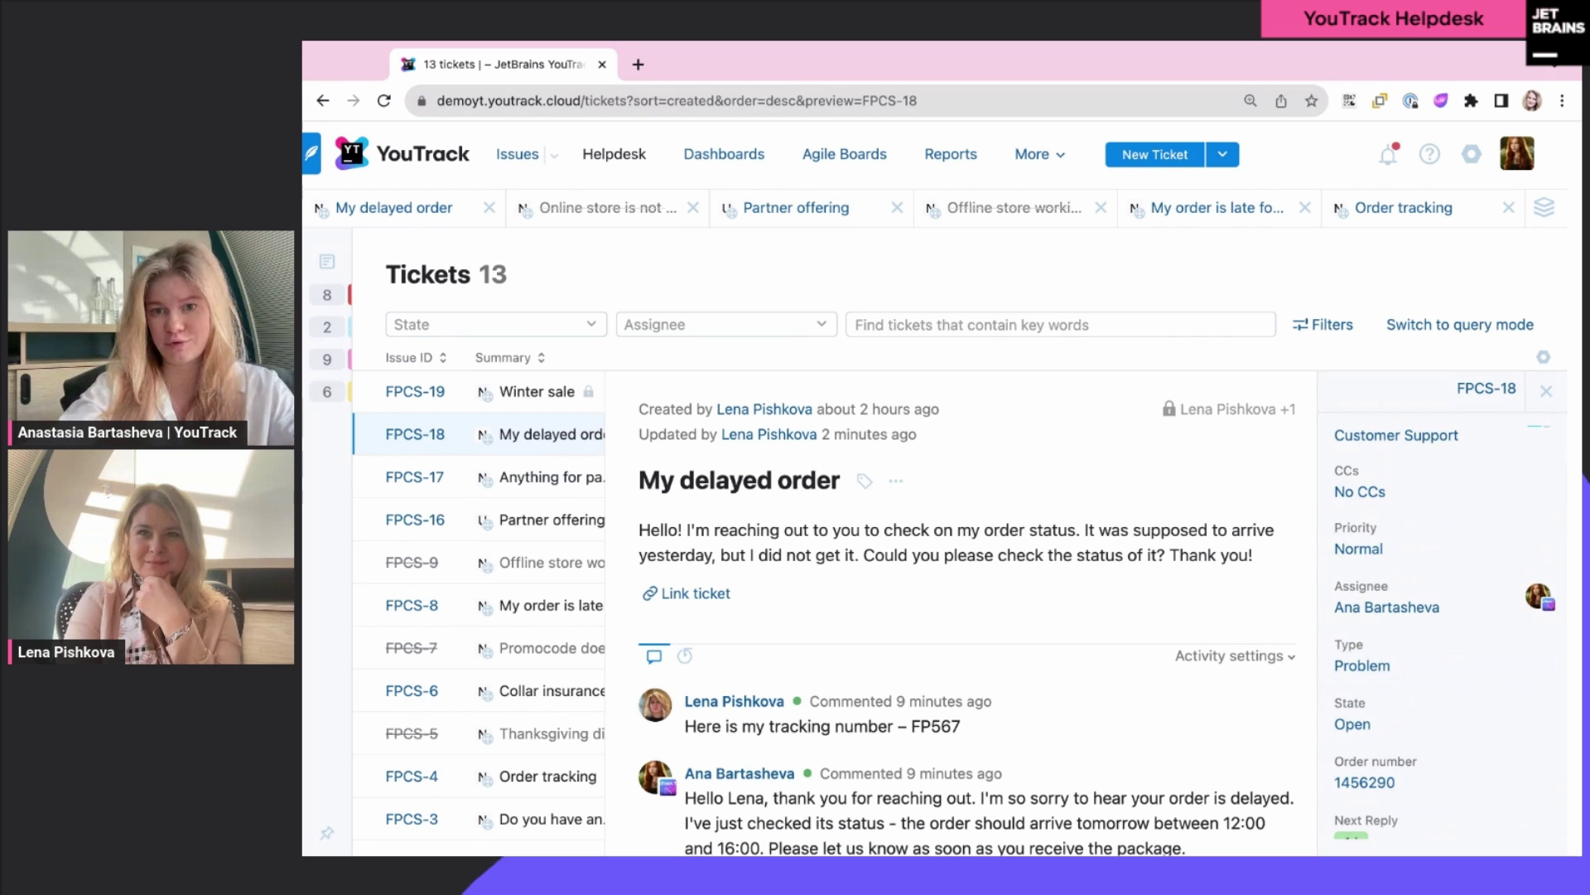
click(1545, 391)
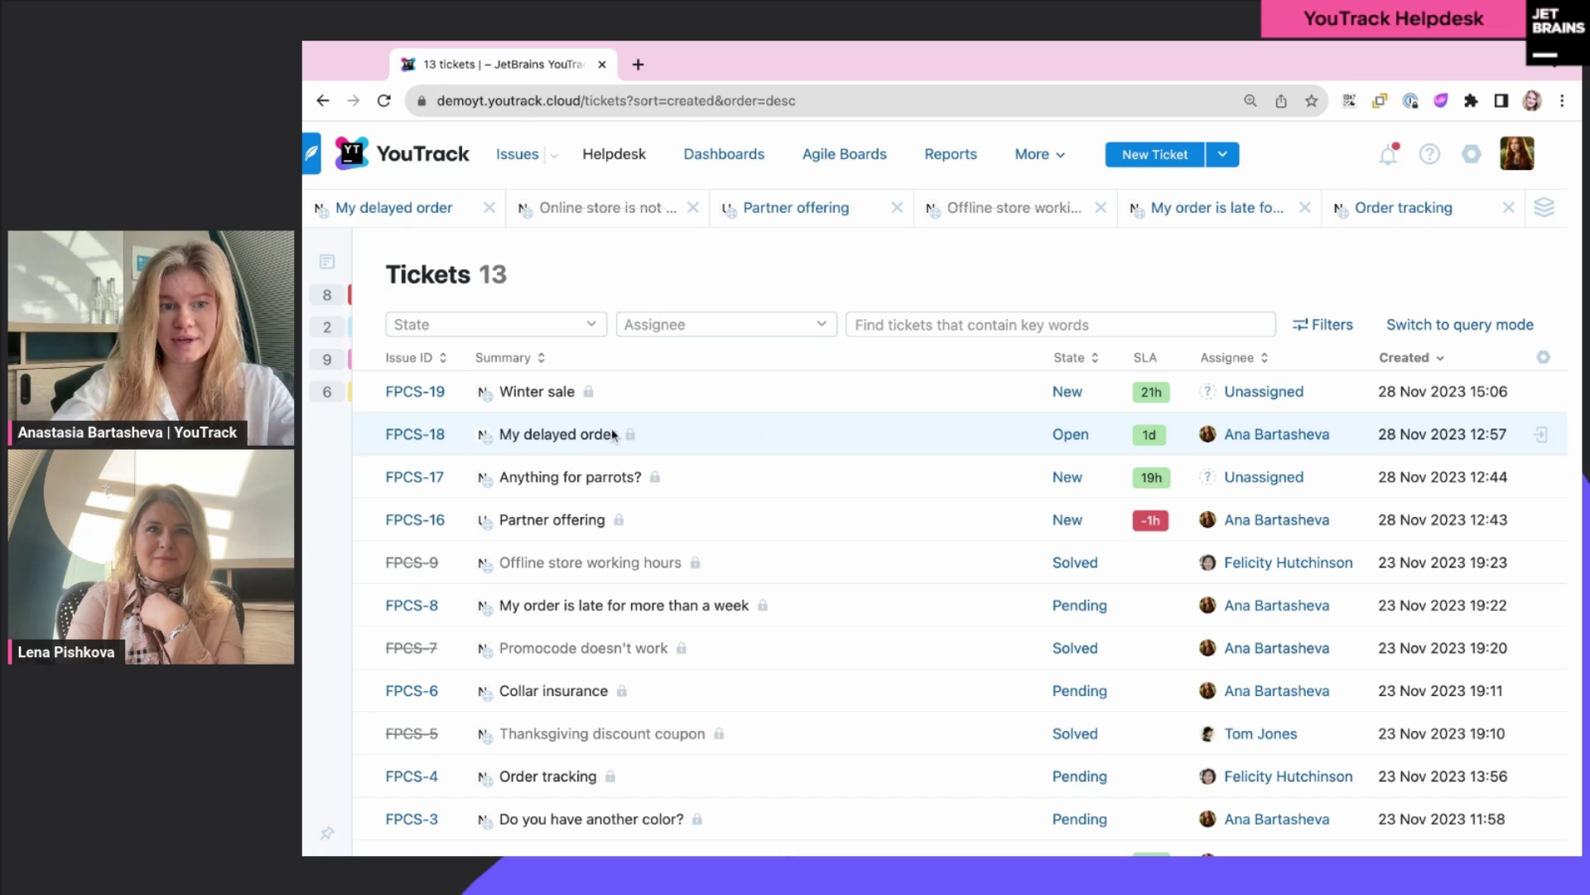
Step: Open the Winter sale ticket and fill a new comment from the "Thank you for your ticket" template
click(430, 392)
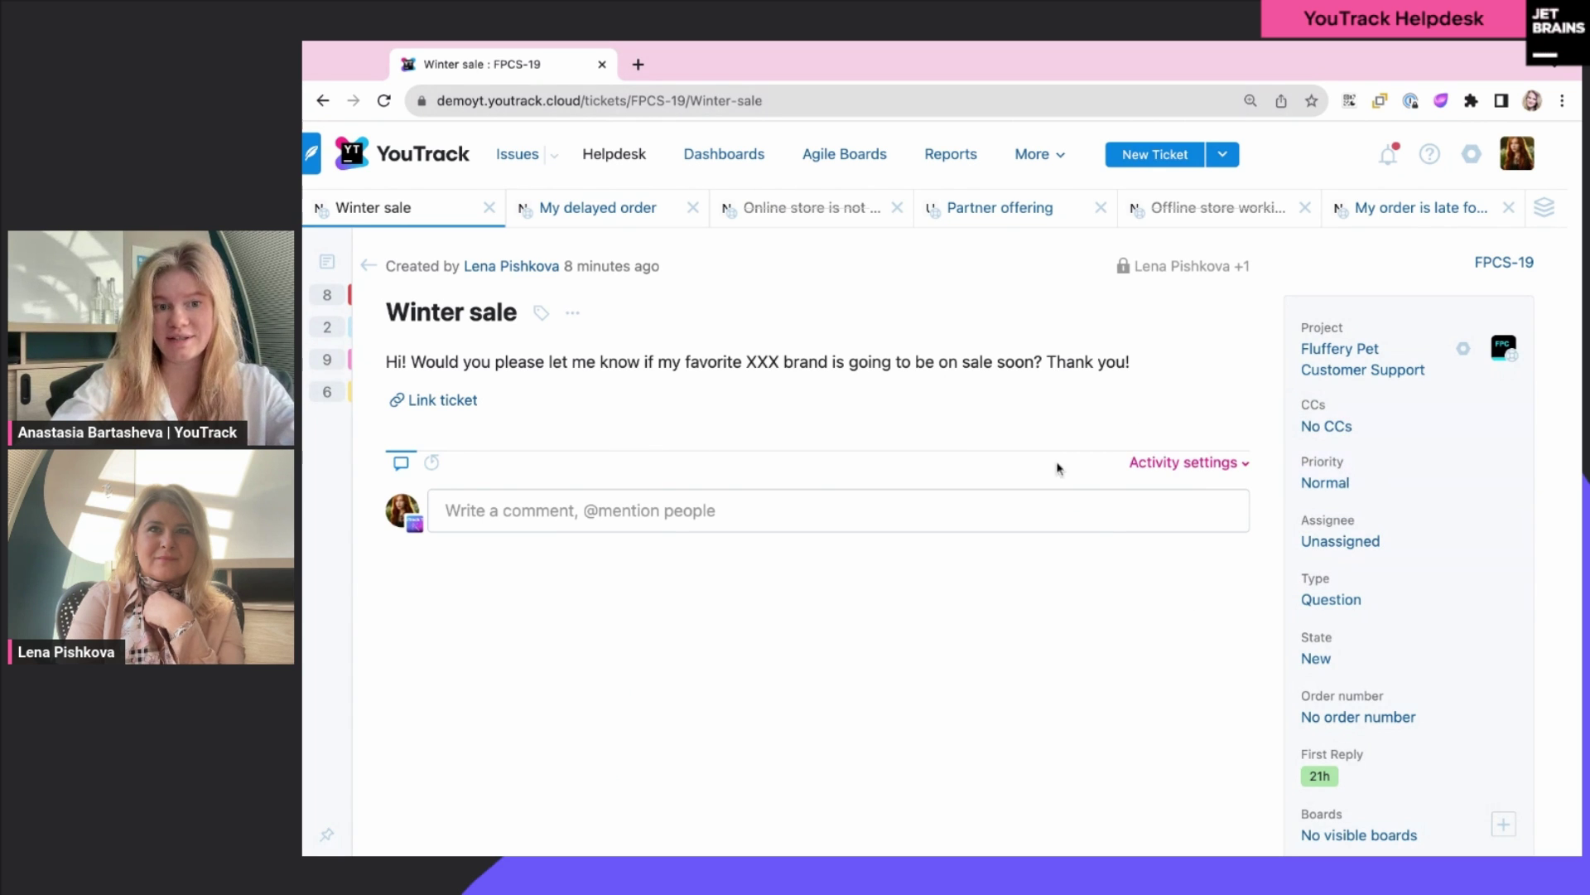
click(701, 518)
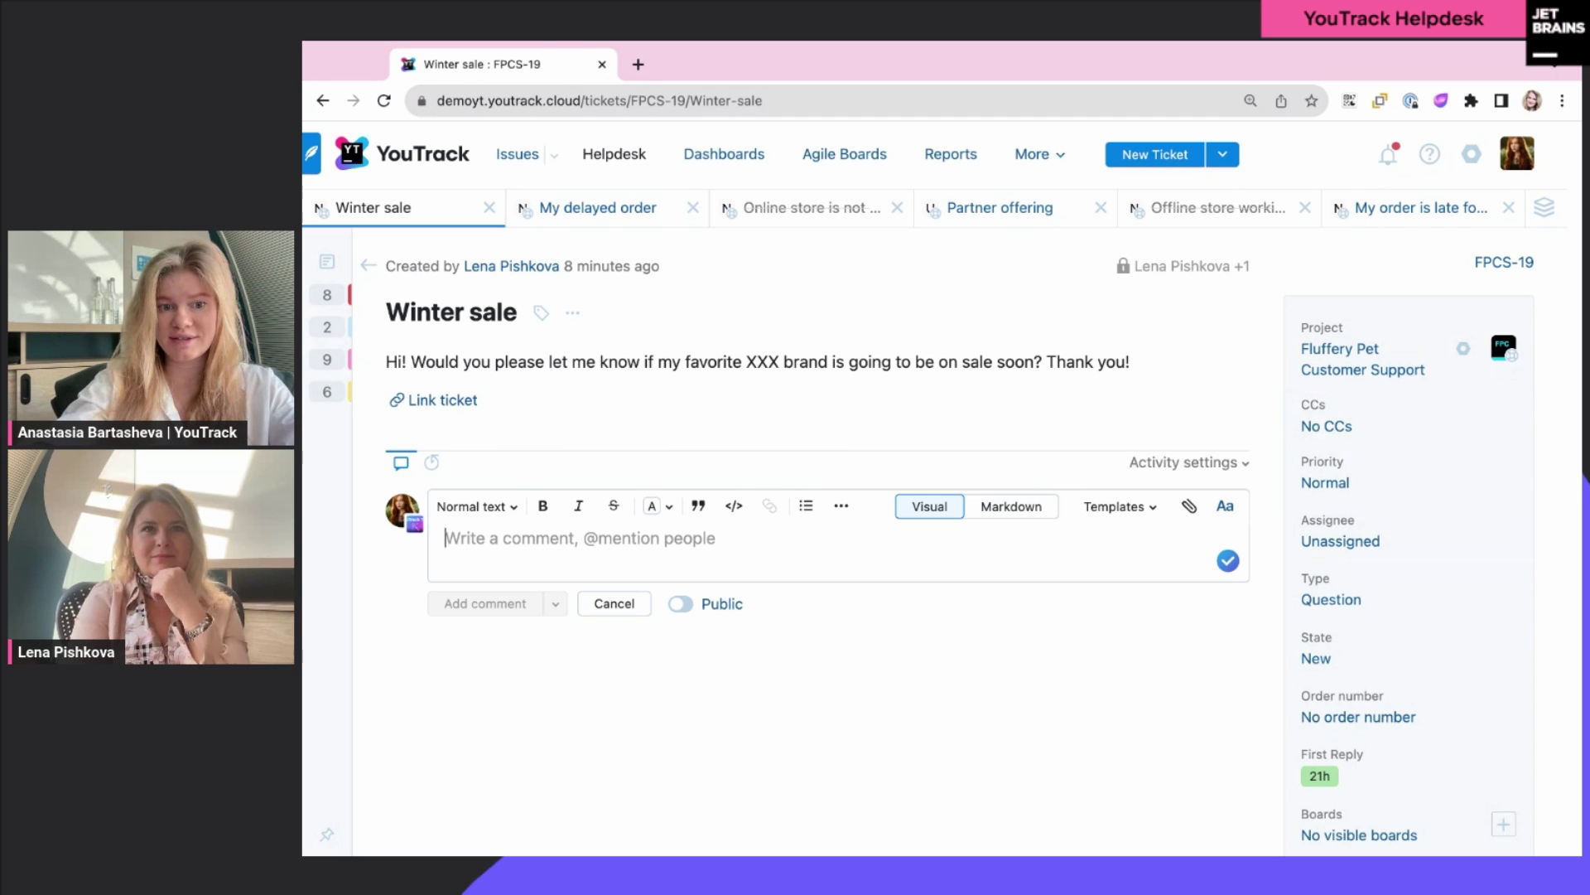
click(1110, 509)
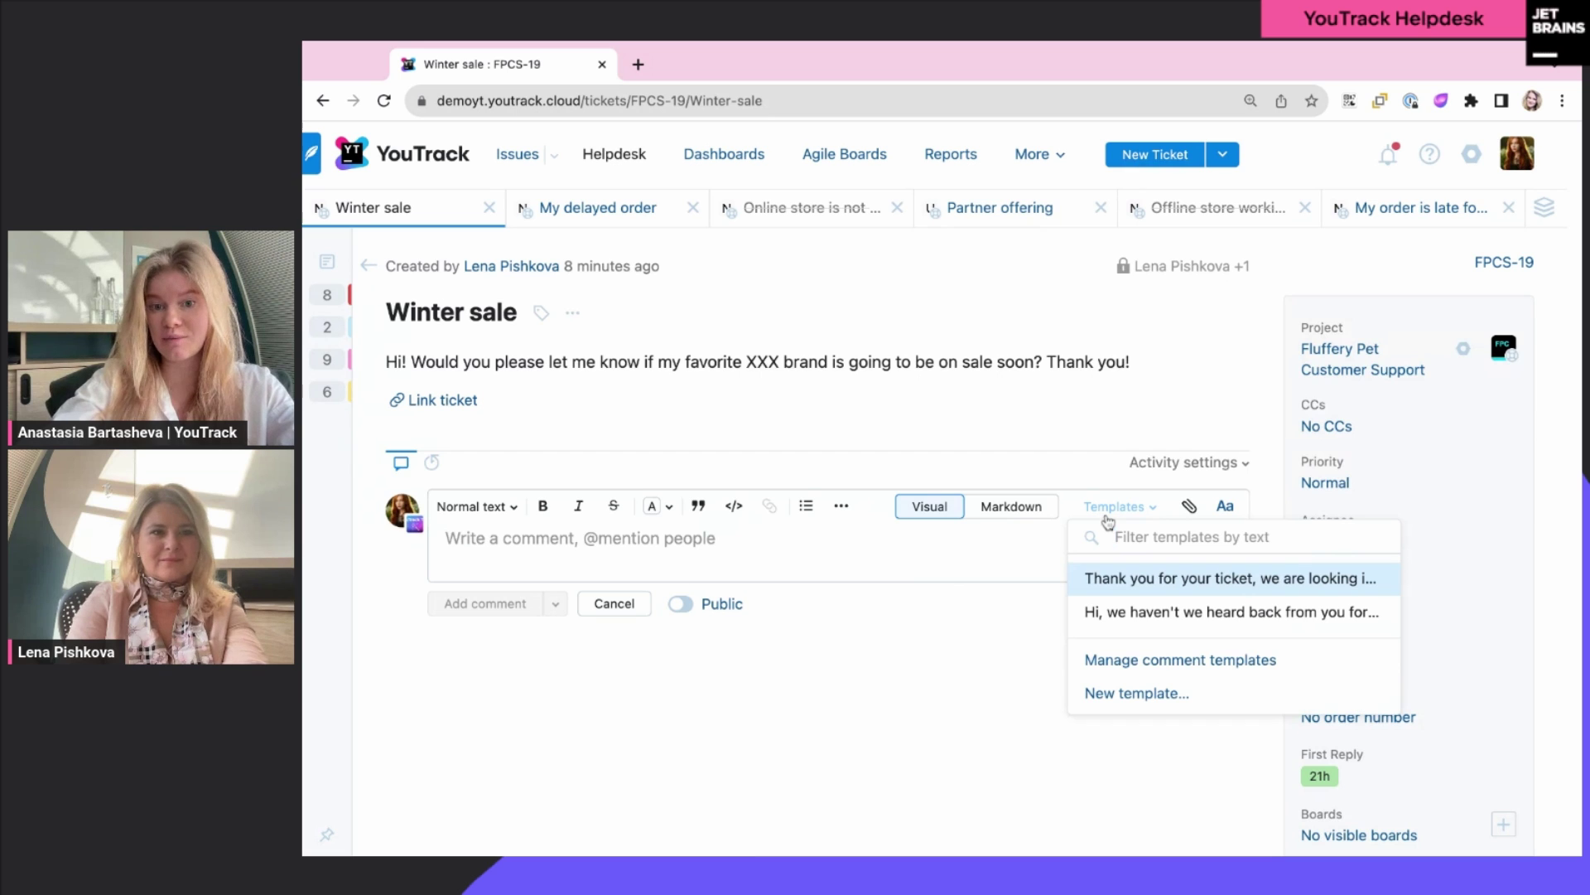
click(1128, 584)
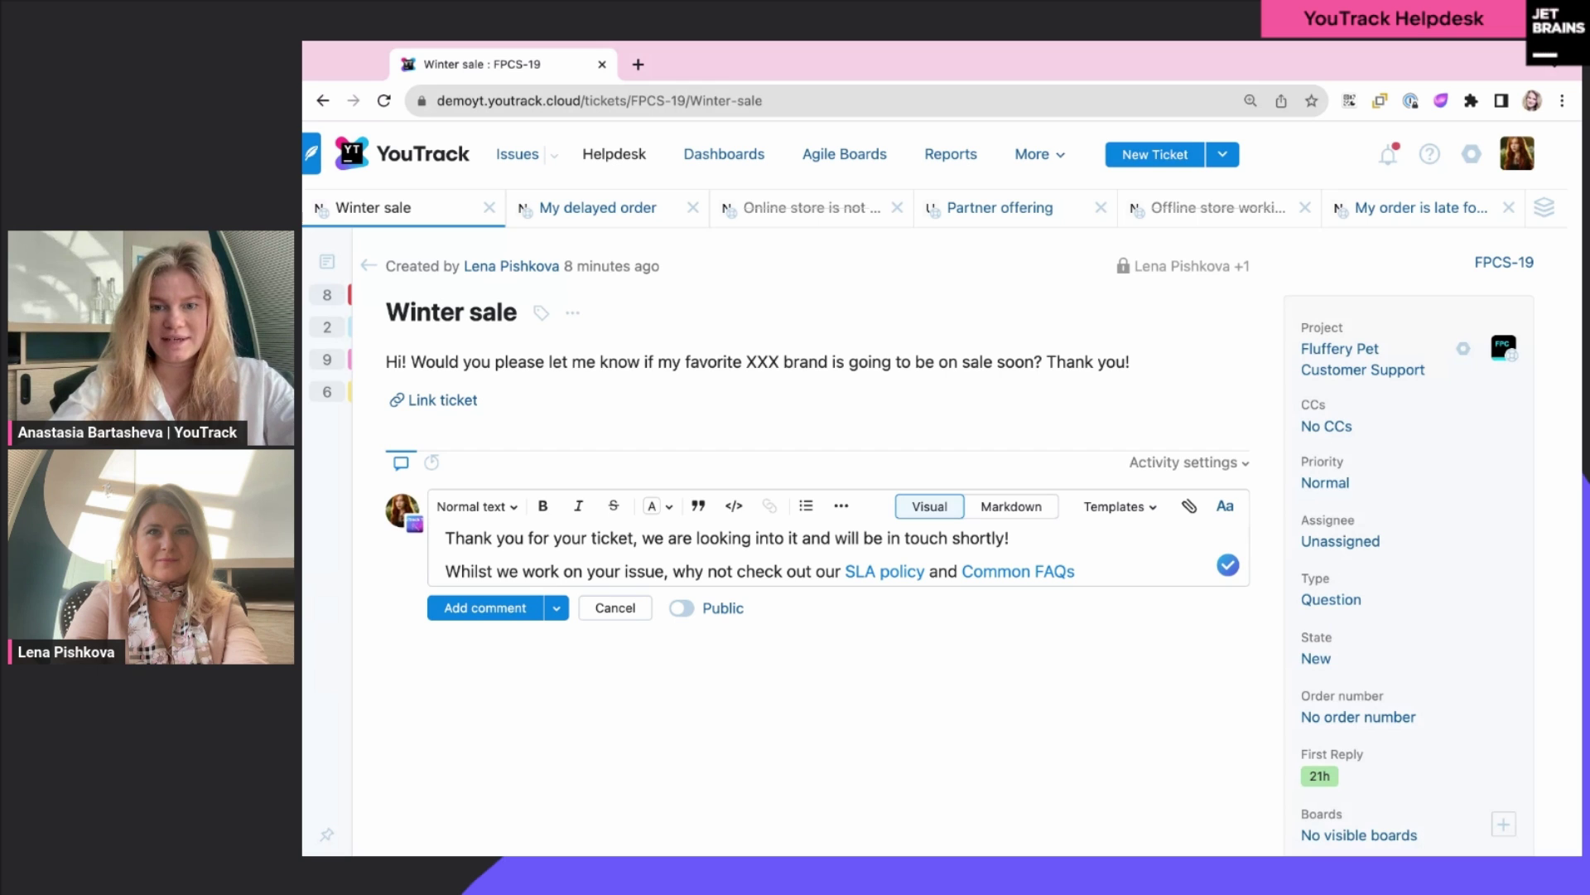
Step: Delete the comment's line about the SLA policy and Common FAQs, and post the comment while changing the ticket's state to Open
drag(1108, 572, 445, 572)
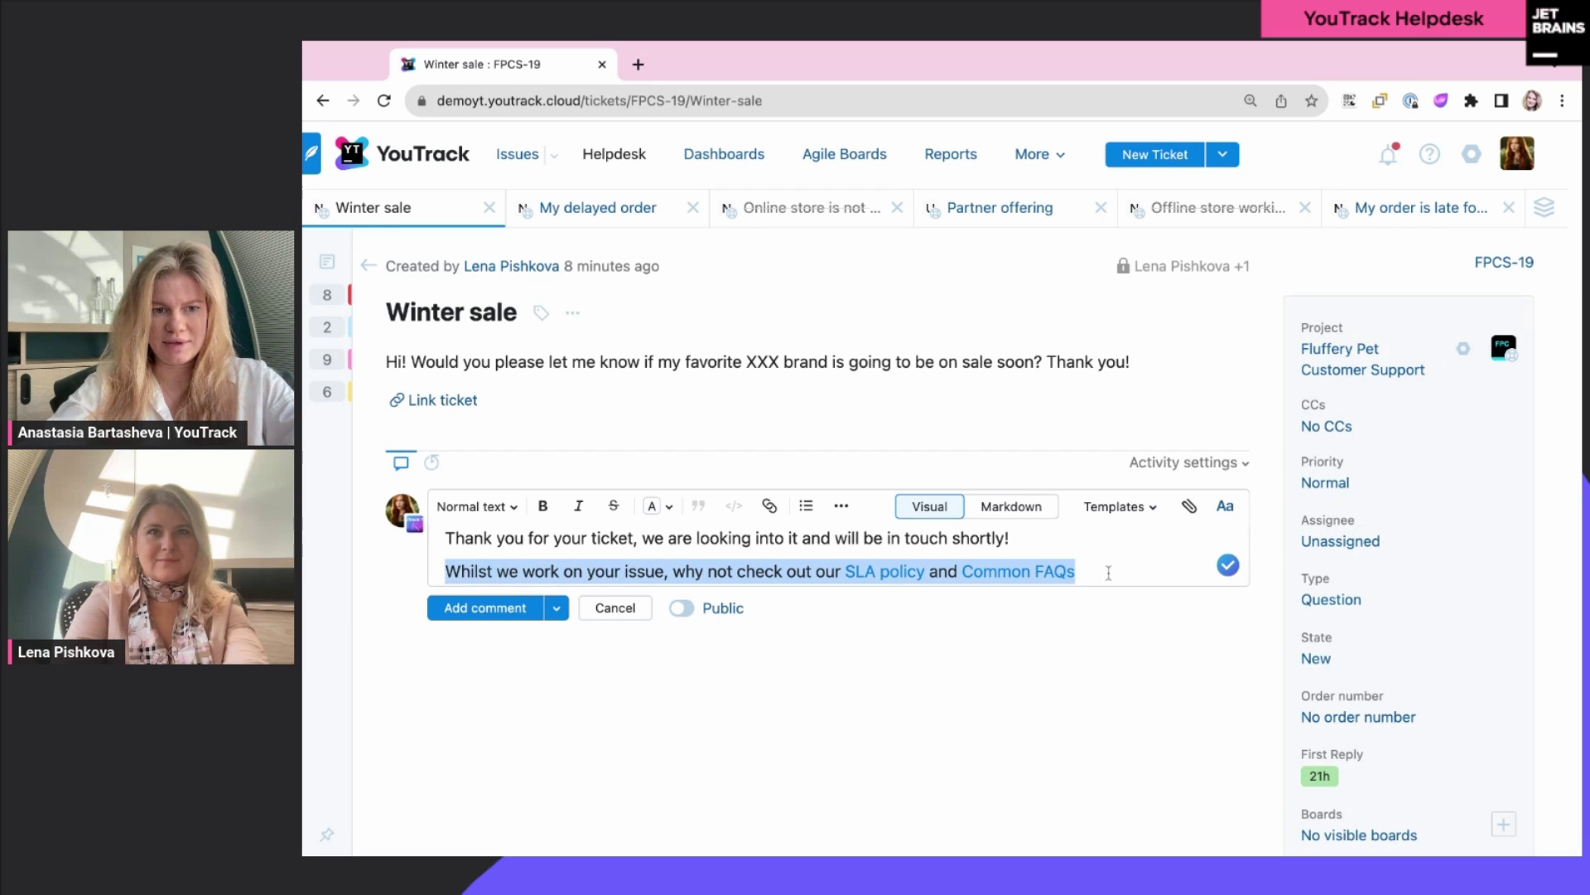
key(BackSpace)
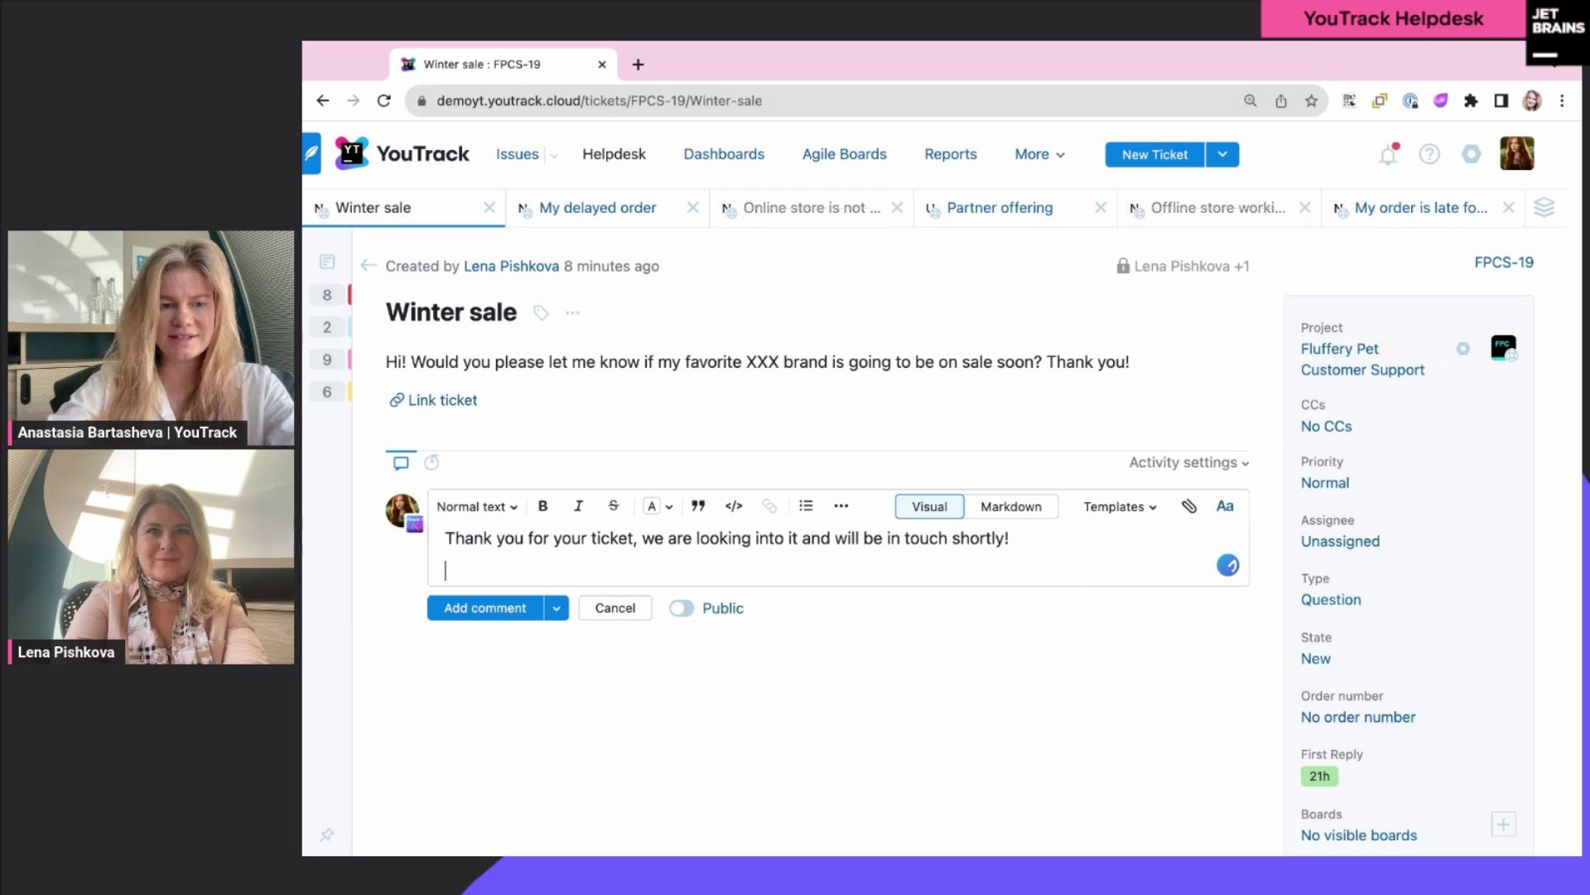
key(BackSpace)
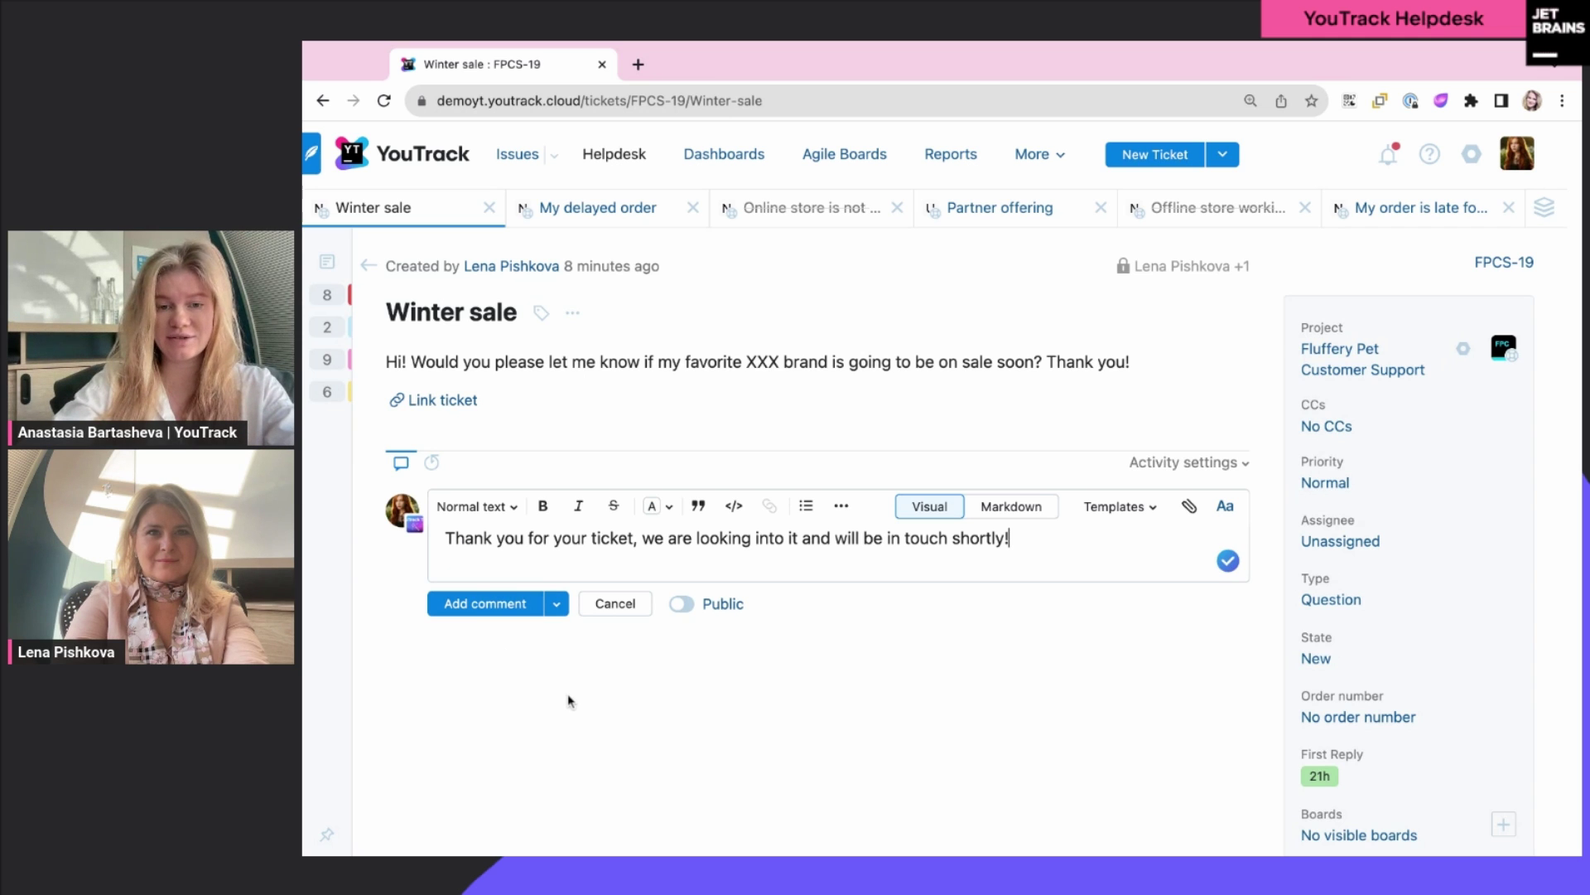
click(557, 607)
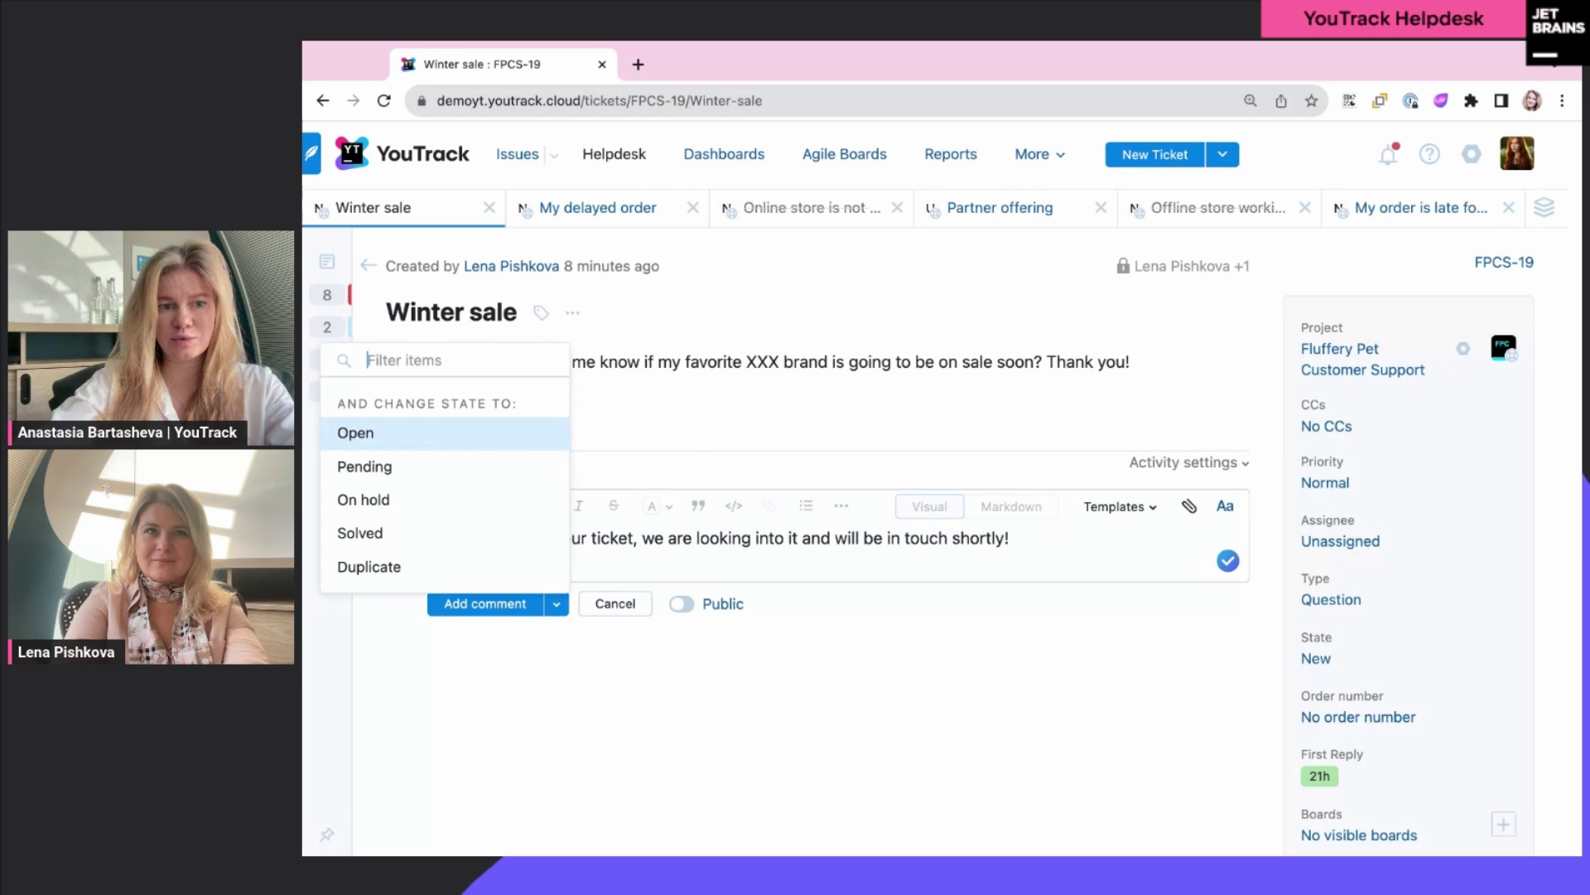
key(Return)
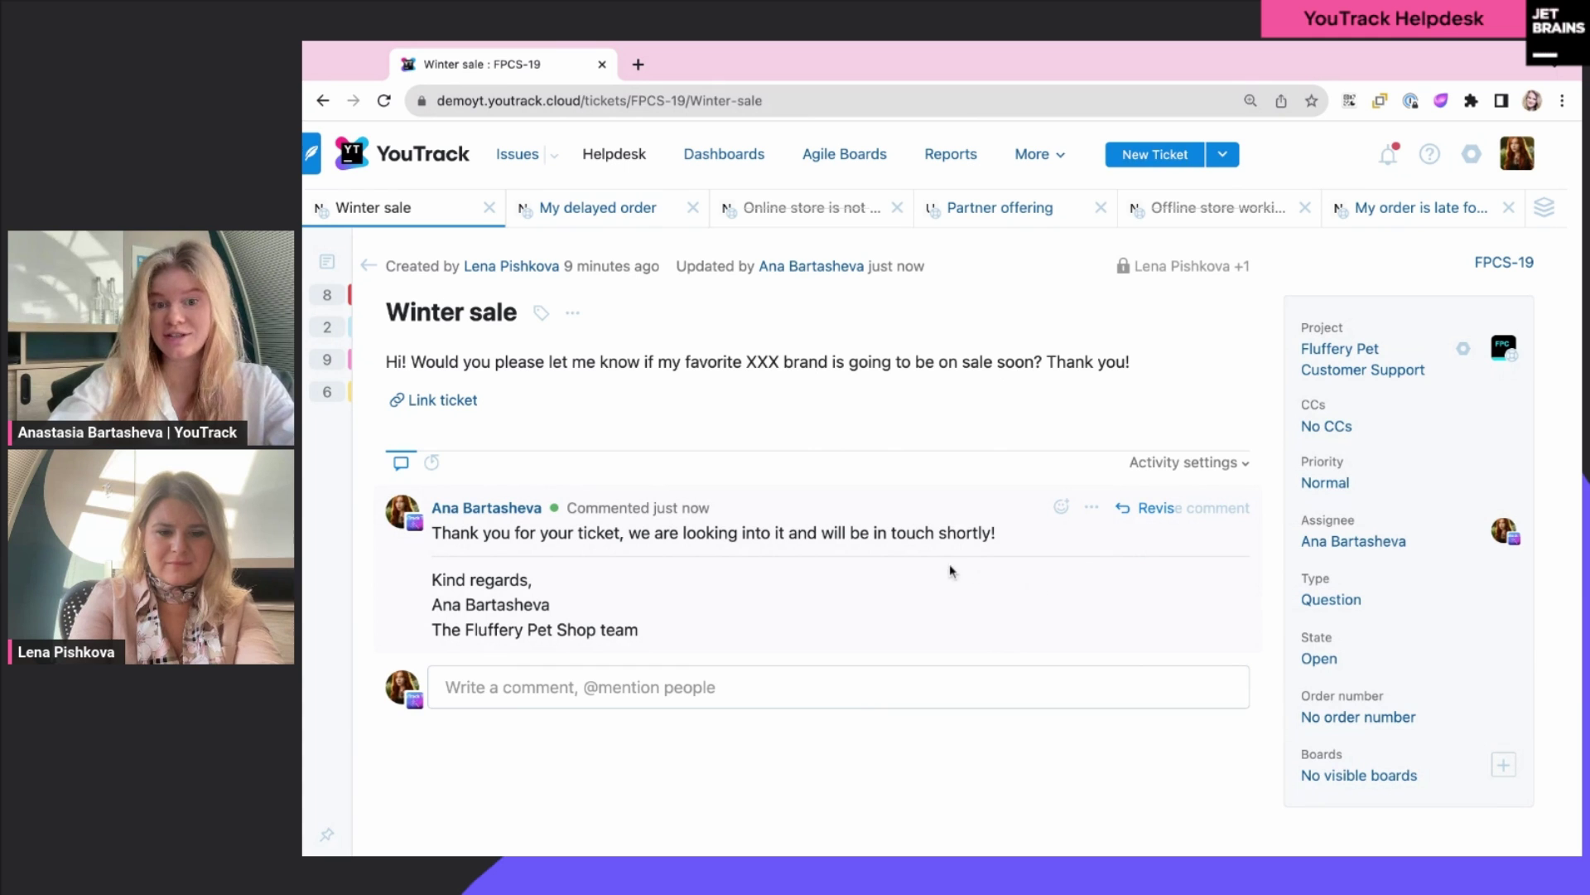
Step: Revise the posted comment by adding "Hello" with the customer's first name and an exclamation mark at its start, and post it again
click(1165, 509)
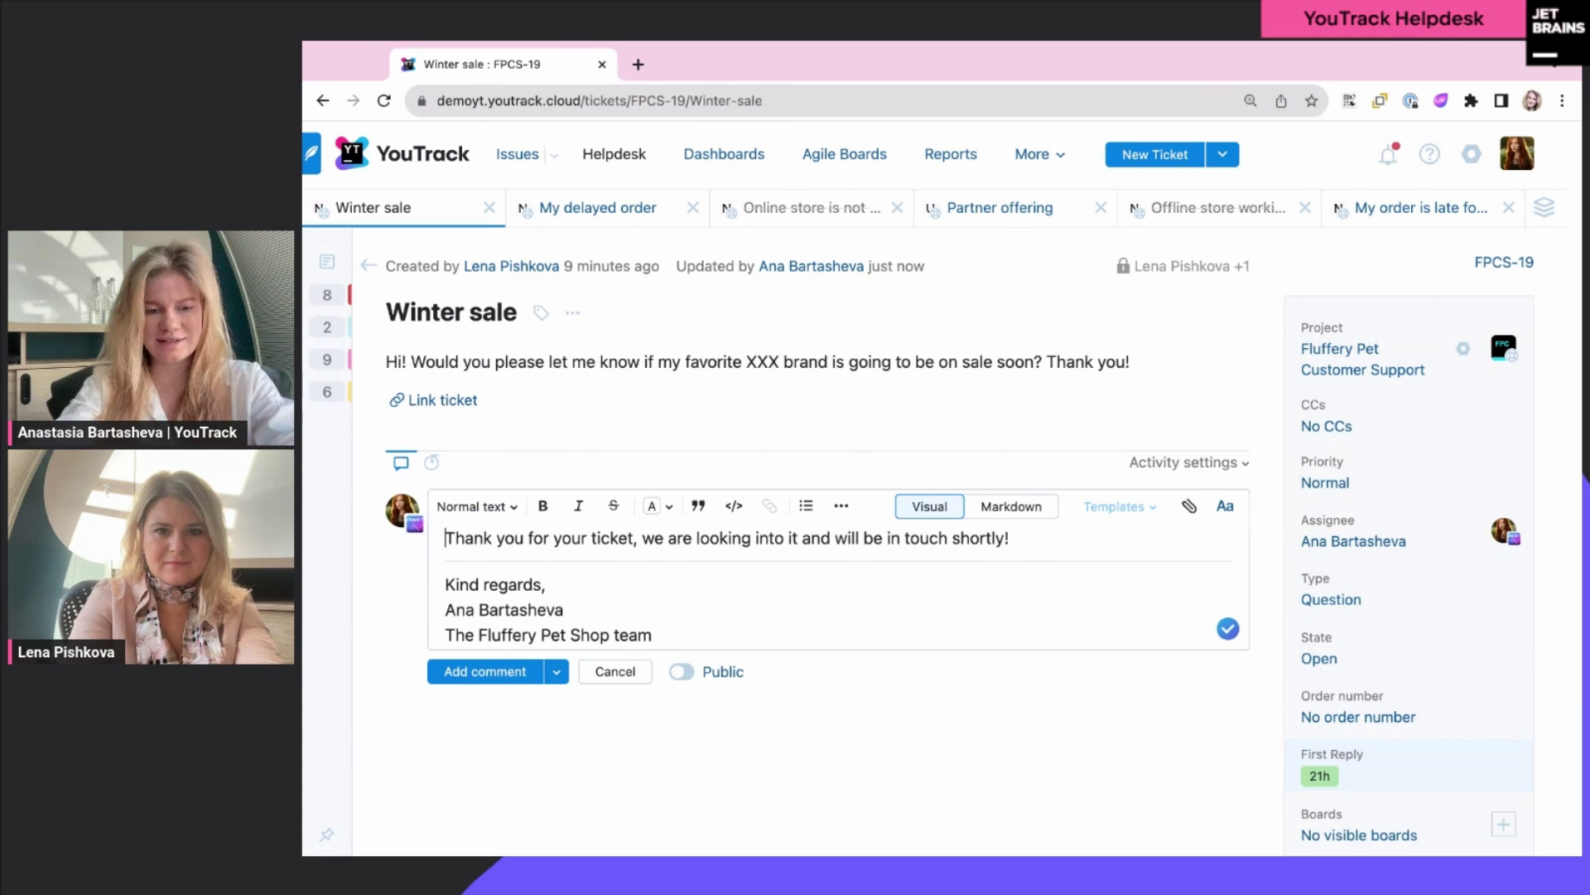
text(Hello L)
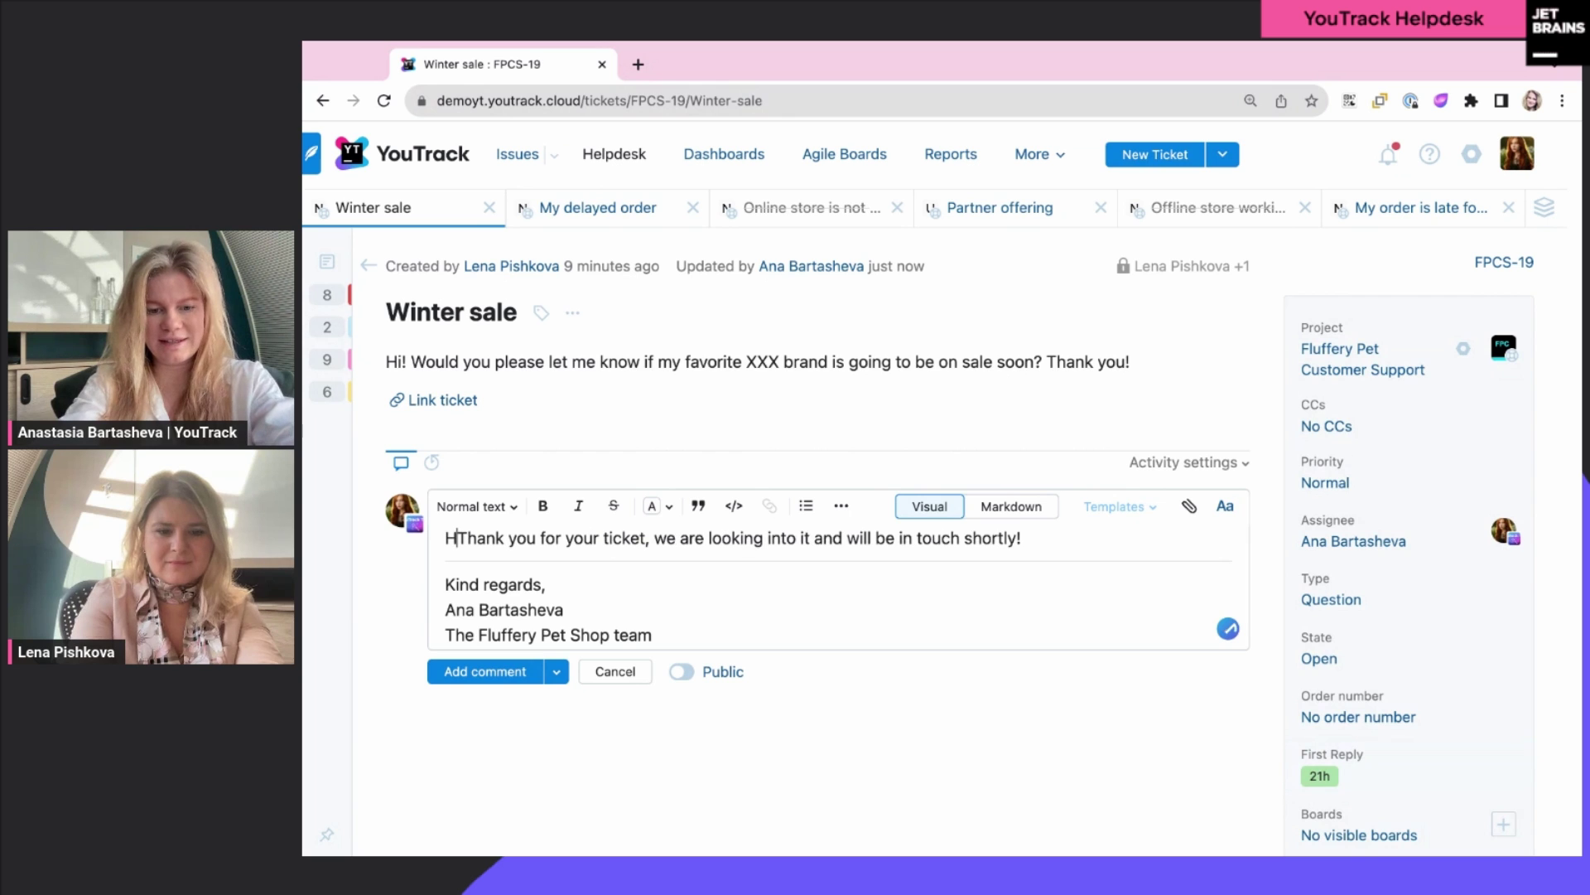
text(ena!)
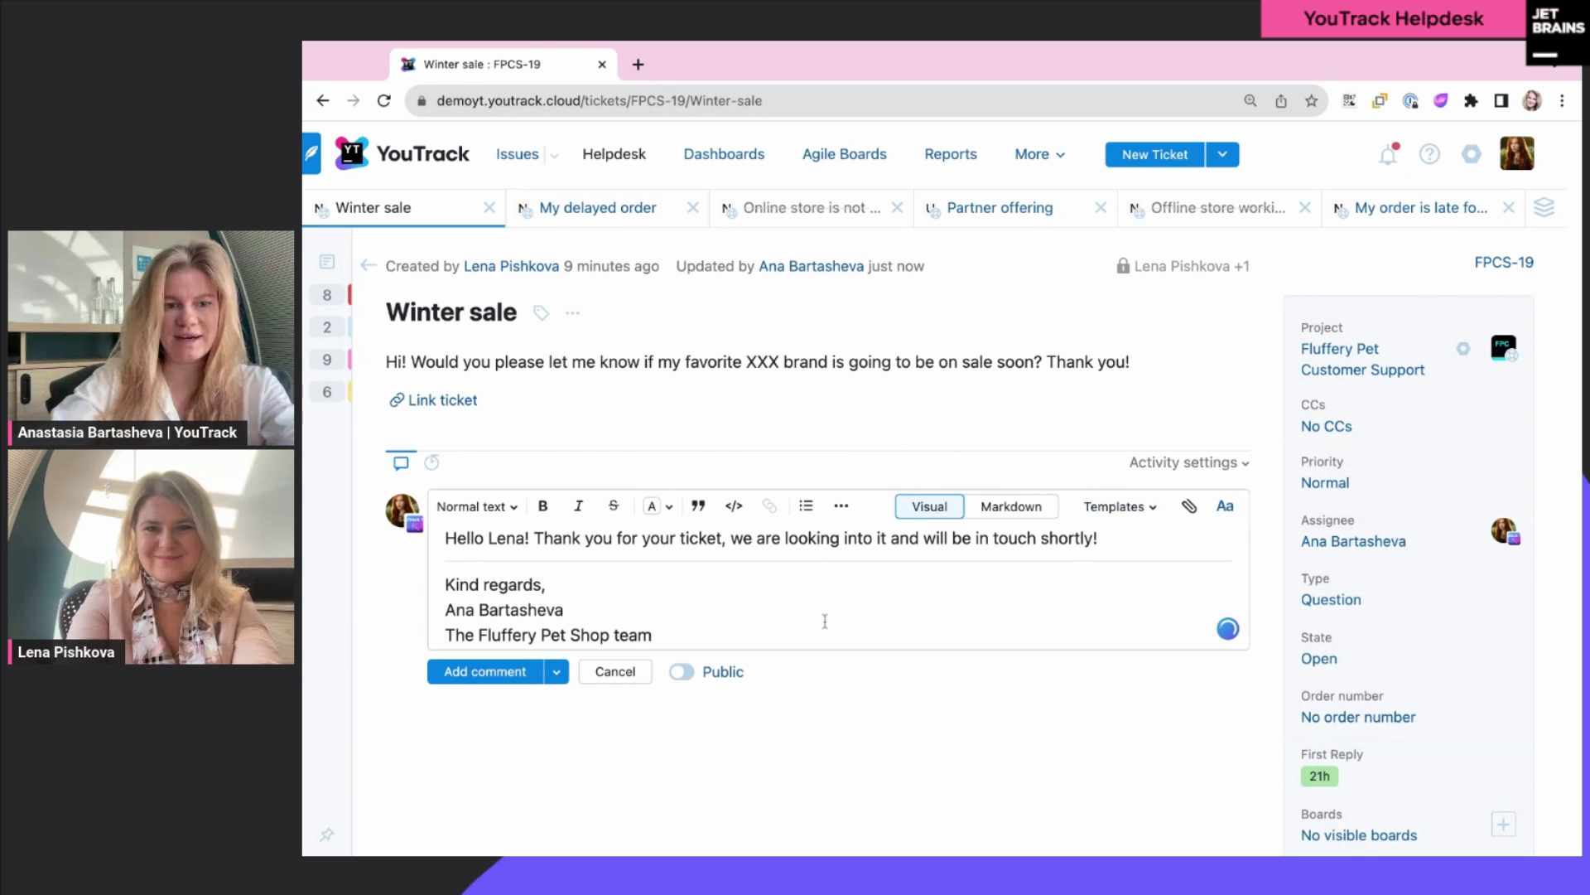
click(478, 681)
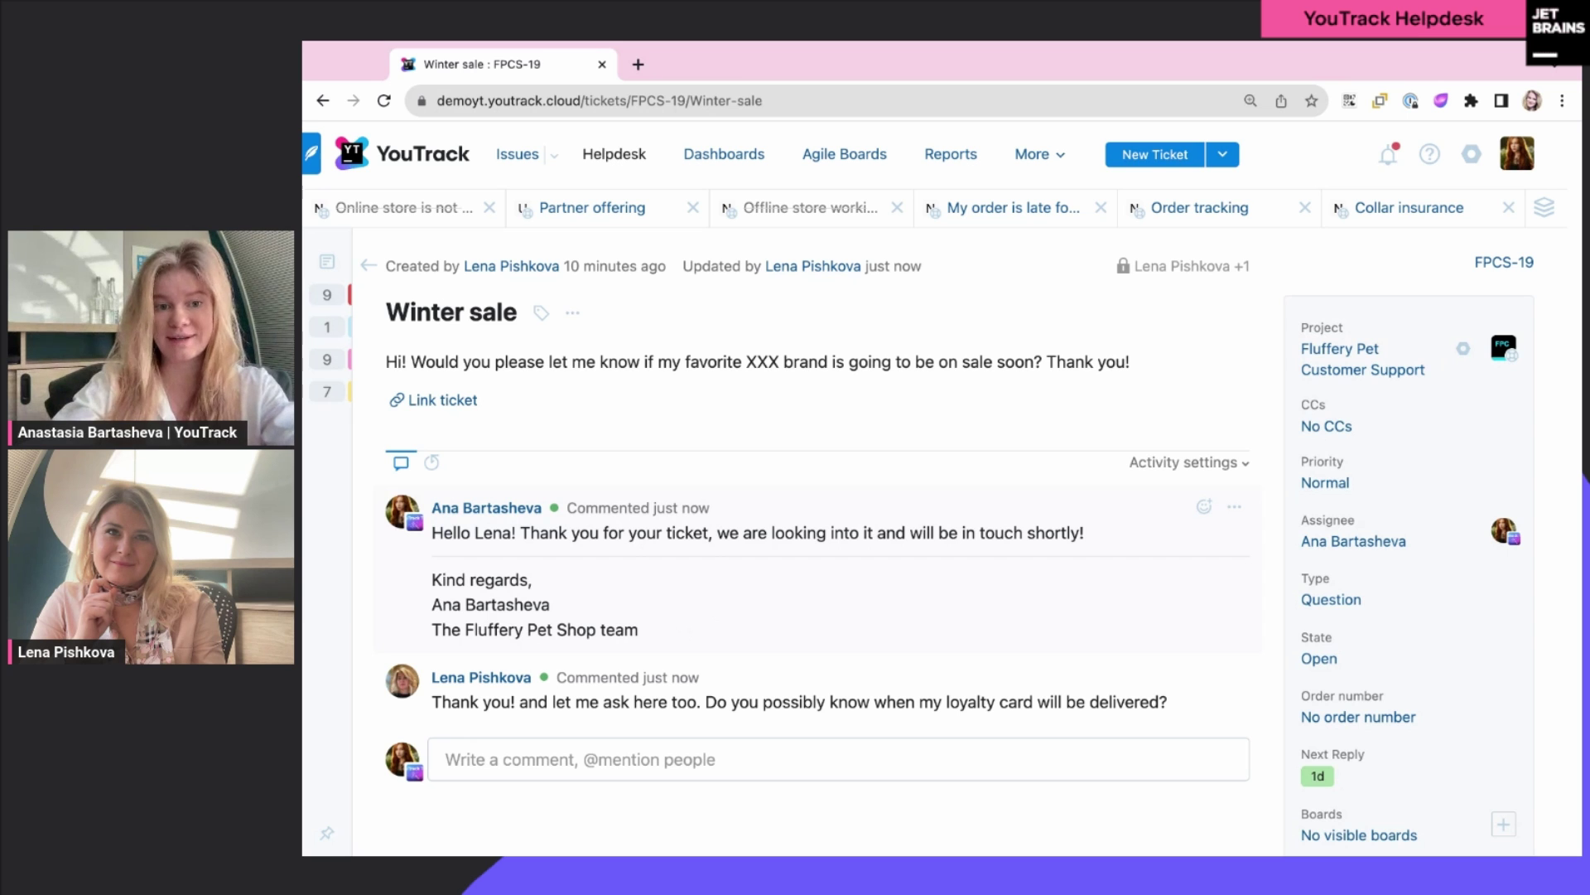
scroll(824, 615, down, 1)
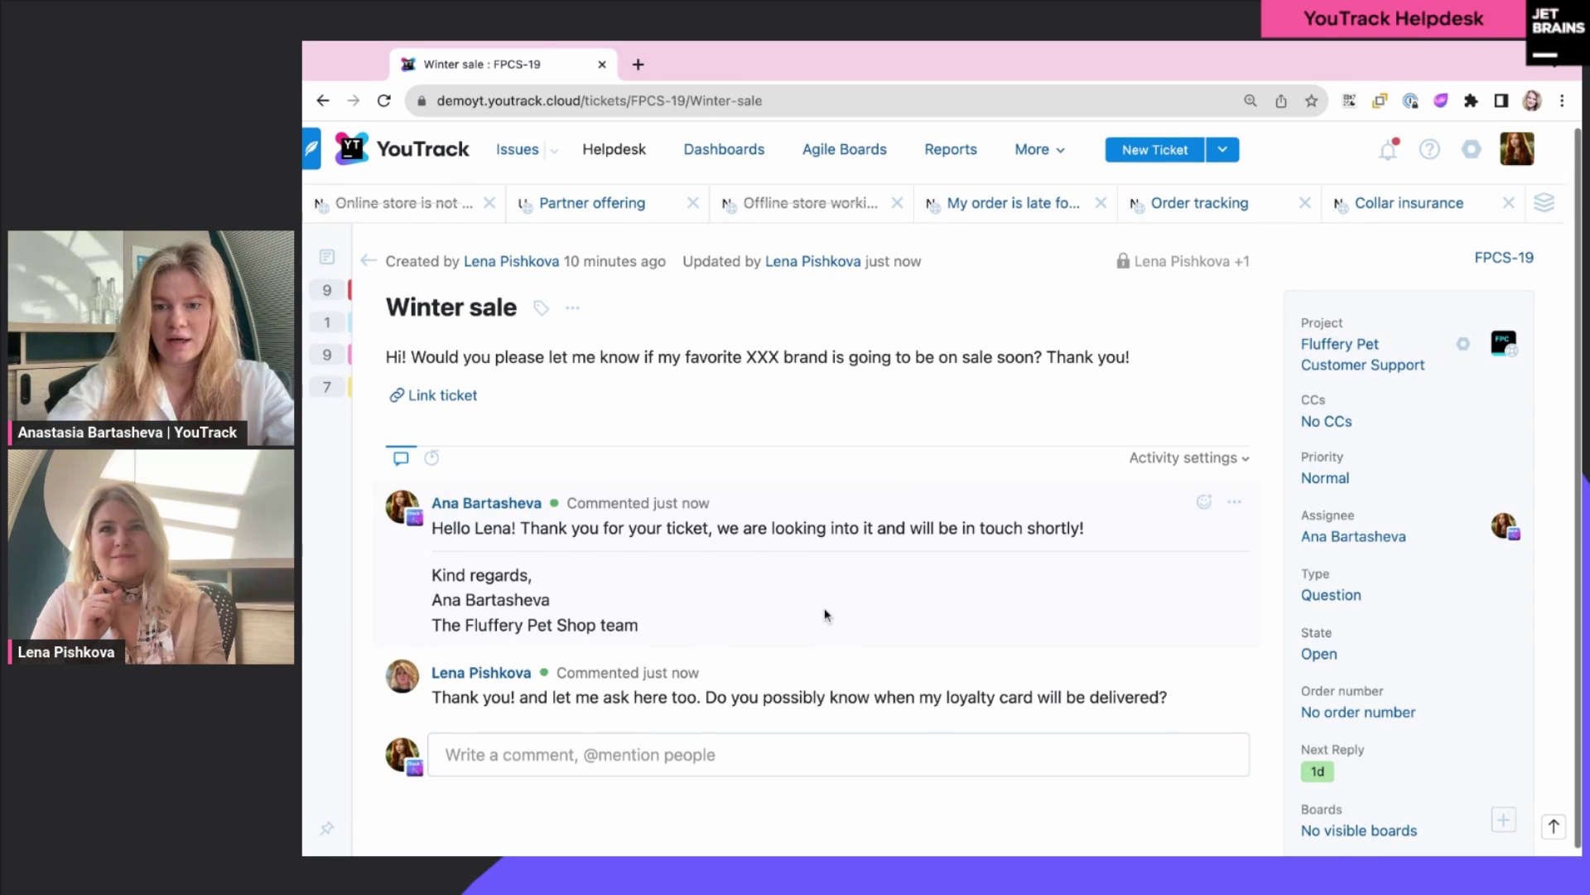
scroll(824, 614, up, 1)
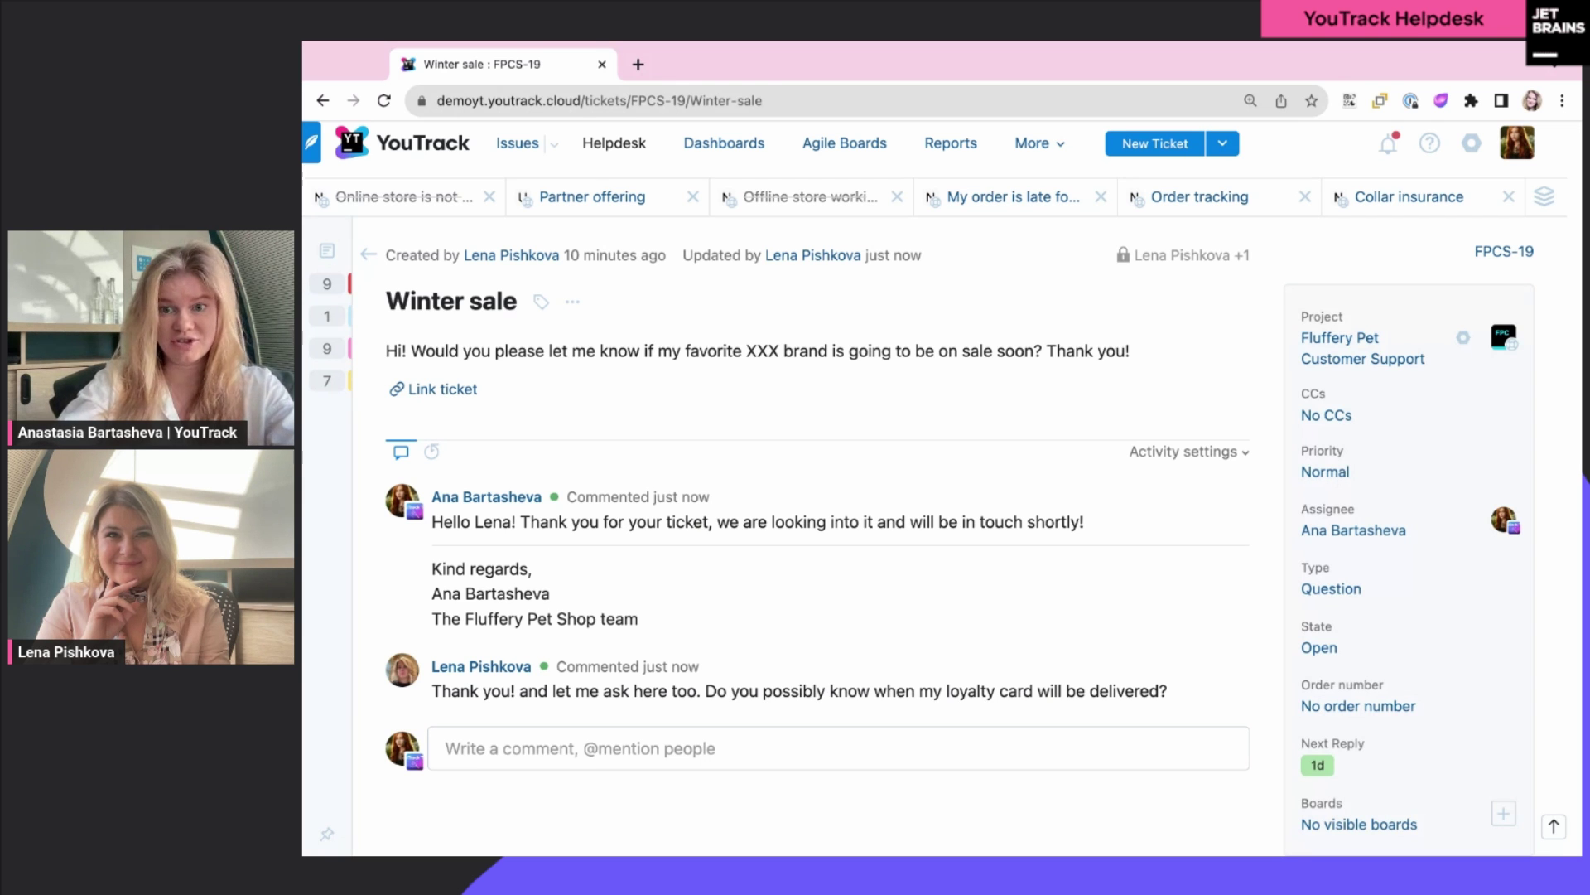
scroll(942, 488, down, 1)
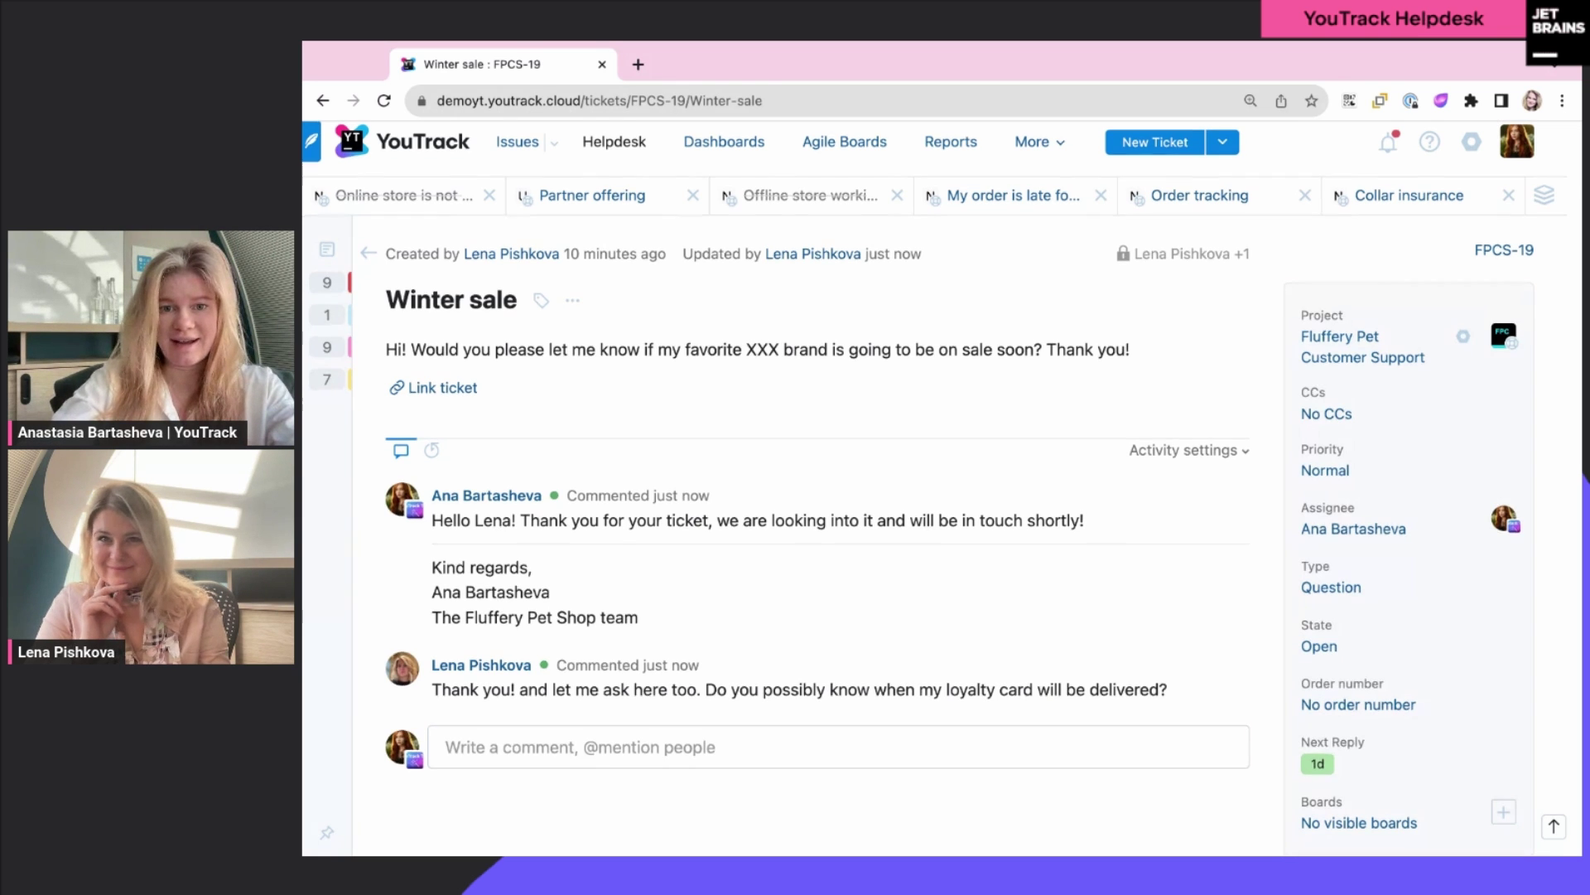
scroll(942, 489, up, 1)
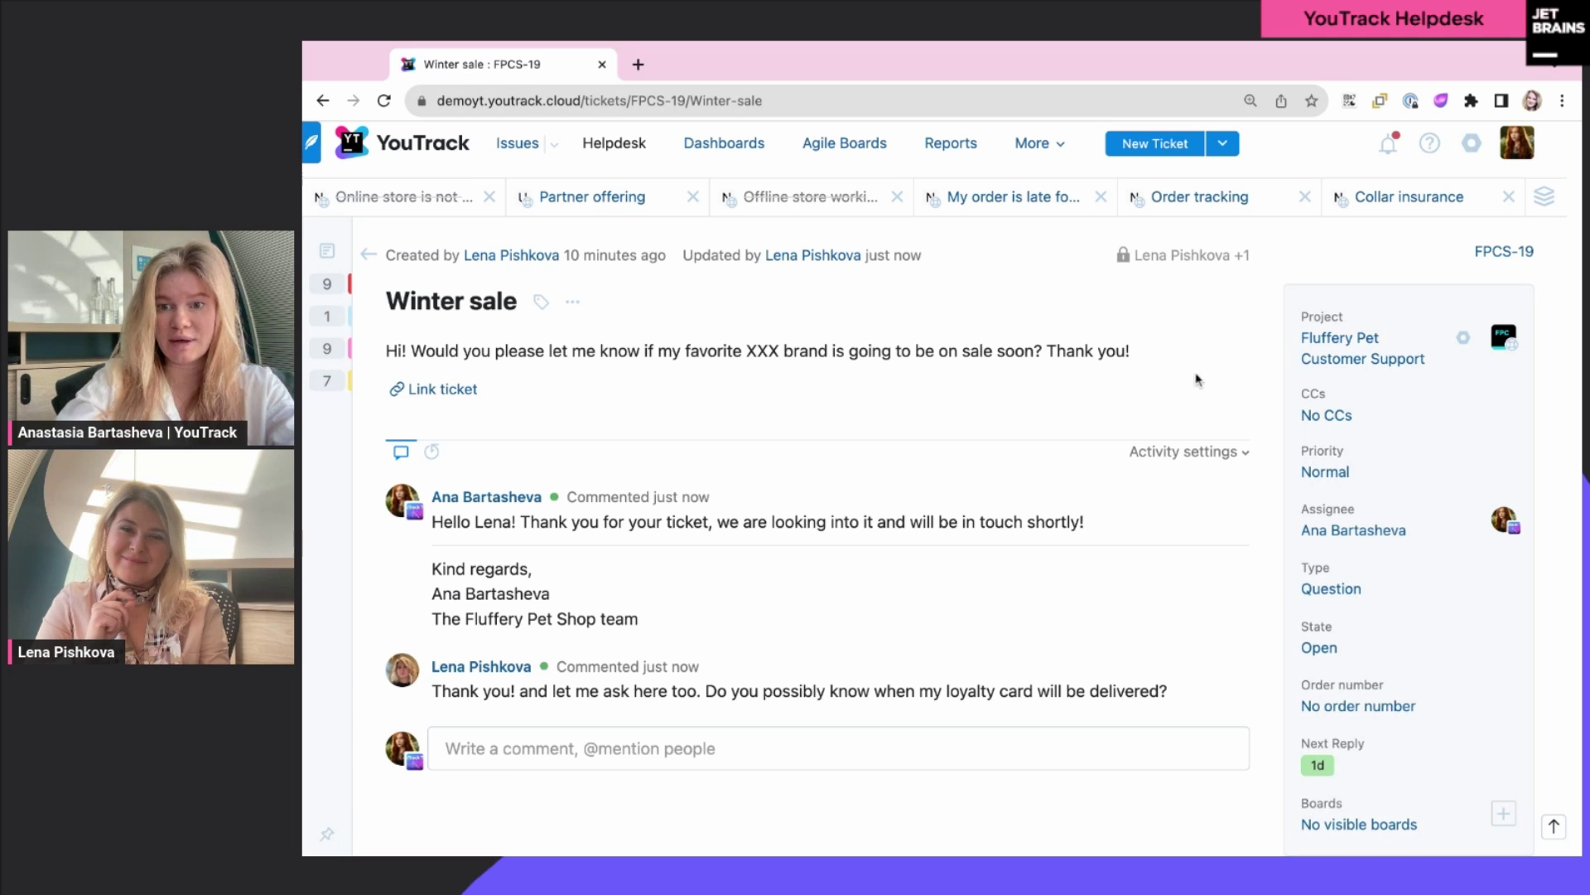
Step: Add the colleague found by searching "joh" as a CC on the Winter sale ticket and save the change
click(1335, 416)
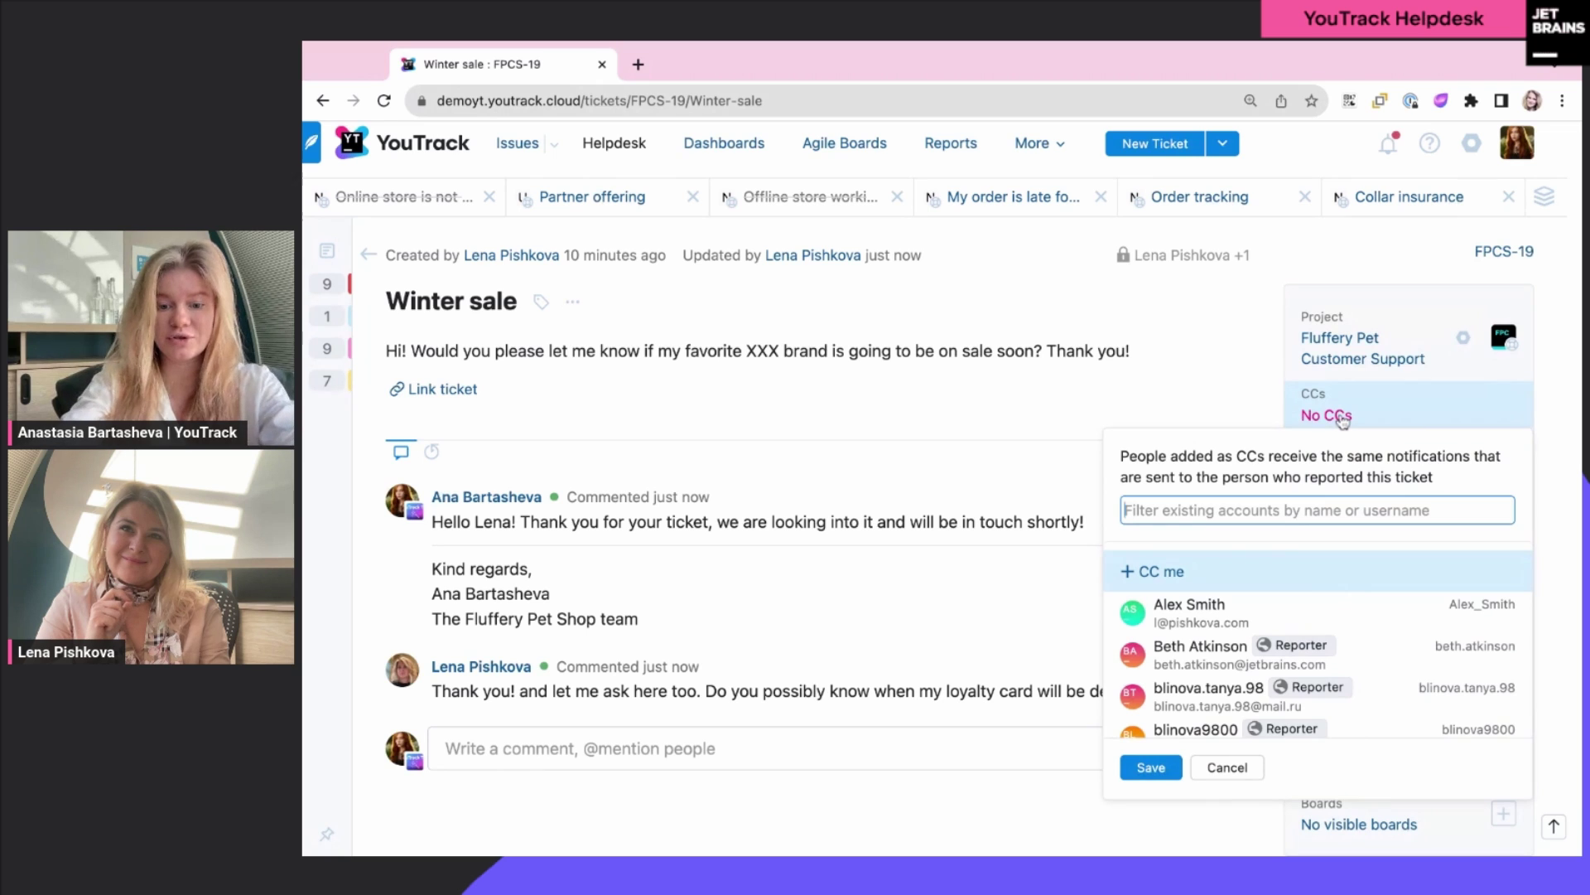
text(joh)
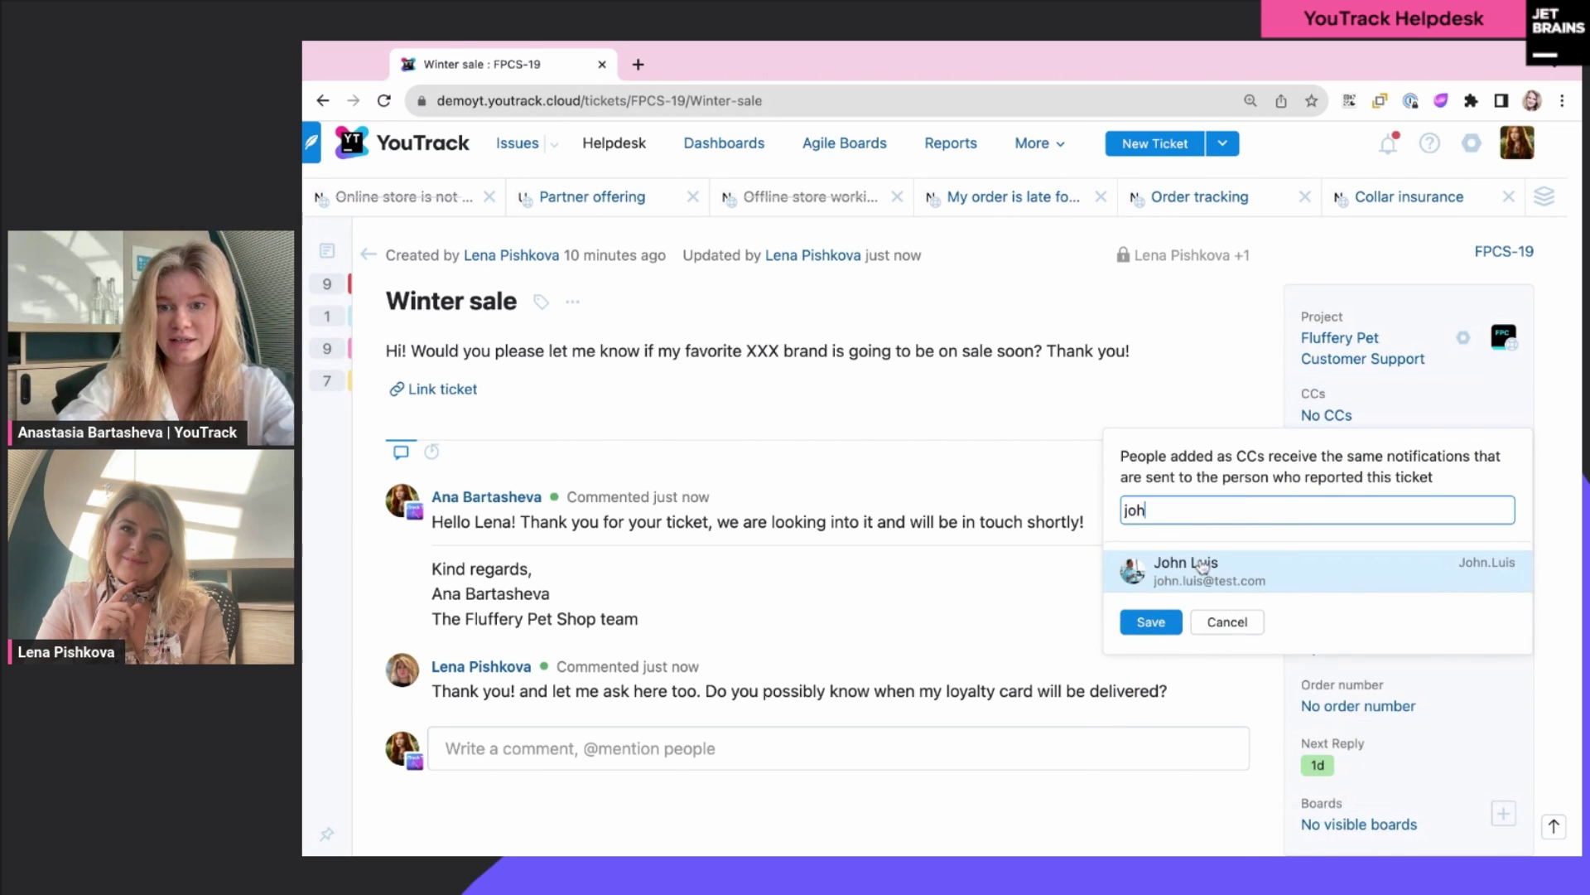
click(1202, 567)
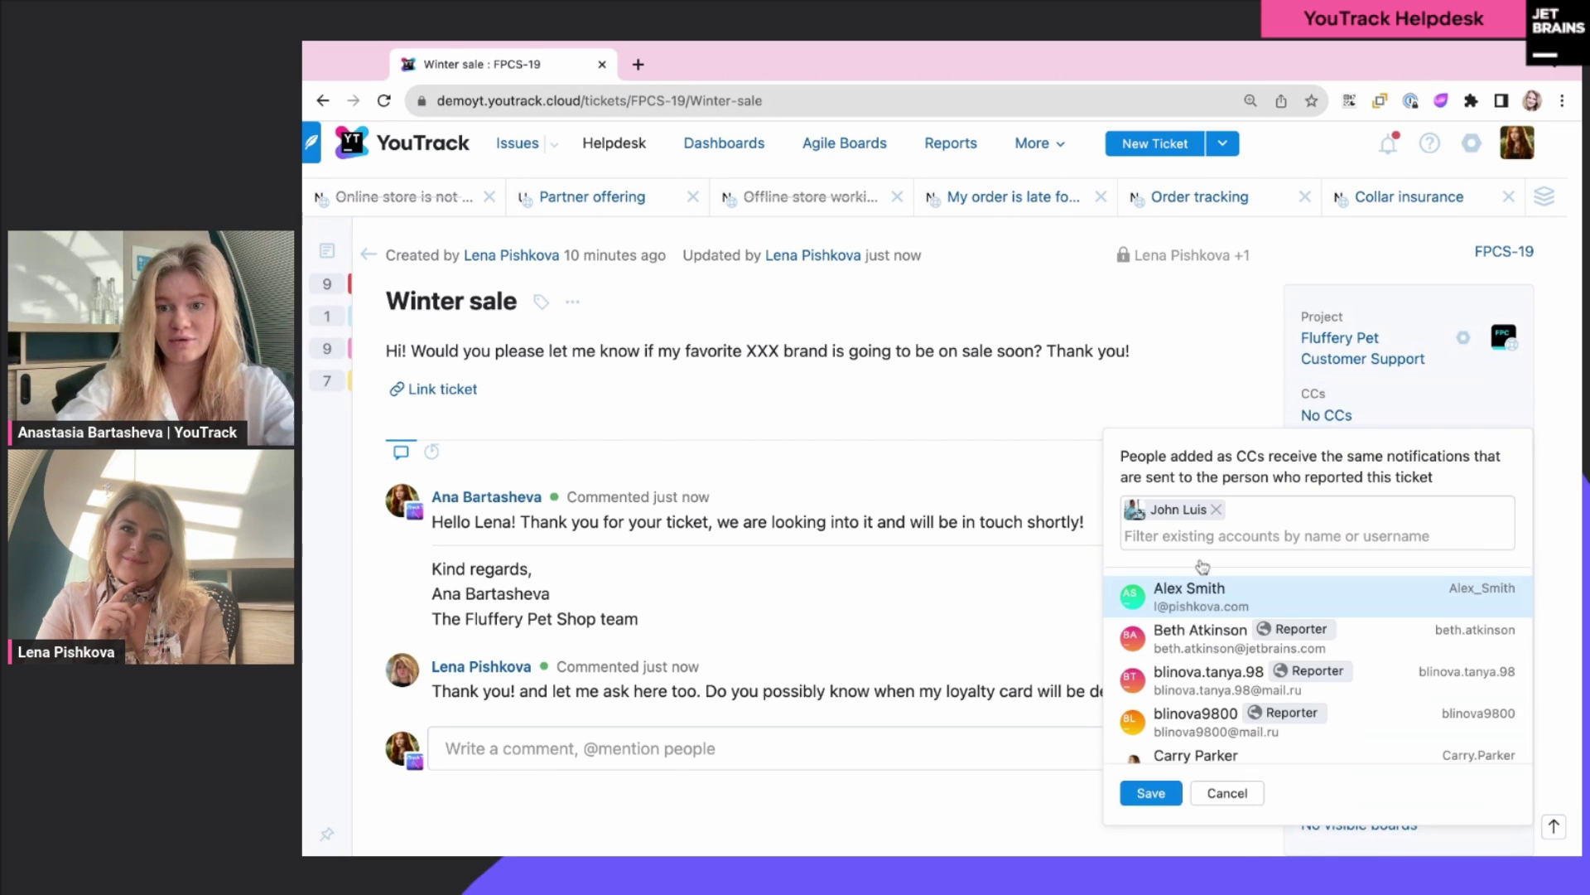
click(1151, 794)
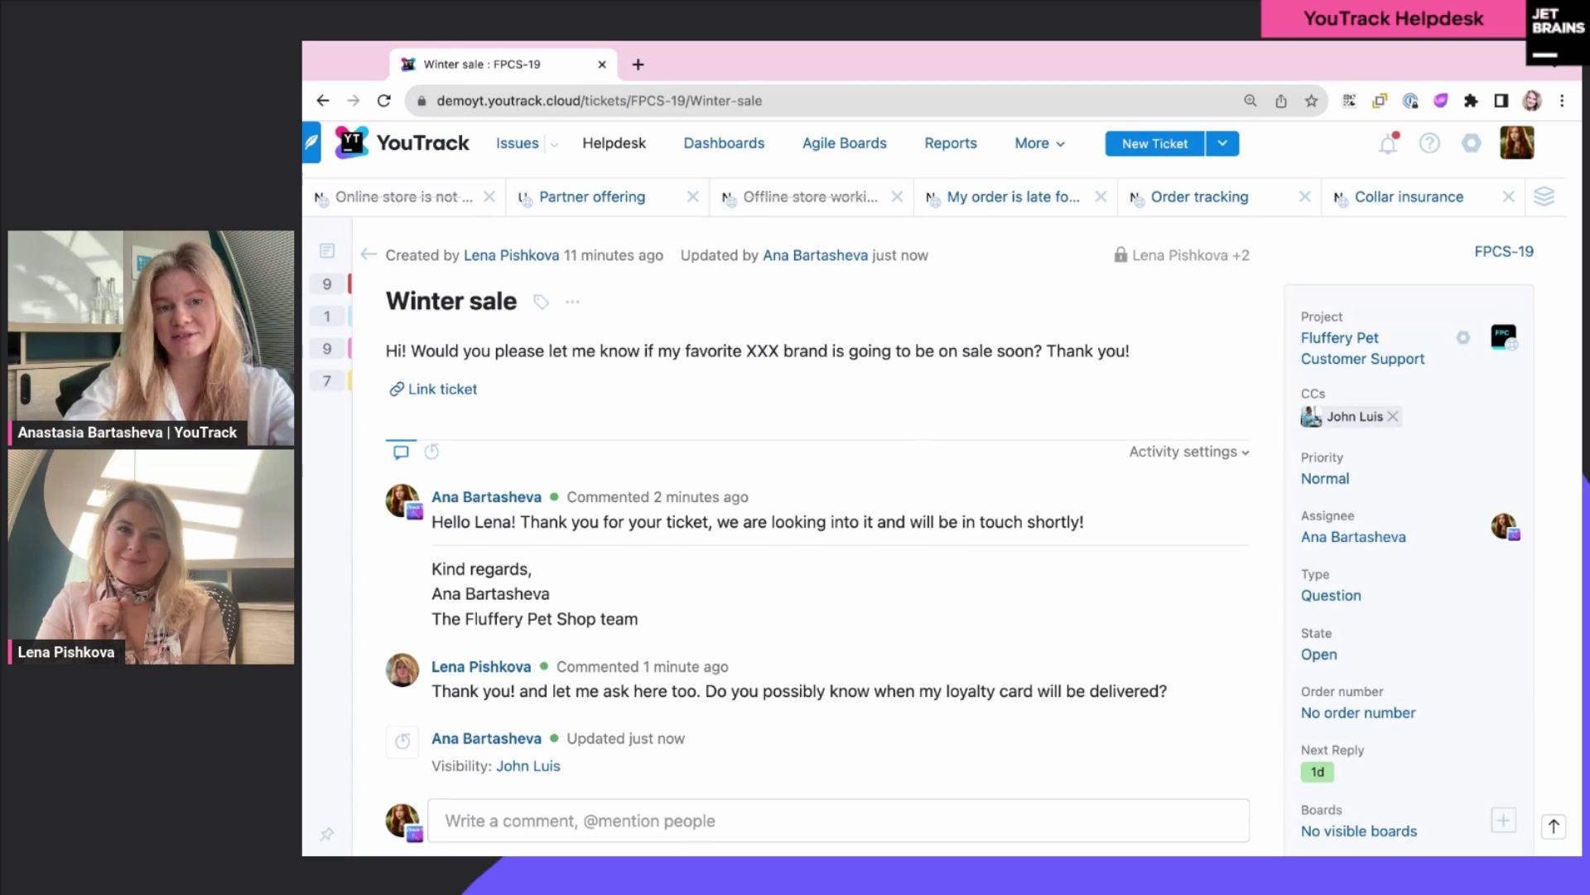
Step: Start a new comment that mentions the CC'd colleague, and make it internal to the Fluffery Pet Customer Support Team
scroll(883, 469, down, 1)
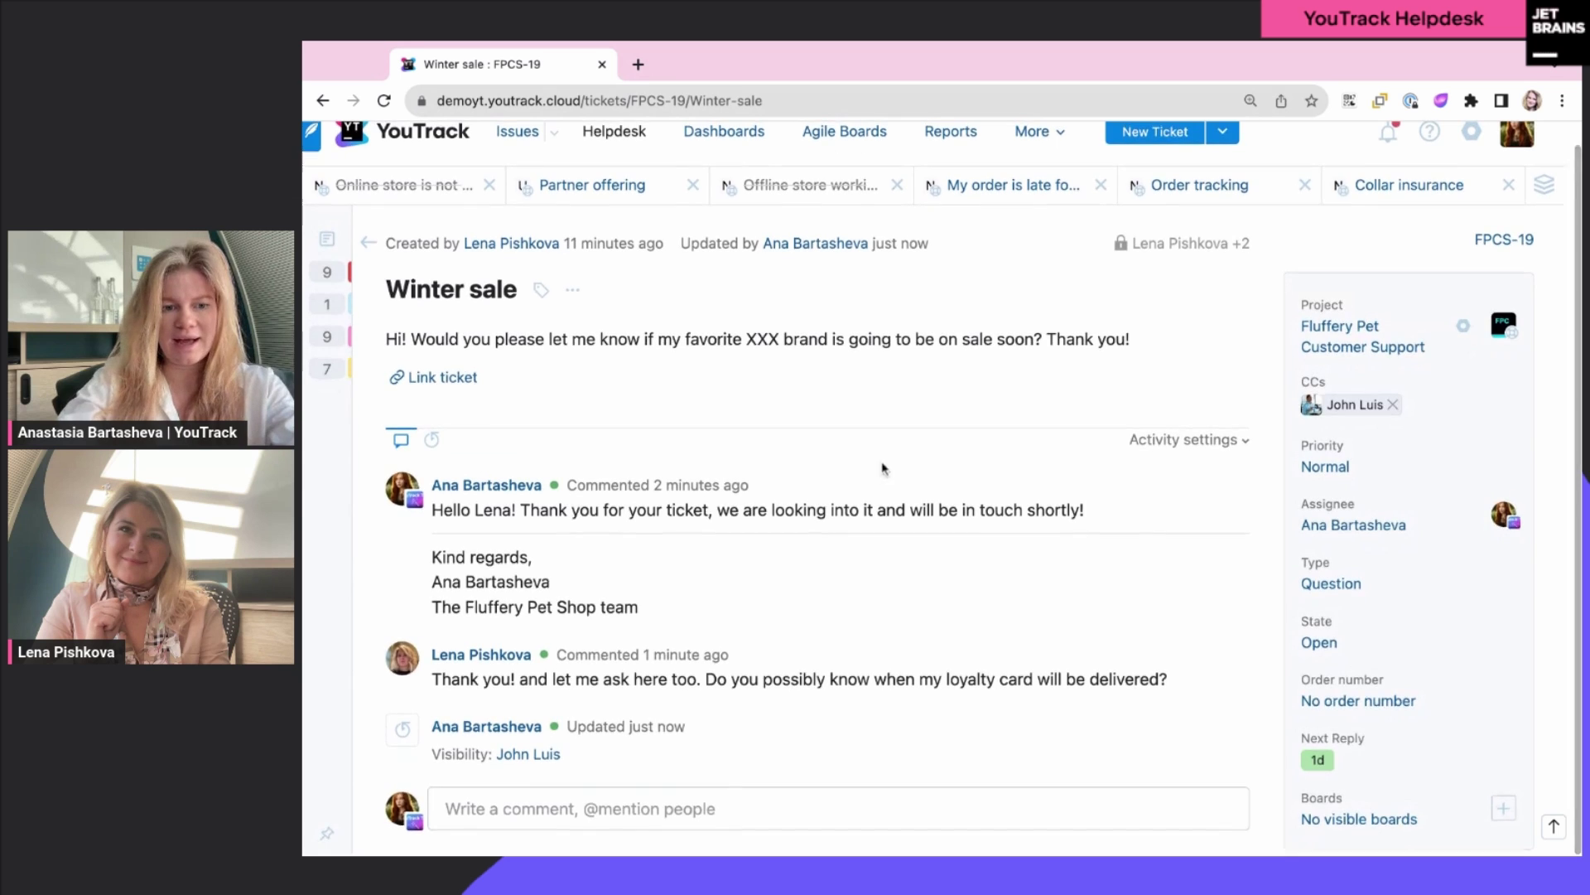
click(573, 808)
text(@)
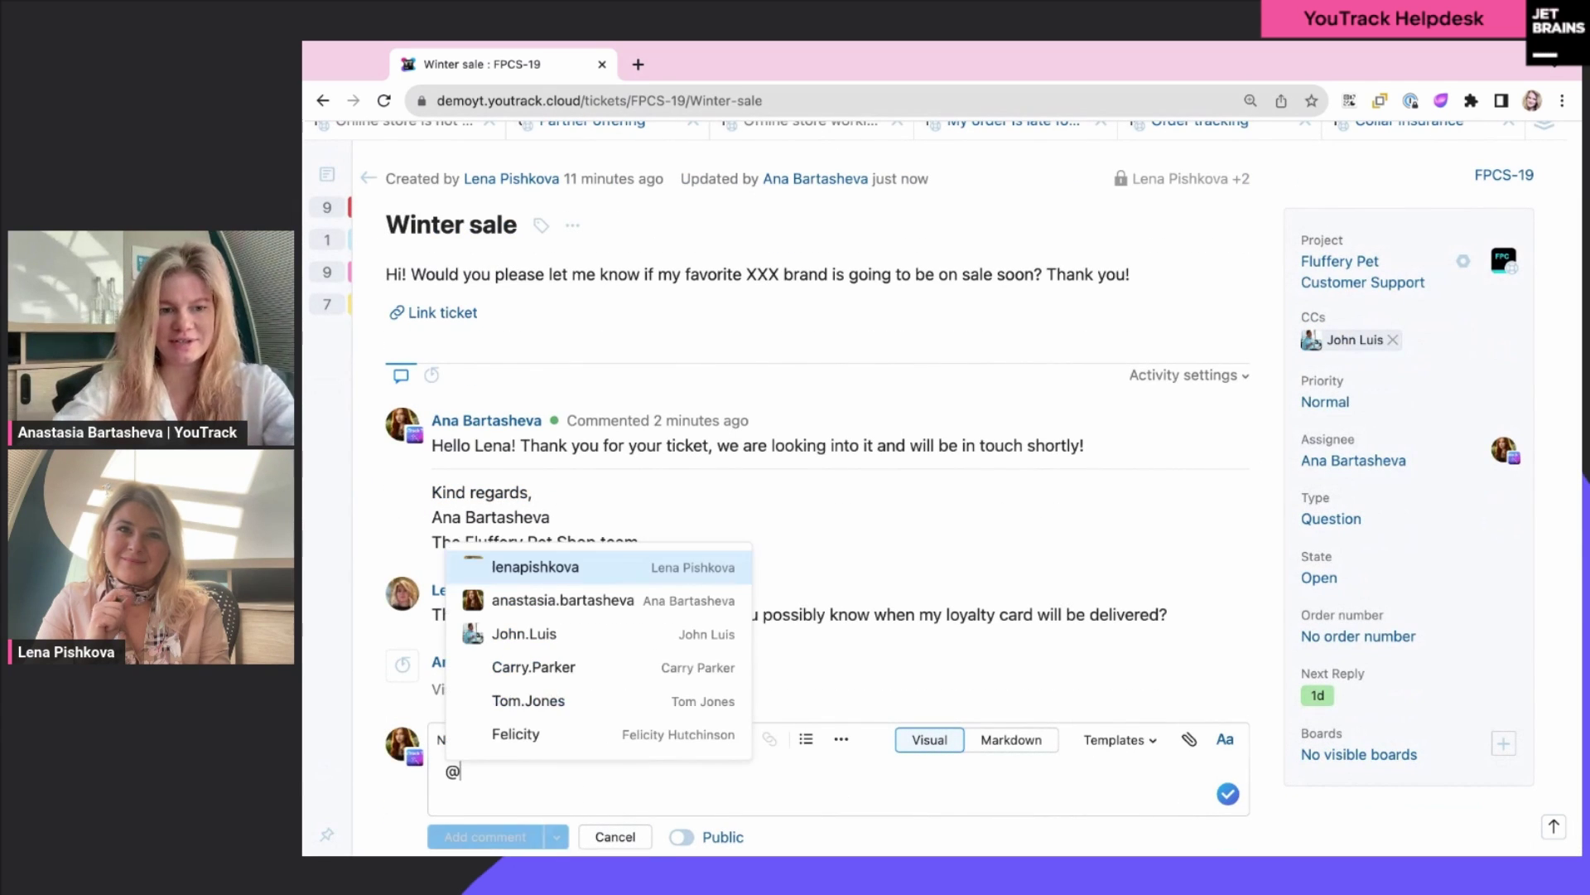
click(588, 637)
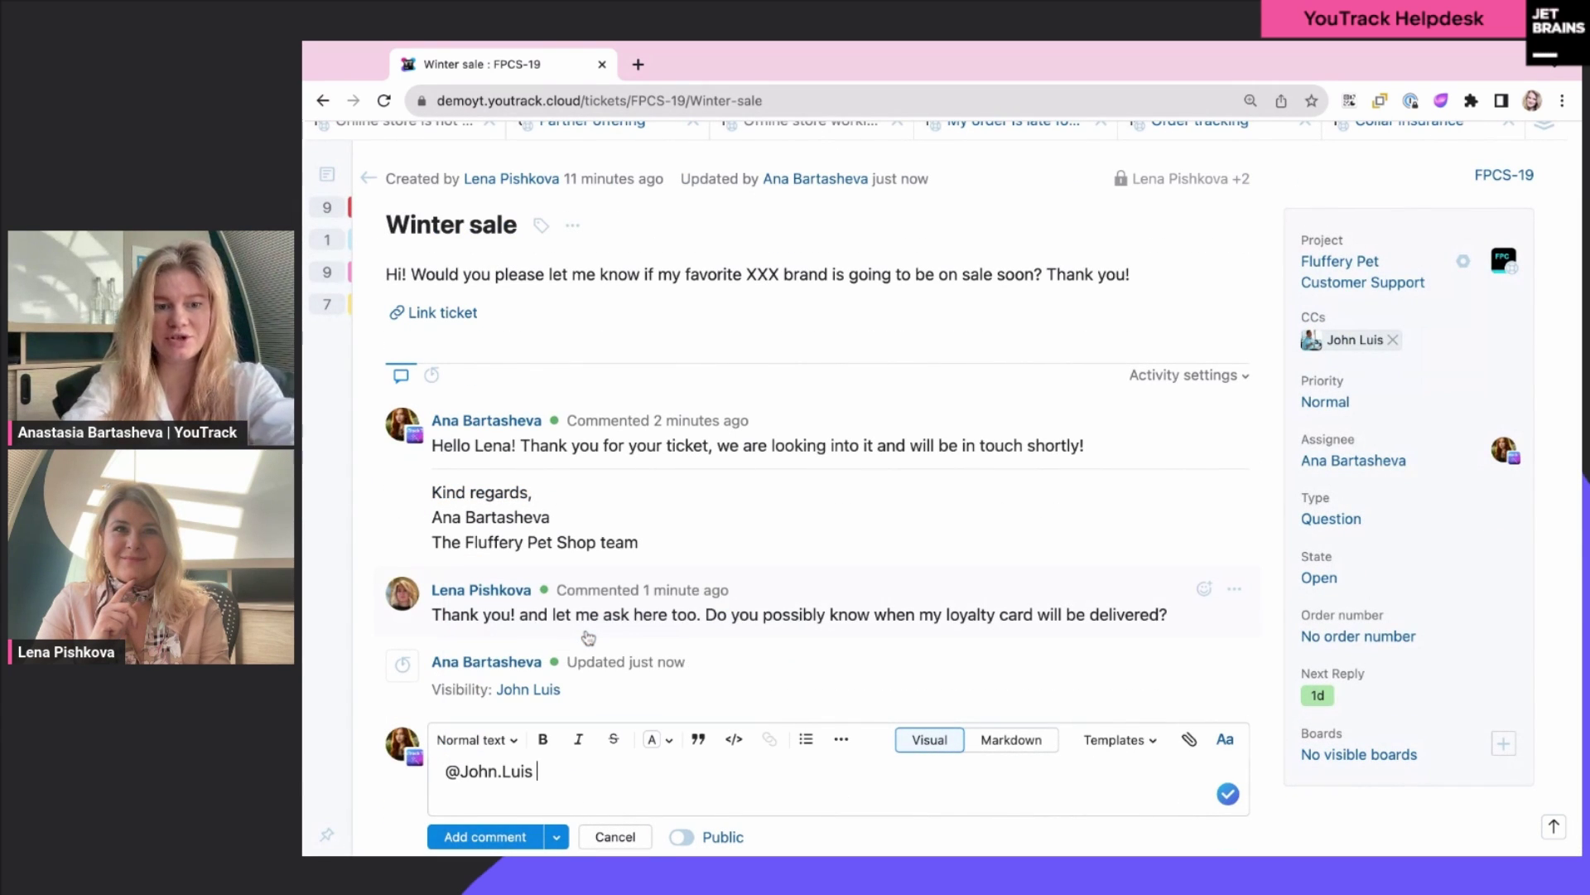
scroll(673, 763, down, 1)
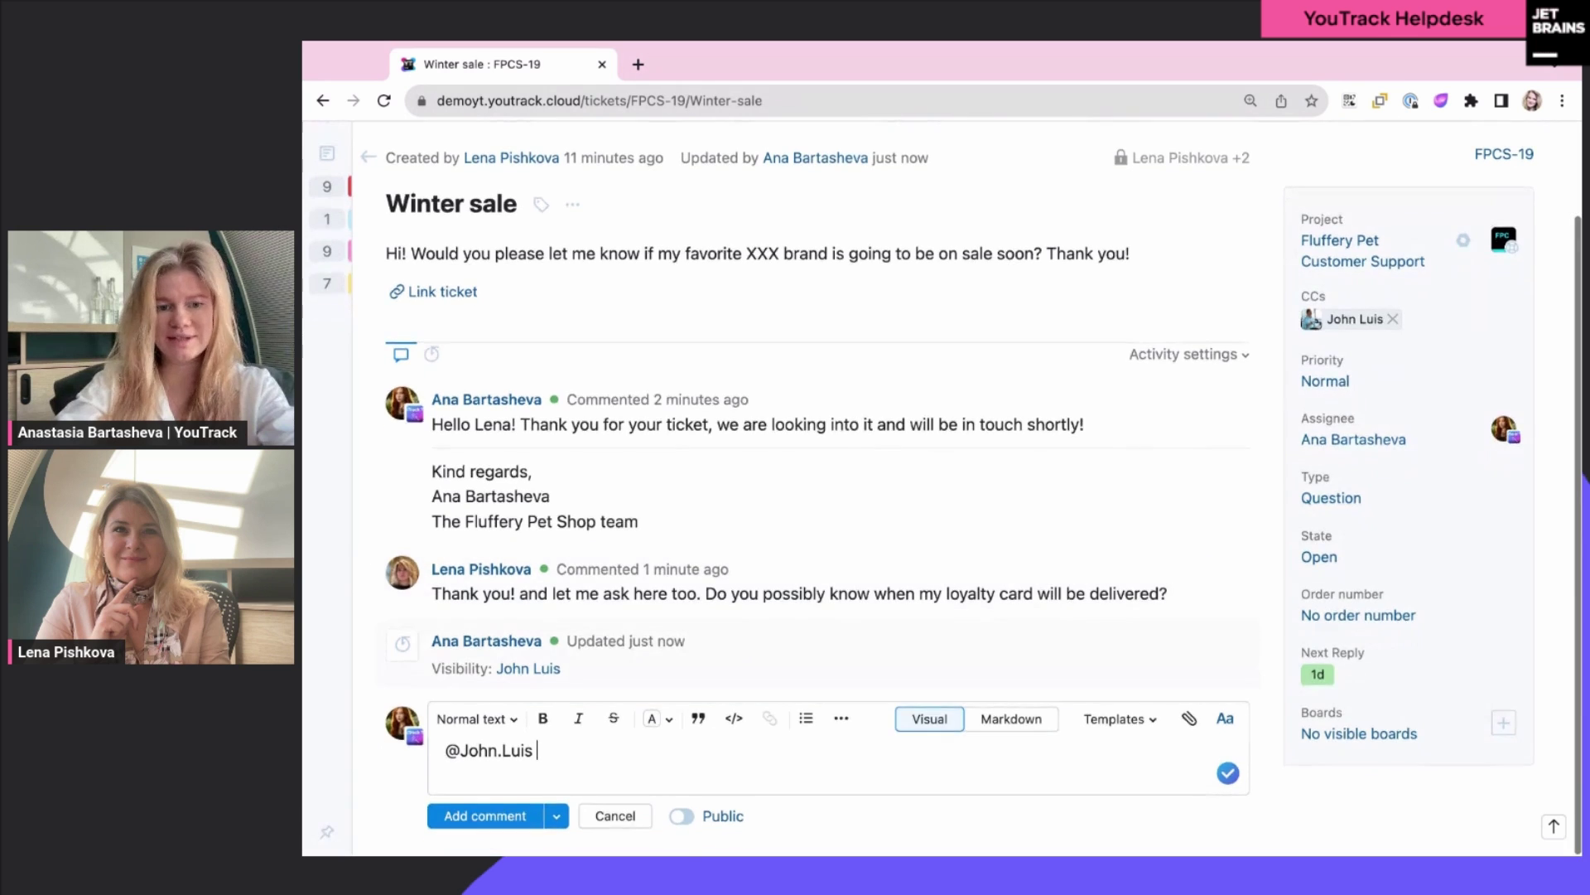
click(680, 818)
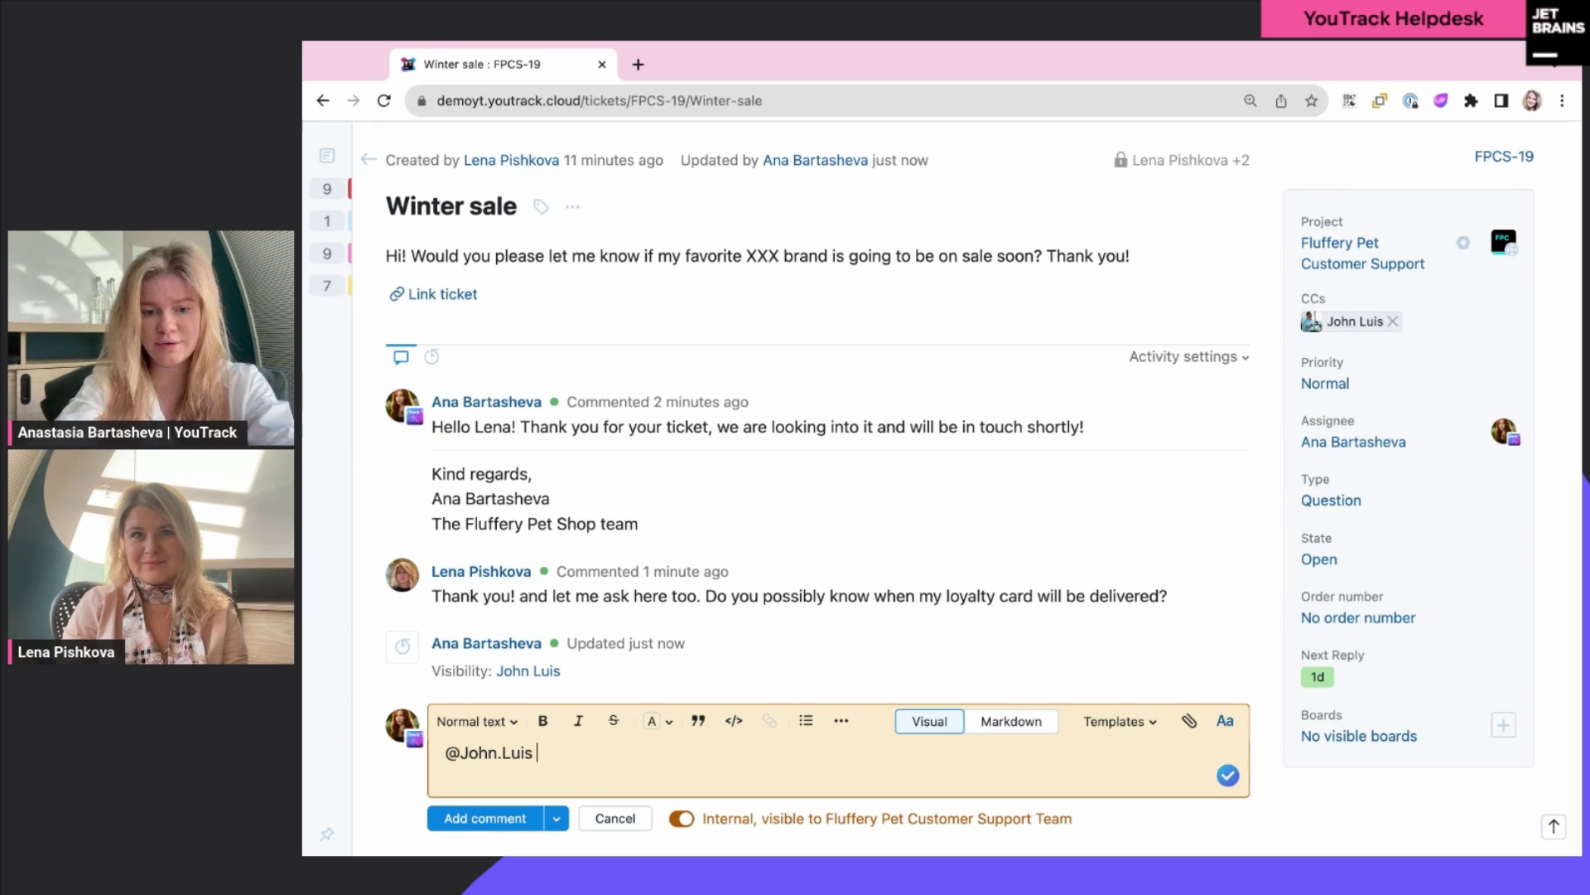
Step: Complete the internal comment with "here is a question about the Winter sale, please check it out." and post it
text(here is)
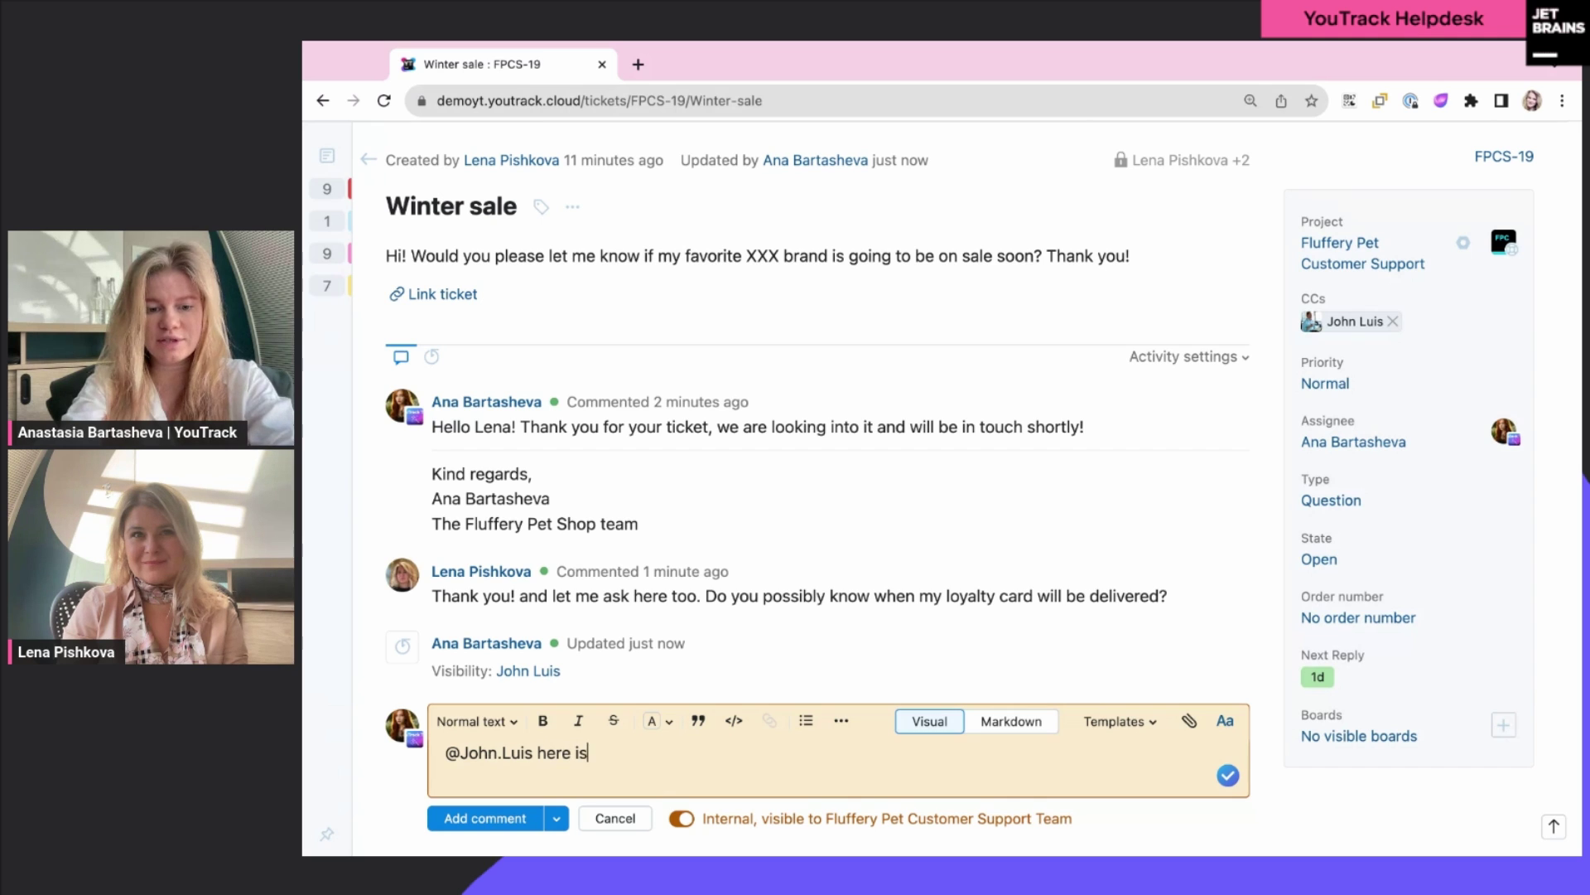
text( a question abo)
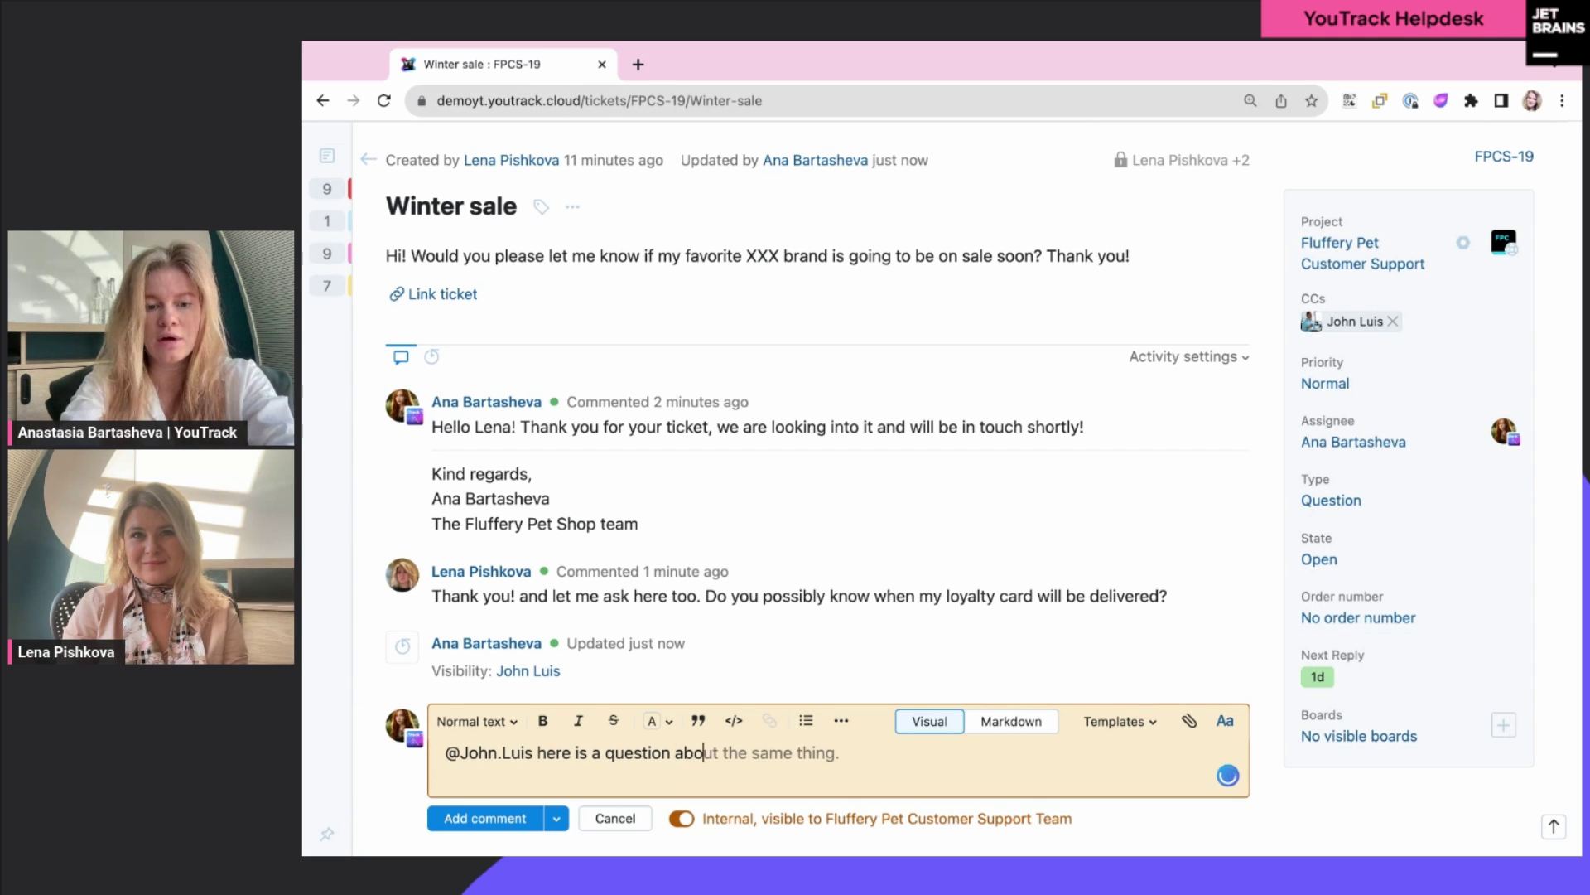
text(ut the W)
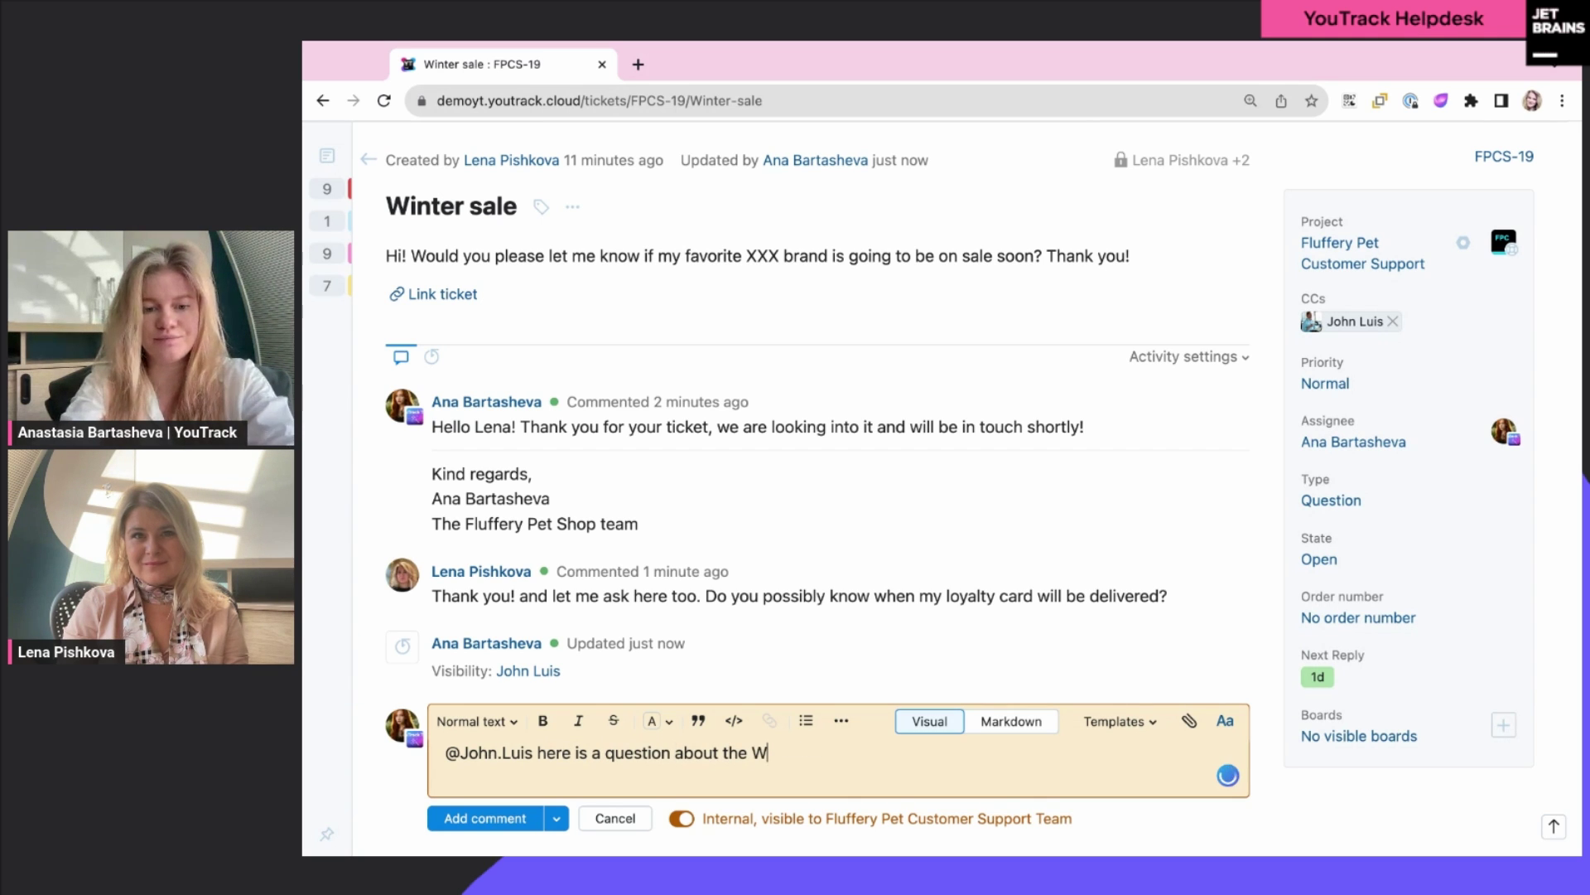
text(inter sale, ple)
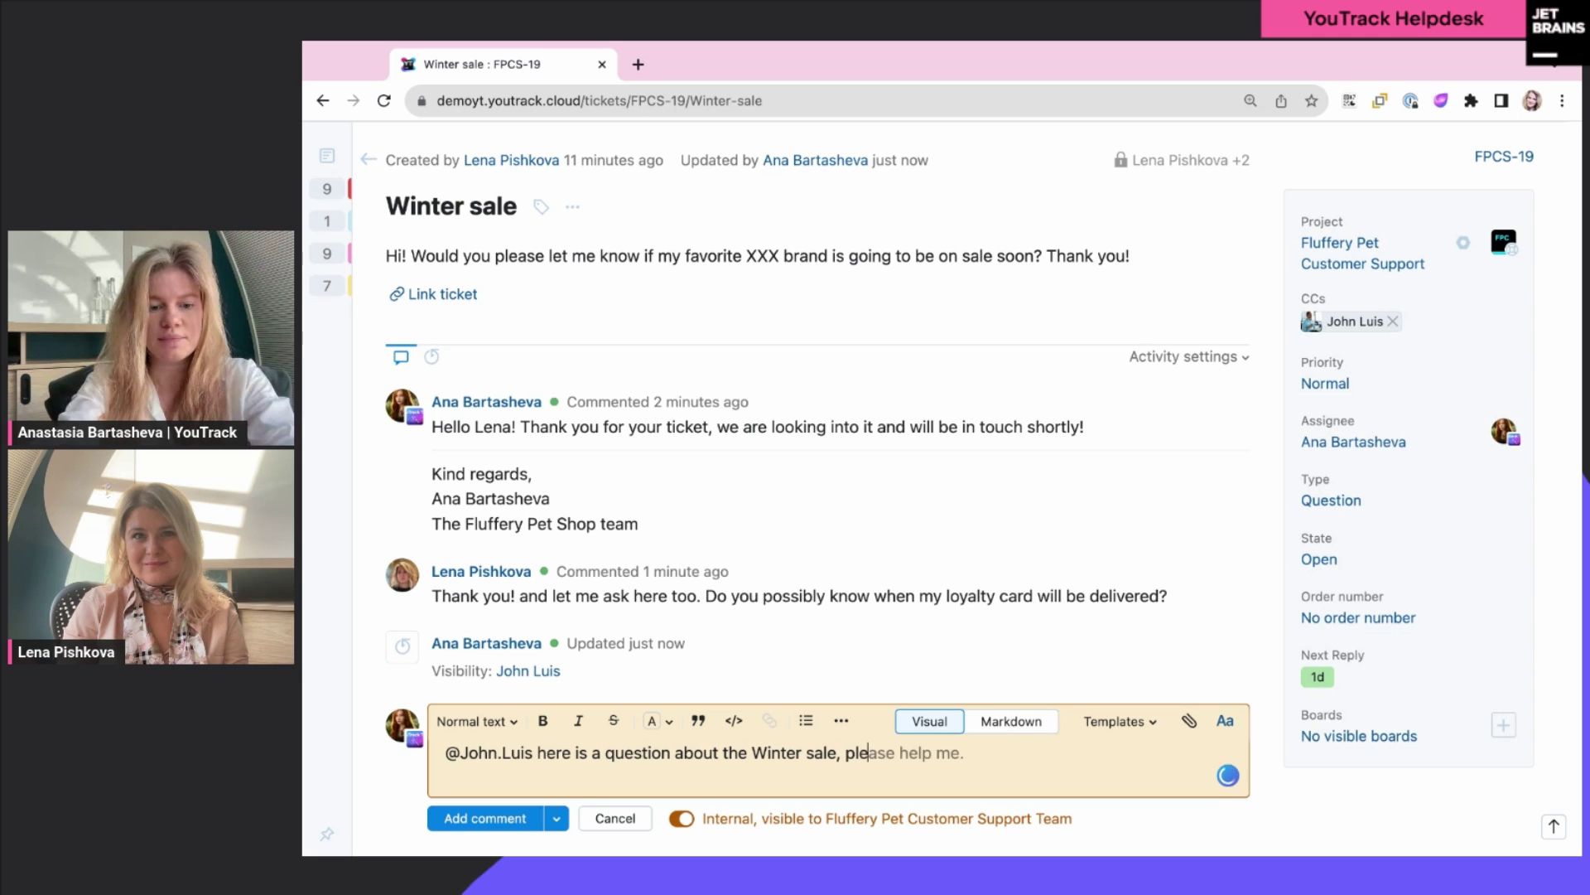
text(ase check it out,)
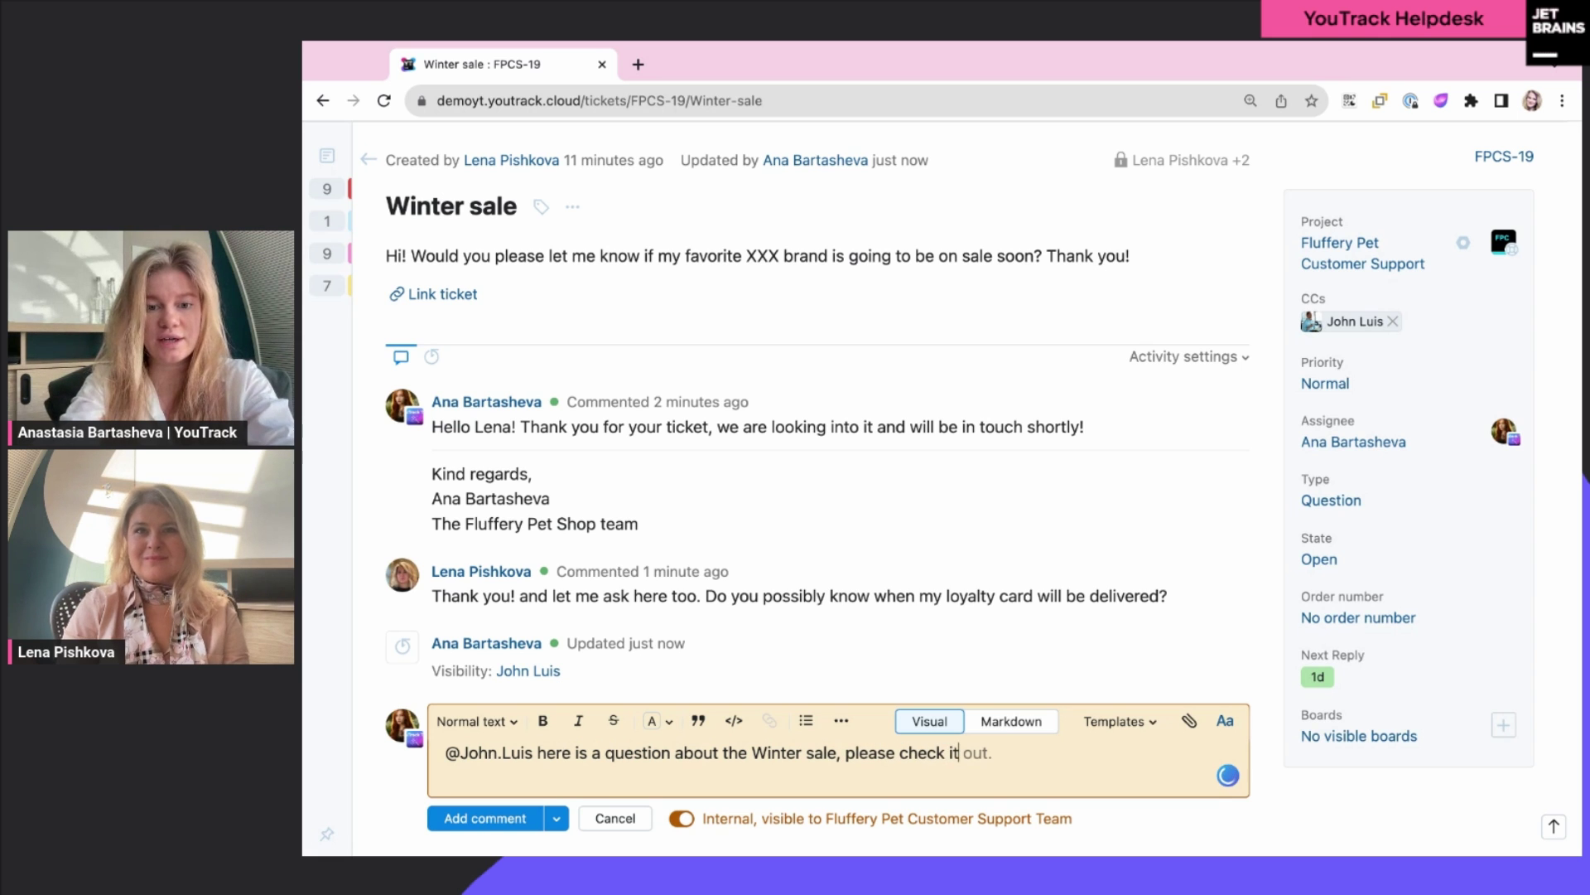
key(BackSpace)
key(BackSpace)
text(.)
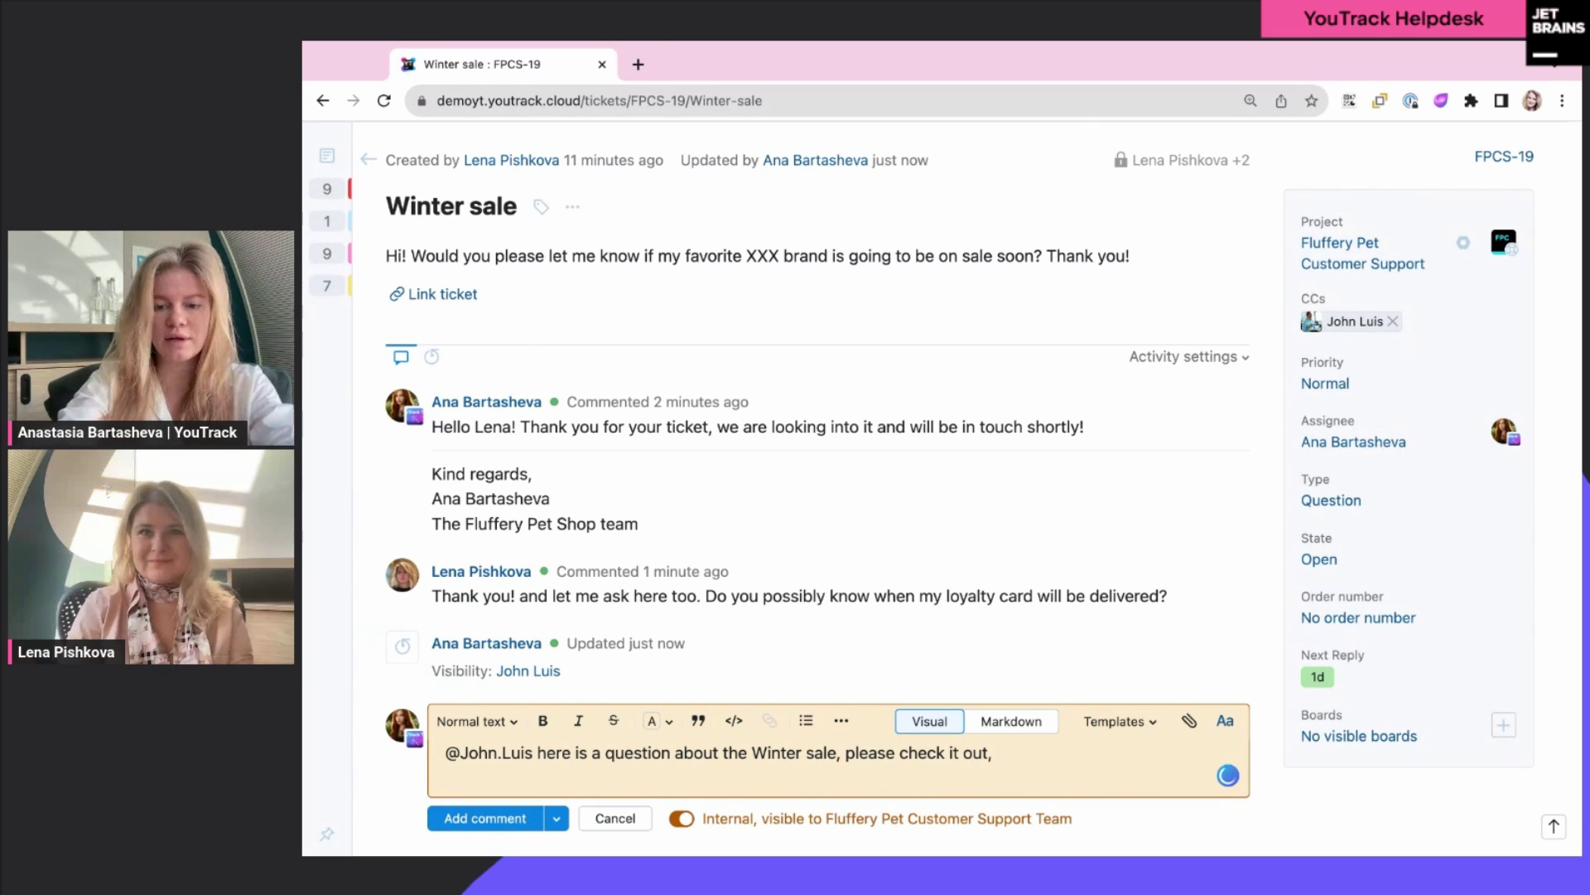
click(485, 819)
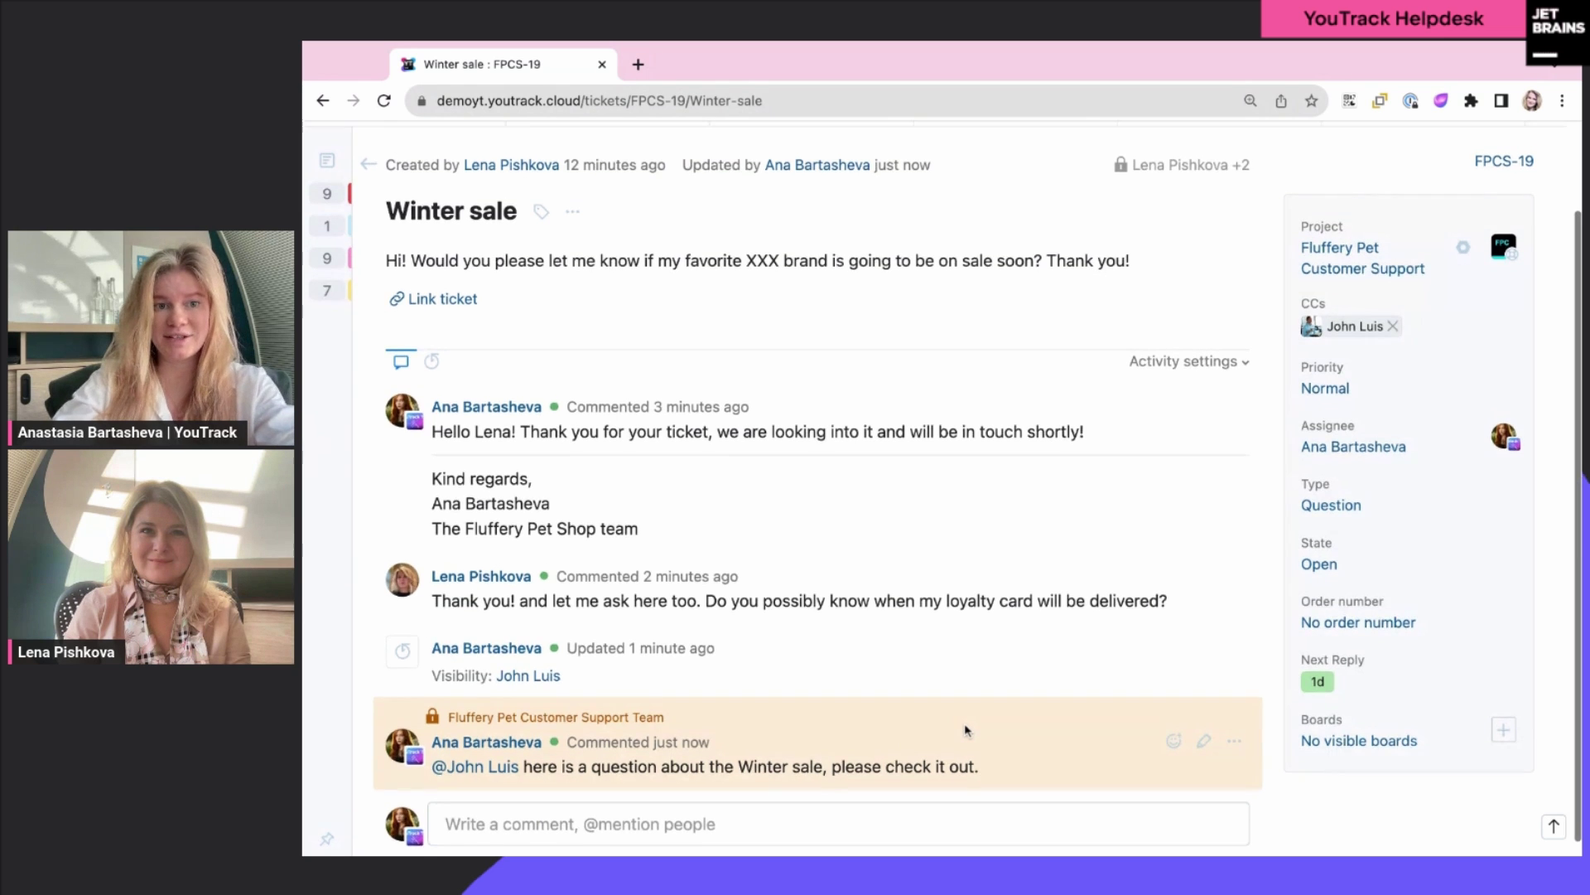
scroll(966, 730, up, 2)
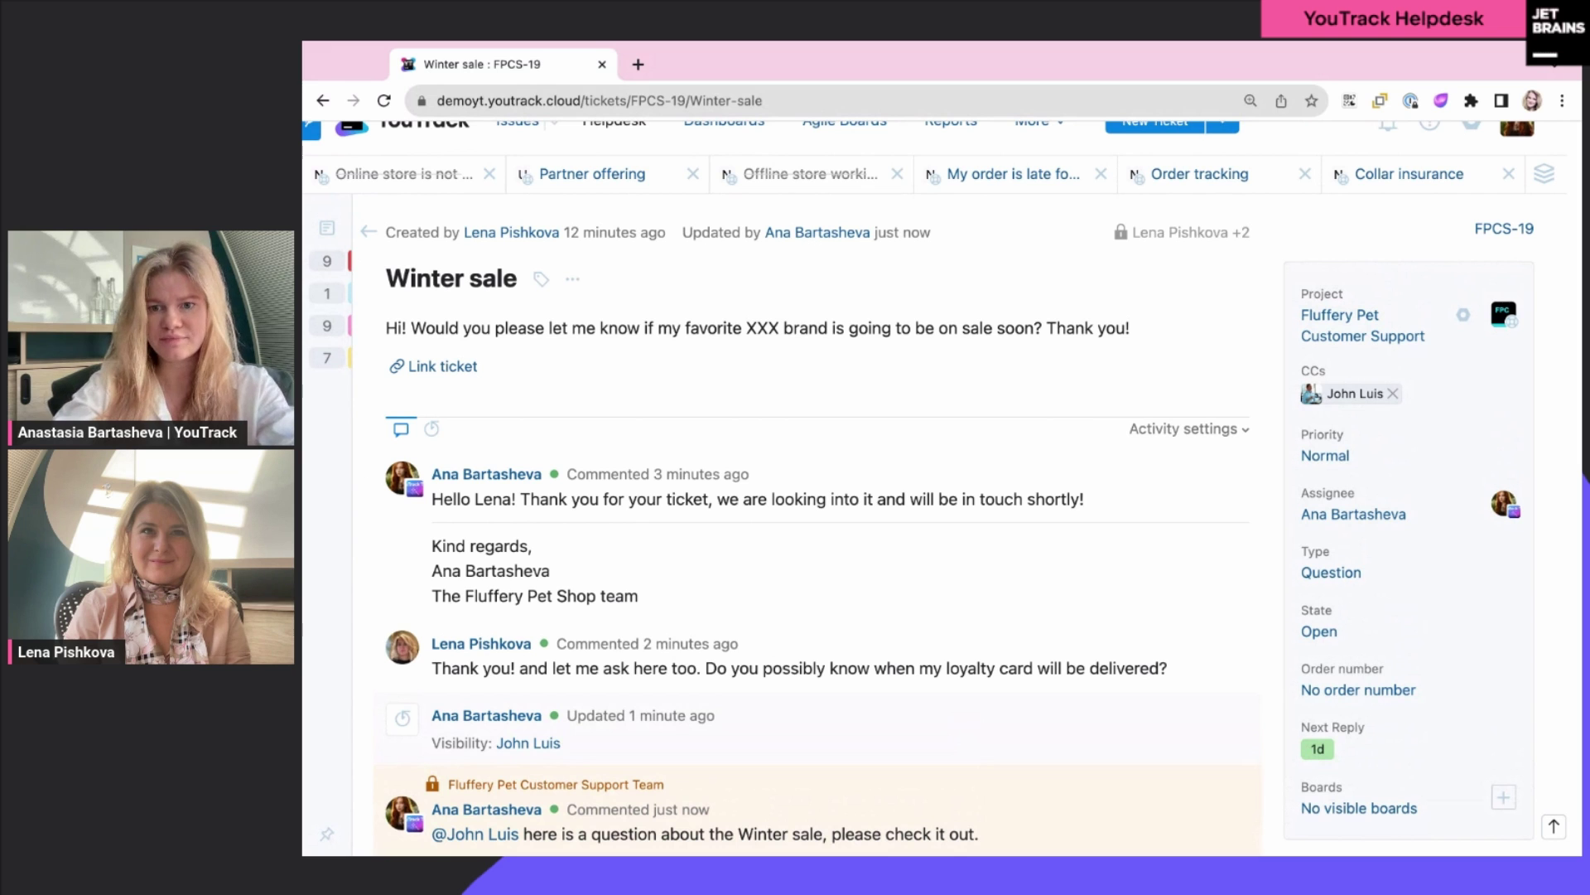
scroll(817, 787, down, 1)
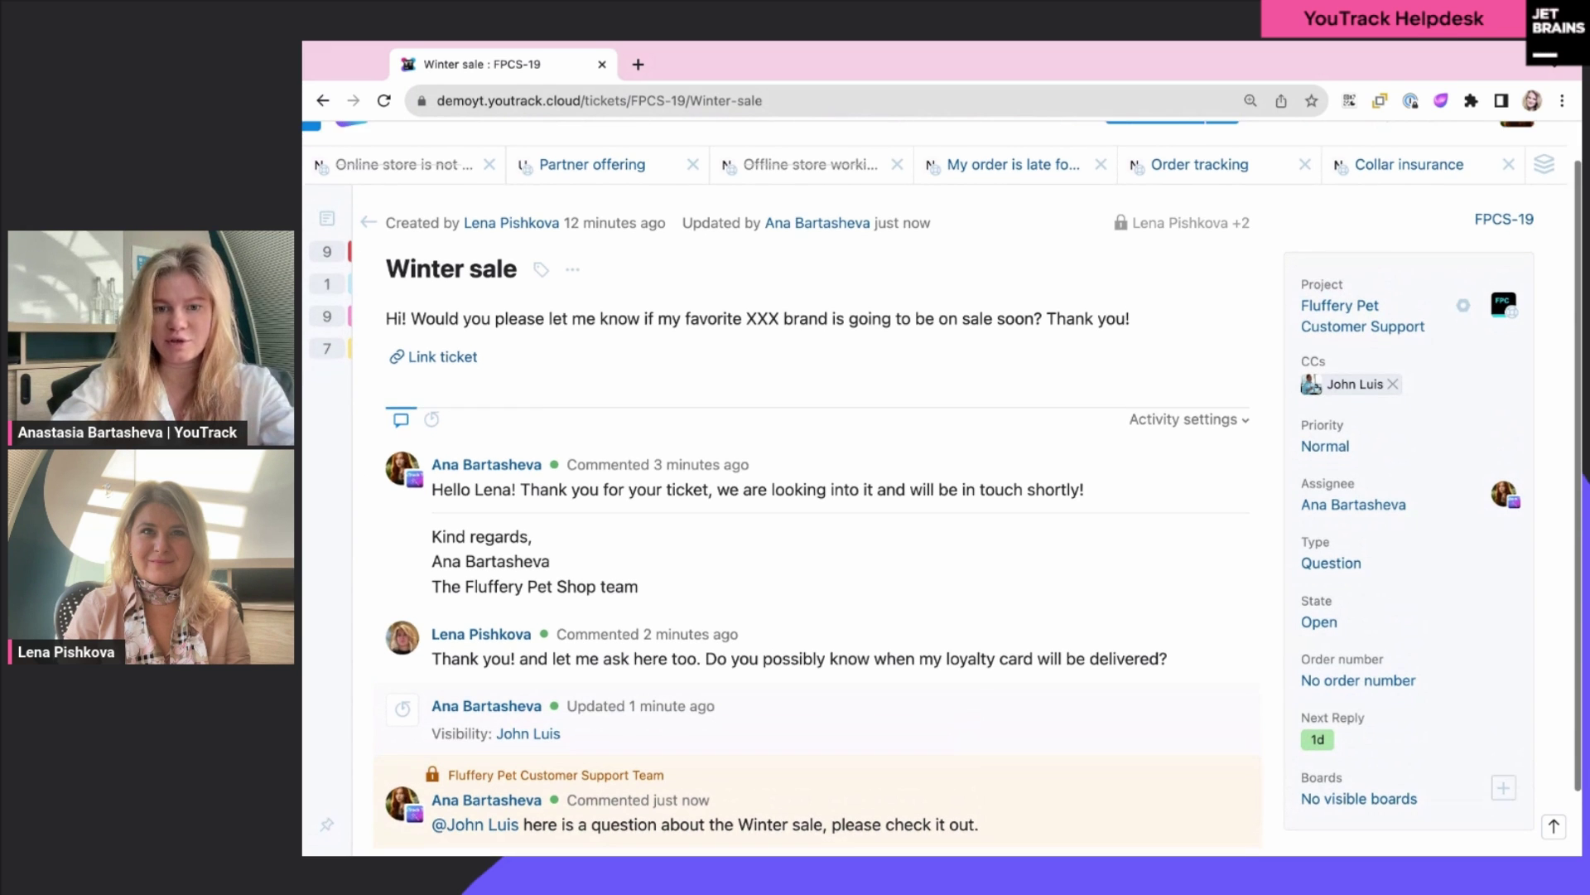
scroll(817, 746, up, 1)
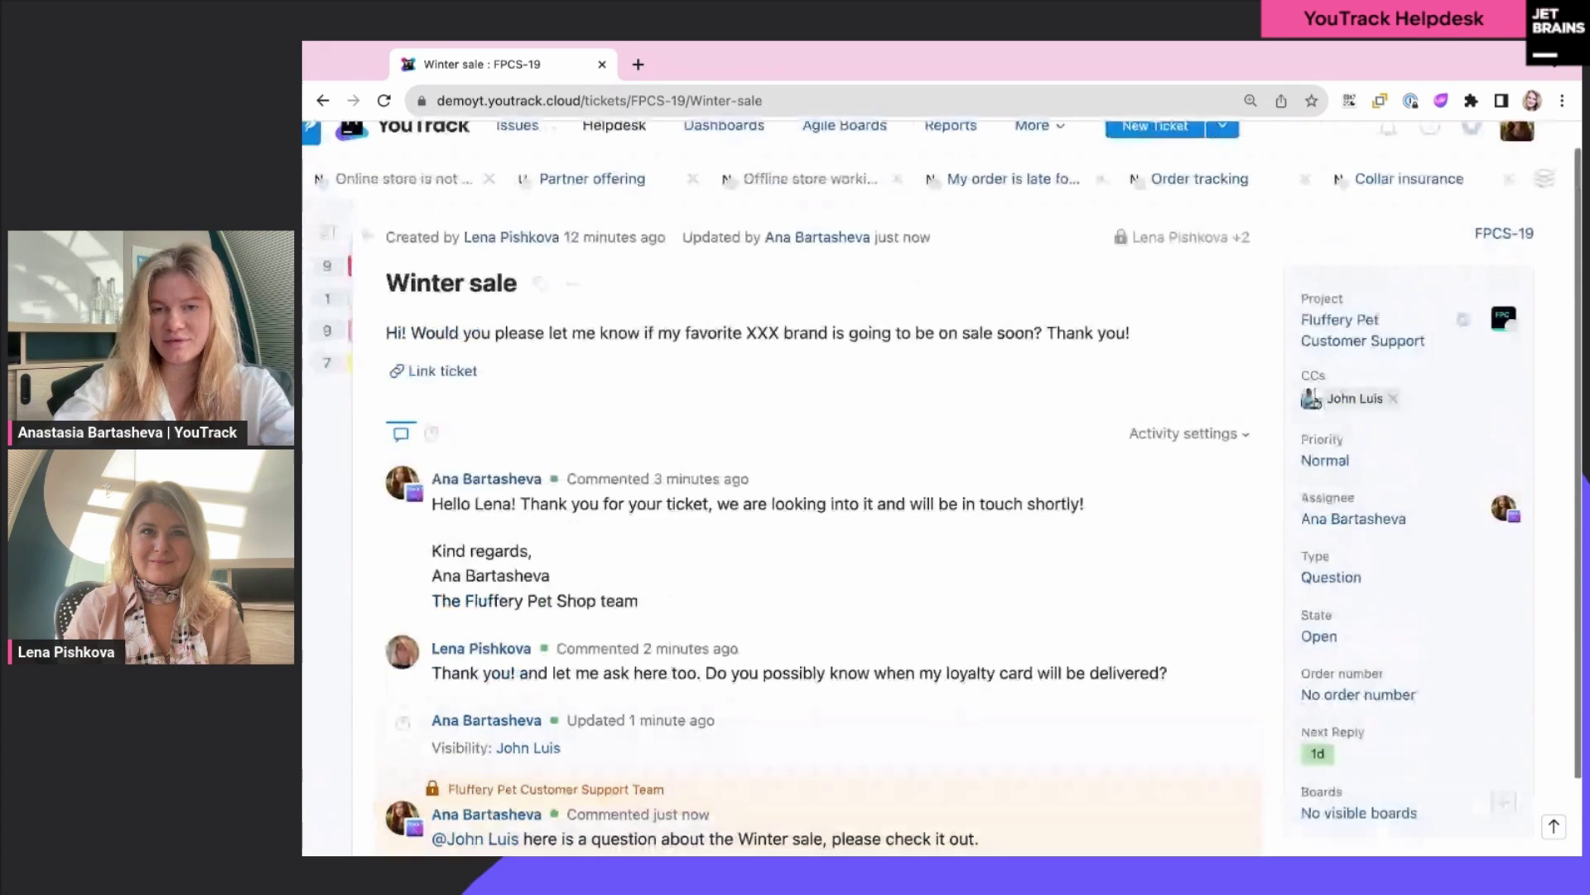
mouse_move(1203, 244)
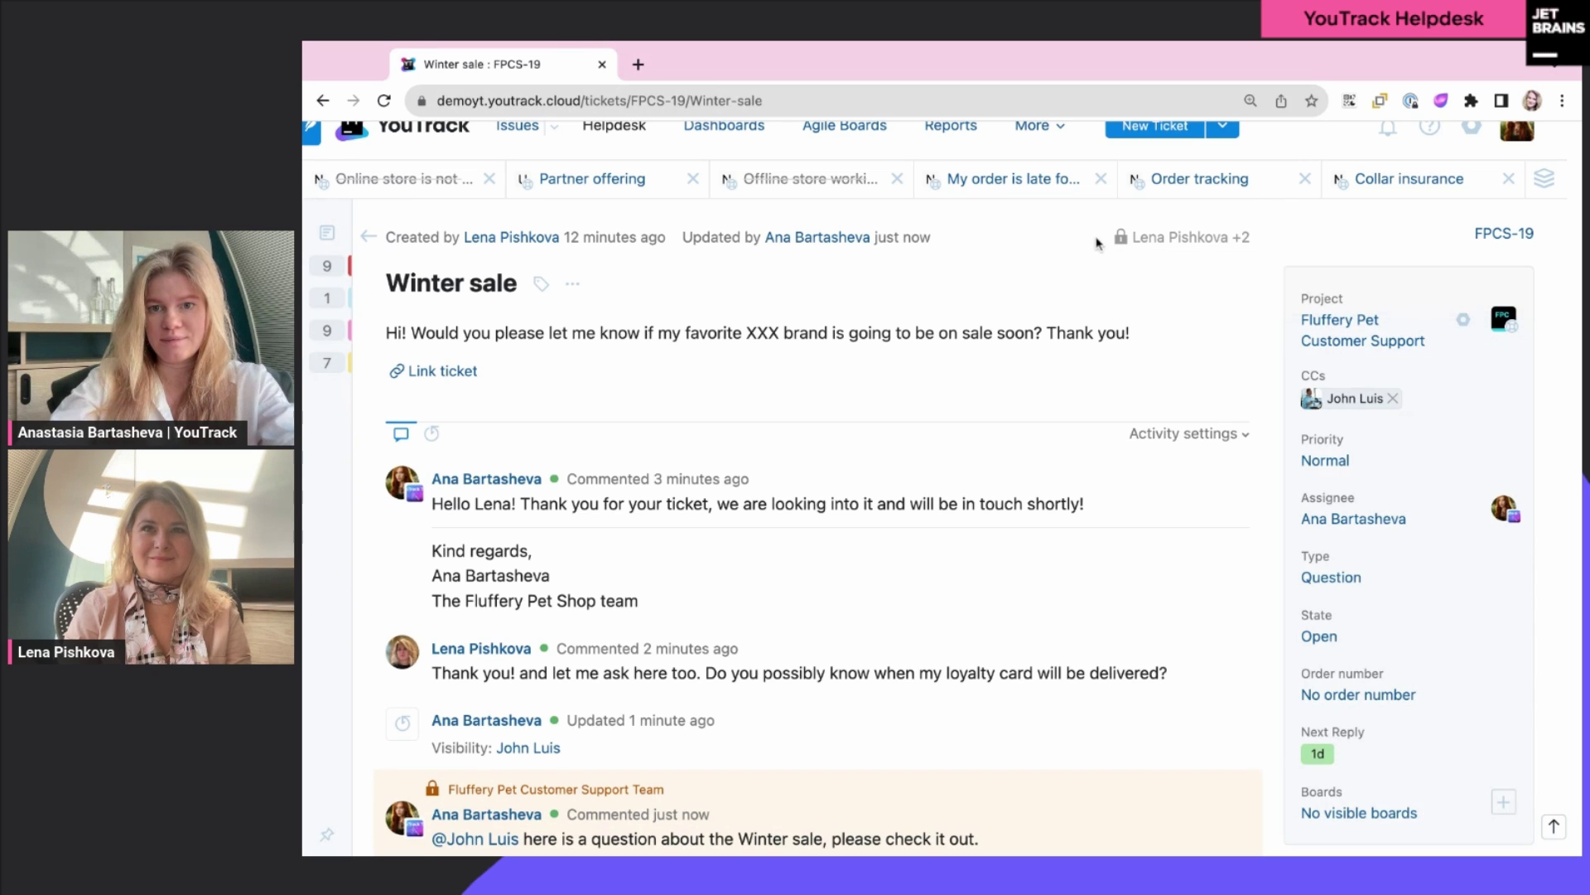
scroll(1034, 356, down, 2)
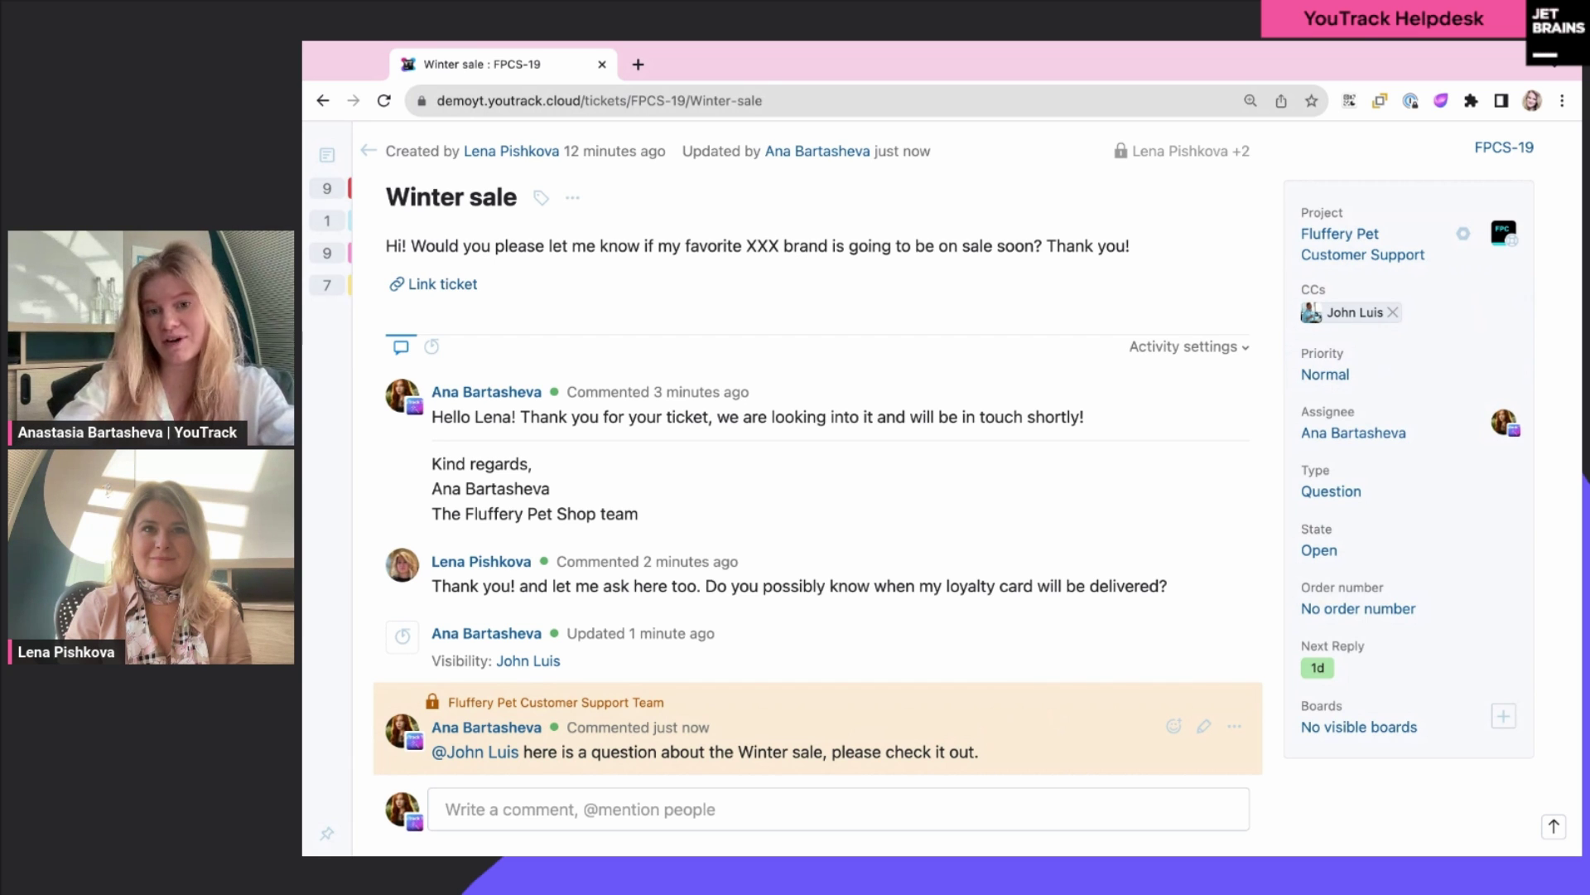
scroll(1019, 663, up, 2)
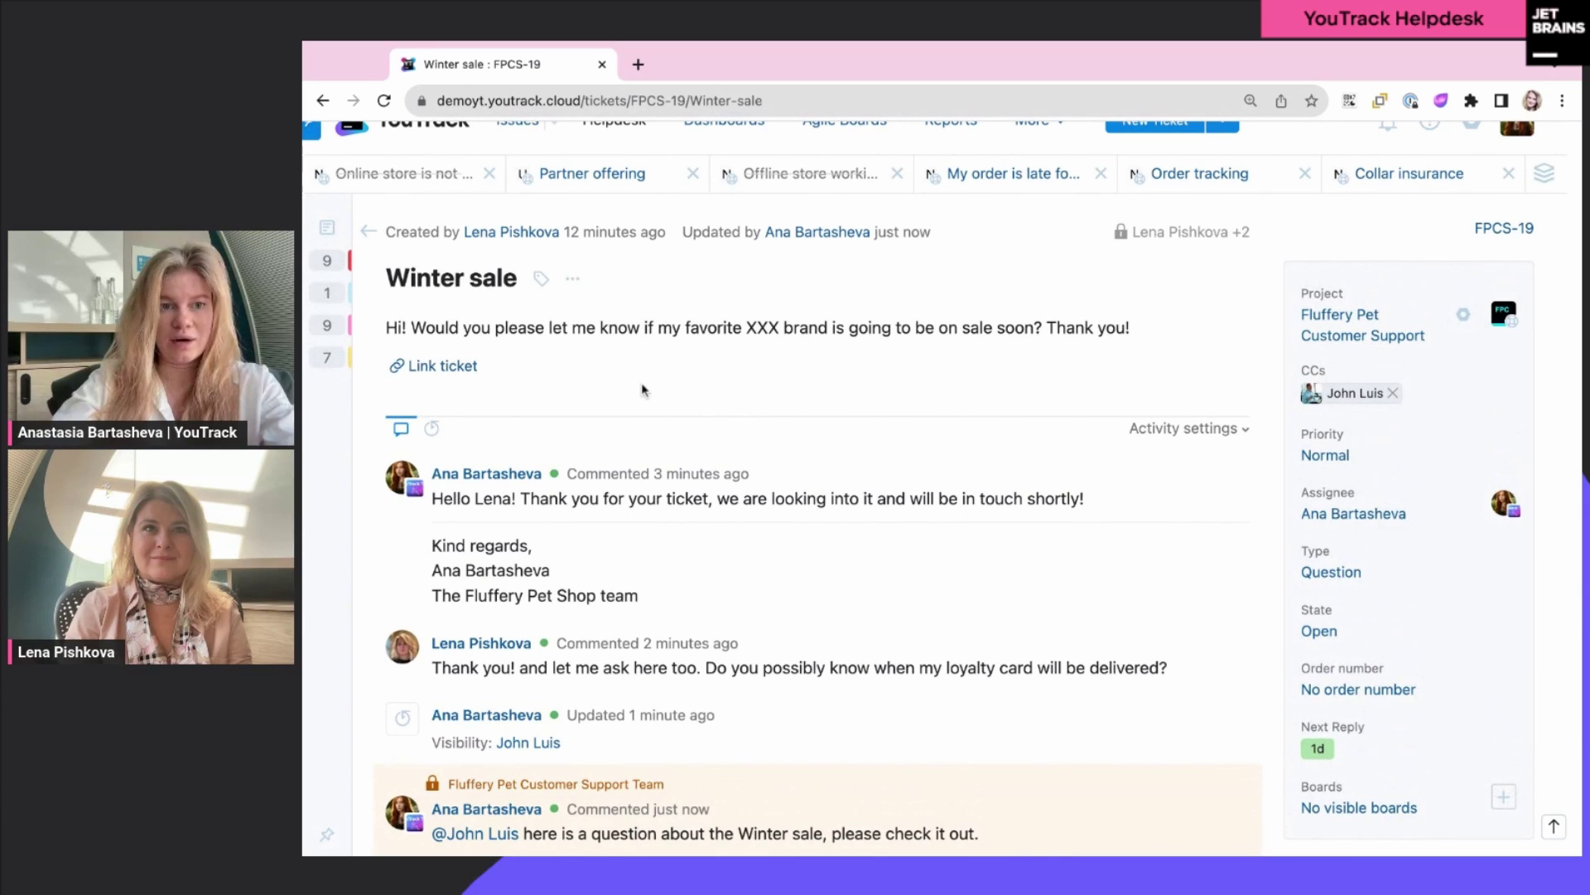
Step: Search for "winter sale" and link the ticket as "relates to" MKT-283, Winter Sale campaign for the Fluffery Pet shop
click(446, 370)
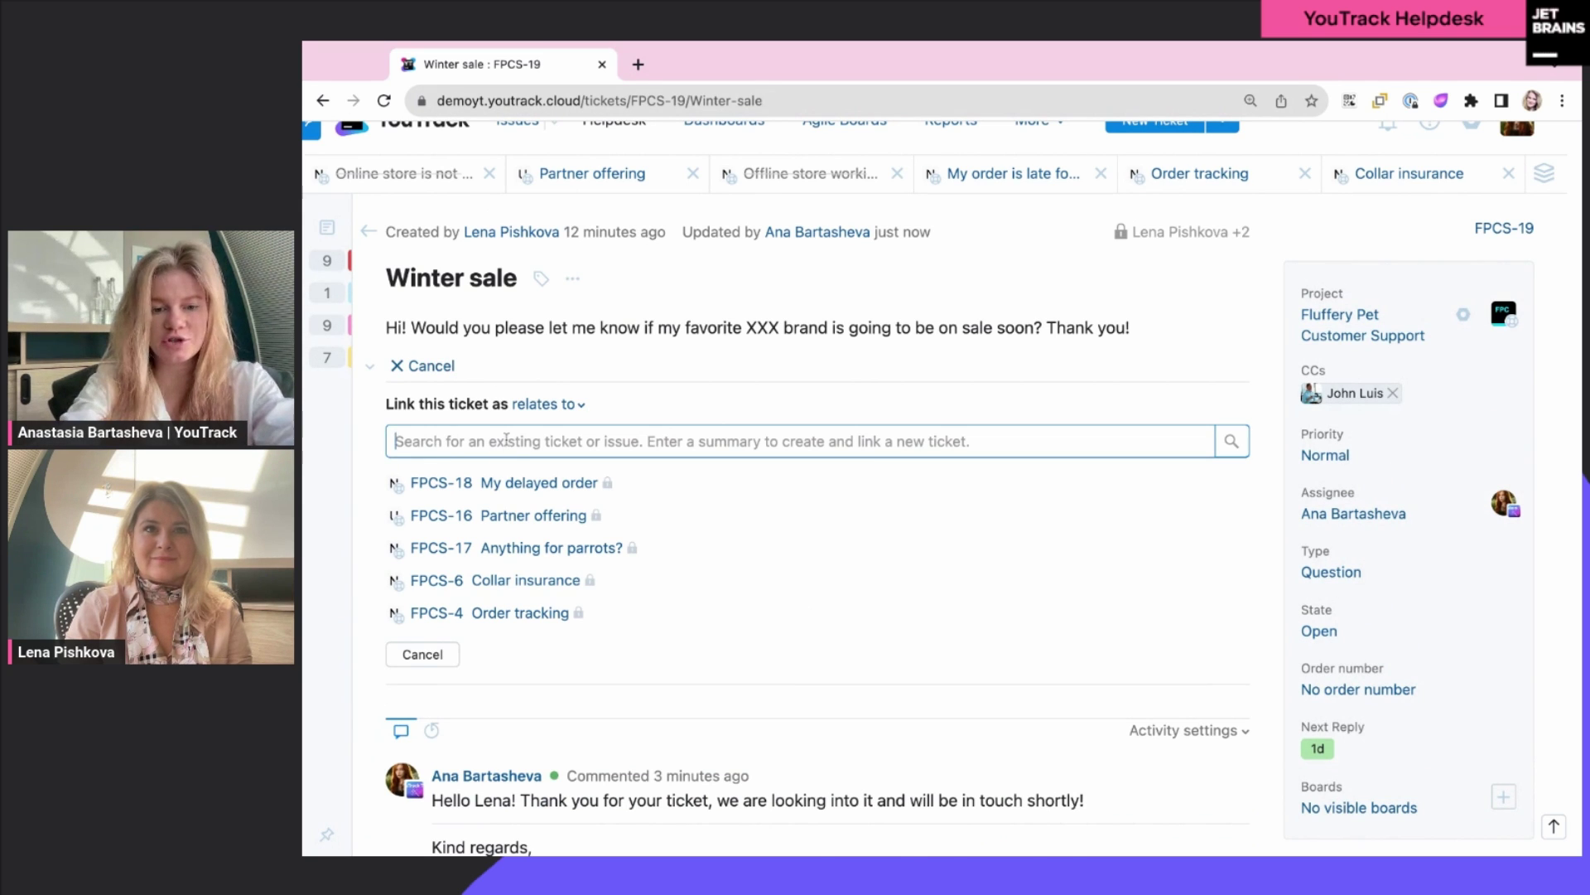
text(winter sale)
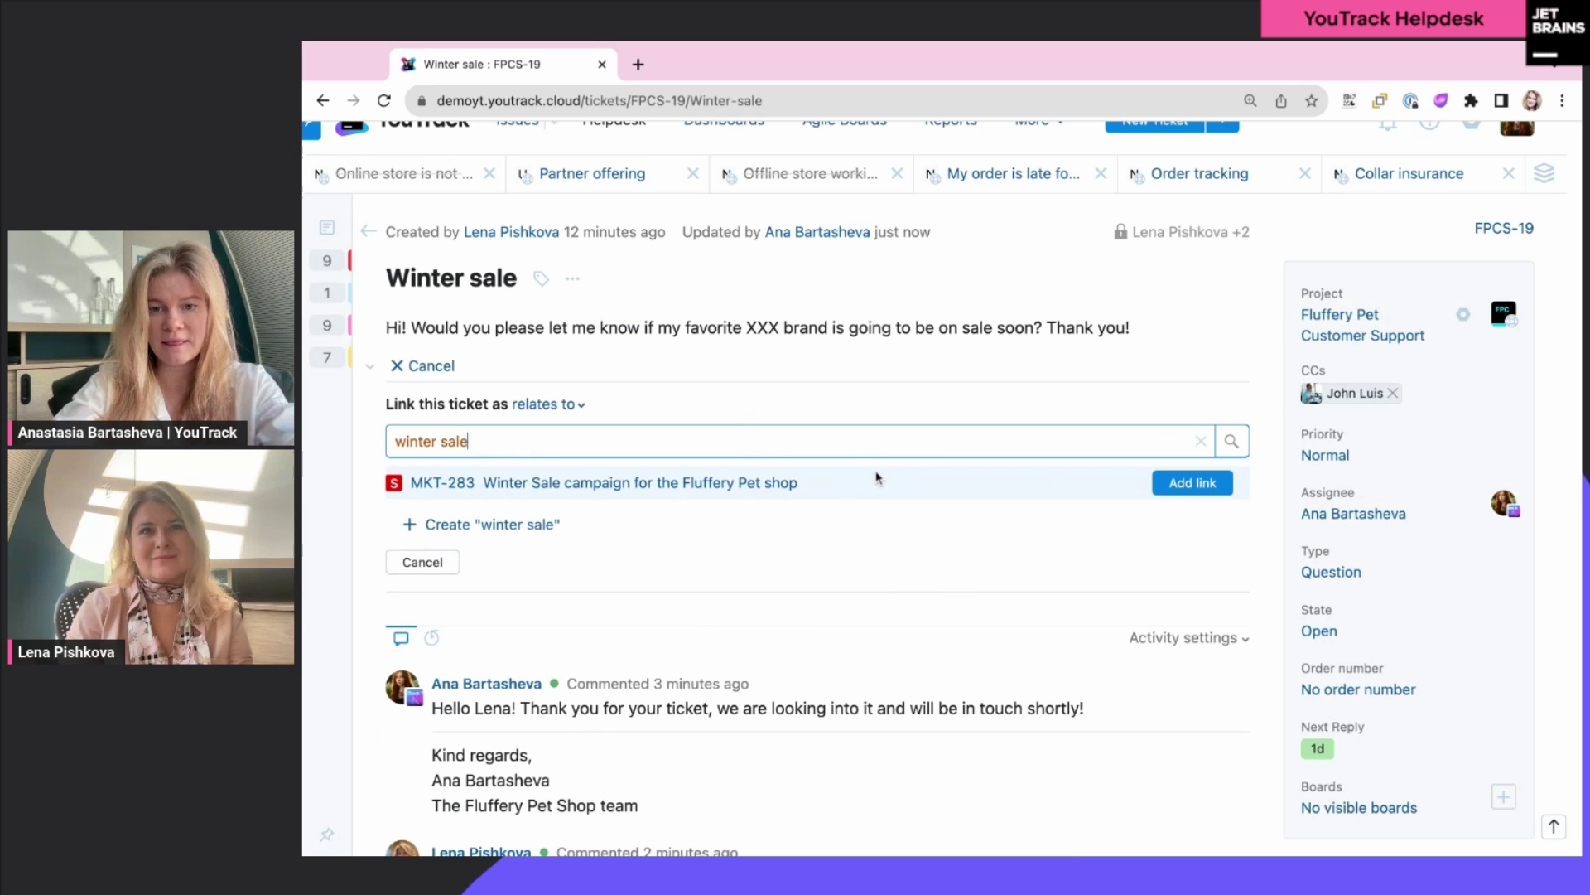
click(1193, 482)
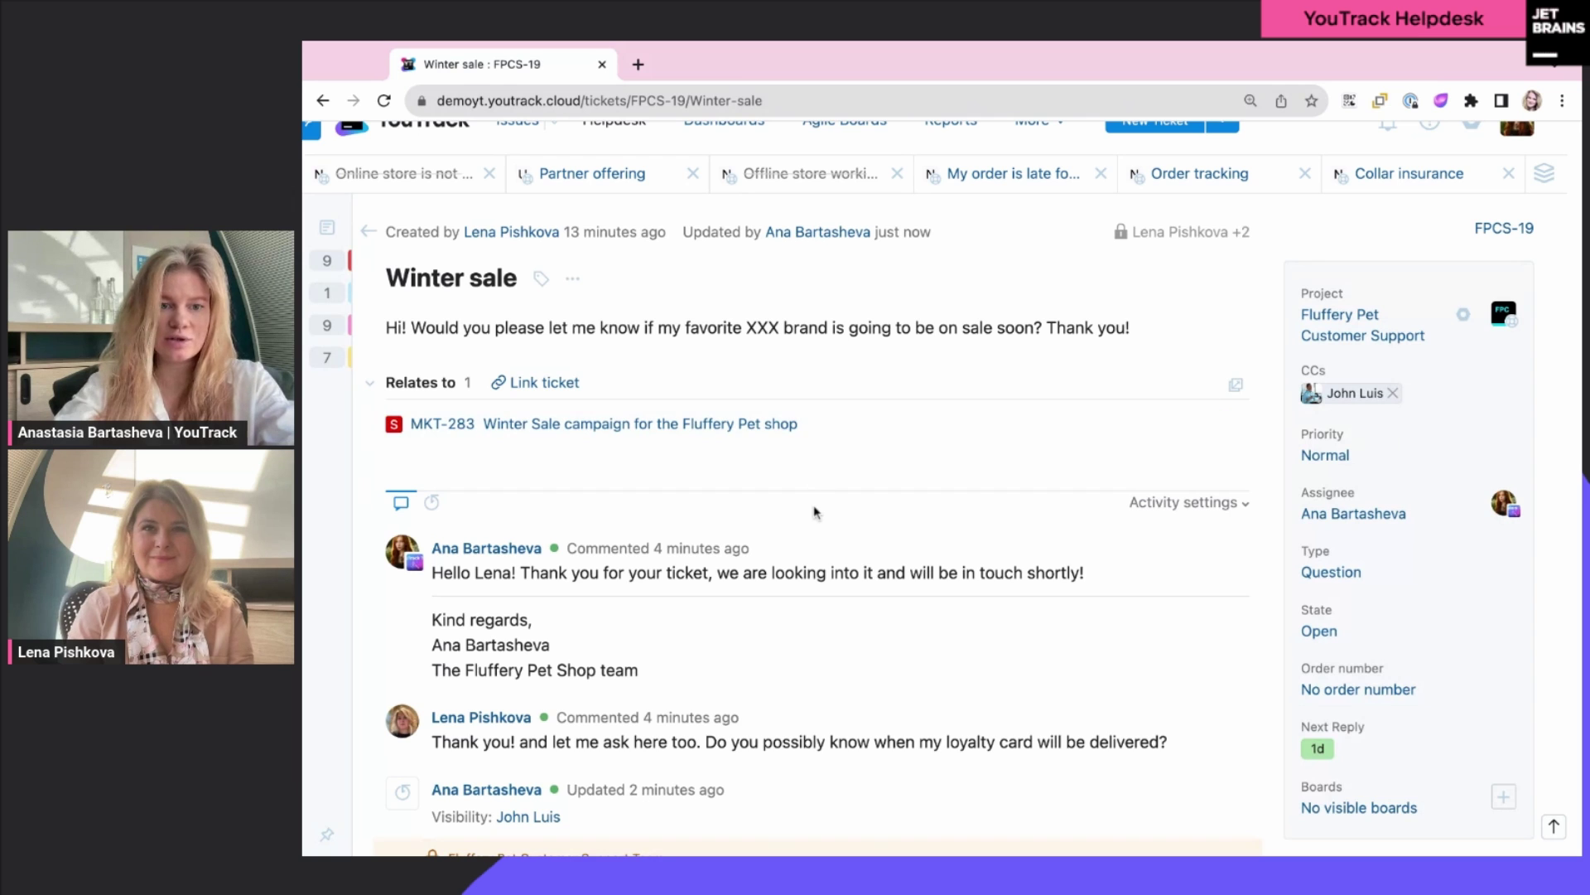
Step: Review the Winter sale ticket's related issue, public comments and internal team comment
scroll(815, 512, down, 2)
scroll(815, 512, down, 2)
scroll(815, 512, up, 5)
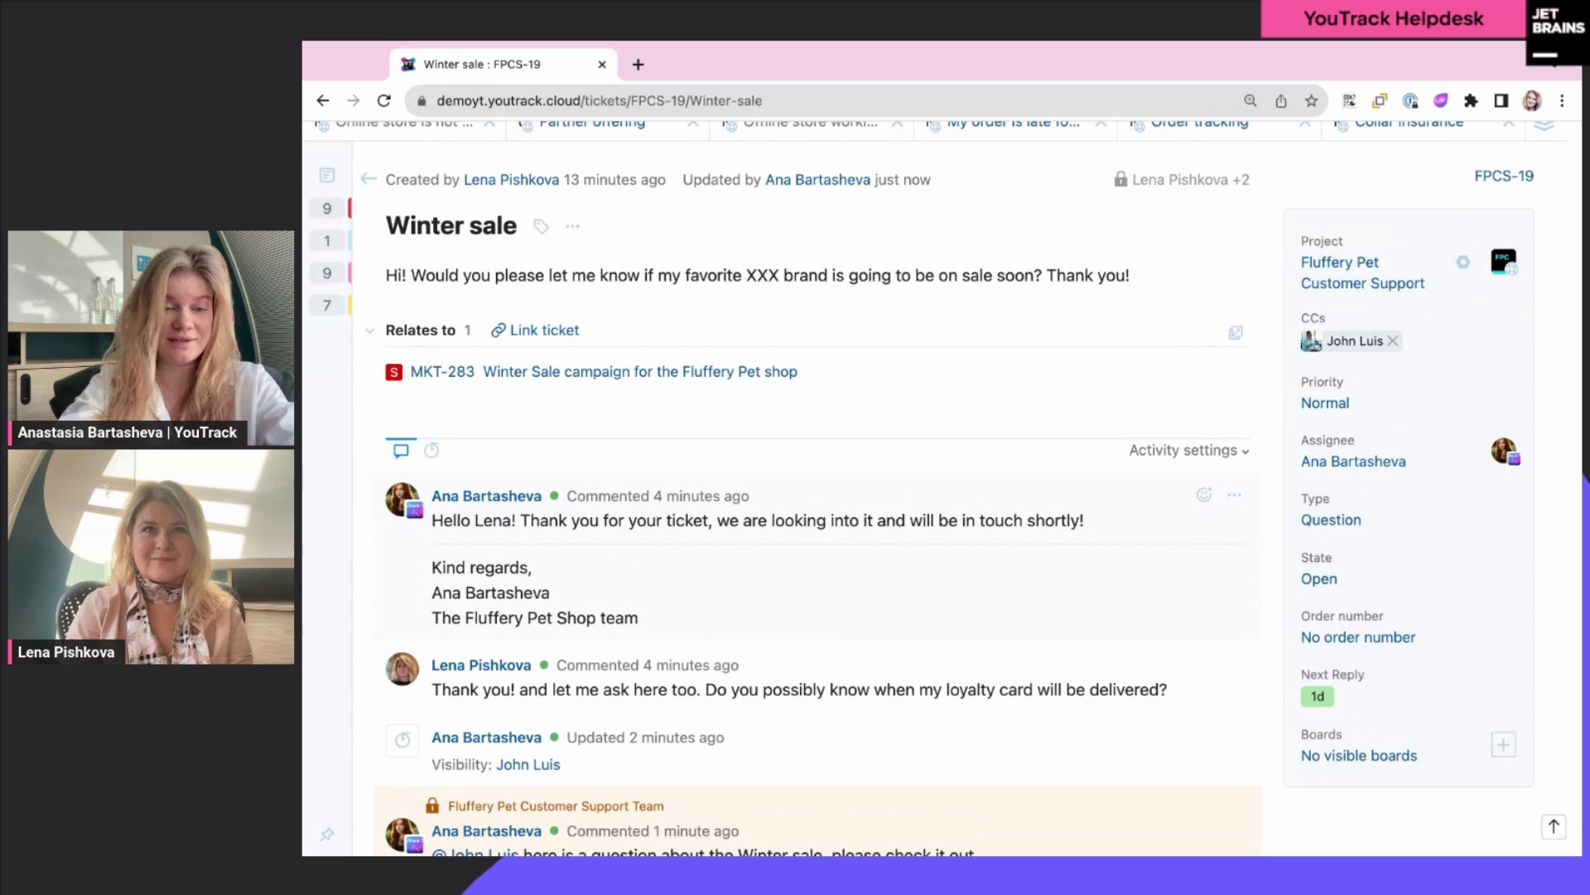
scroll(815, 512, down, 3)
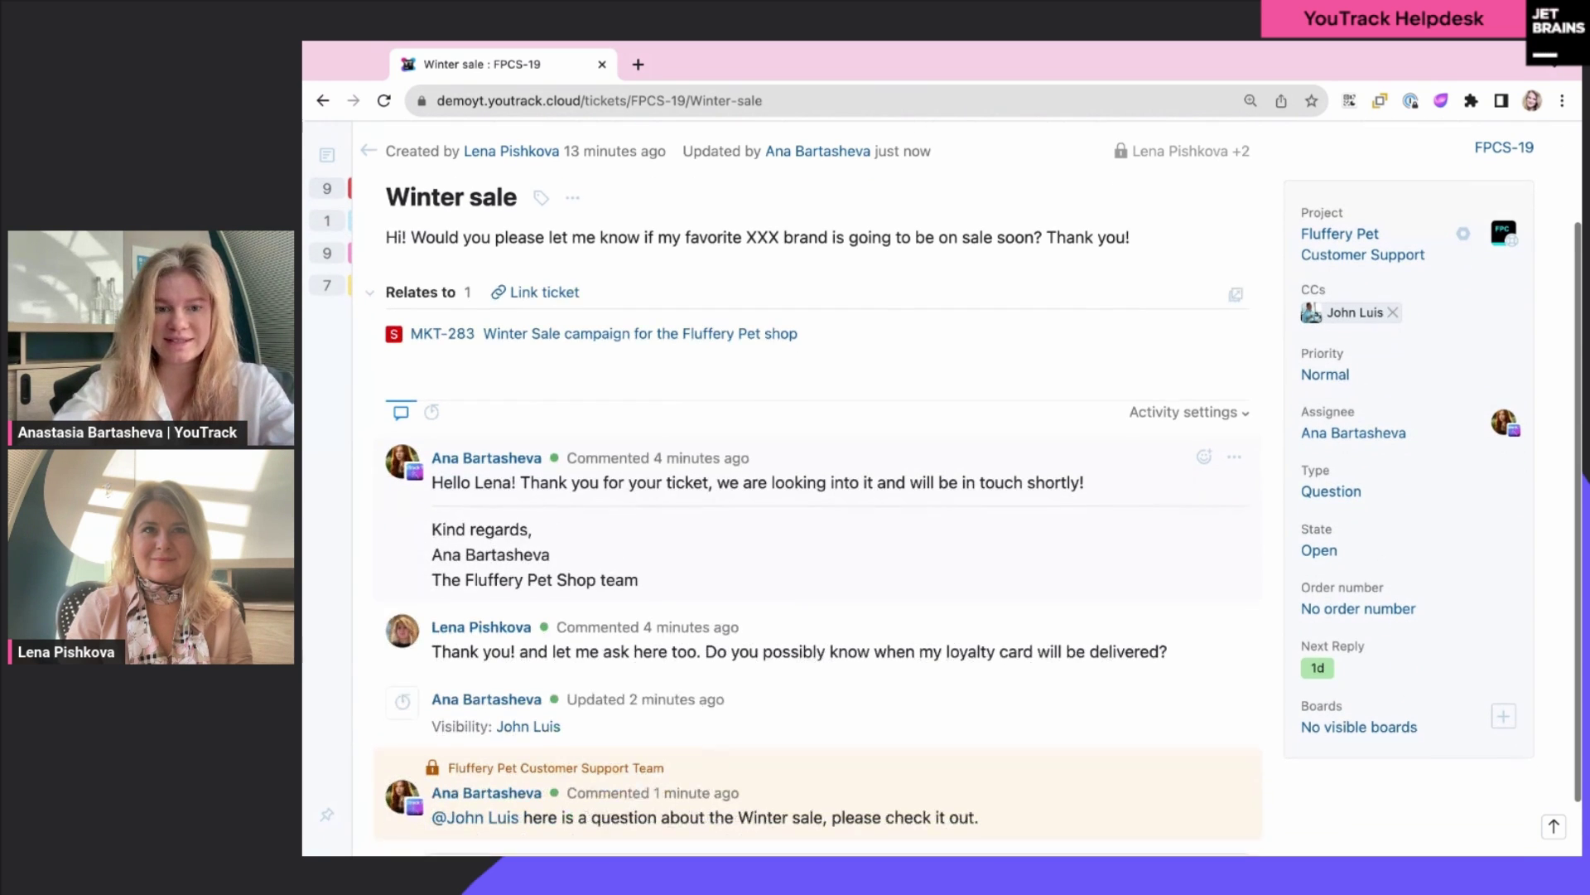
scroll(815, 512, up, 1)
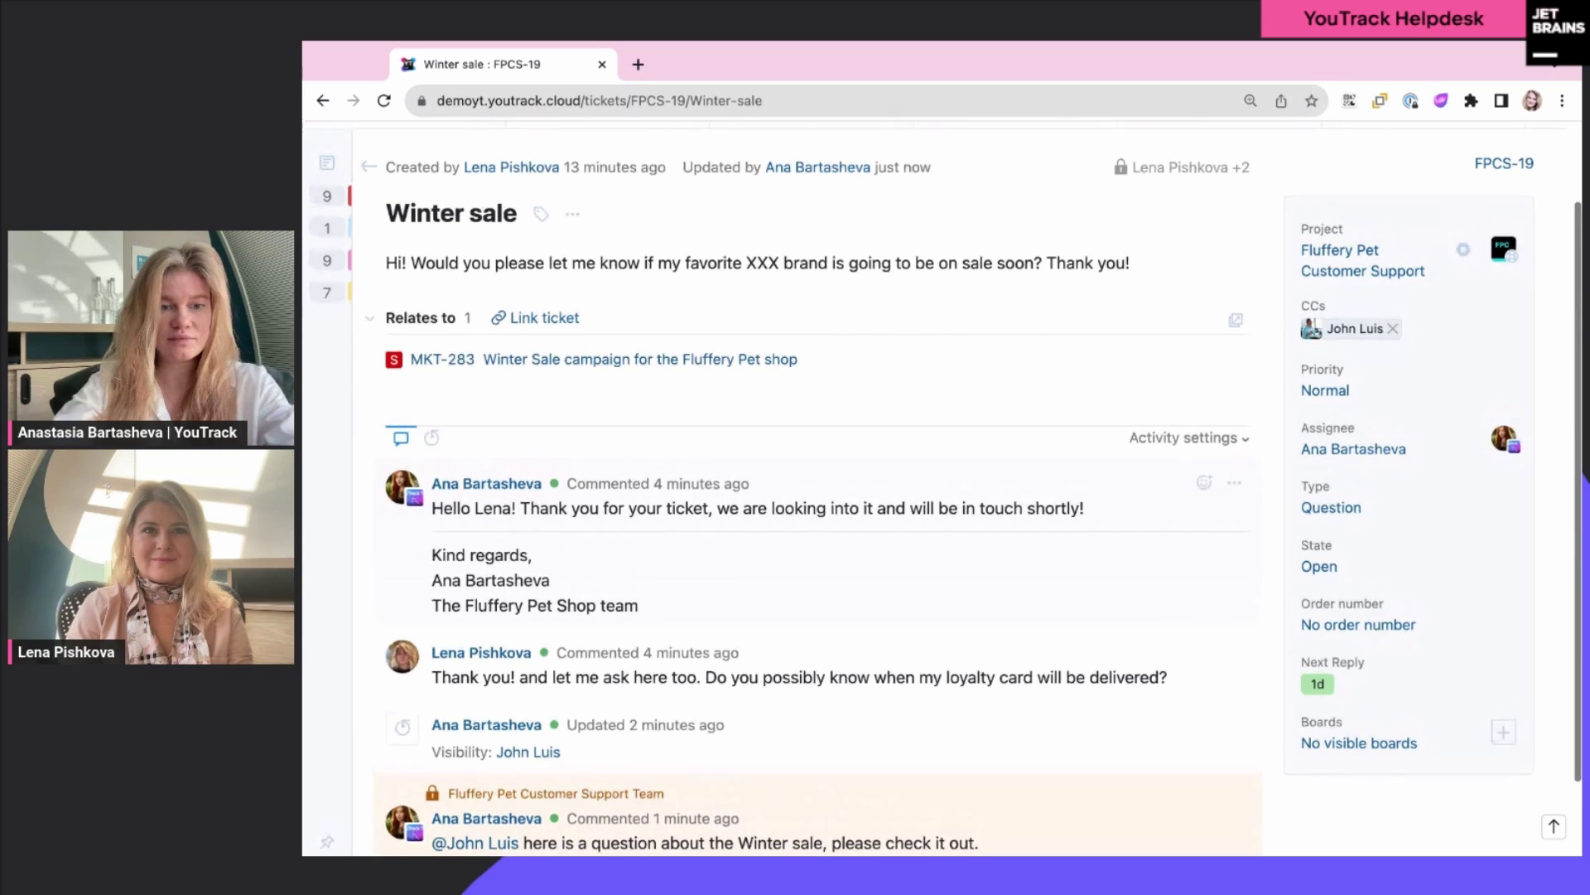
scroll(815, 512, down, 1)
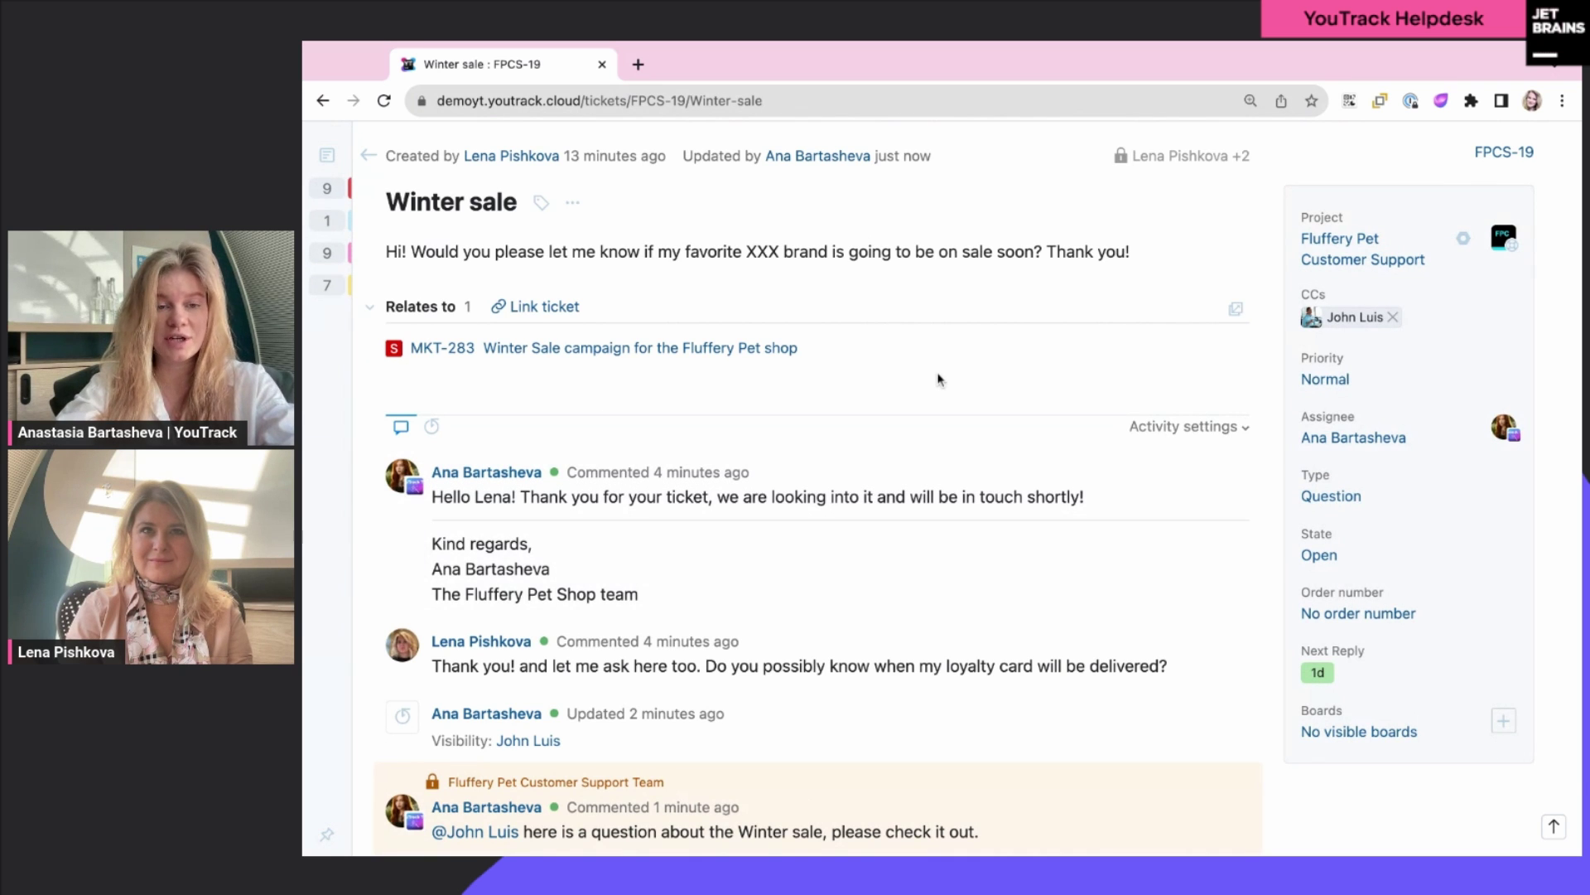
scroll(938, 379, up, 2)
mouse_move(801, 412)
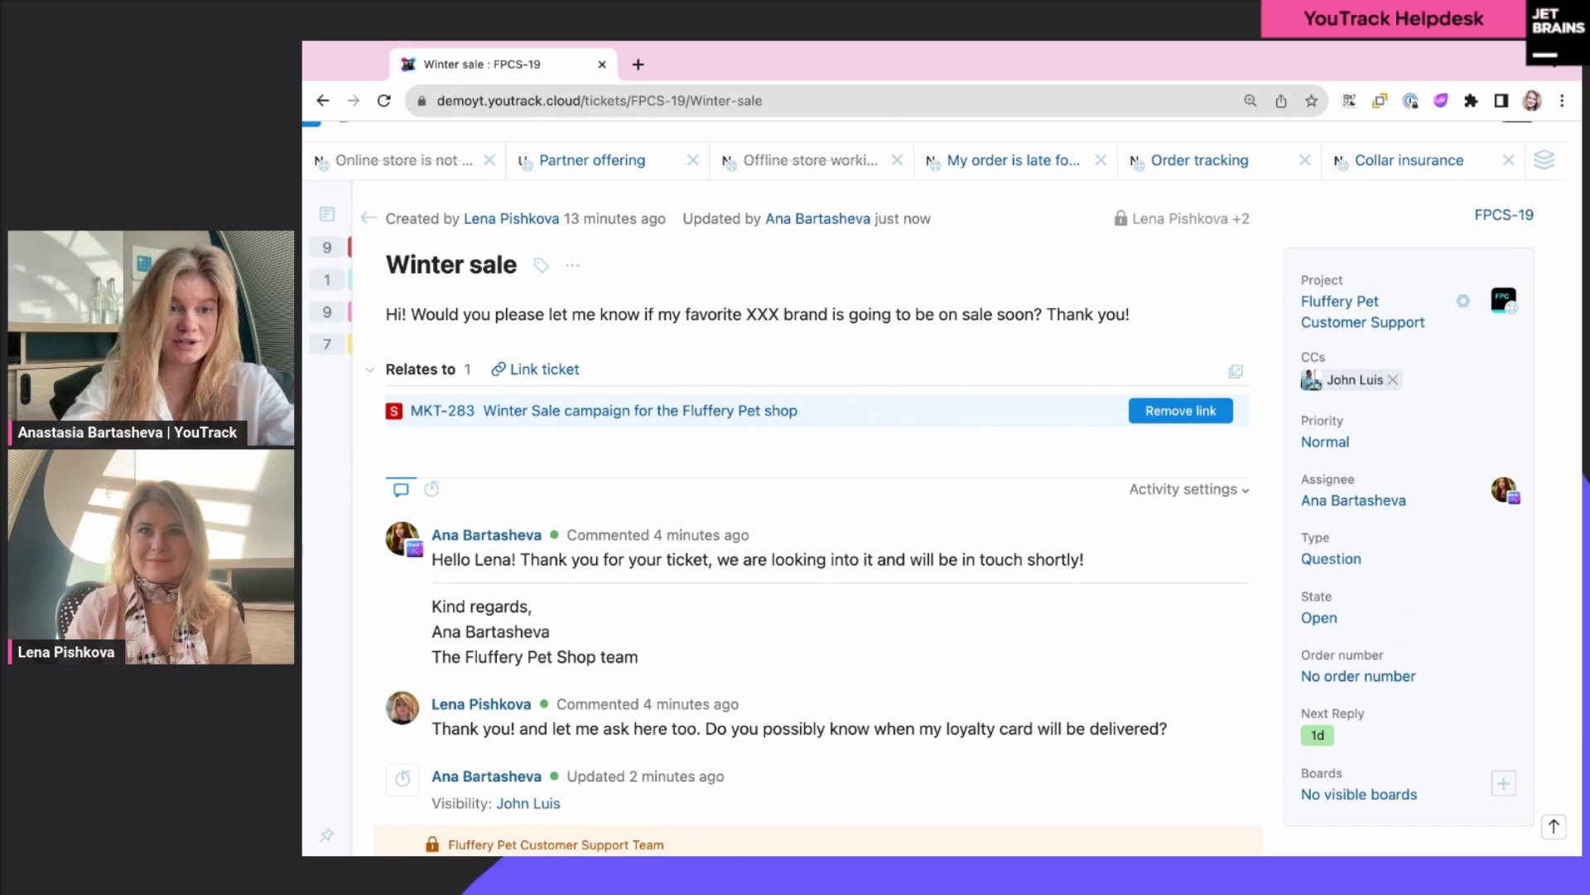
scroll(942, 486, down, 3)
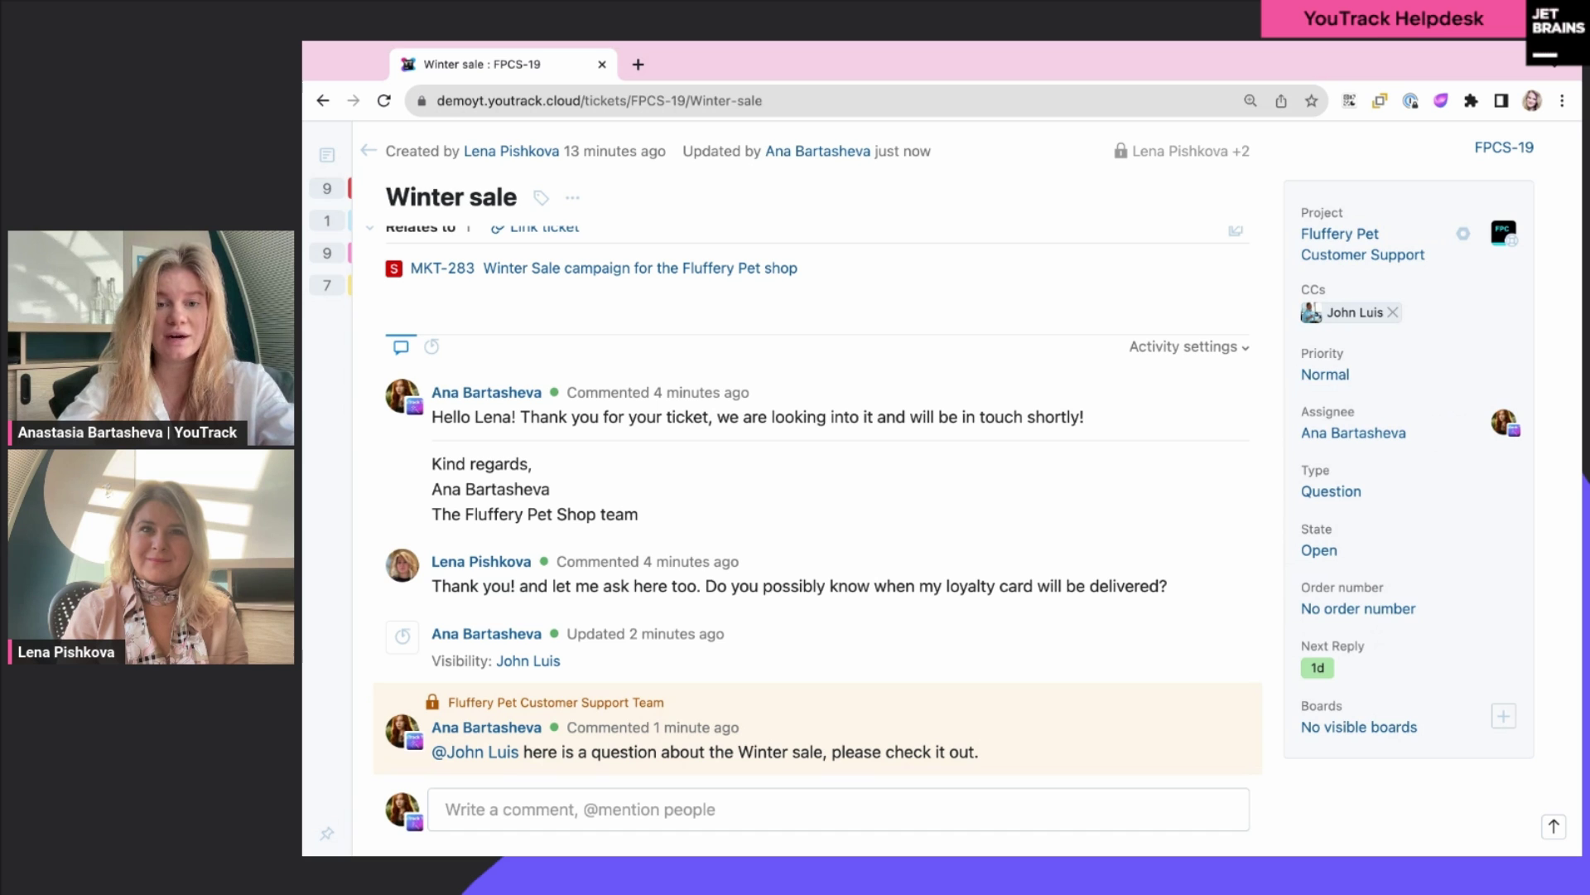
scroll(1176, 452, up, 1)
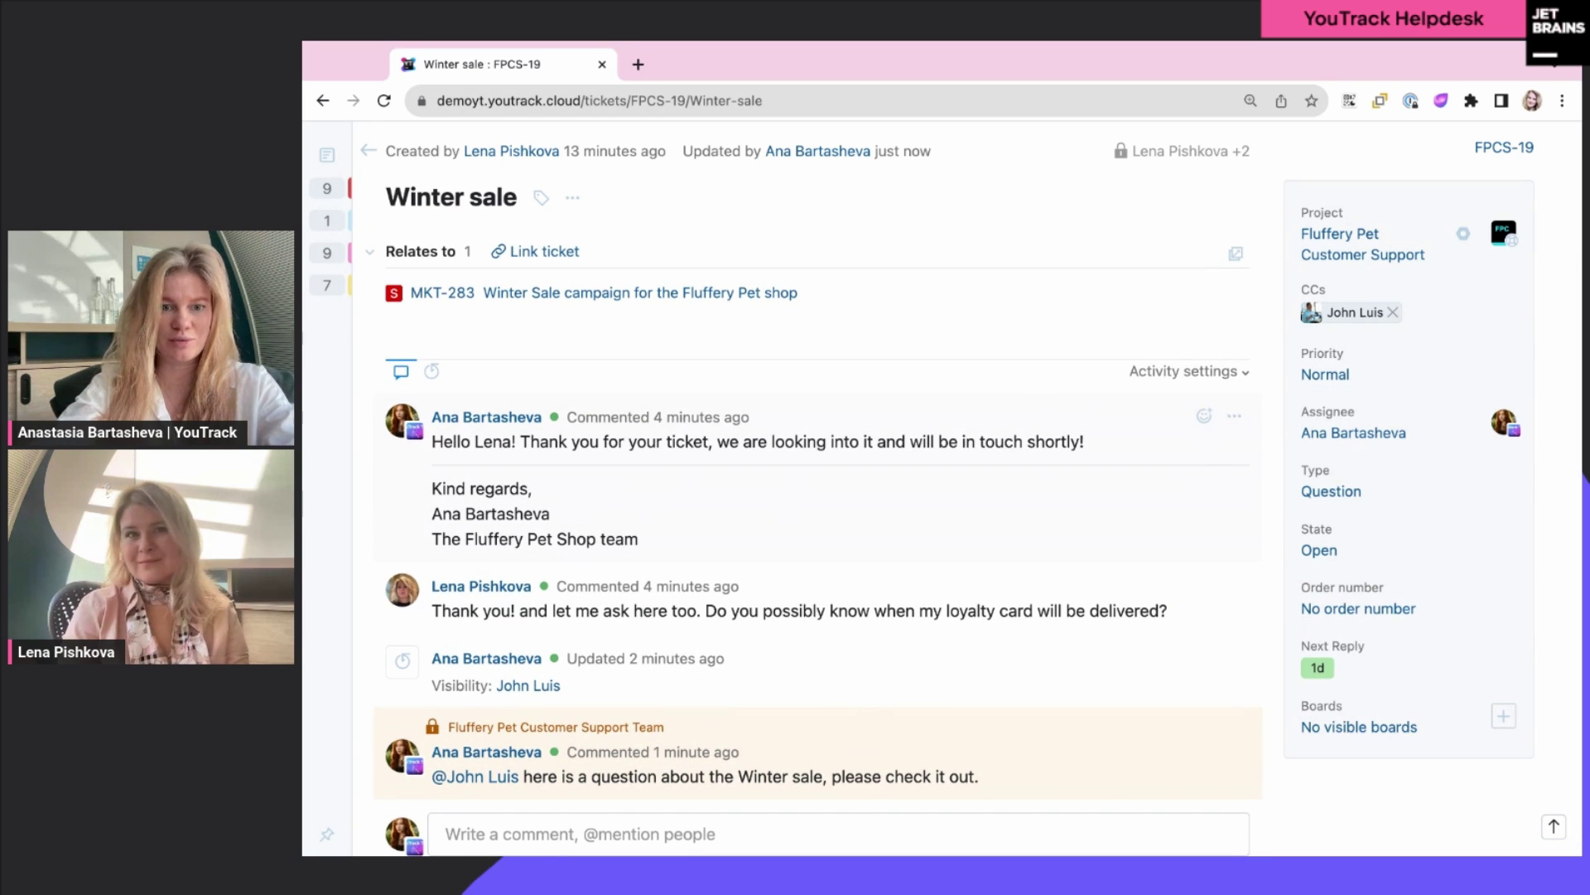
scroll(1176, 451, down, 1)
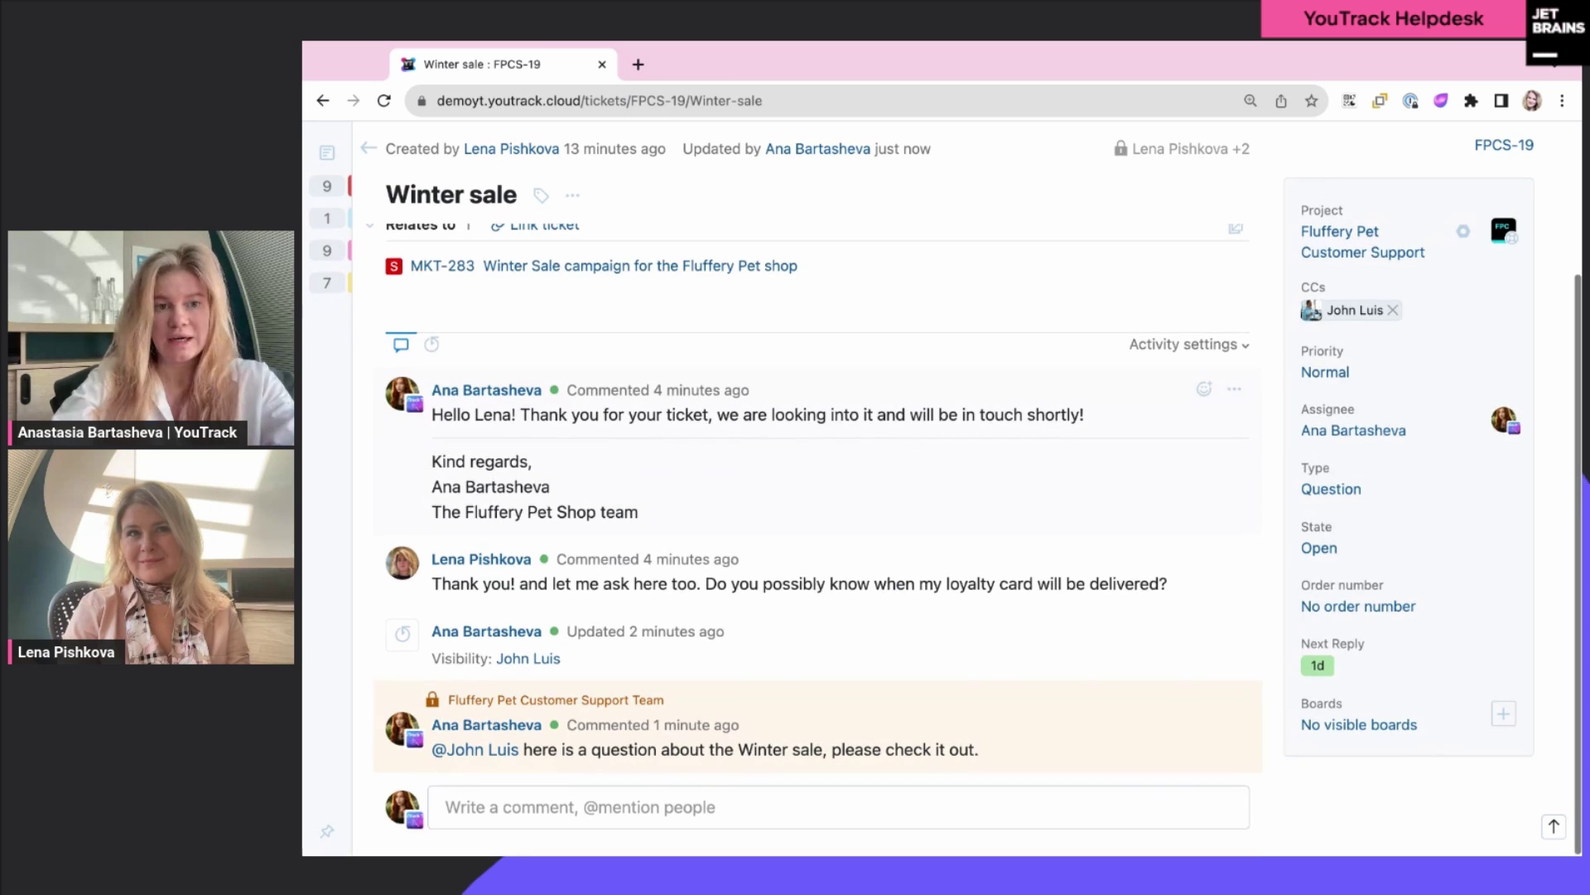
scroll(829, 497, up, 3)
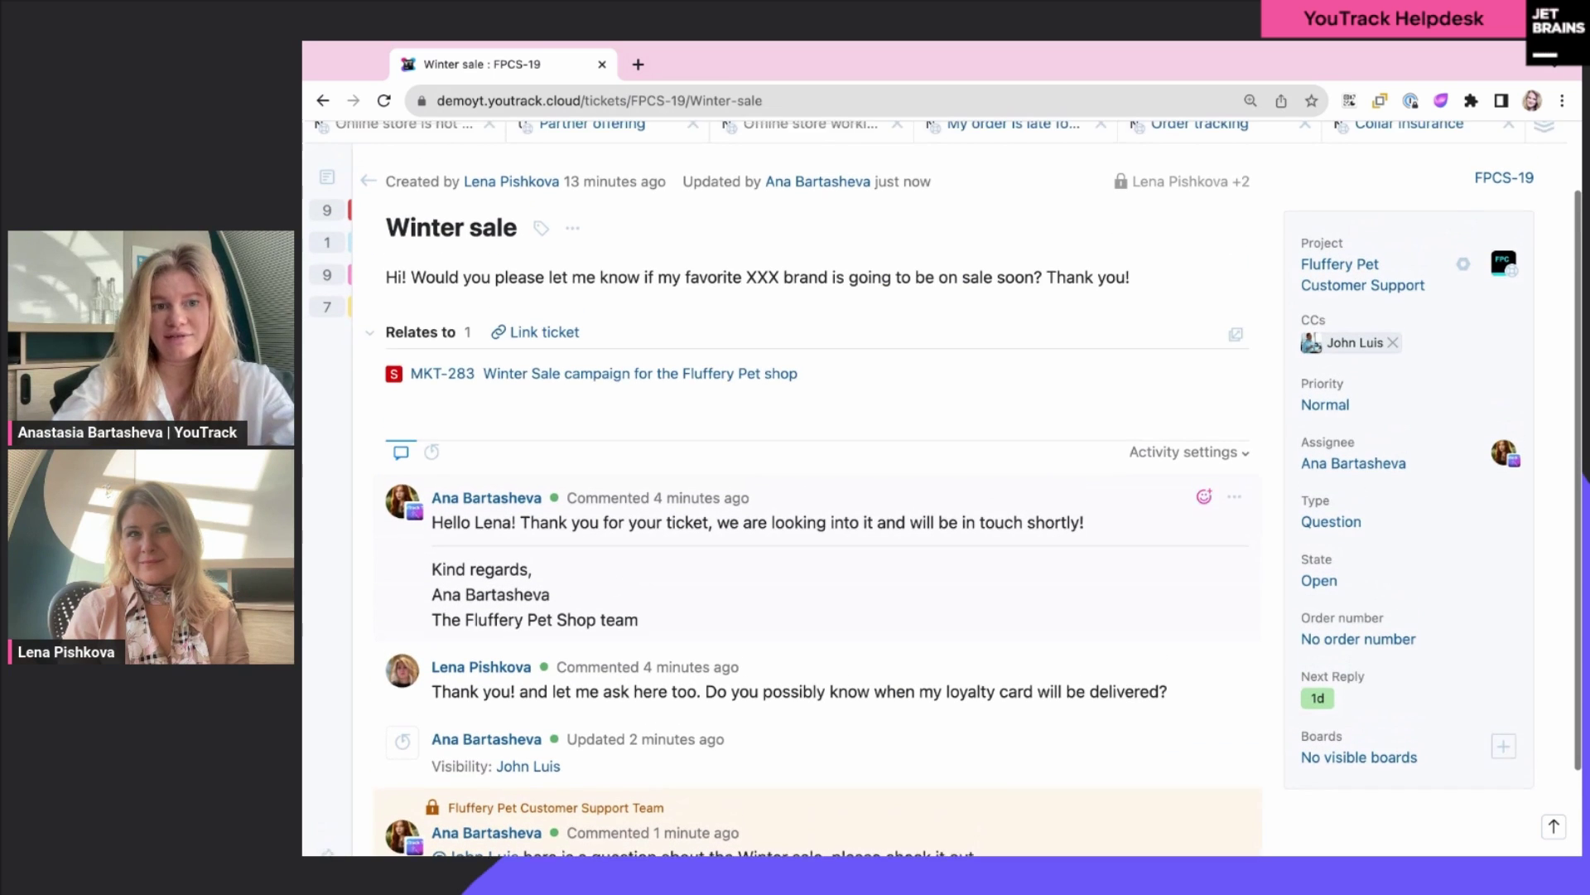
scroll(946, 489, down, 1)
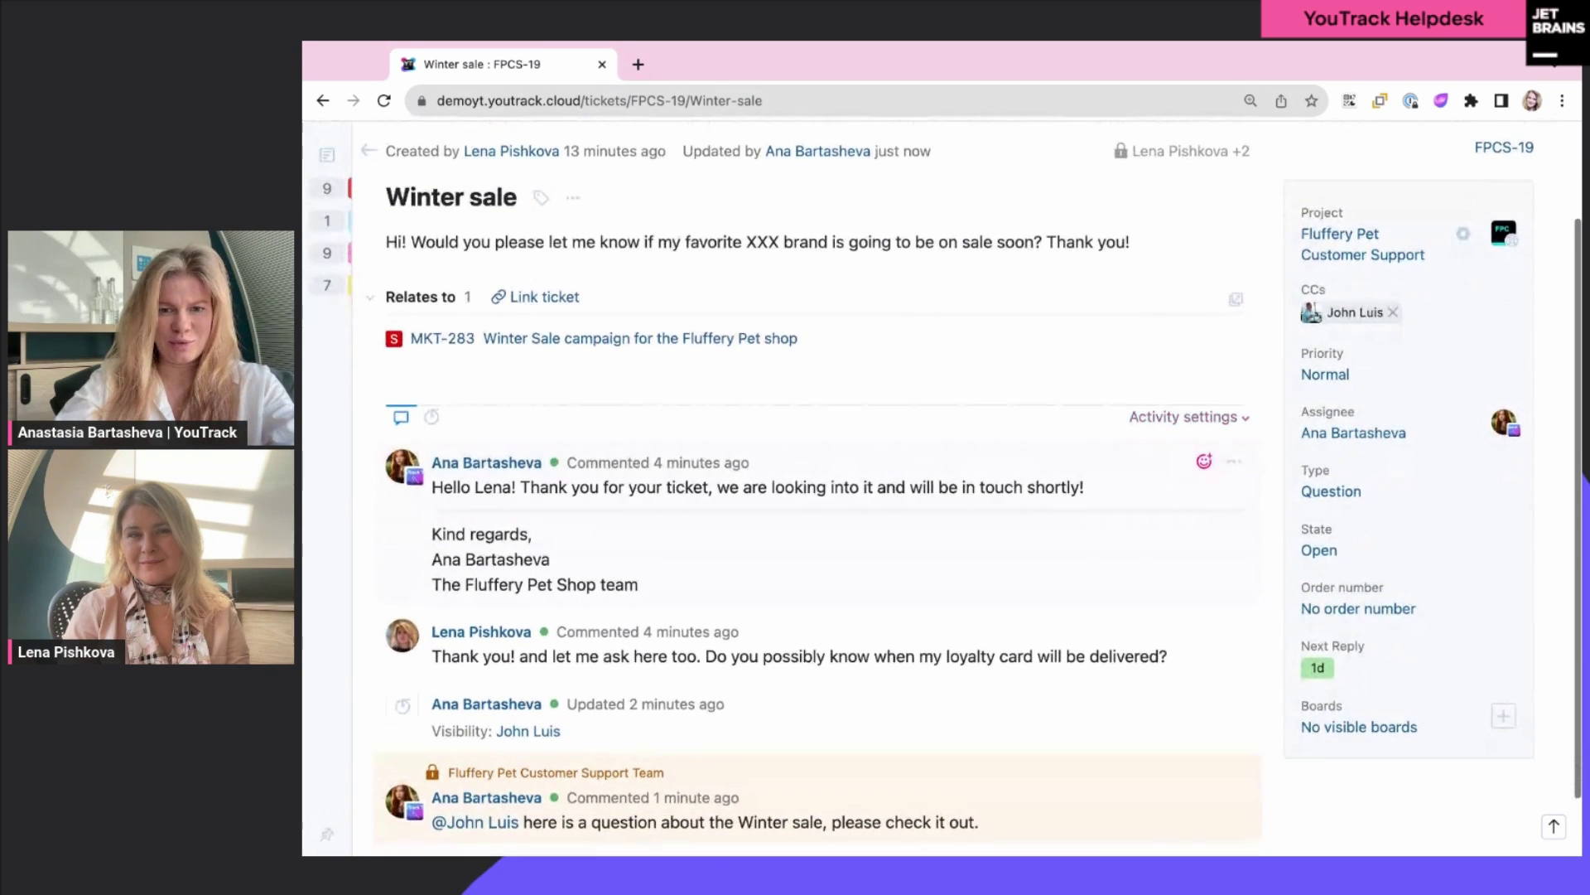
Step: Look at the target ticket options for manually merging the Winter sale ticket, and leave without merging
scroll(574, 274, up, 1)
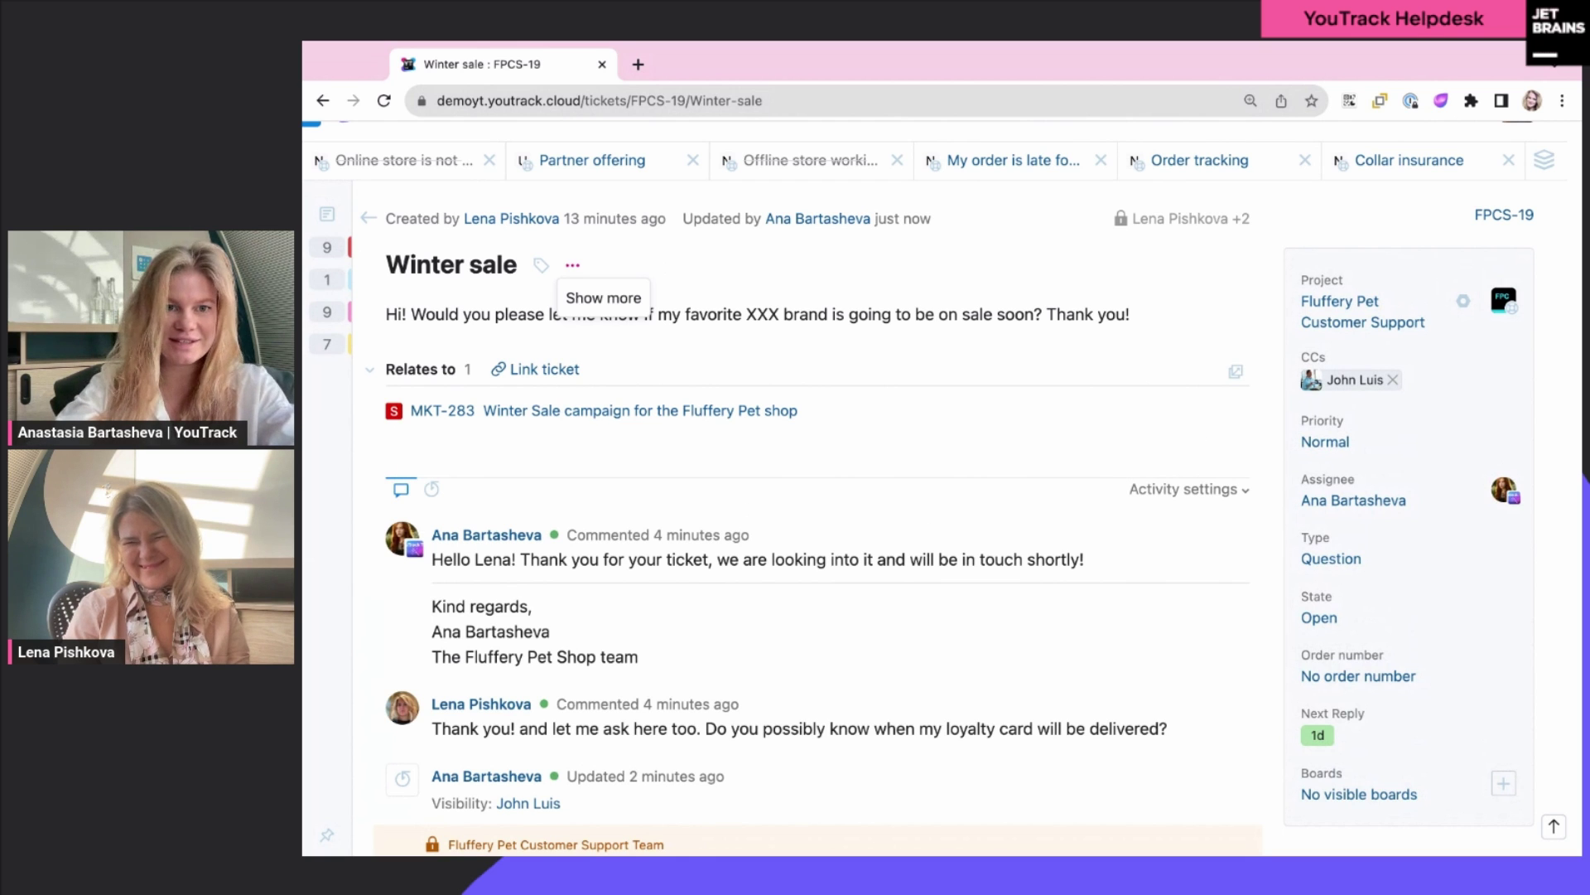
click(572, 265)
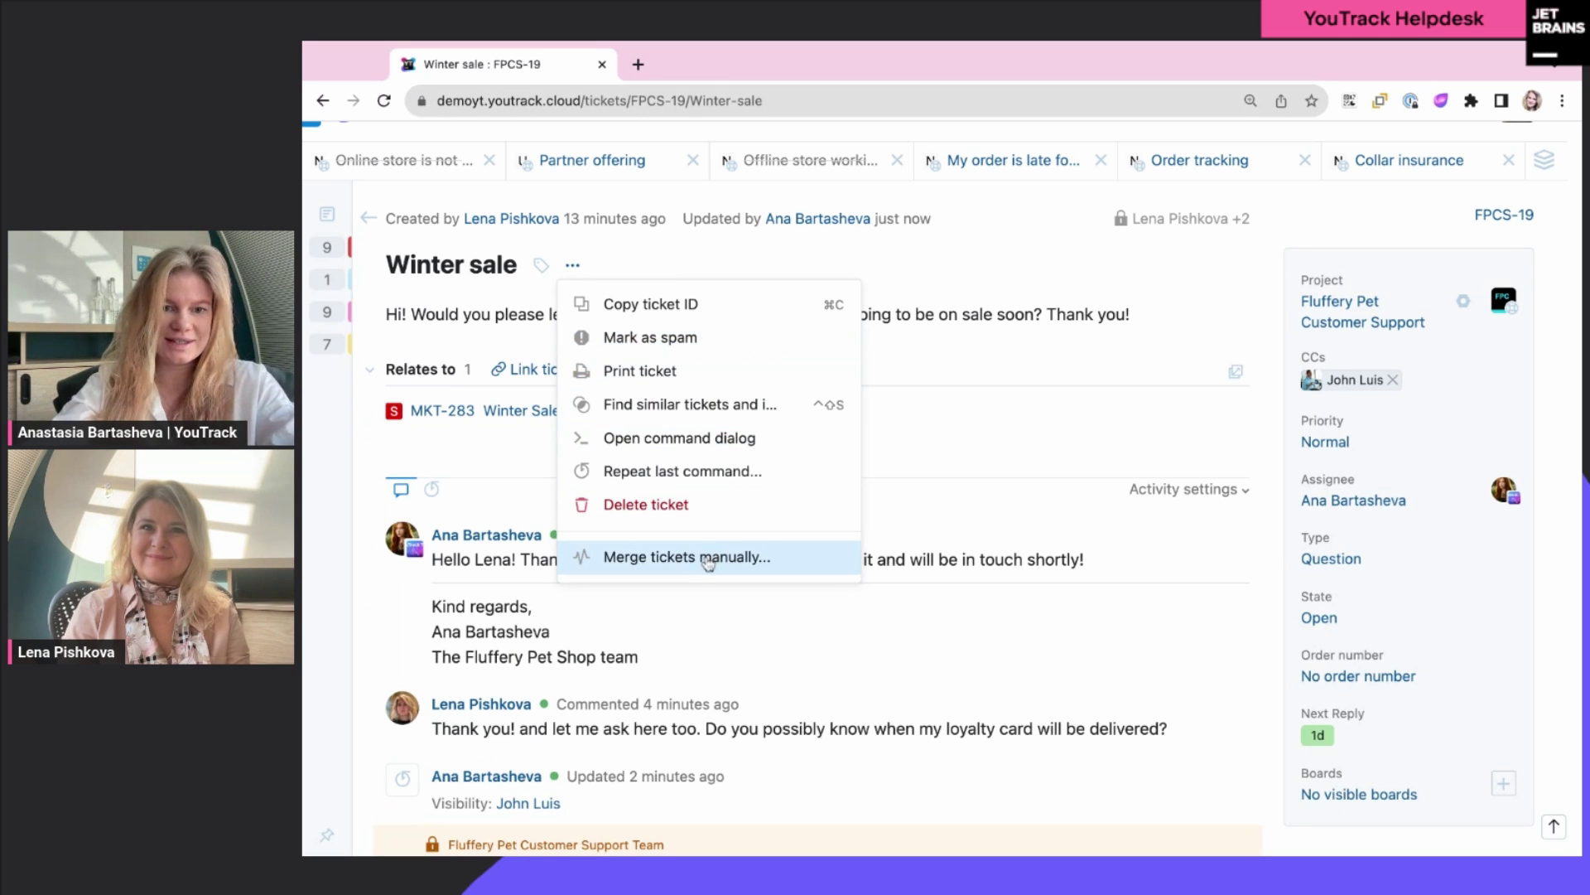
click(774, 566)
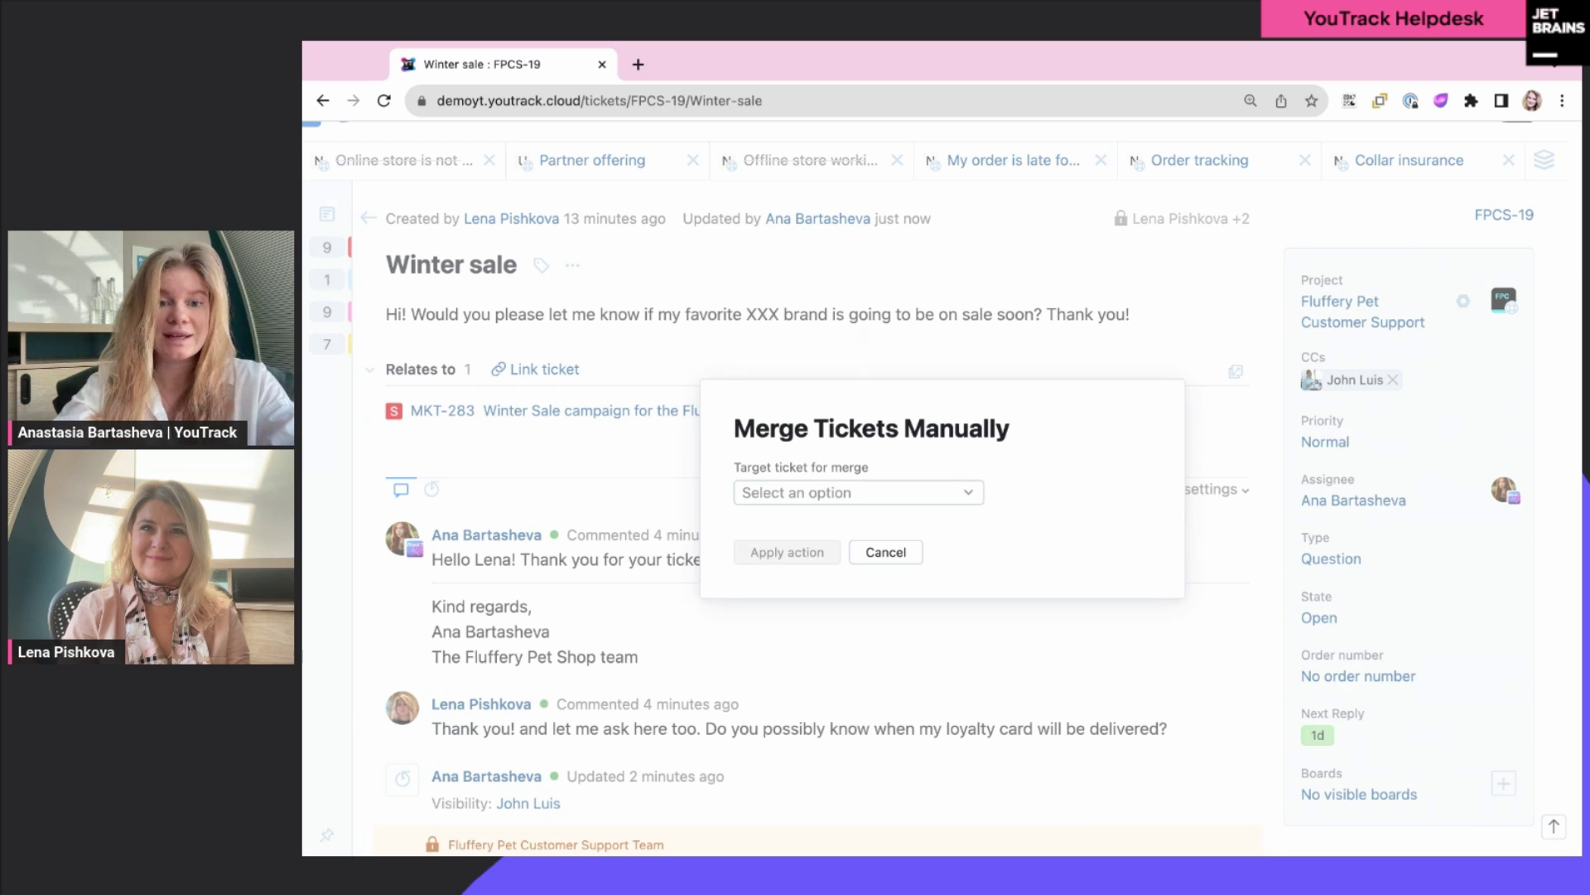
click(953, 500)
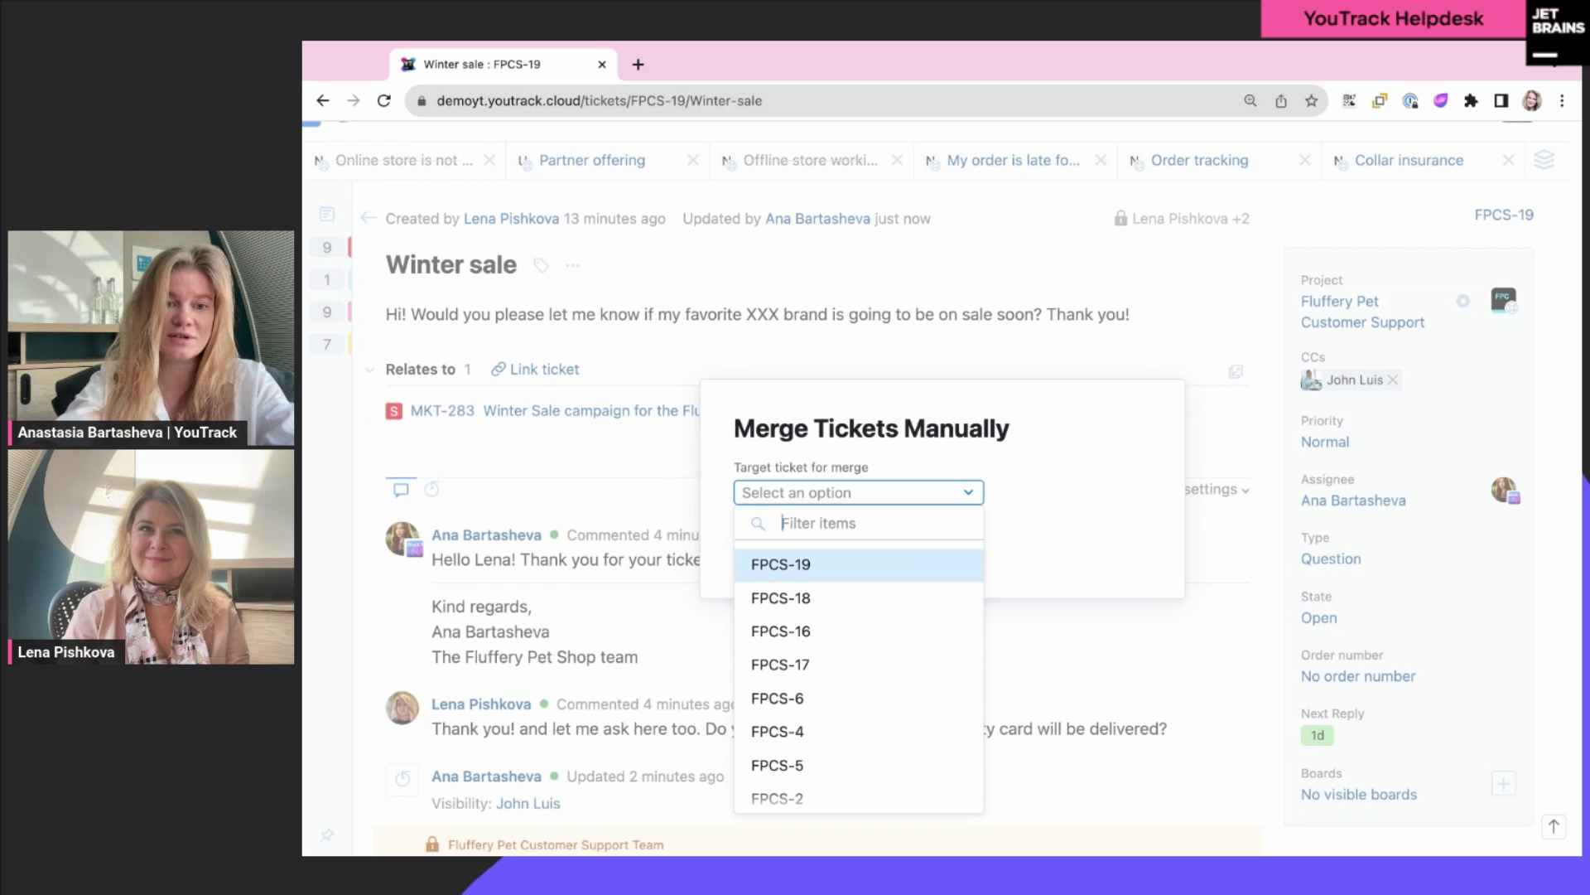
click(1045, 474)
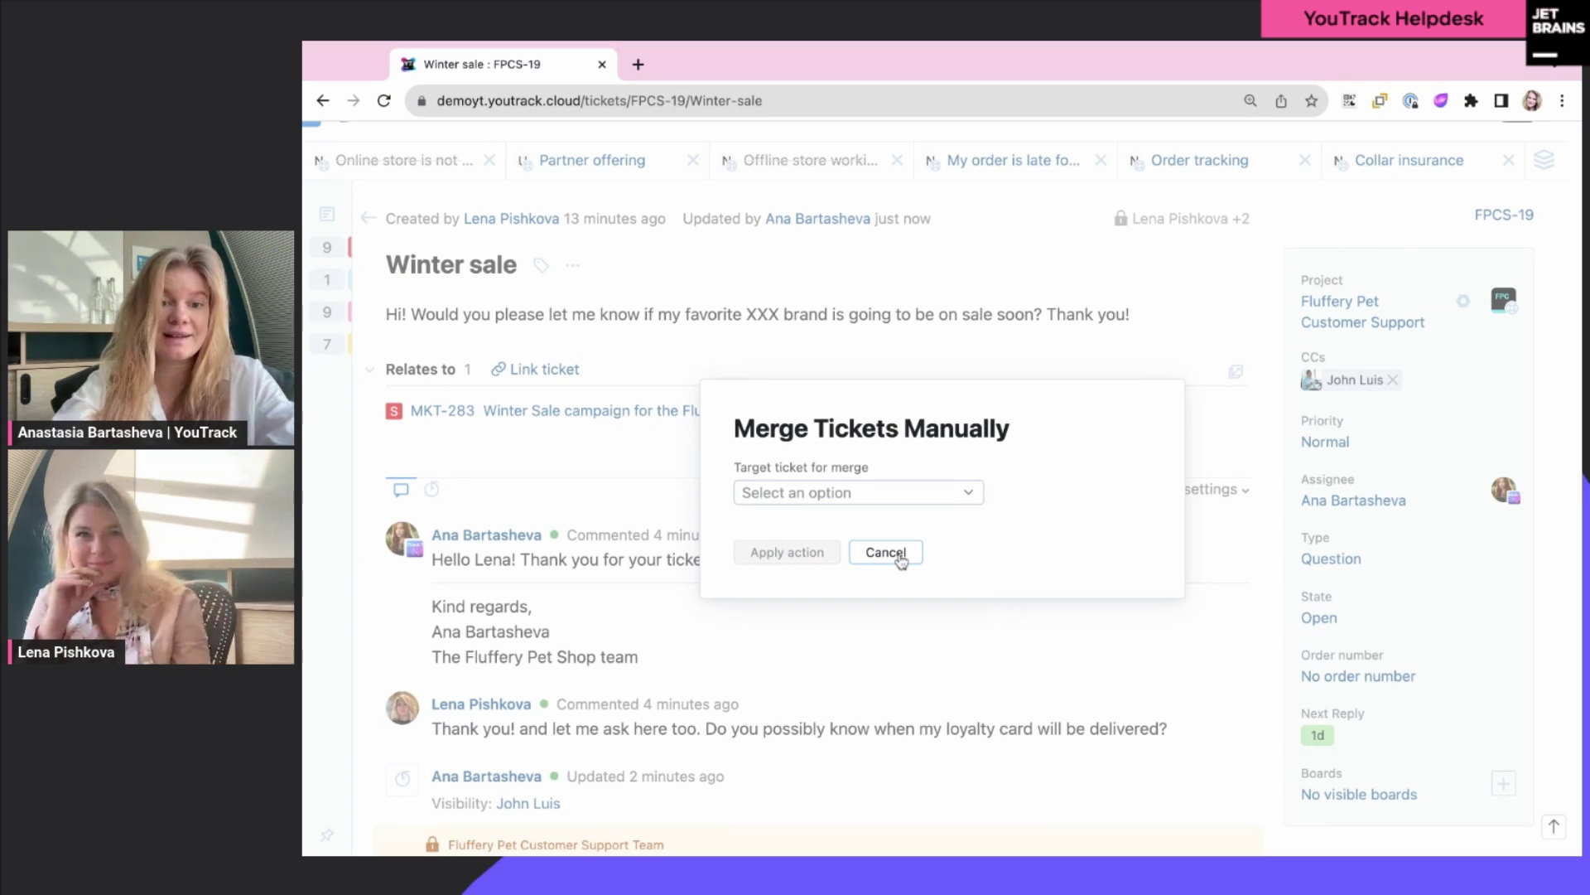
click(901, 555)
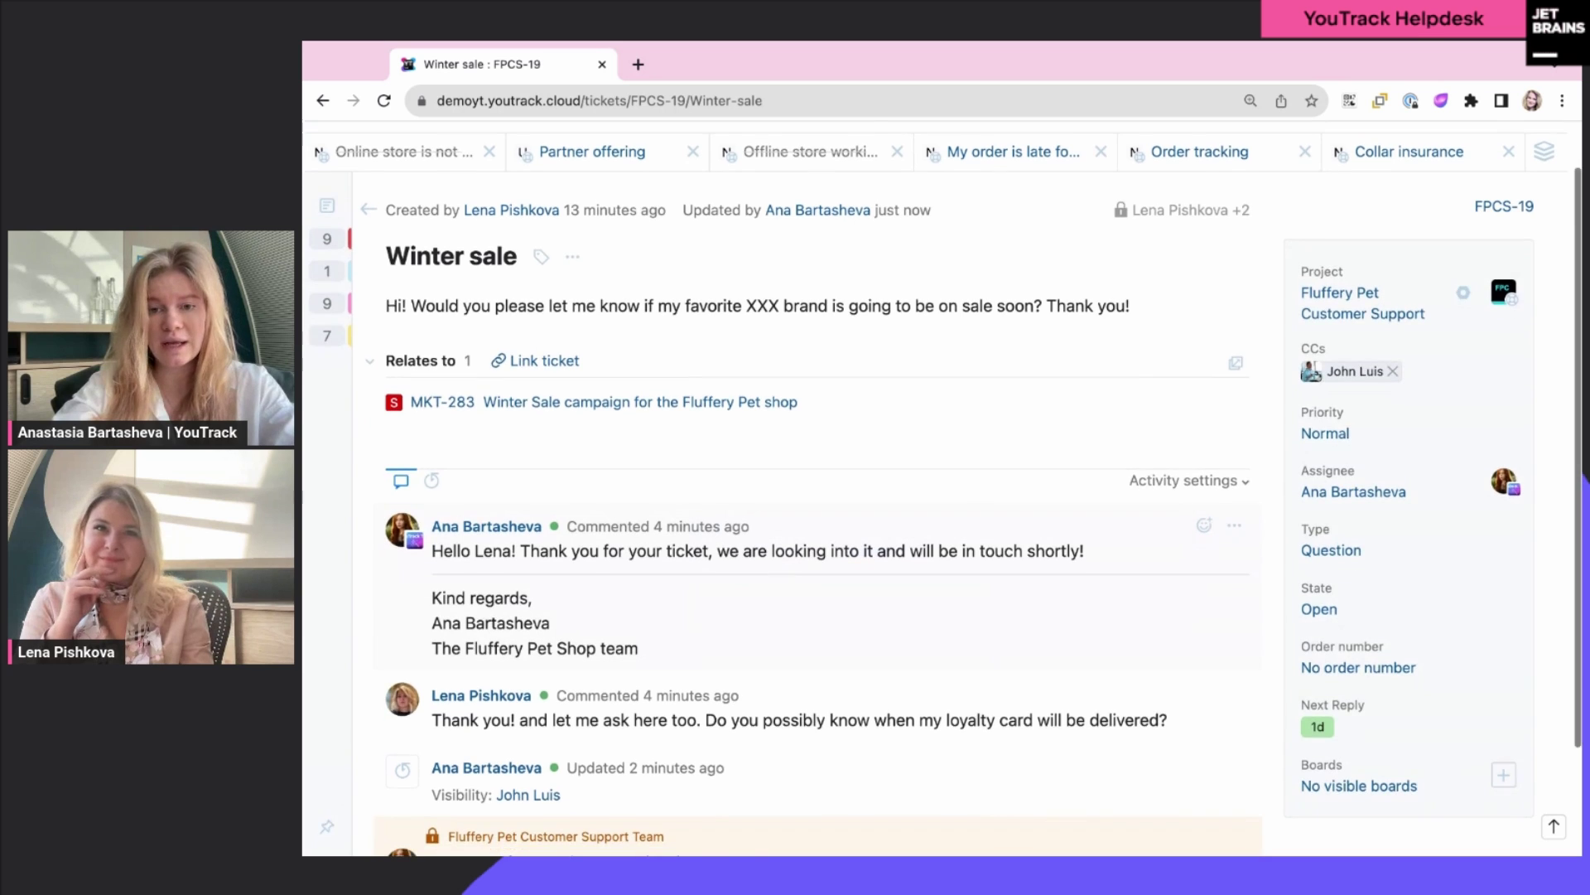
Step: Create a new ticket from the customer's comment about the loyalty card delivery, with the summary "Loyalty card question"
scroll(901, 563, down, 2)
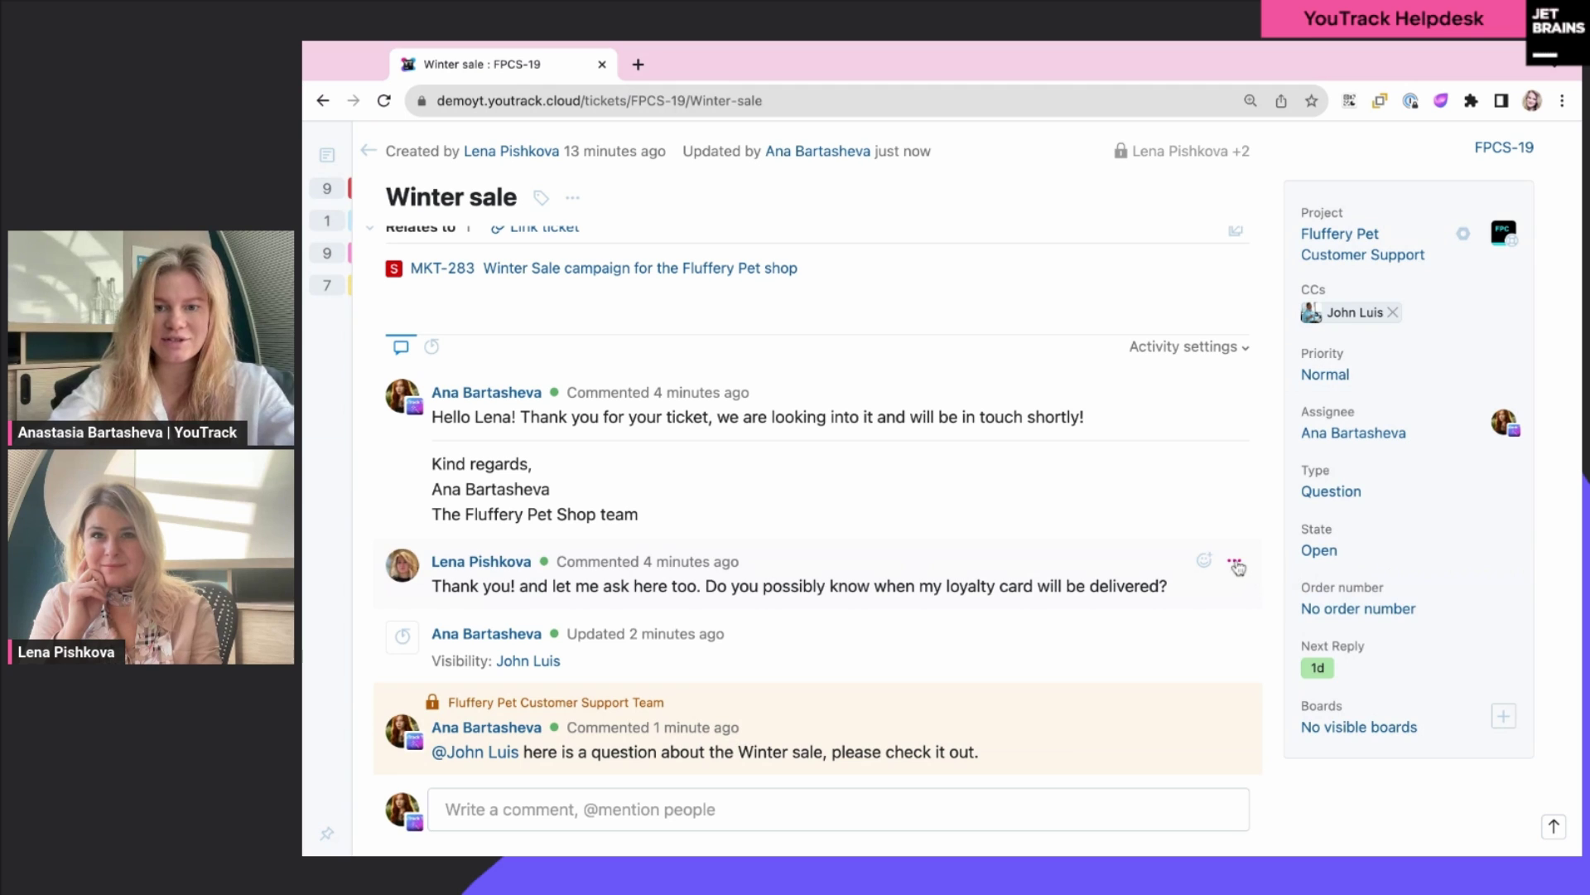
click(1234, 562)
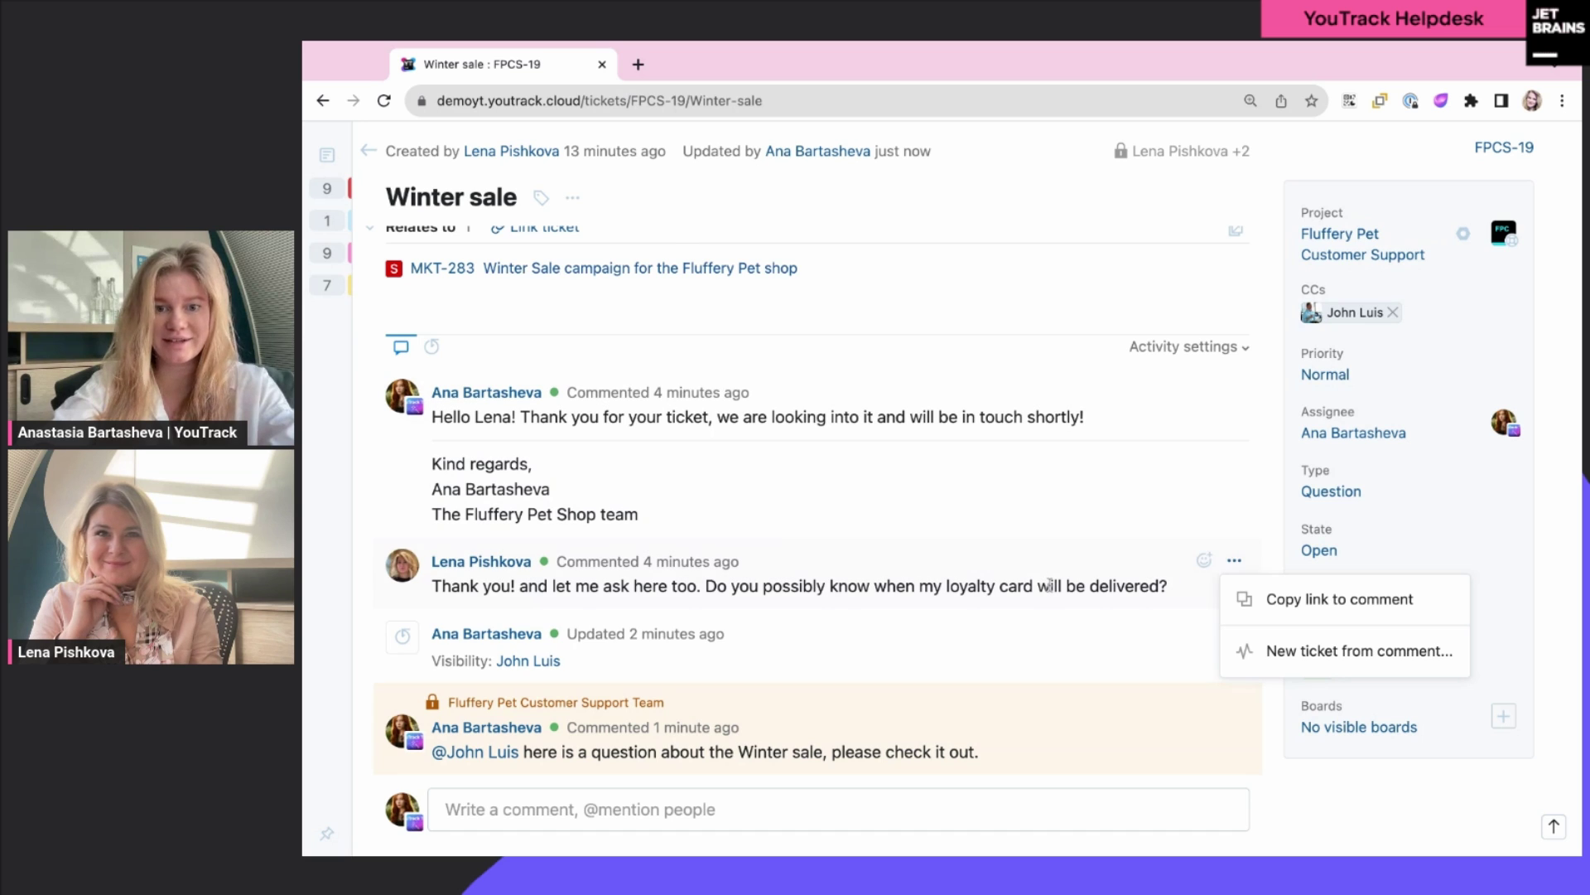
click(1288, 652)
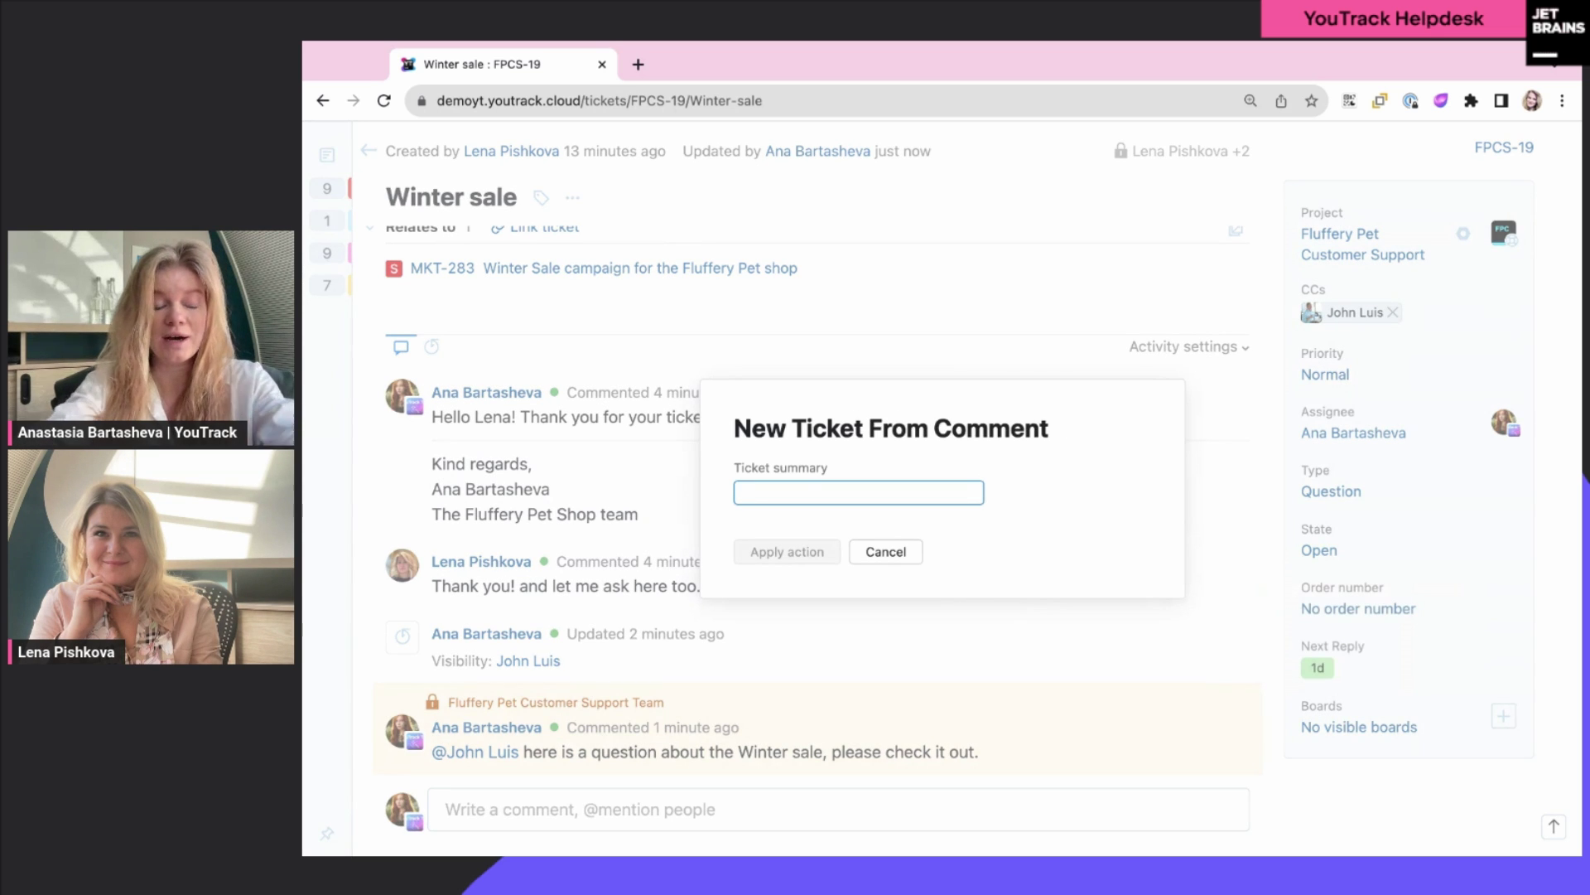
text(L)
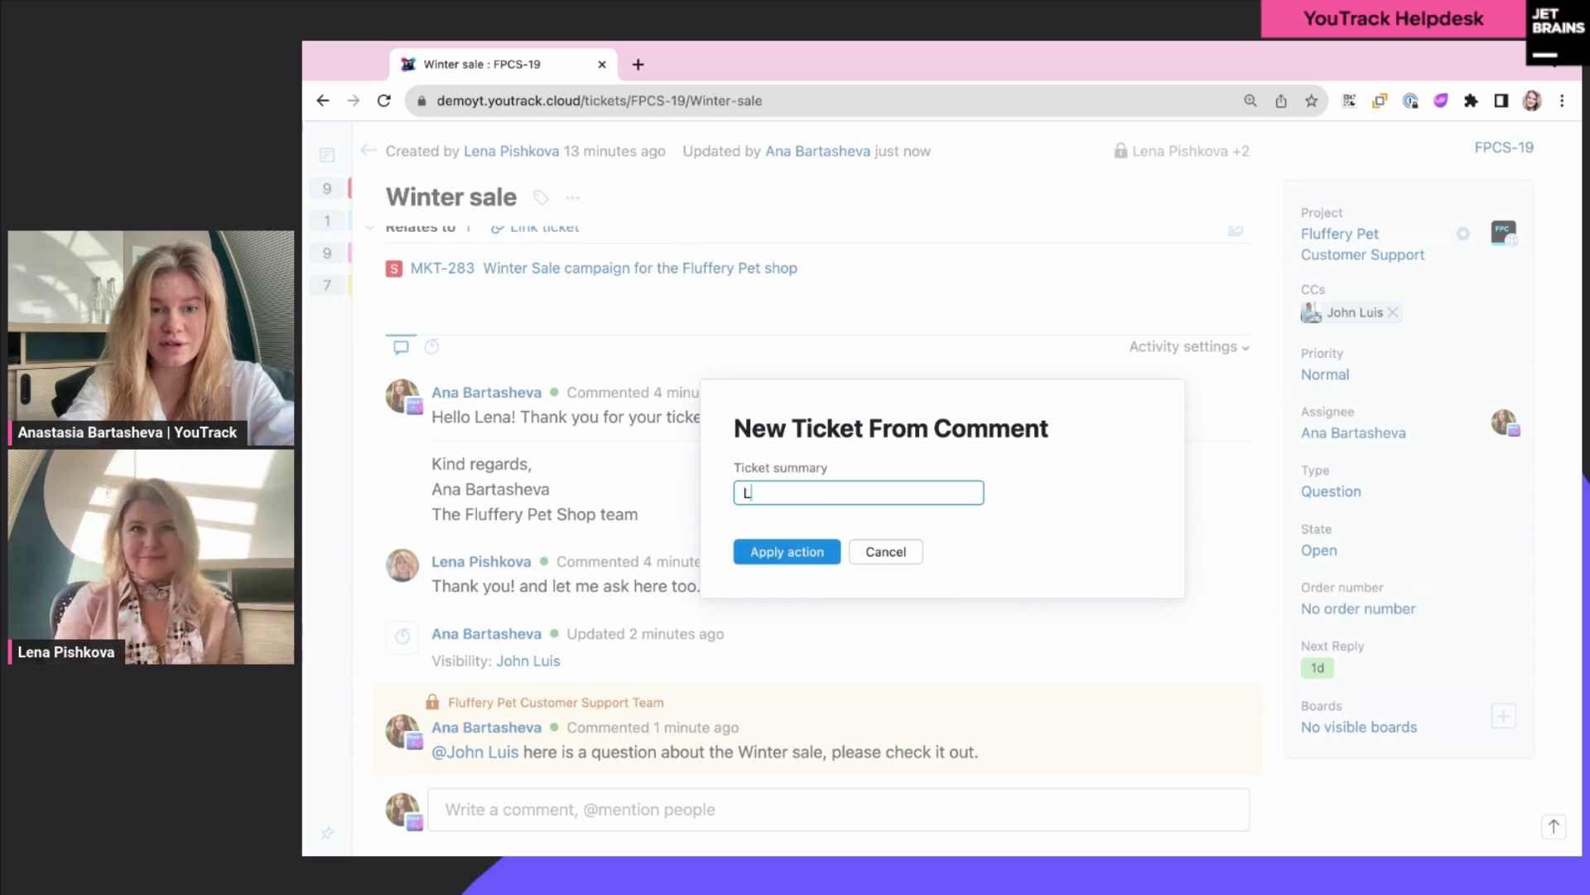
text(oay)
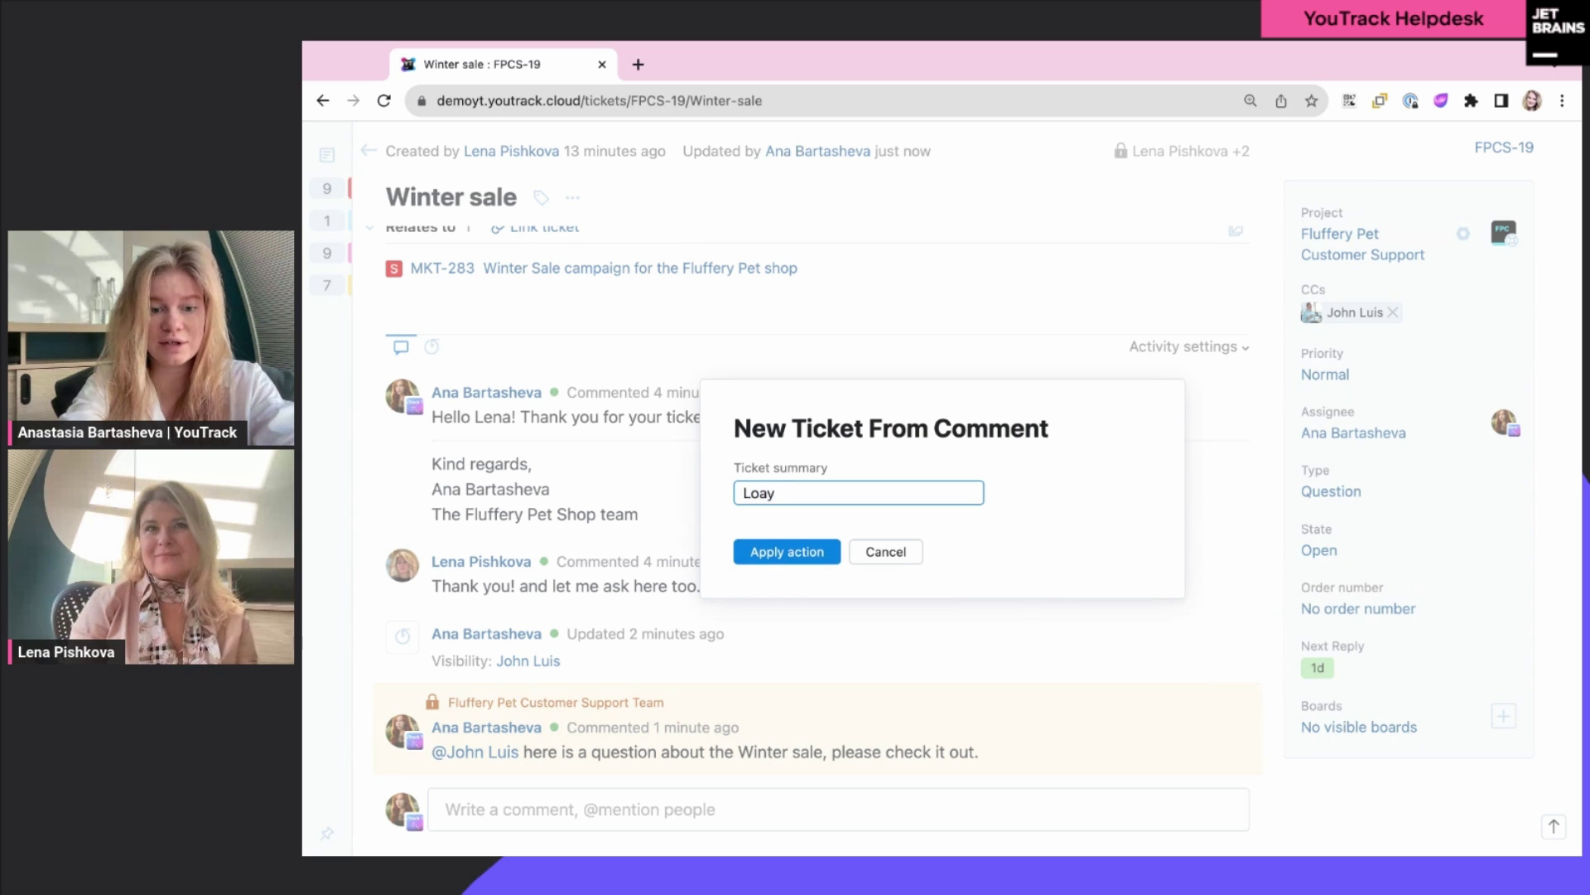
text(lty card )
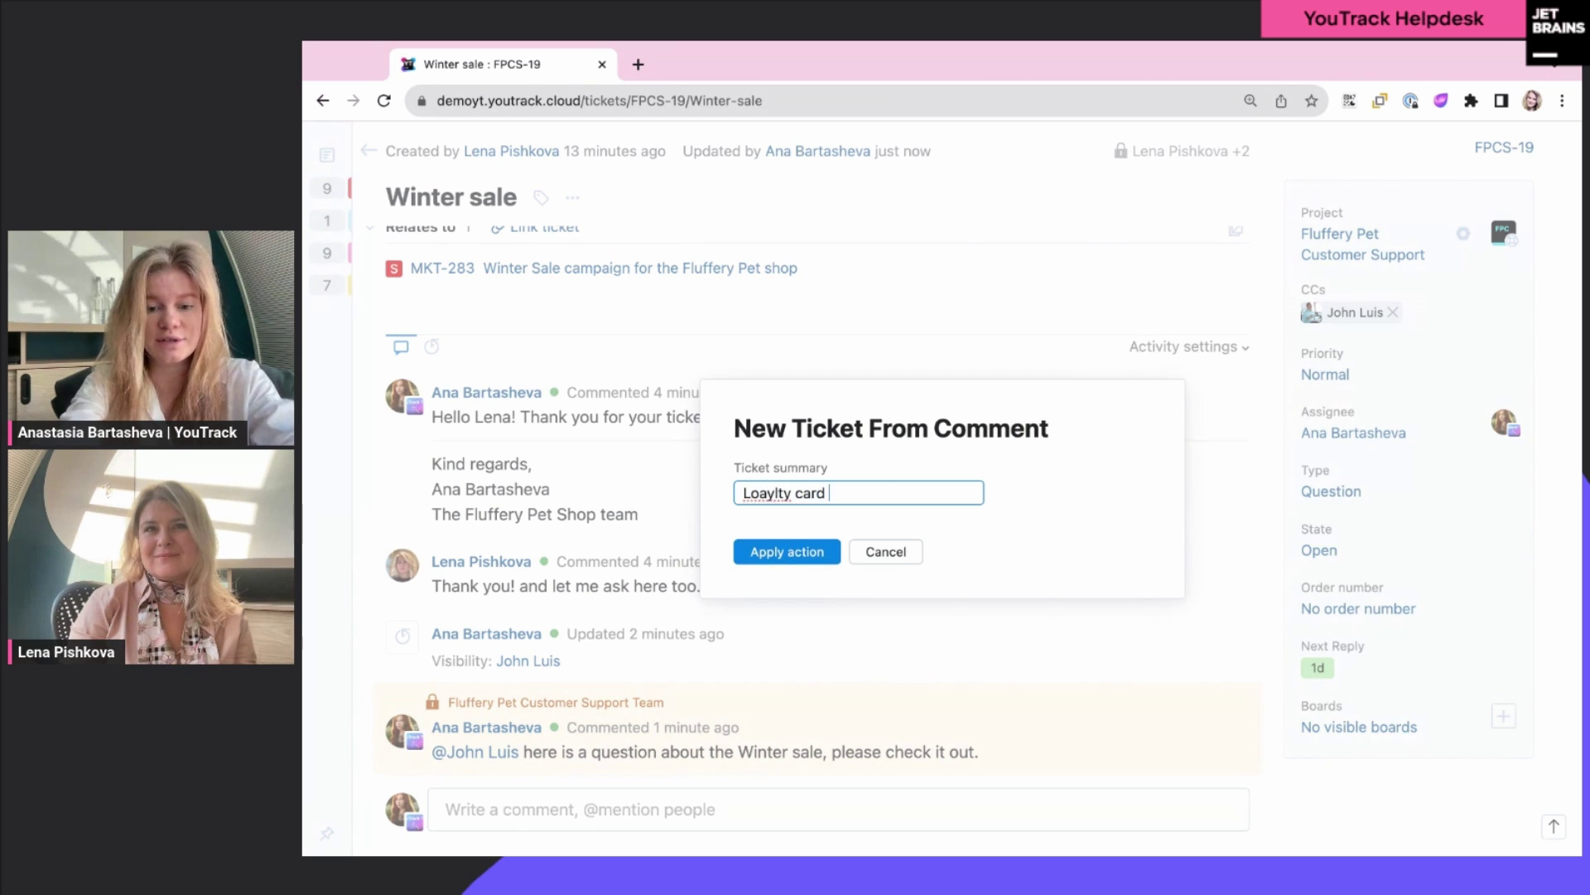
text(question)
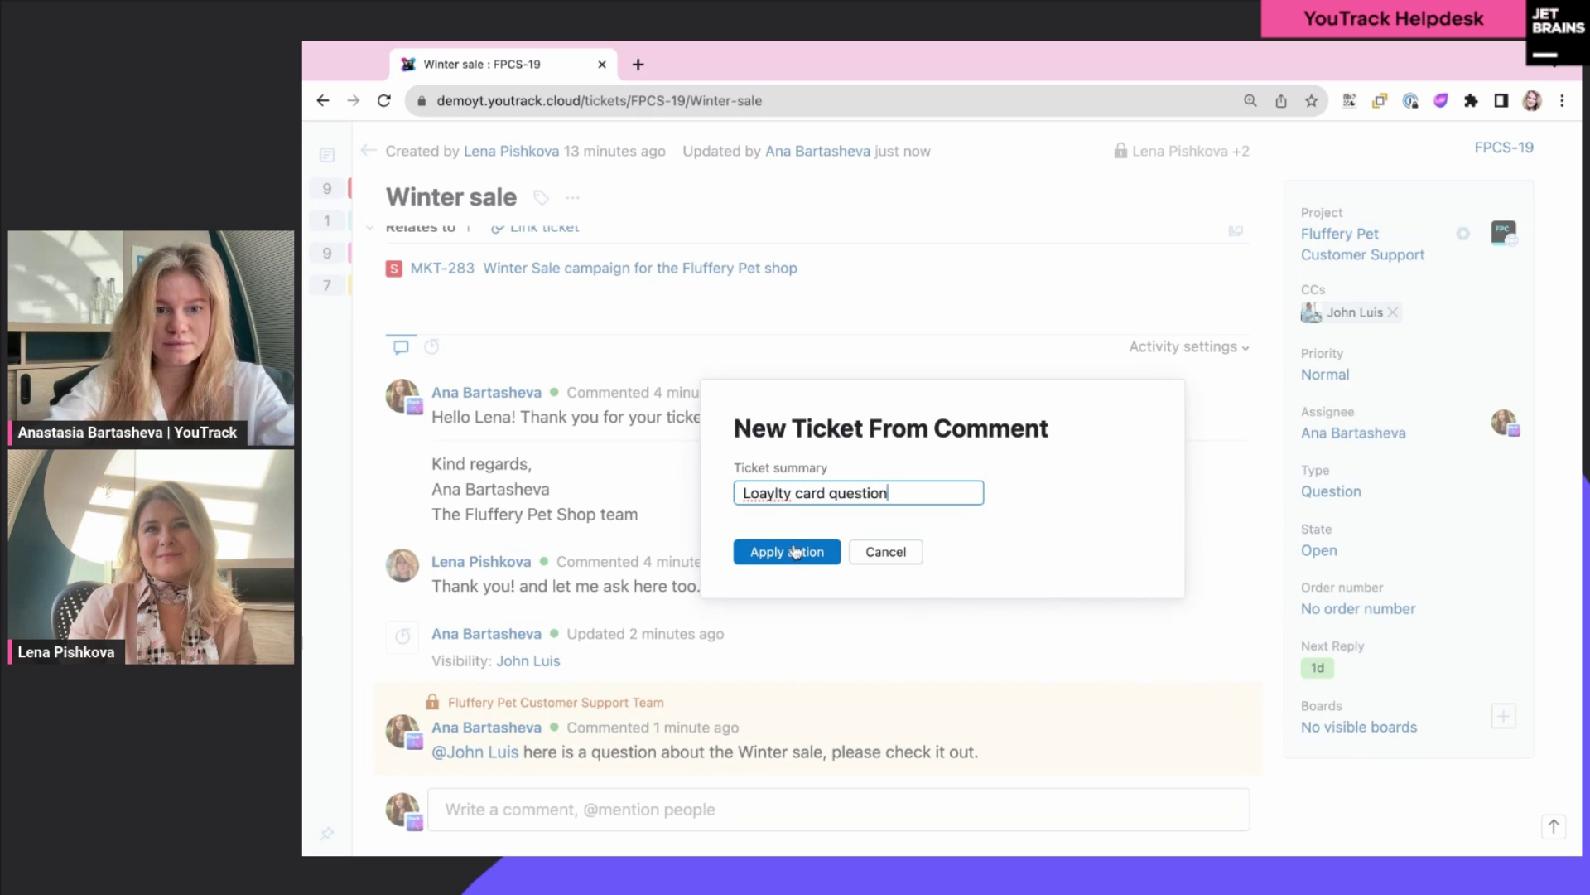
click(771, 497)
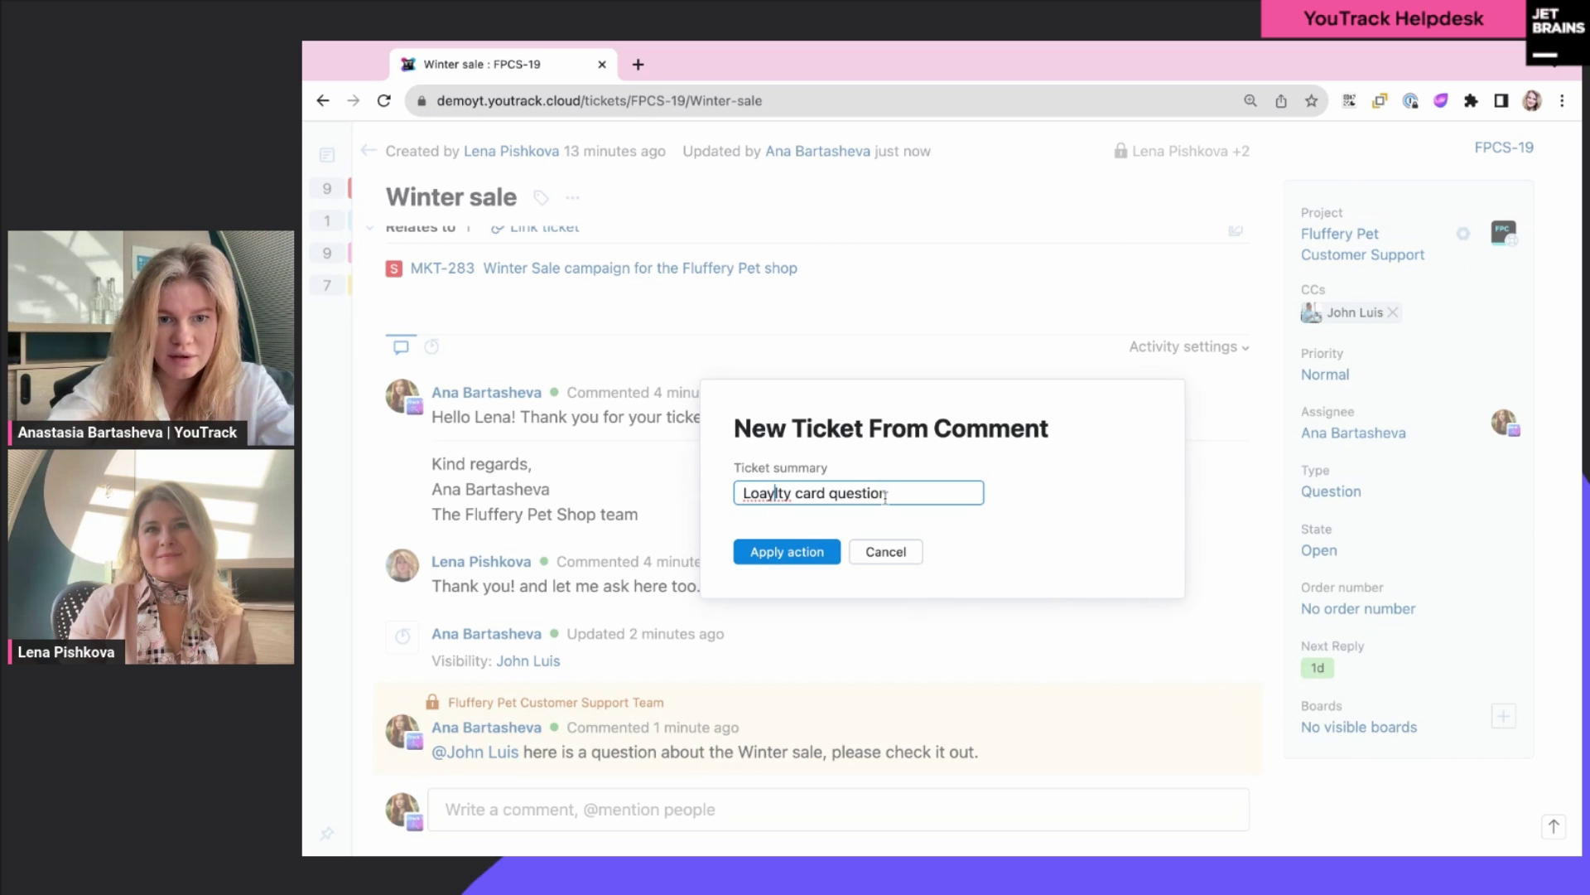
key(BackSpace)
key(Right)
text(a)
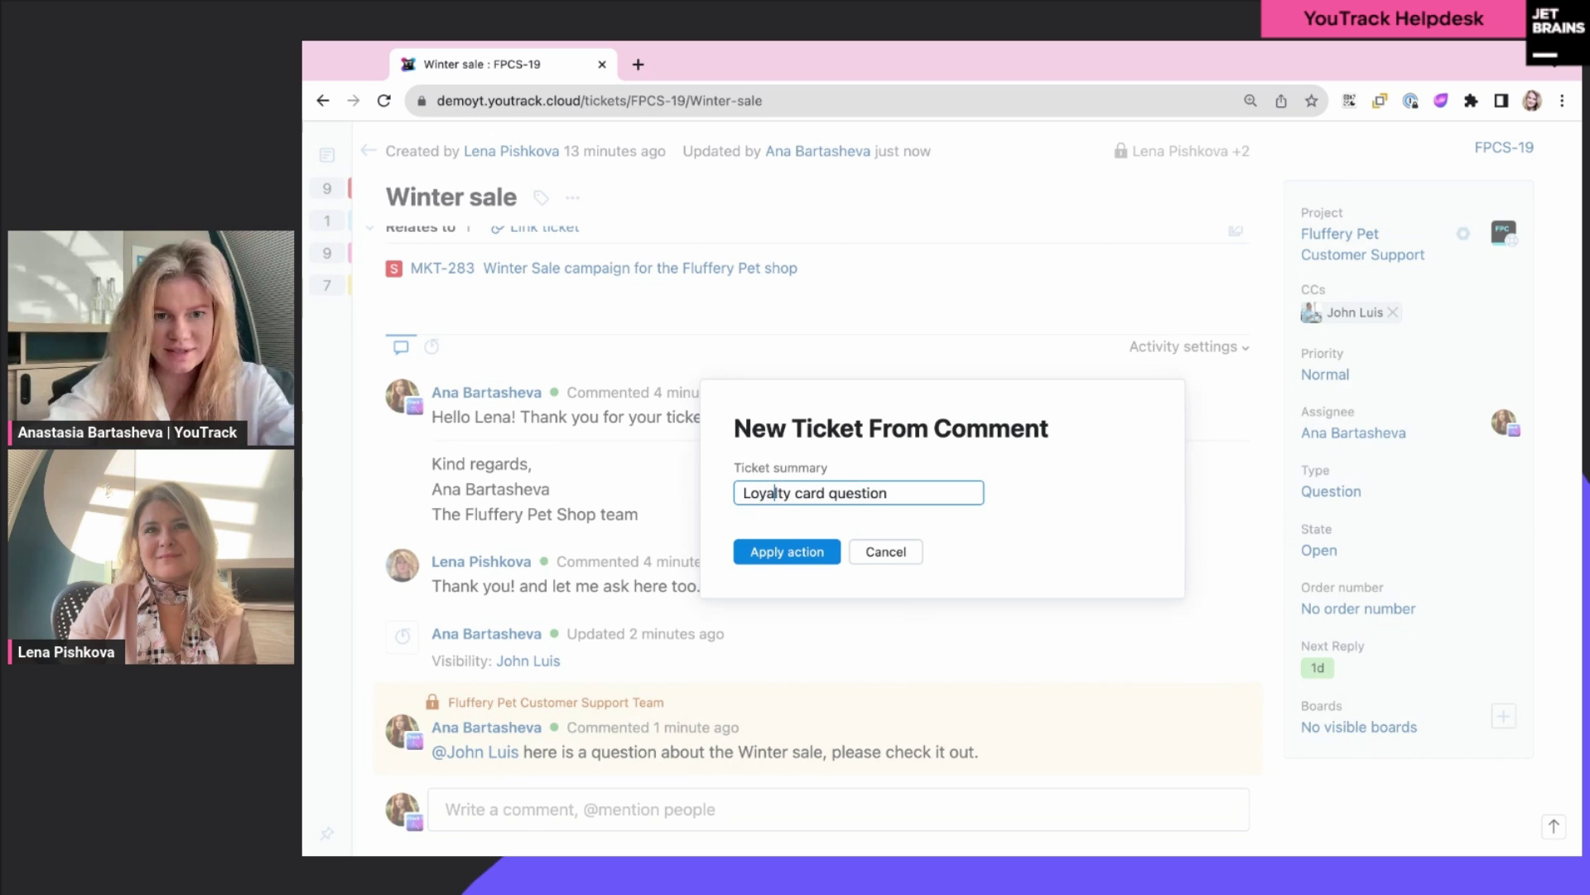
click(826, 555)
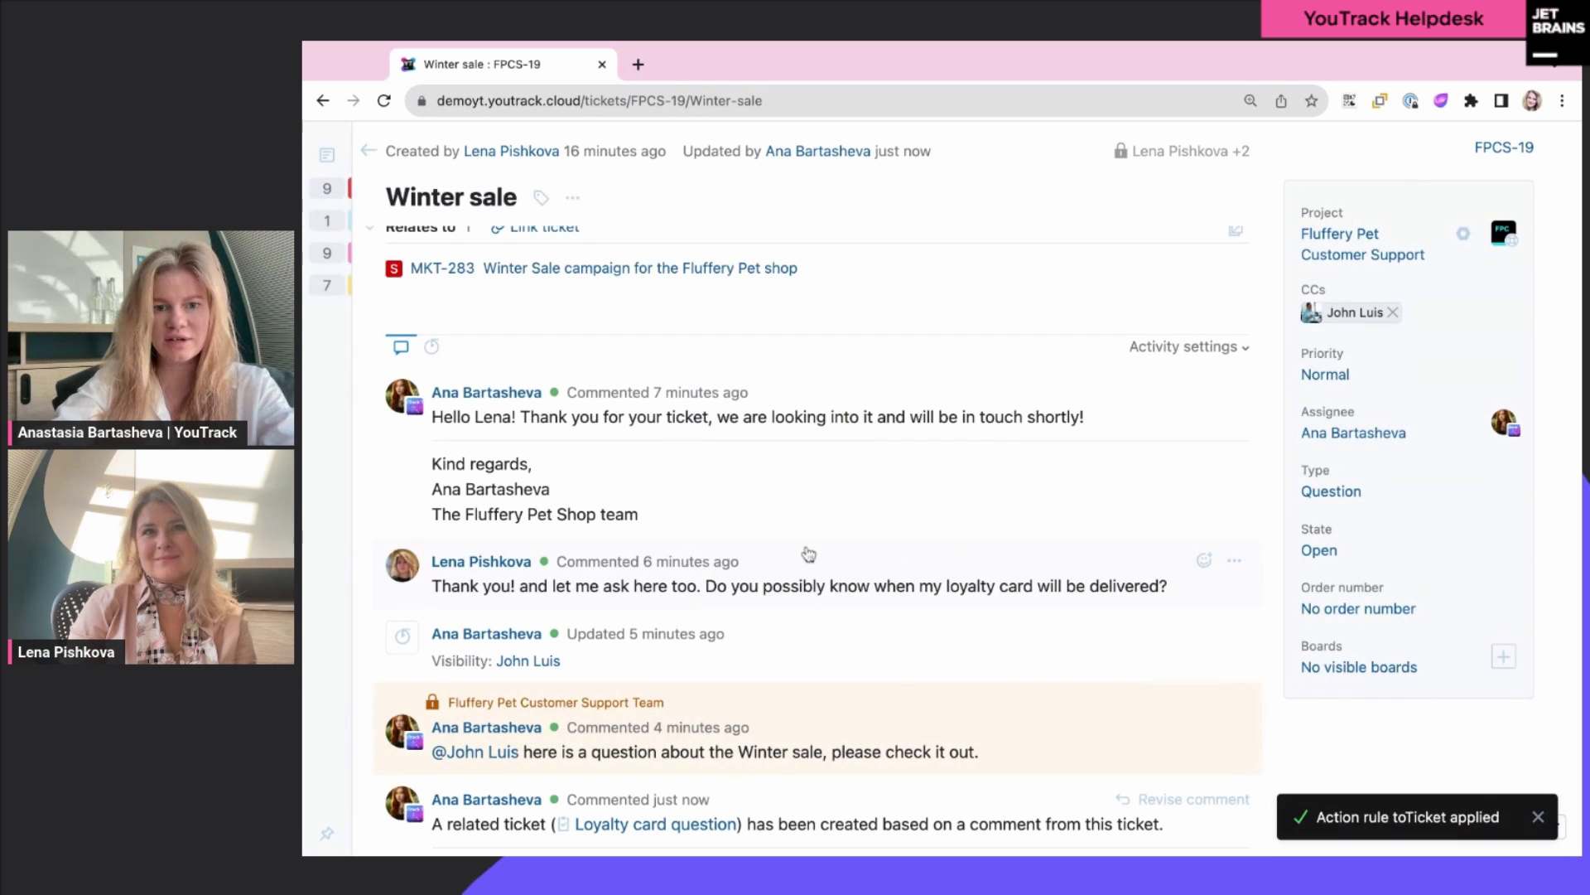
Step: Follow the link to the Loyalty card question ticket, return through its internal comment to the Winter sale ticket, and review the comments there
scroll(863, 565, down, 2)
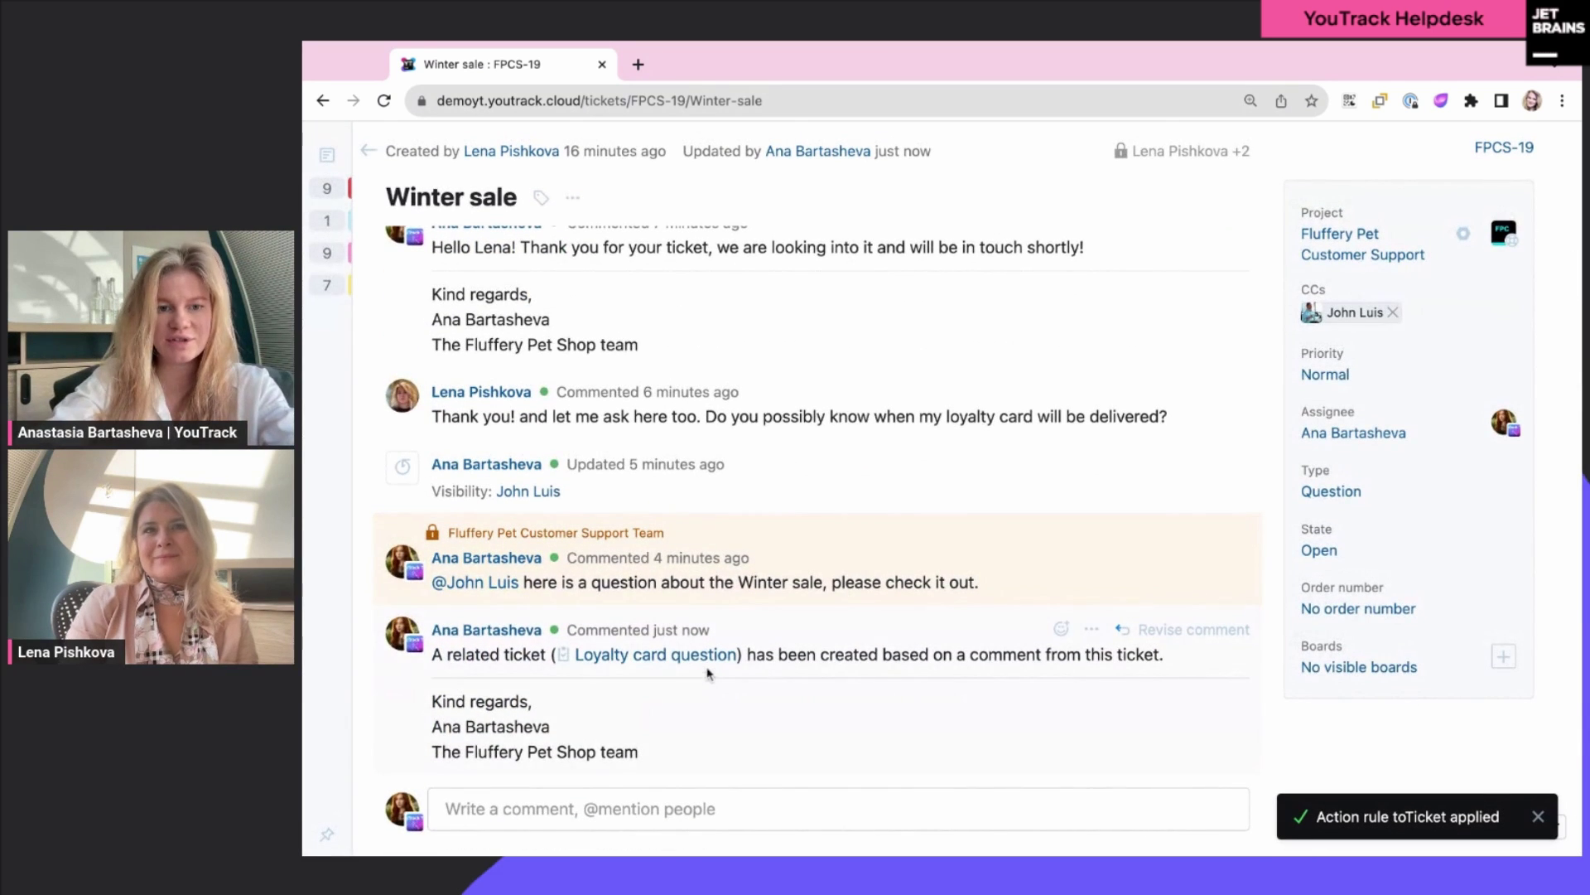
mouse_move(709, 659)
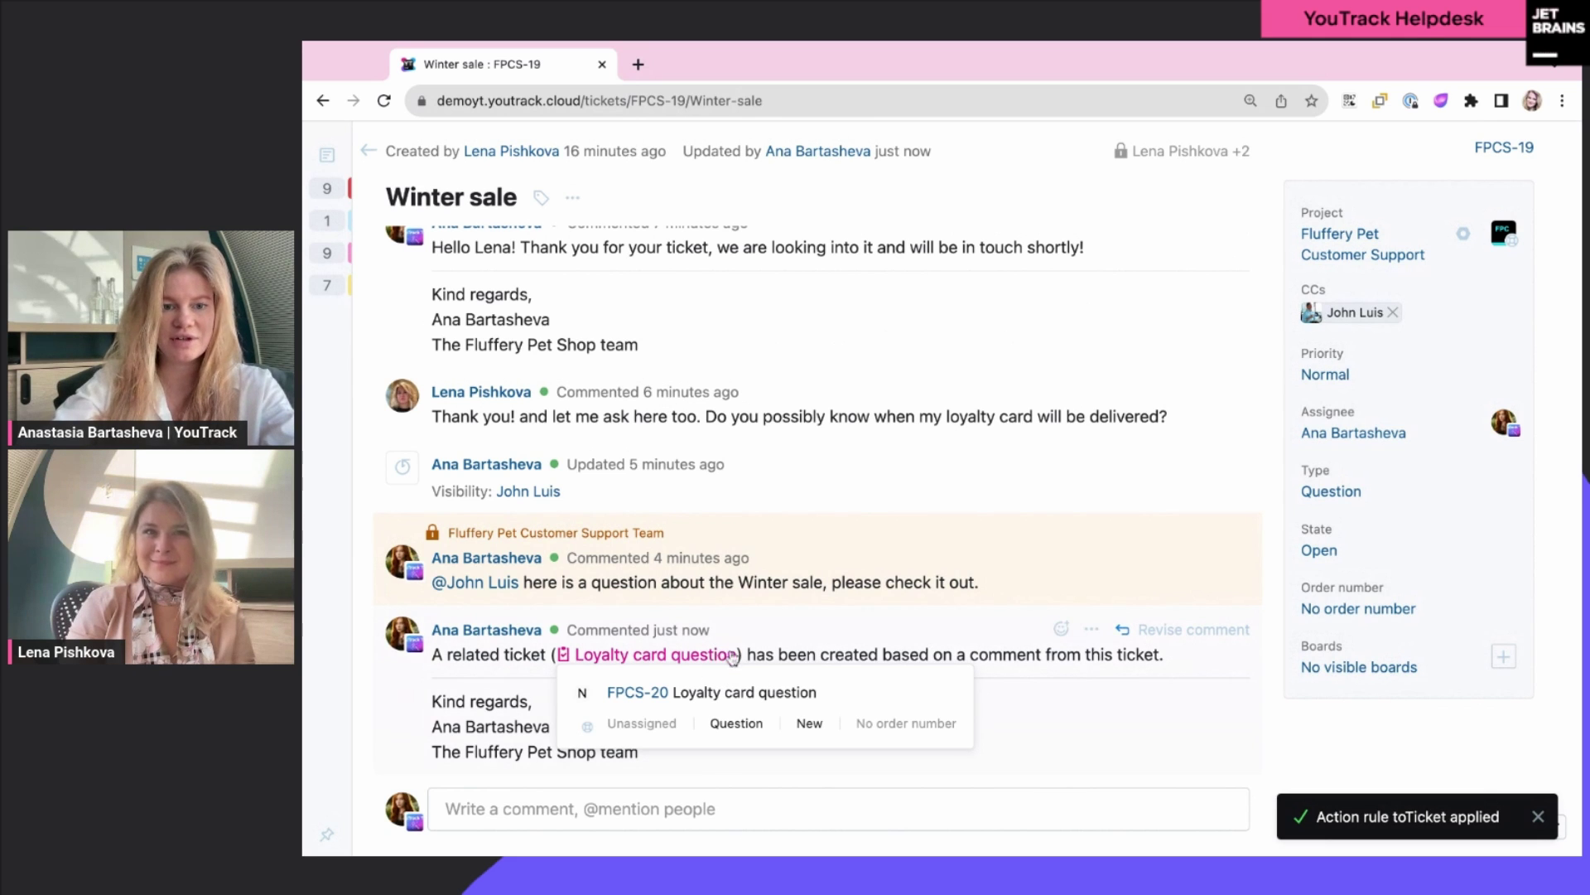
click(709, 656)
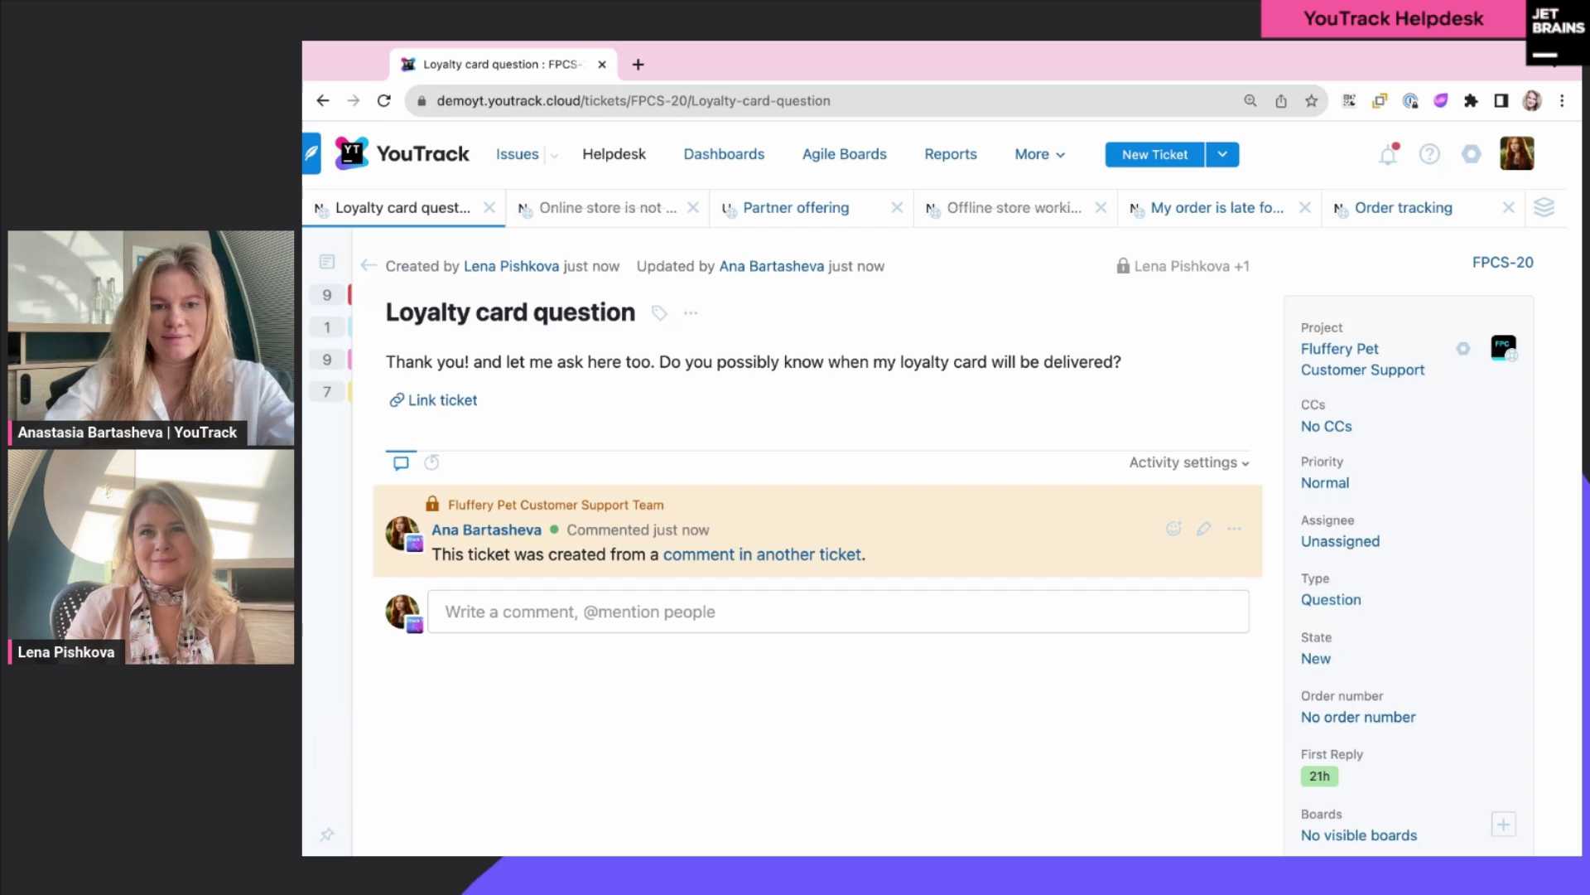
click(836, 564)
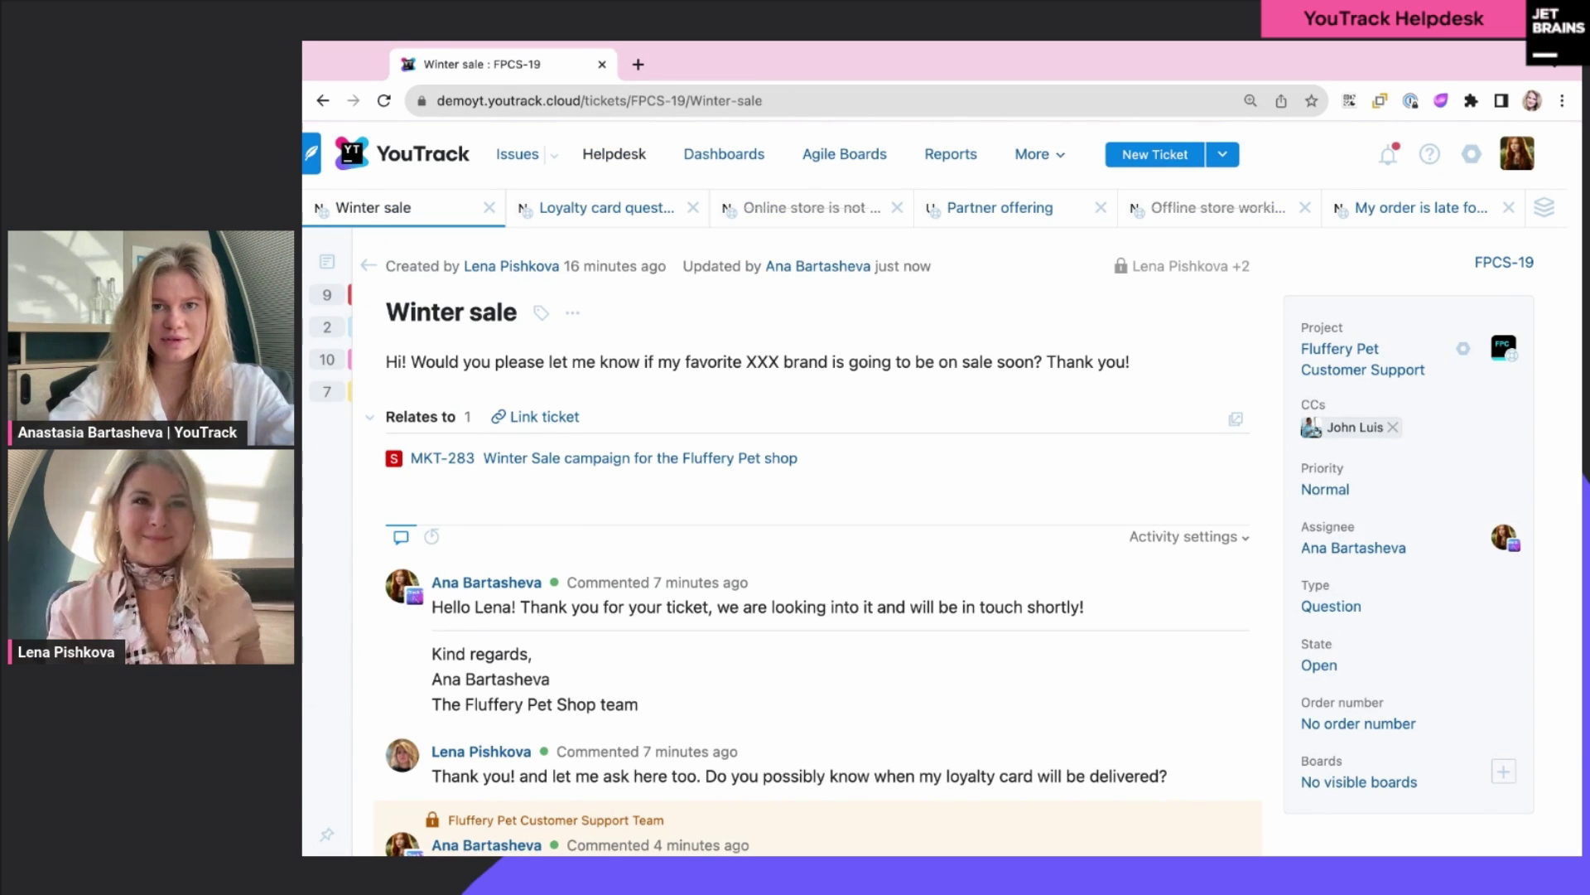
scroll(958, 536, down, 2)
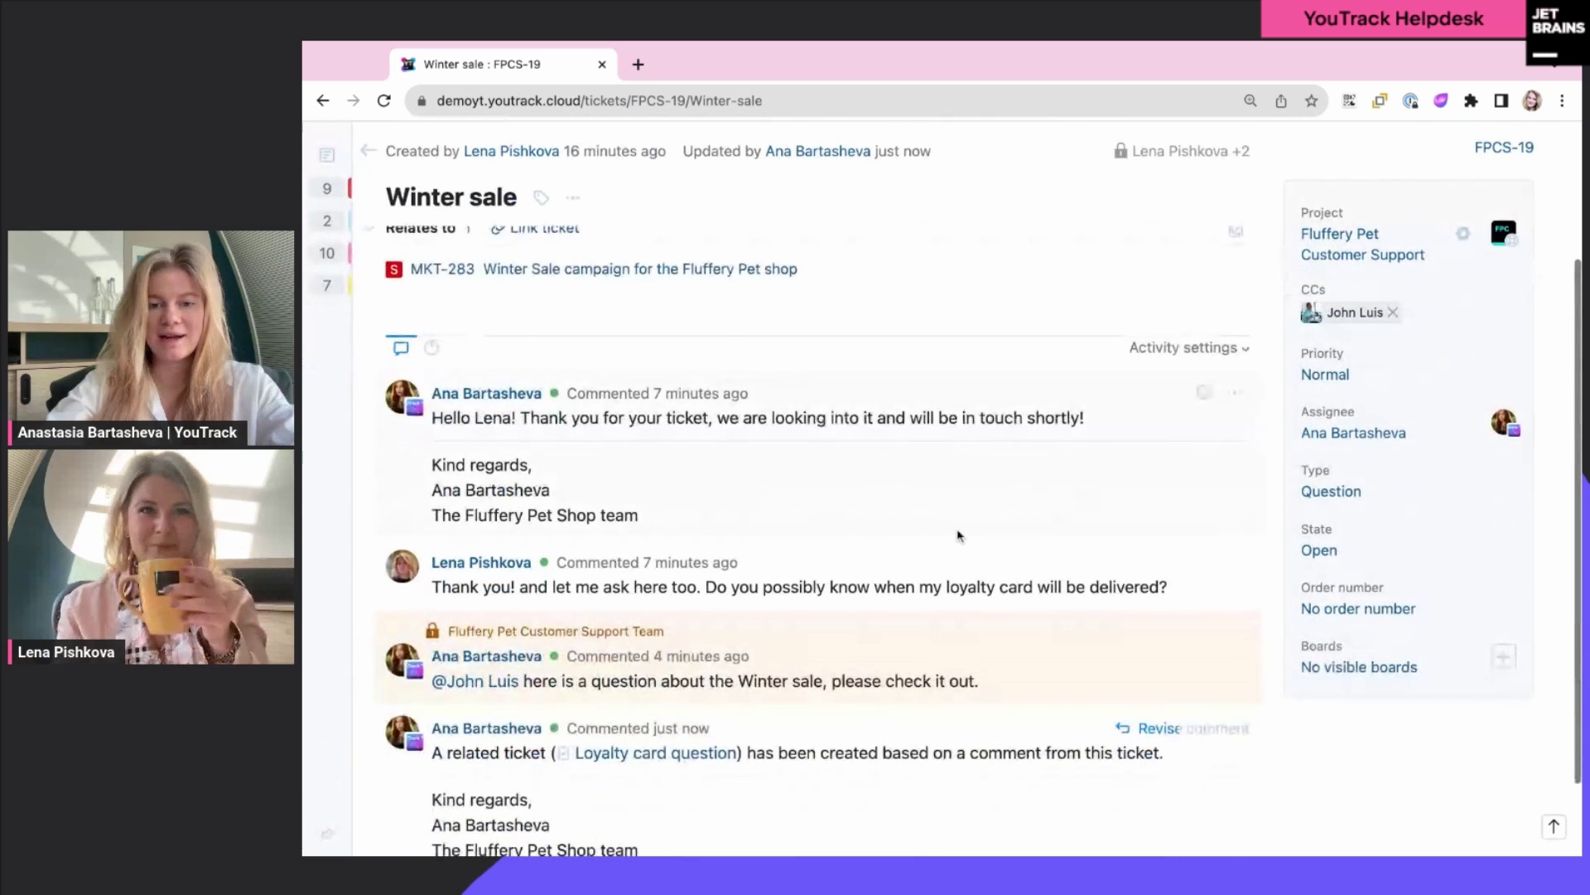
scroll(959, 535, down, 1)
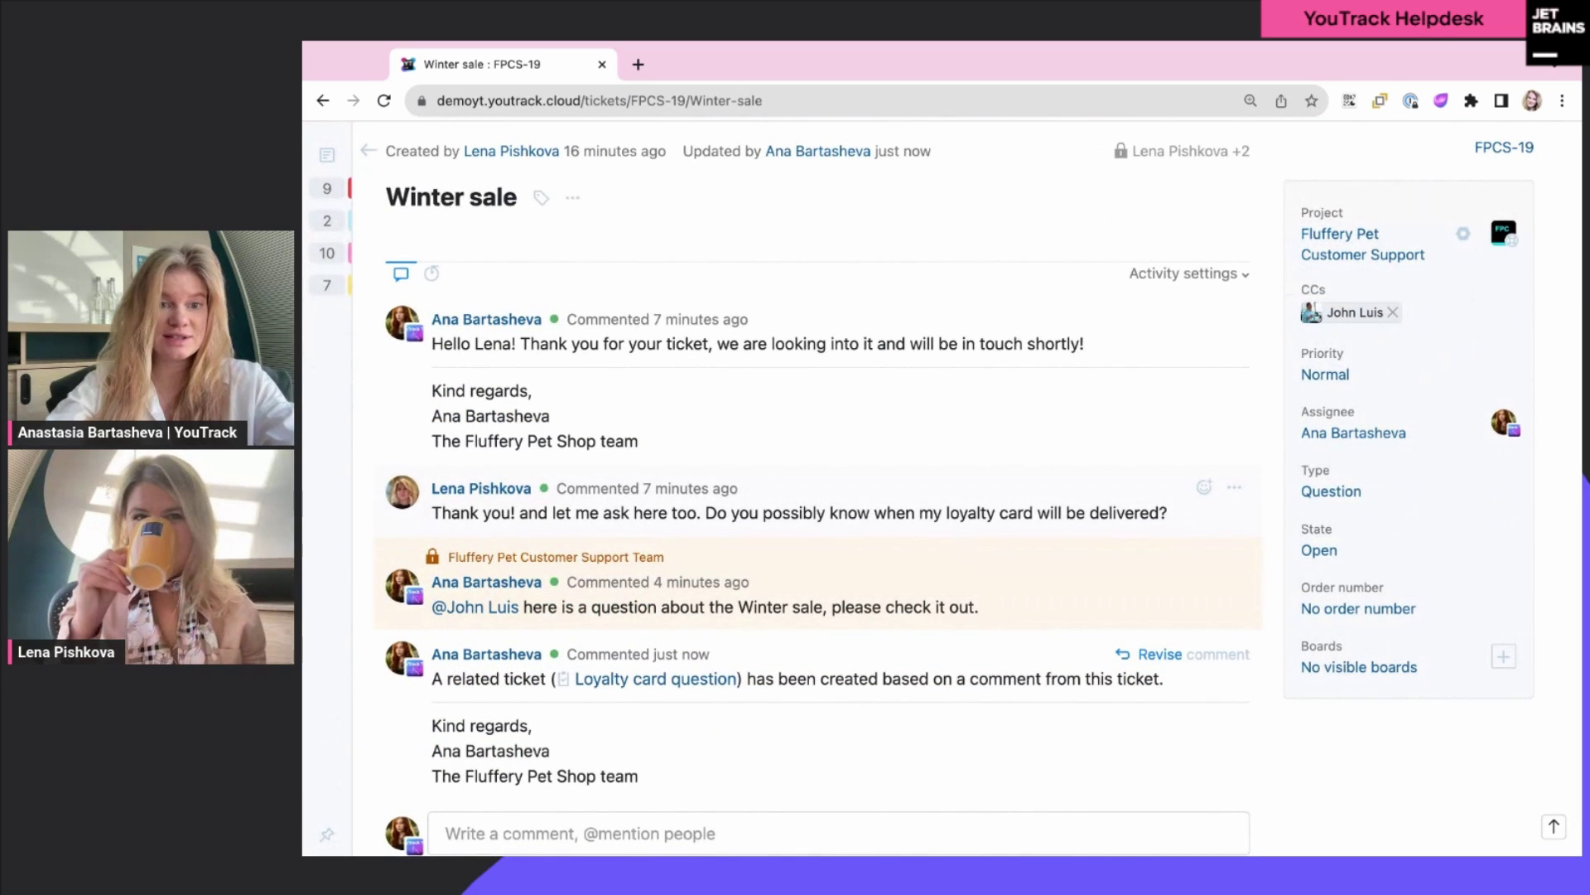
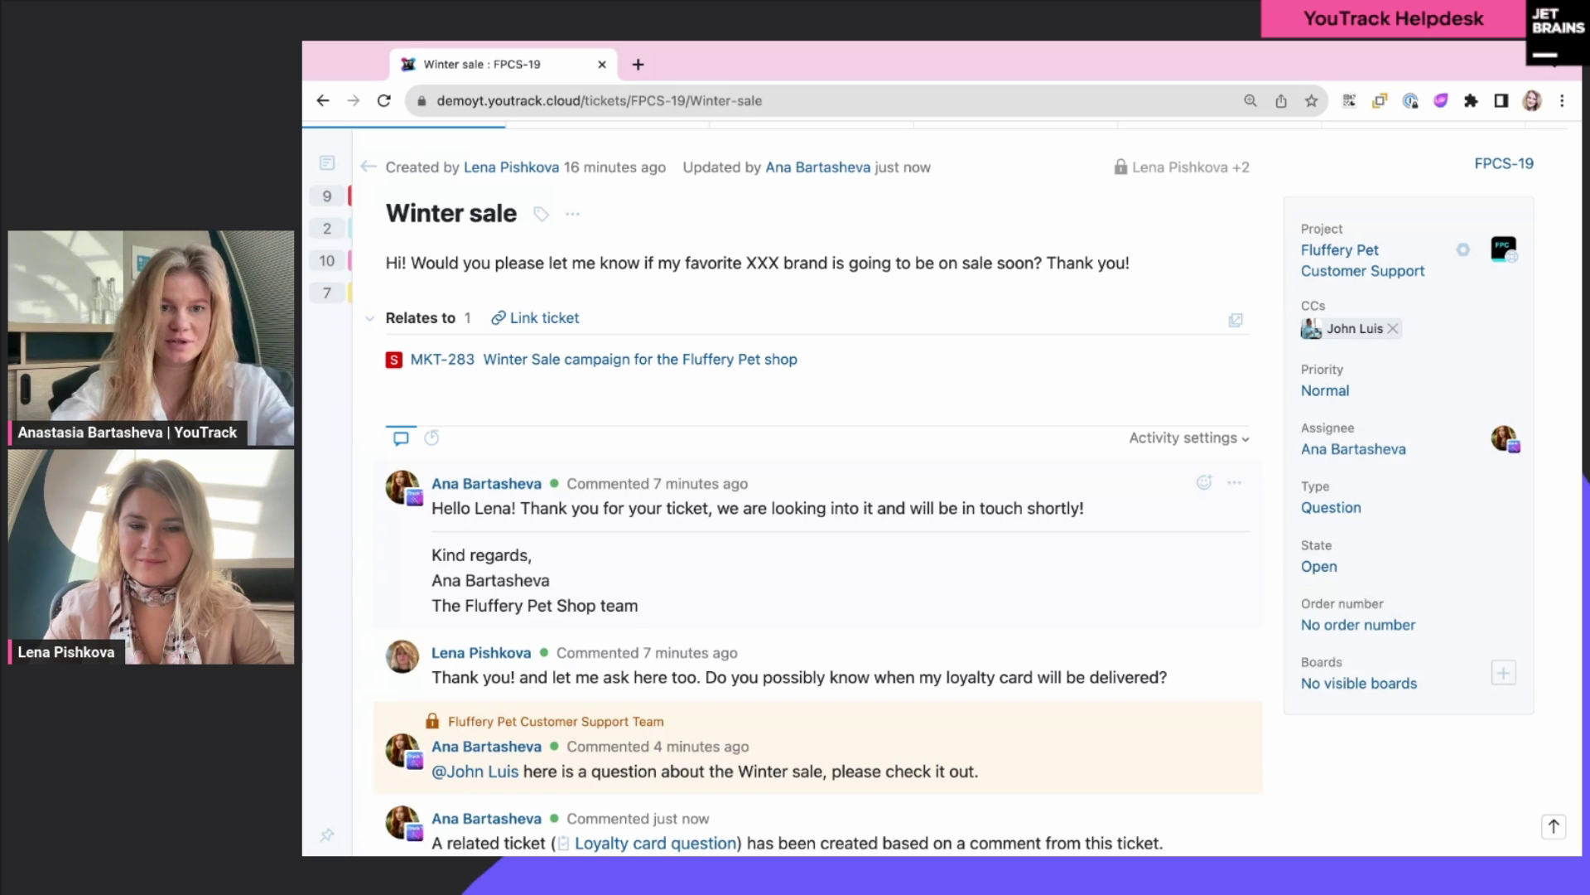
Step: View the list of settings sections for the Fluffery Pet Customer Support project and close it
mouse_move(961, 358)
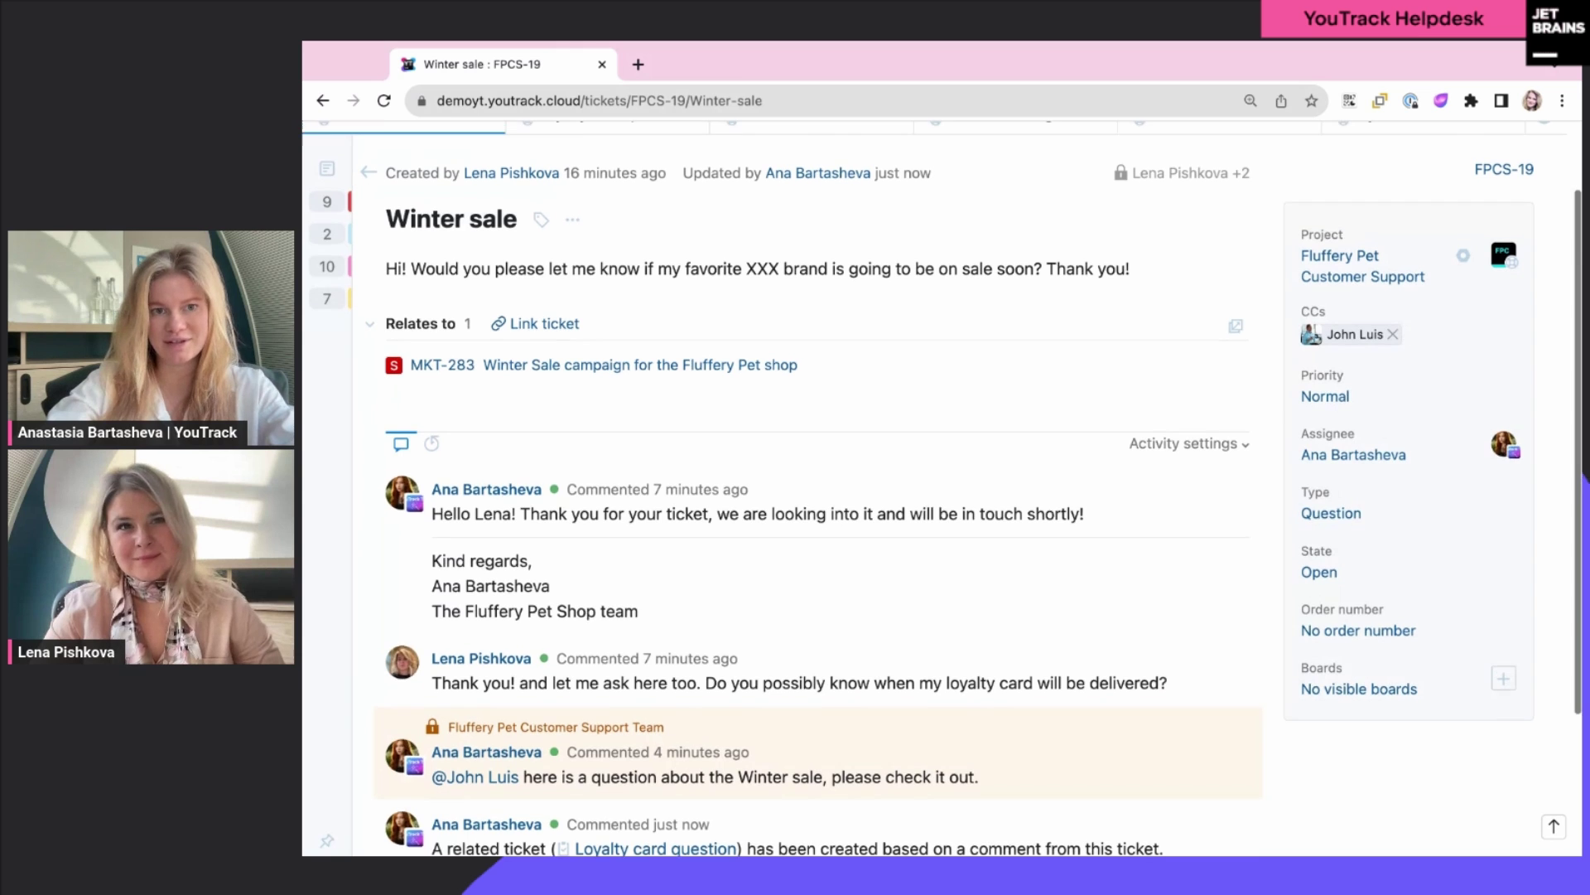
scroll(779, 402, up, 1)
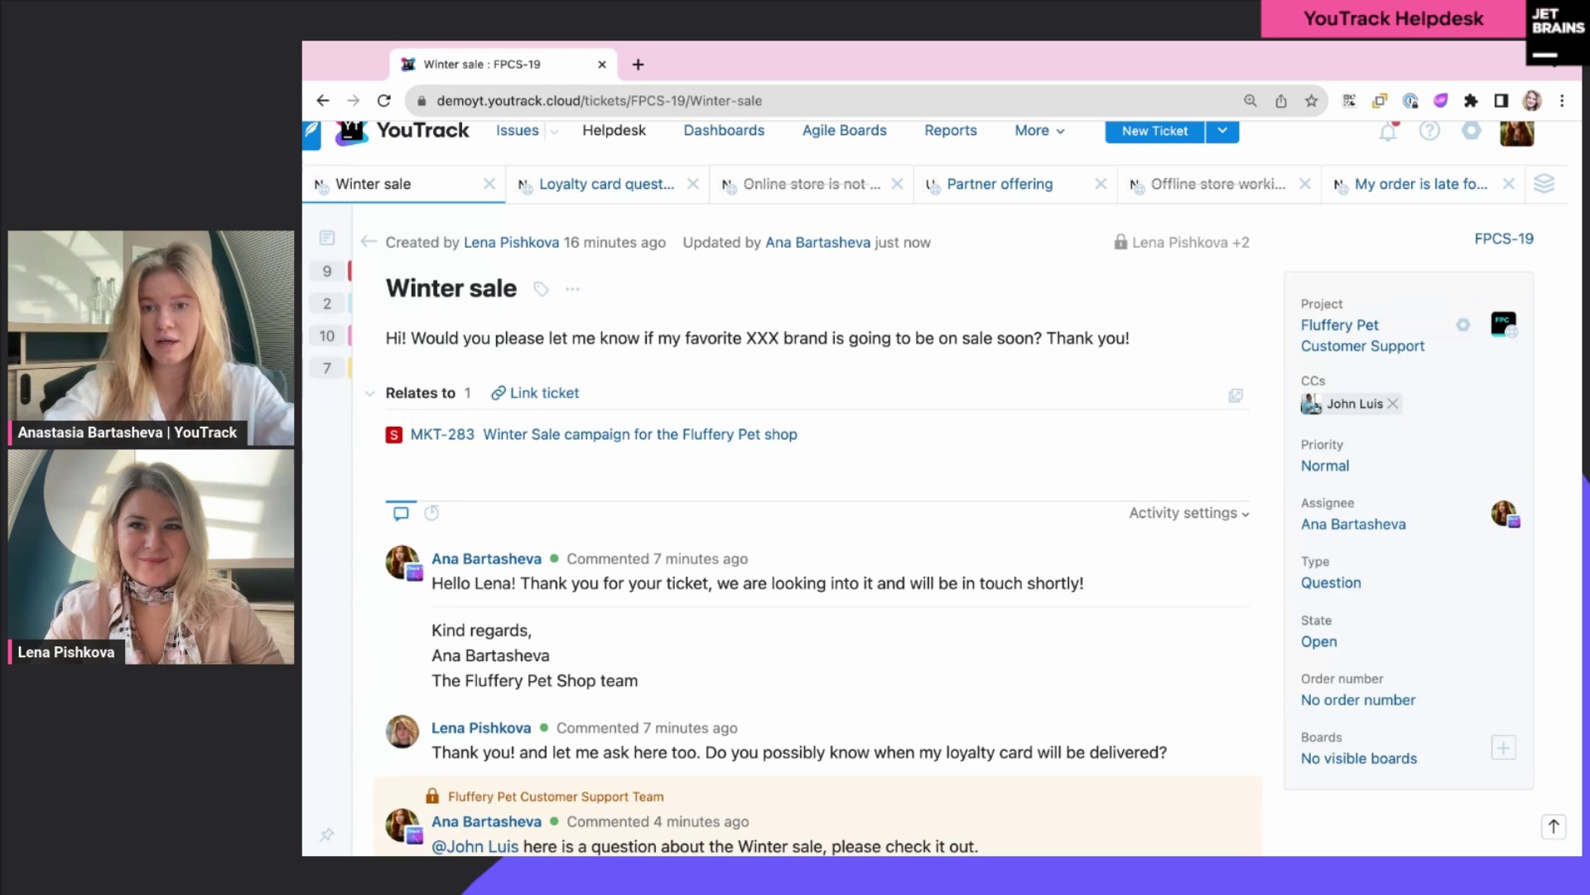
click(1464, 327)
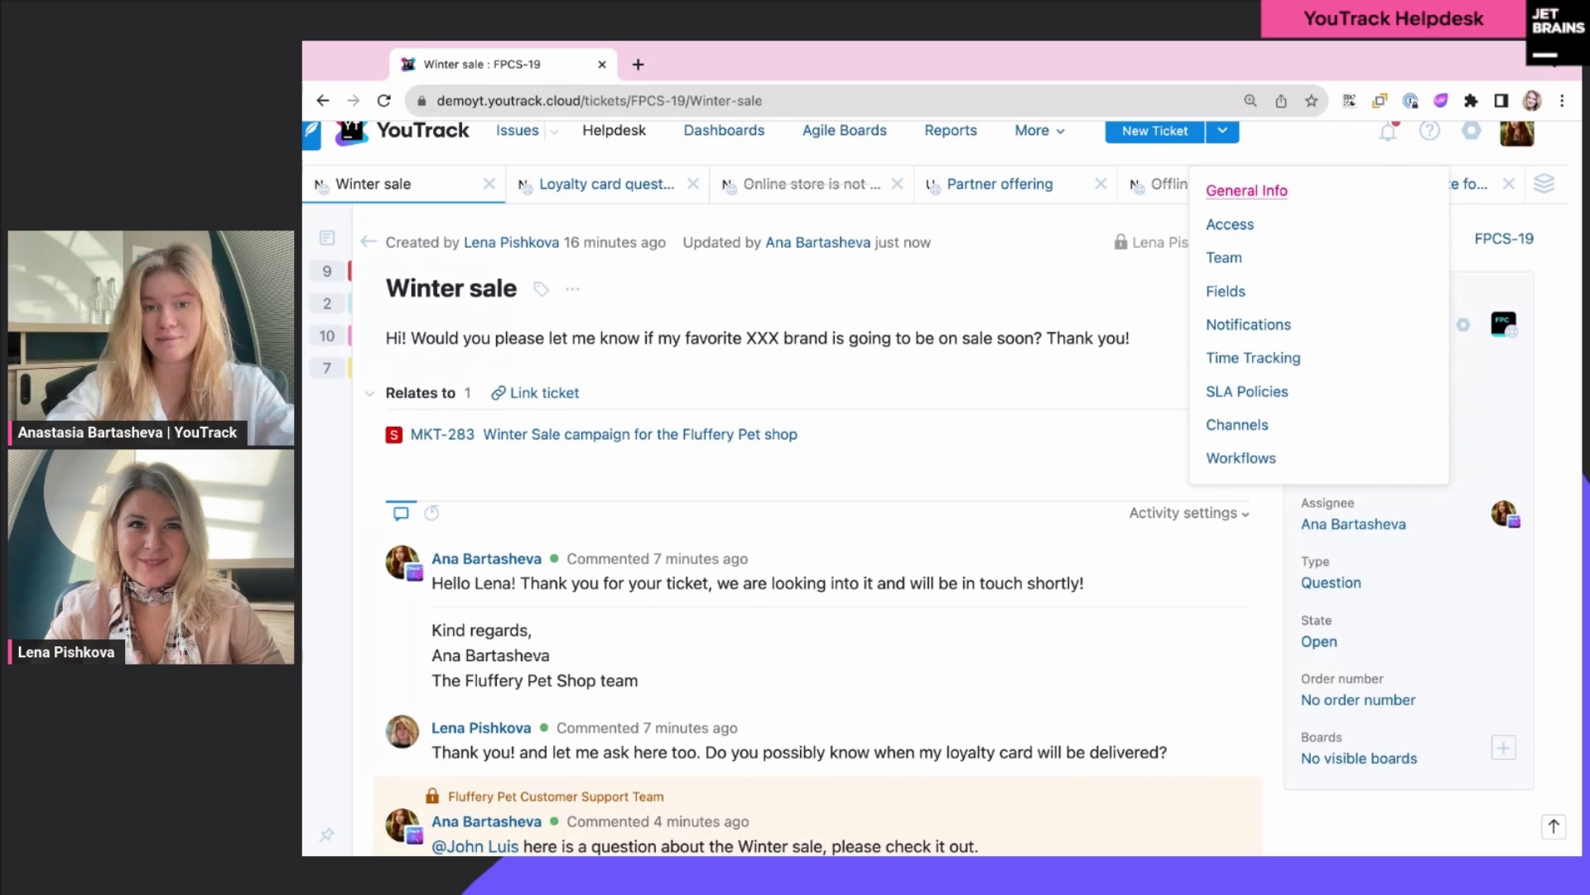
click(1007, 257)
scroll(1007, 250, up, 1)
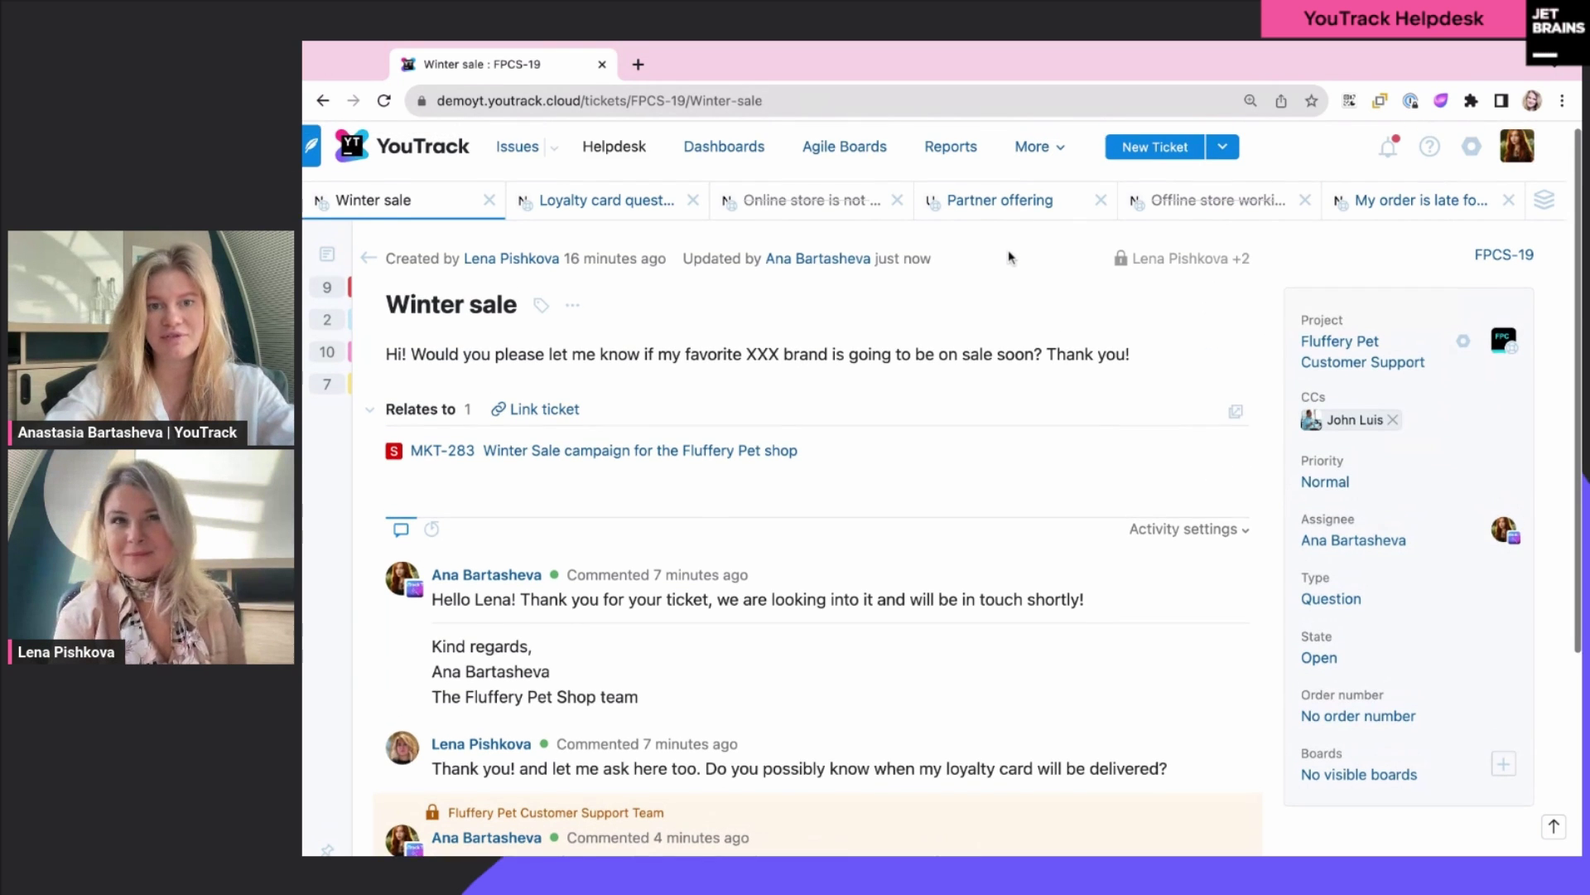
Step: Start creating a new project from the projects list and choose the Helpdesk project type
click(1062, 156)
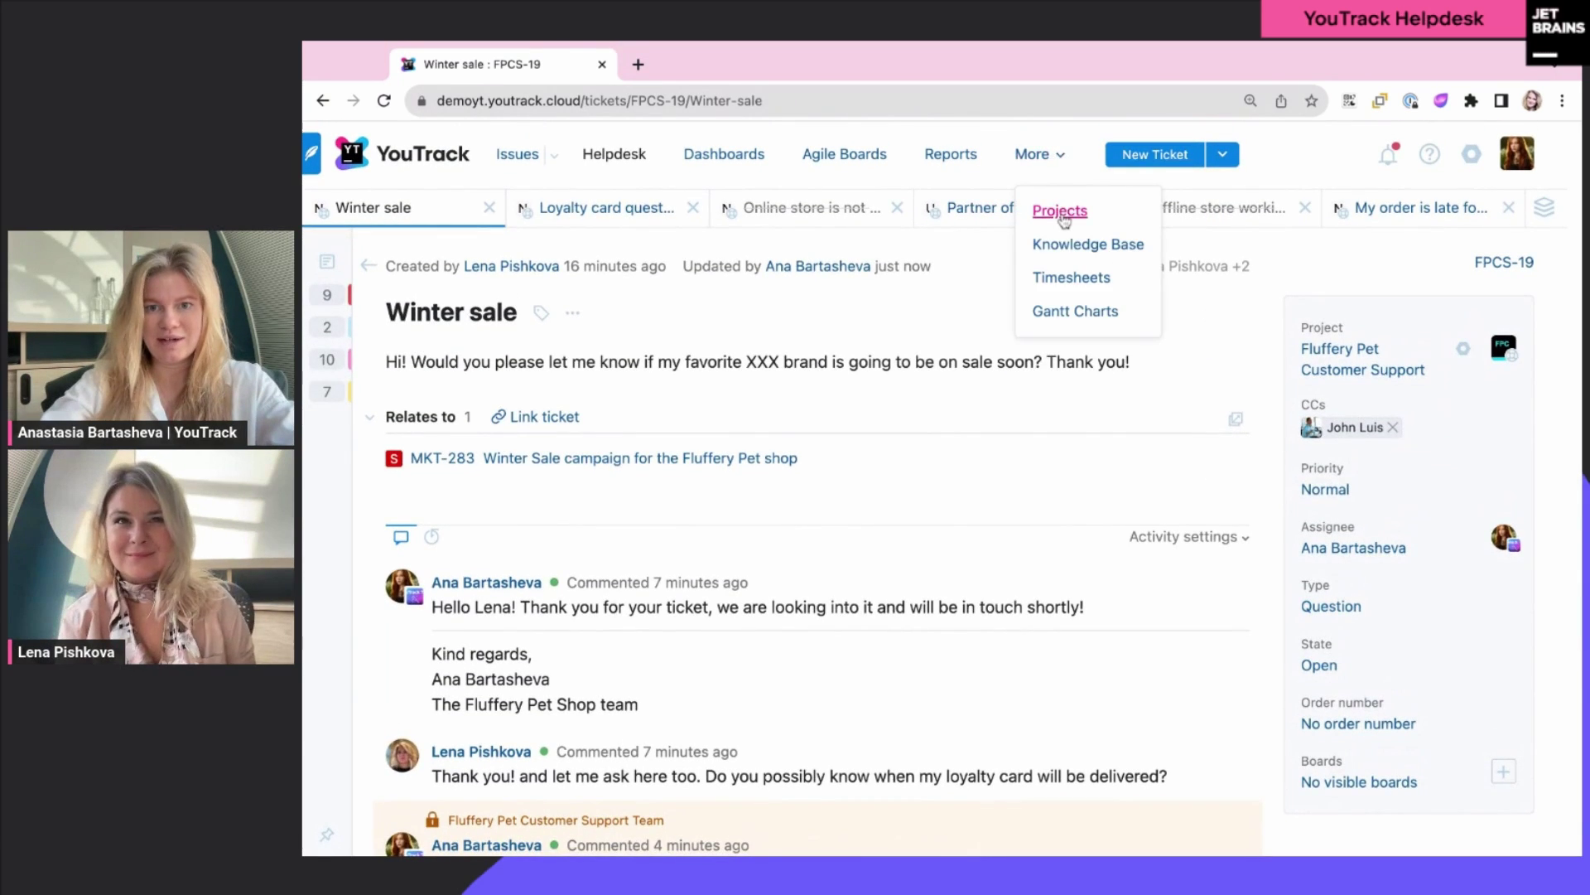
click(1061, 218)
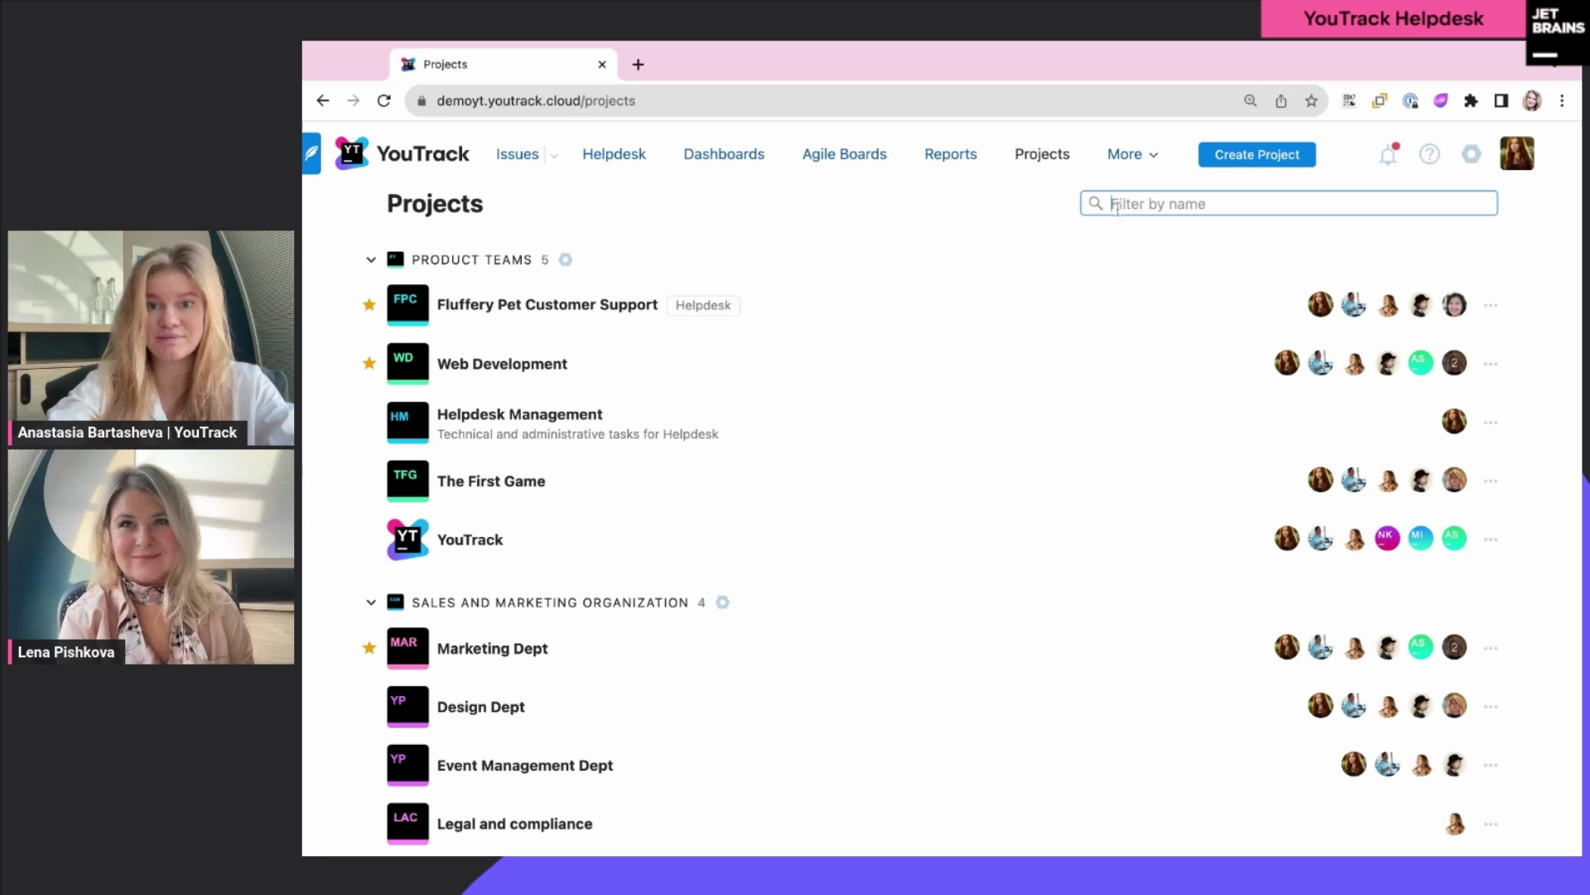
click(1234, 159)
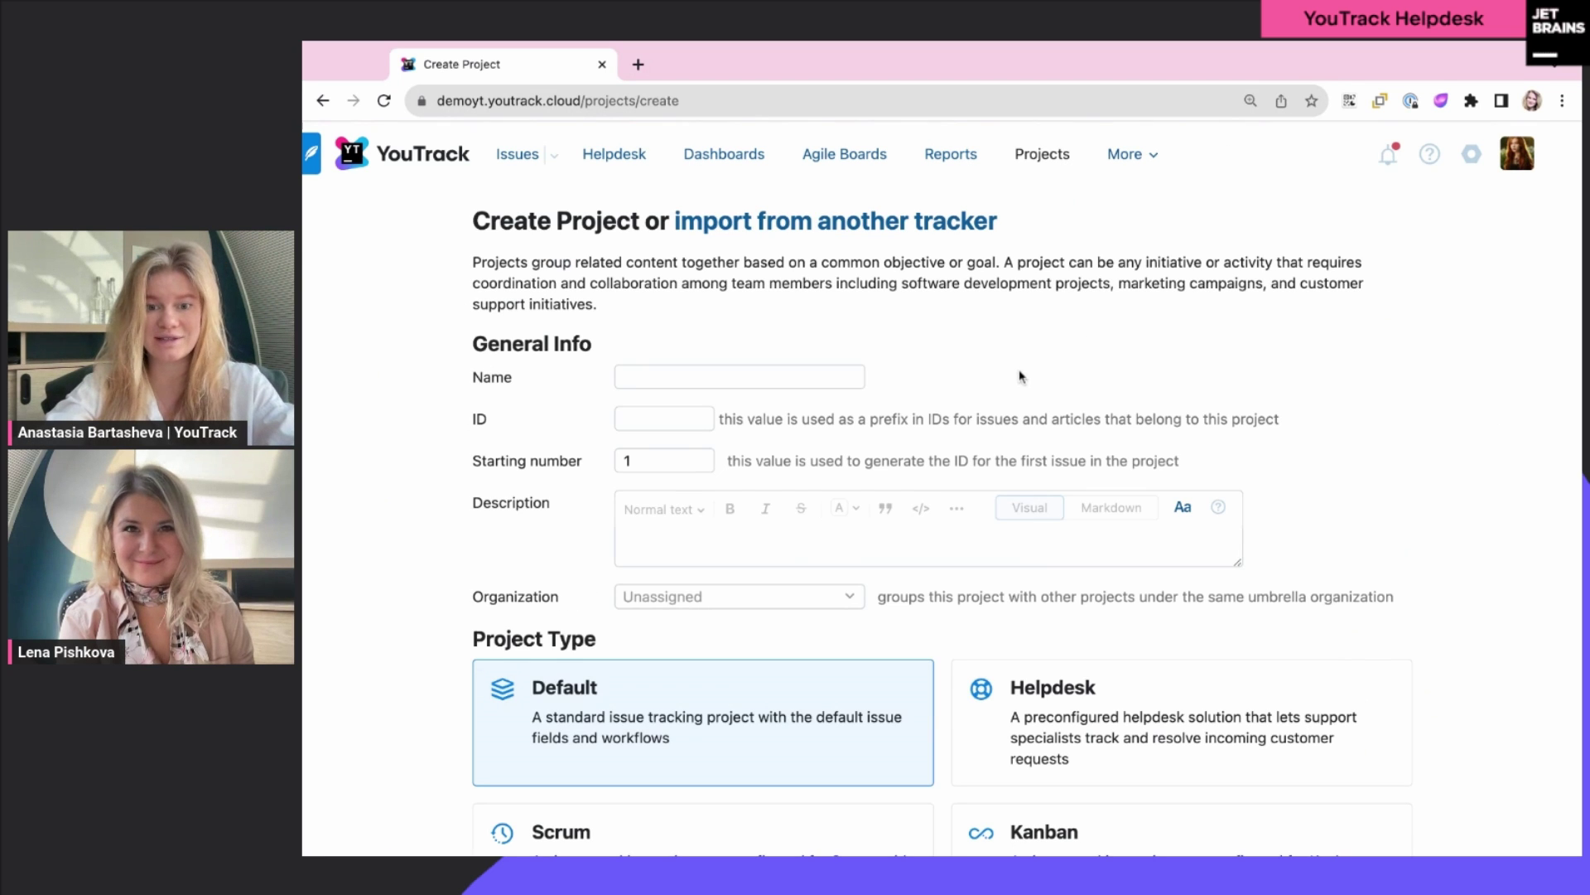
scroll(1254, 416, down, 1)
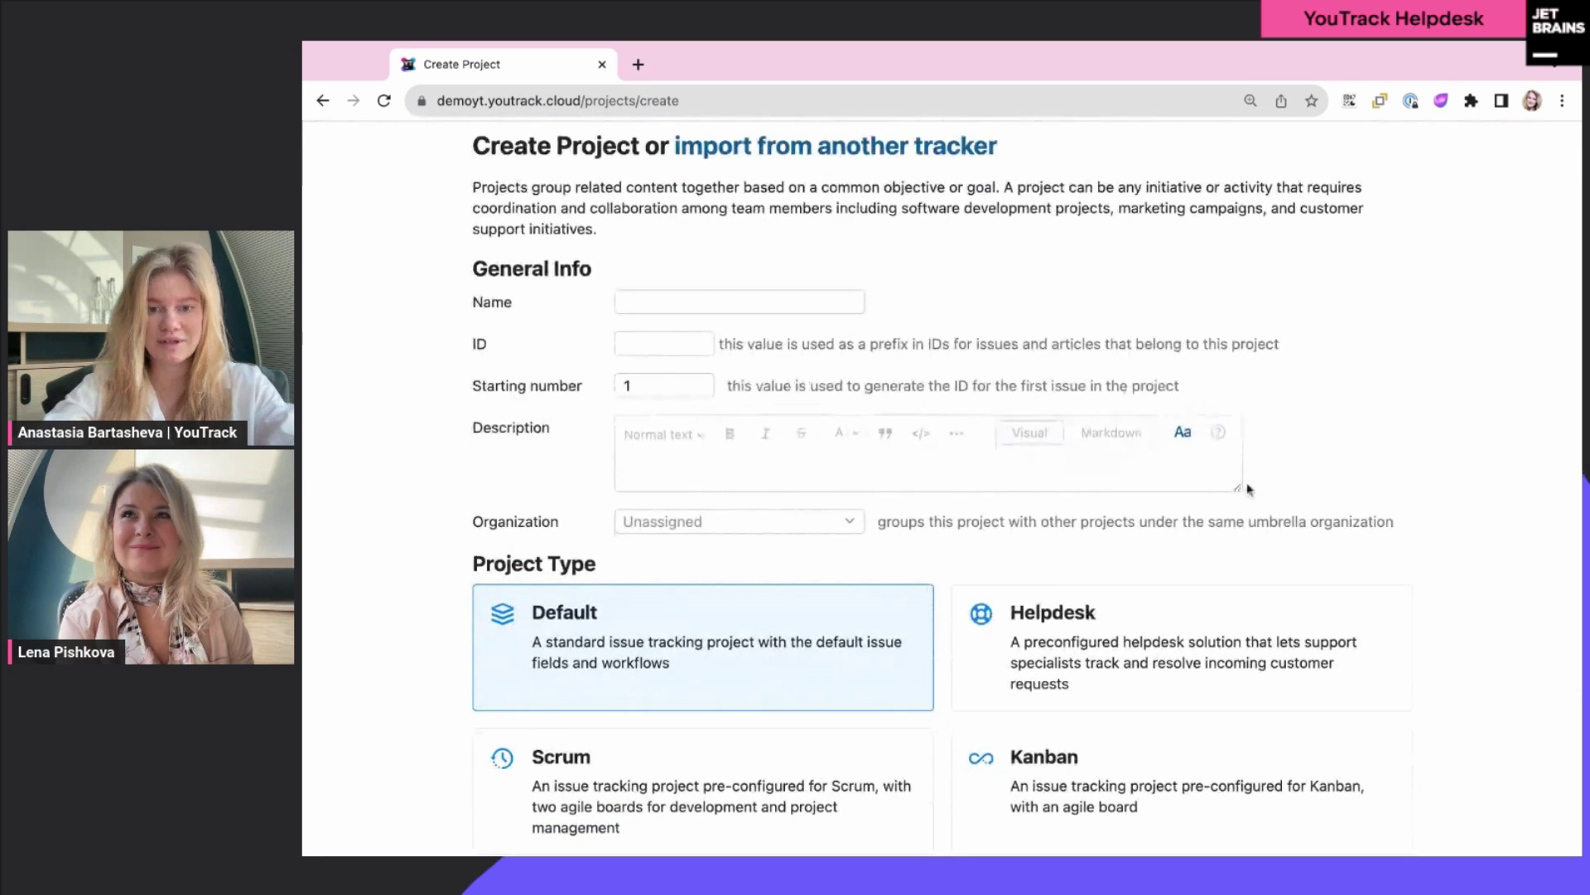
click(1113, 637)
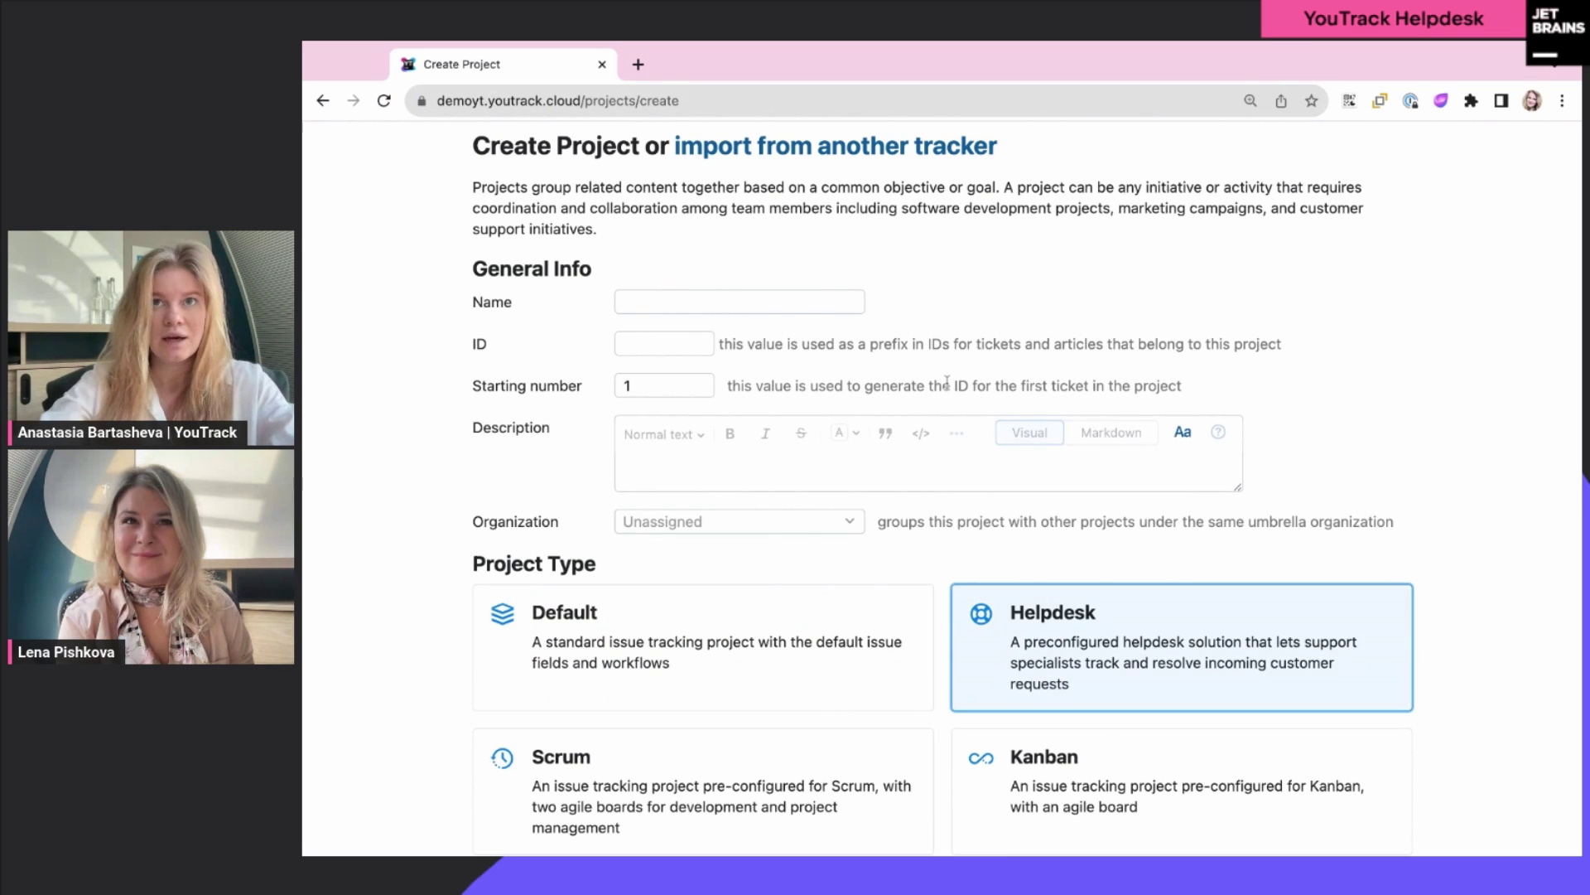
Step: Name the new helpdesk project "Pet Shop" and create it with the other settings left at their defaults
click(686, 310)
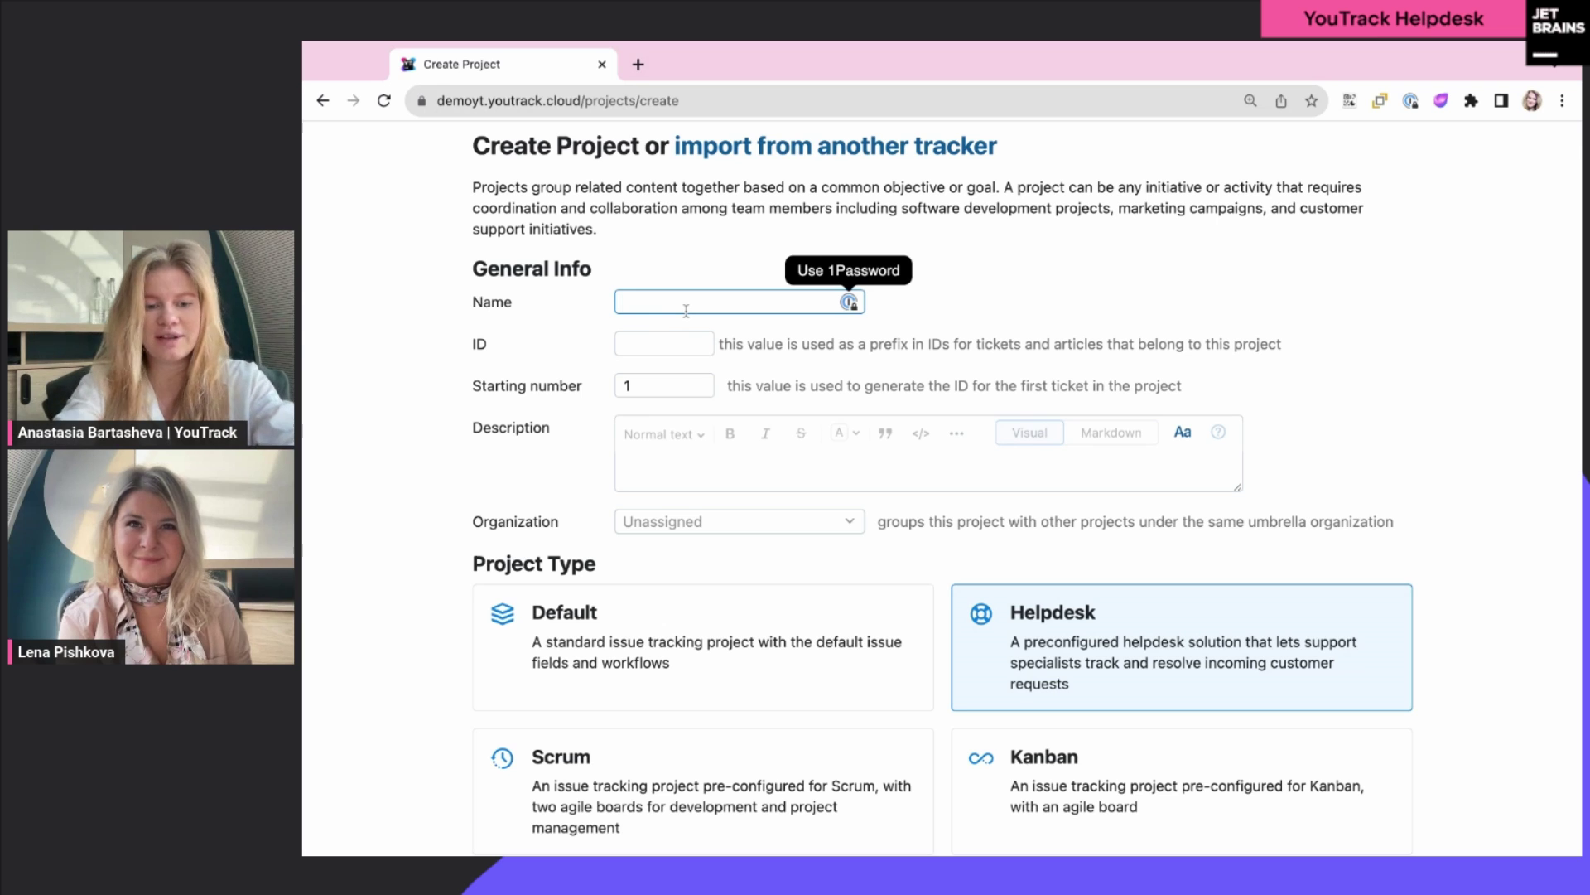
text(Pet )
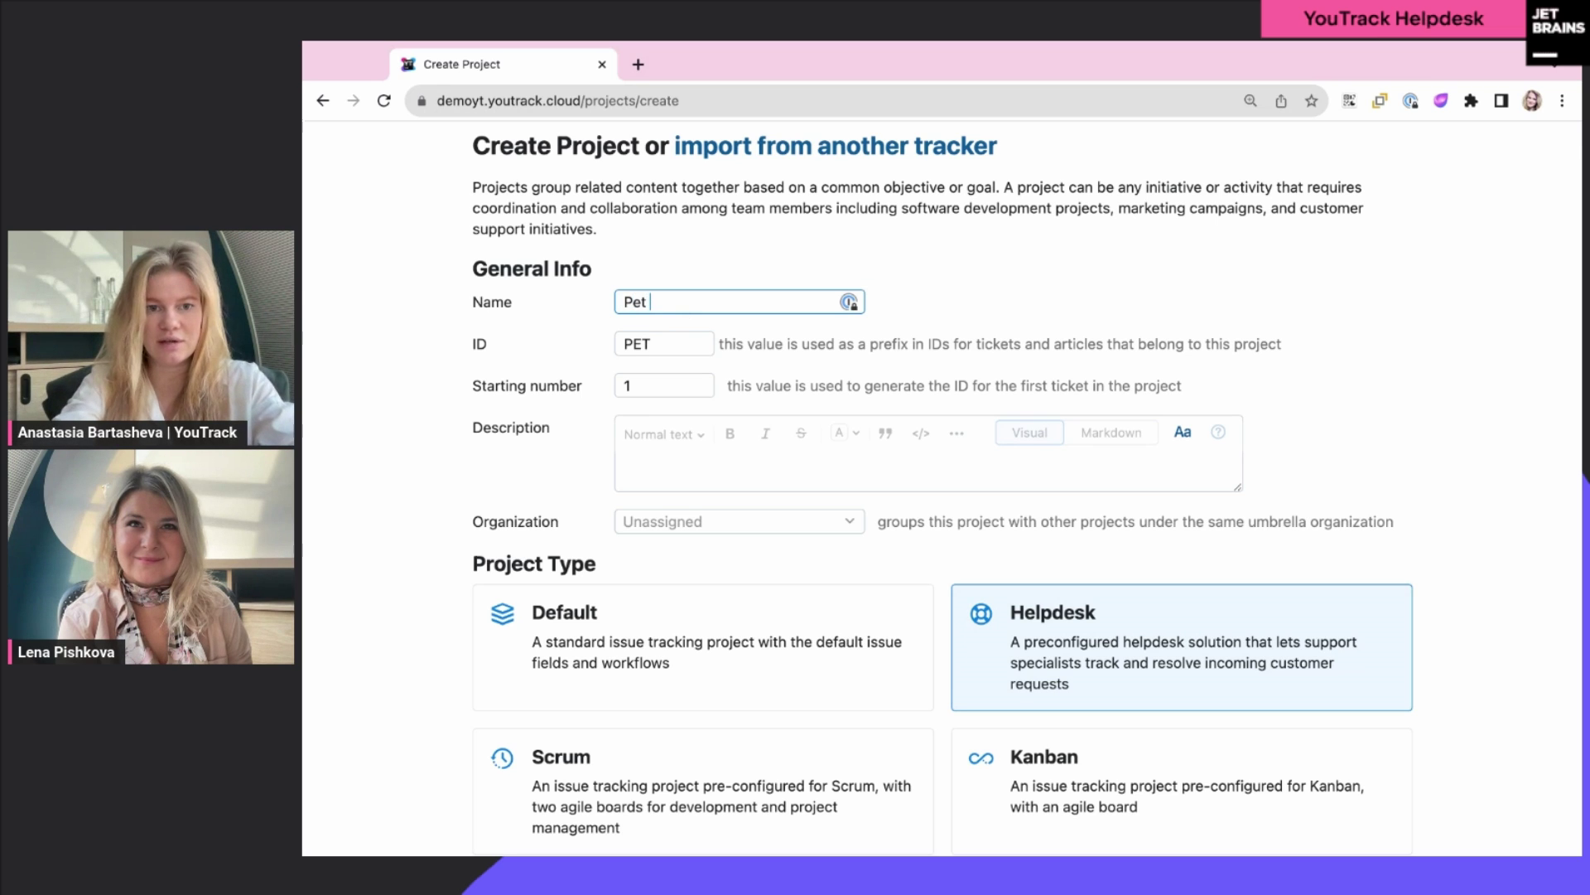
text(Shop)
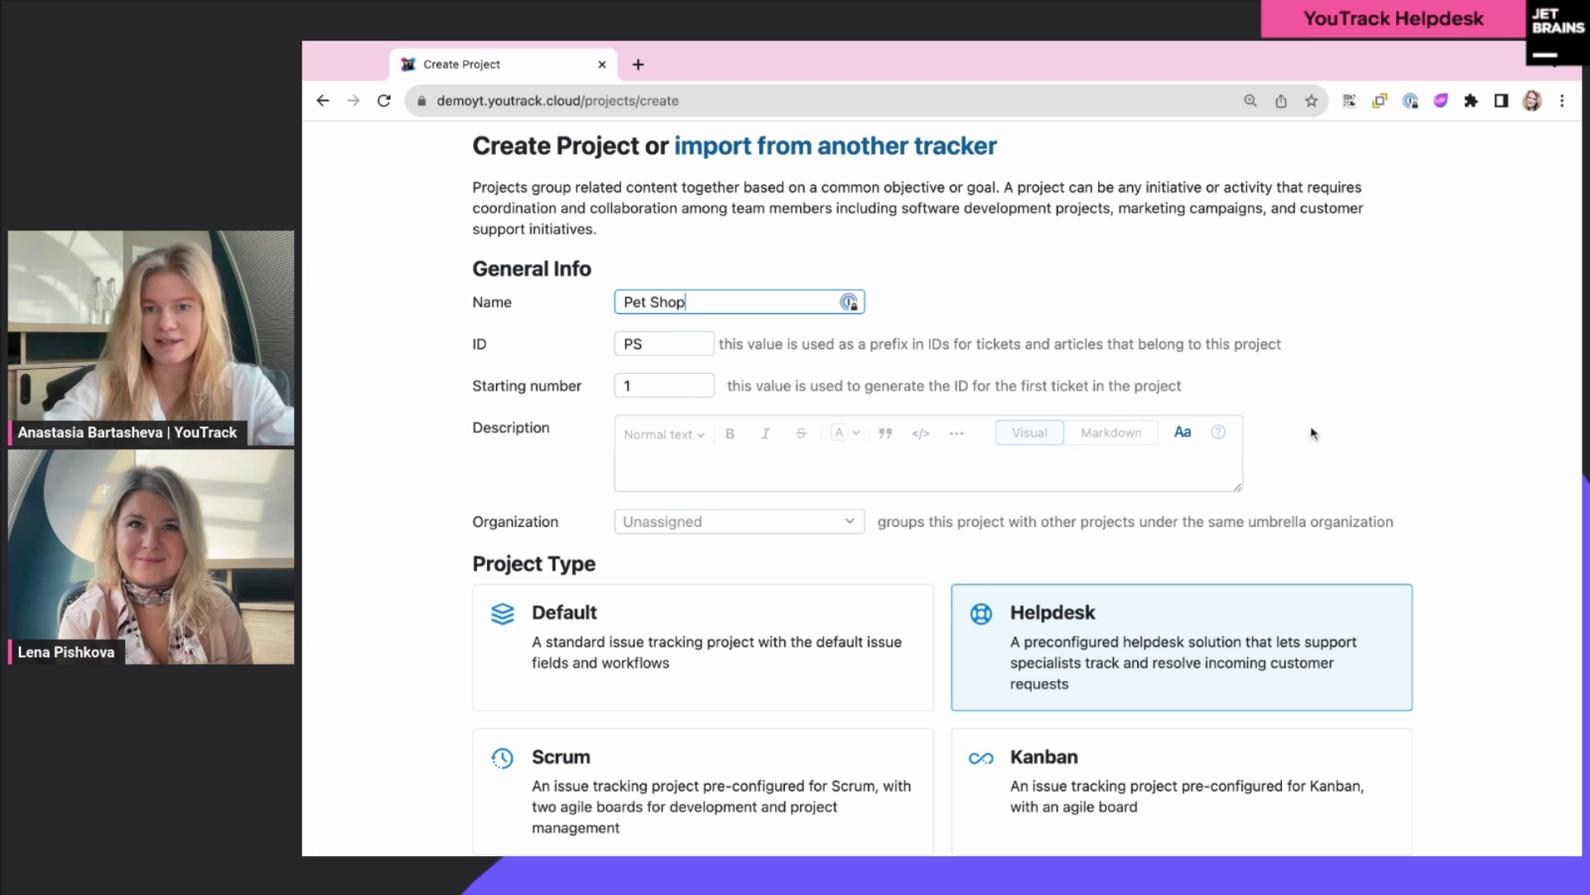
scroll(1297, 440, down, 2)
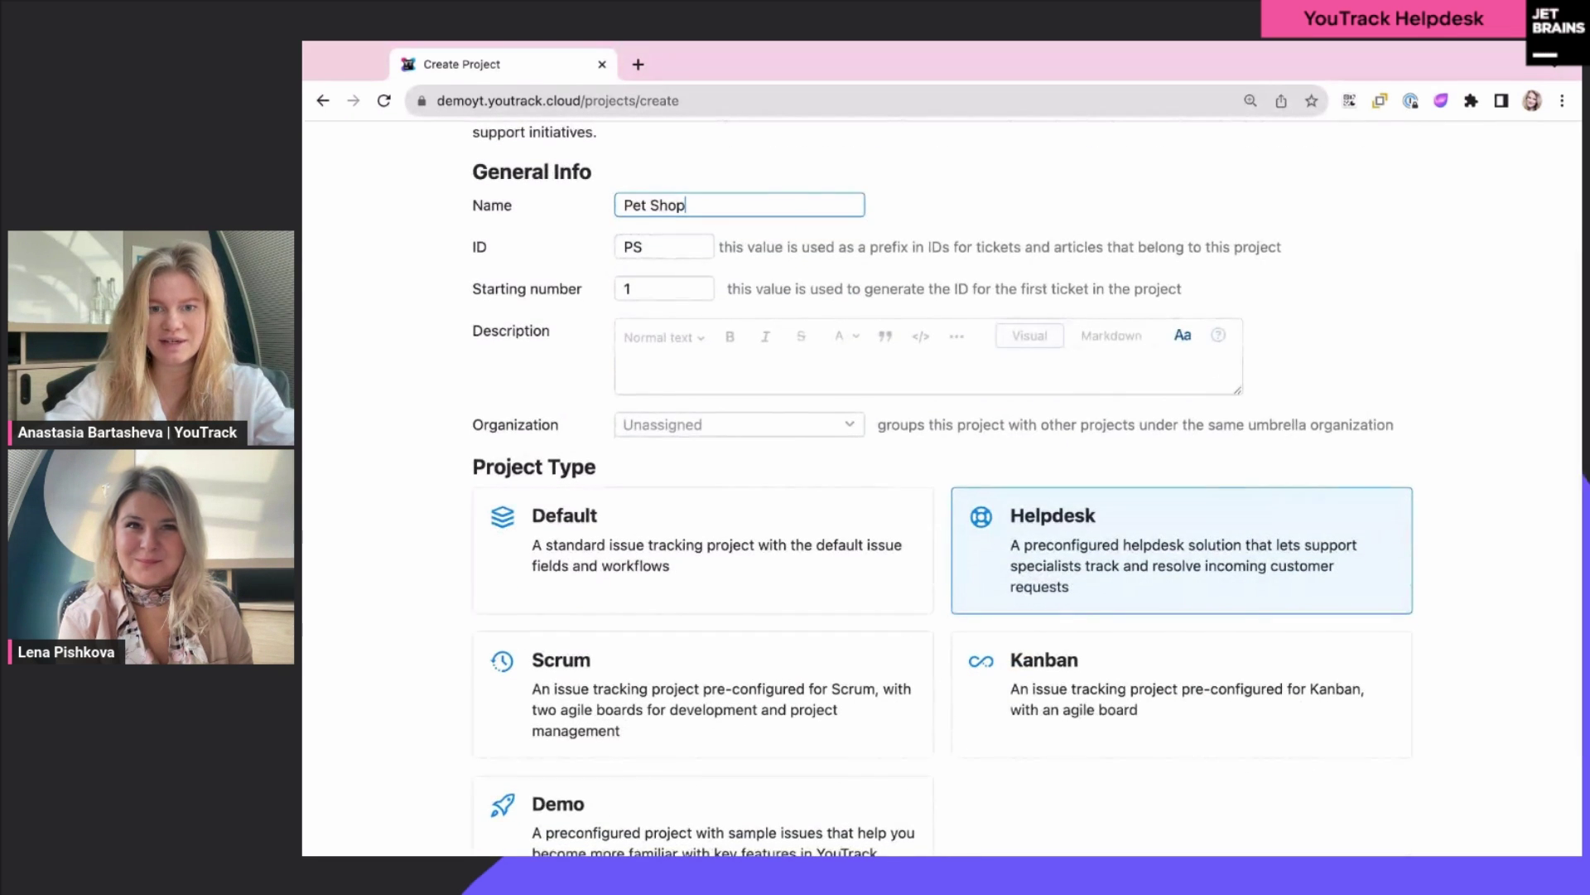
scroll(1242, 497, down, 3)
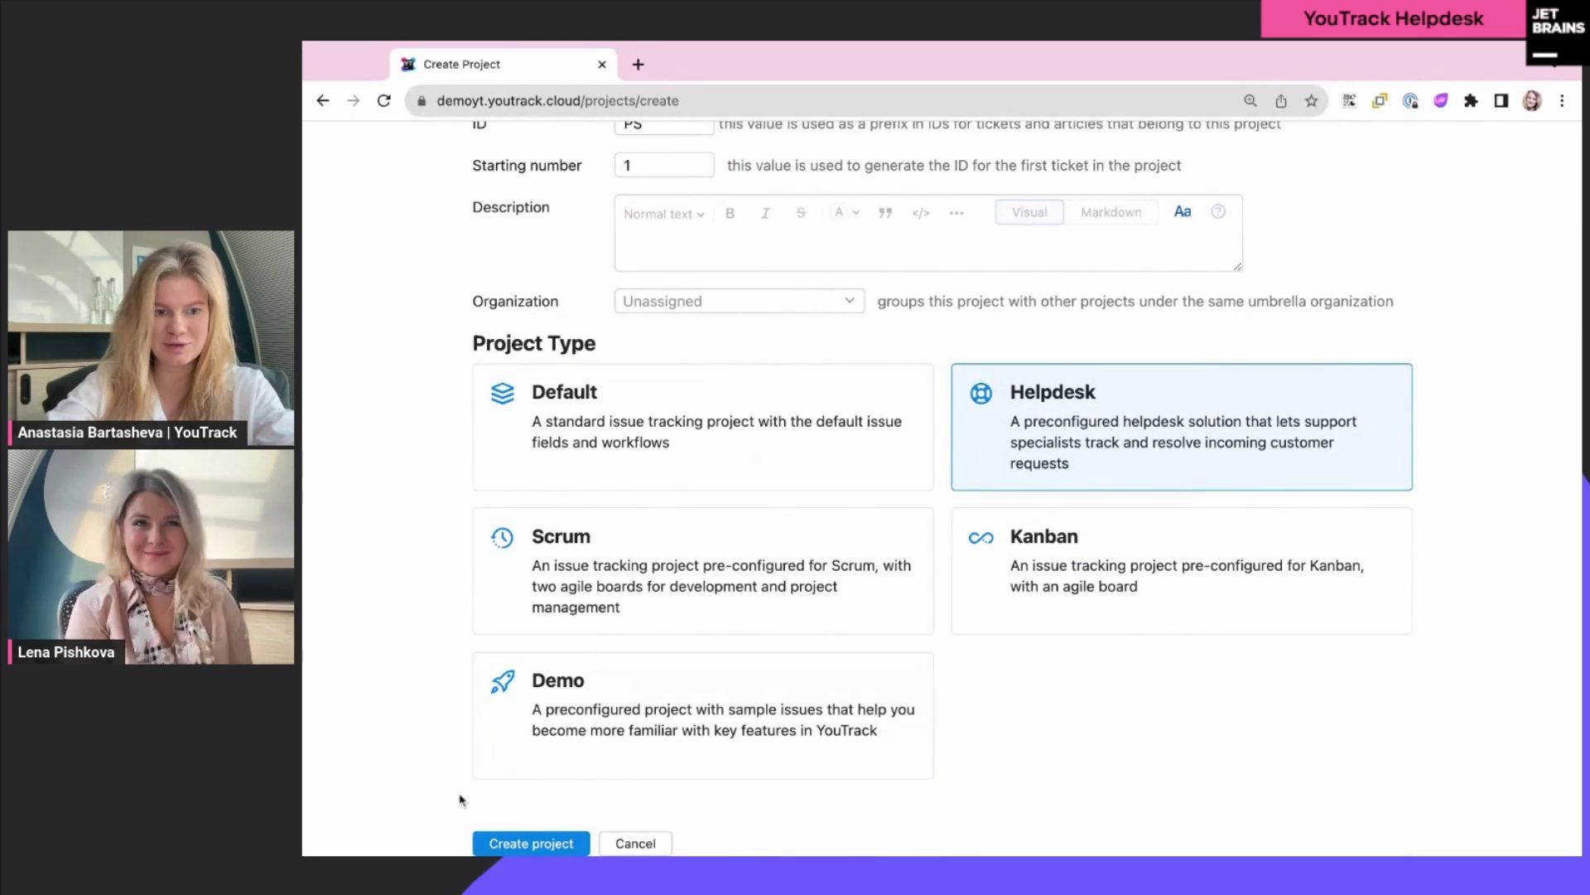
click(524, 843)
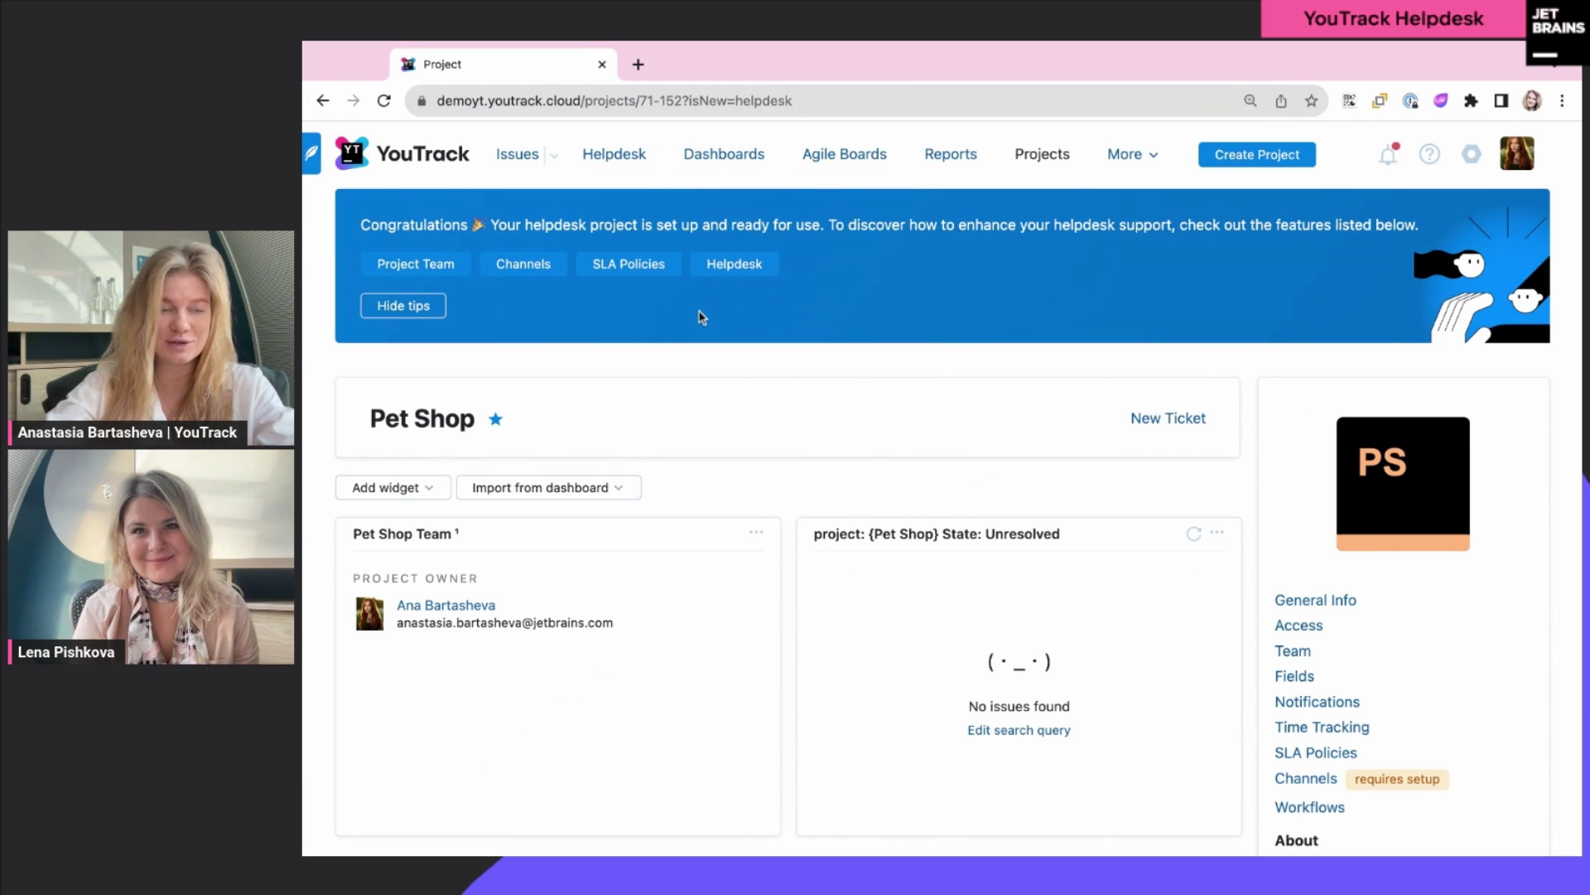
Step: View the Project Team, Channels and SLA Policies setup tips for the Pet Shop project
click(441, 270)
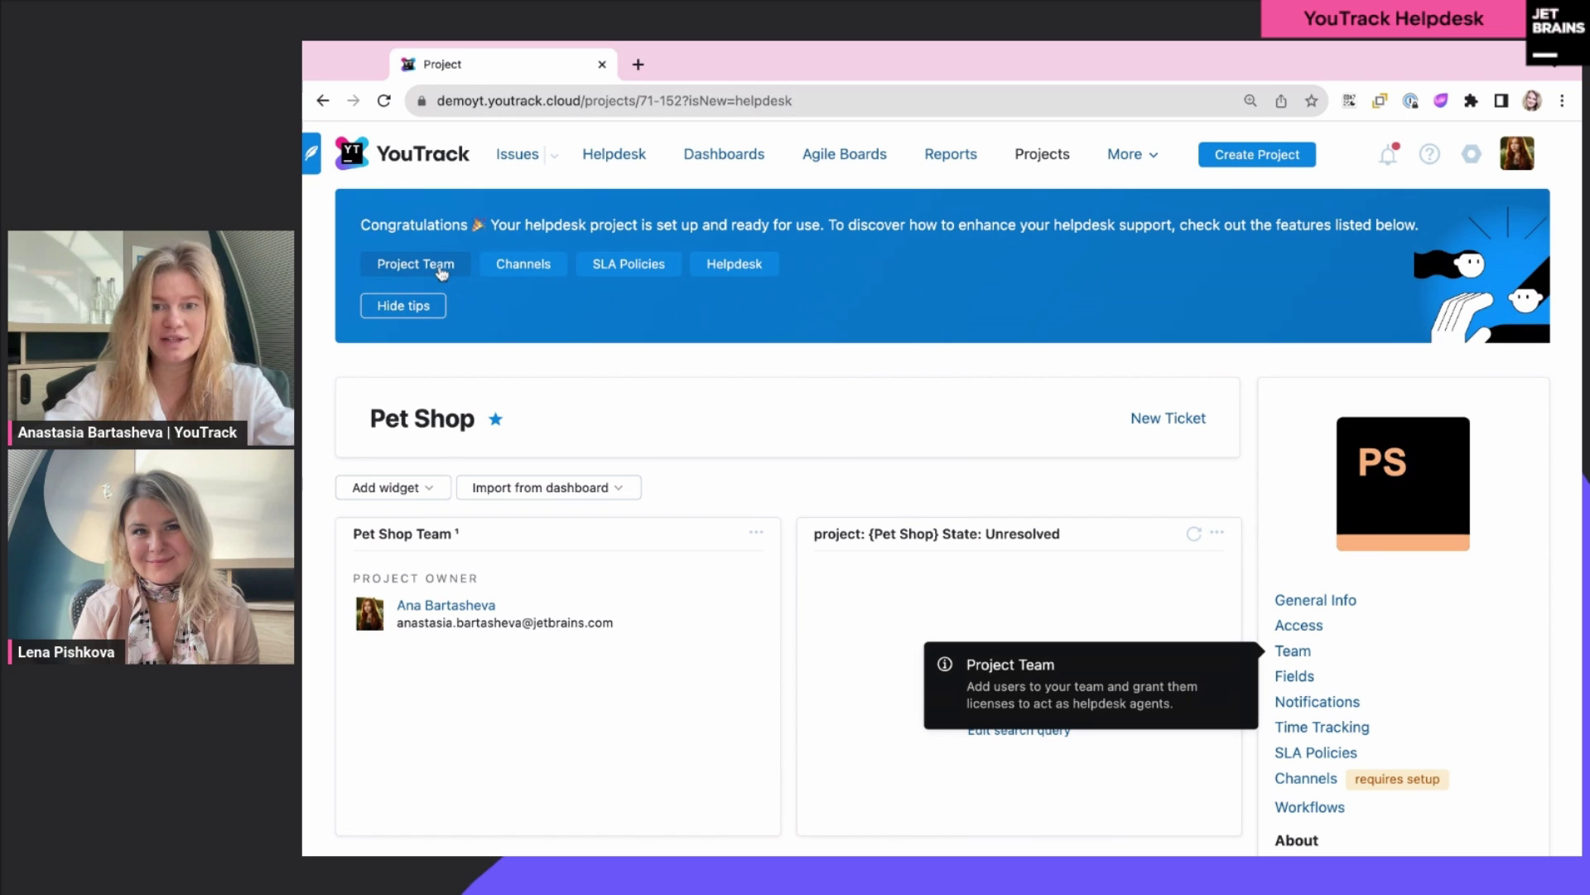
click(530, 267)
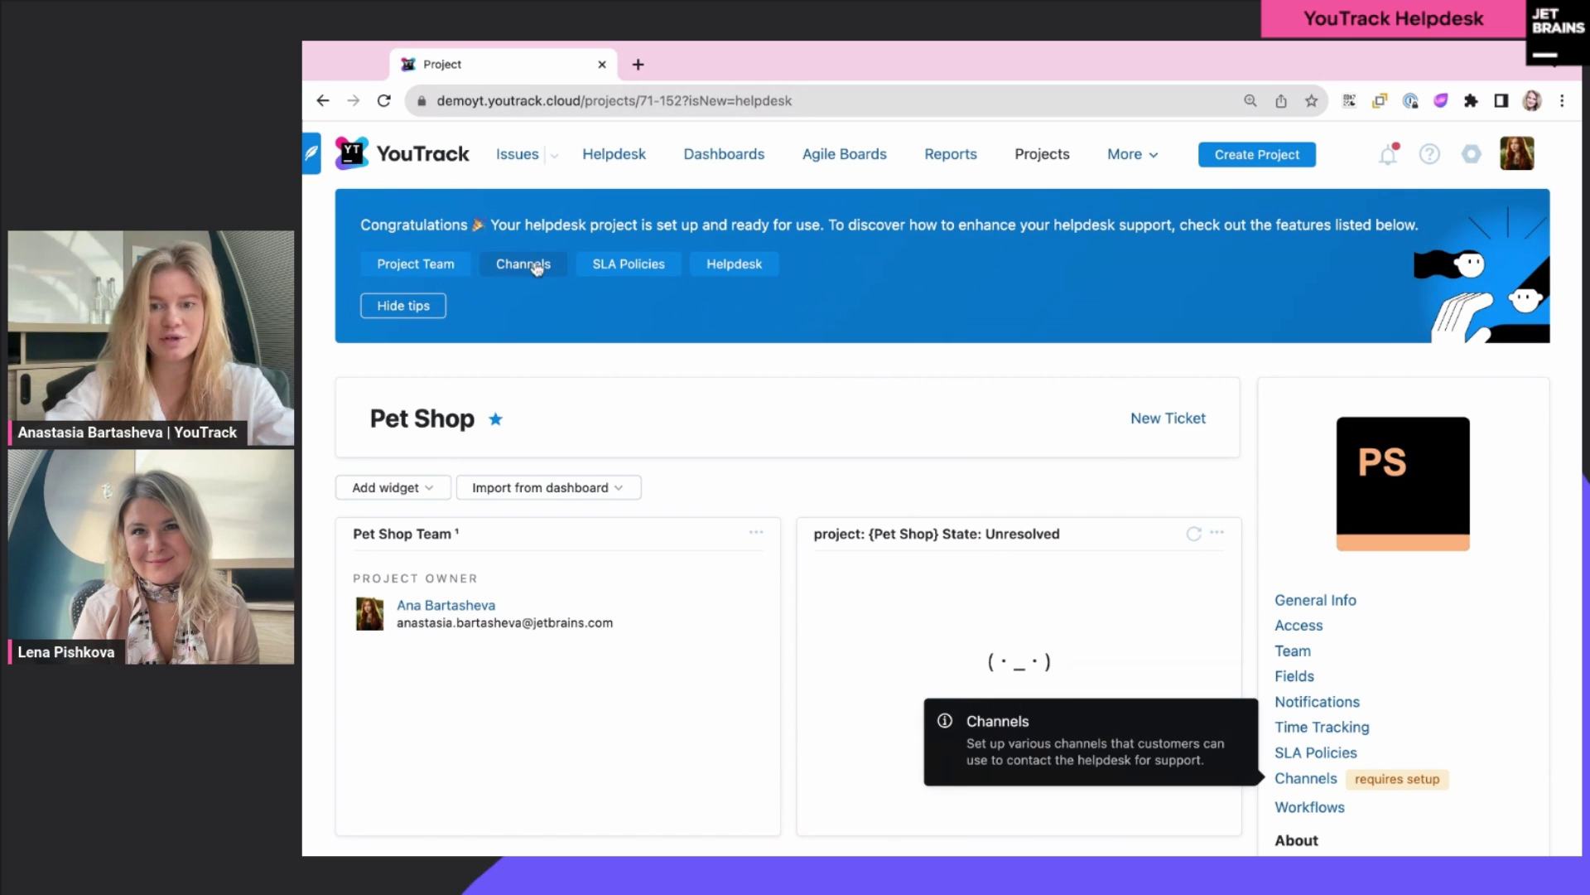
click(609, 271)
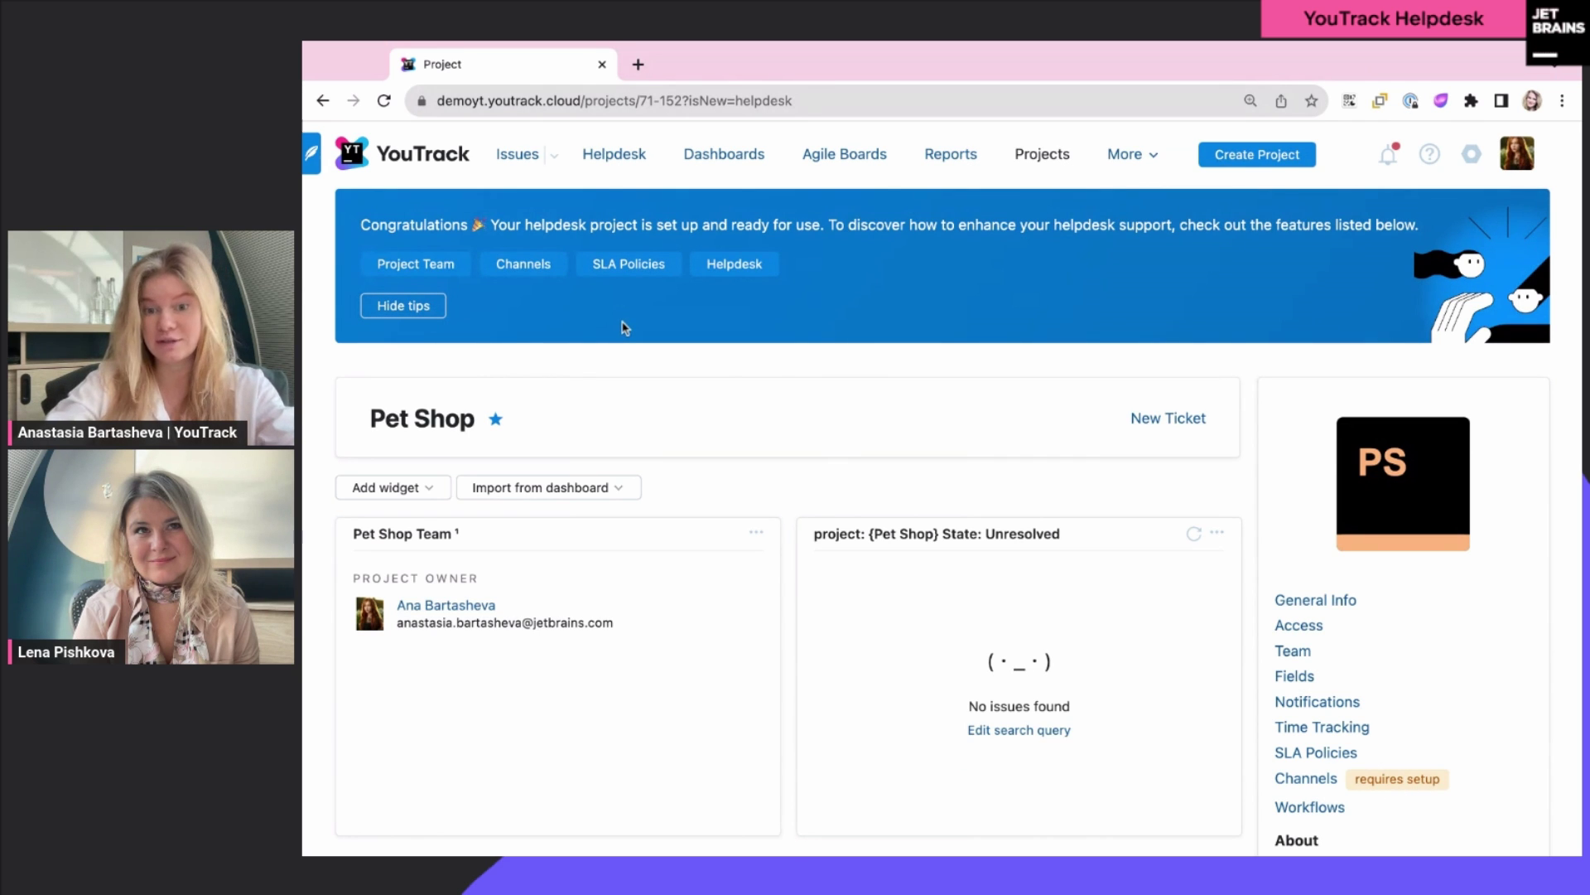
Step: Find two existing users by name and add both to the Pet Shop project team as agents
click(1304, 655)
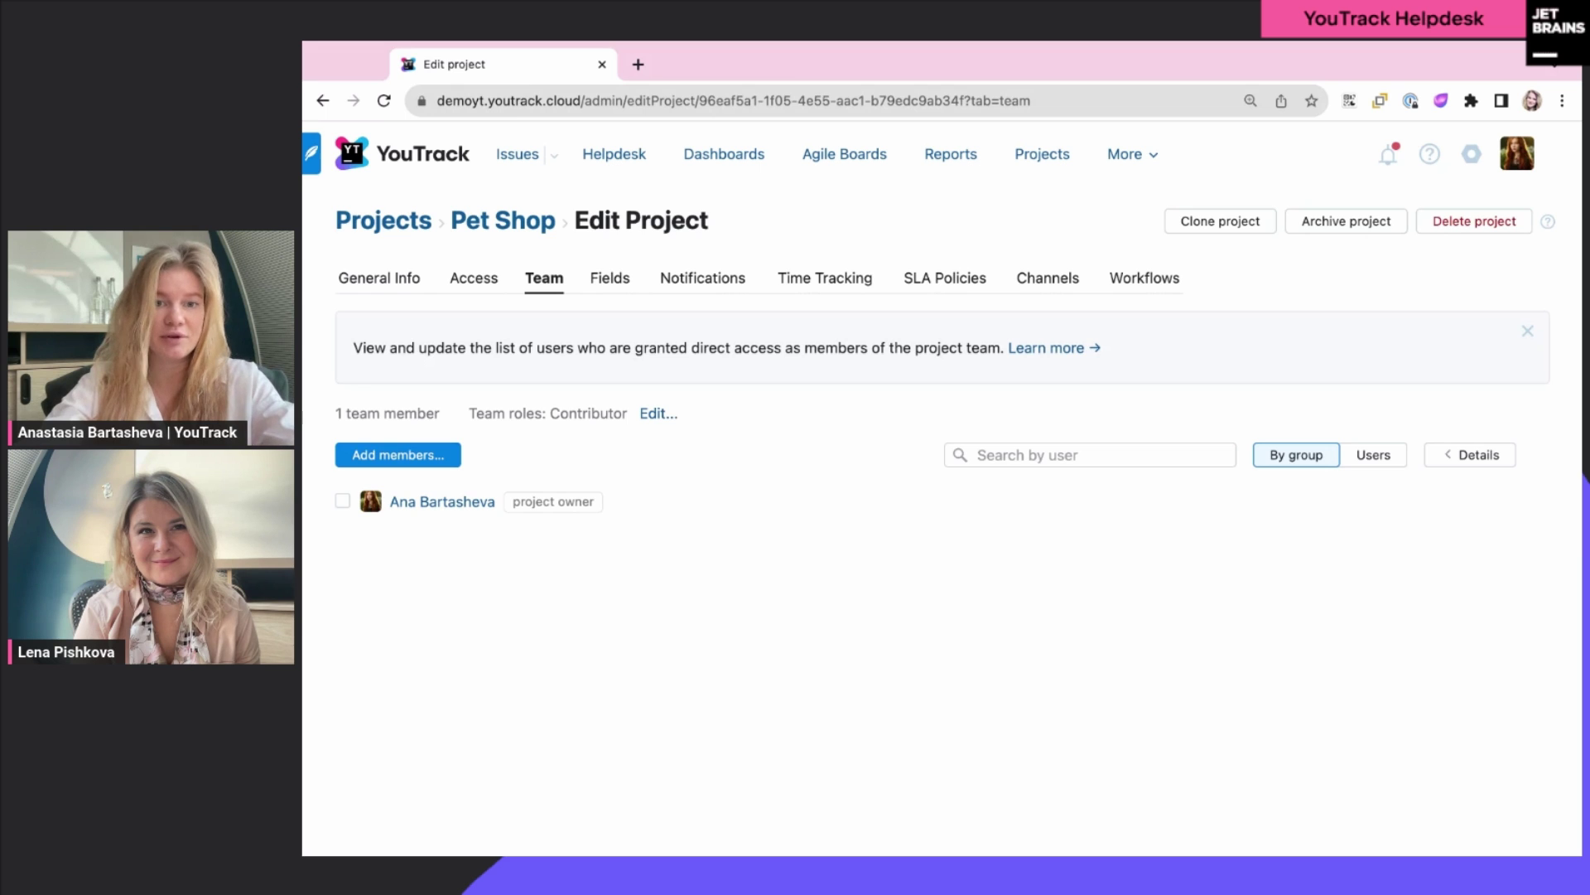
click(428, 458)
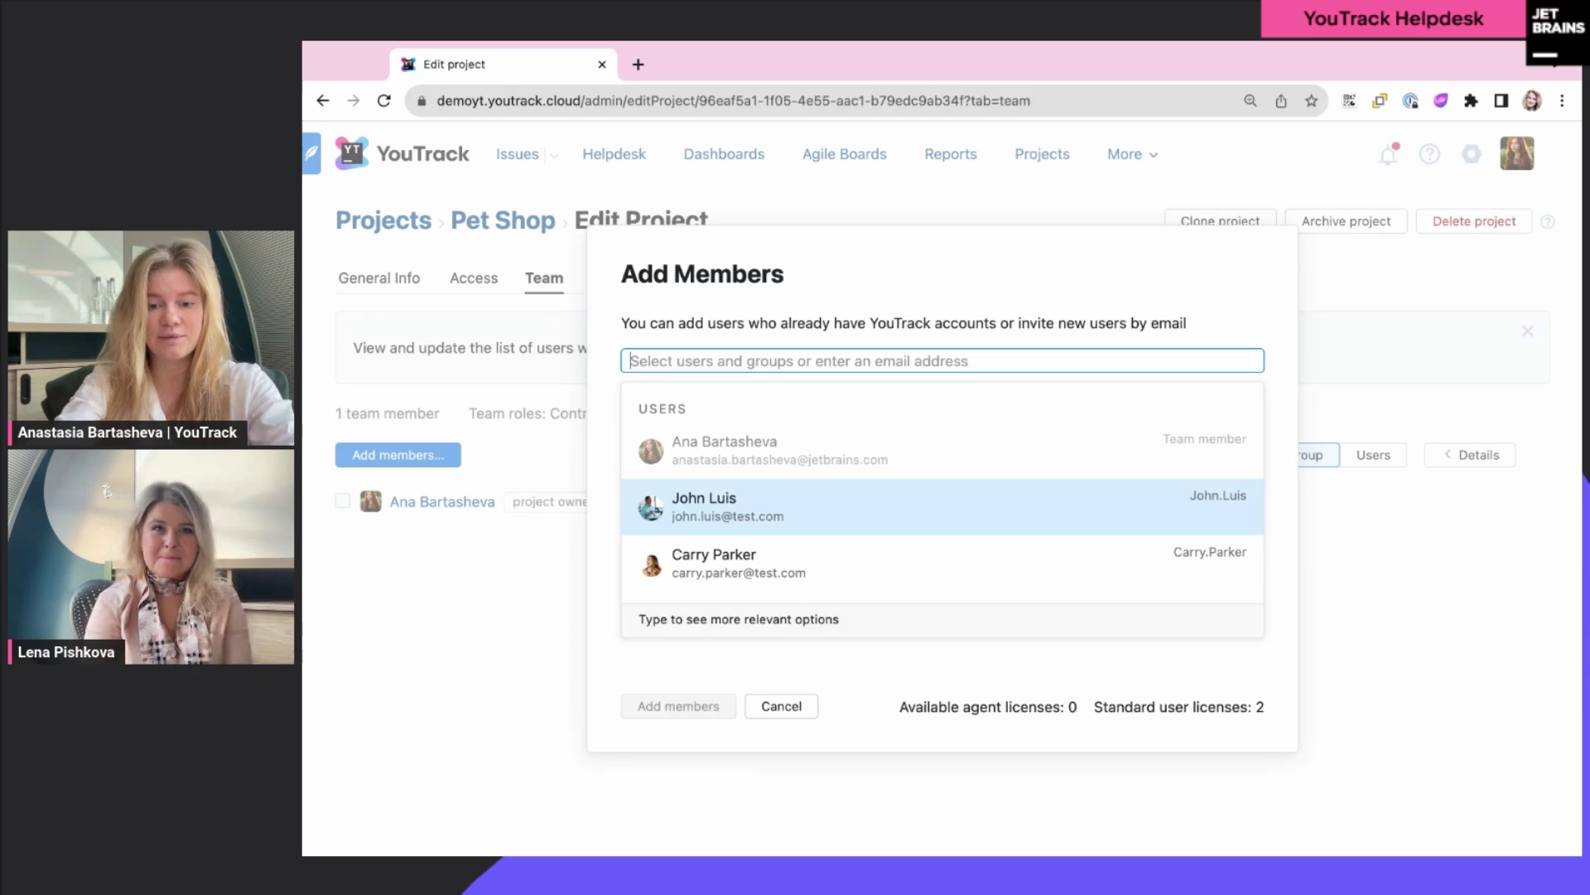
text(tom)
click(717, 478)
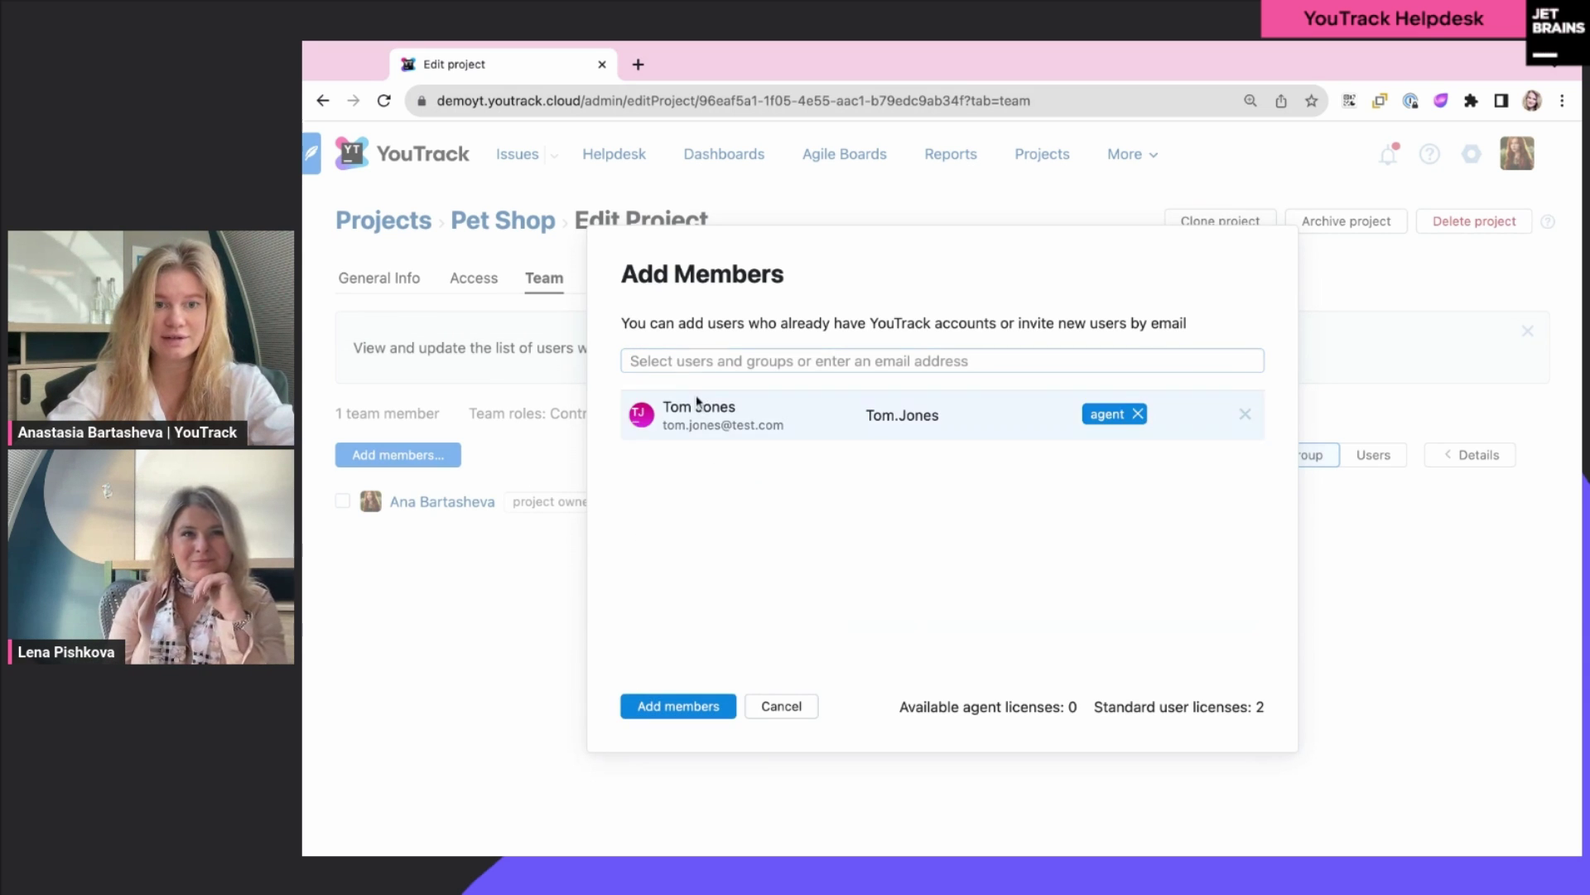
click(684, 359)
text(fel)
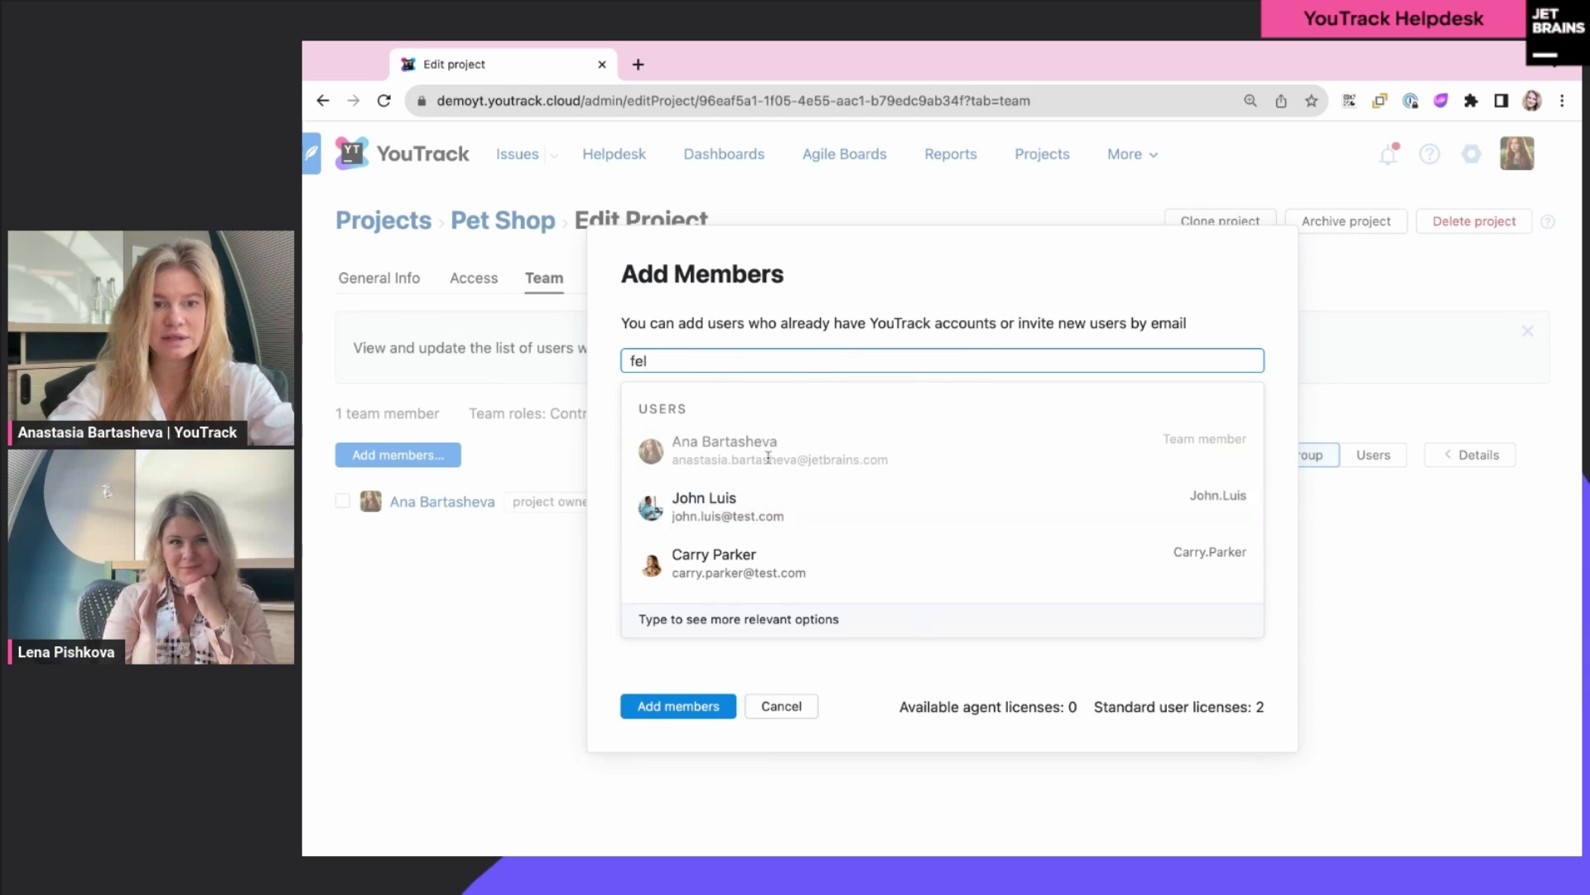
text(ic)
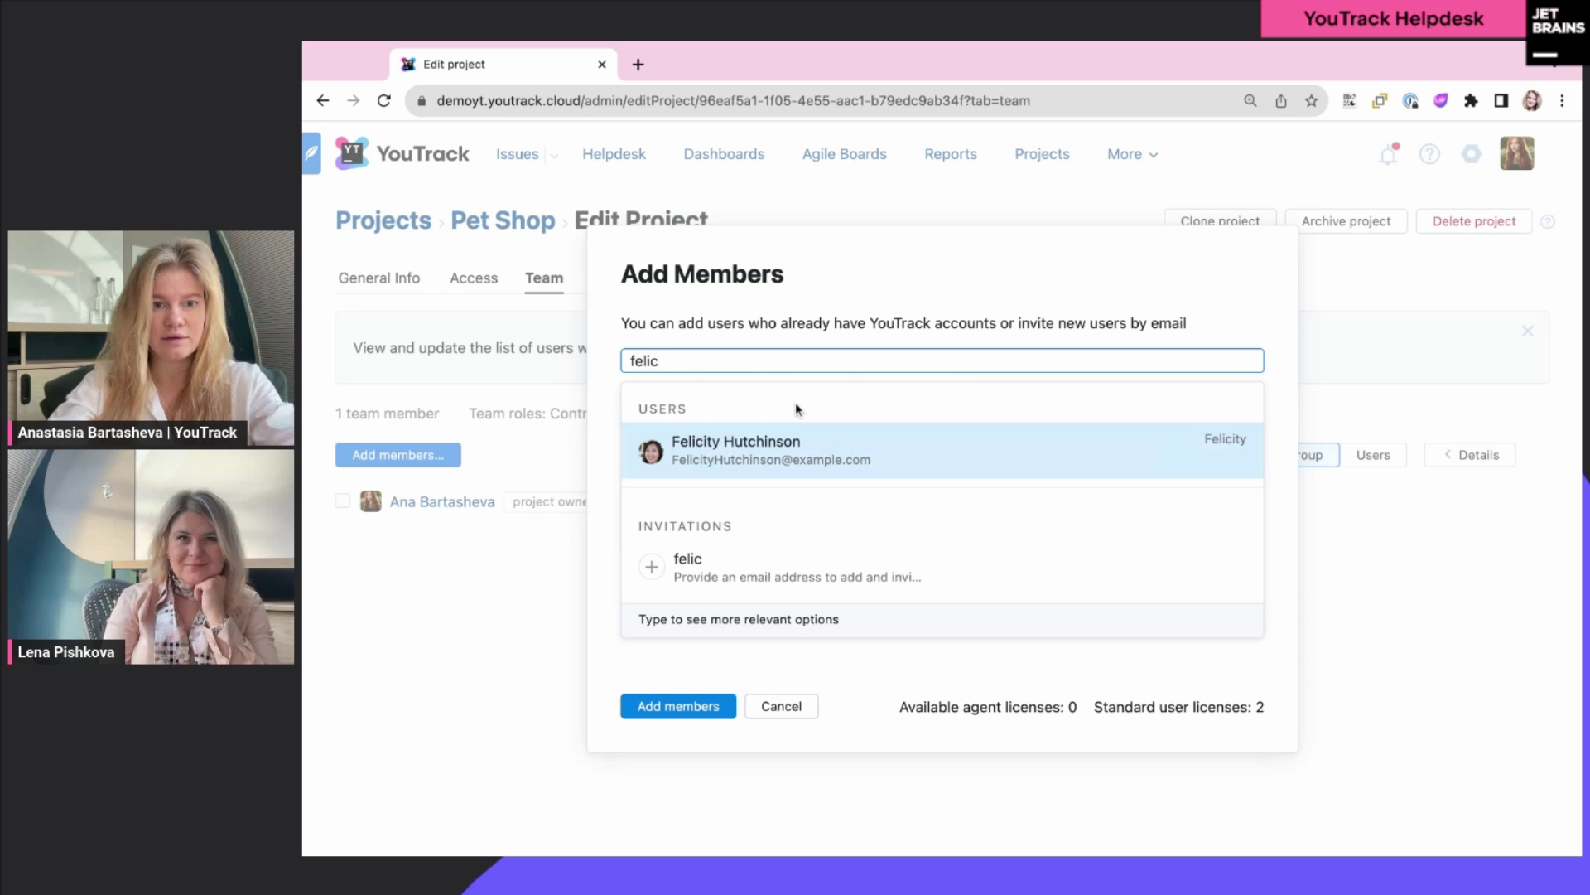
click(798, 474)
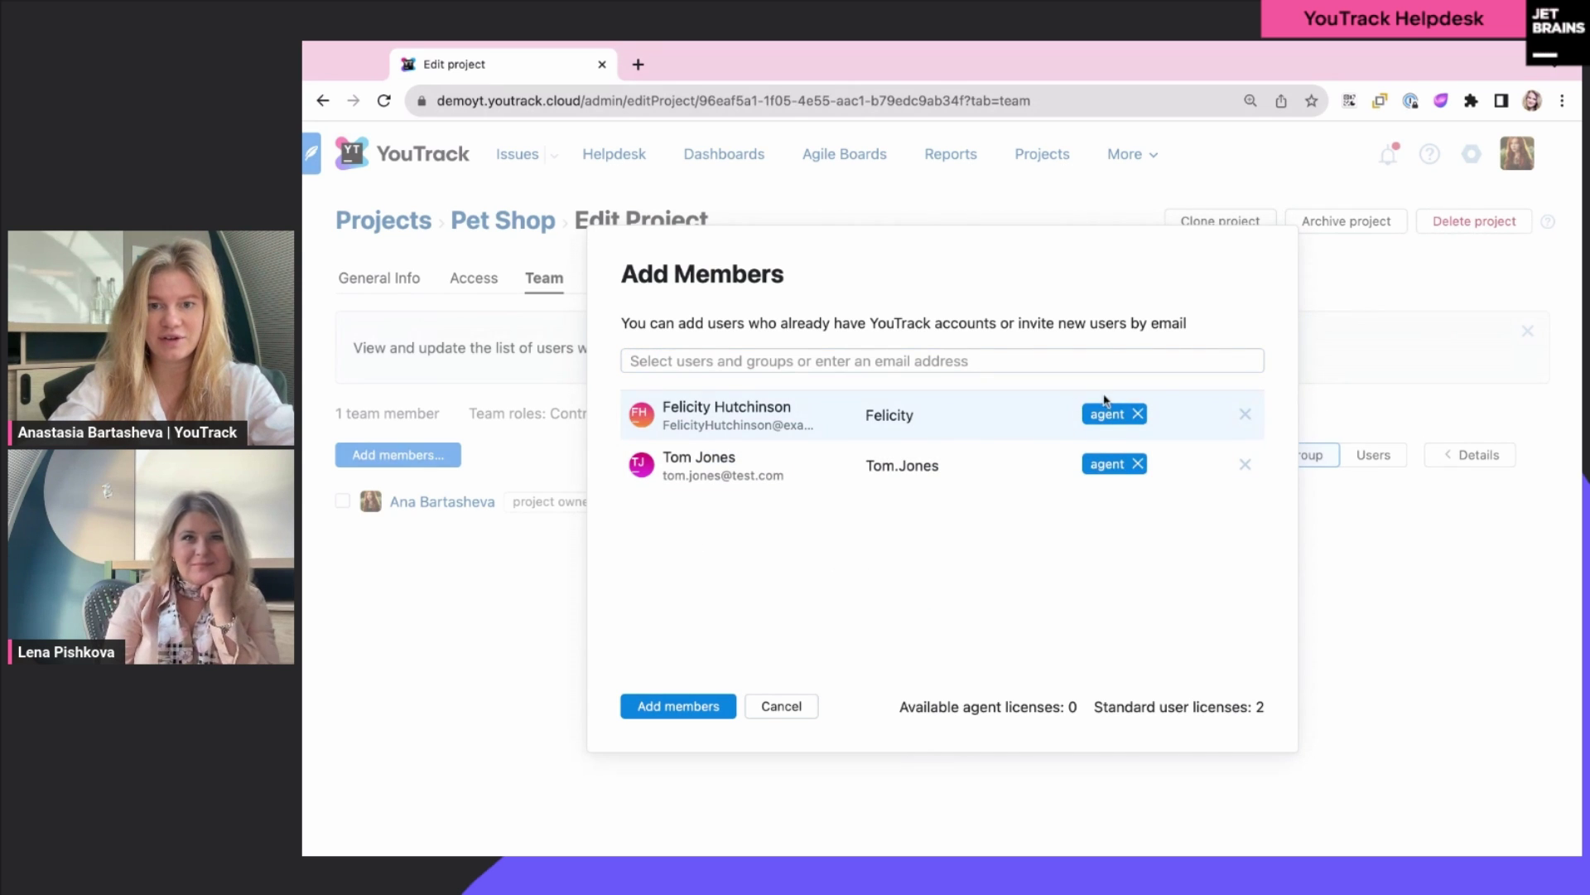
click(687, 711)
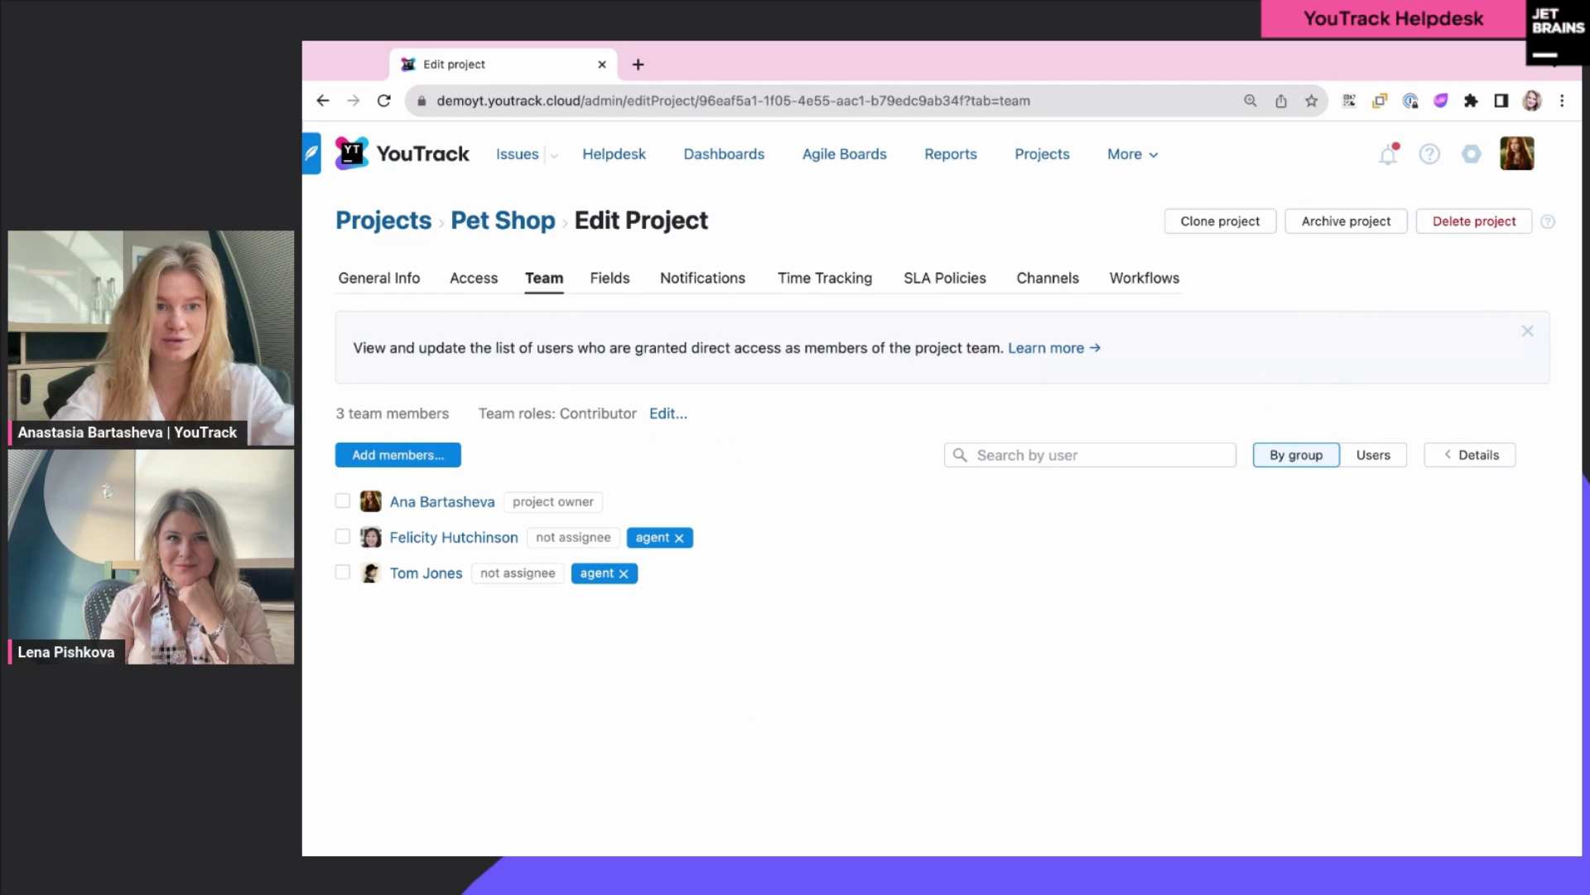
Step: Add both new agents to the Pet Shop project's assignees and clear their selection in the team list
click(343, 538)
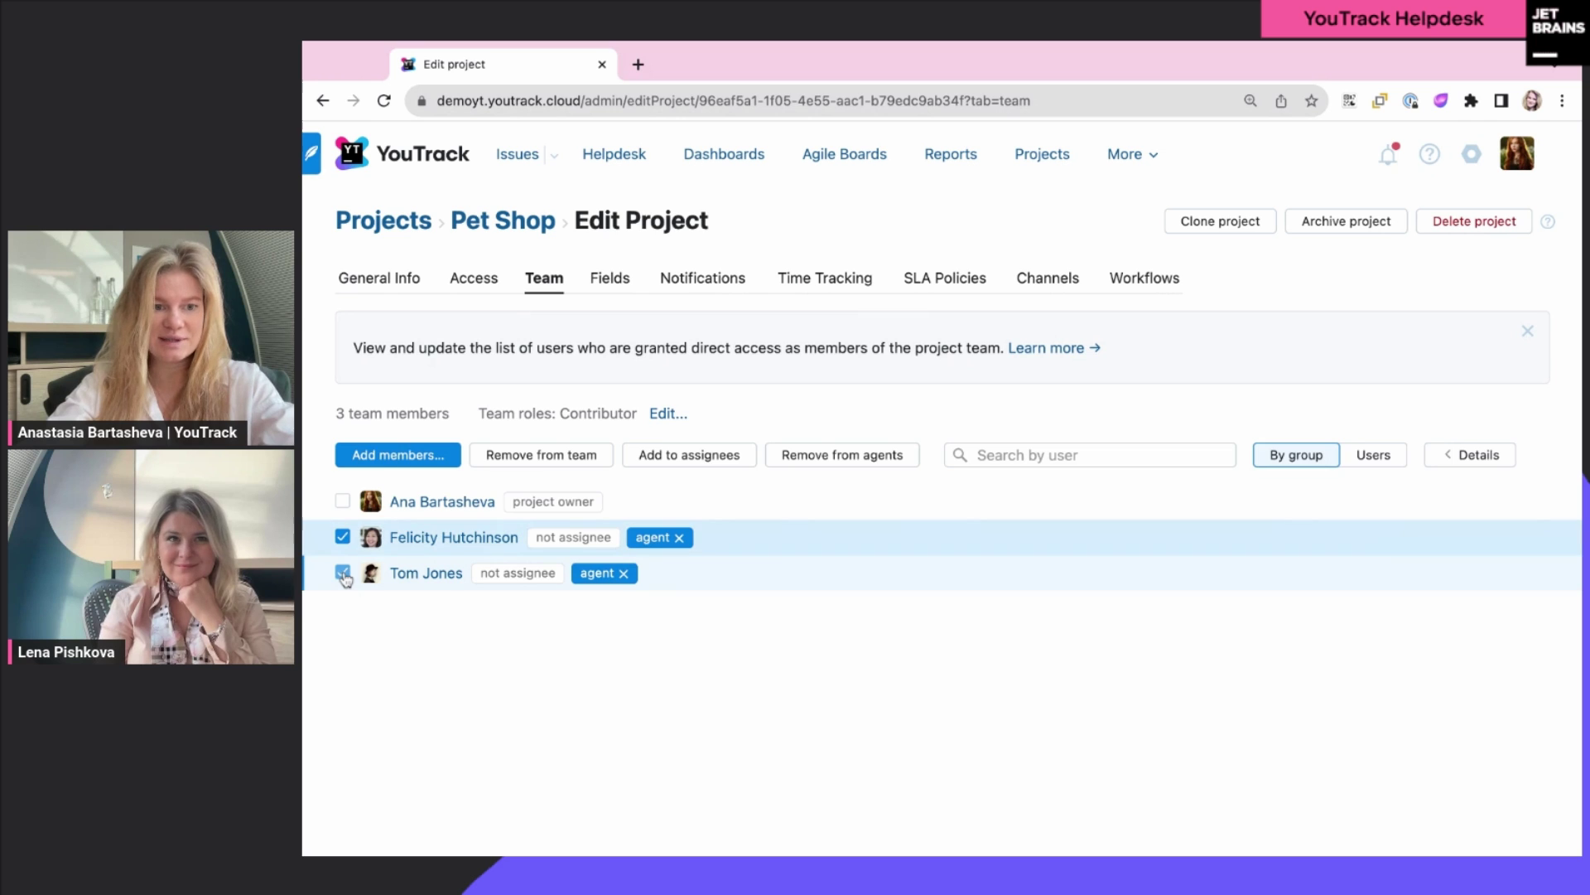
click(343, 575)
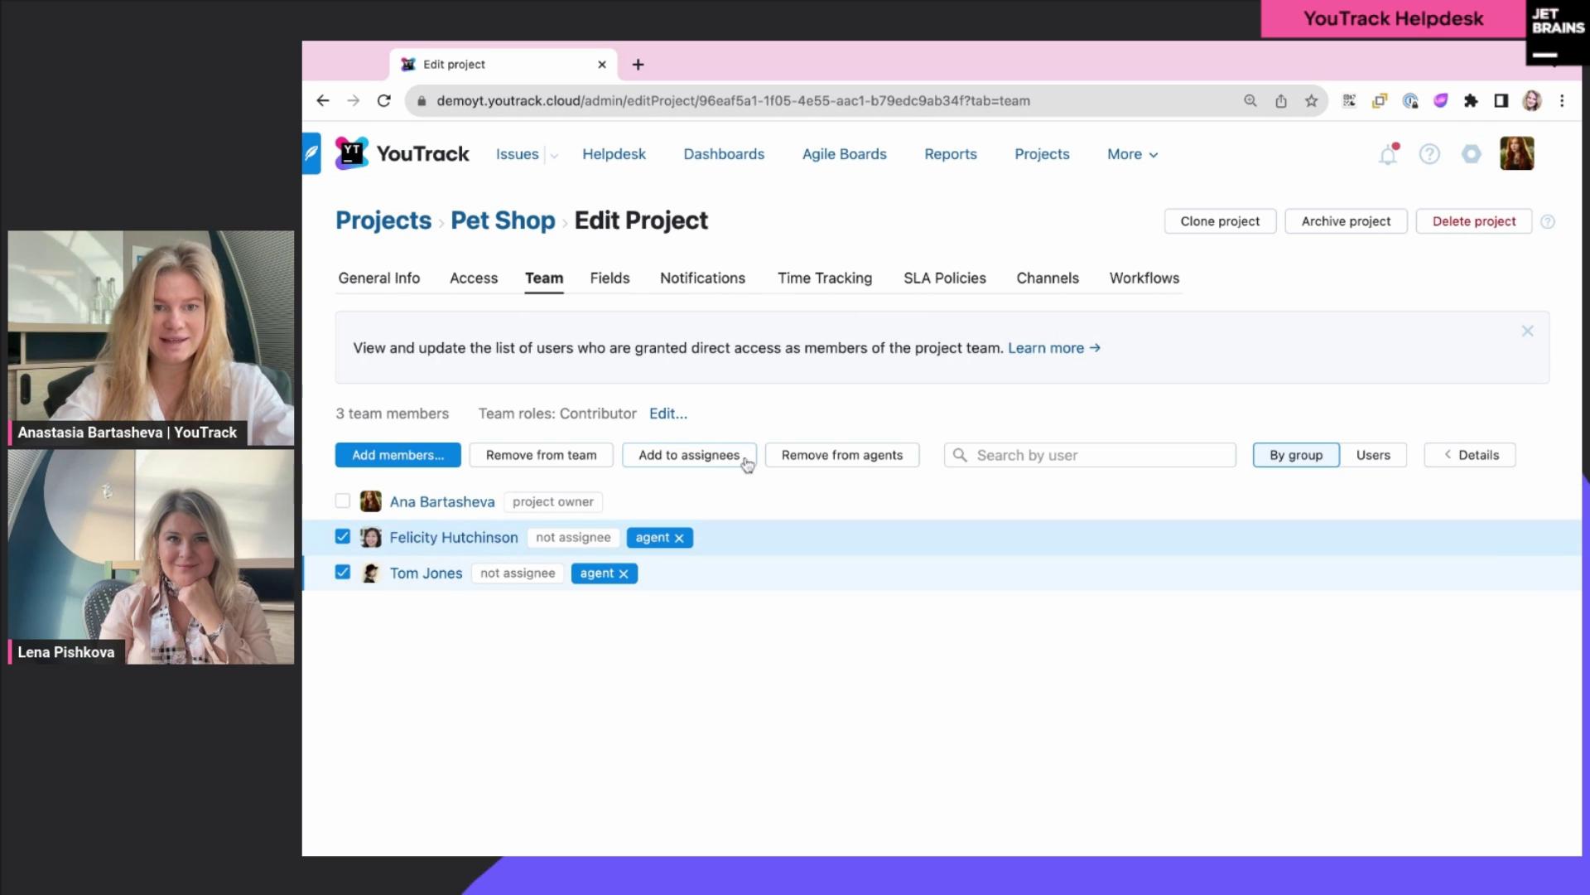
click(711, 457)
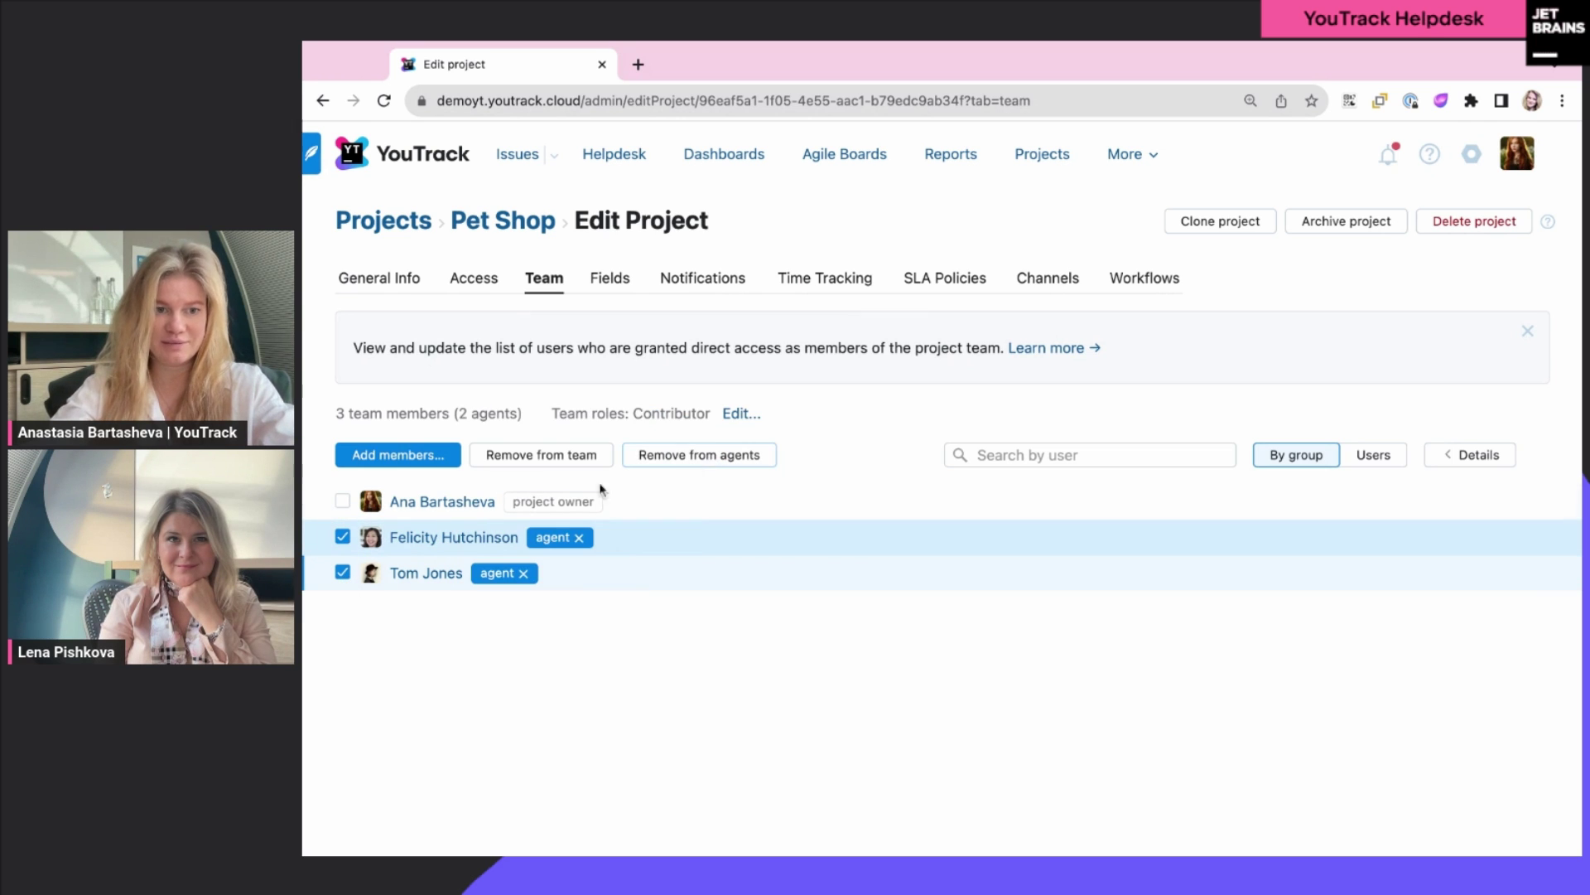
click(343, 538)
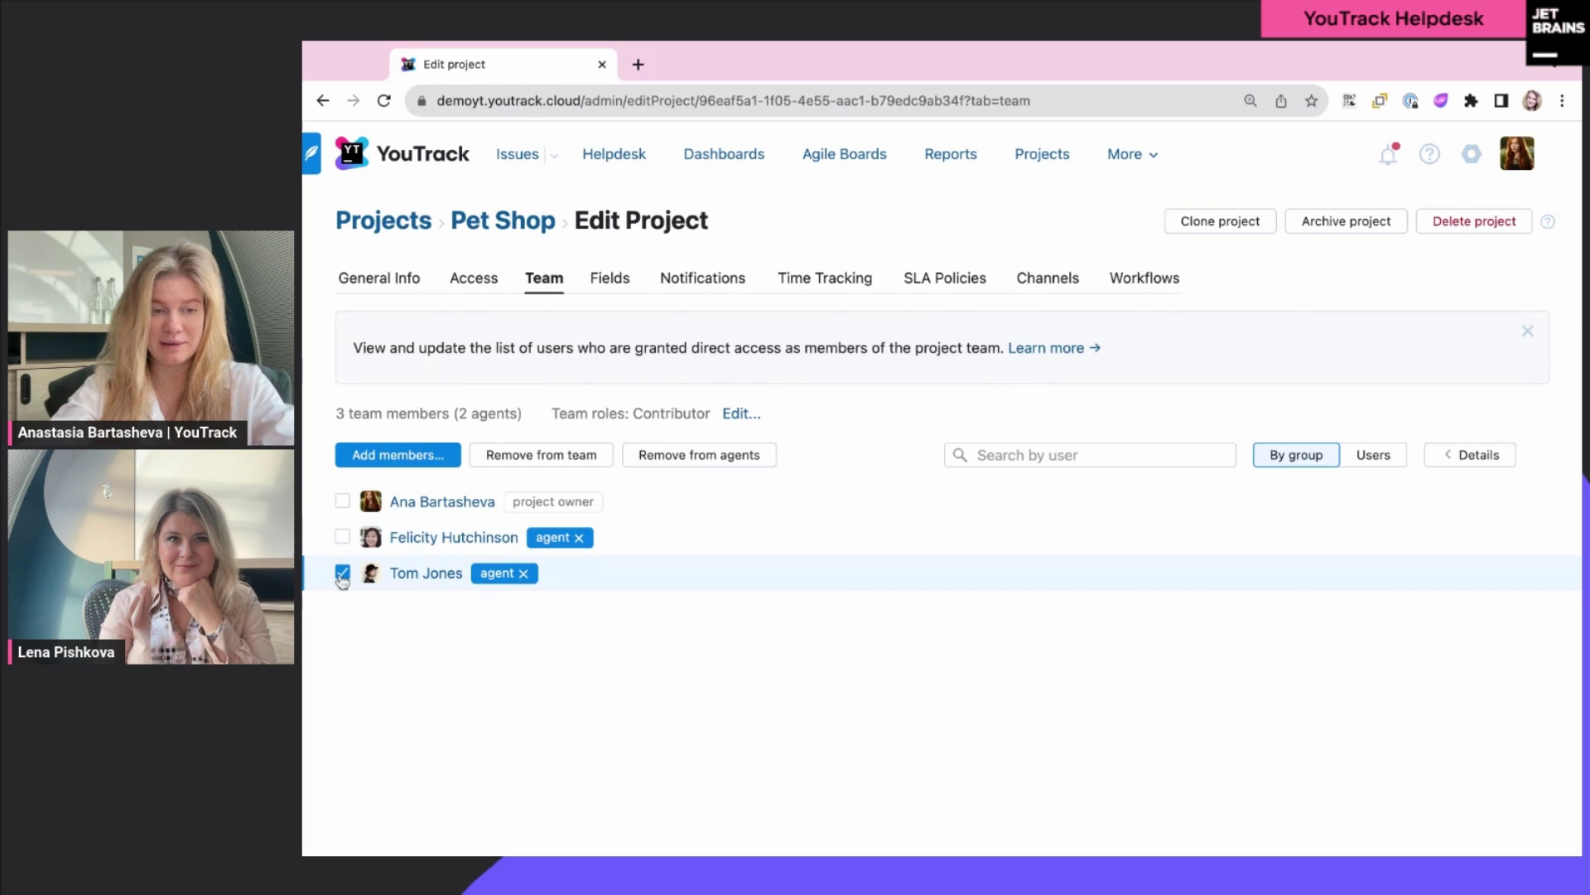
click(343, 572)
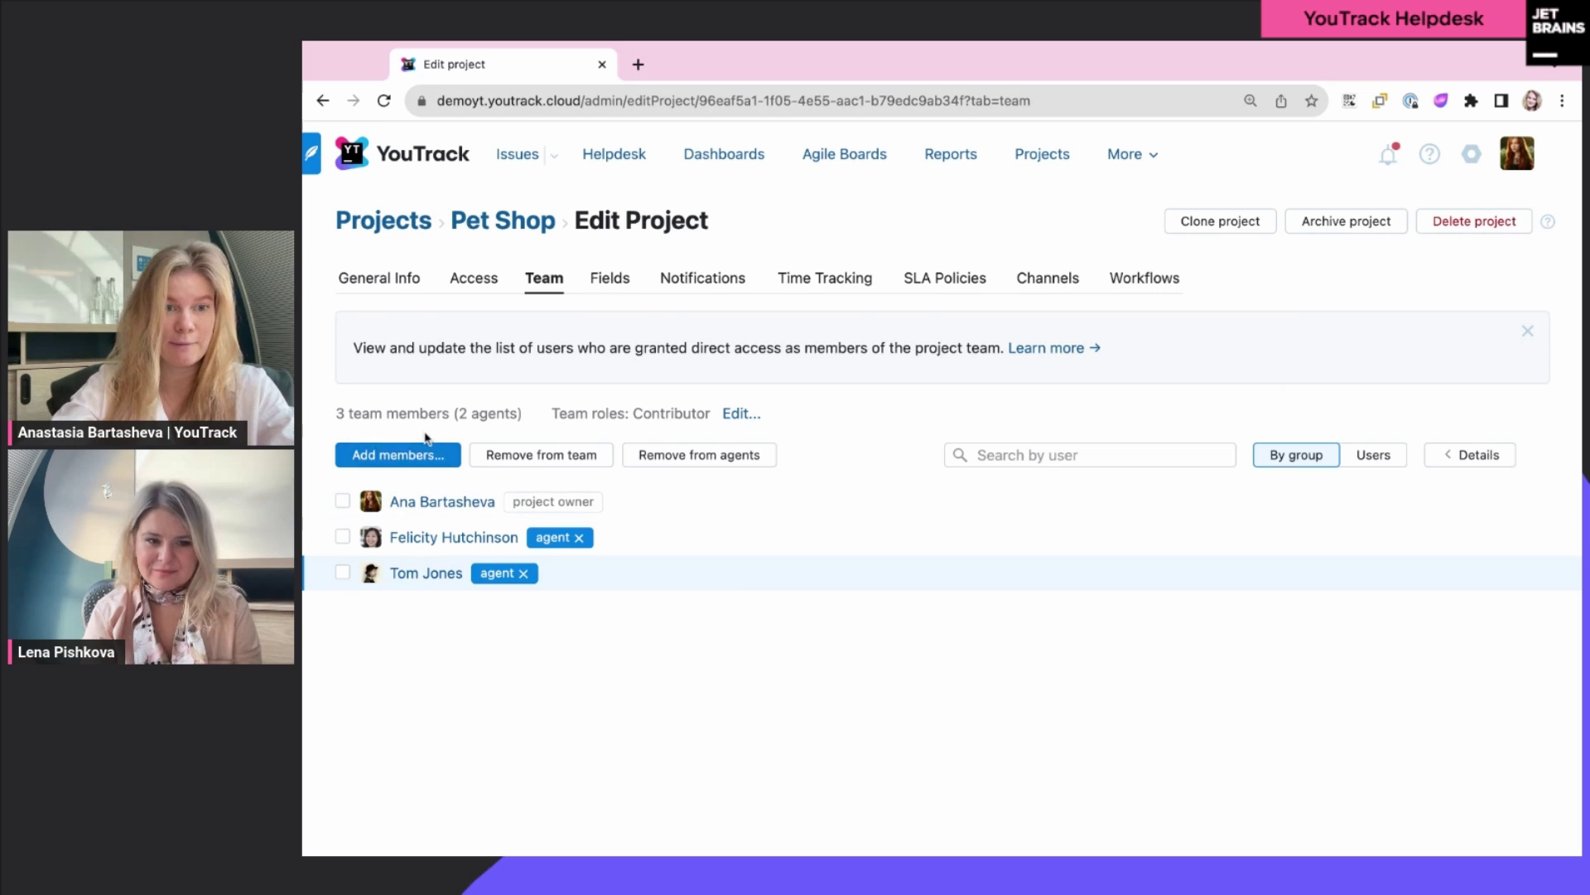
Step: Add two more suggested existing users to the Pet Shop team as members without making them agents
click(426, 454)
click(777, 506)
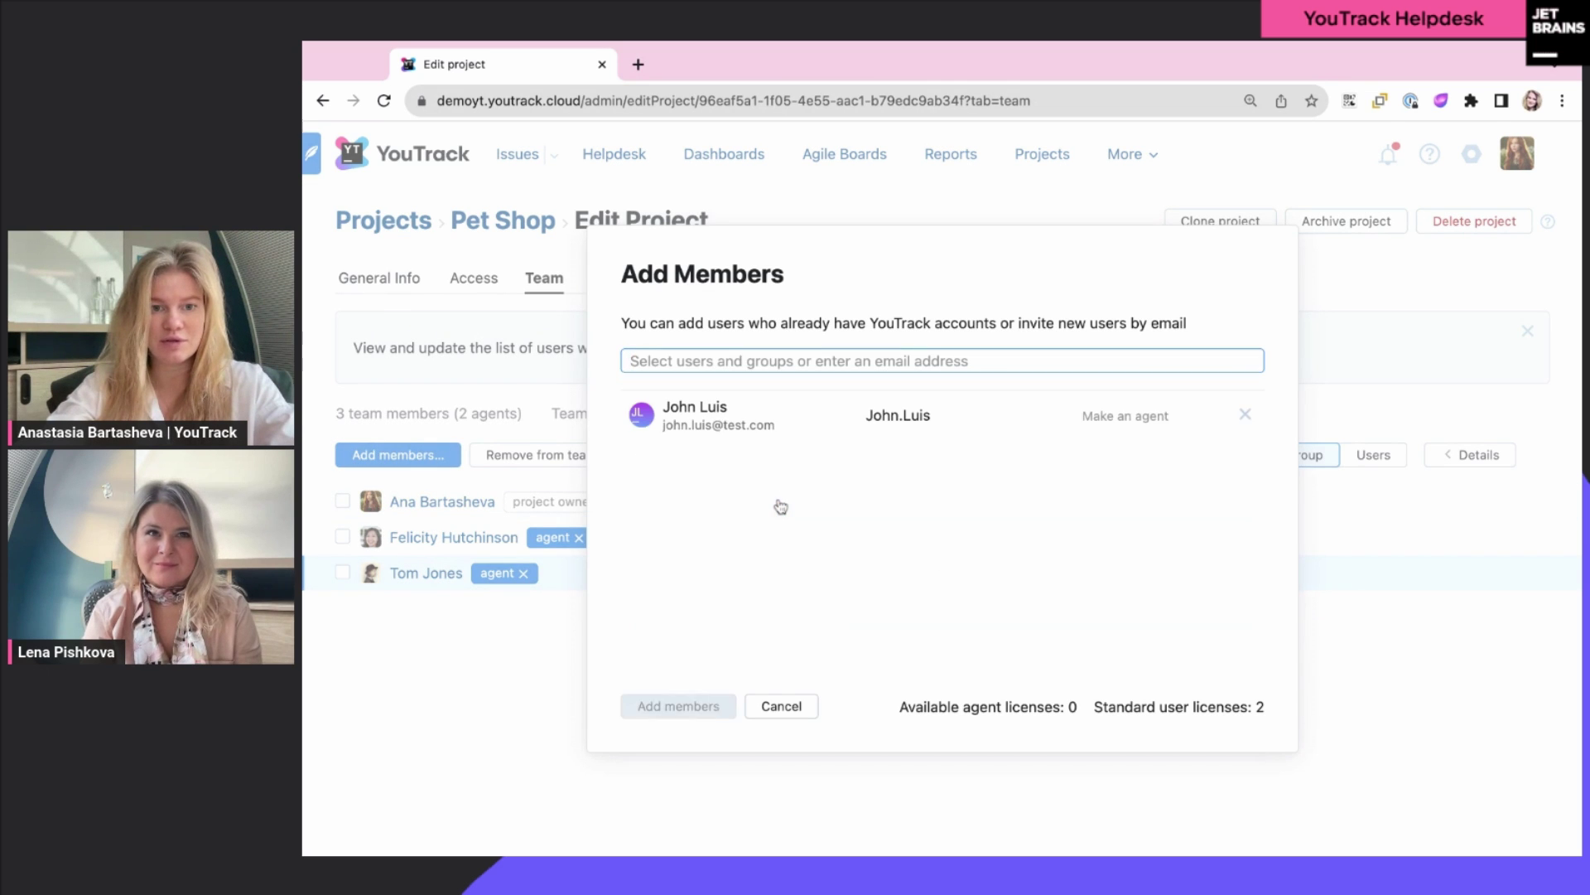
click(757, 358)
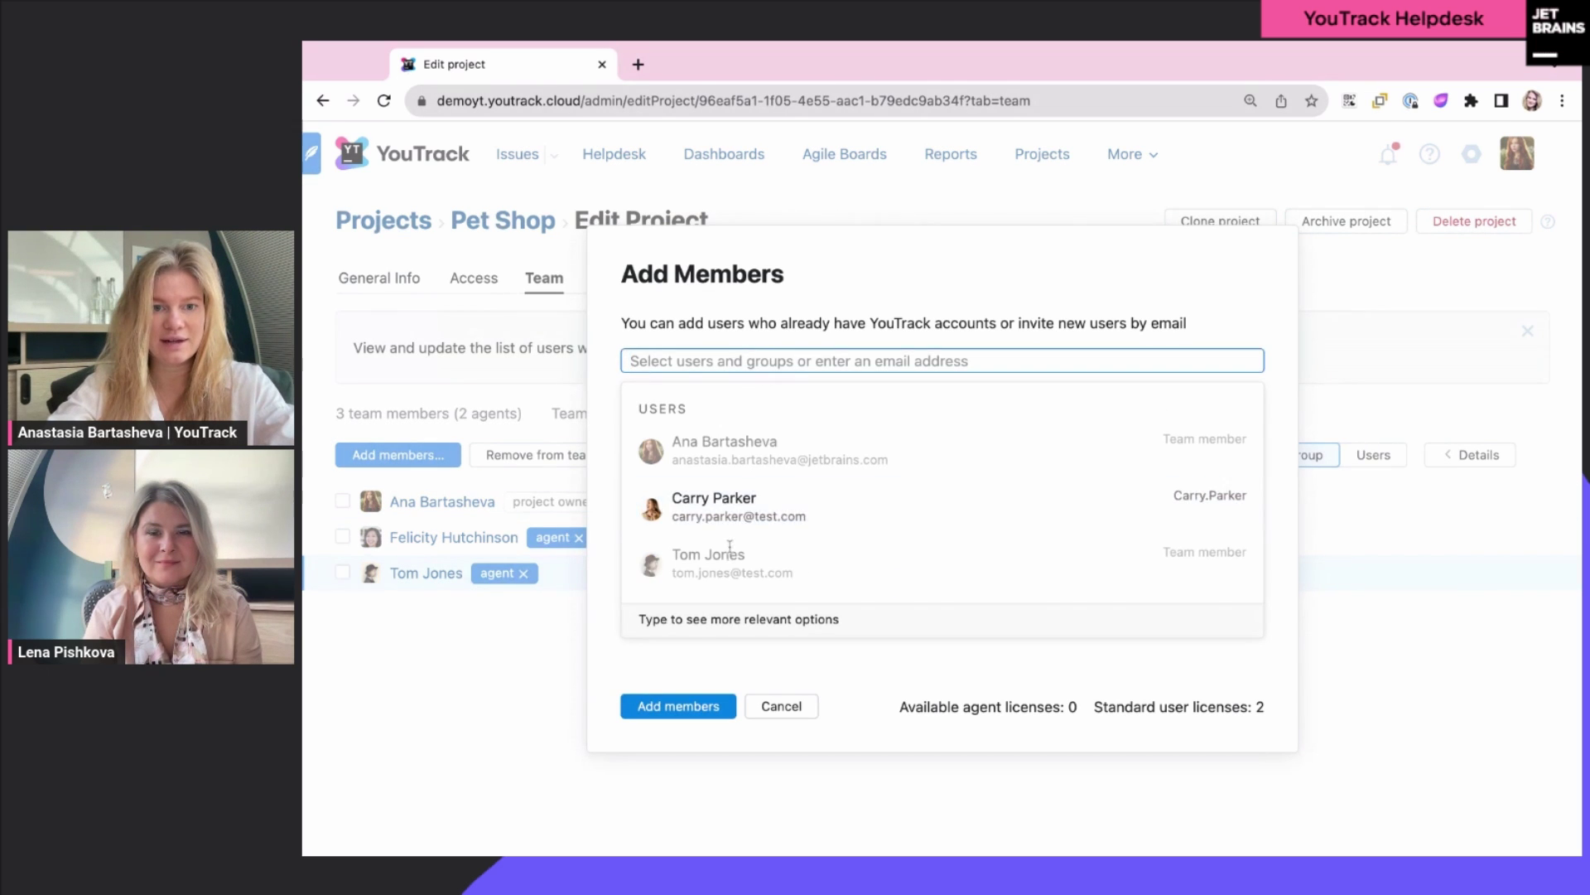
click(746, 501)
click(689, 707)
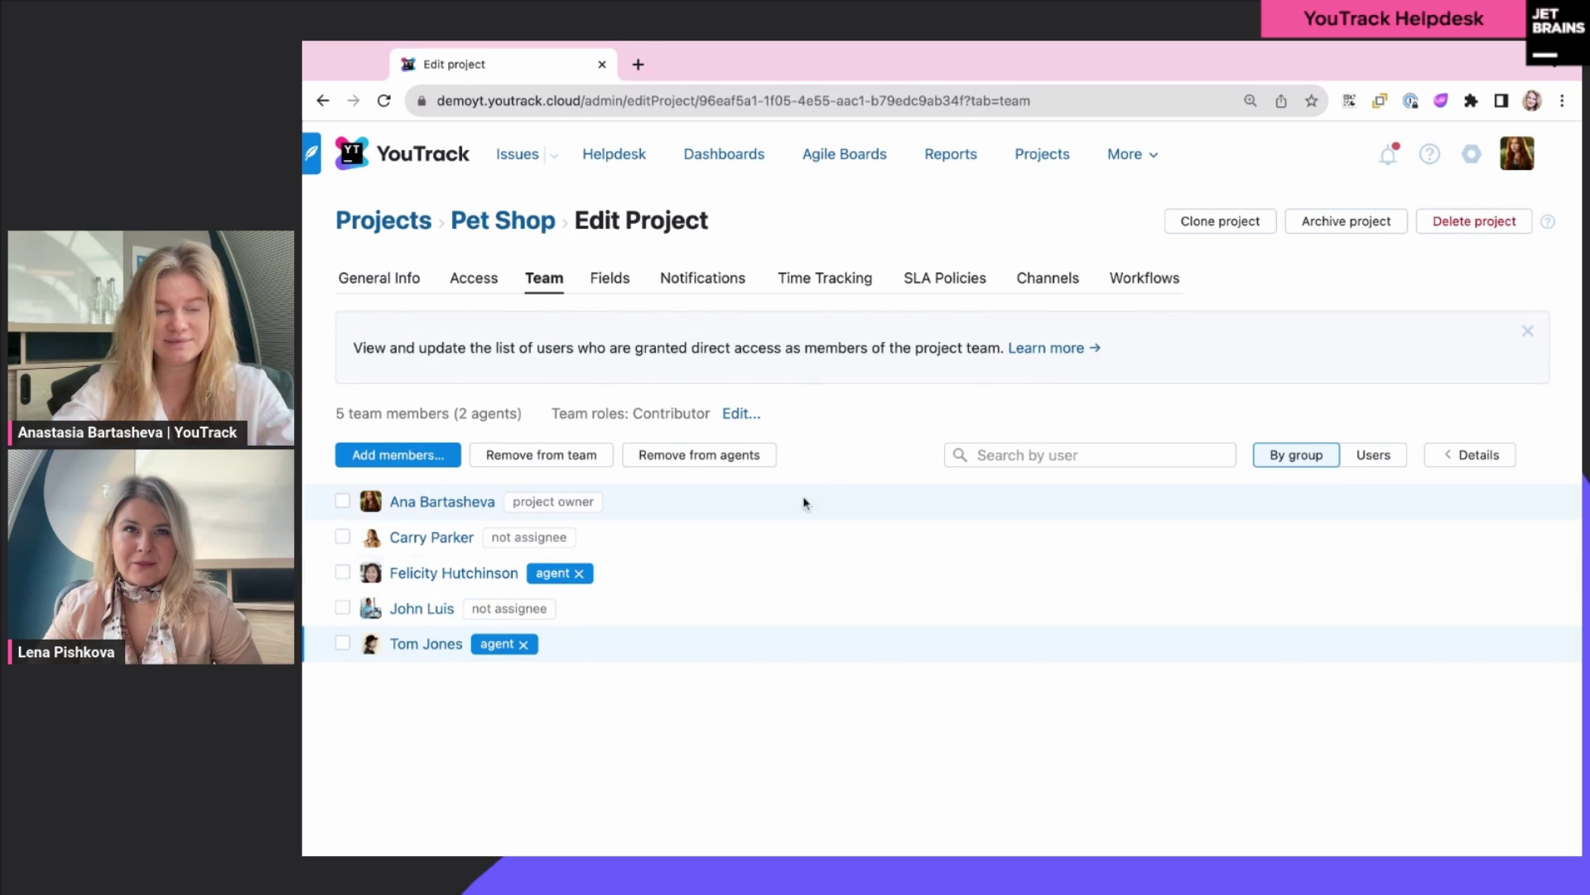
Step: Add the existing enum field Location, used in Event Management Dept, to the Pet Shop project's fields
click(622, 287)
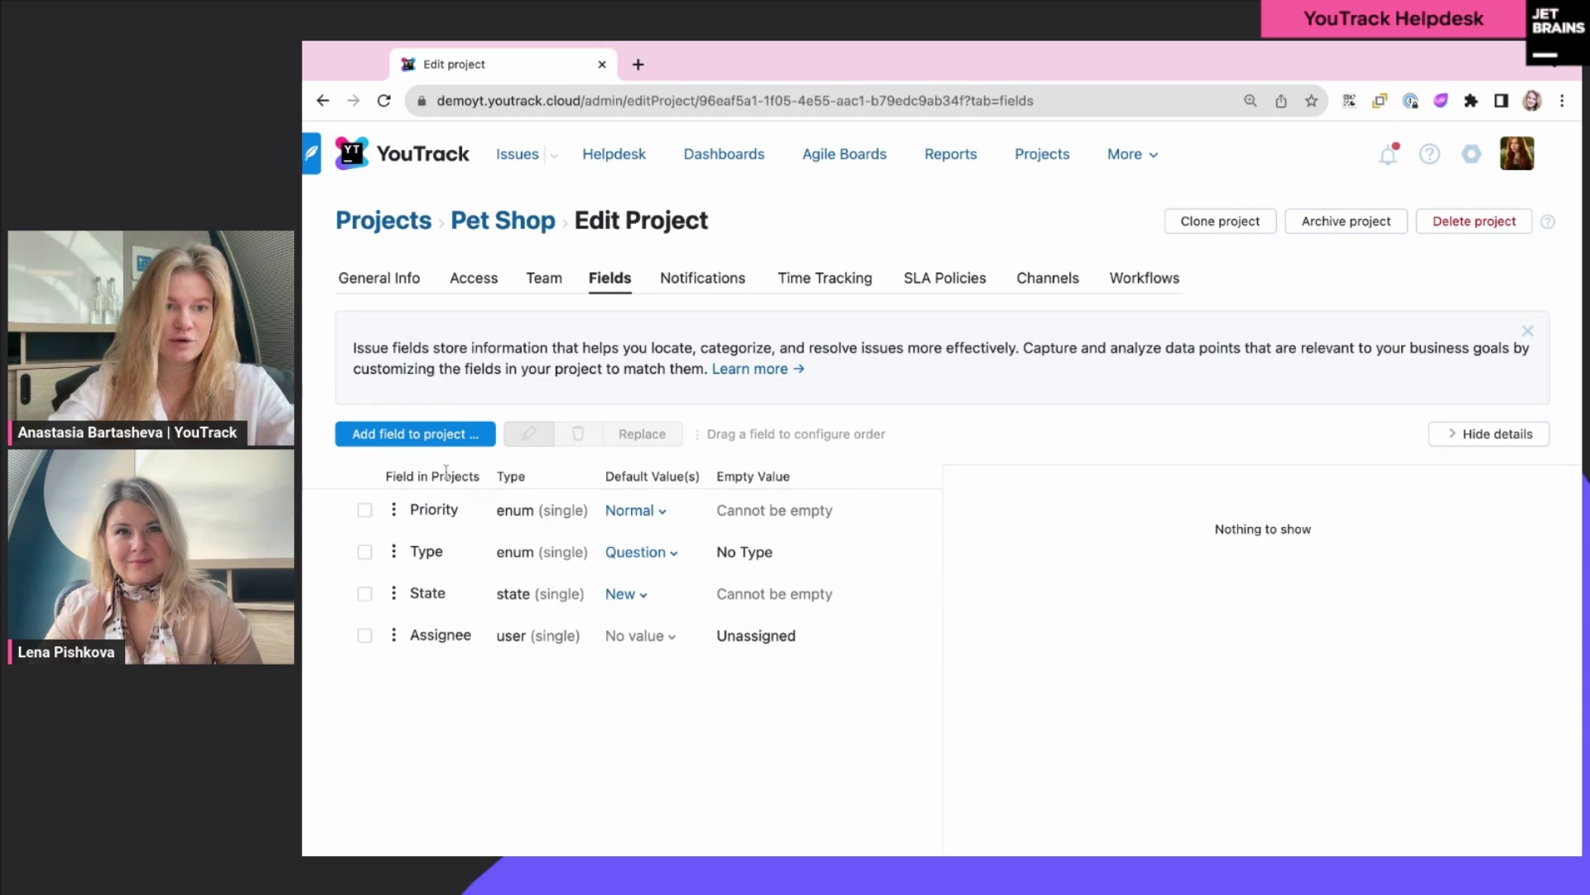
click(447, 436)
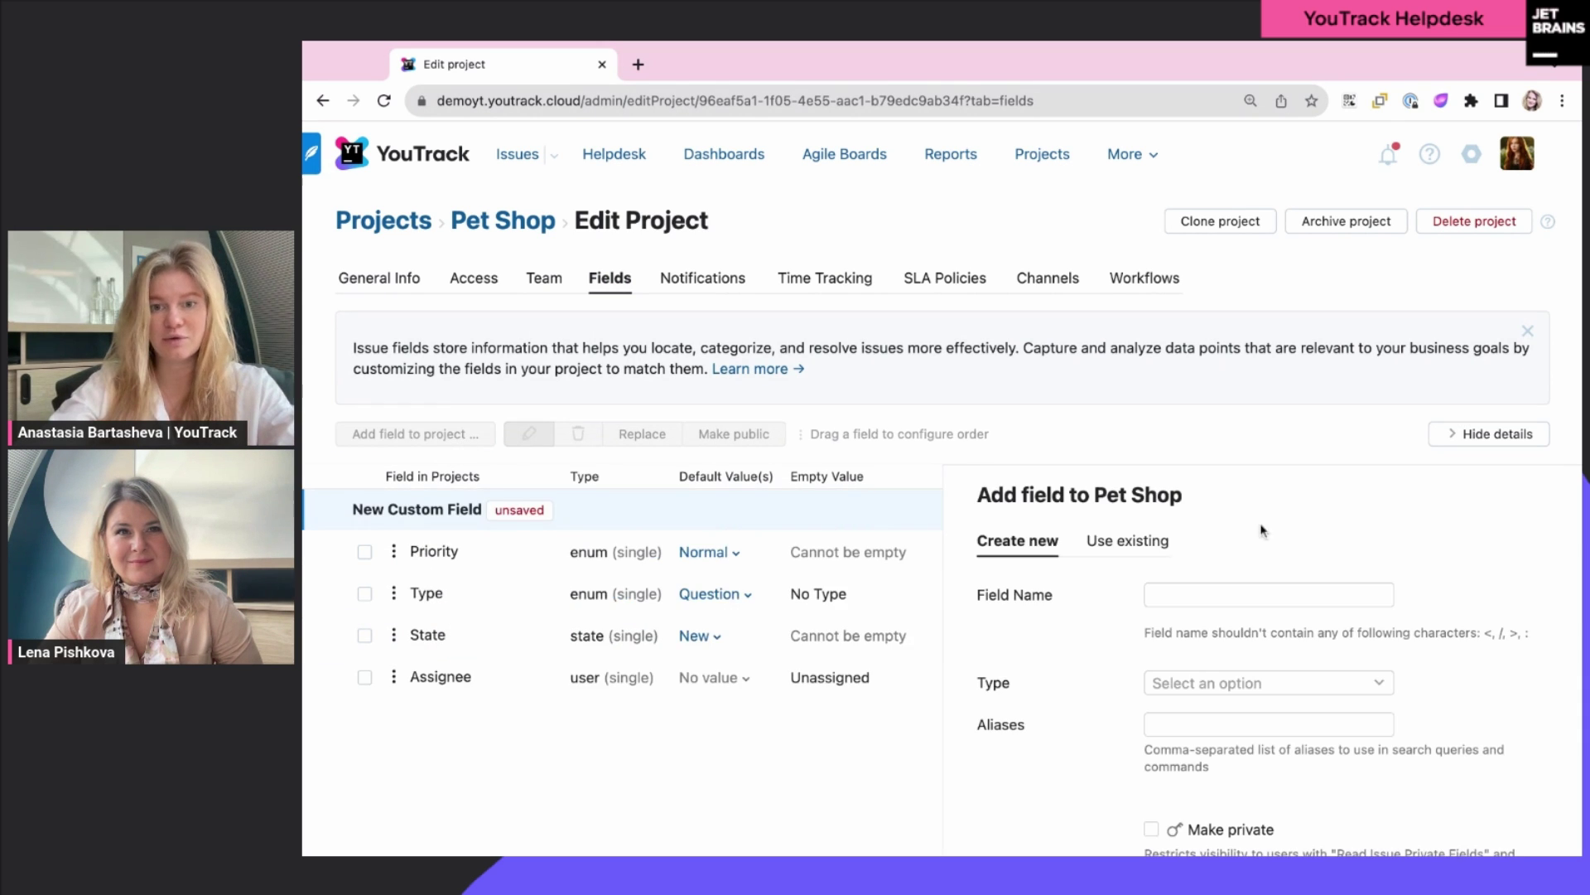
click(1150, 553)
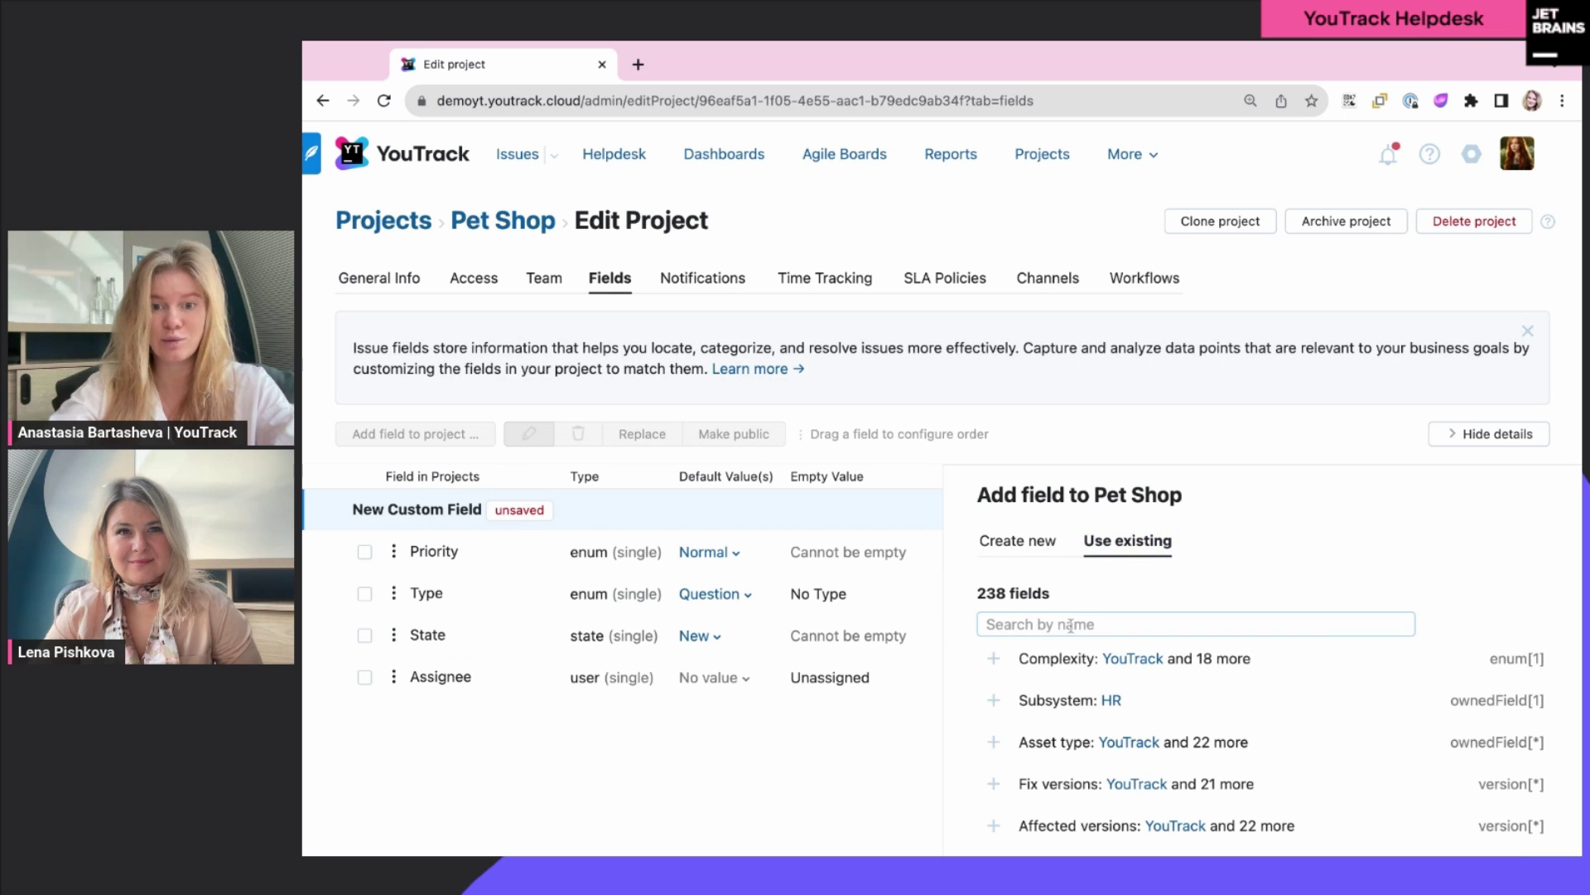
text(loc)
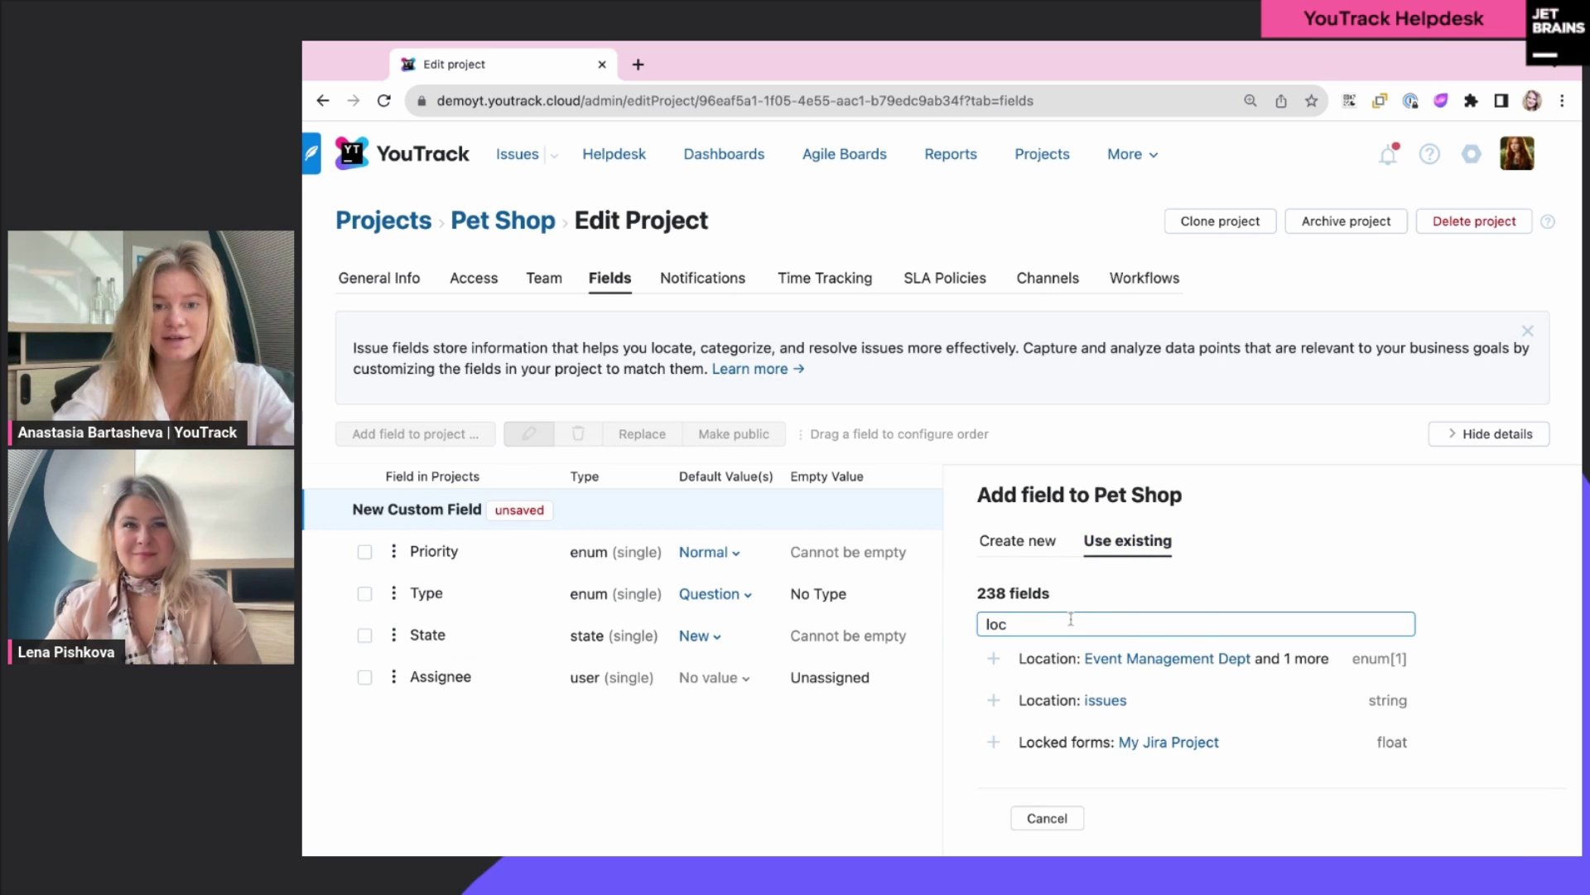
click(994, 659)
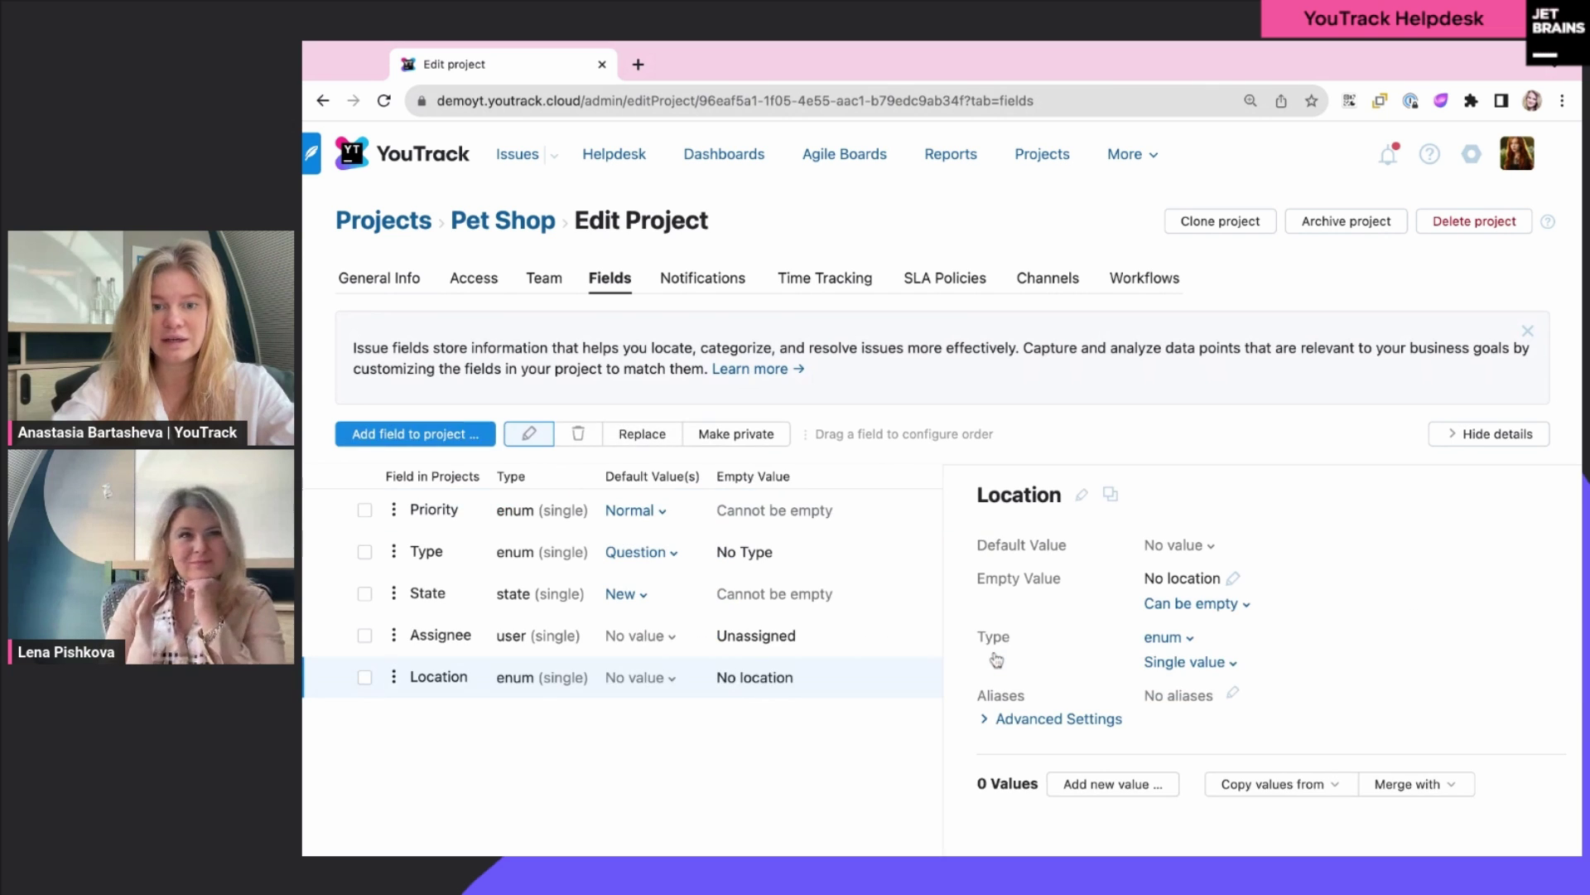
scroll(1288, 623, down, 1)
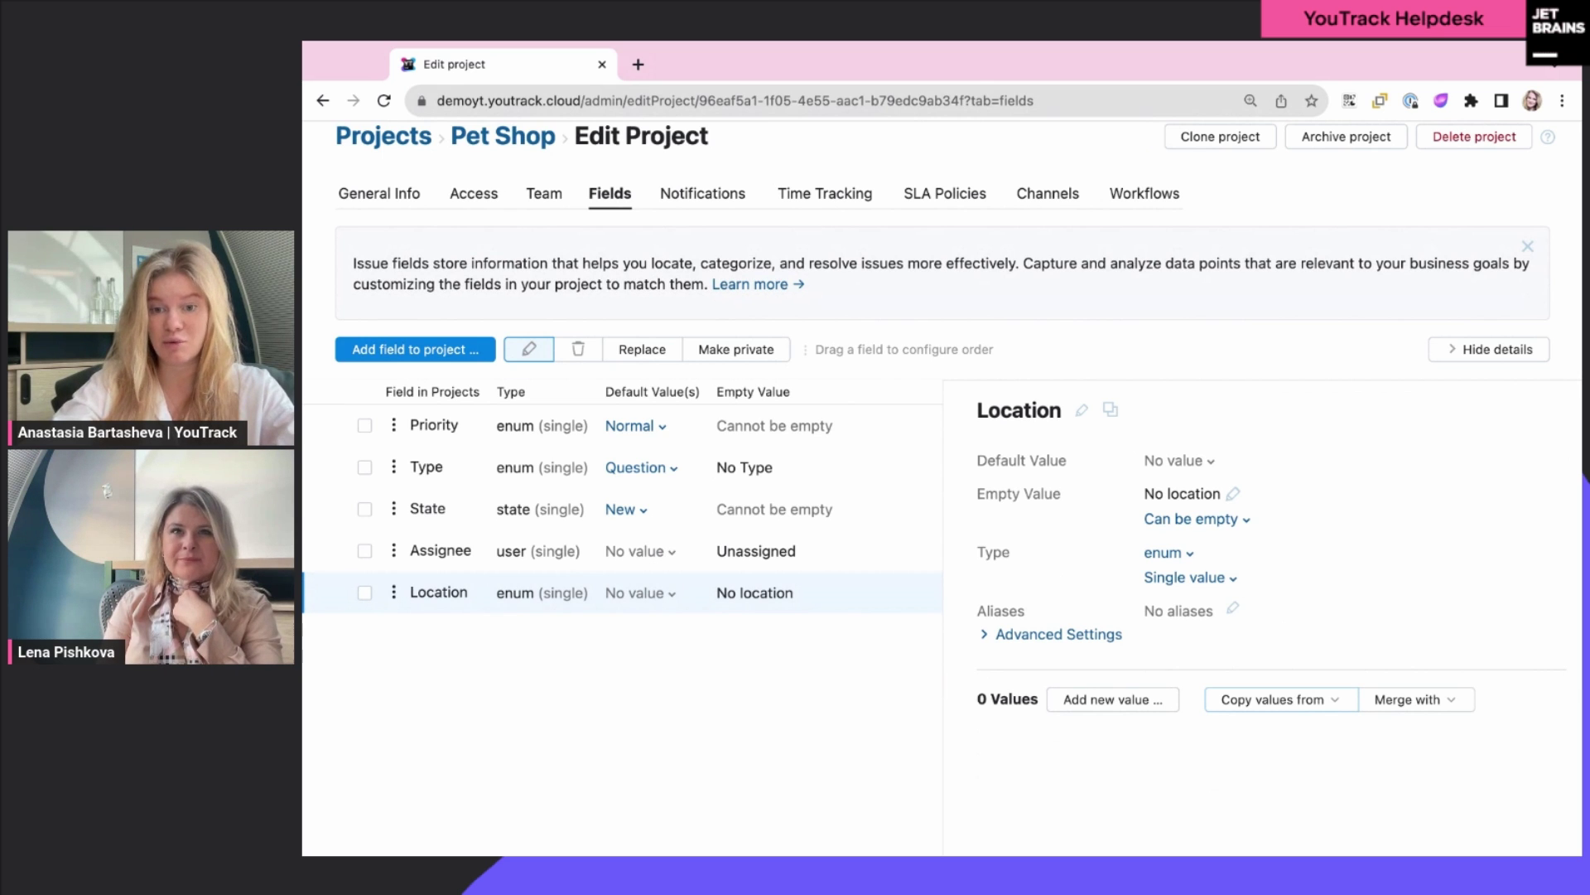
Step: Copy the value set for the Location field from the Location field used in Event Management Dept
click(1272, 699)
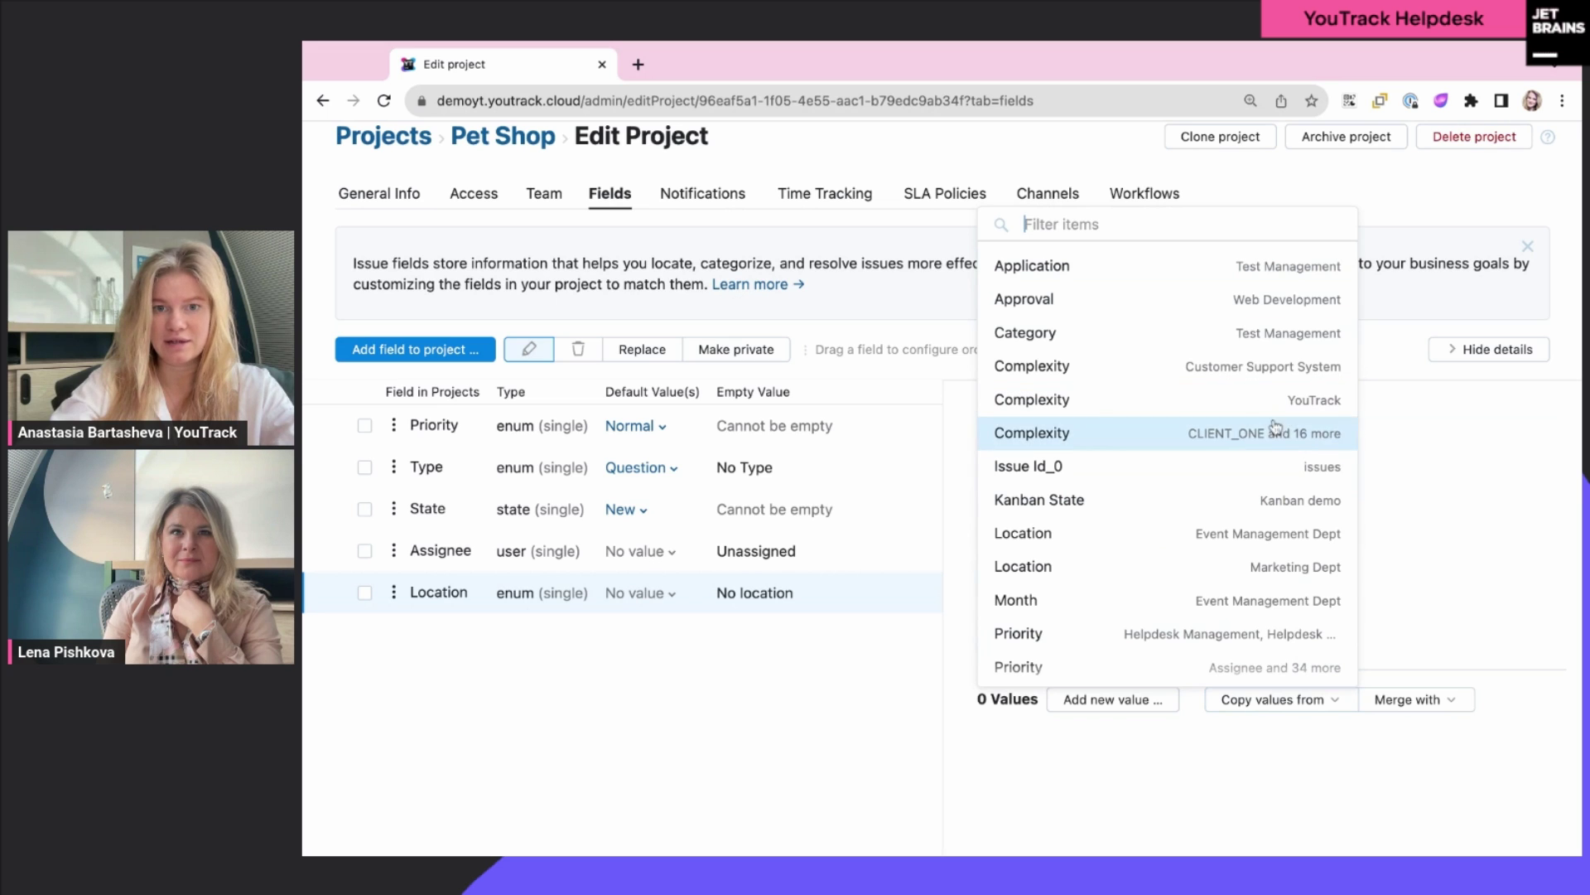
click(1189, 535)
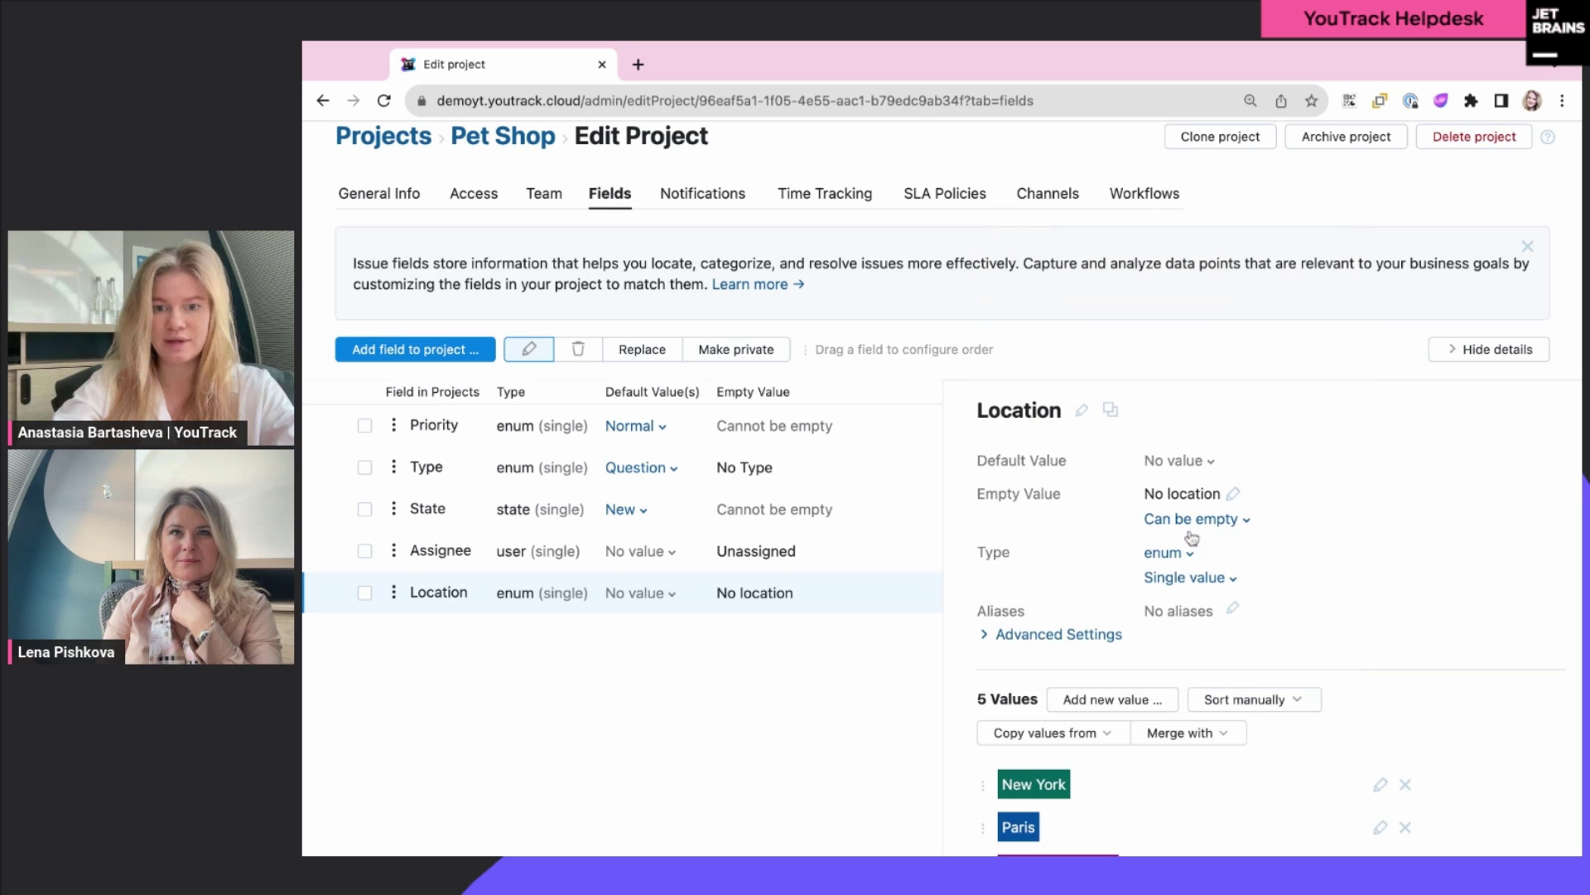
scroll(1206, 631, up, 2)
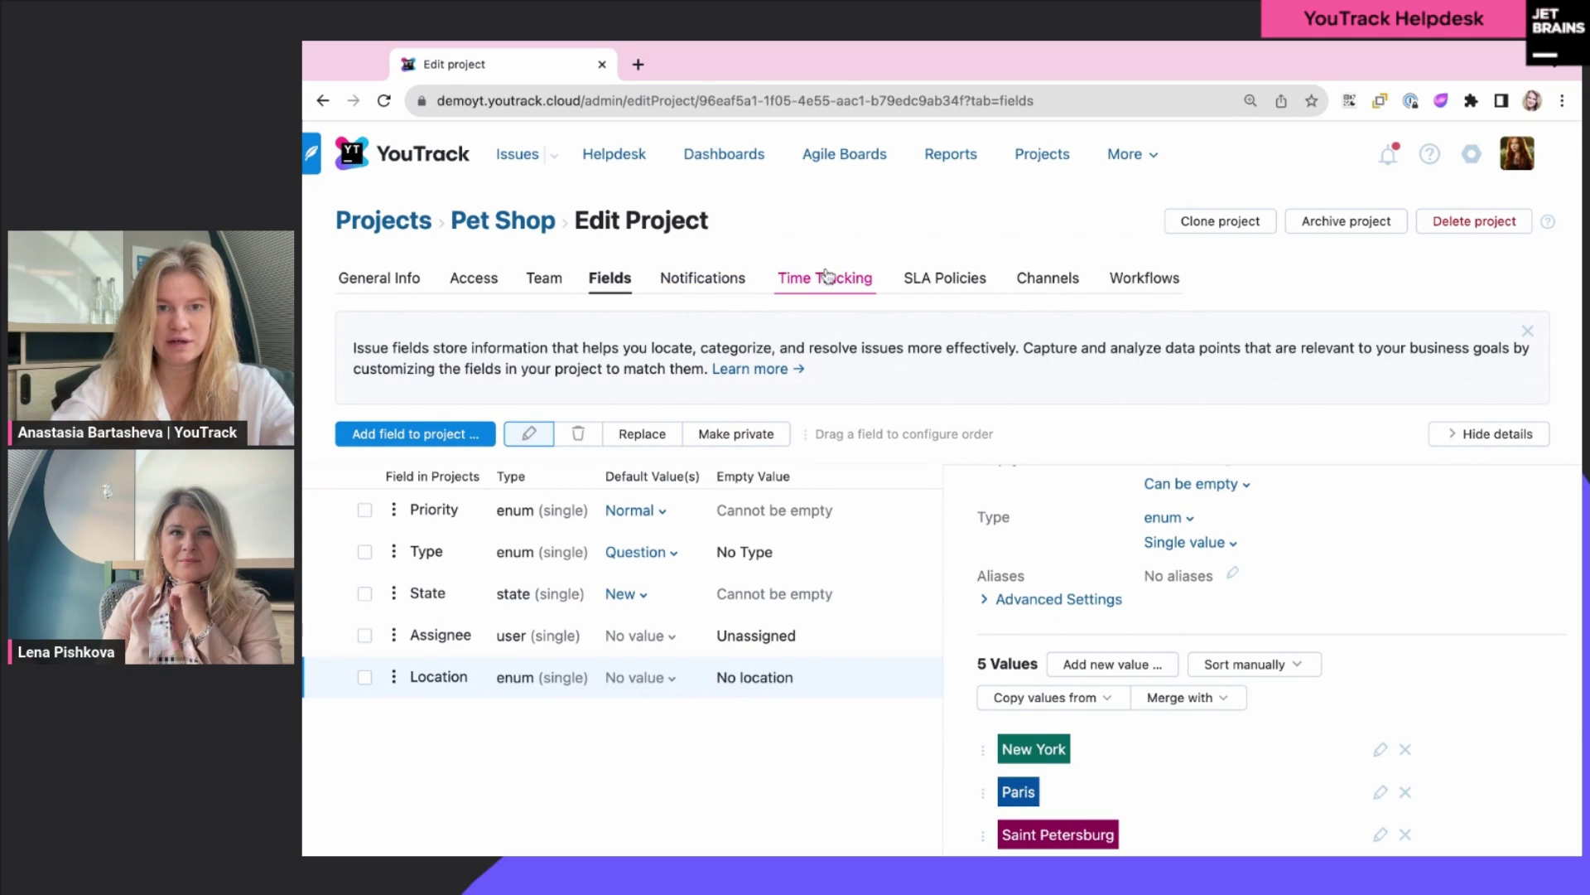
Step: Find the Pet Shop Feedback form among the project's online form channels, review its preview, and open it for editing
click(1047, 280)
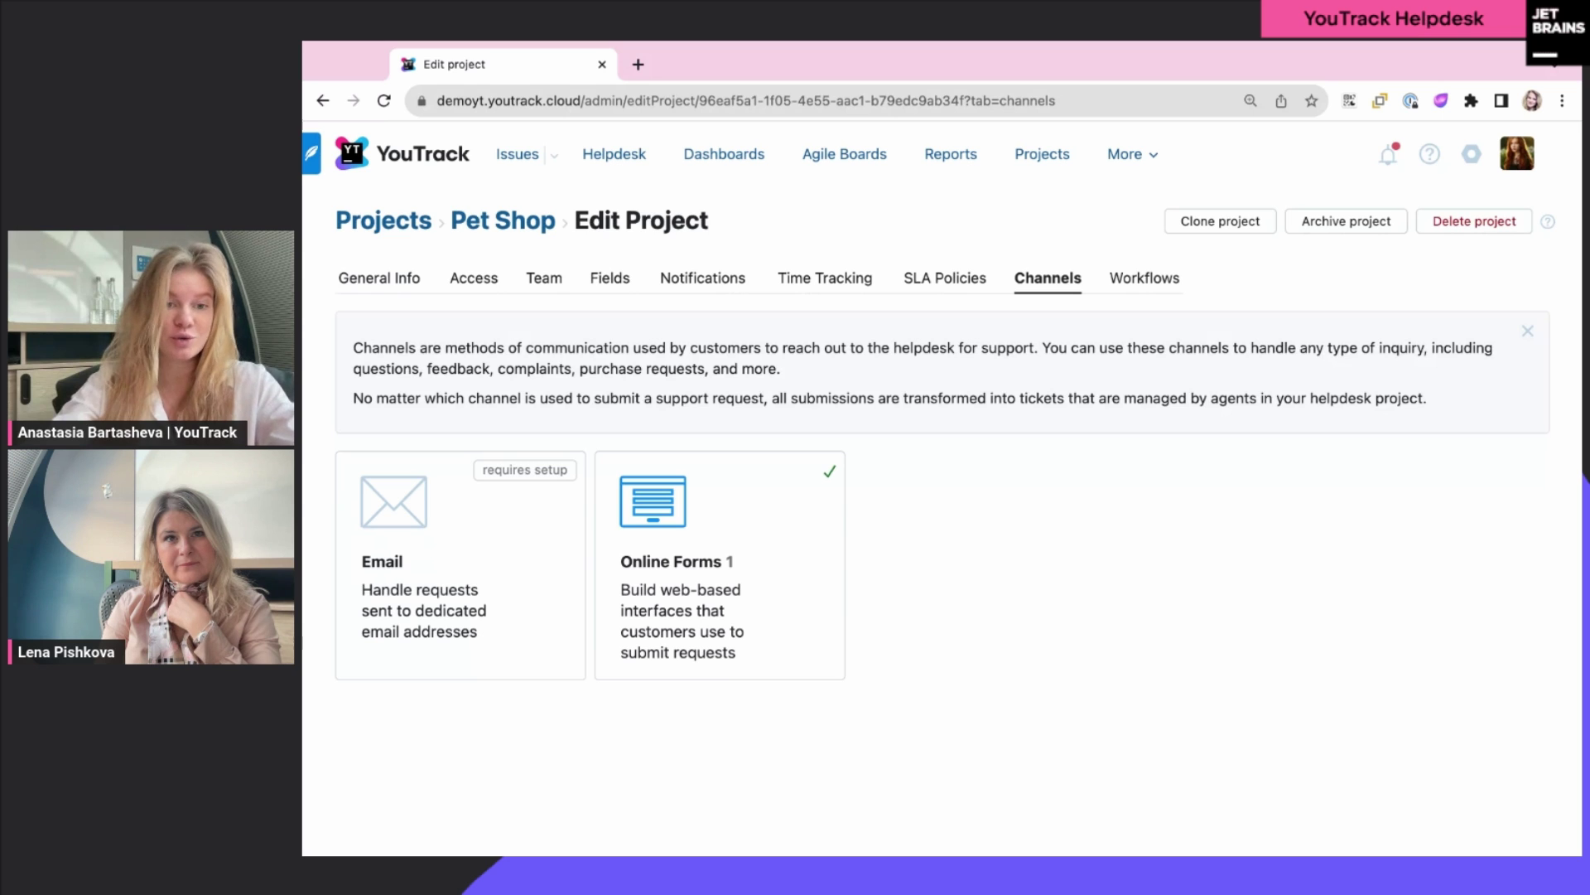
click(753, 519)
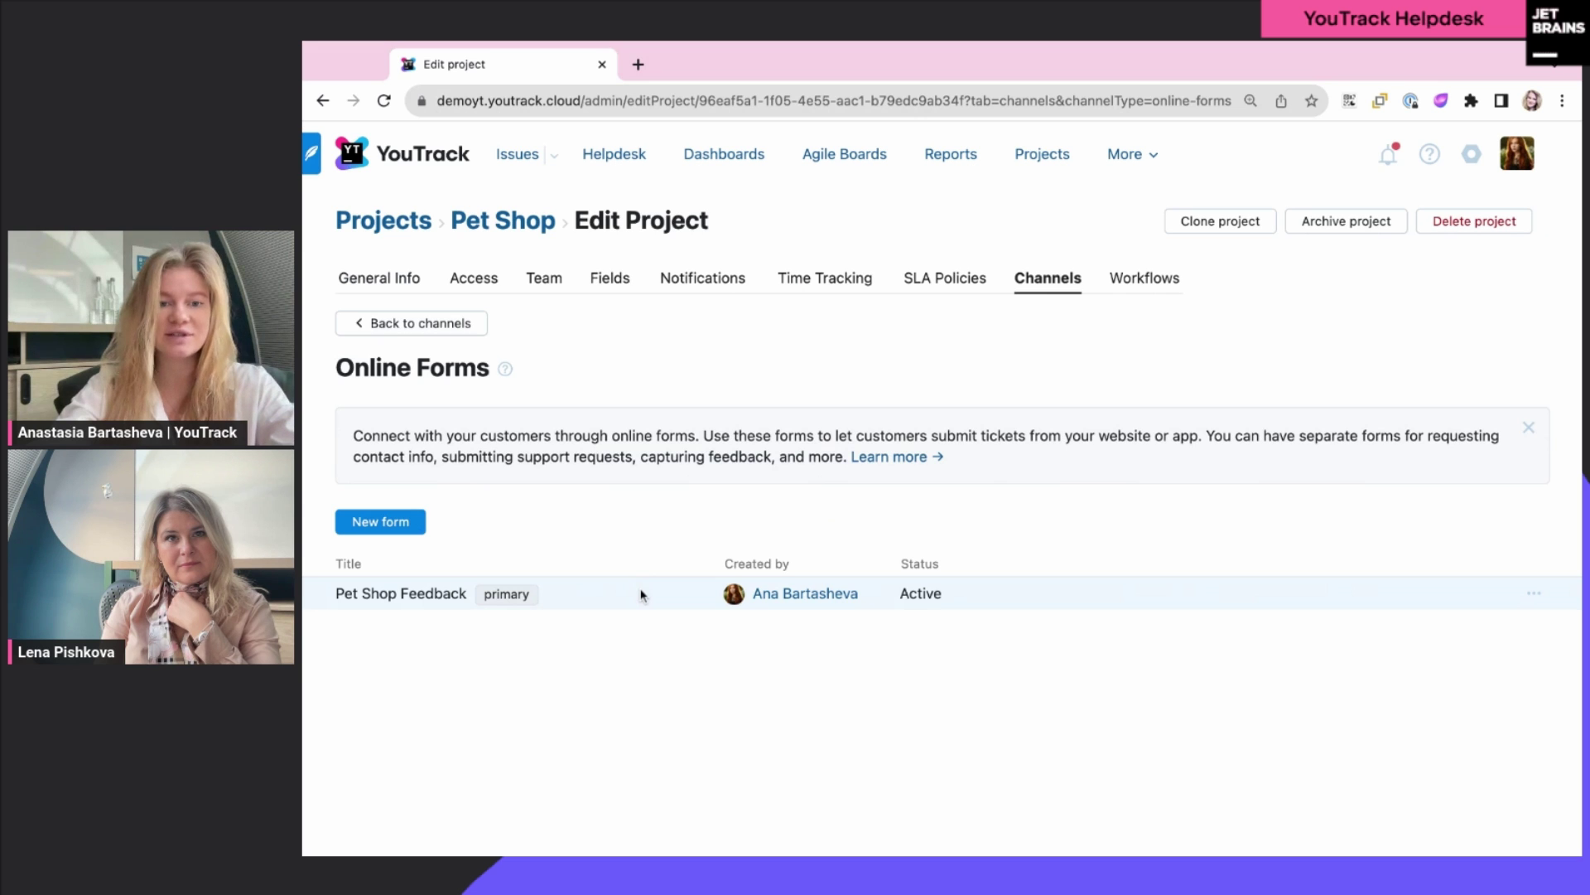
click(1263, 593)
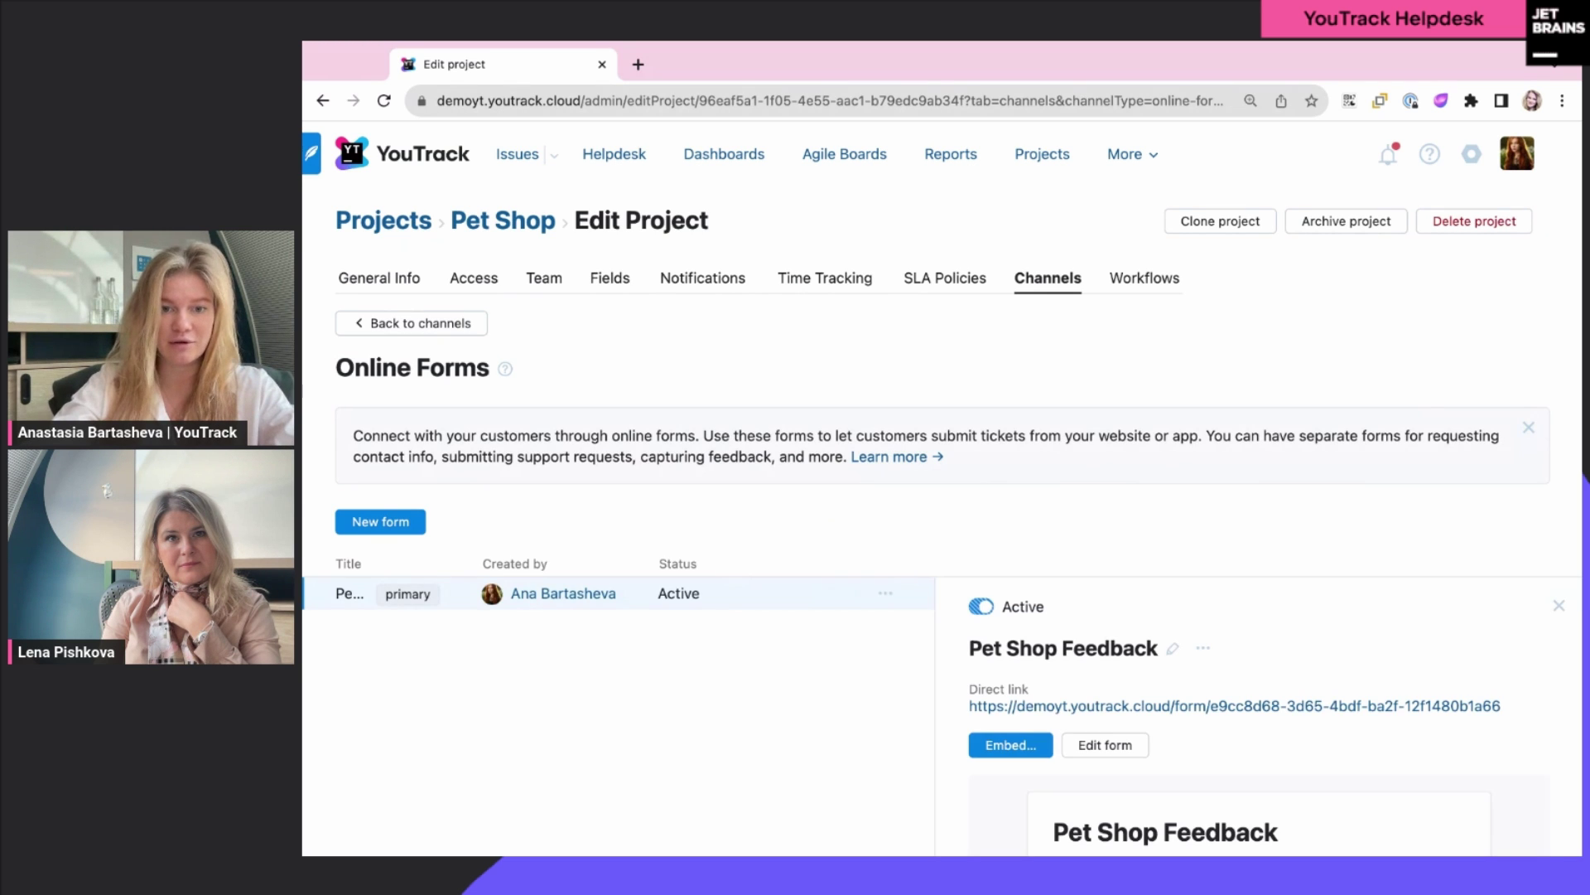
scroll(1272, 628, down, 3)
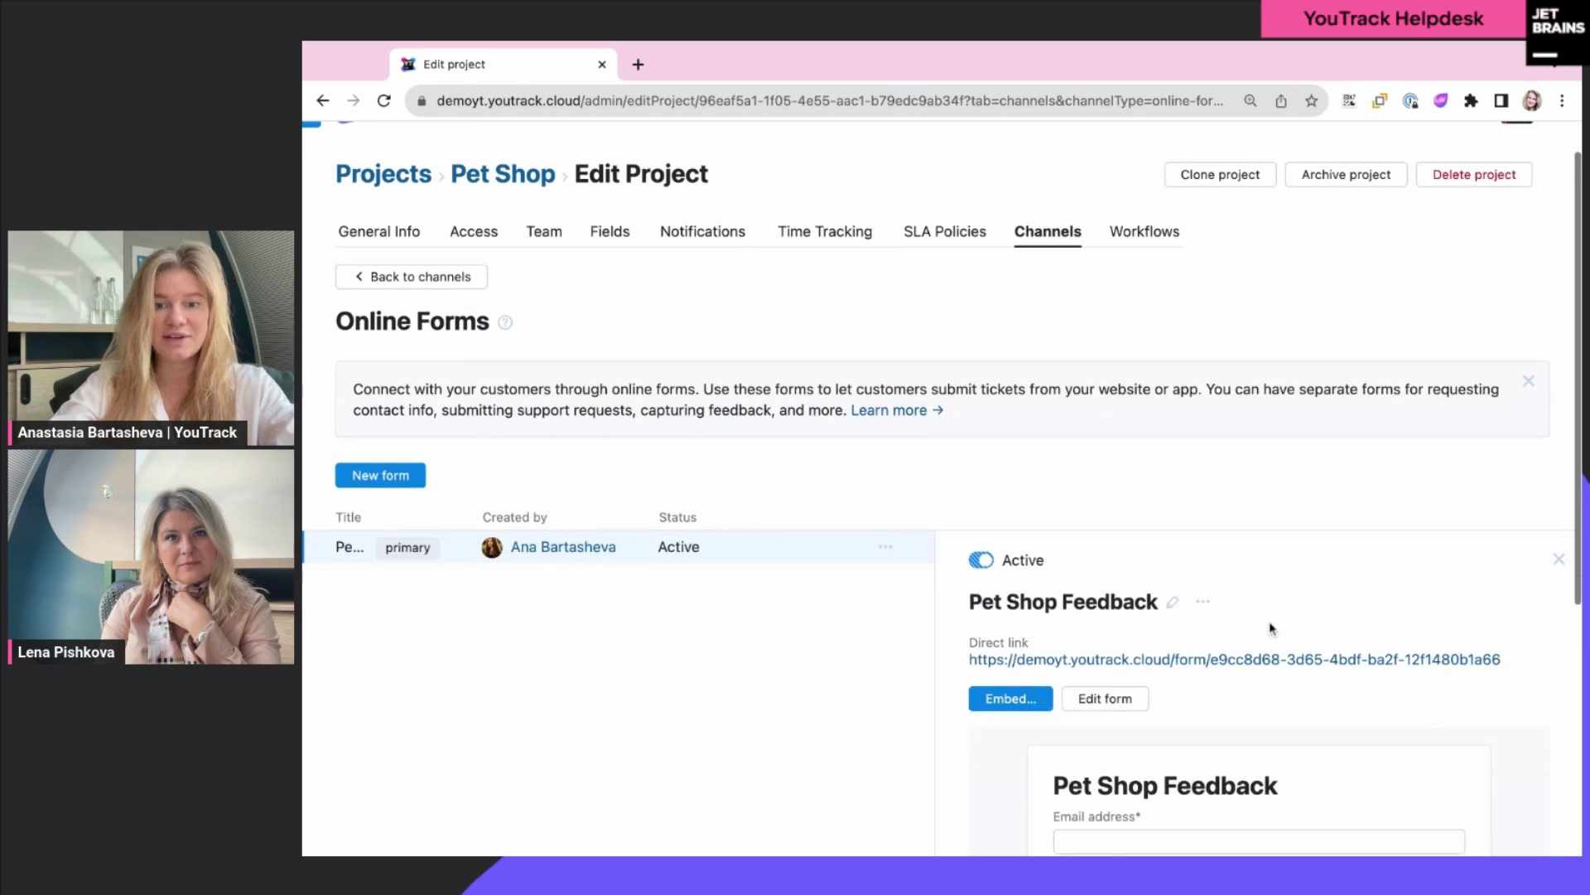
scroll(942, 489, down, 3)
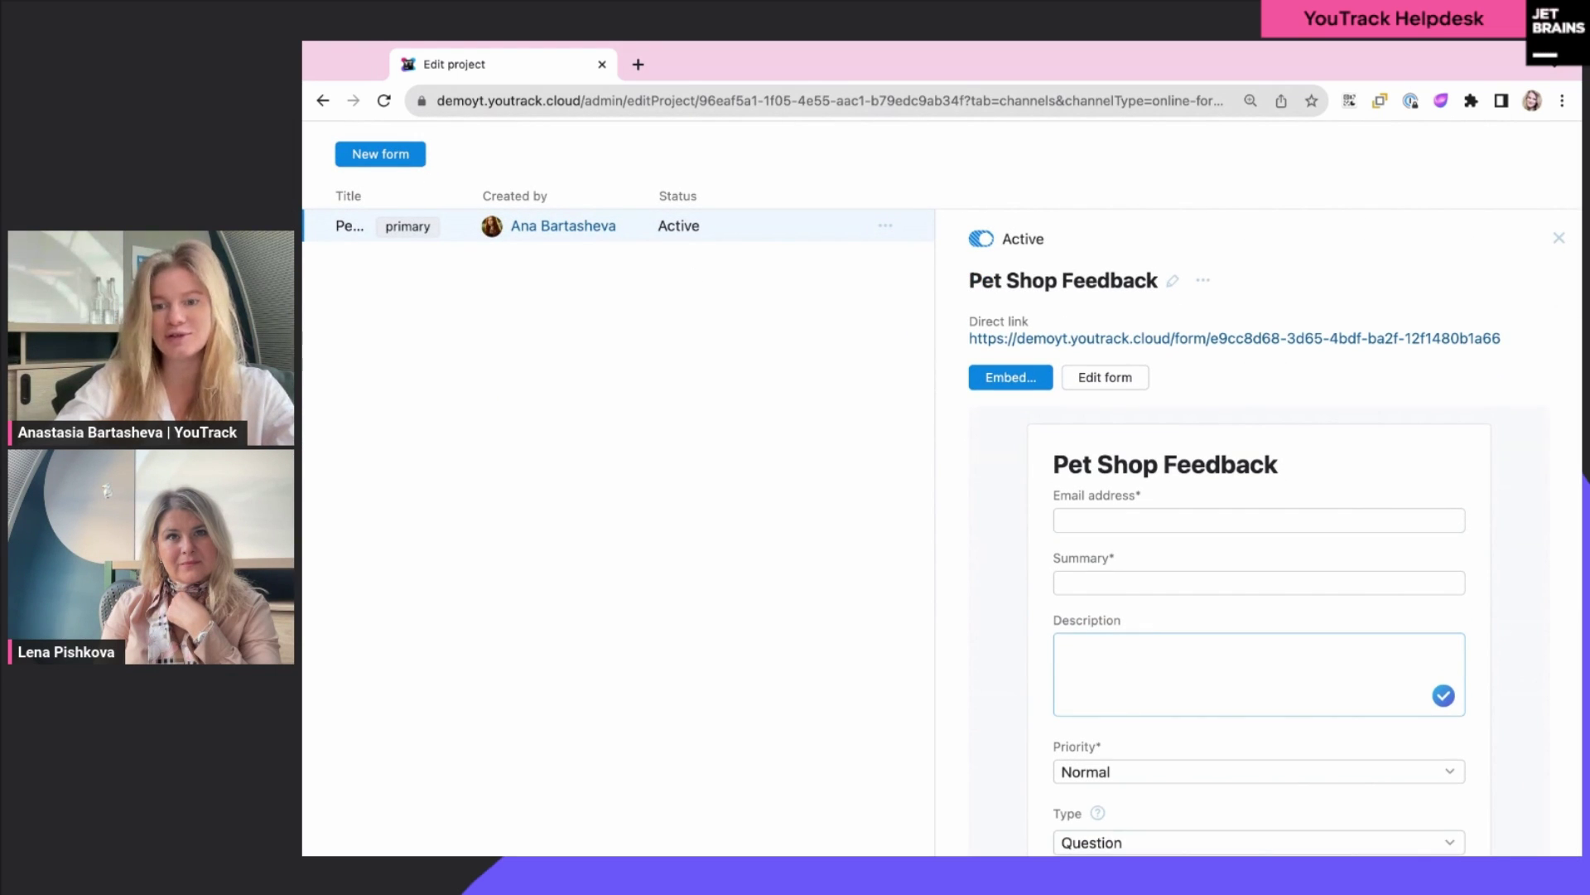
scroll(1296, 439, up, 2)
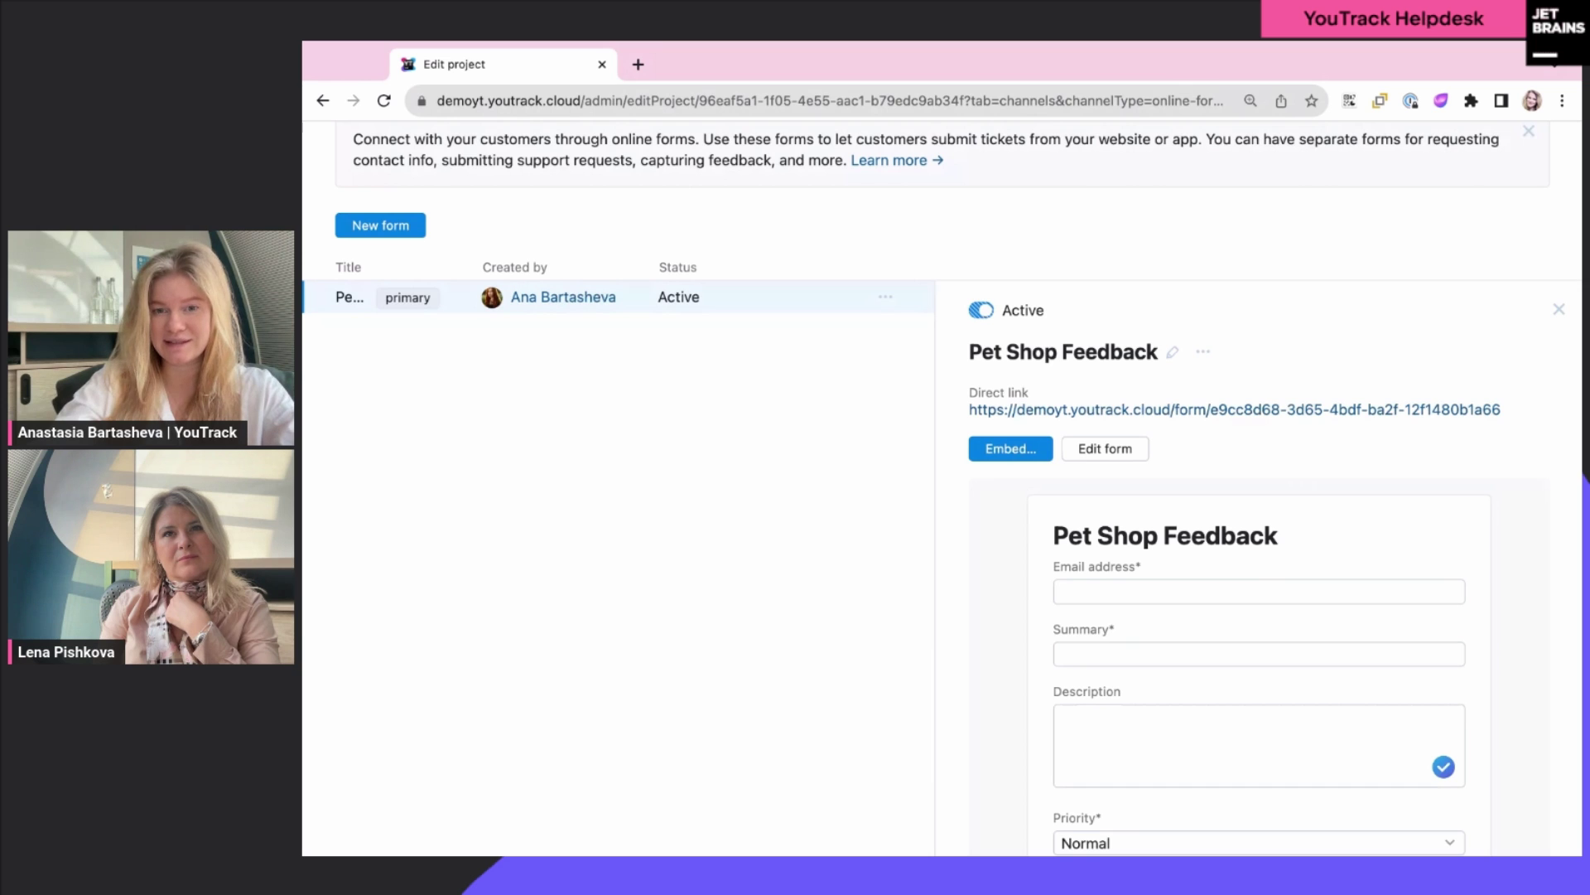
click(1122, 452)
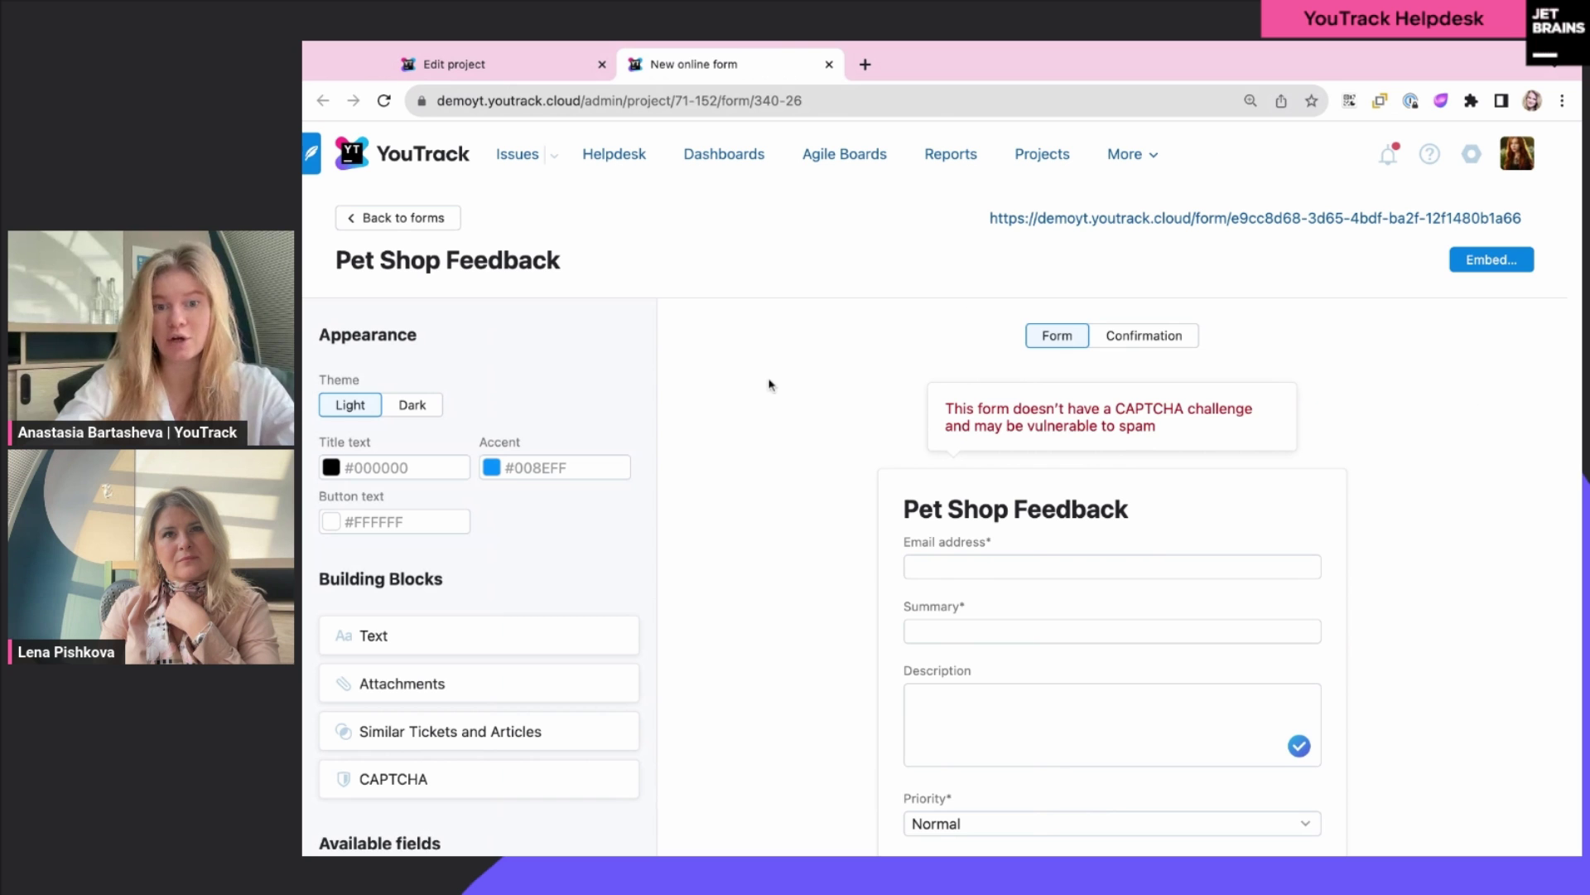
Step: Add the available Location field to the Pet Shop Feedback form between Priority and Type
scroll(769, 384, down, 3)
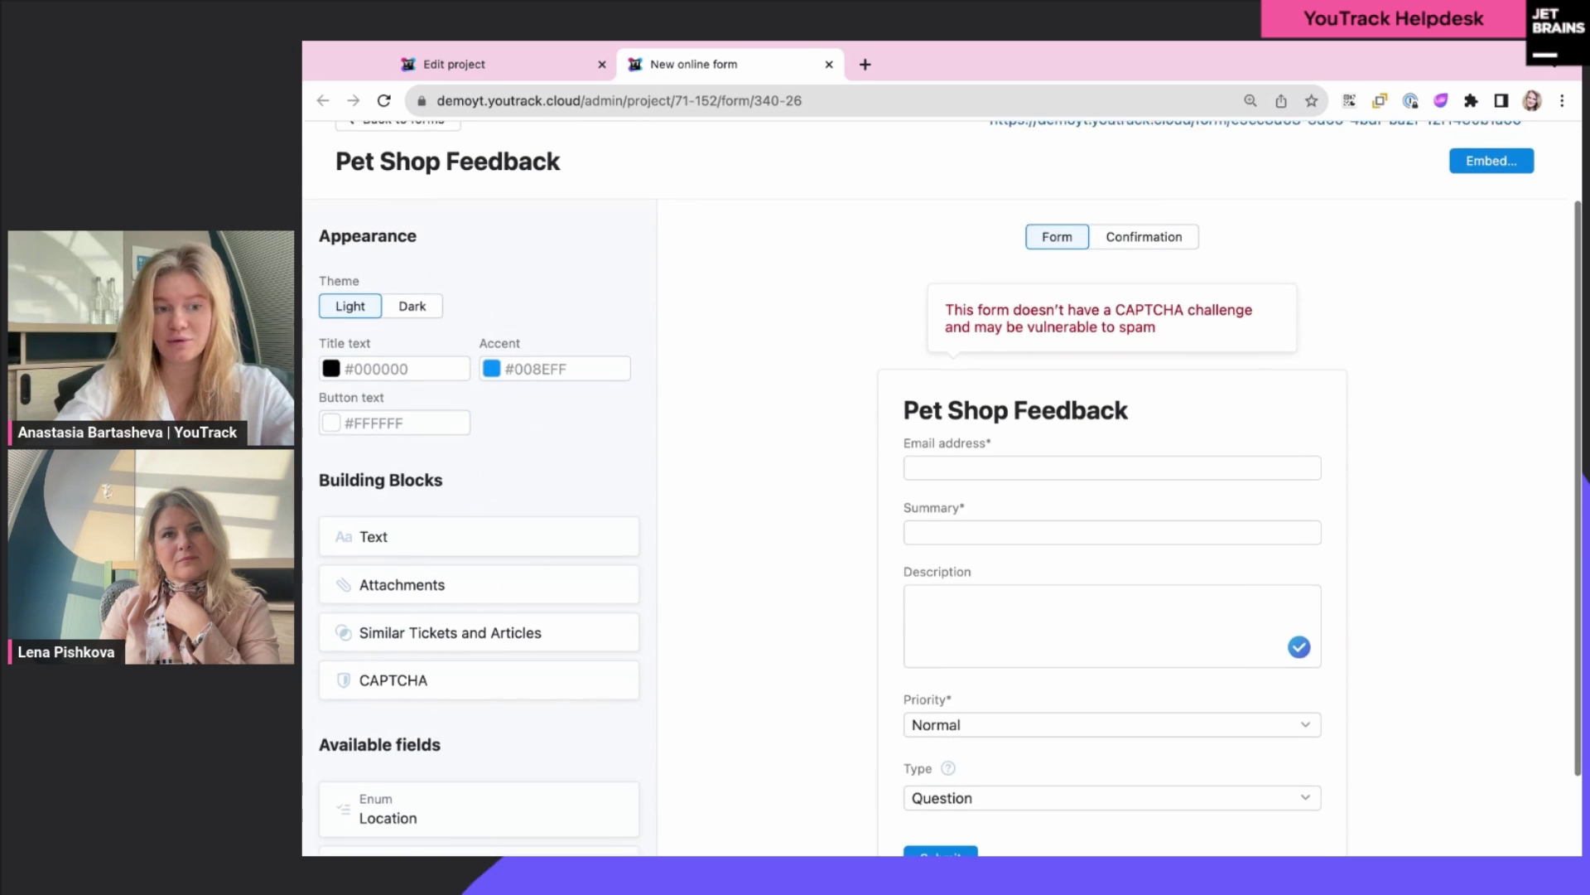
scroll(769, 385, down, 1)
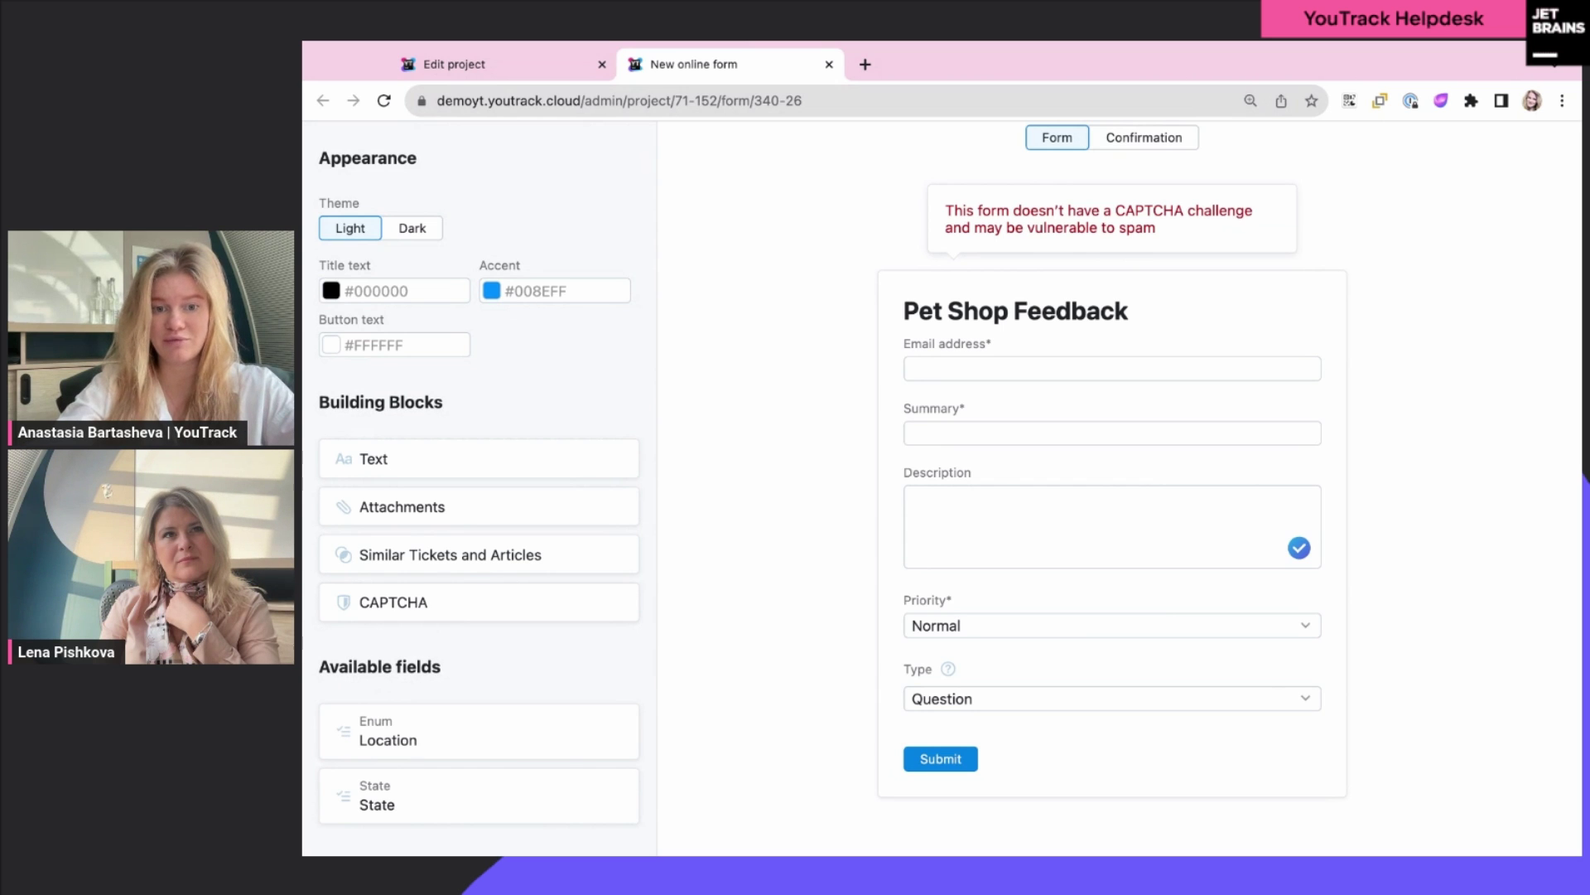
drag(342, 730, 1110, 654)
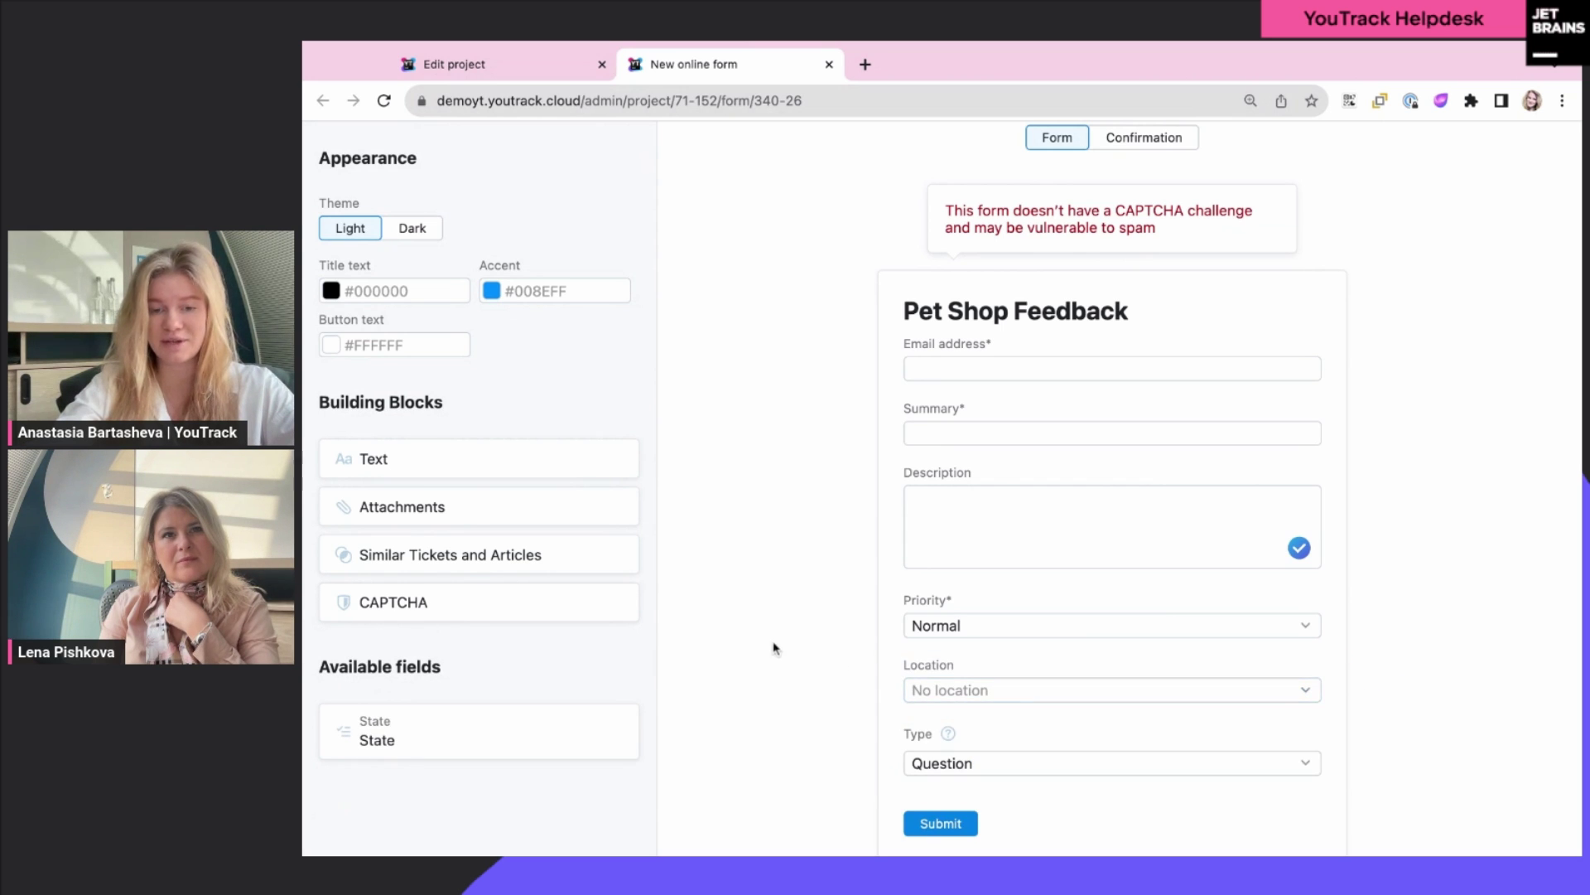
Step: Add an Attachments block to the form below the Type field
click(456, 507)
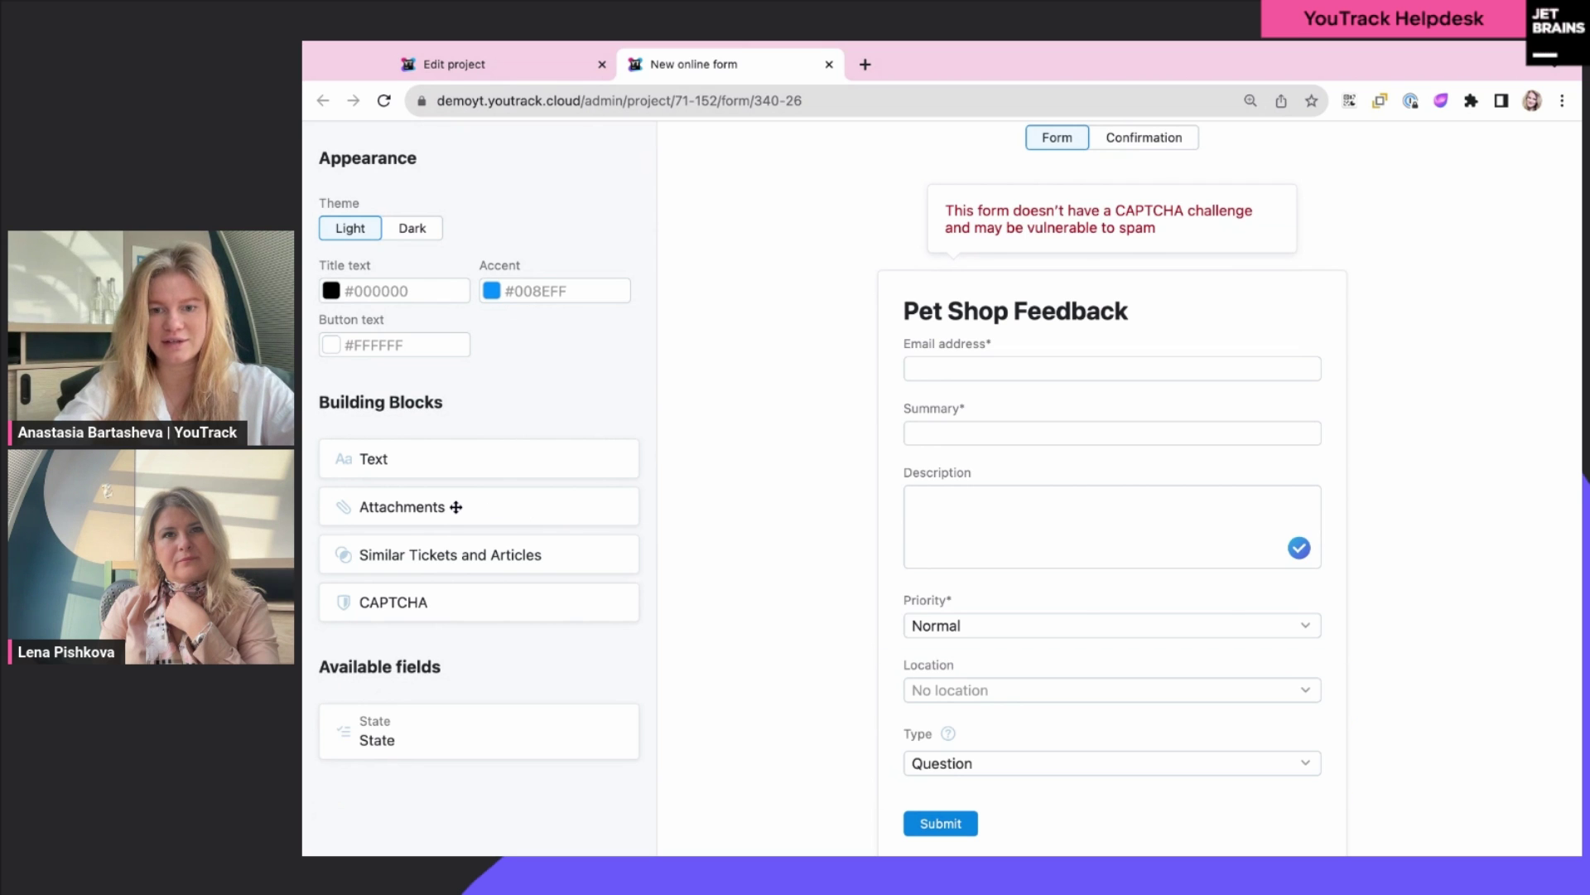
drag(456, 507, 1061, 668)
scroll(1060, 667, down, 1)
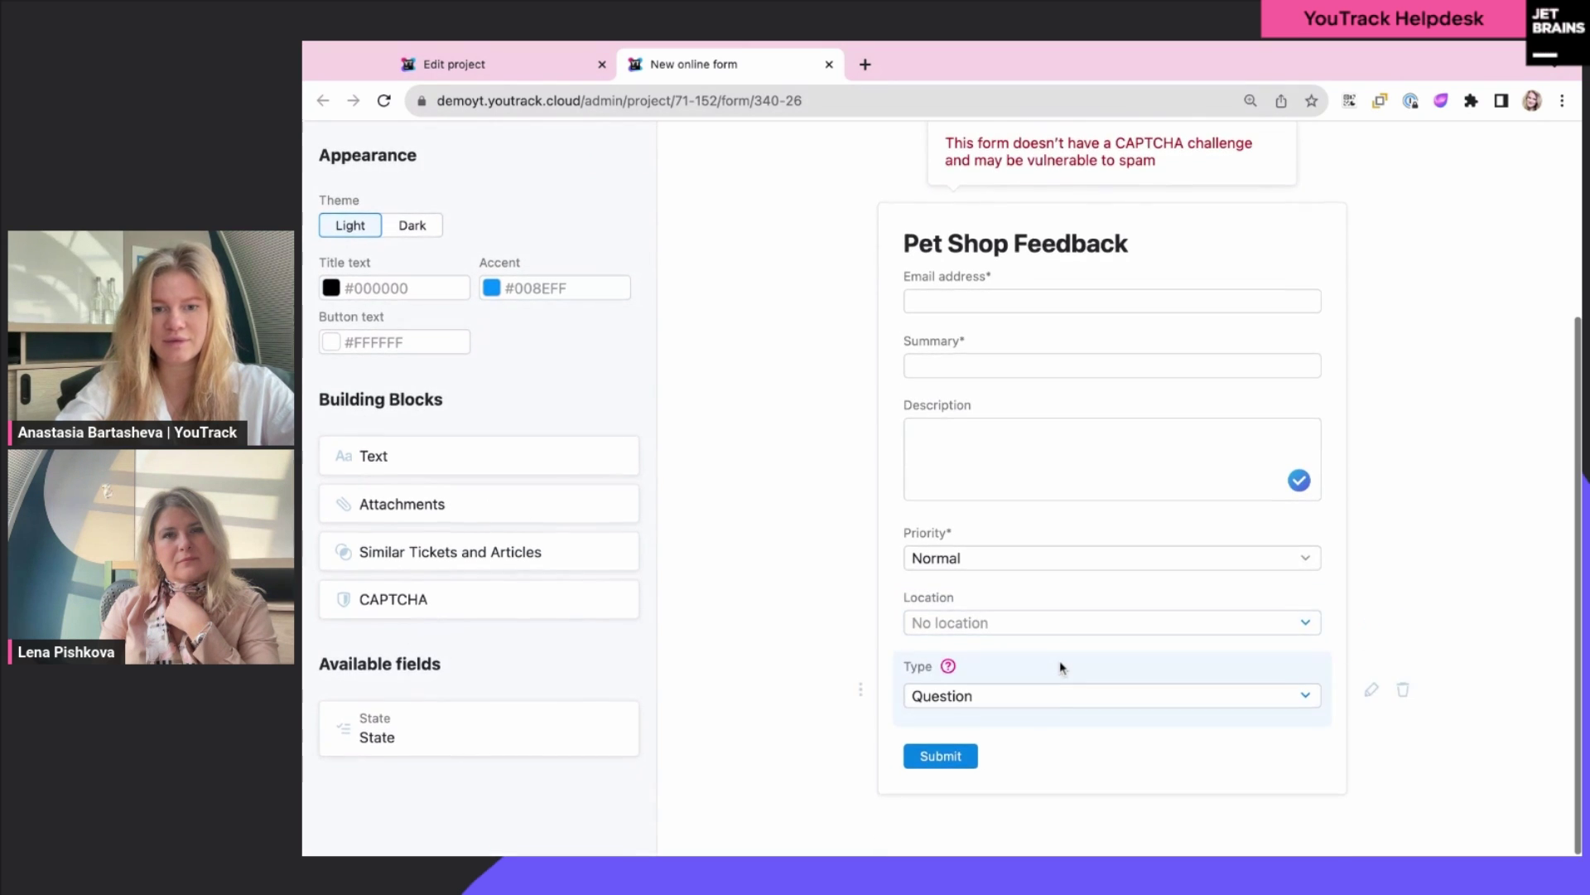
drag(381, 505, 922, 704)
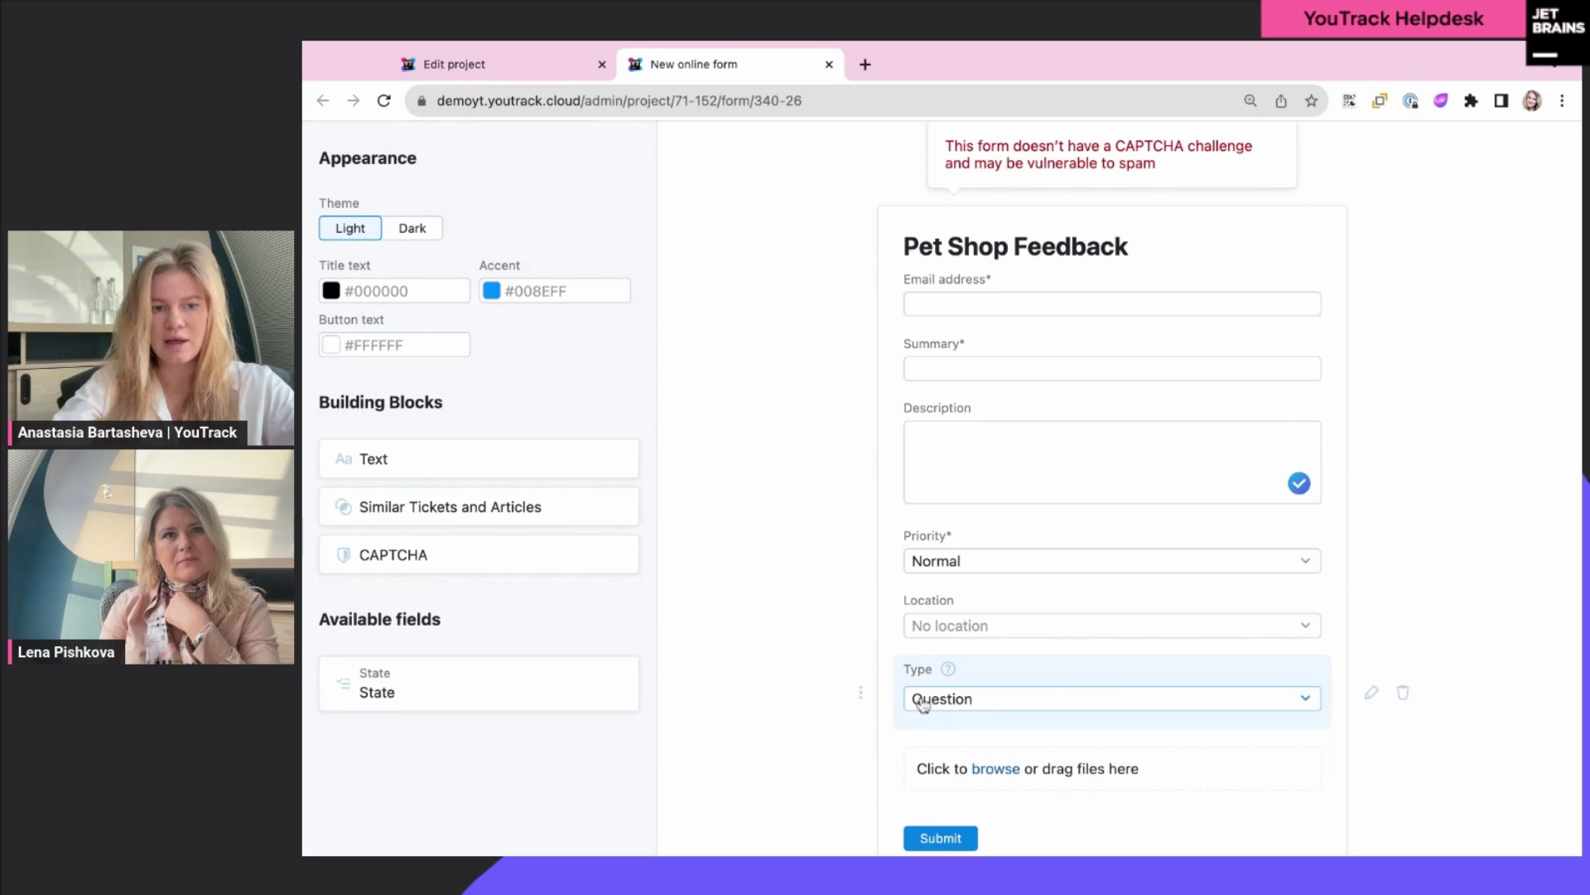
Step: Insert a text block reading "Please attach your invoice" between the Type field and the attachments block, and save it
scroll(919, 701, down, 2)
mouse_move(375, 458)
mouse_down()
mouse_move(1235, 682)
mouse_move(926, 698)
mouse_up()
click(1366, 689)
text(Please )
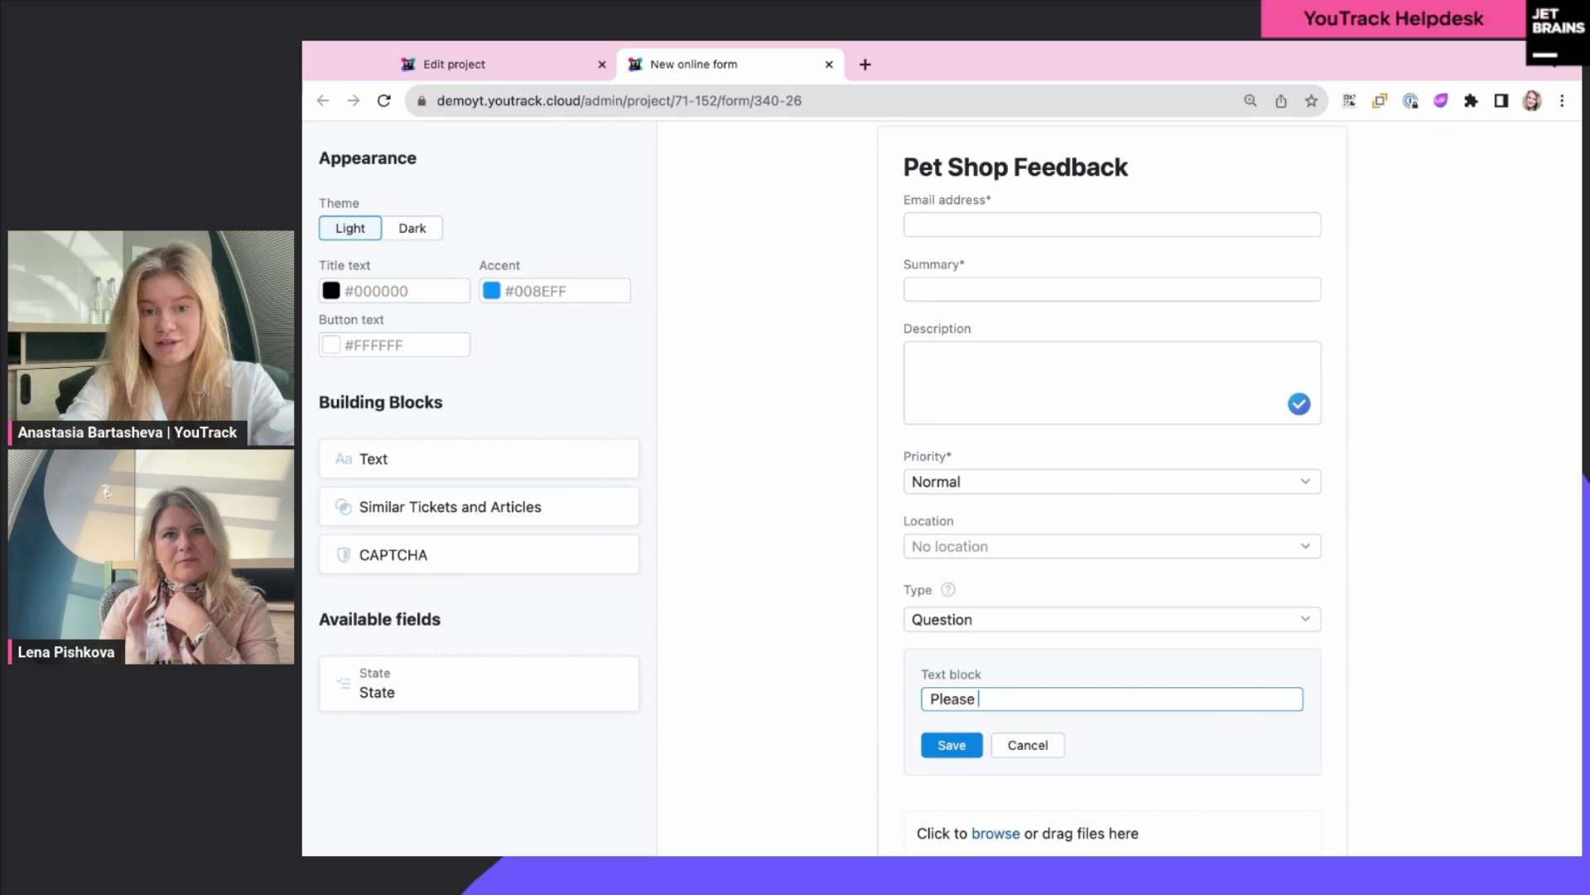
text(attach yo)
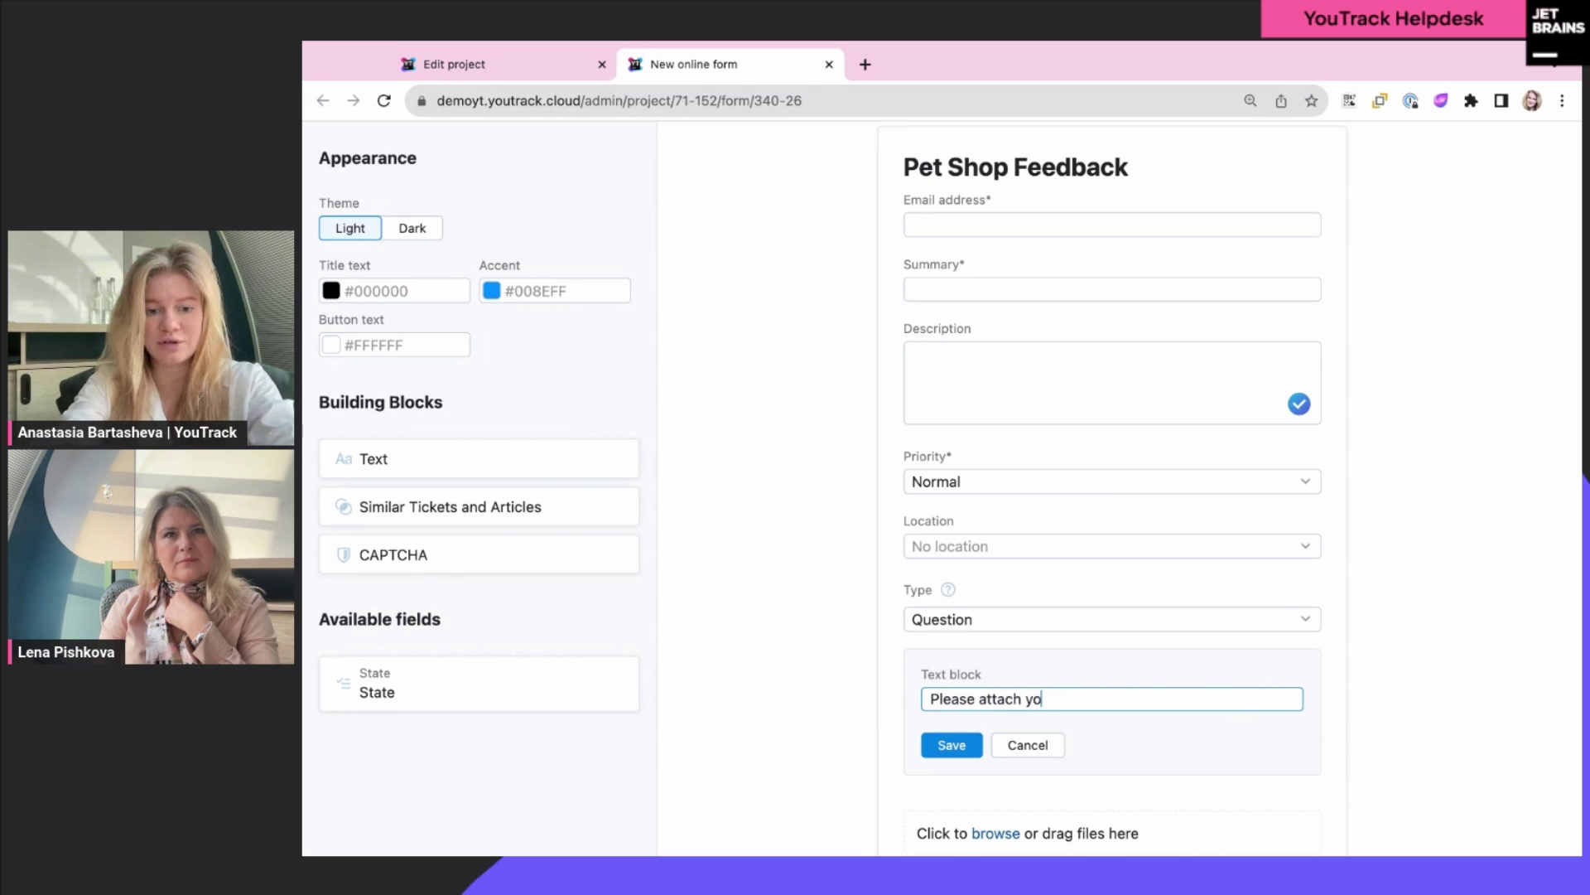
text(ur invoice)
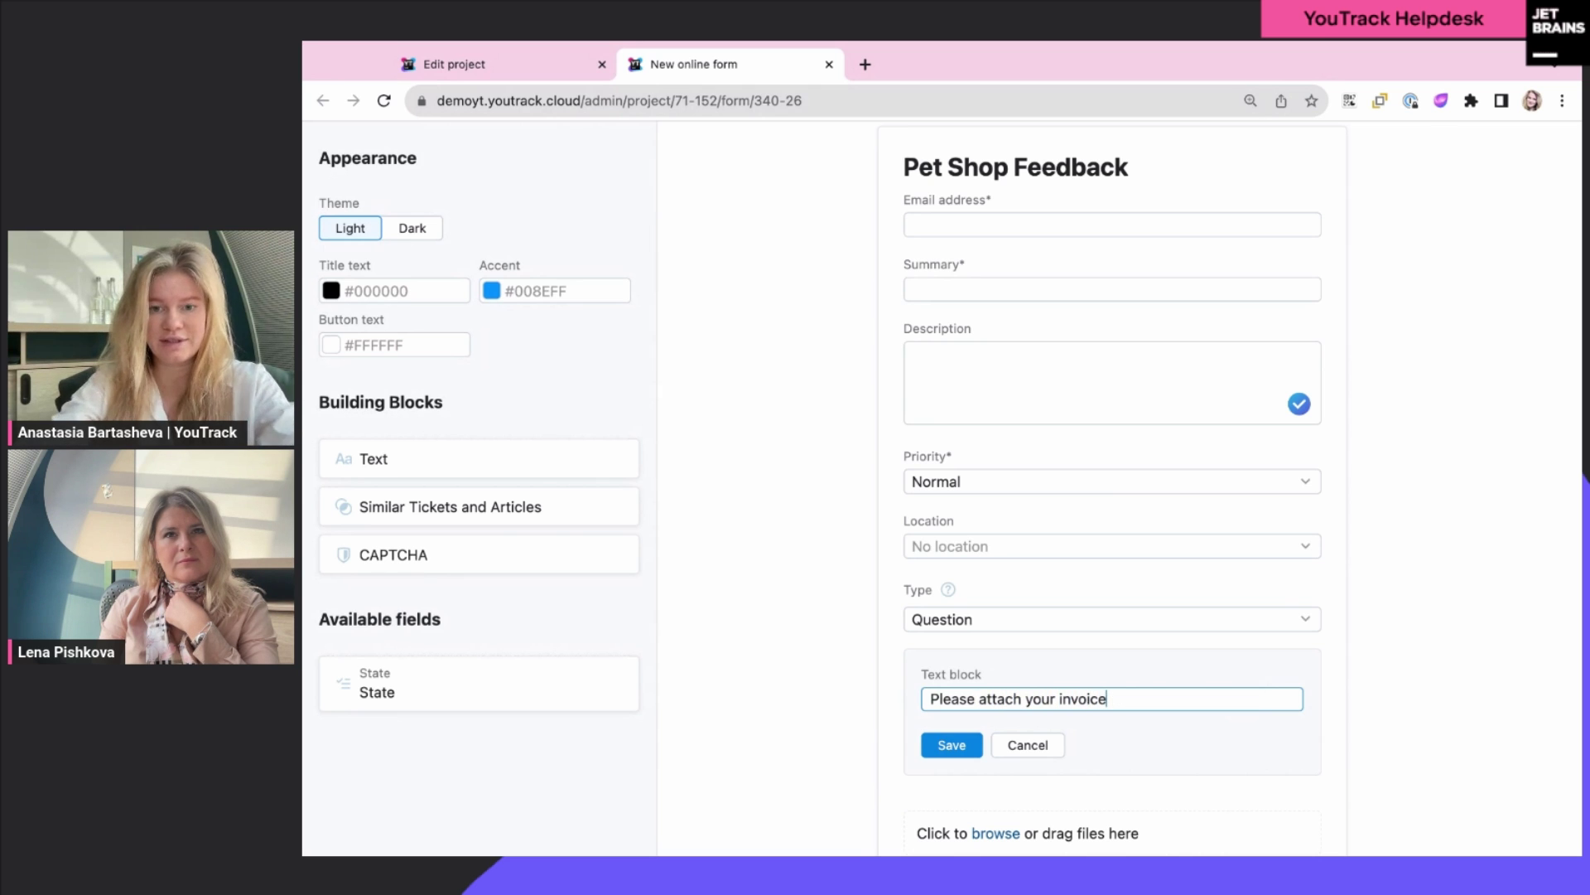
click(951, 743)
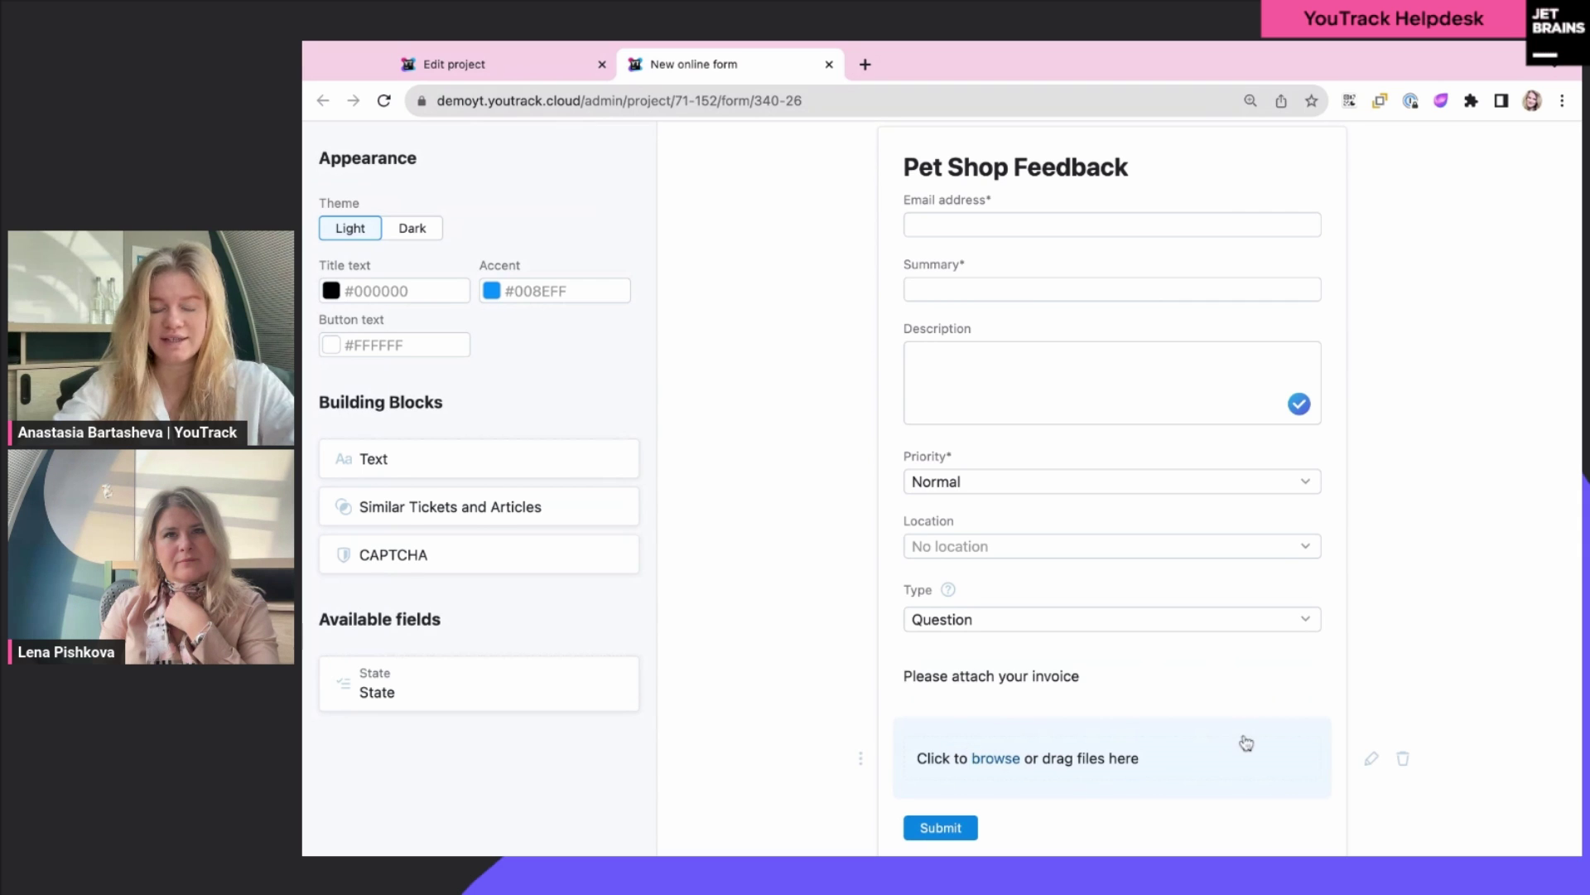
scroll(1242, 743, down, 2)
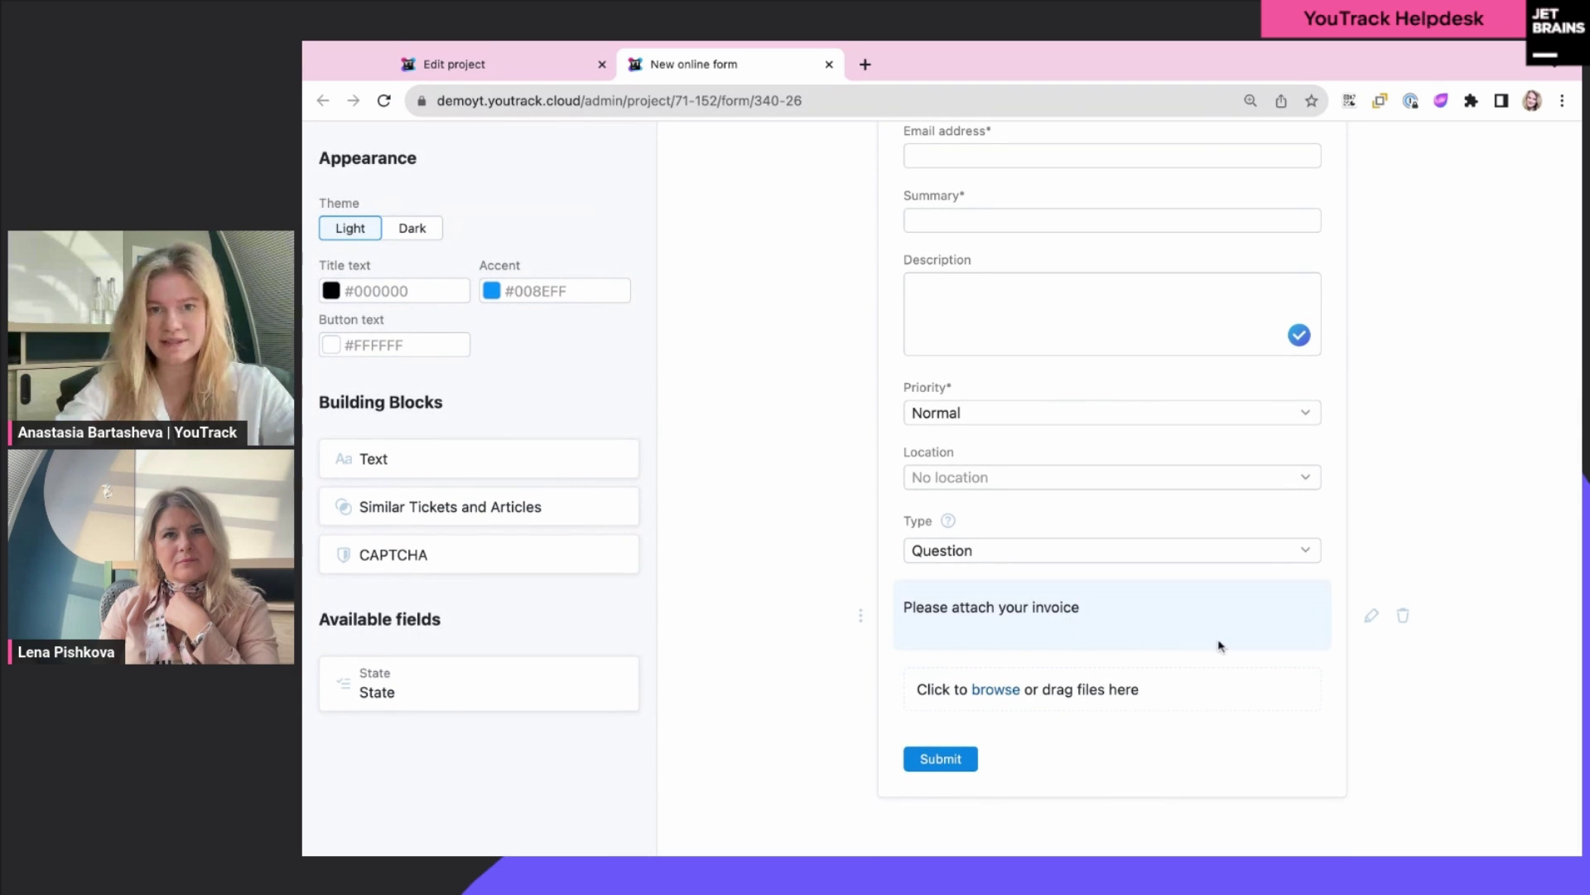
Step: Reword the form's confirmation text so its second sentence begins with "The Pet Shop team", and save the text
scroll(1218, 645, up, 5)
click(1171, 341)
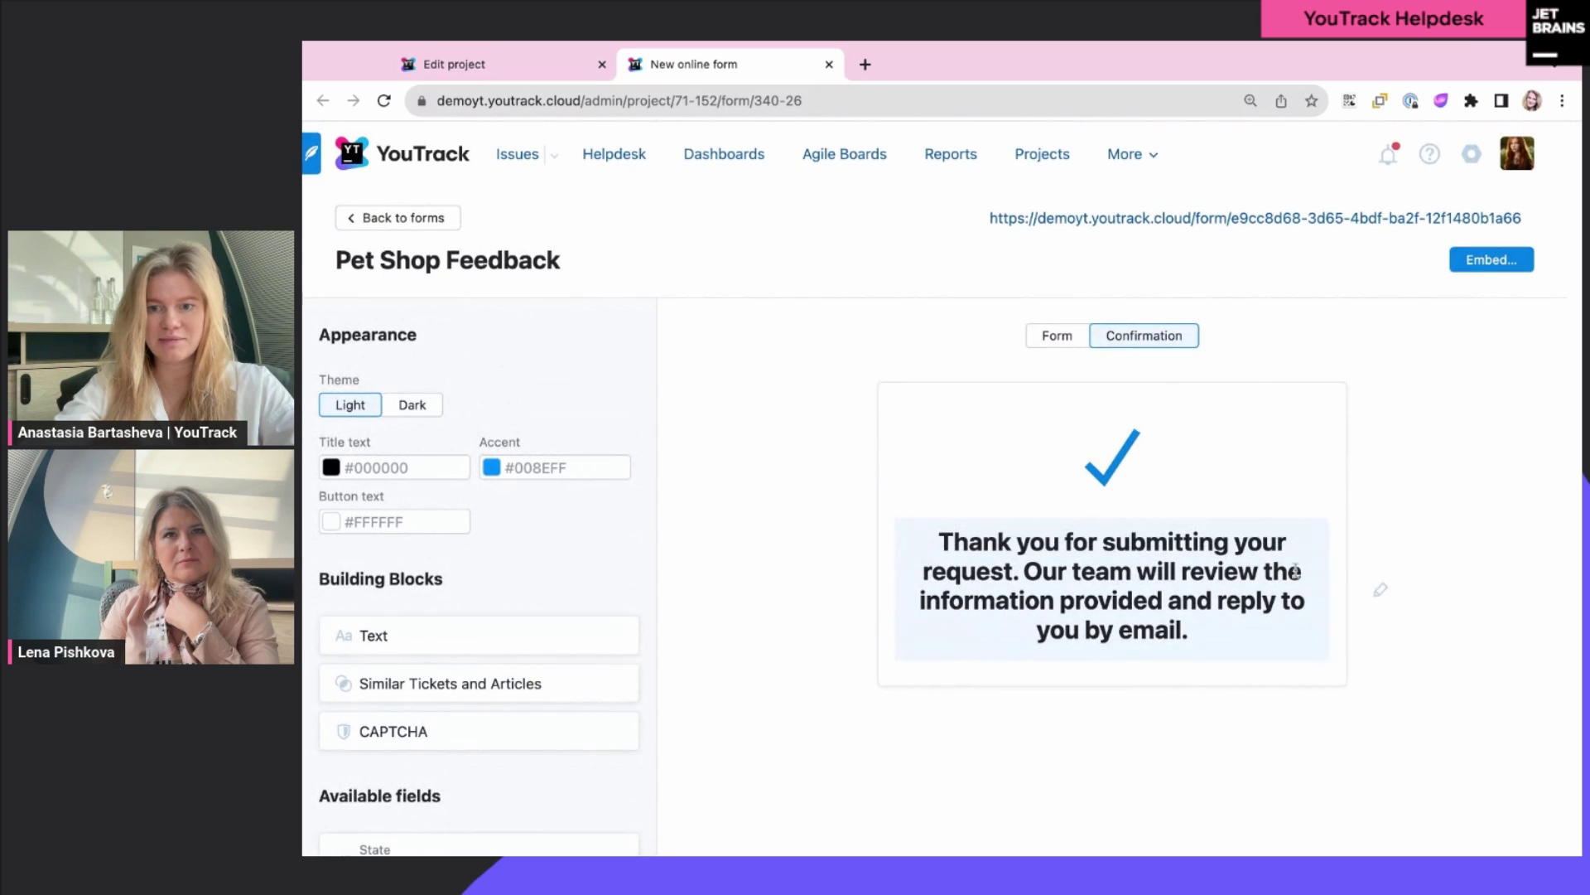
click(1380, 592)
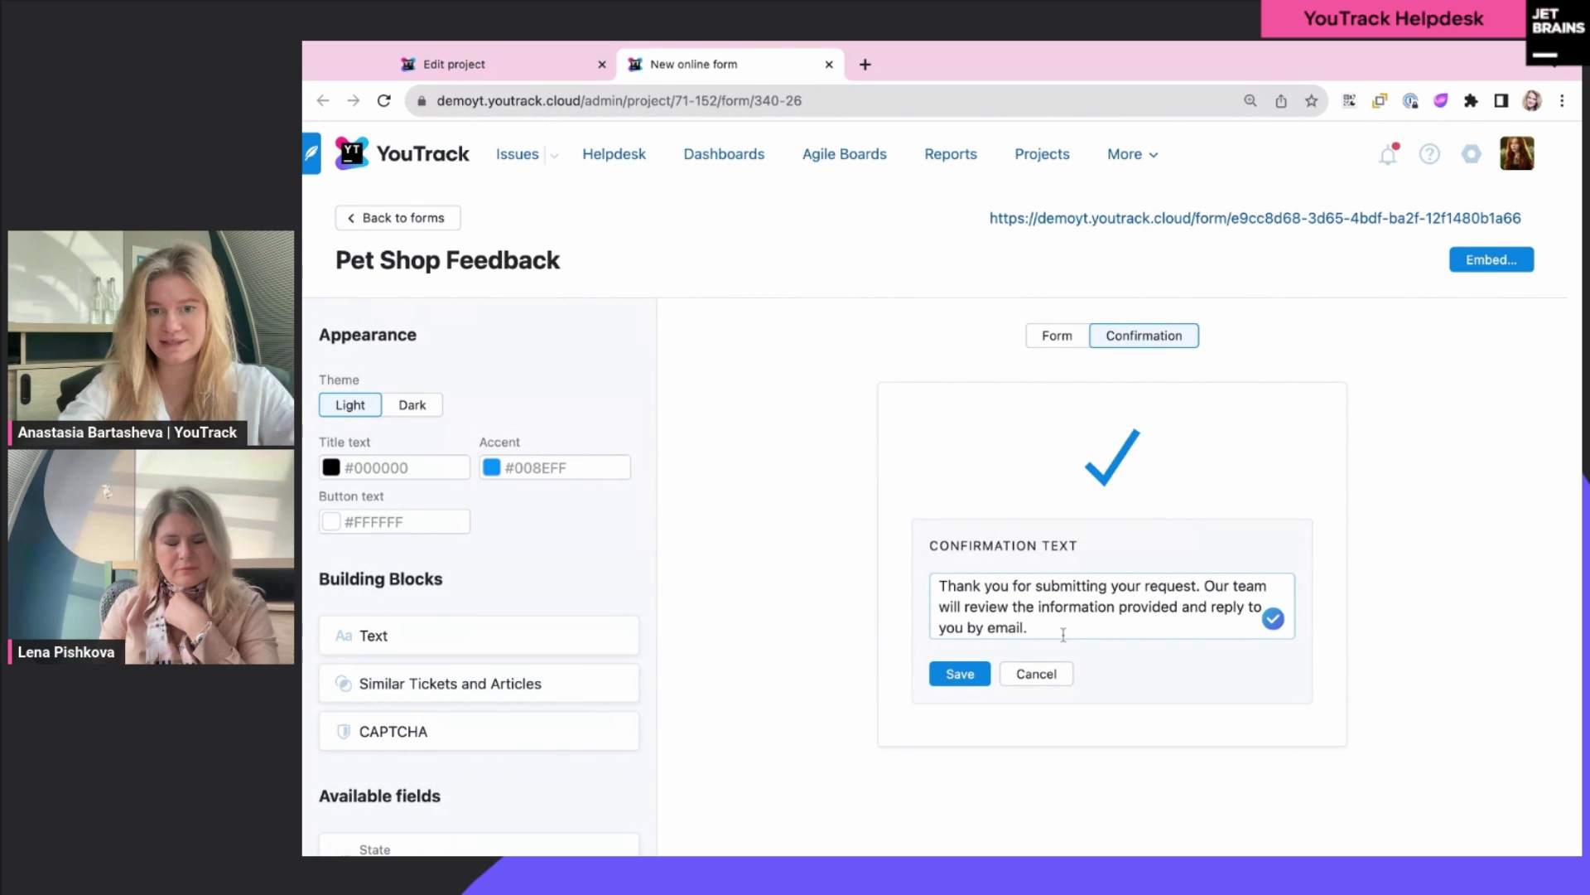
drag(1205, 583, 1224, 586)
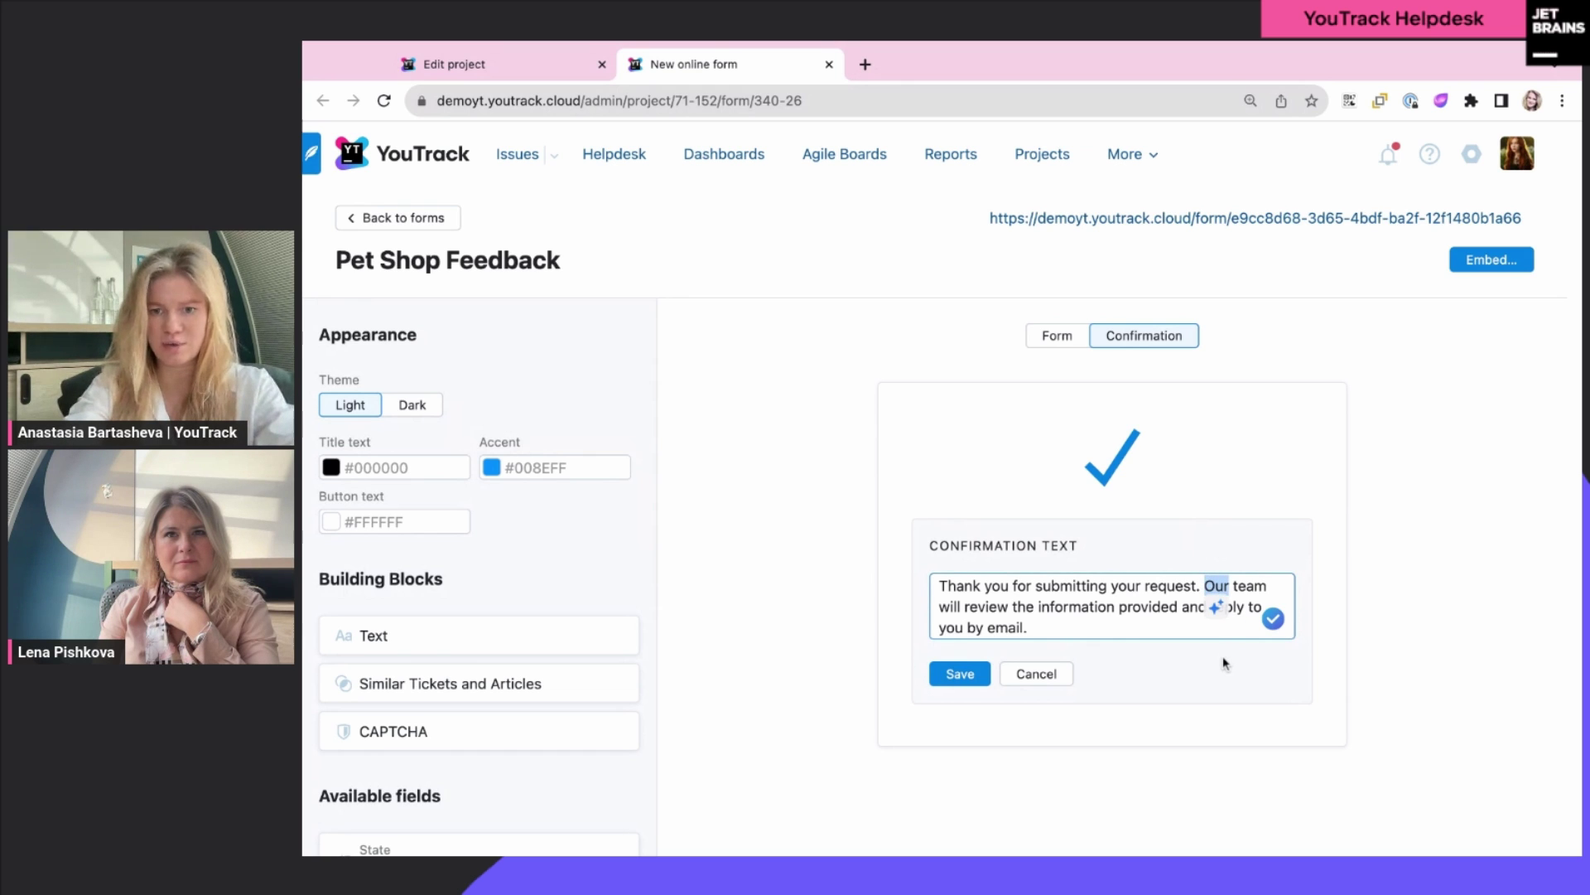
text(The Pet)
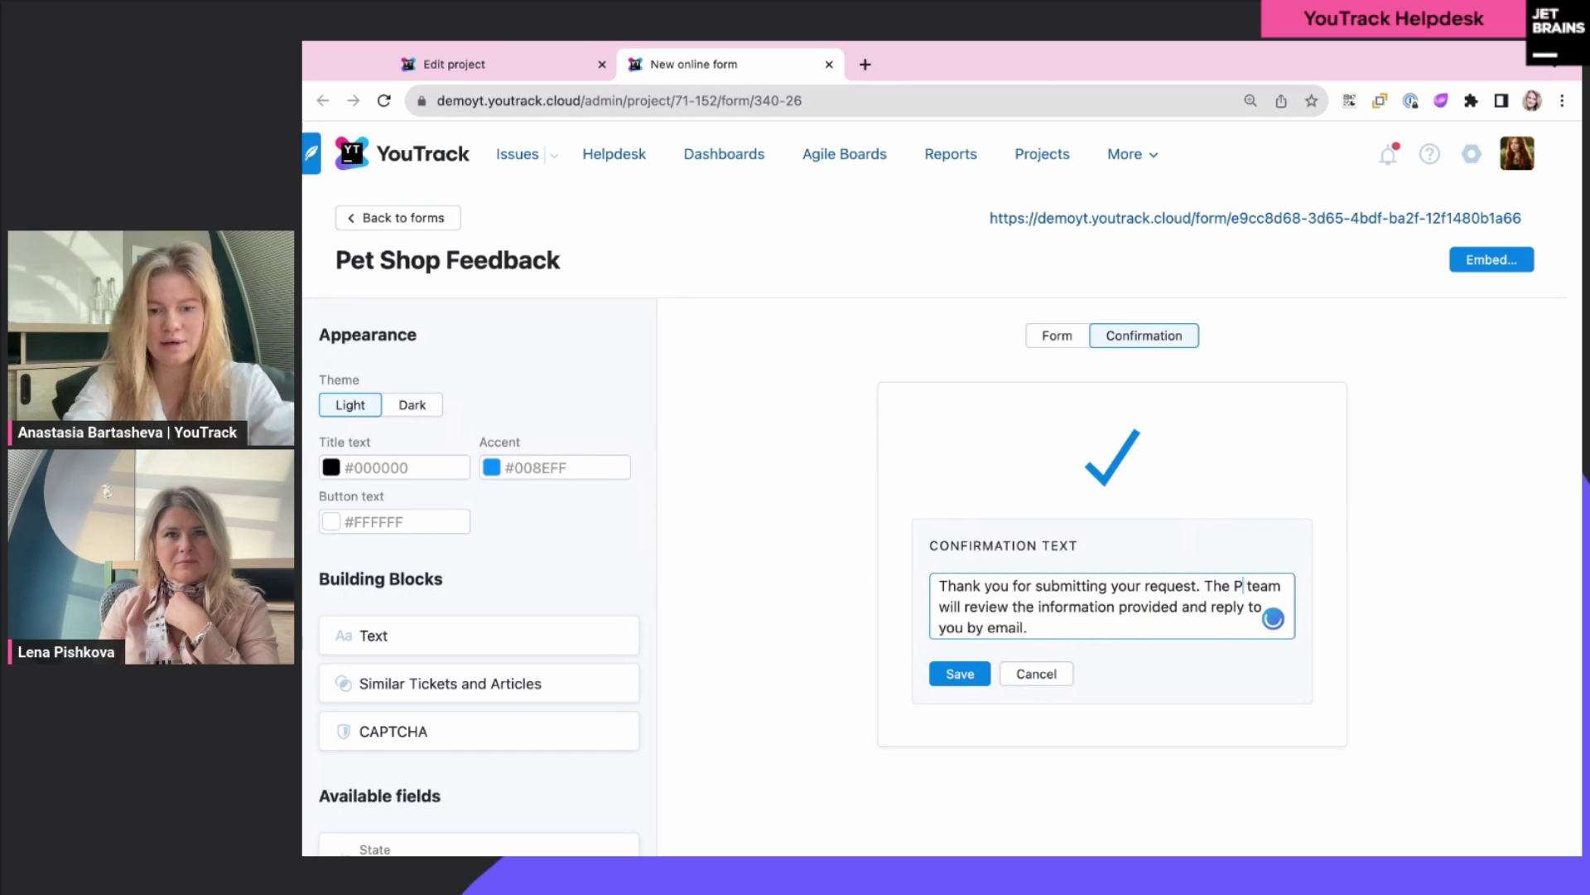
text( Shoo)
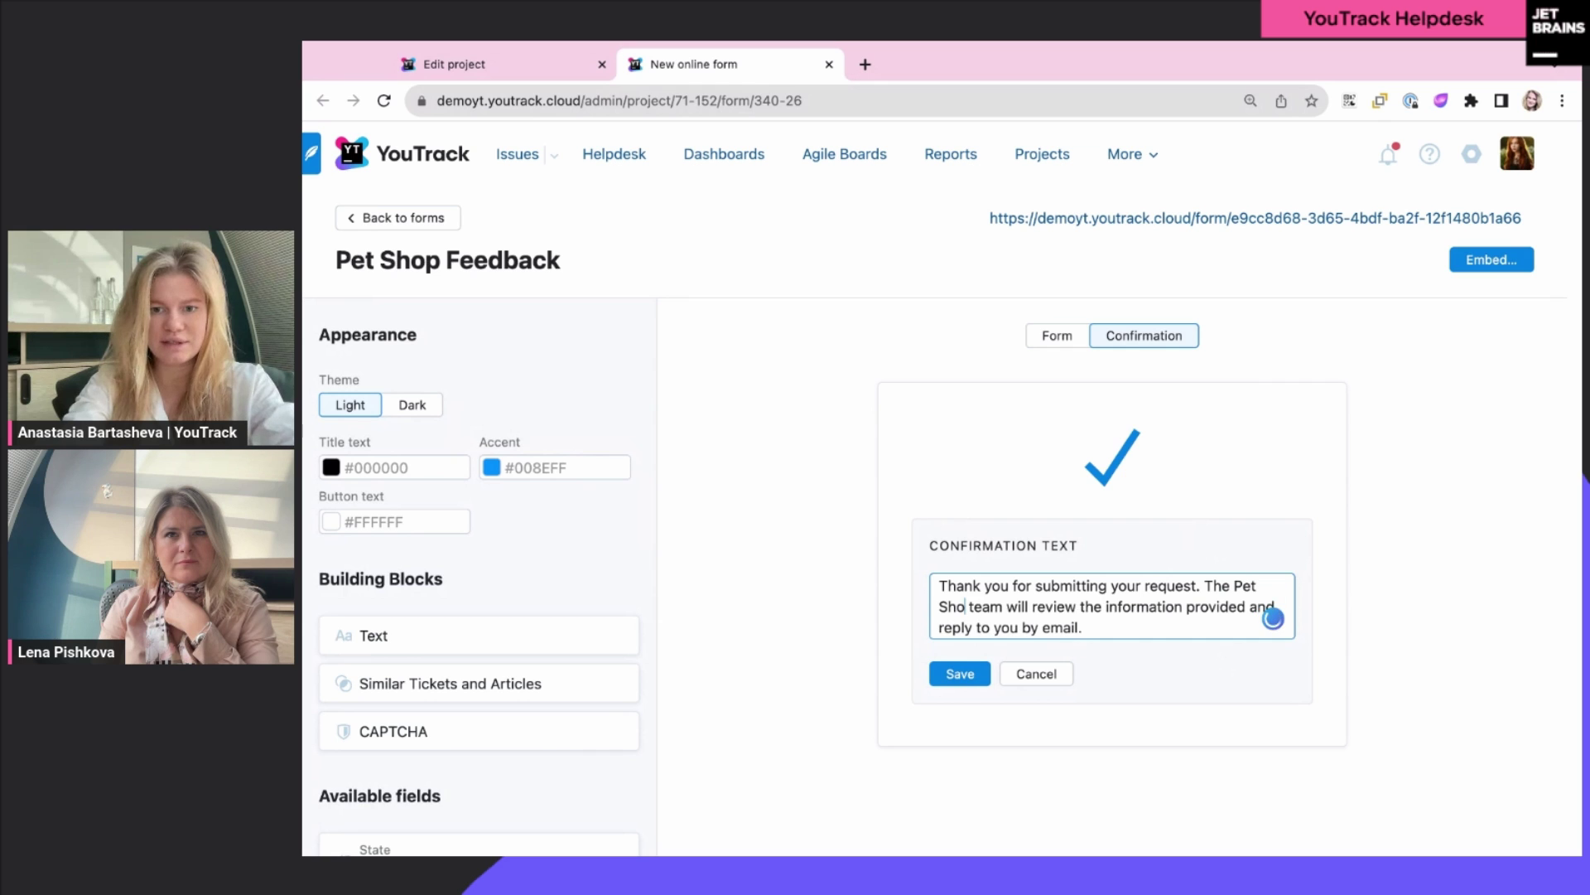
key(BackSpace)
text(p t)
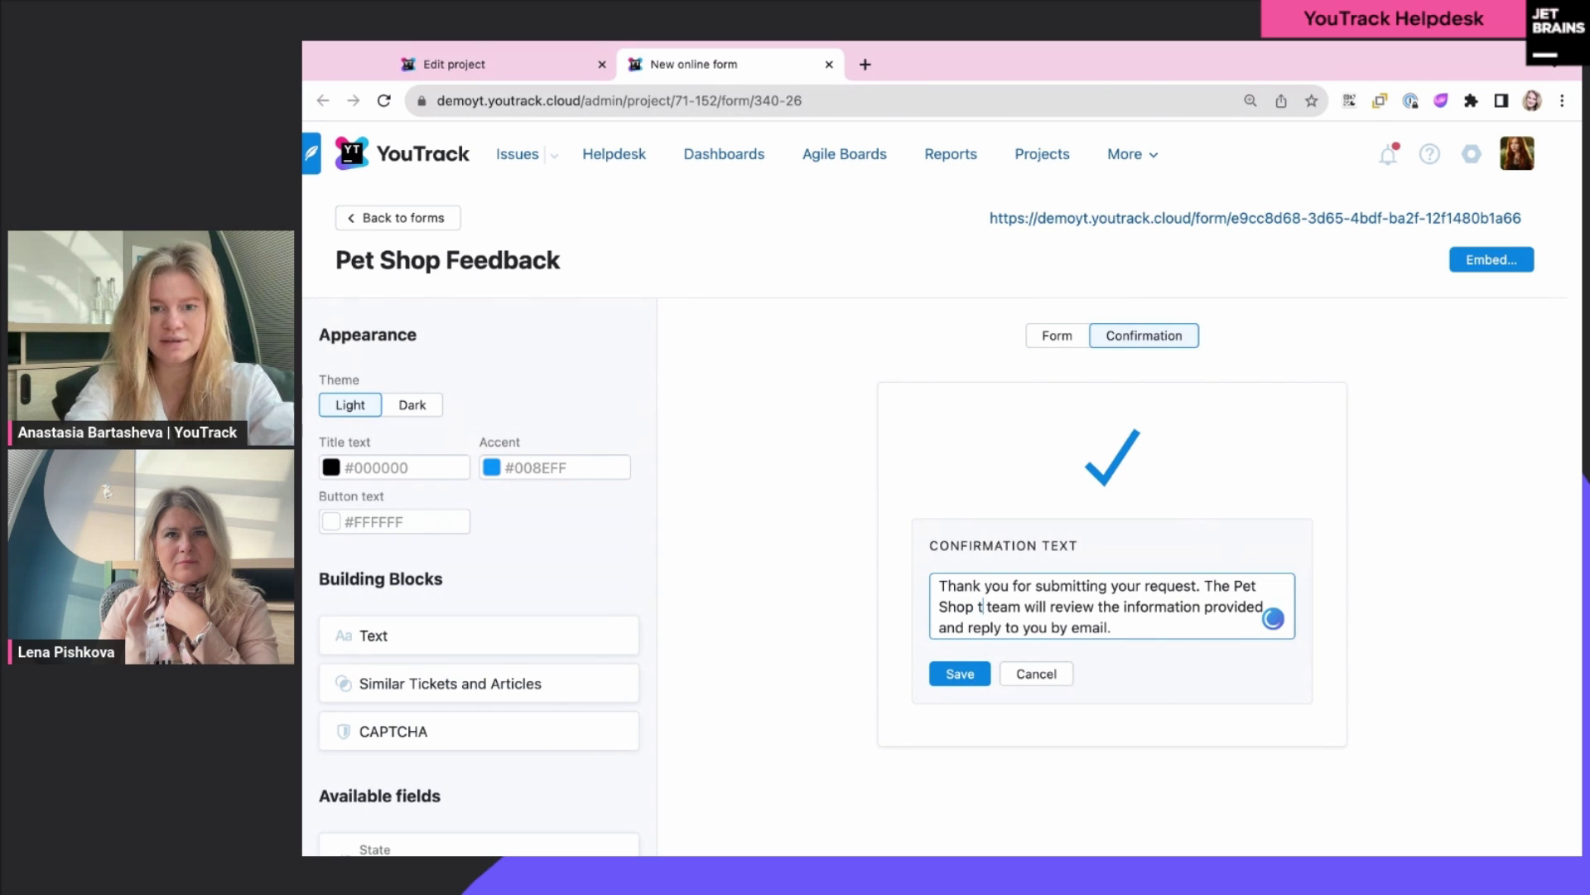
key(BackSpace)
key(BackSpace)
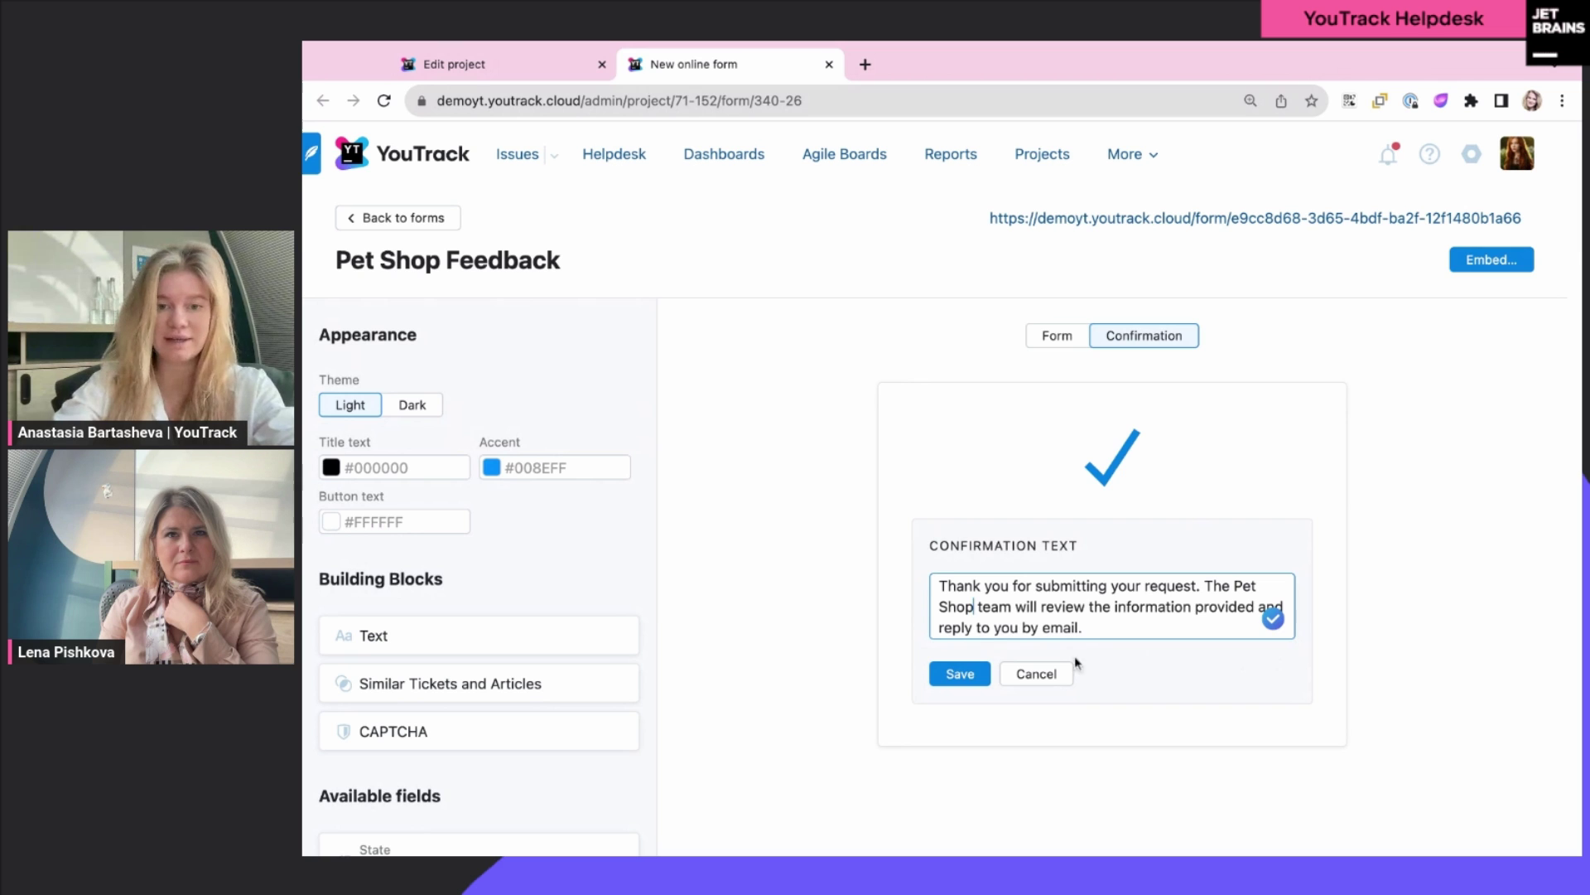
click(961, 673)
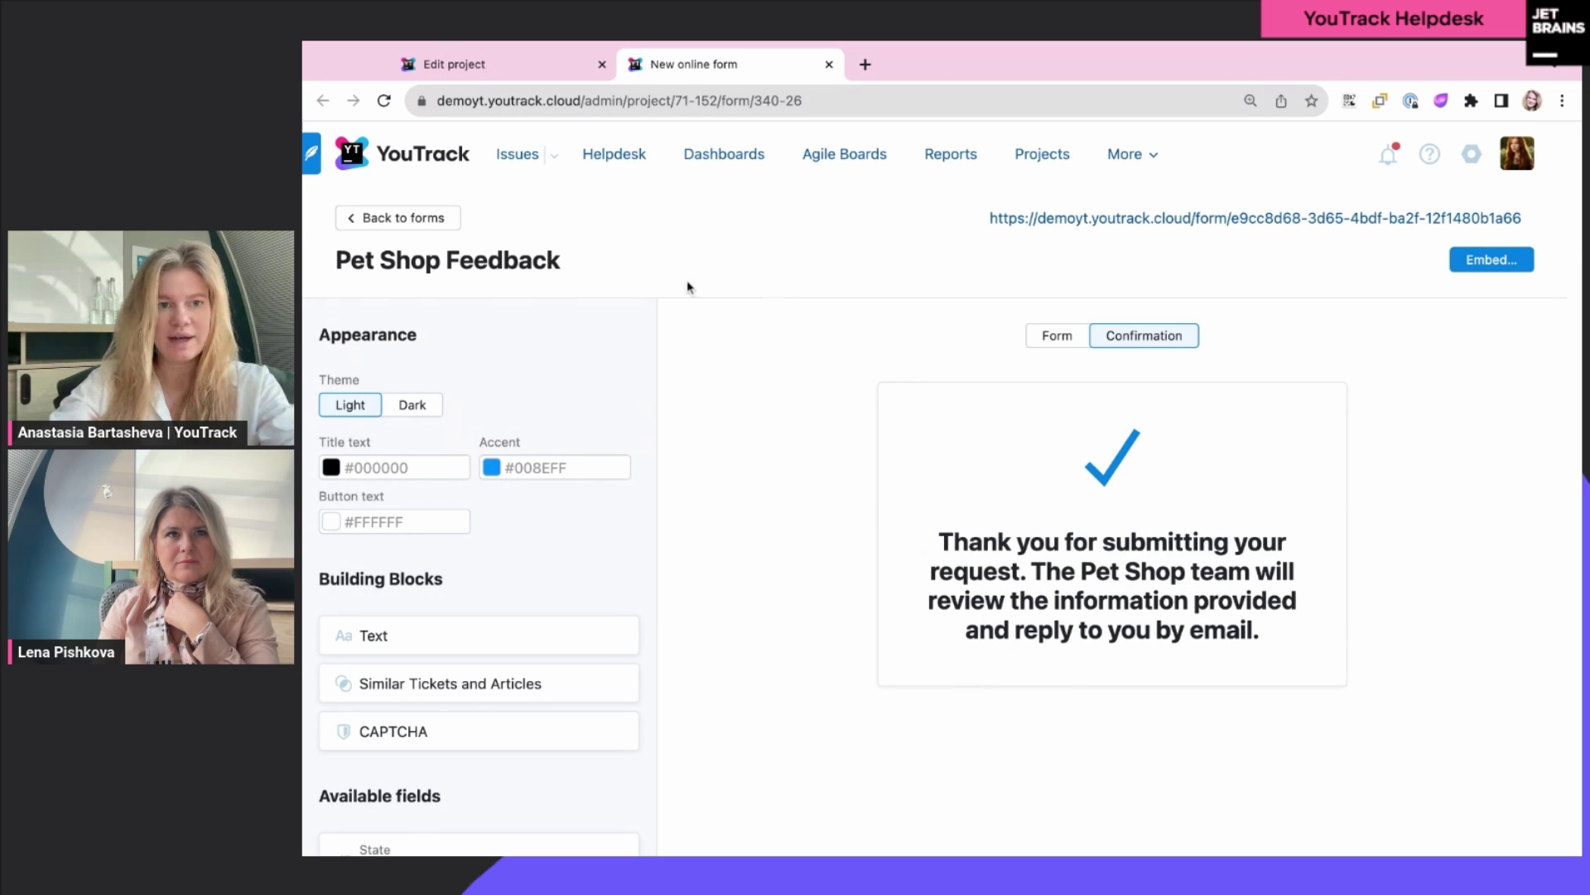
Step: Return to the online forms list and review the Pet Shop Feedback form's direct link, embed option and preview
click(398, 219)
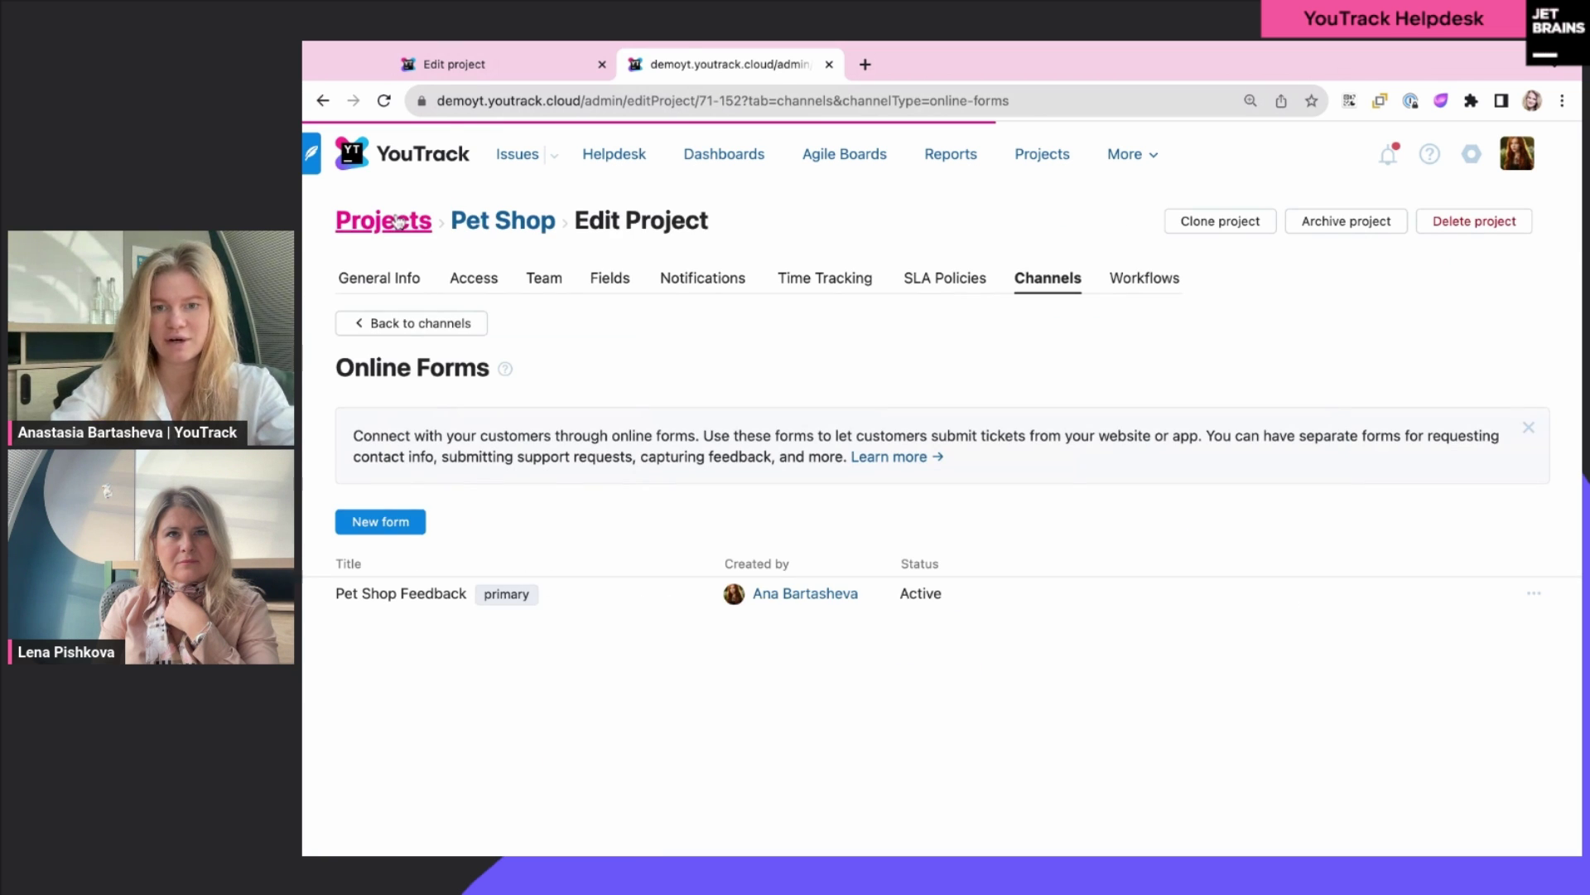
click(1062, 597)
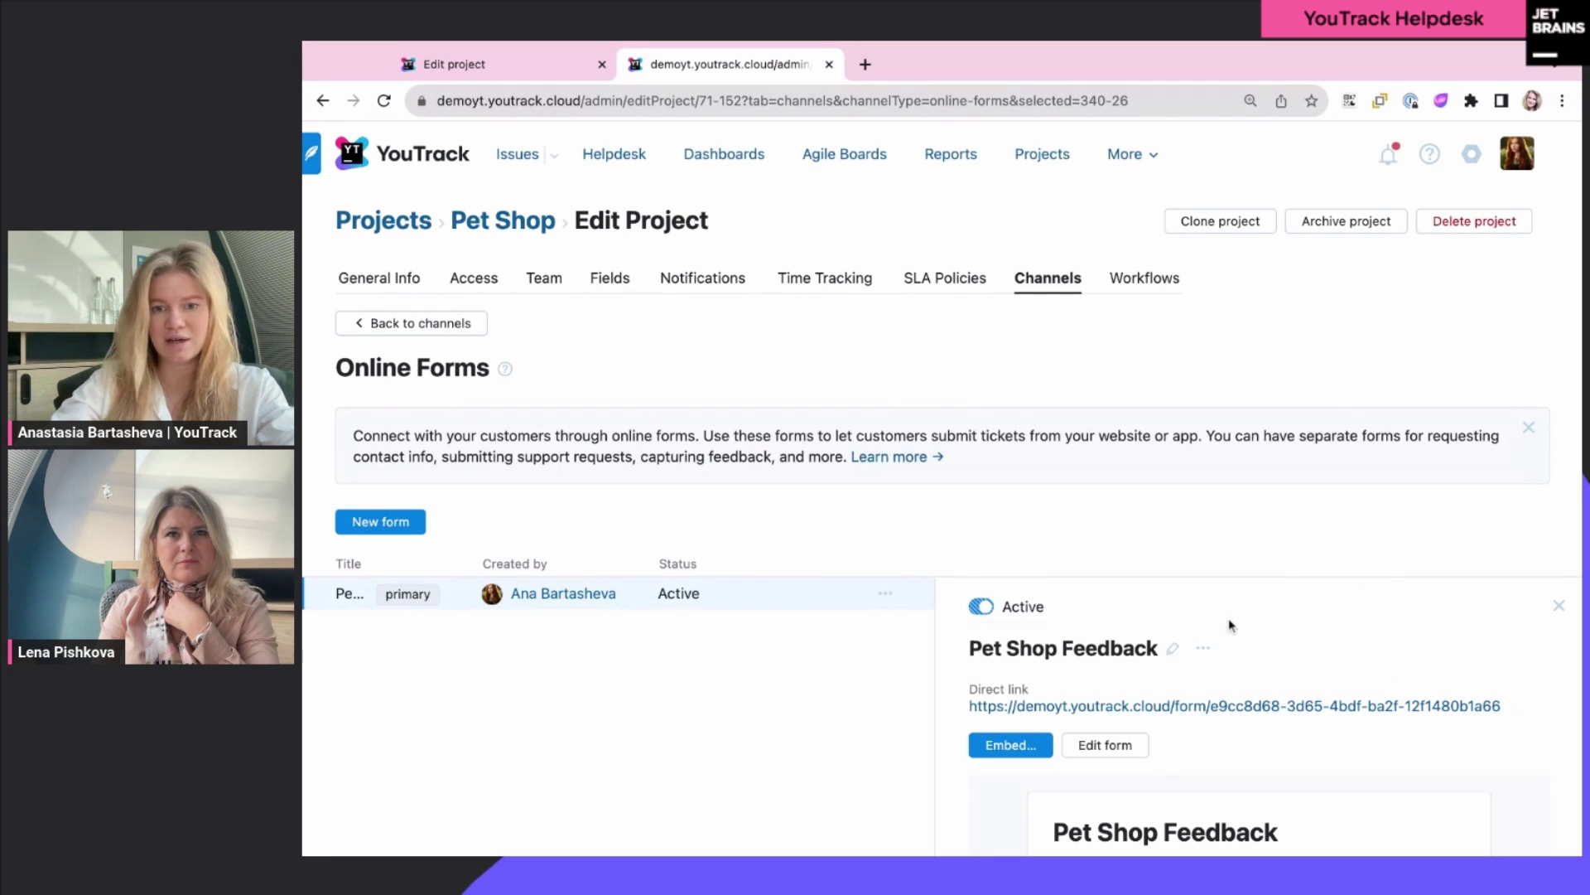
scroll(1228, 624, down, 3)
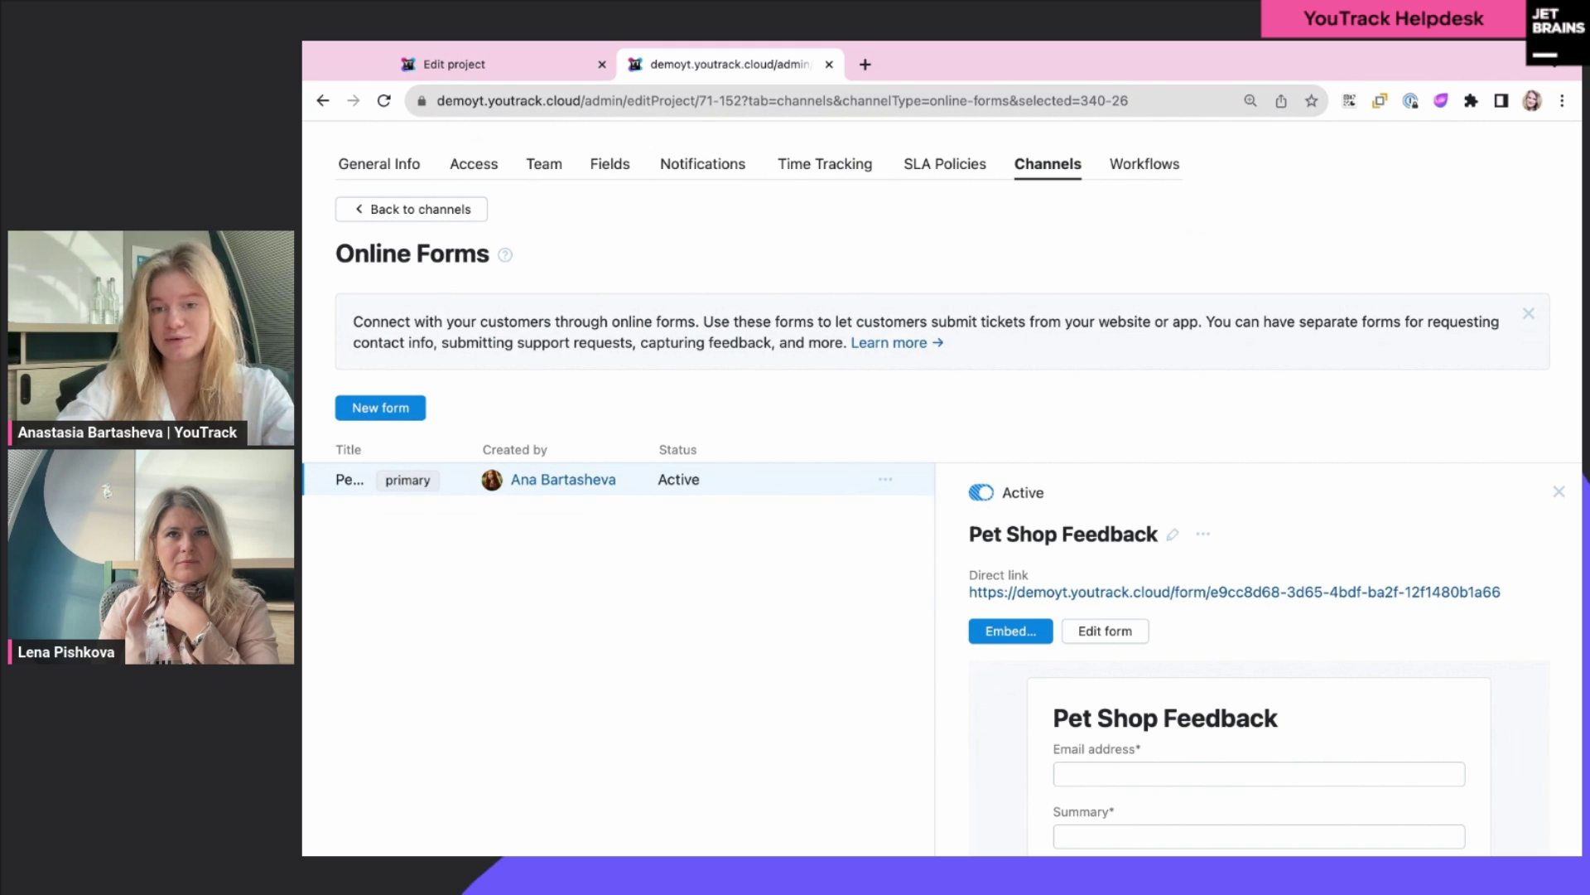
Step: Return to the Pet Shop project's channels and open the Email channel setup page
scroll(440, 291, up, 3)
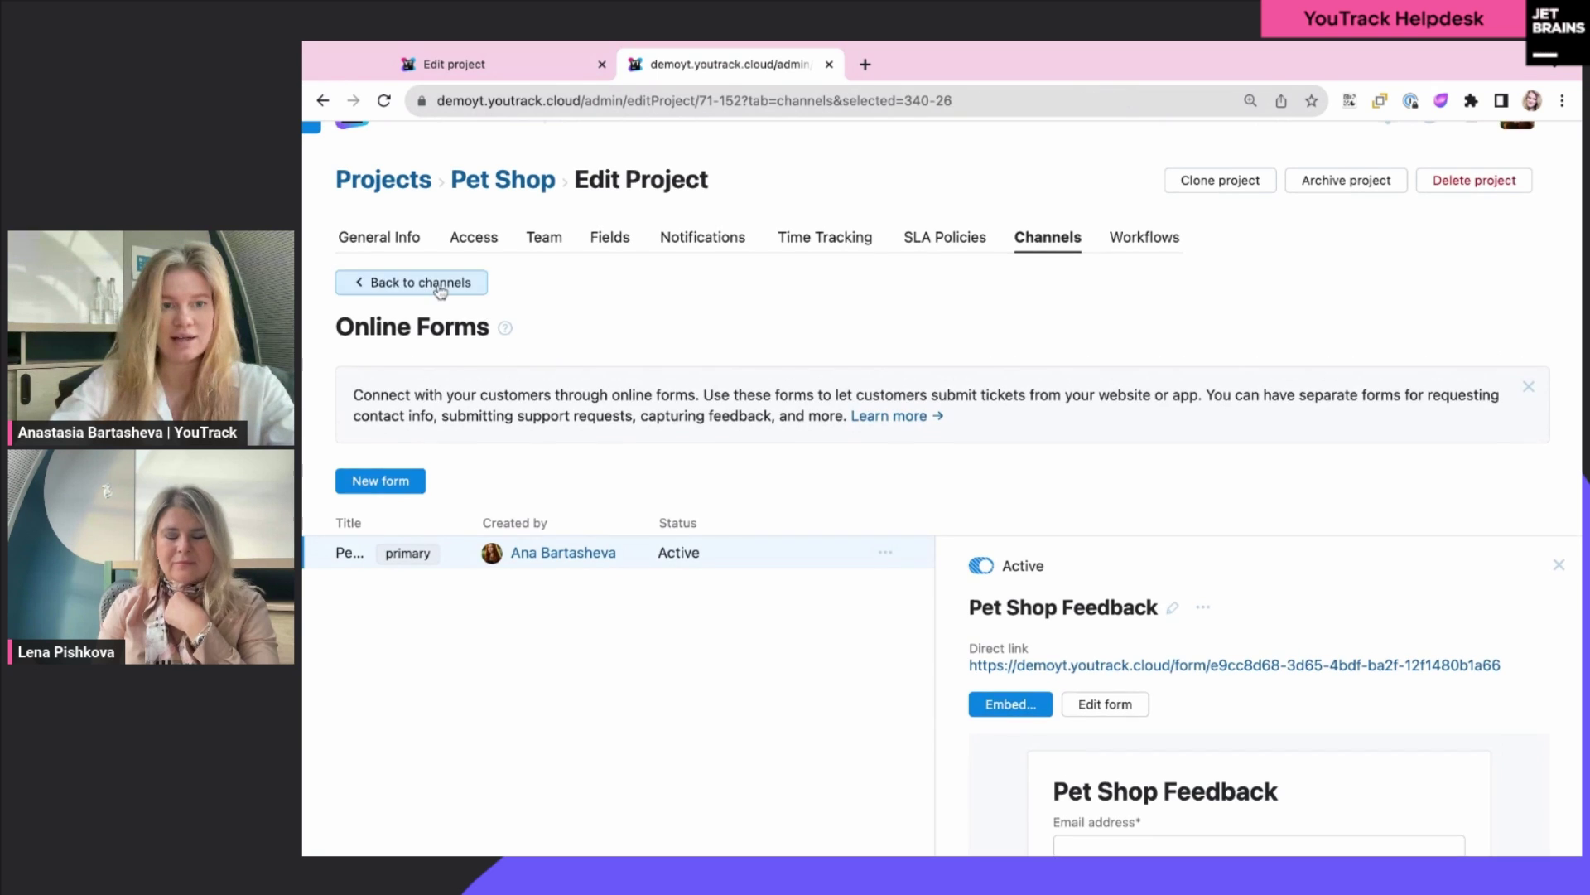
click(440, 284)
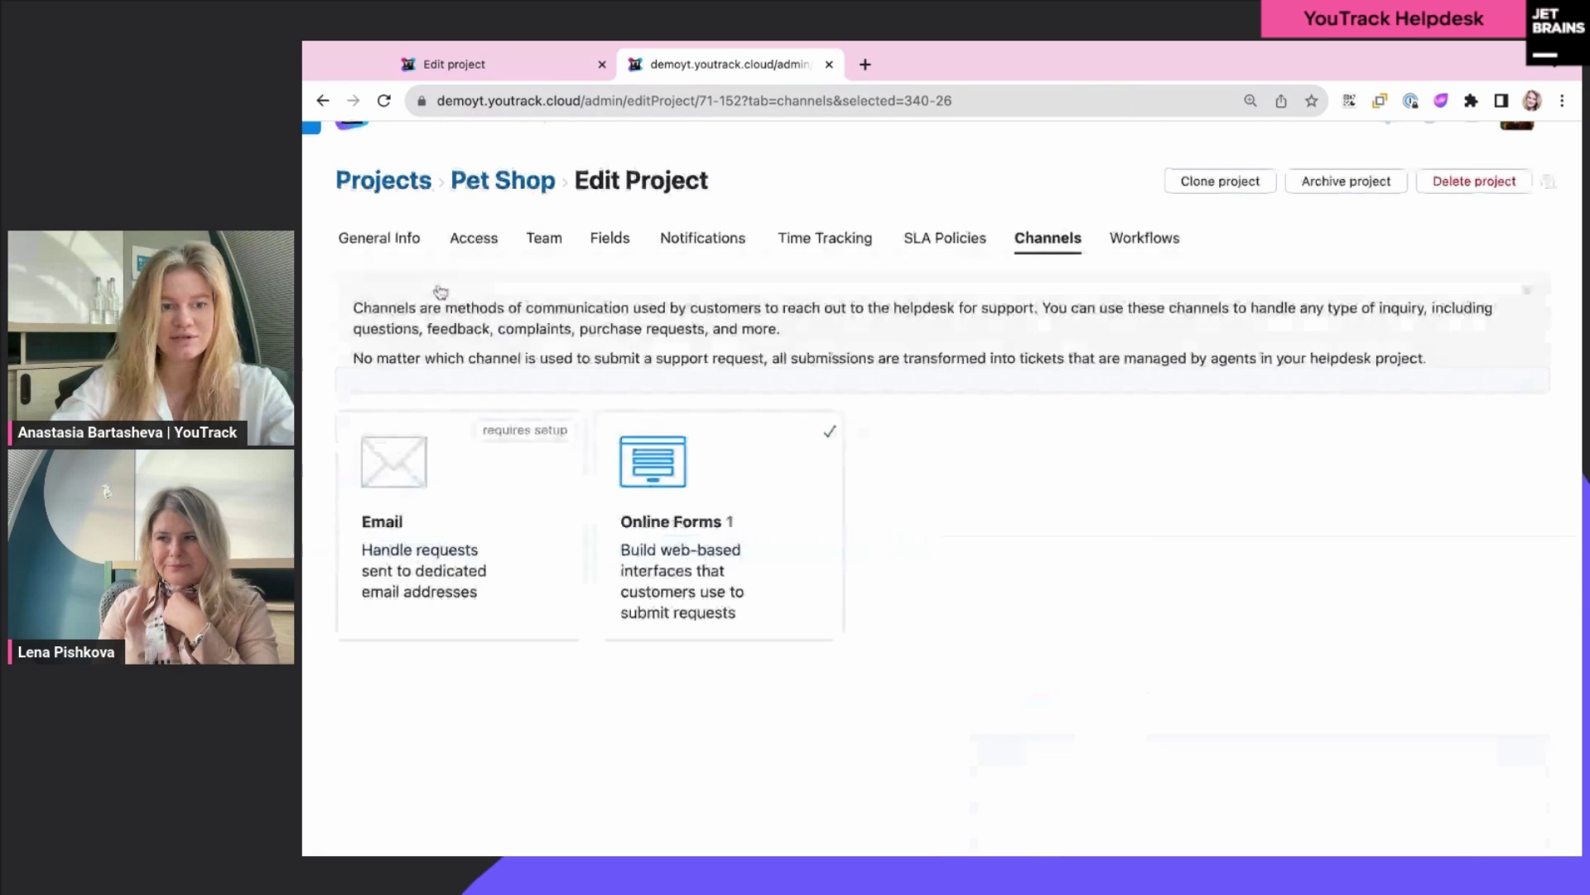
click(479, 479)
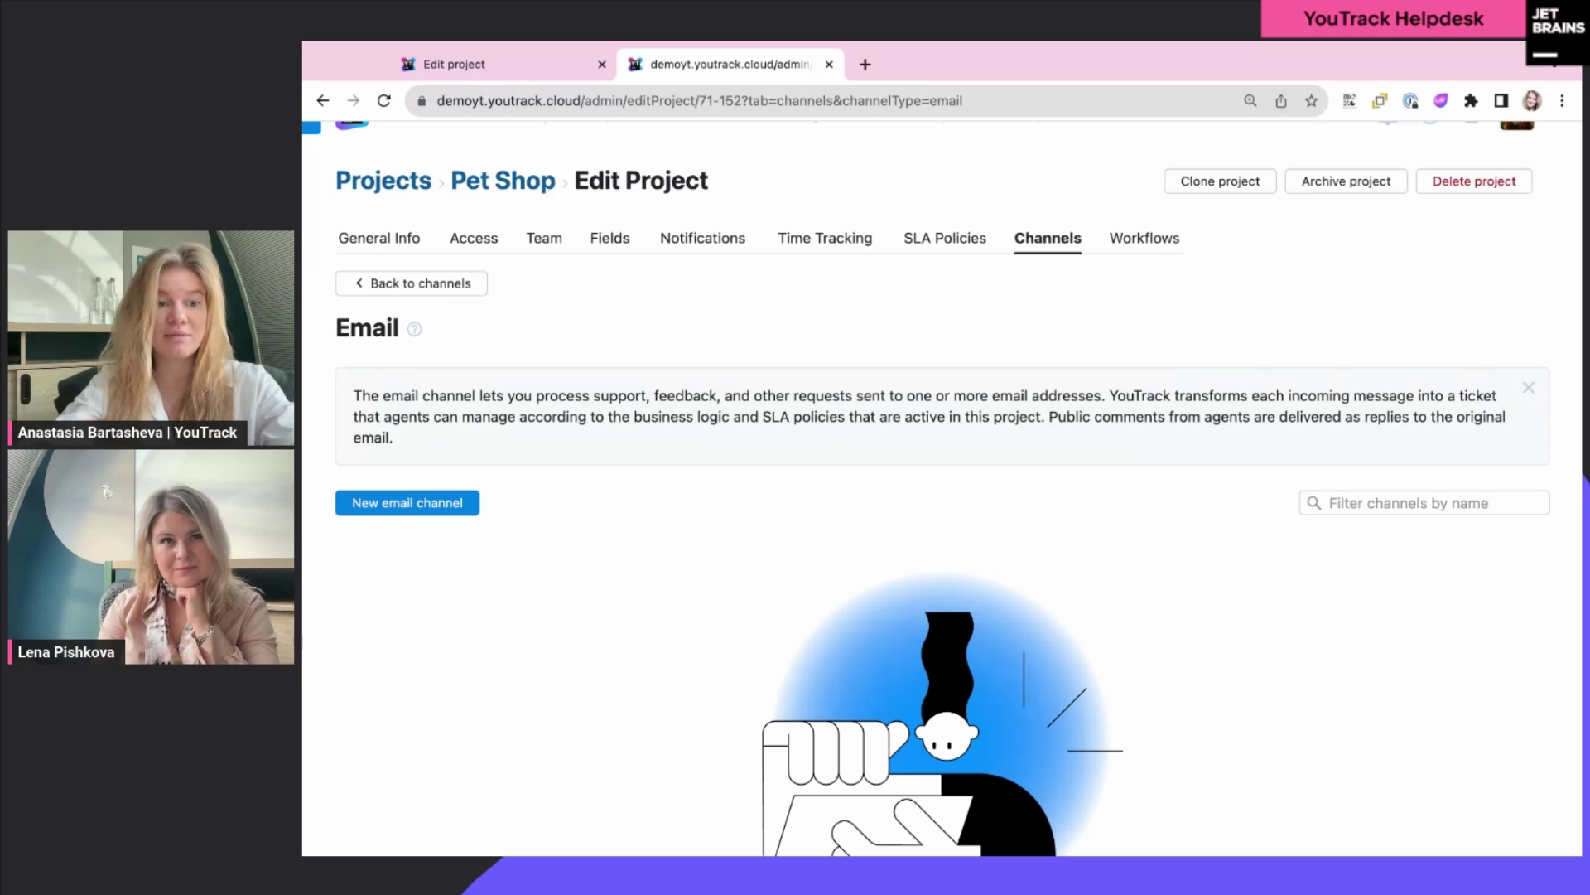
Step: Create a new email channel that connects to an external mail server using the Default connection type
click(423, 513)
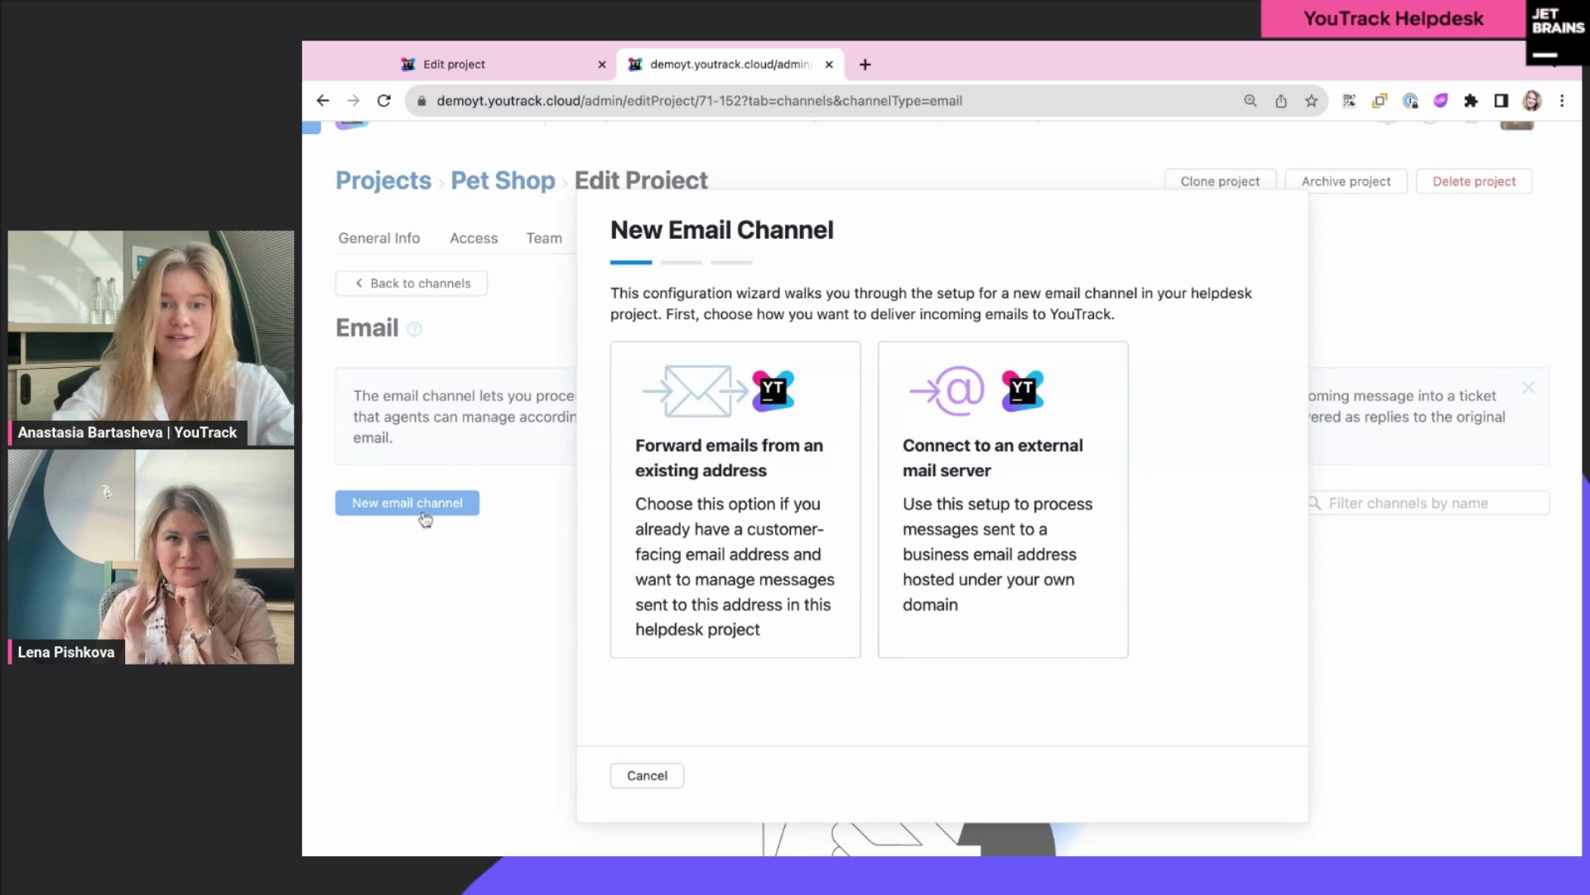
click(1048, 426)
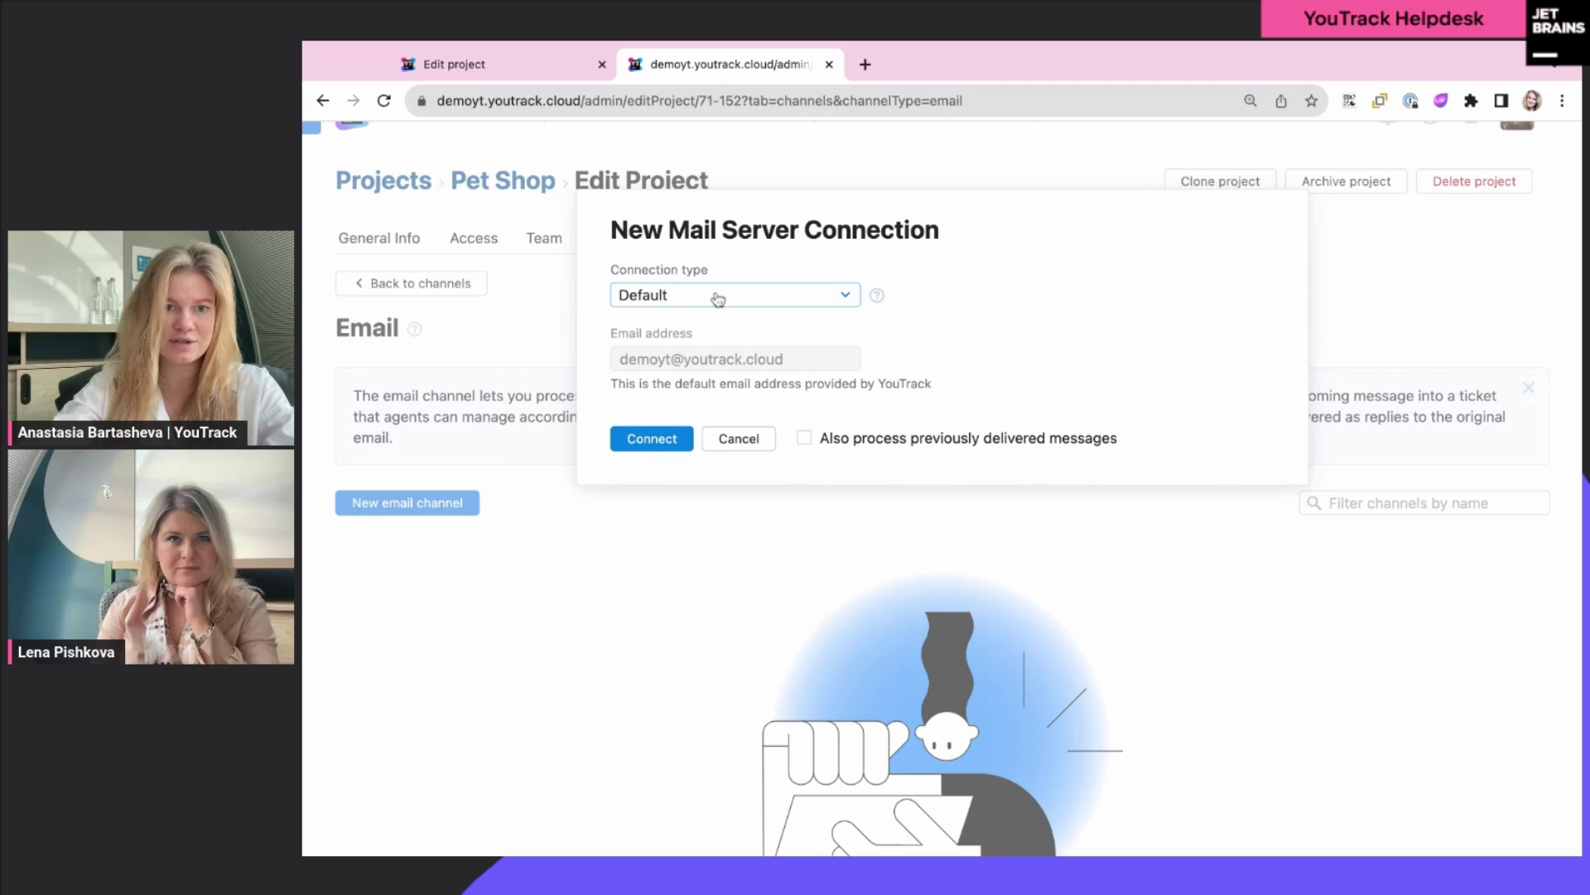
click(653, 441)
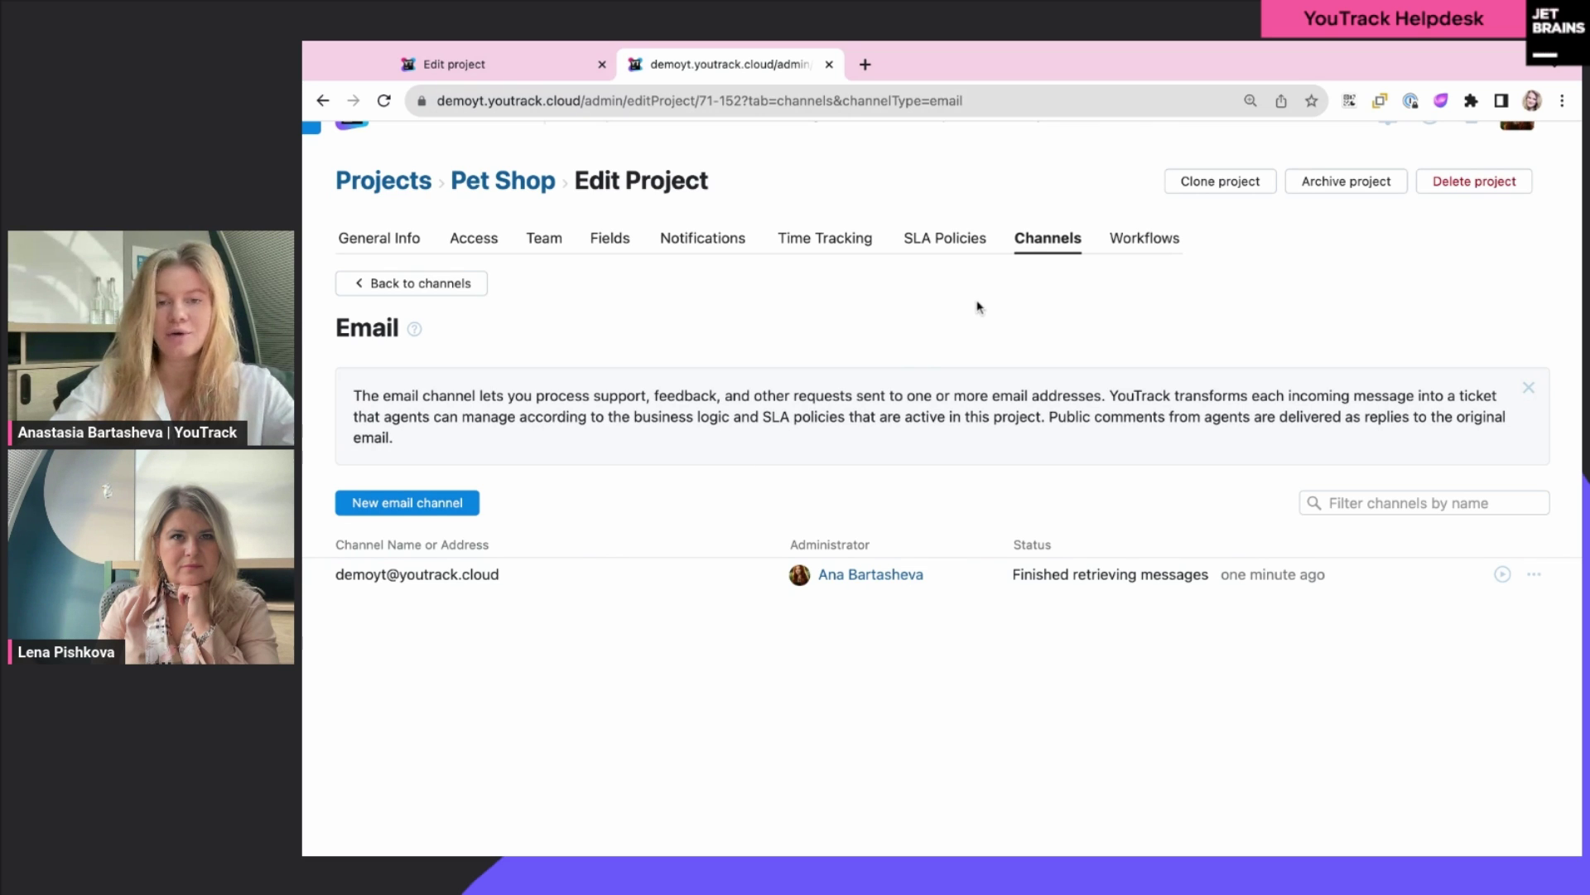
Step: In the Pet Shop project's SLA business hours, exclude Sunday from the working days and set the end time to 17:00
click(949, 244)
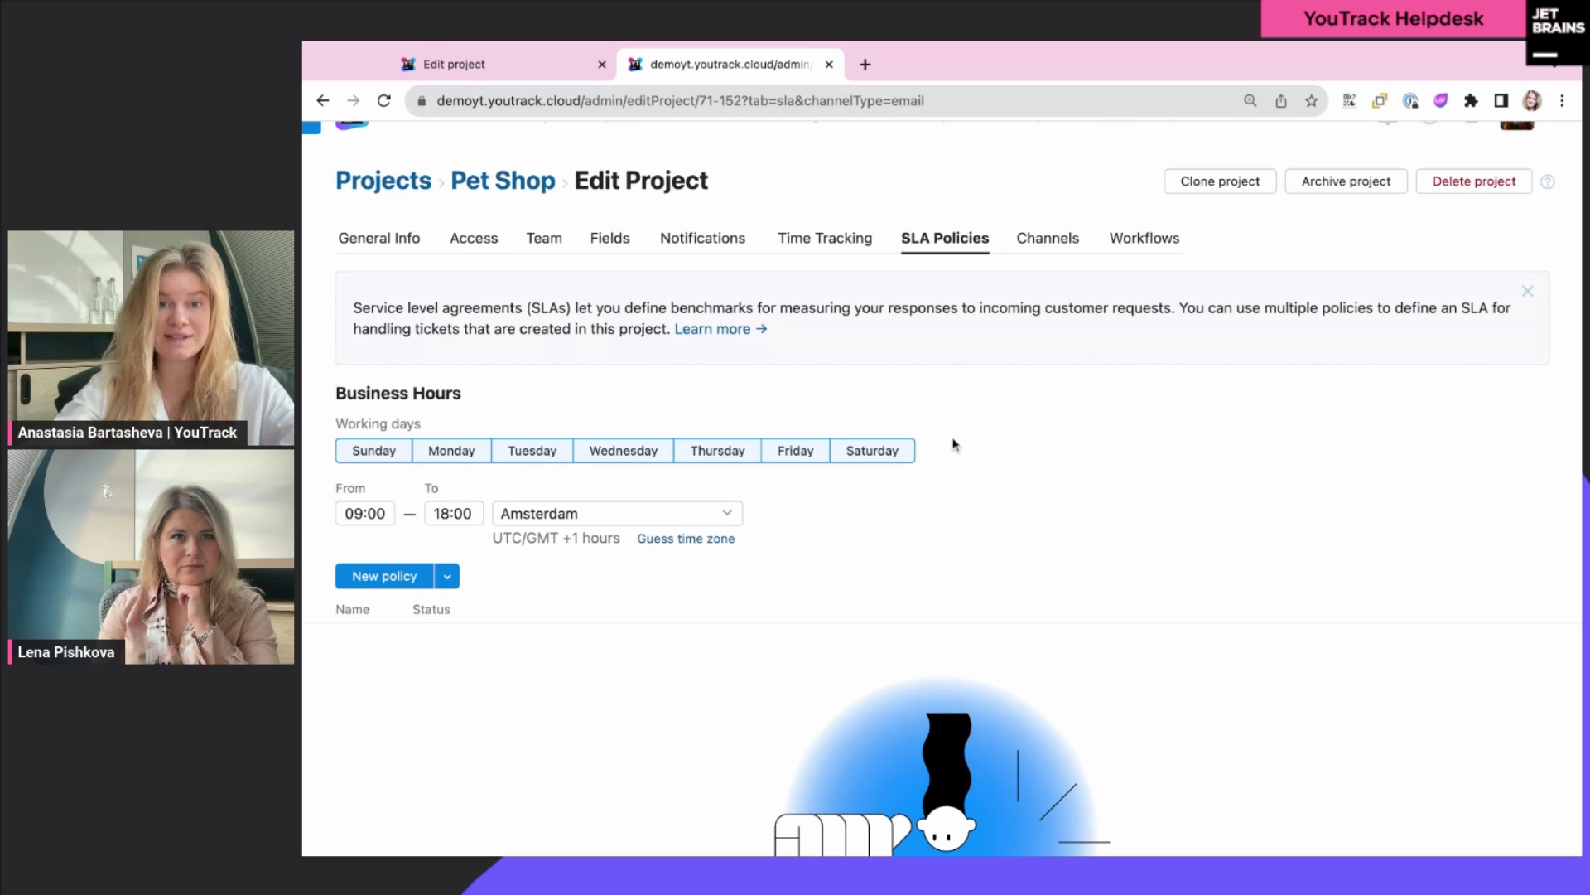
scroll(953, 444, down, 1)
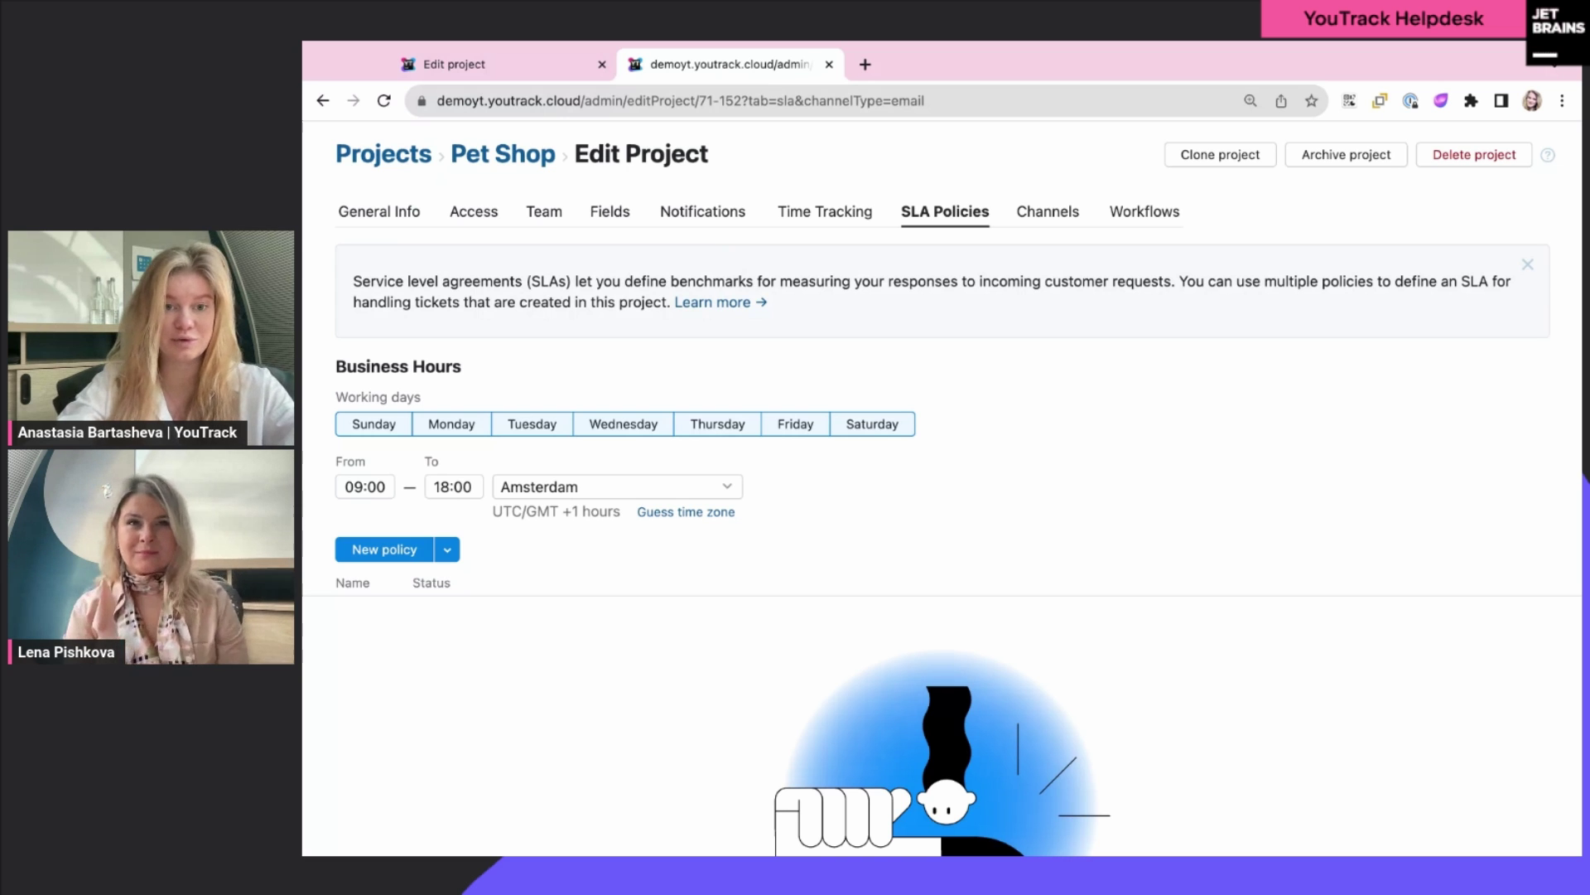
scroll(942, 489, up, 1)
scroll(396, 546, up, 2)
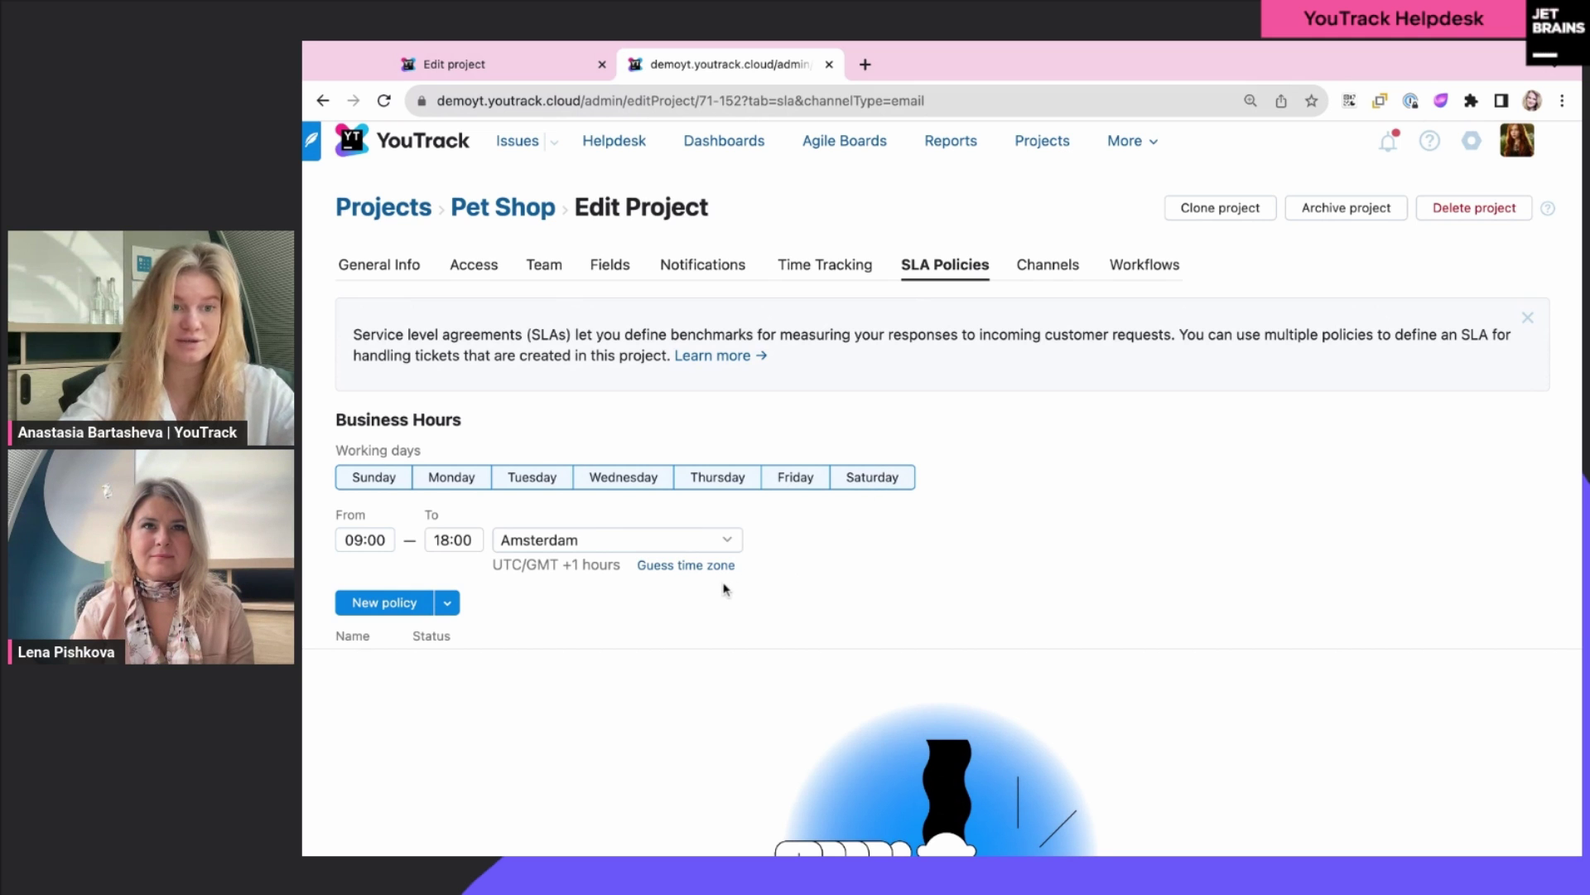
click(388, 478)
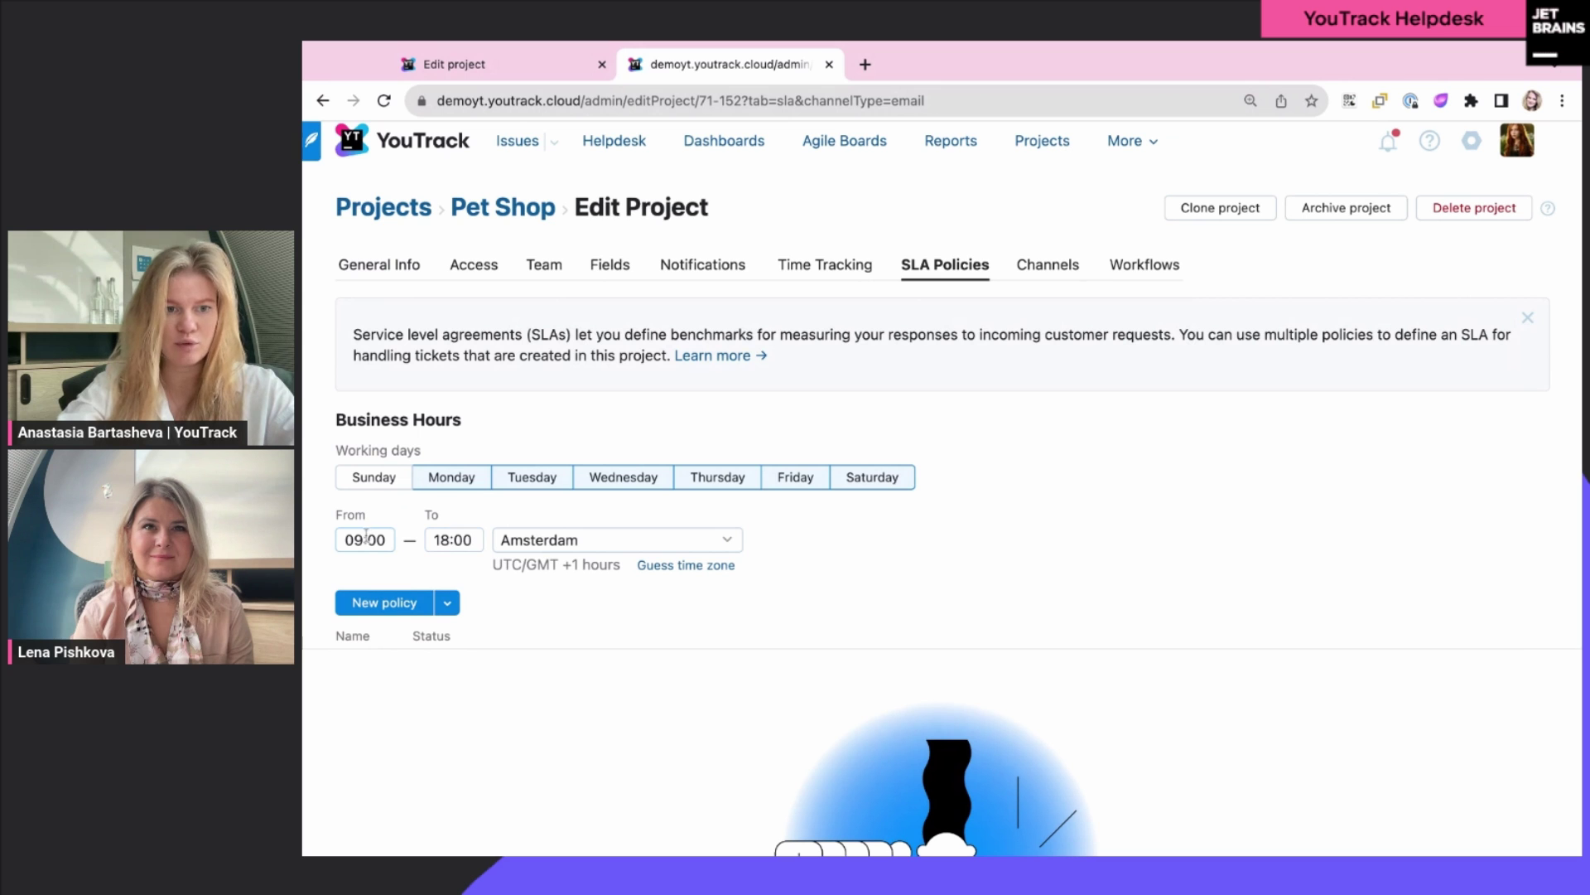
click(448, 539)
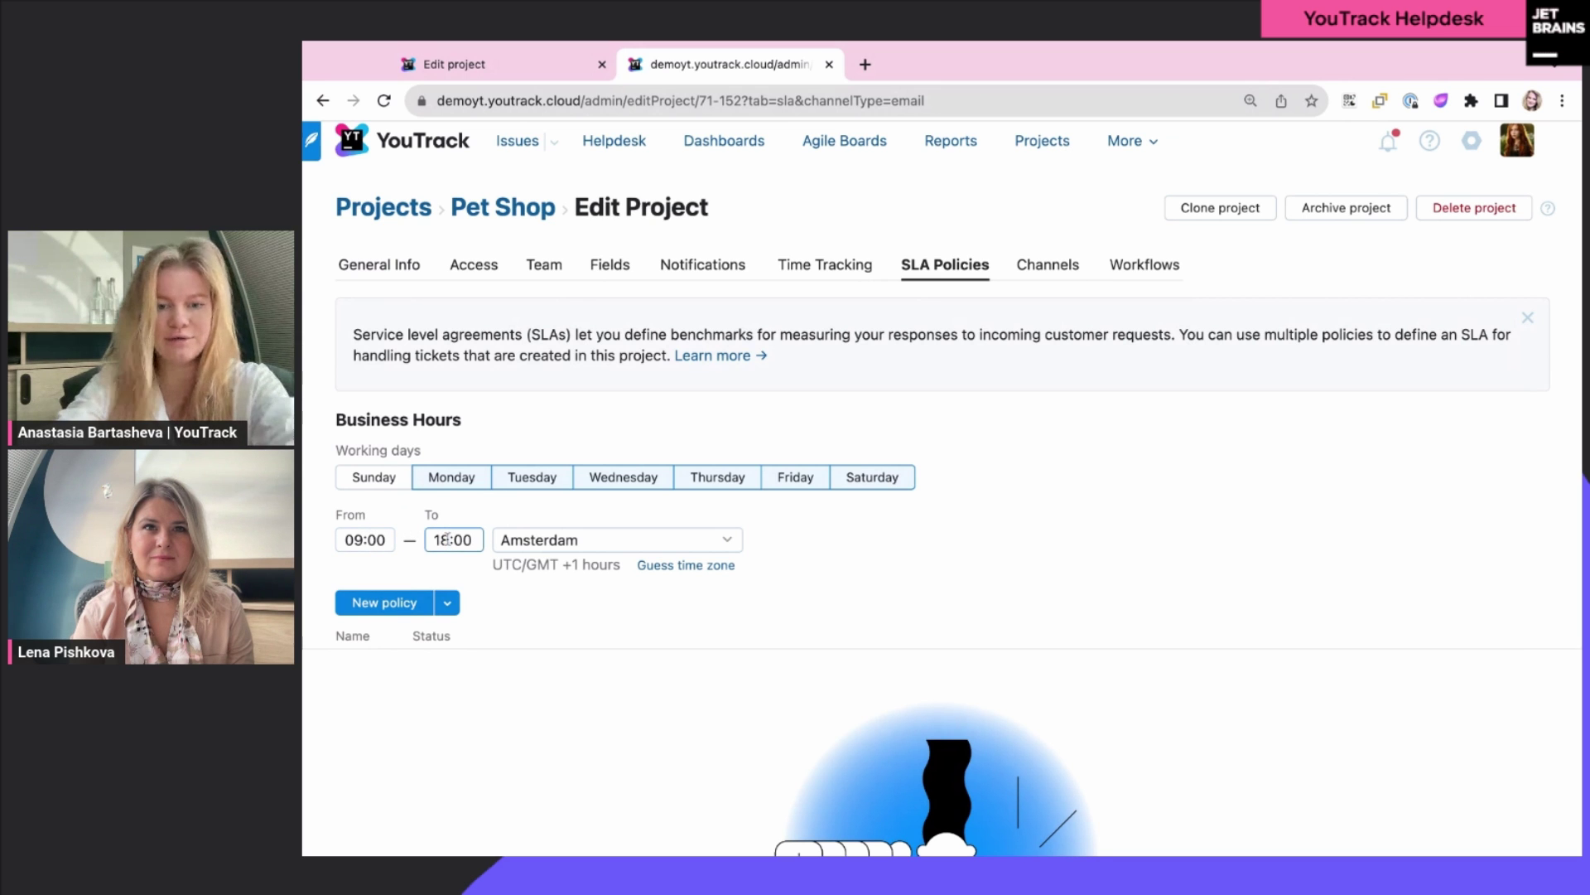
key(BackSpace)
text(7)
Step: Start a new SLA policy named "Reply time policy" with Priority as the ticket field that defines its goals
scroll(520, 599, down, 1)
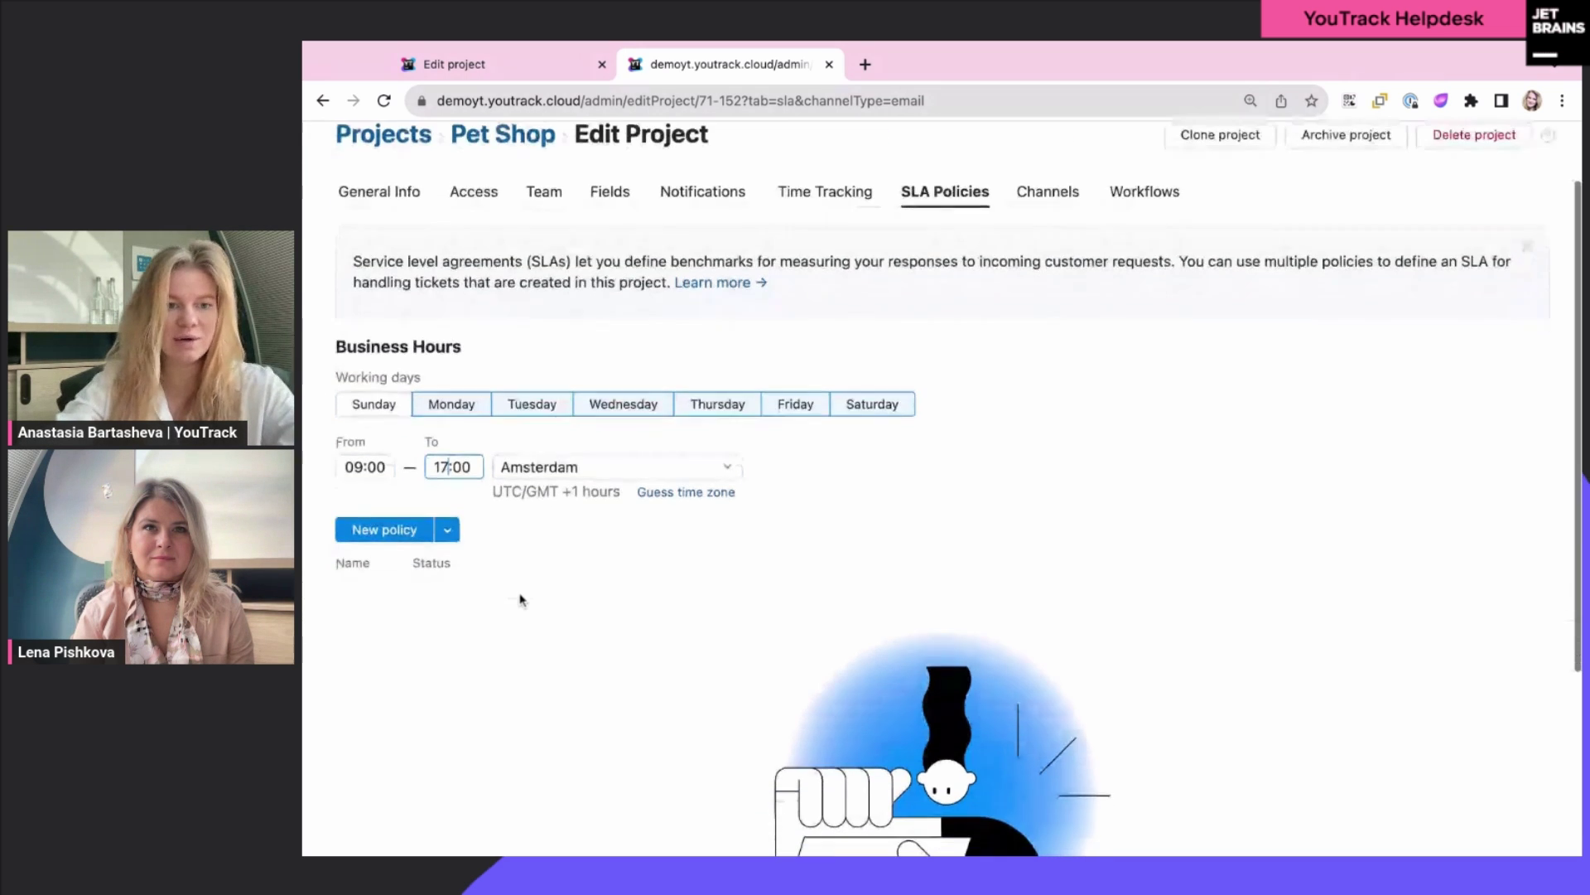
click(364, 532)
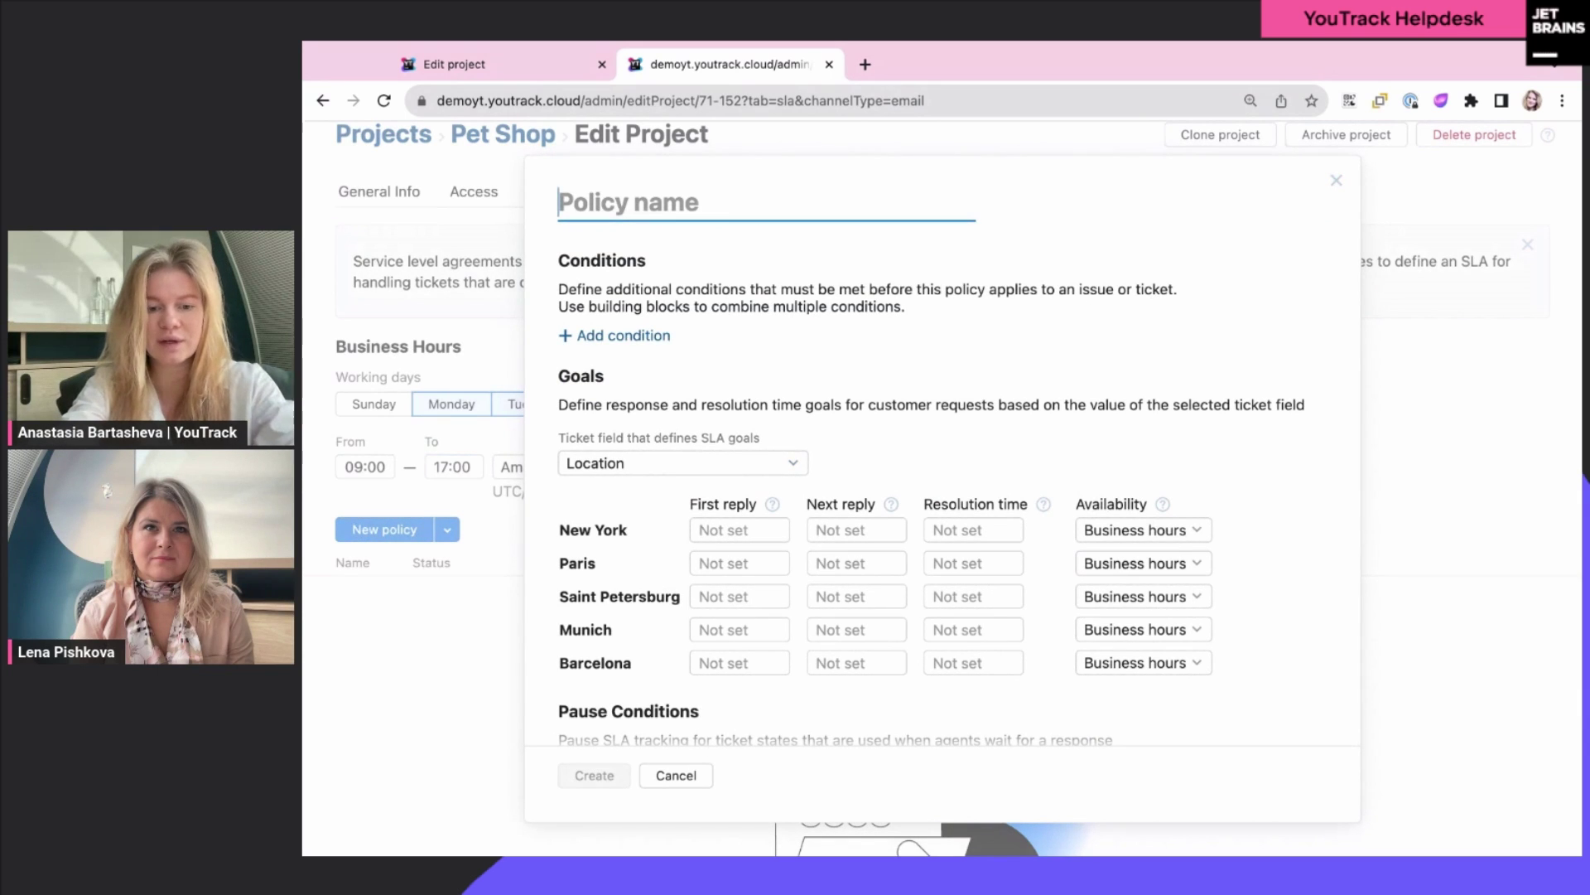
text(Replt)
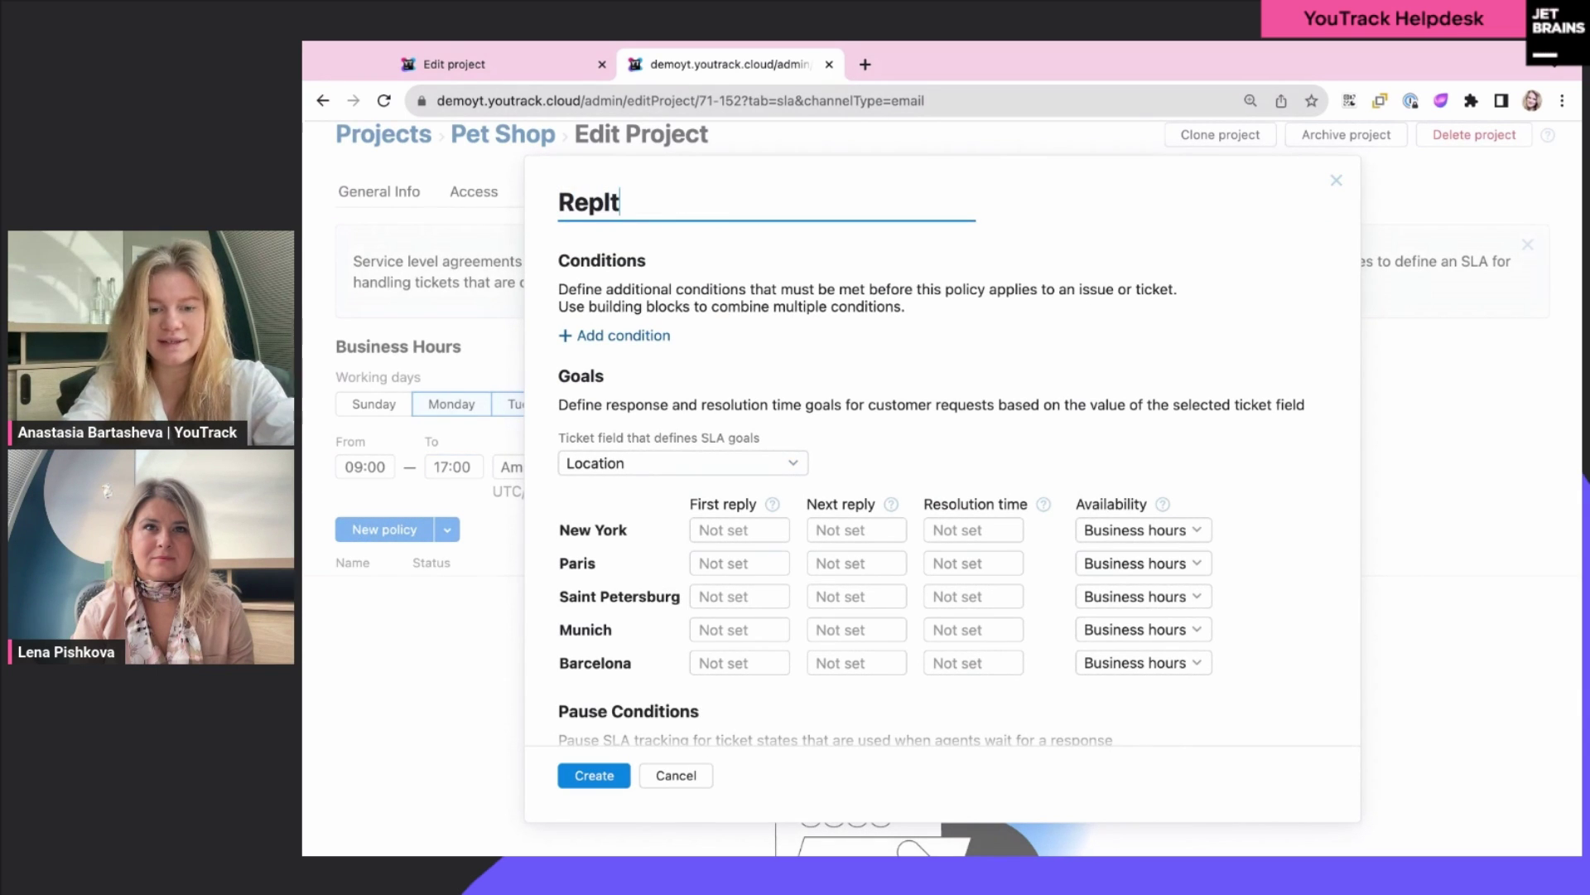
key(BackSpace)
text(y time)
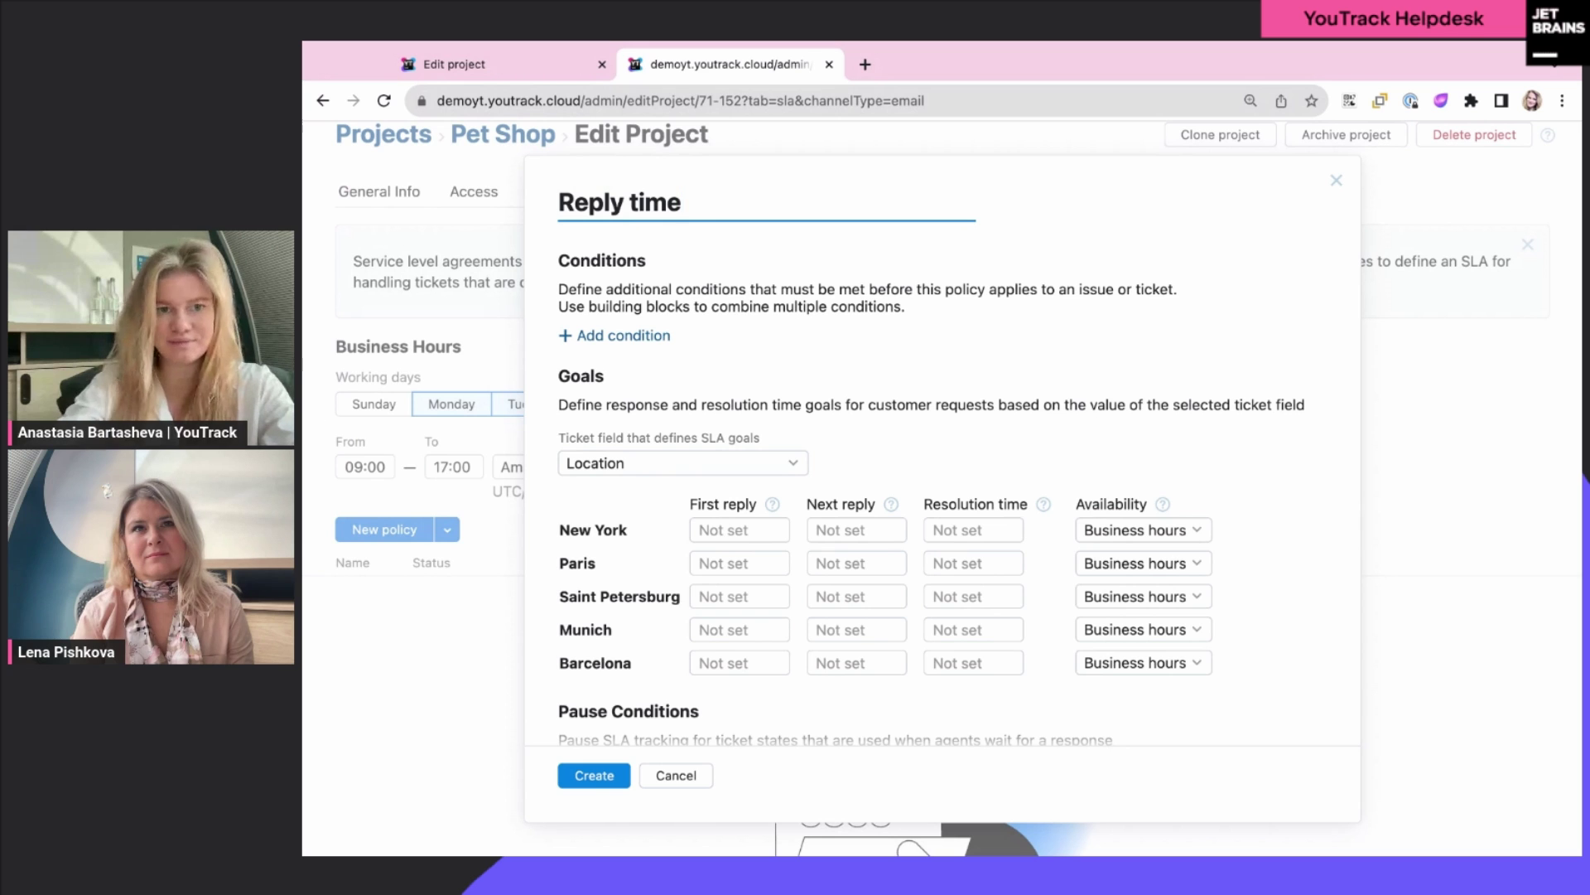
text( policy)
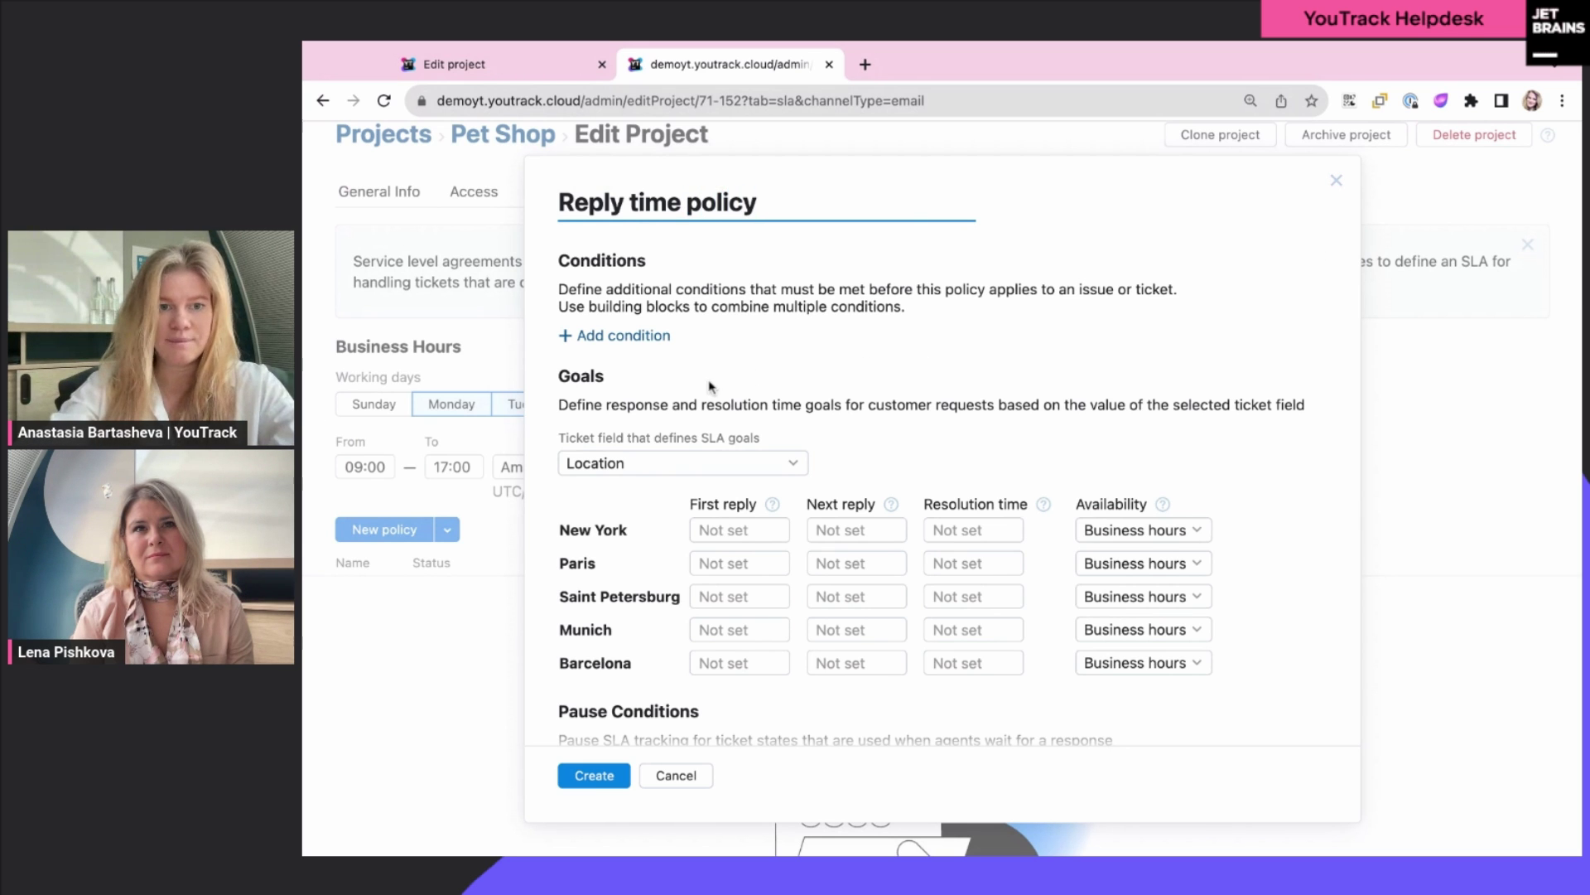
scroll(710, 386, down, 1)
click(667, 381)
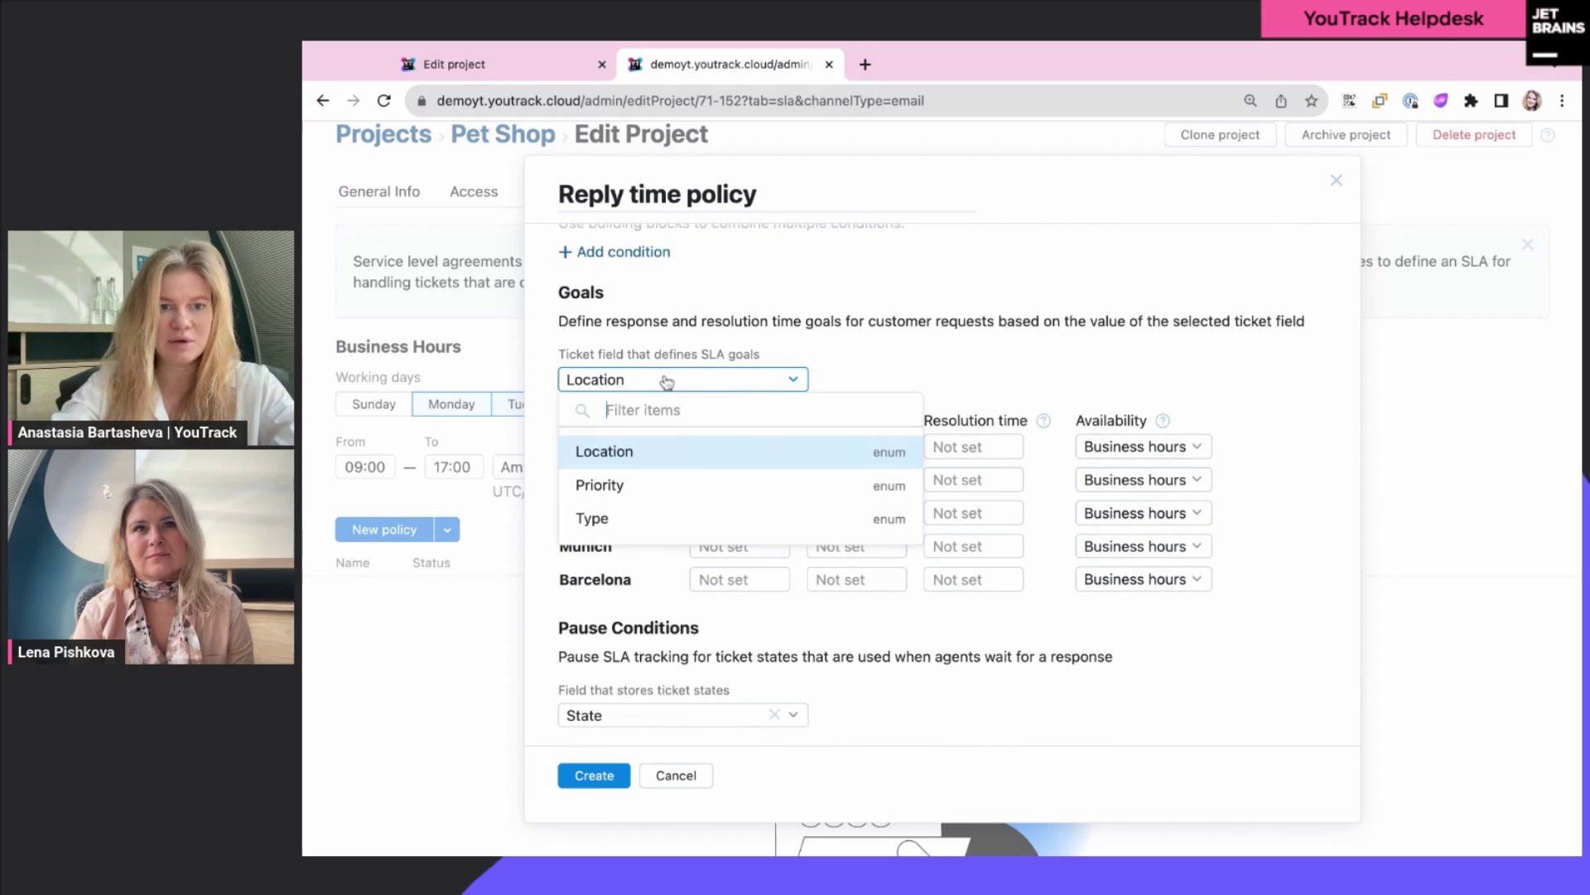
click(626, 486)
Step: Set the first reply goals to 2h for Urgent, 3h for High, 4h for Normal and 1d for Low
scroll(929, 430, down, 1)
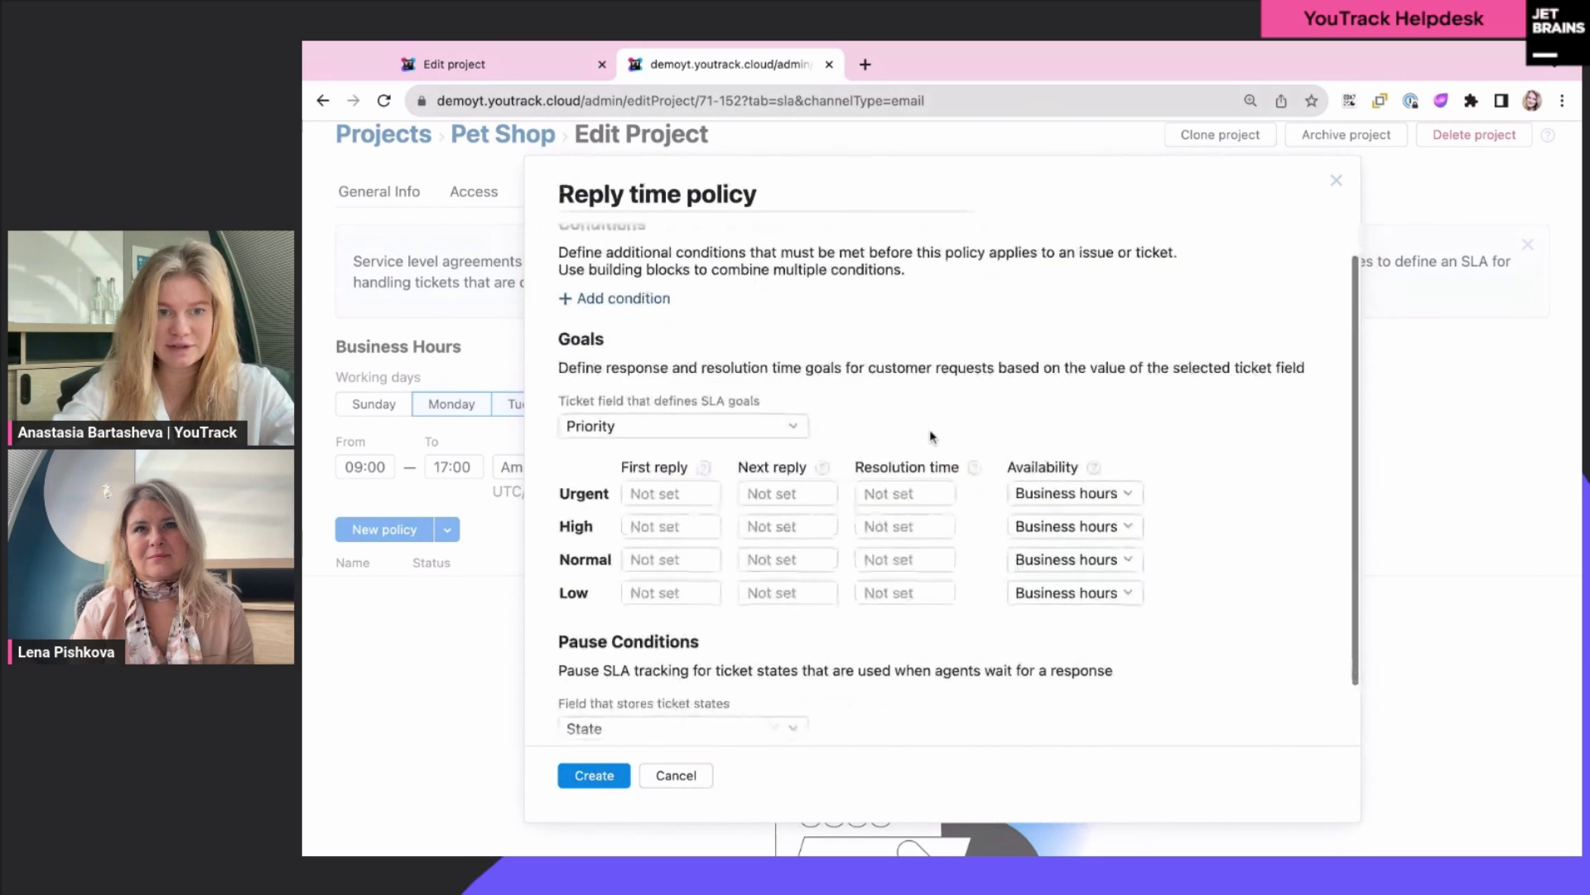
click(672, 494)
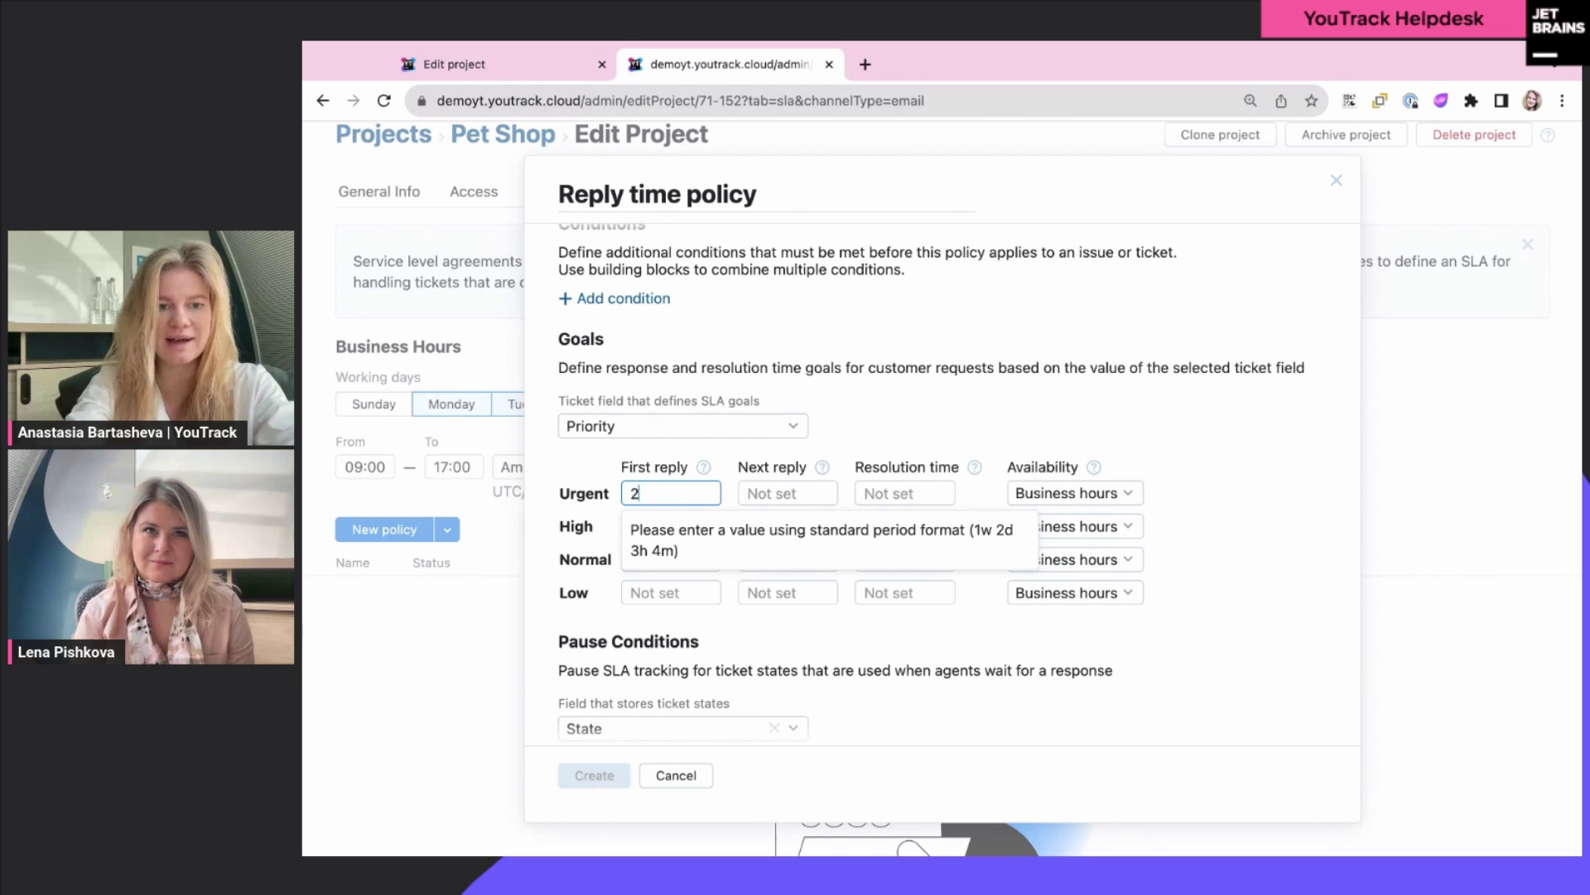
text(2h)
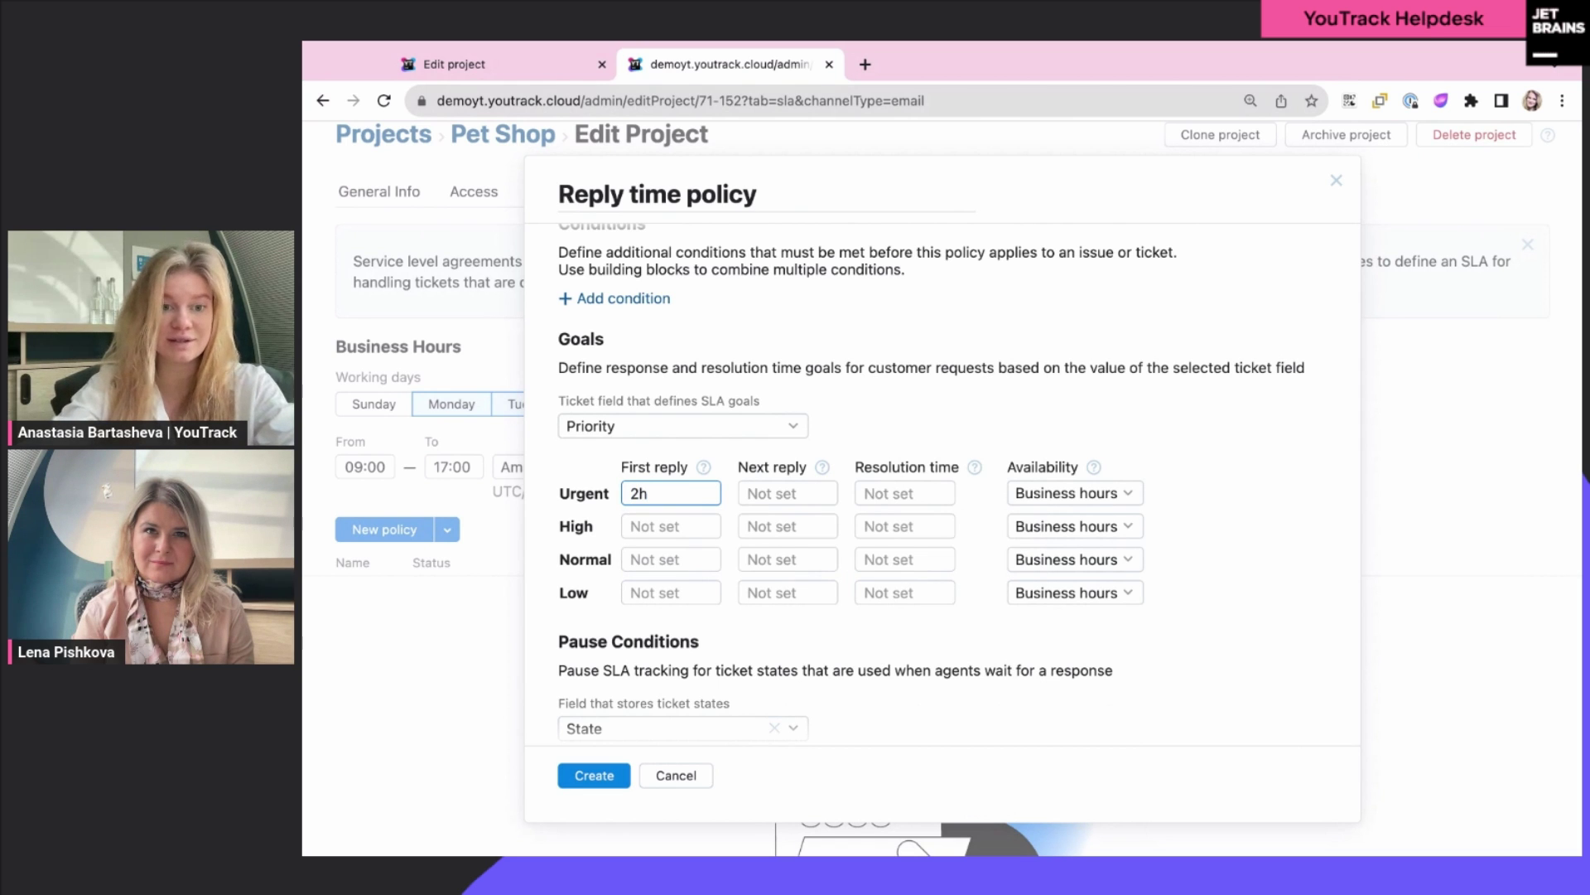
click(690, 524)
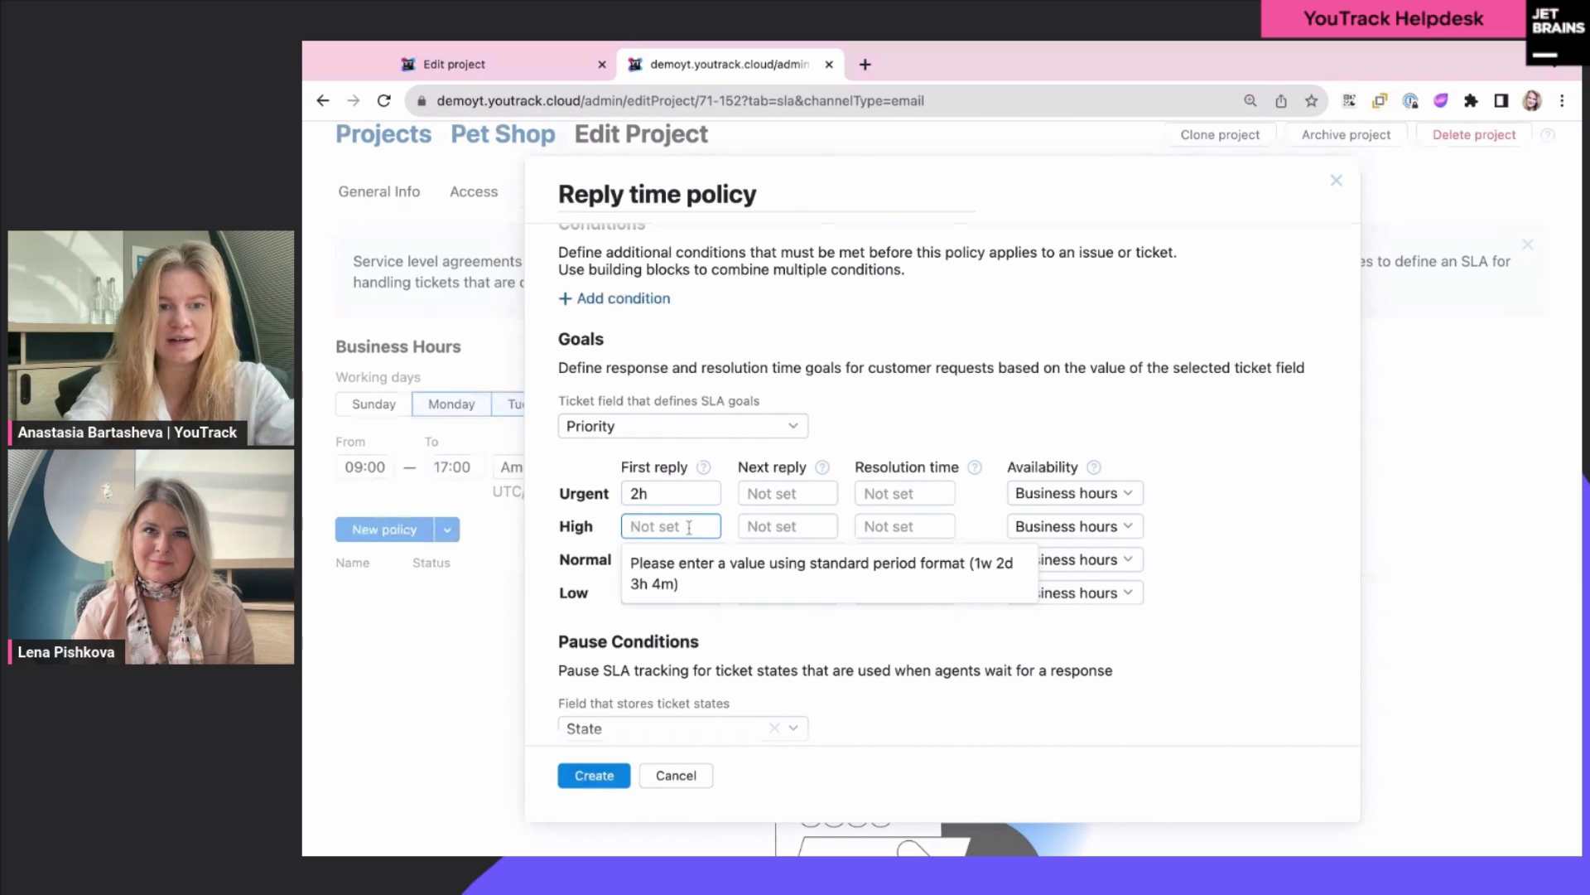
text(3h)
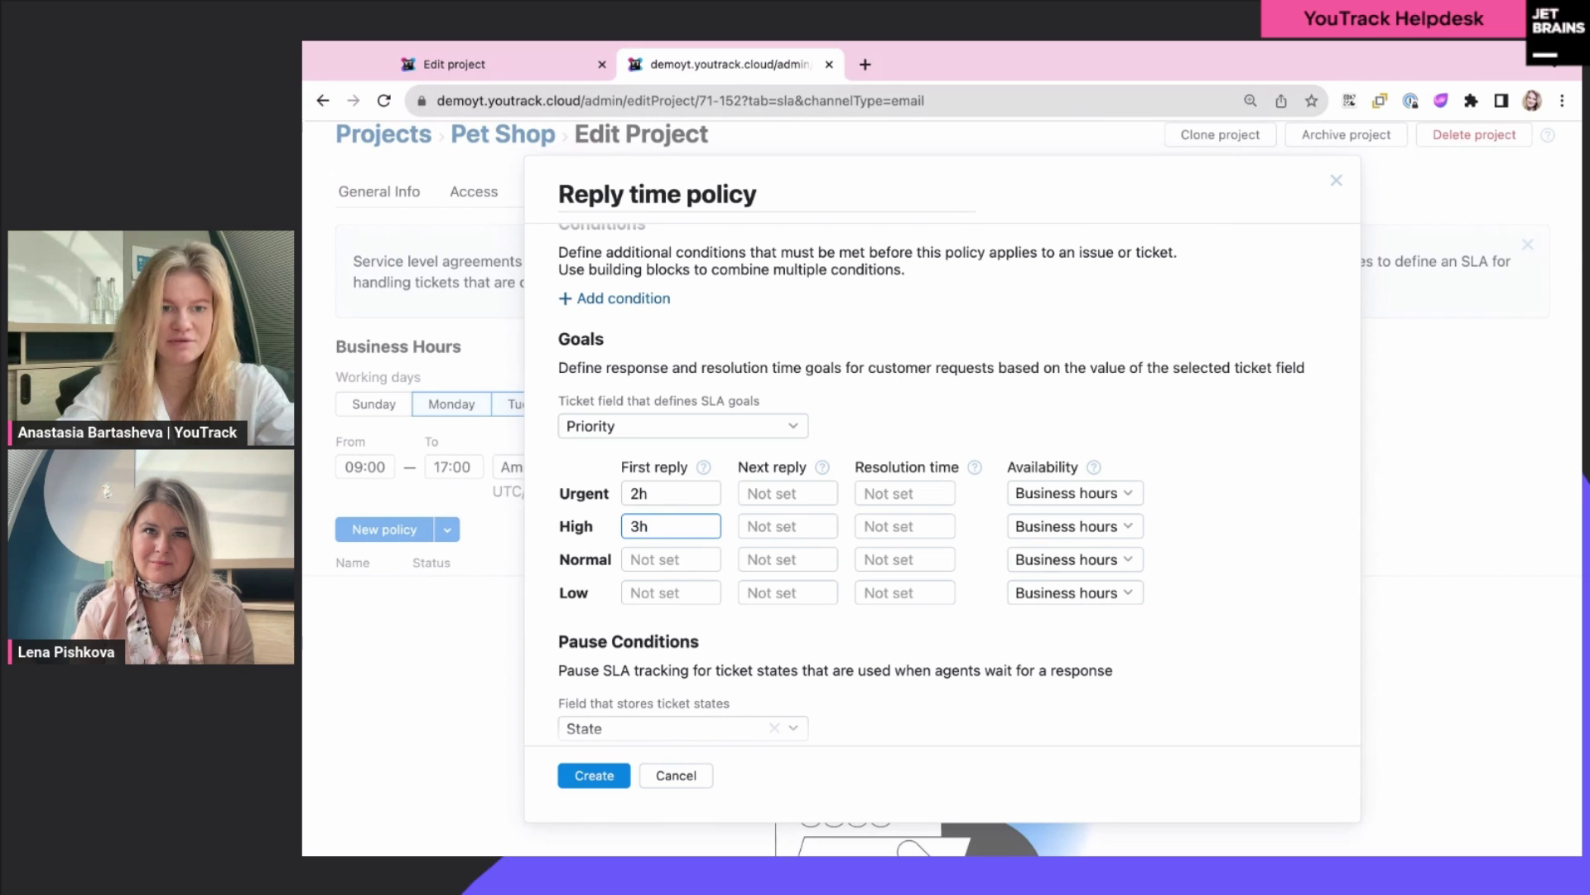
click(694, 558)
text(4h)
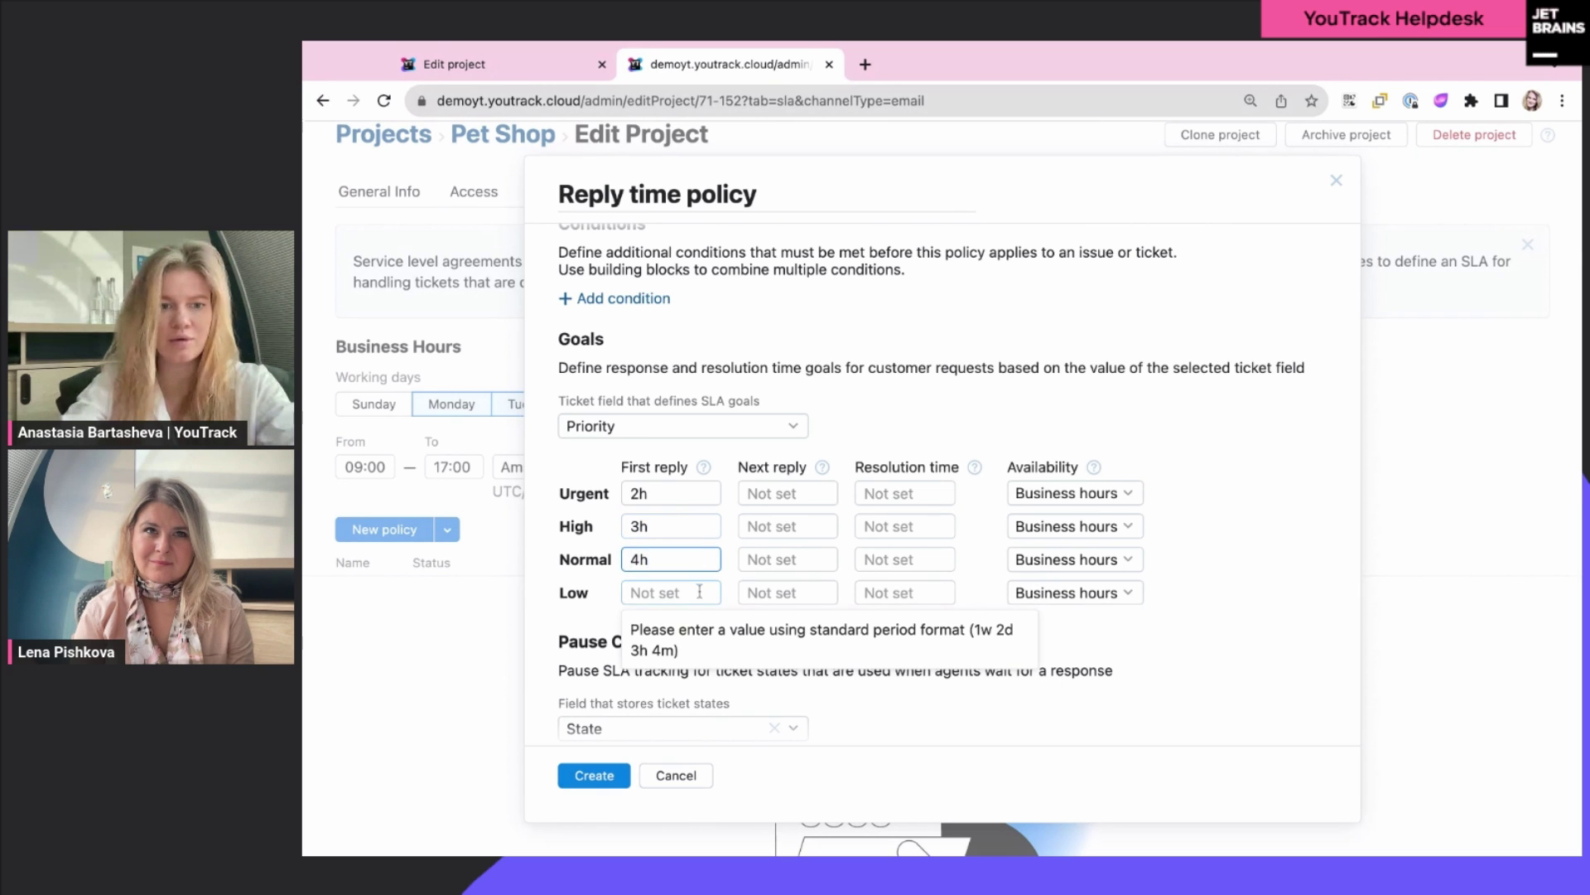
click(700, 592)
text(1d)
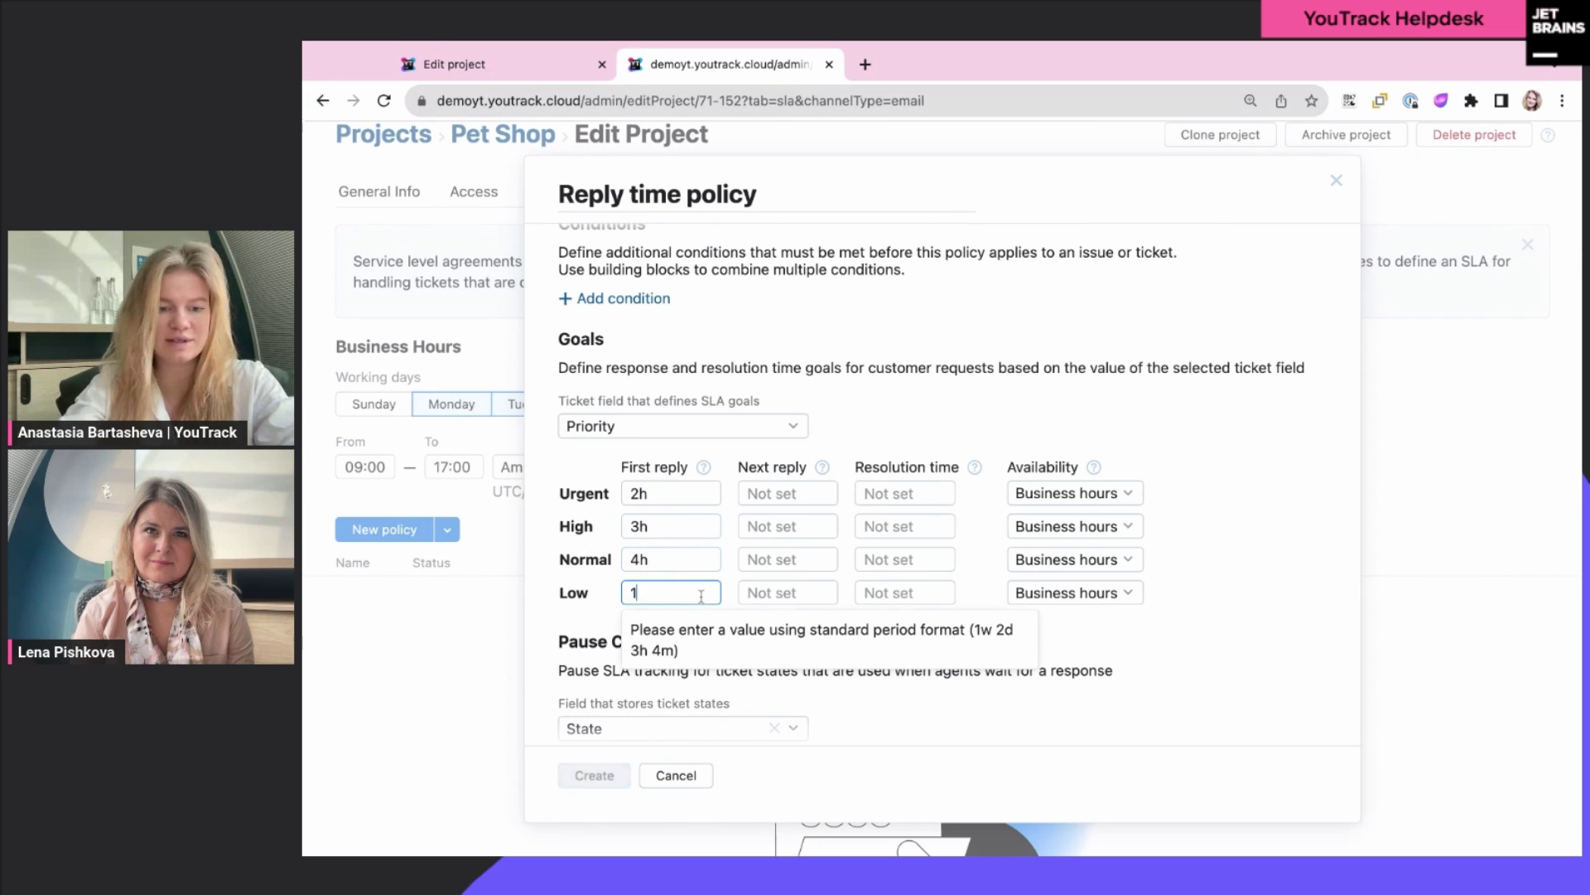
Step: Set the resolution time to 2d for Urgent, High, Normal and Low priorities, and create the policy
click(895, 494)
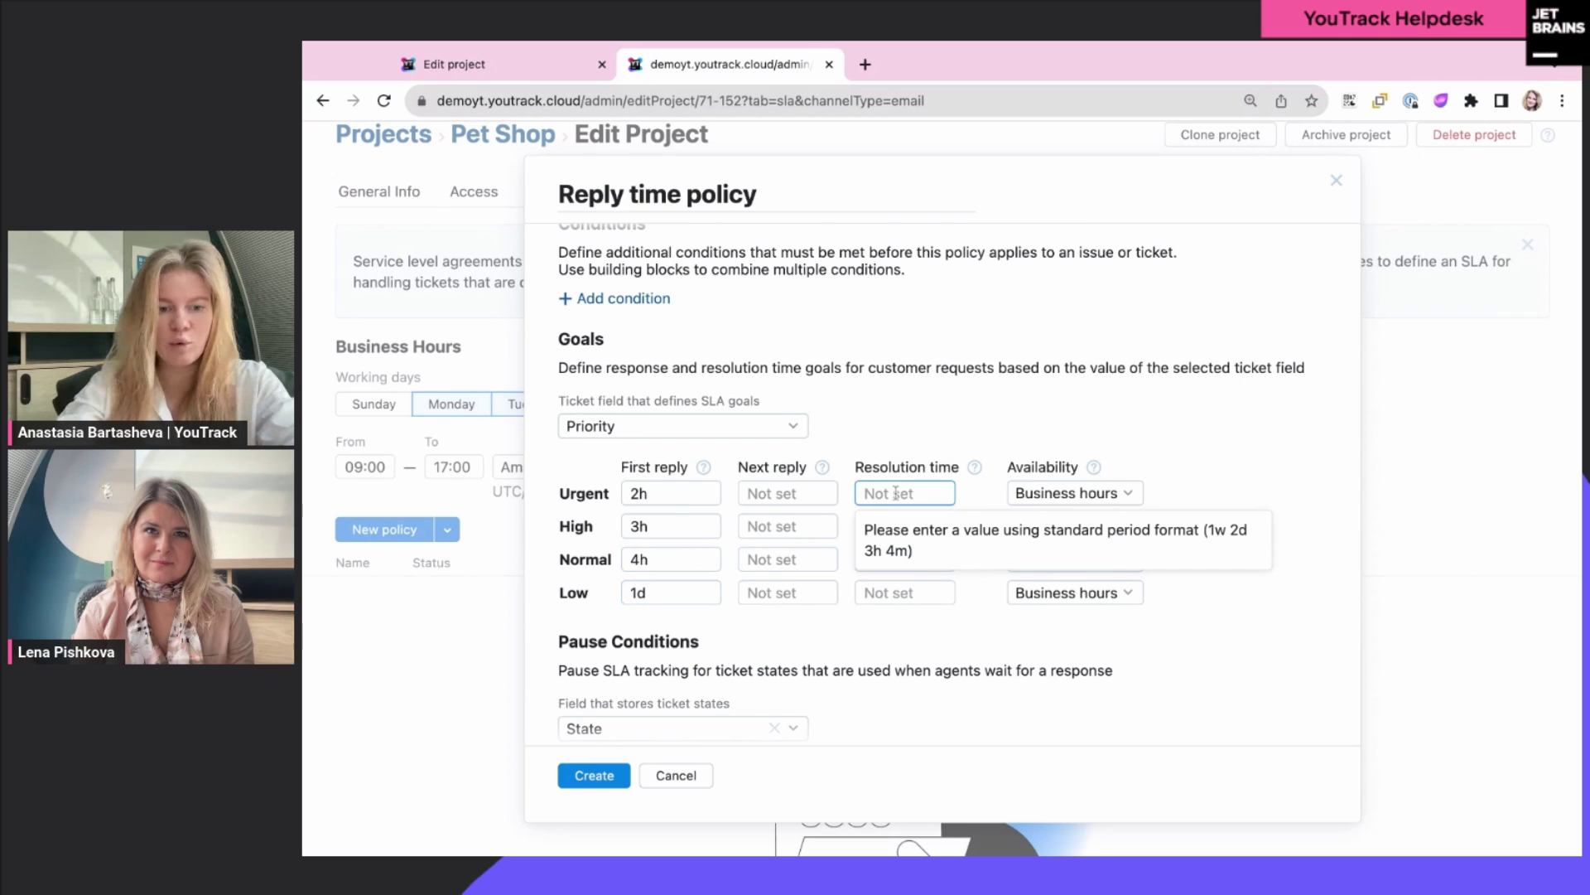
text(2d)
click(891, 527)
text(2d)
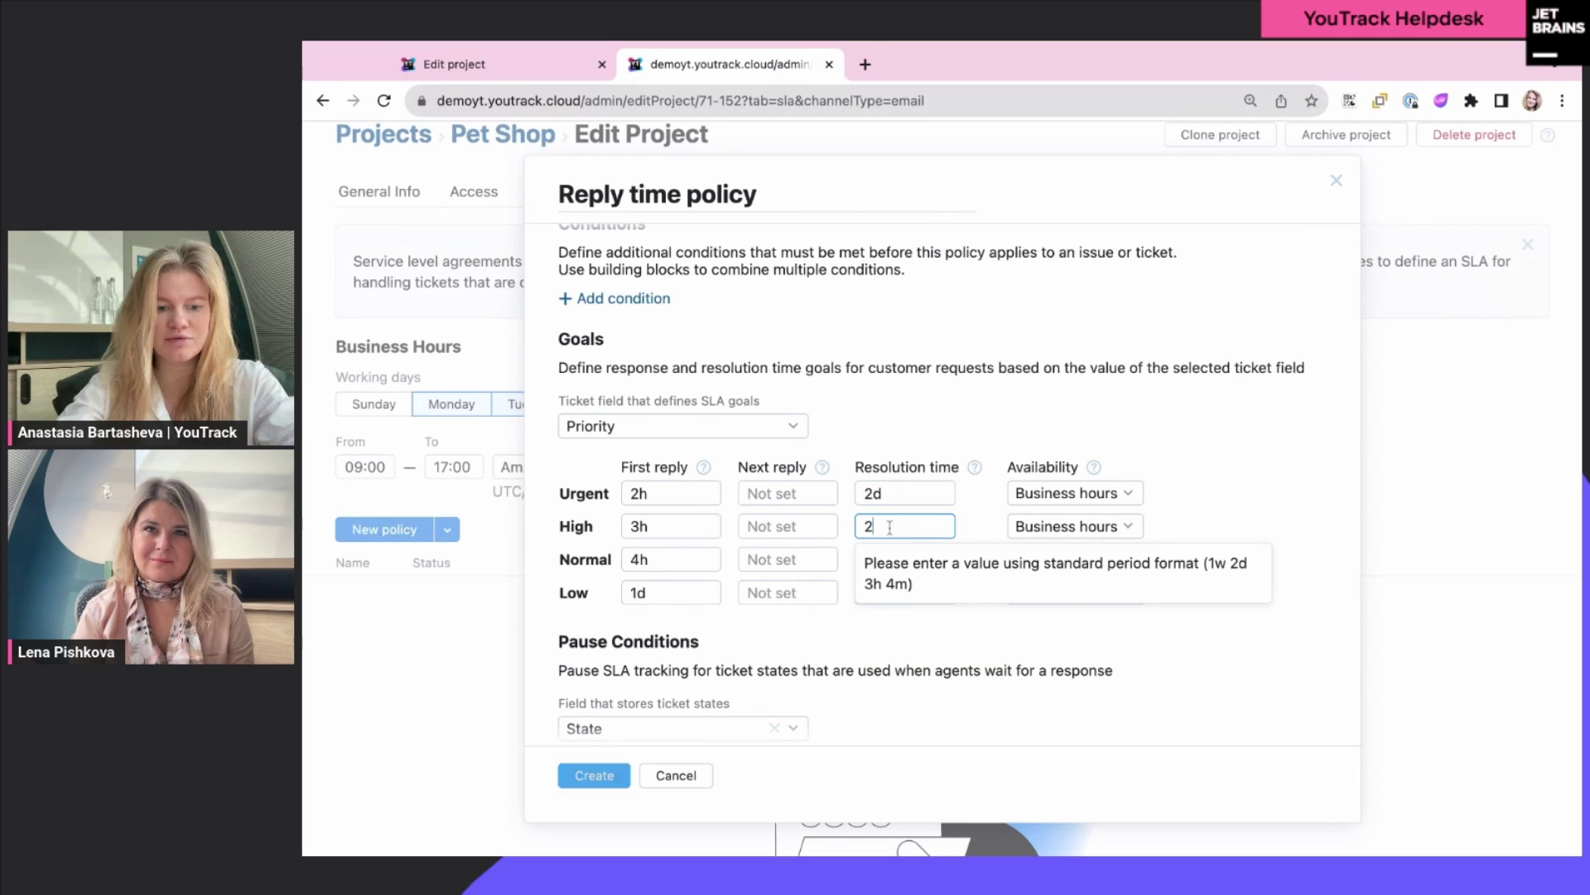
click(888, 559)
text(2d)
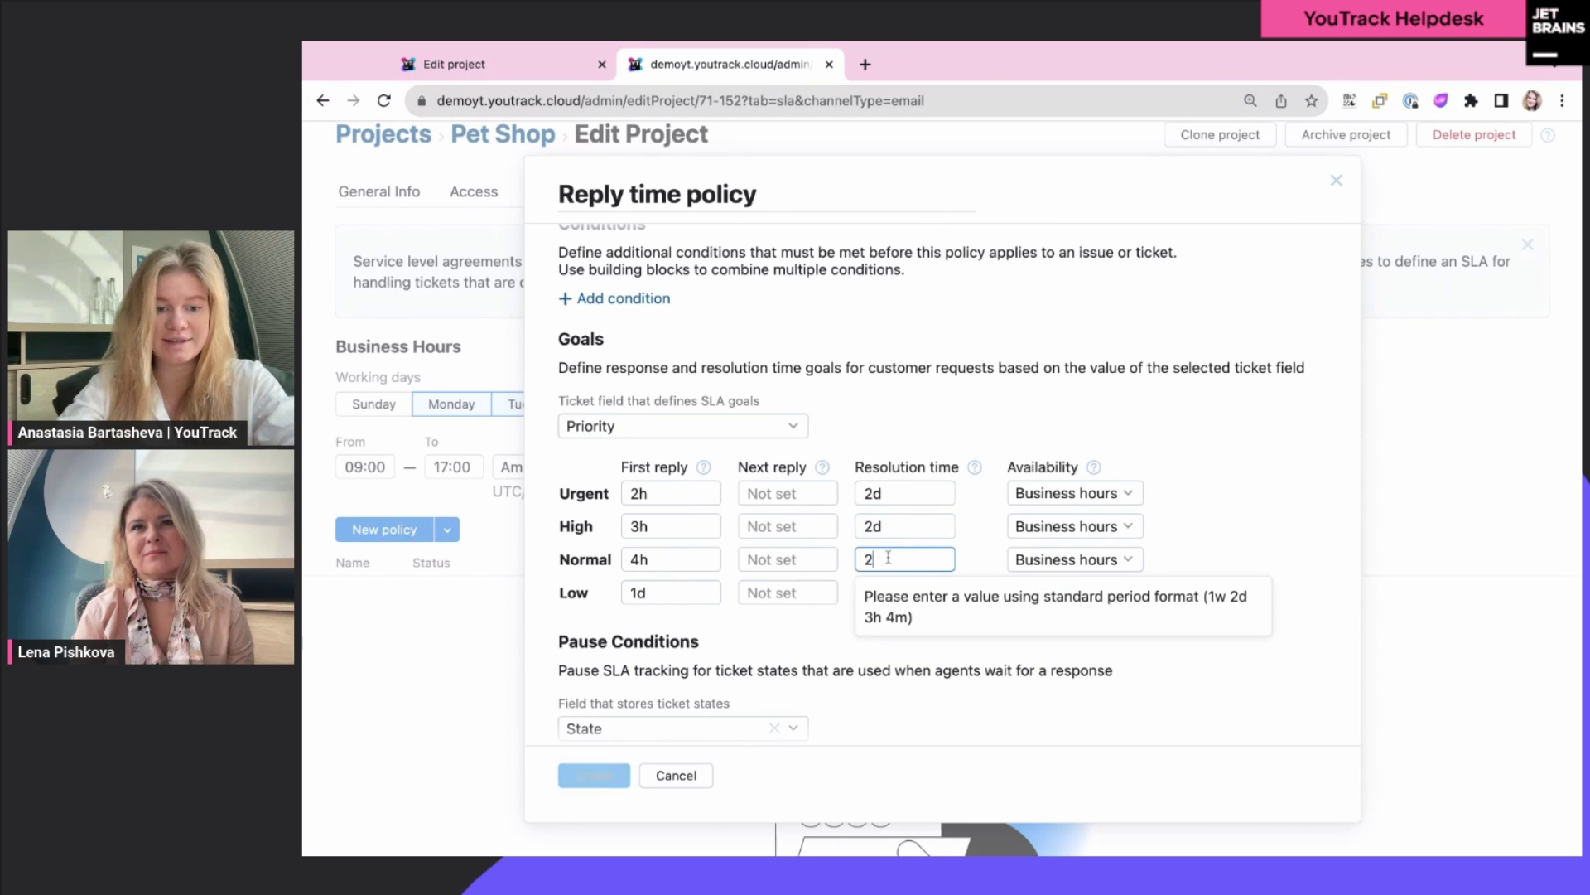
click(888, 594)
text(2d)
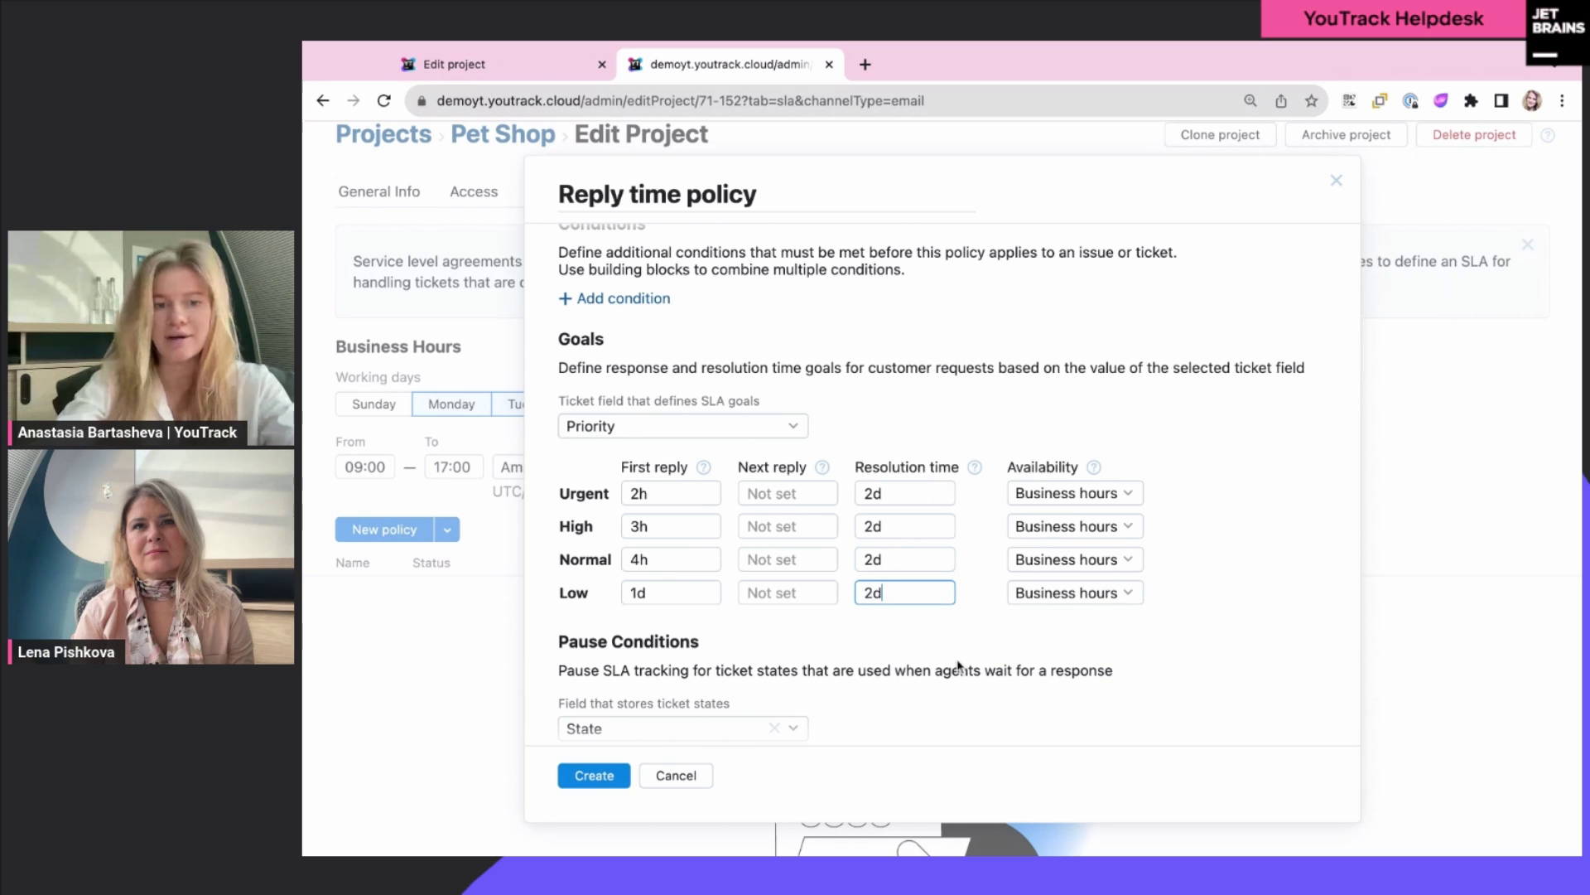
scroll(954, 663, down, 2)
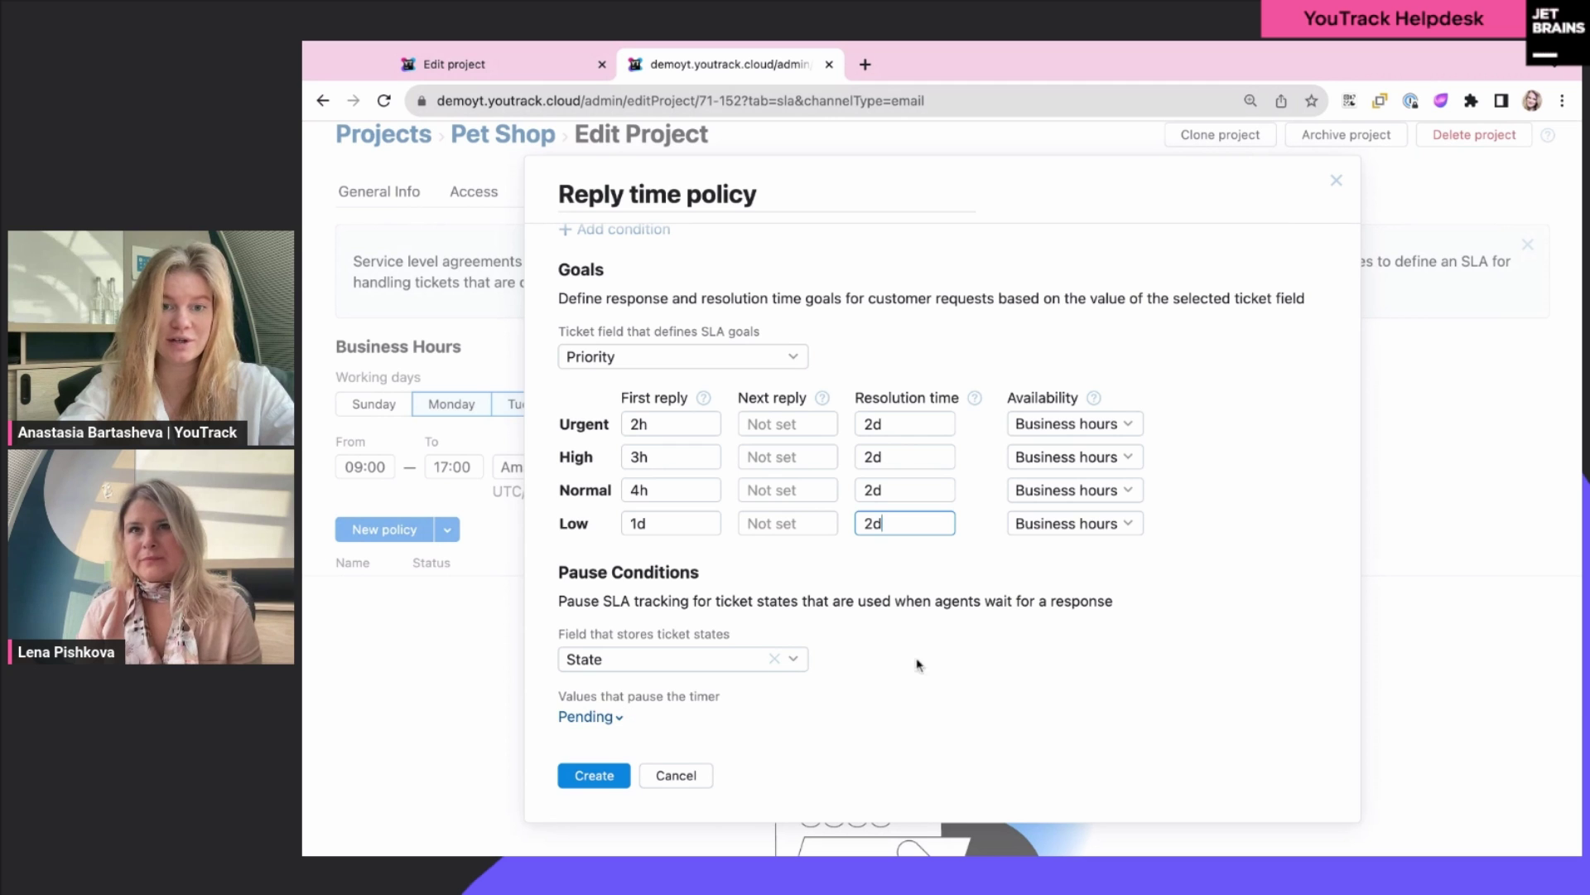
click(593, 775)
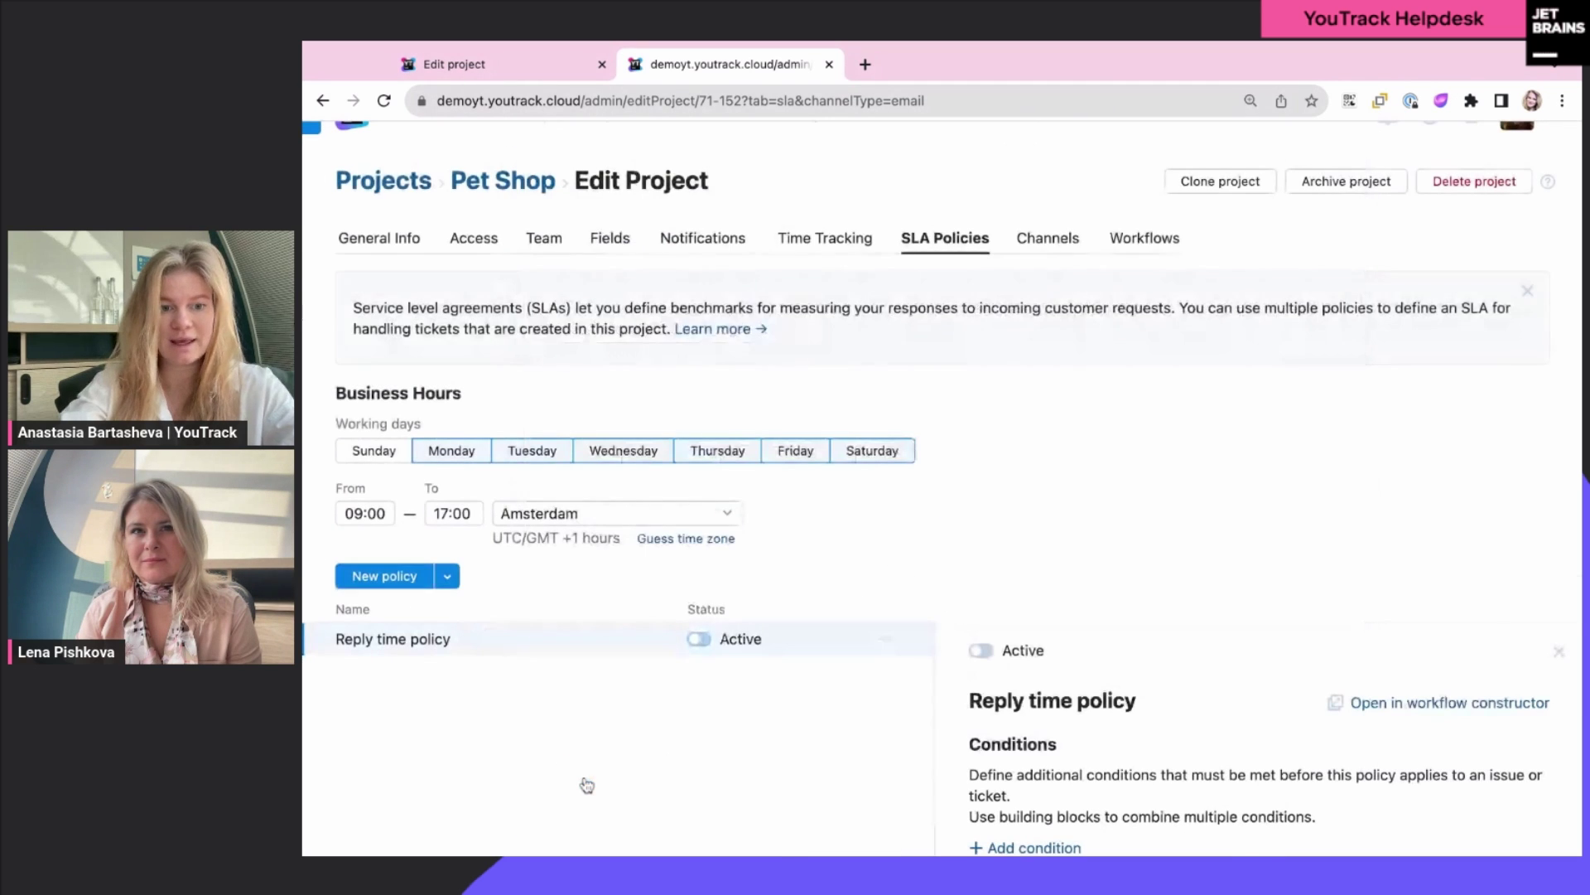
Step: Activate the Reply time policy and apply all the project updates its validity checks require
scroll(971, 536, down, 2)
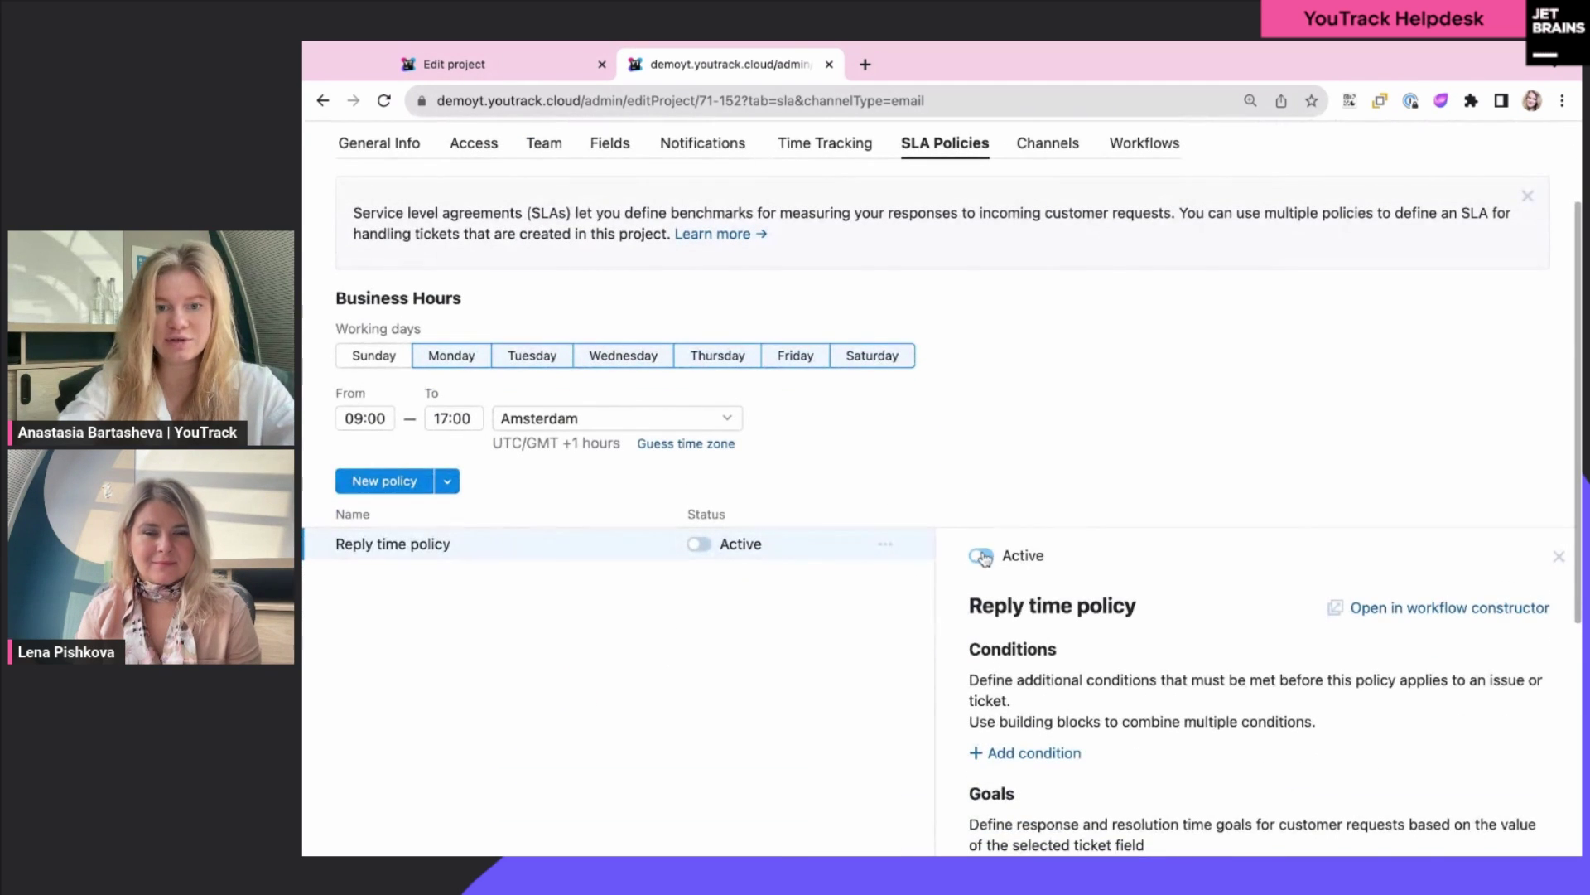
click(981, 555)
scroll(1201, 568, down, 2)
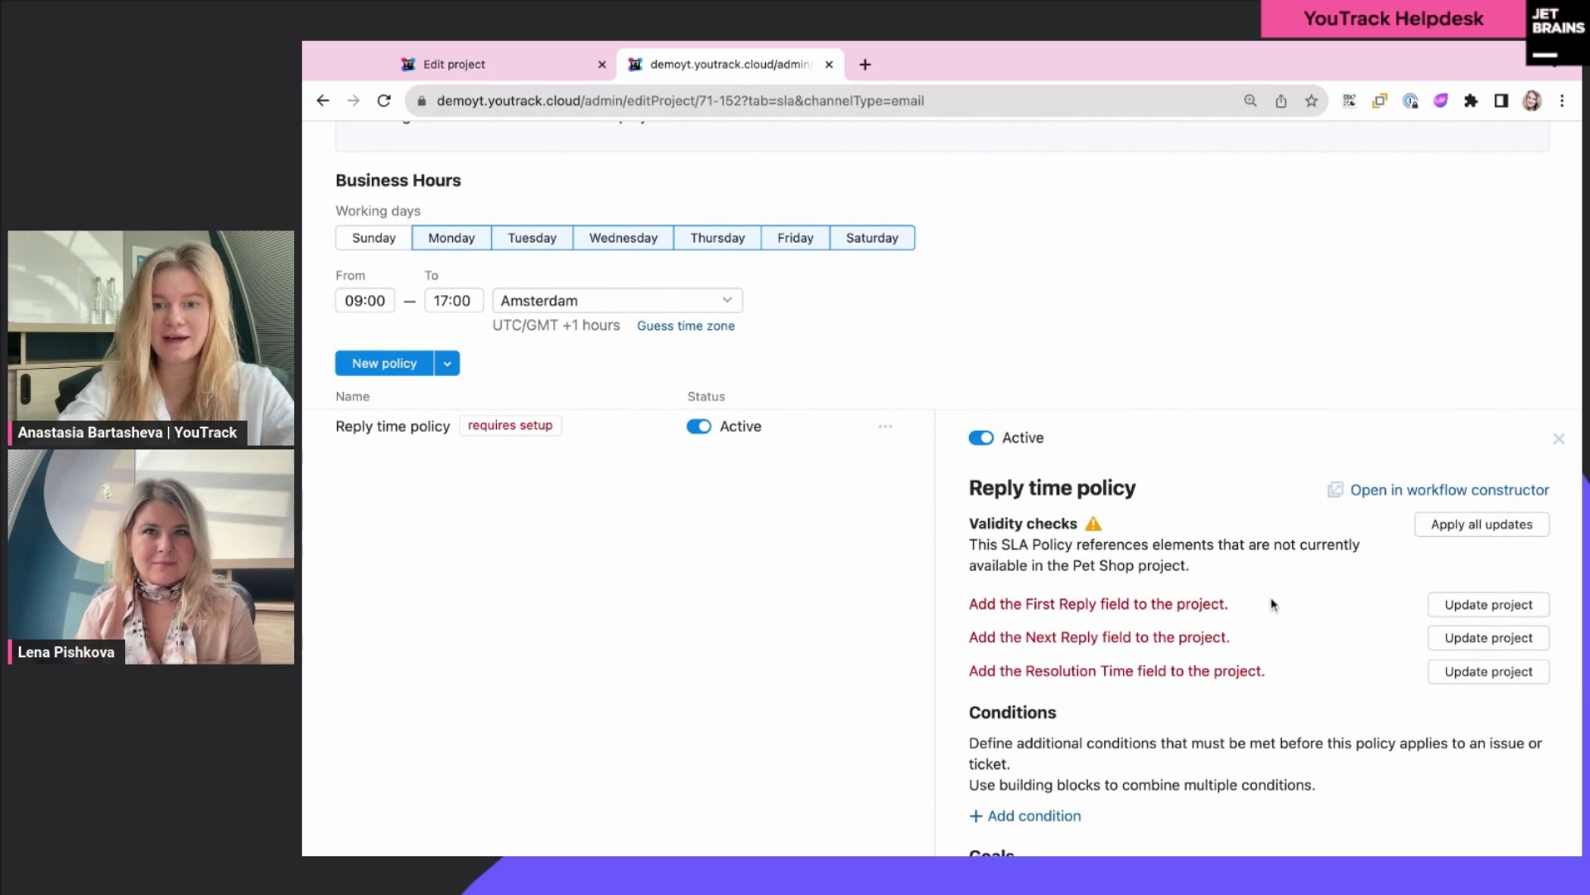
click(1451, 526)
click(767, 577)
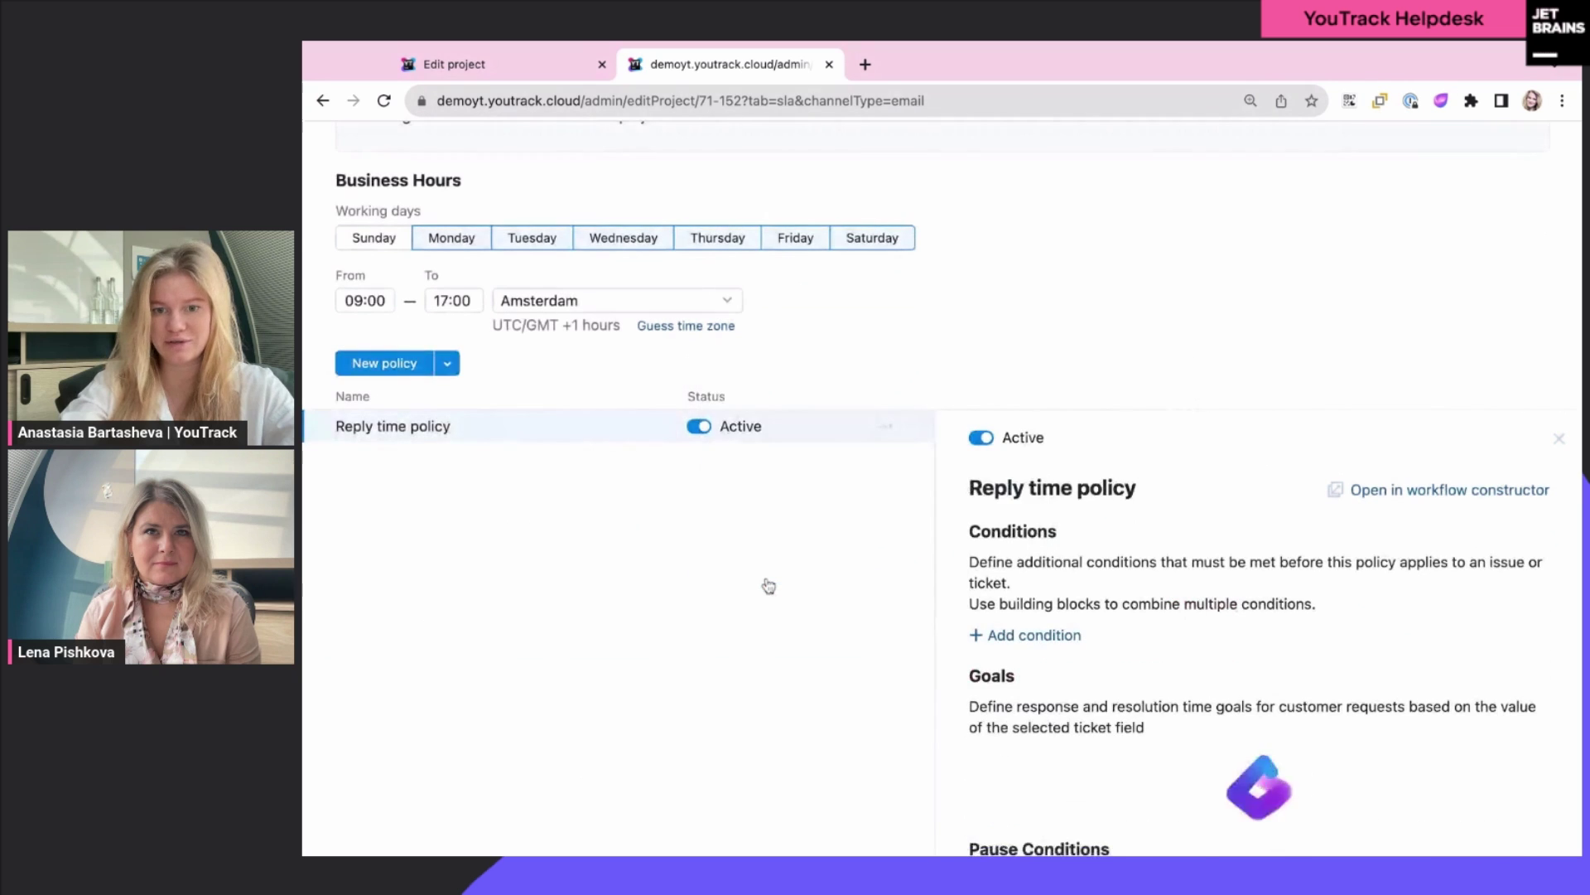
Step: Check the Pet Shop project's field list for the reply and resolution time fields used by the SLA policy
scroll(694, 390, up, 3)
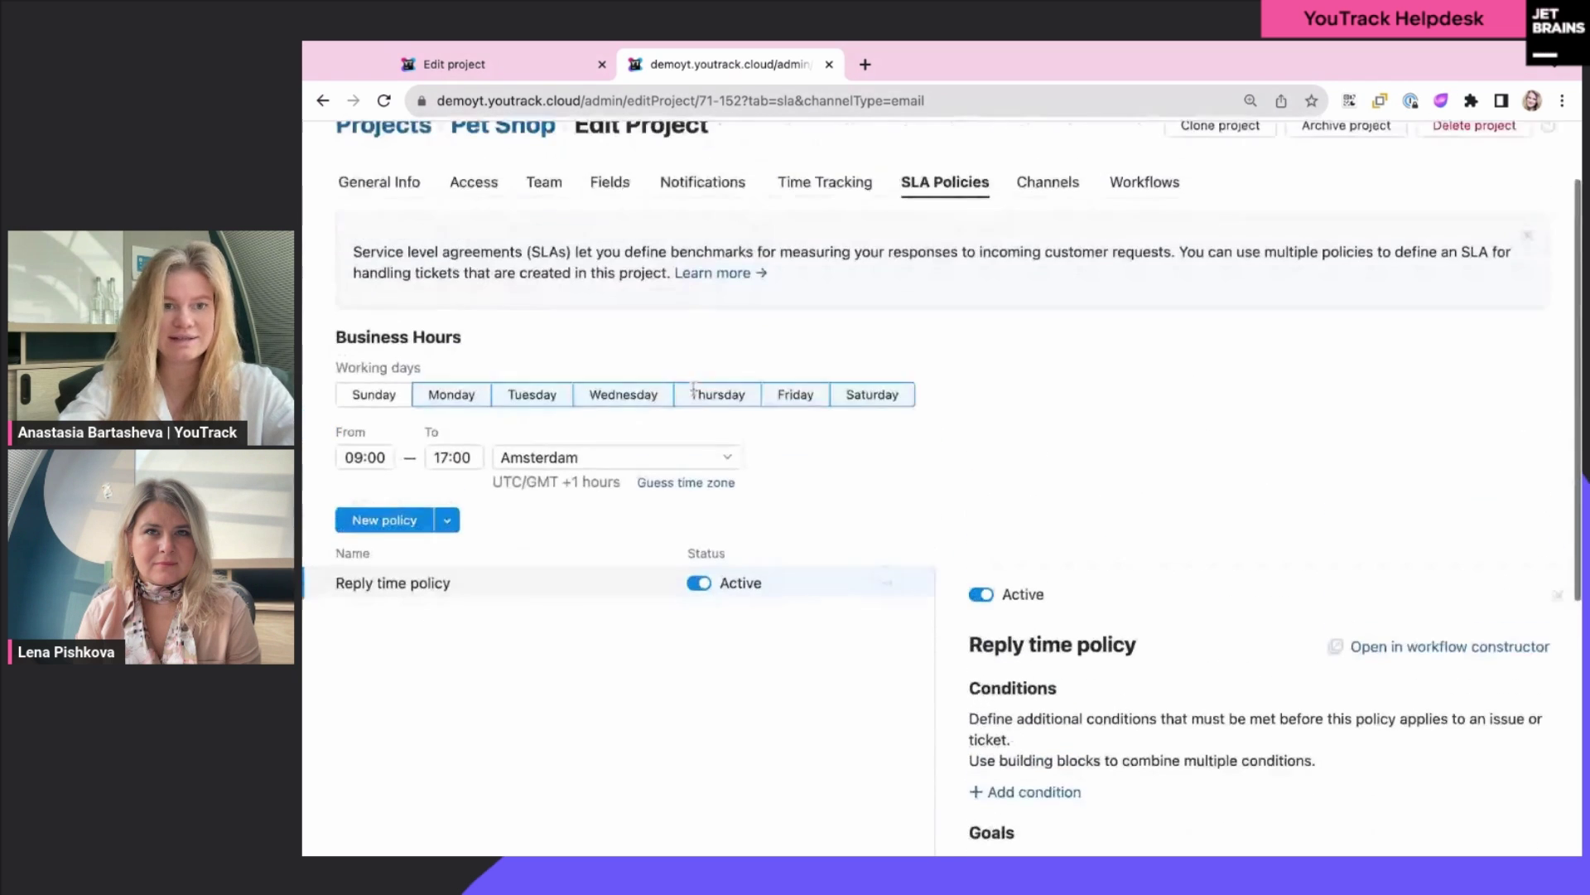
click(613, 211)
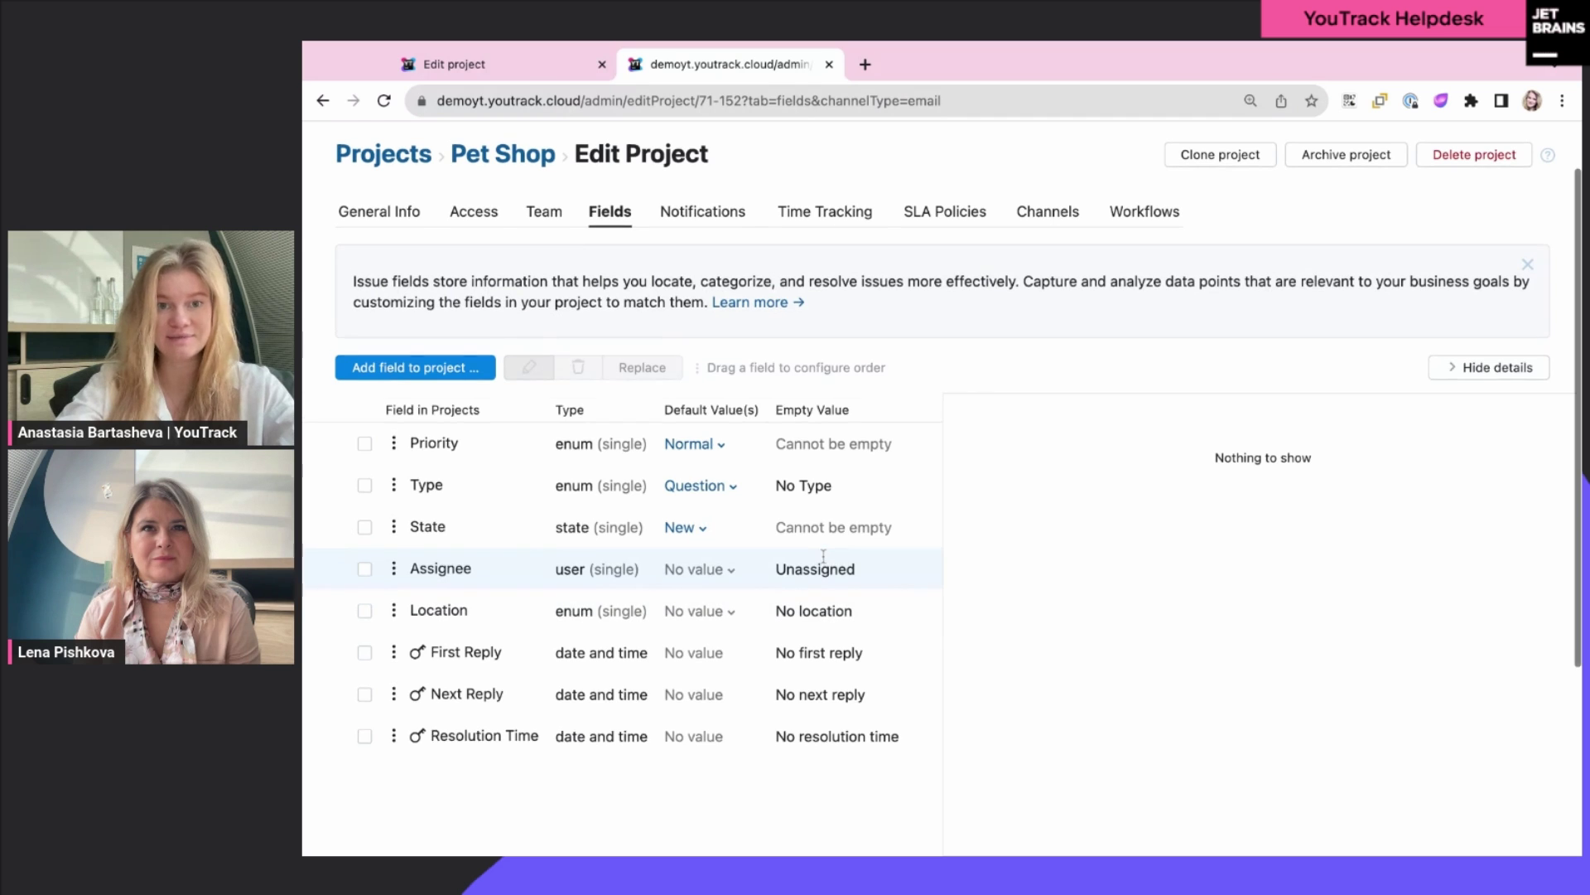
scroll(829, 559, up, 2)
scroll(823, 557, up, 1)
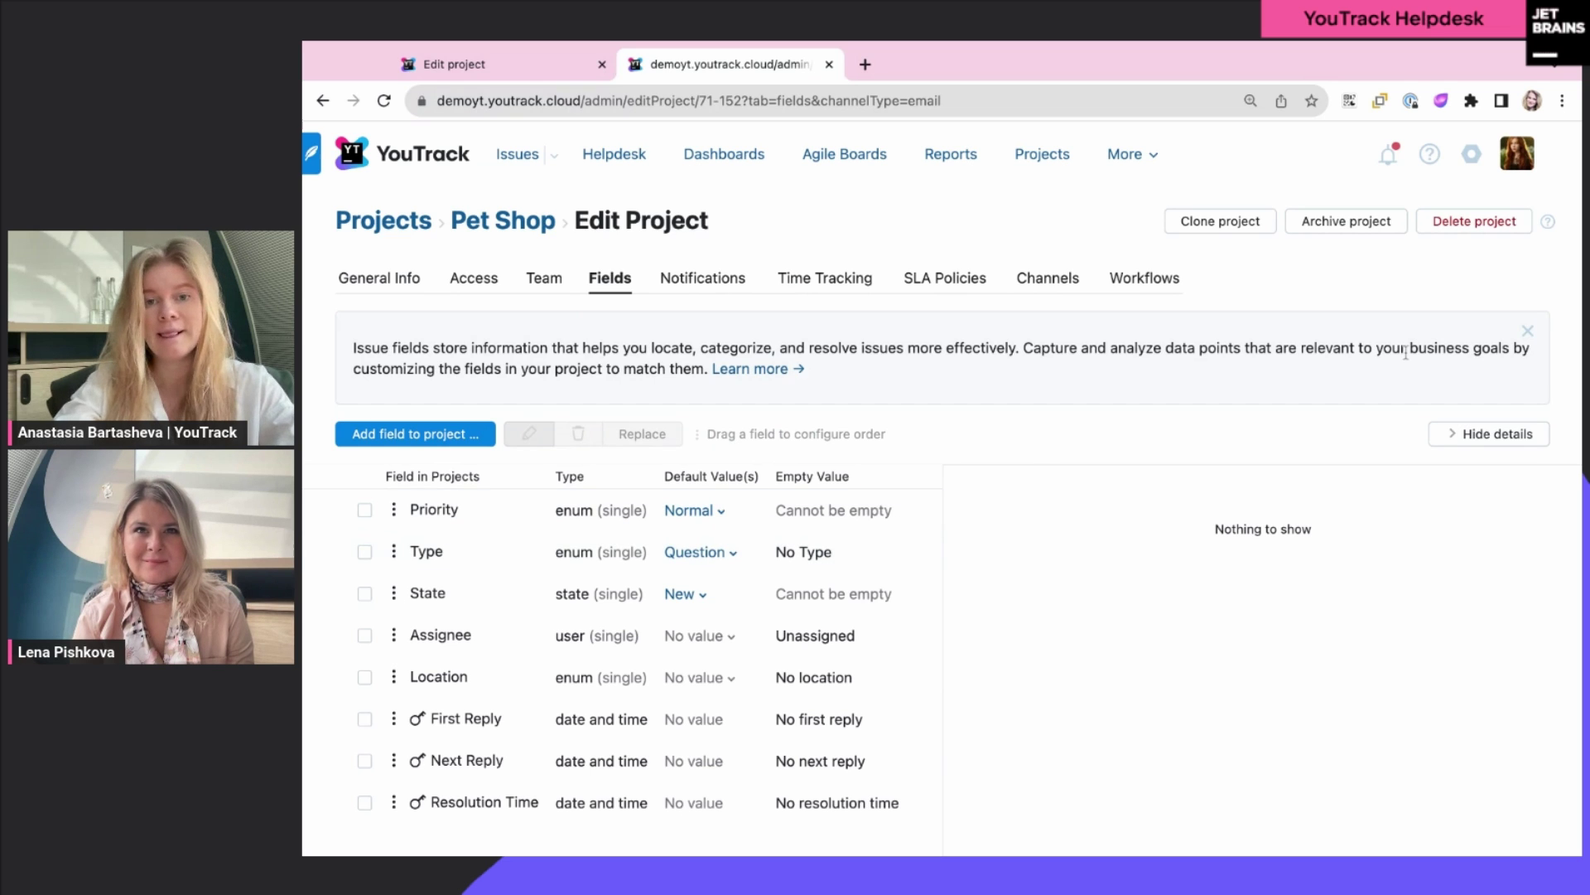
Step: Review the workflows attached to the Pet Shop project and examine the rules in the Helpdesk workflow
click(1168, 282)
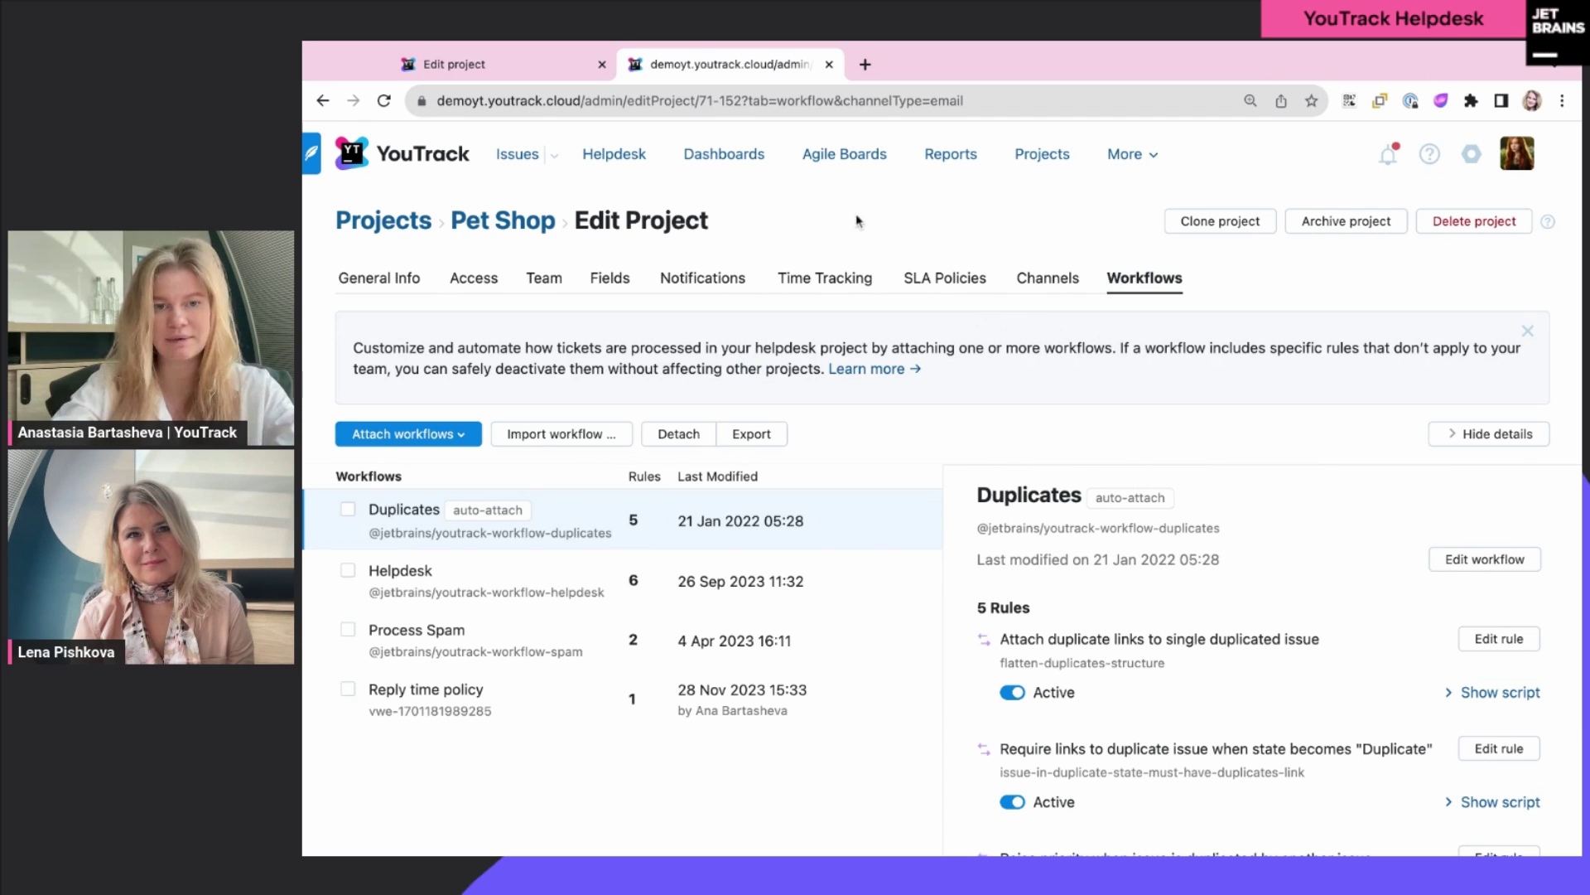
scroll(849, 224, down, 1)
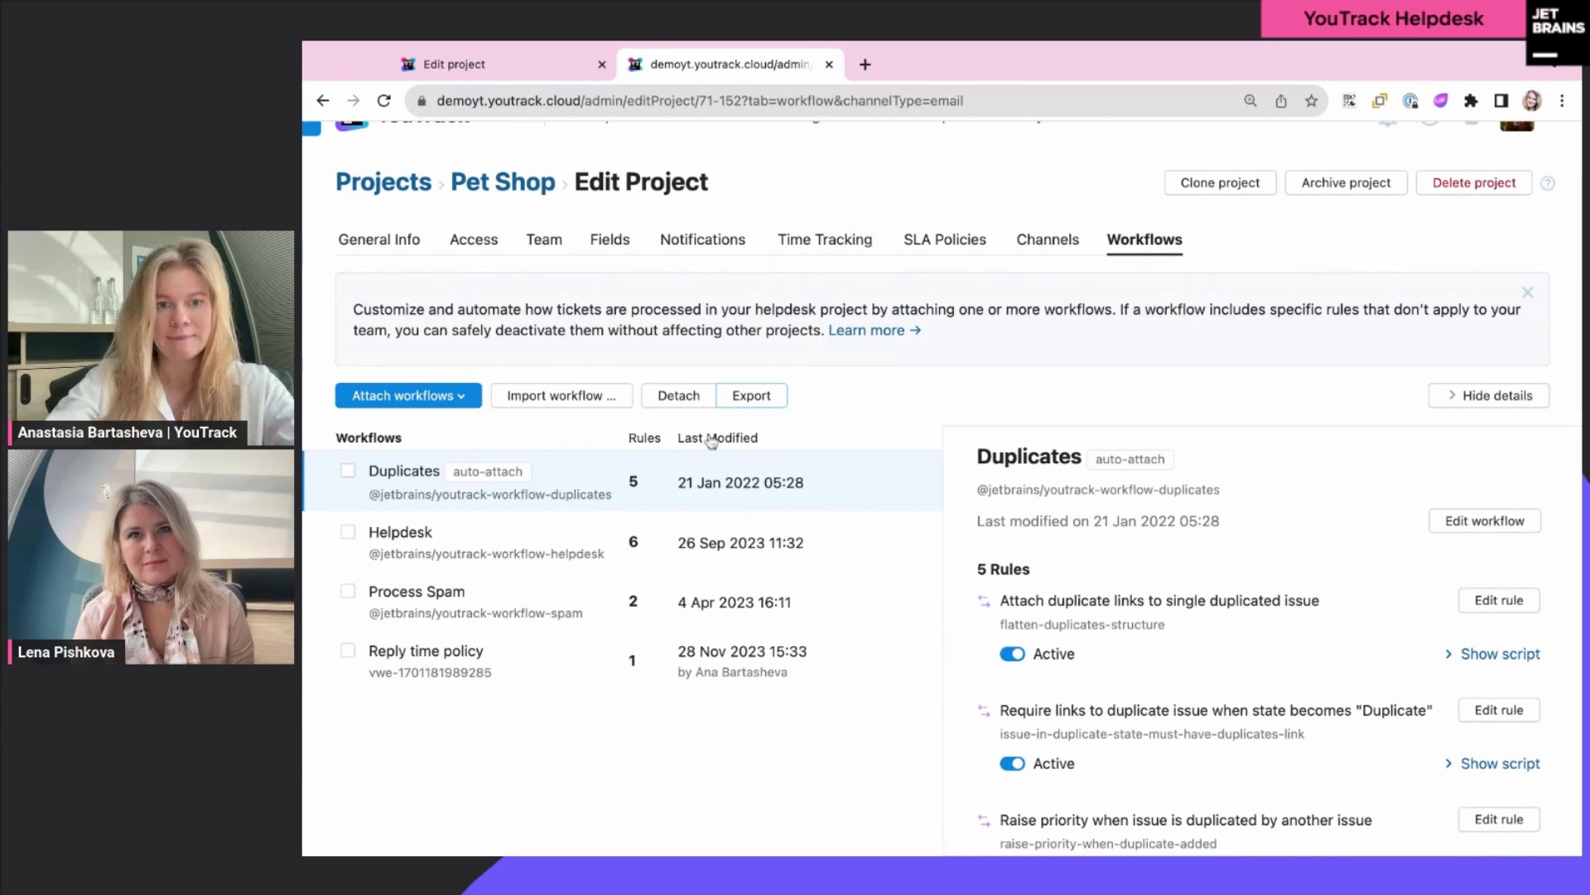
click(870, 533)
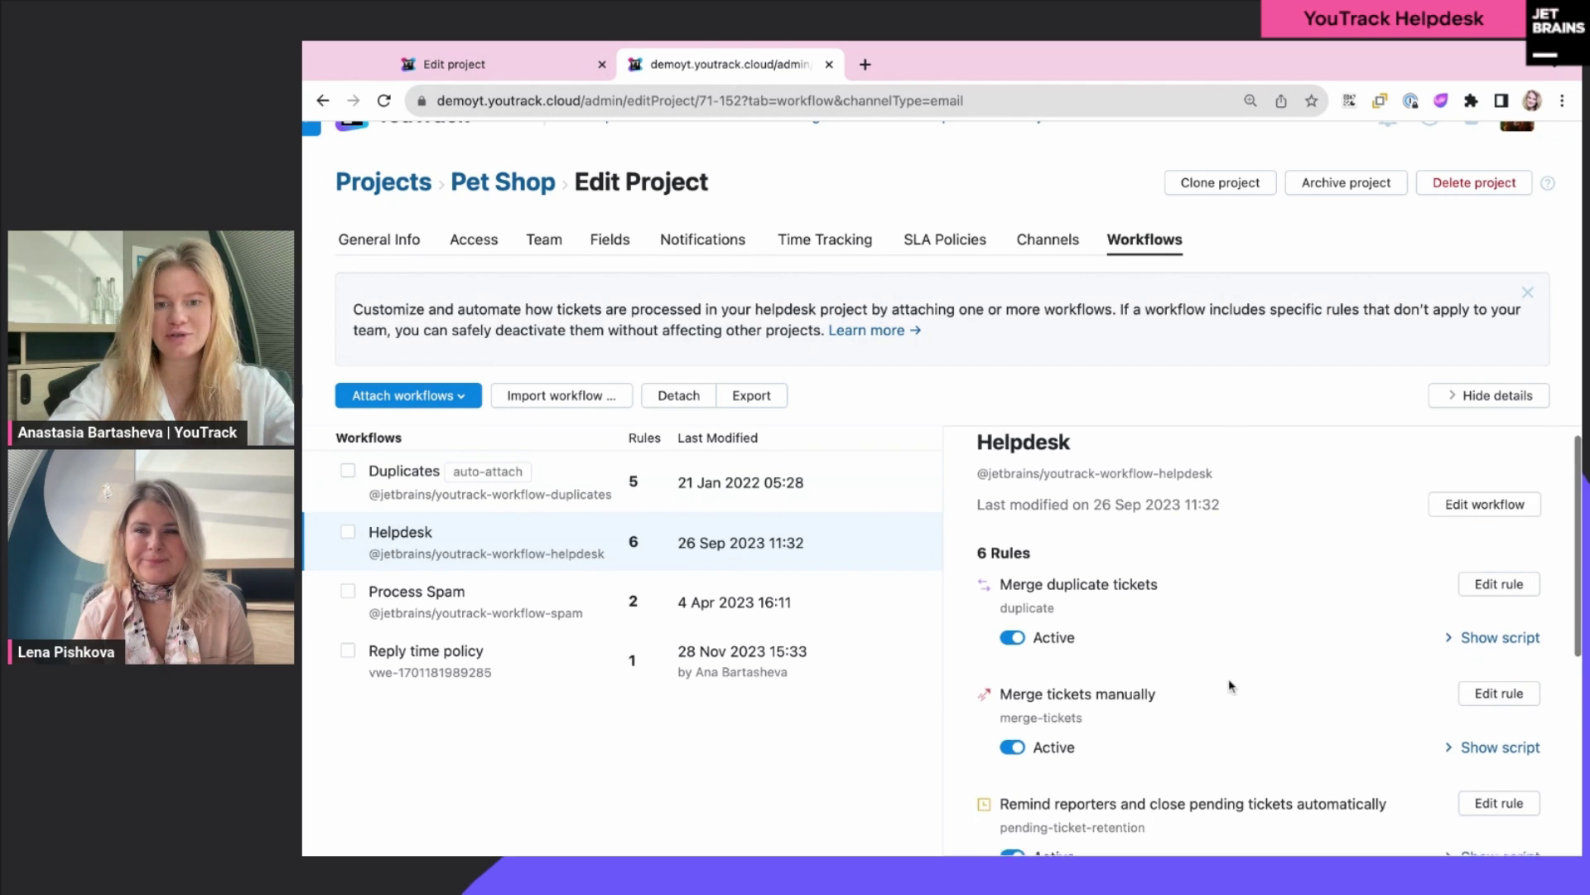
scroll(1229, 629, down, 3)
scroll(1232, 685, down, 2)
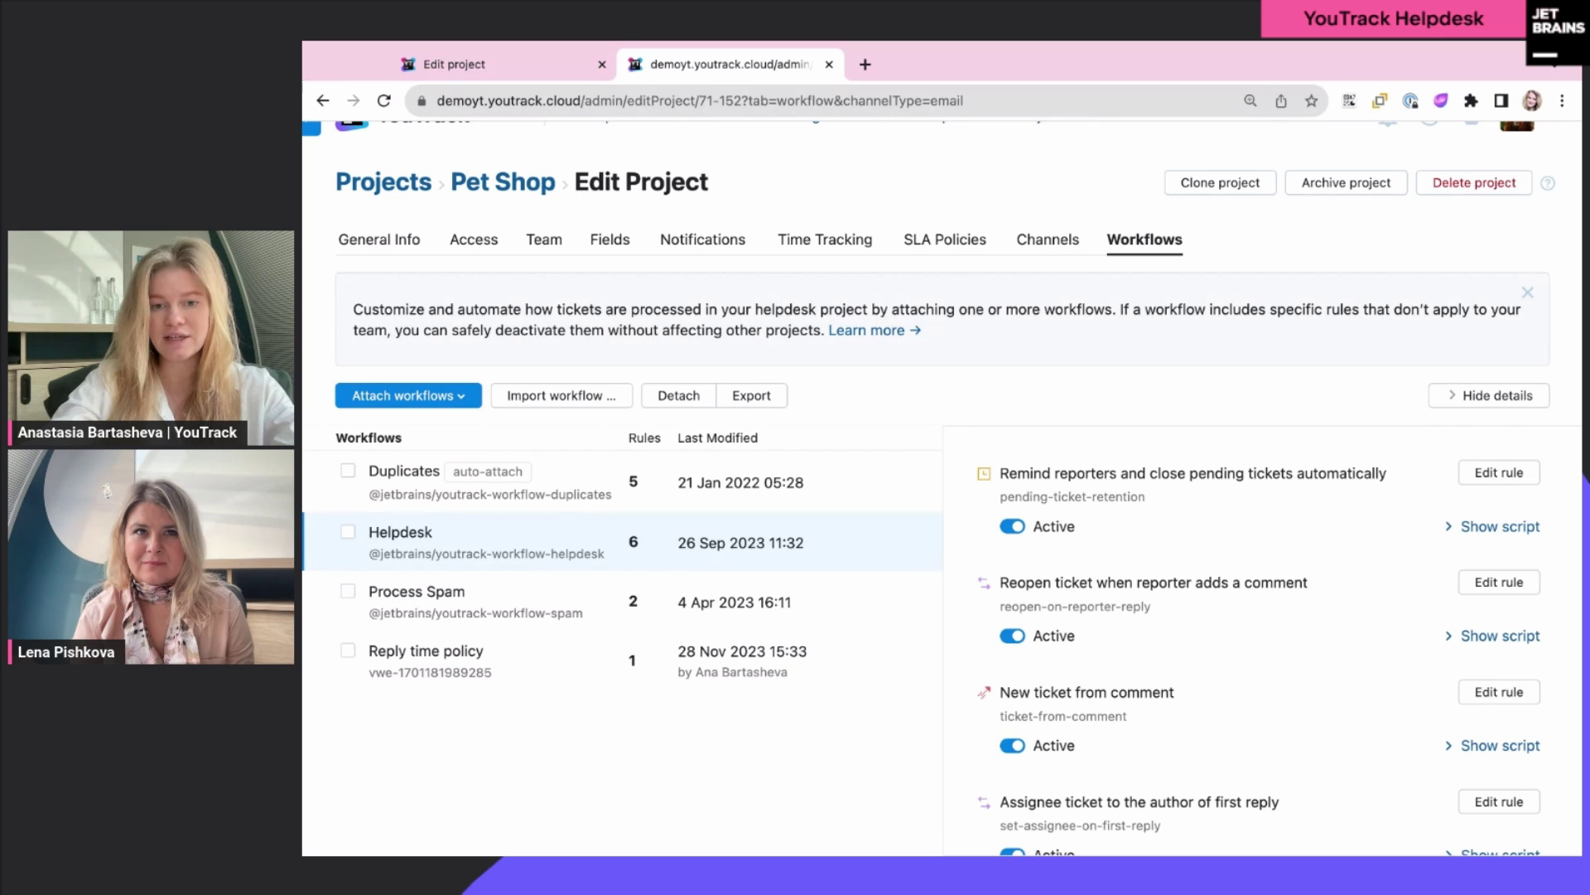
scroll(1215, 661, up, 4)
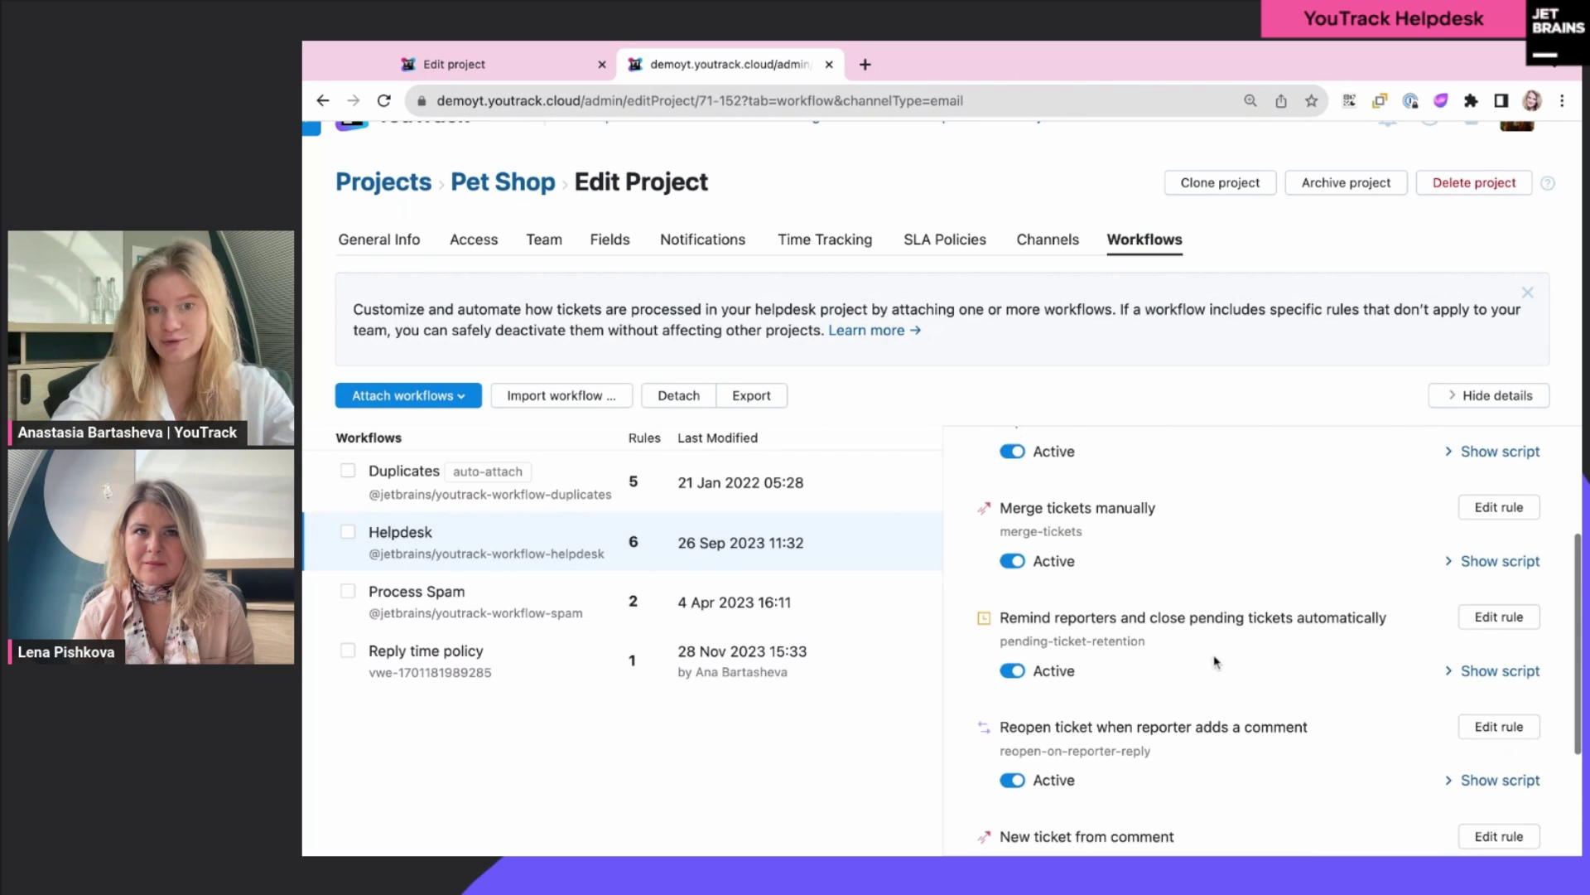
scroll(1215, 661, up, 1)
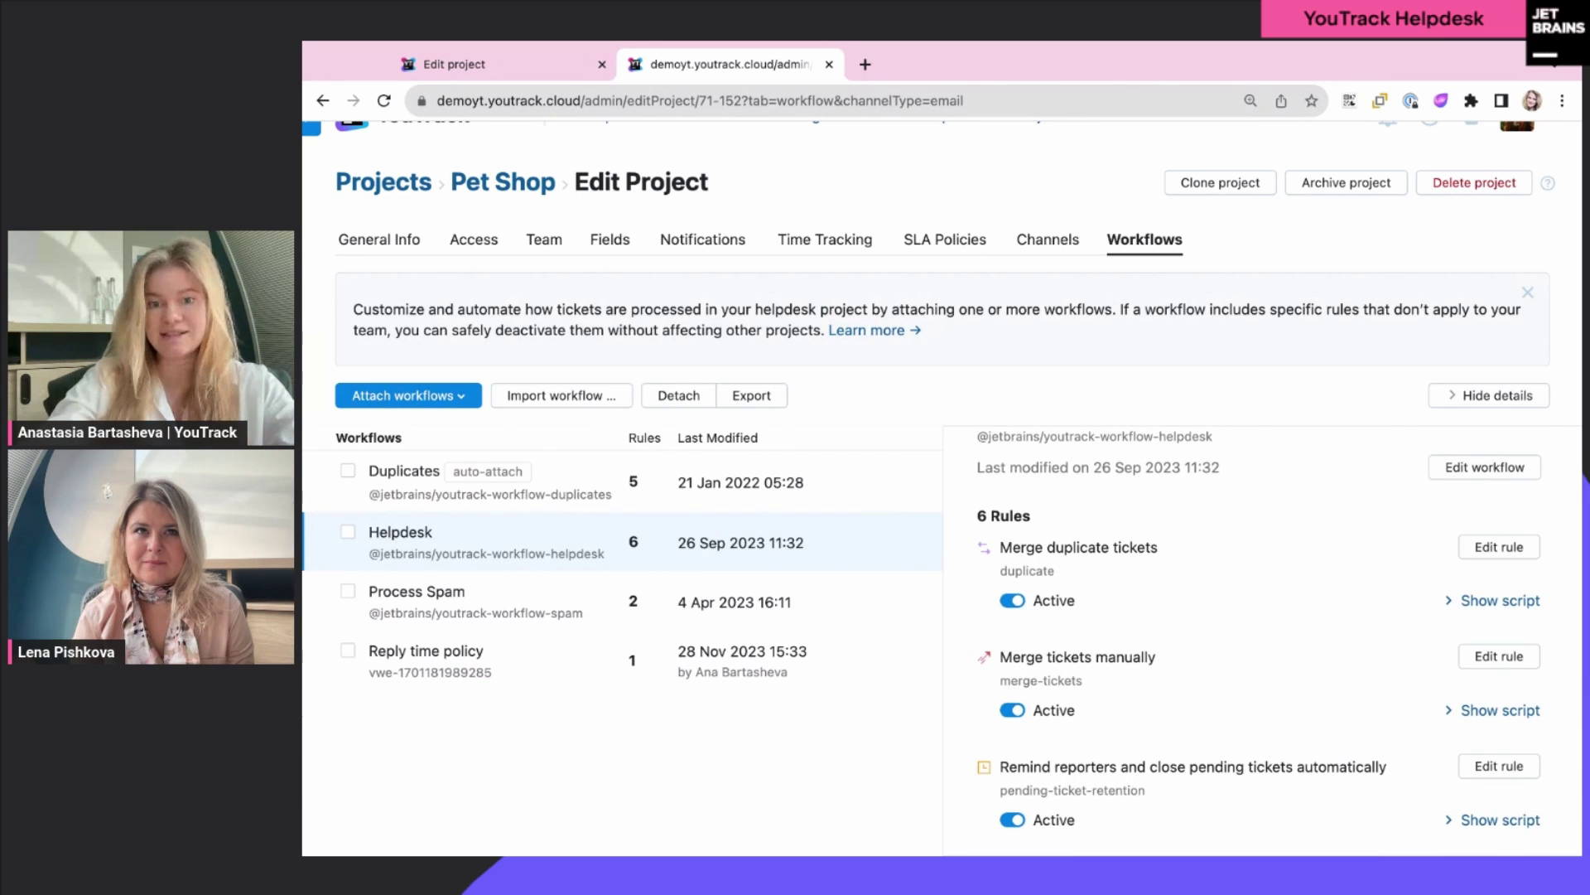
scroll(1280, 637, down, 1)
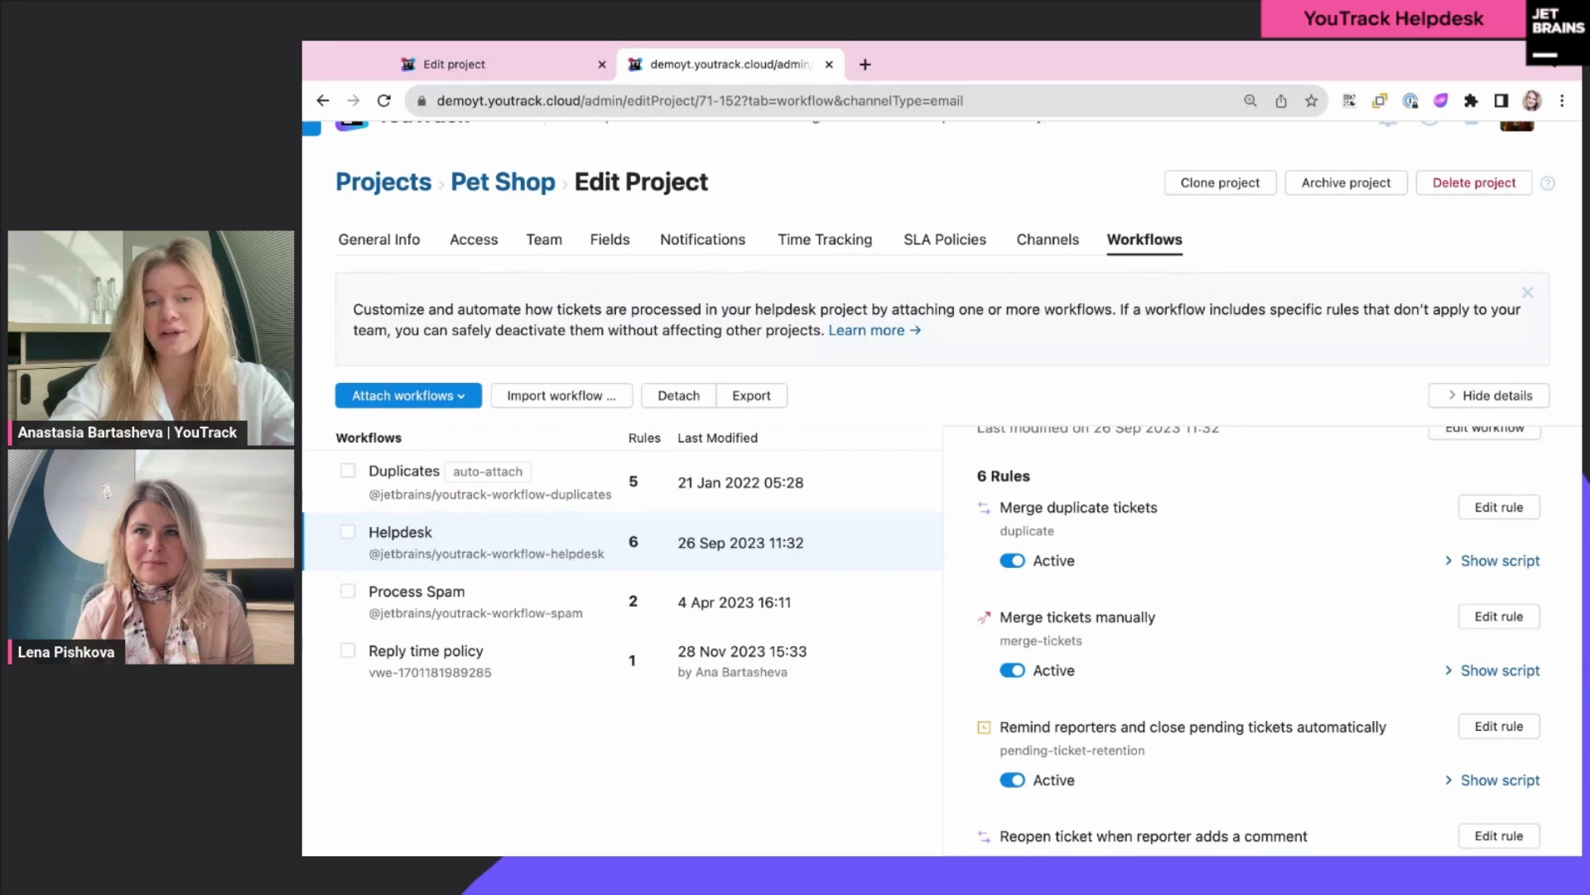
scroll(1279, 642, down, 1)
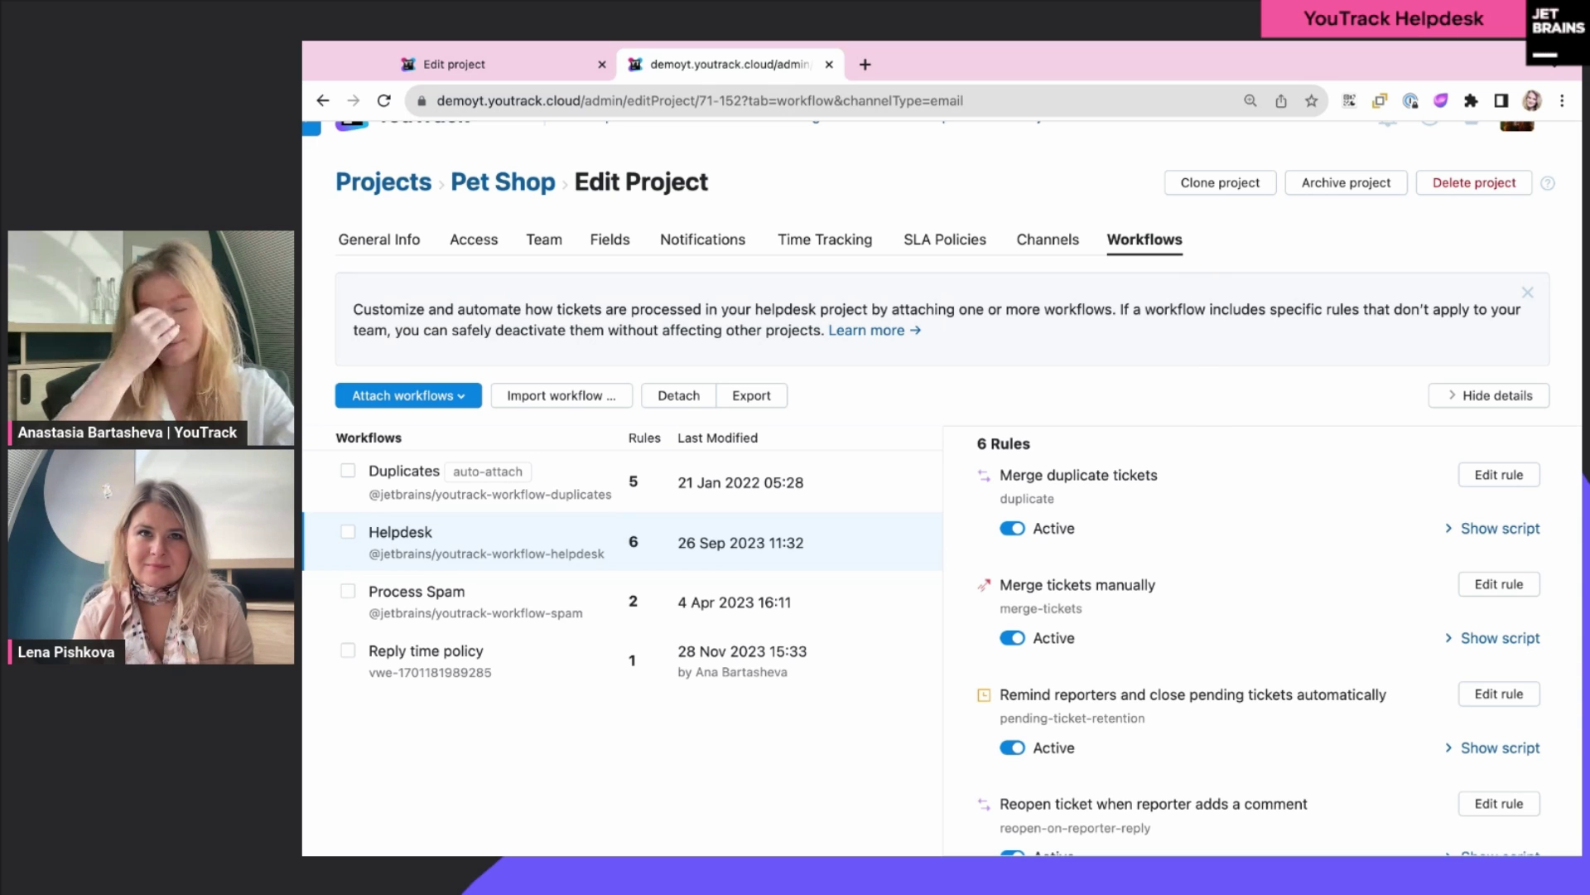
scroll(1264, 646, down, 3)
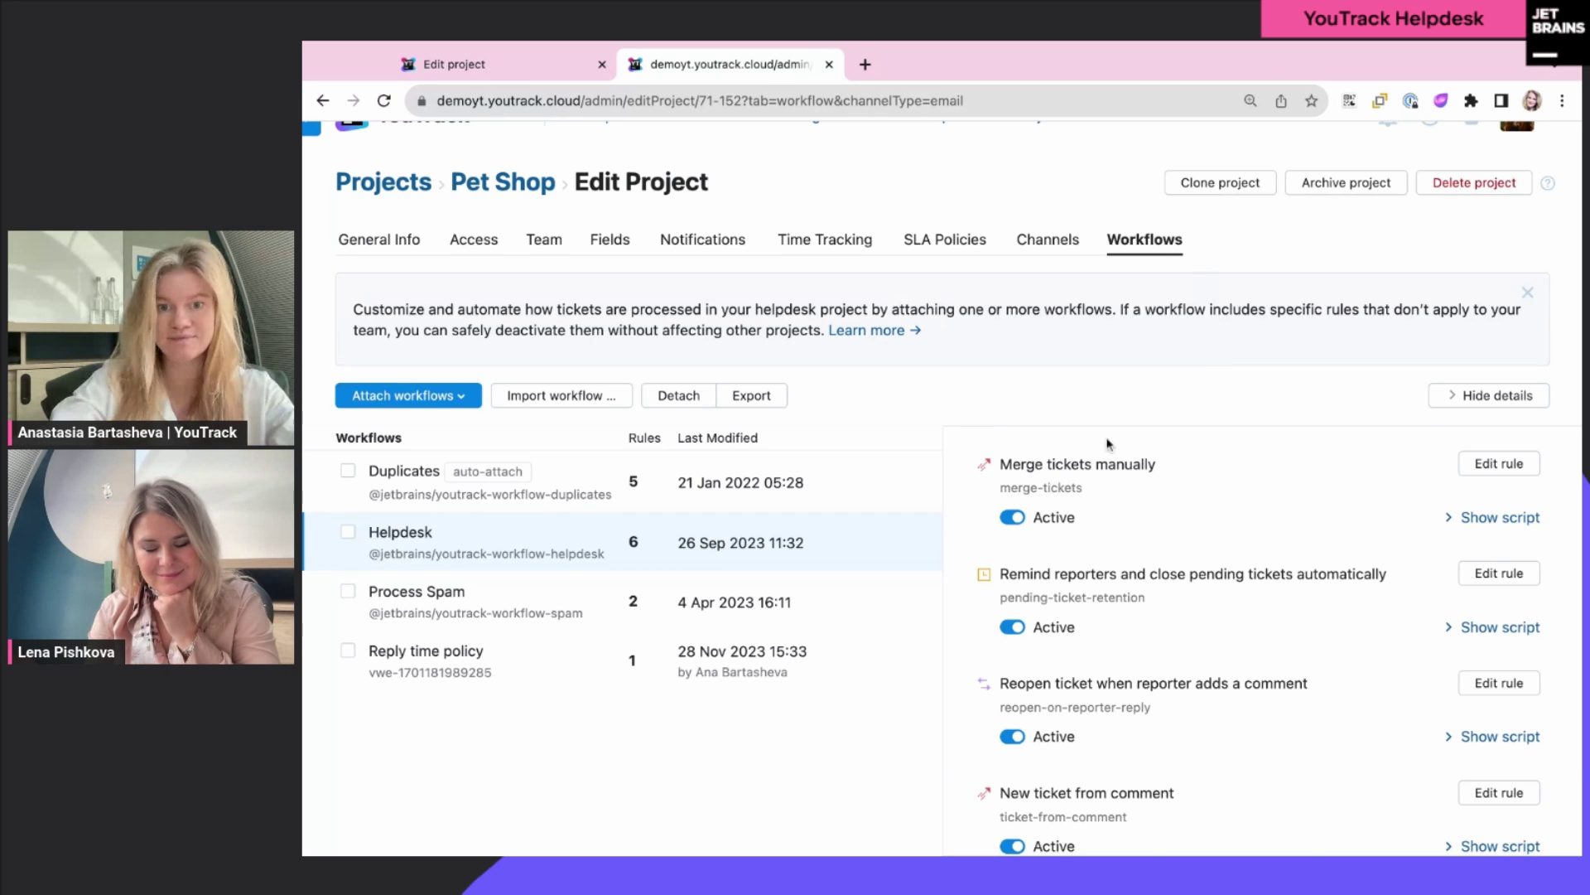
scroll(1106, 432, up, 3)
scroll(1106, 432, up, 1)
scroll(833, 426, up, 2)
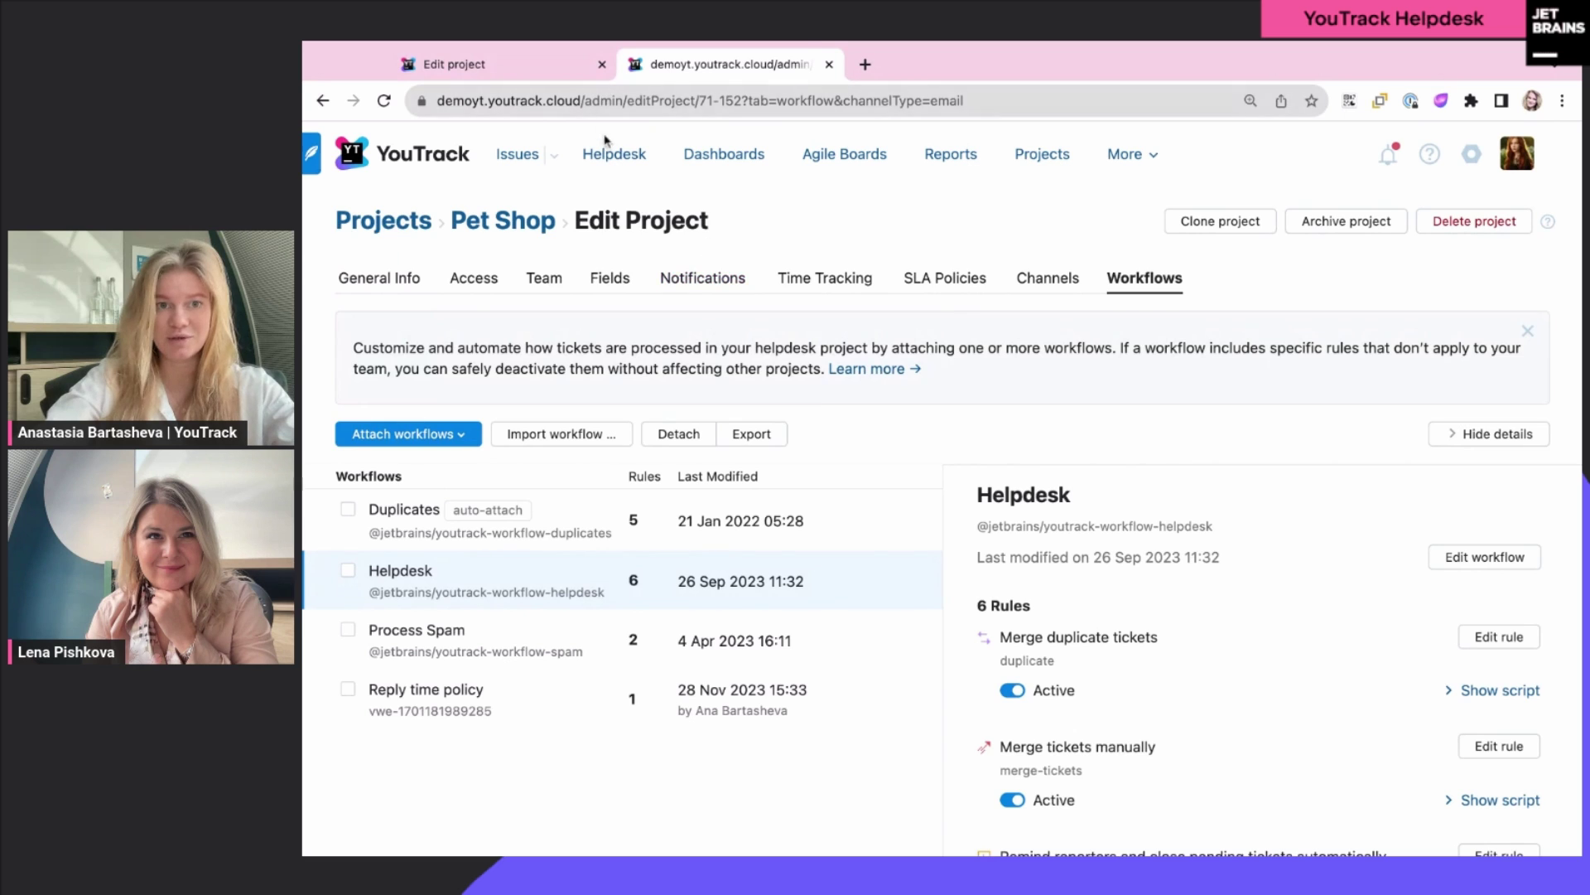
Step: Start a new helpdesk ticket for the Pet Shop project with the summary "A review about the shop"
click(614, 157)
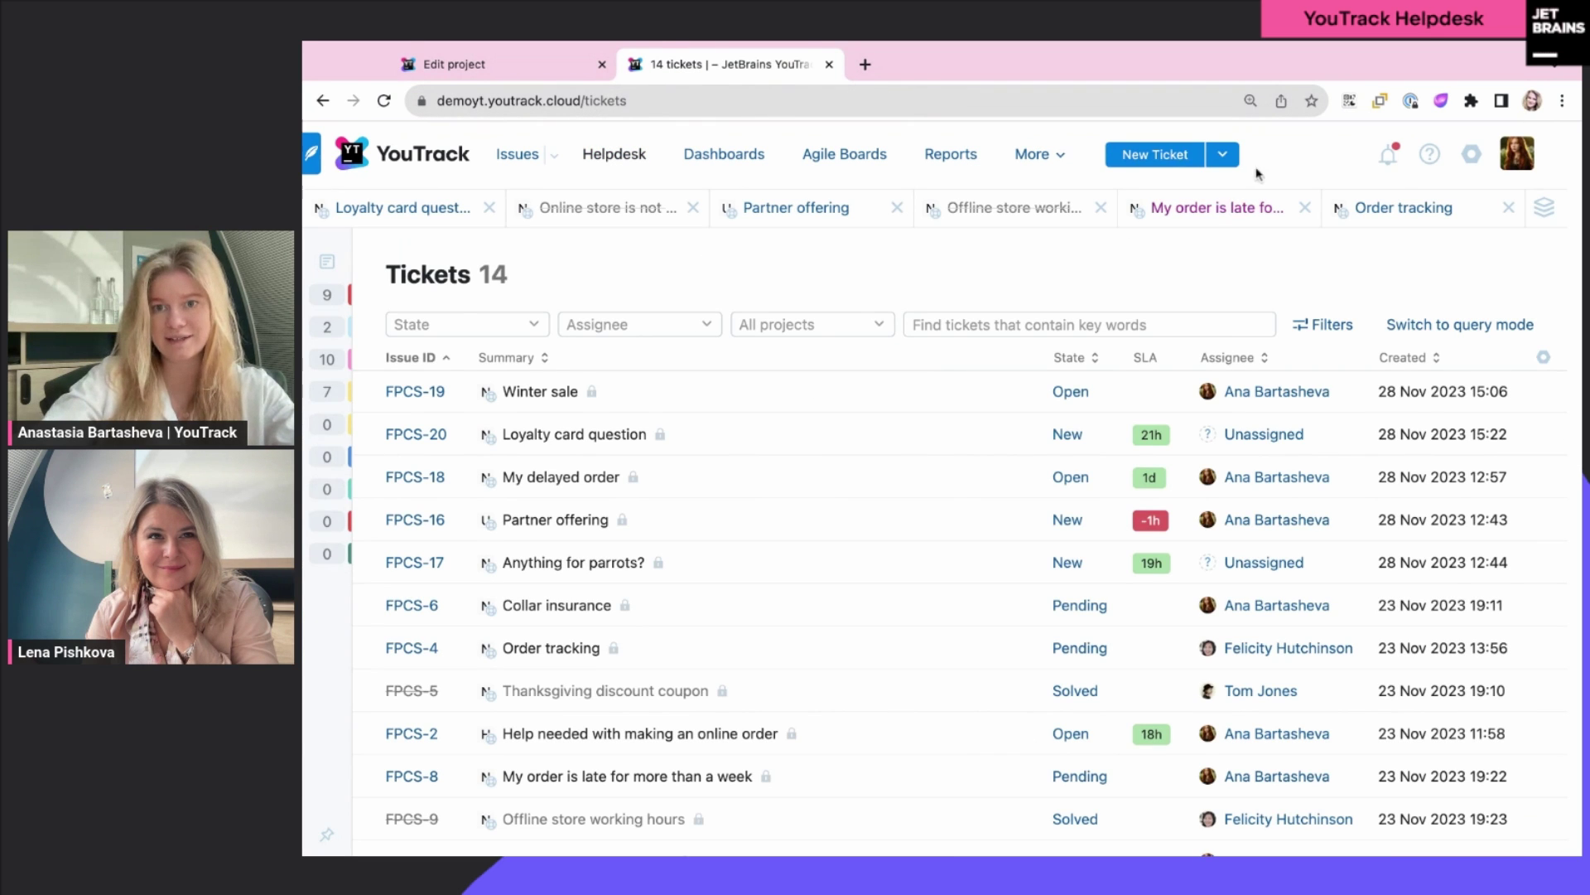
click(1224, 155)
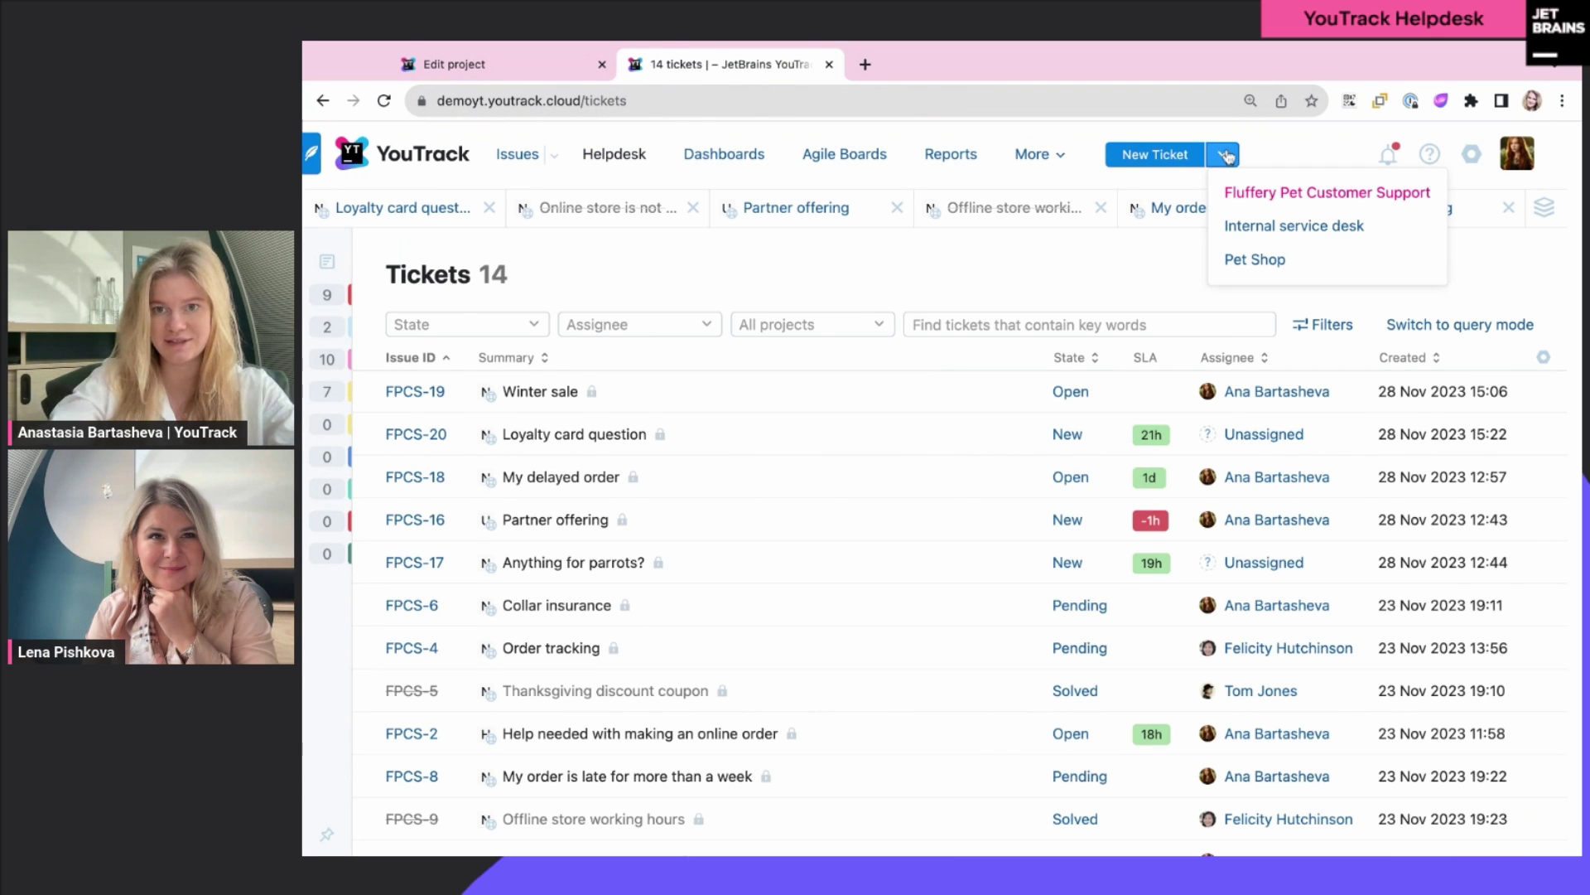
click(1269, 265)
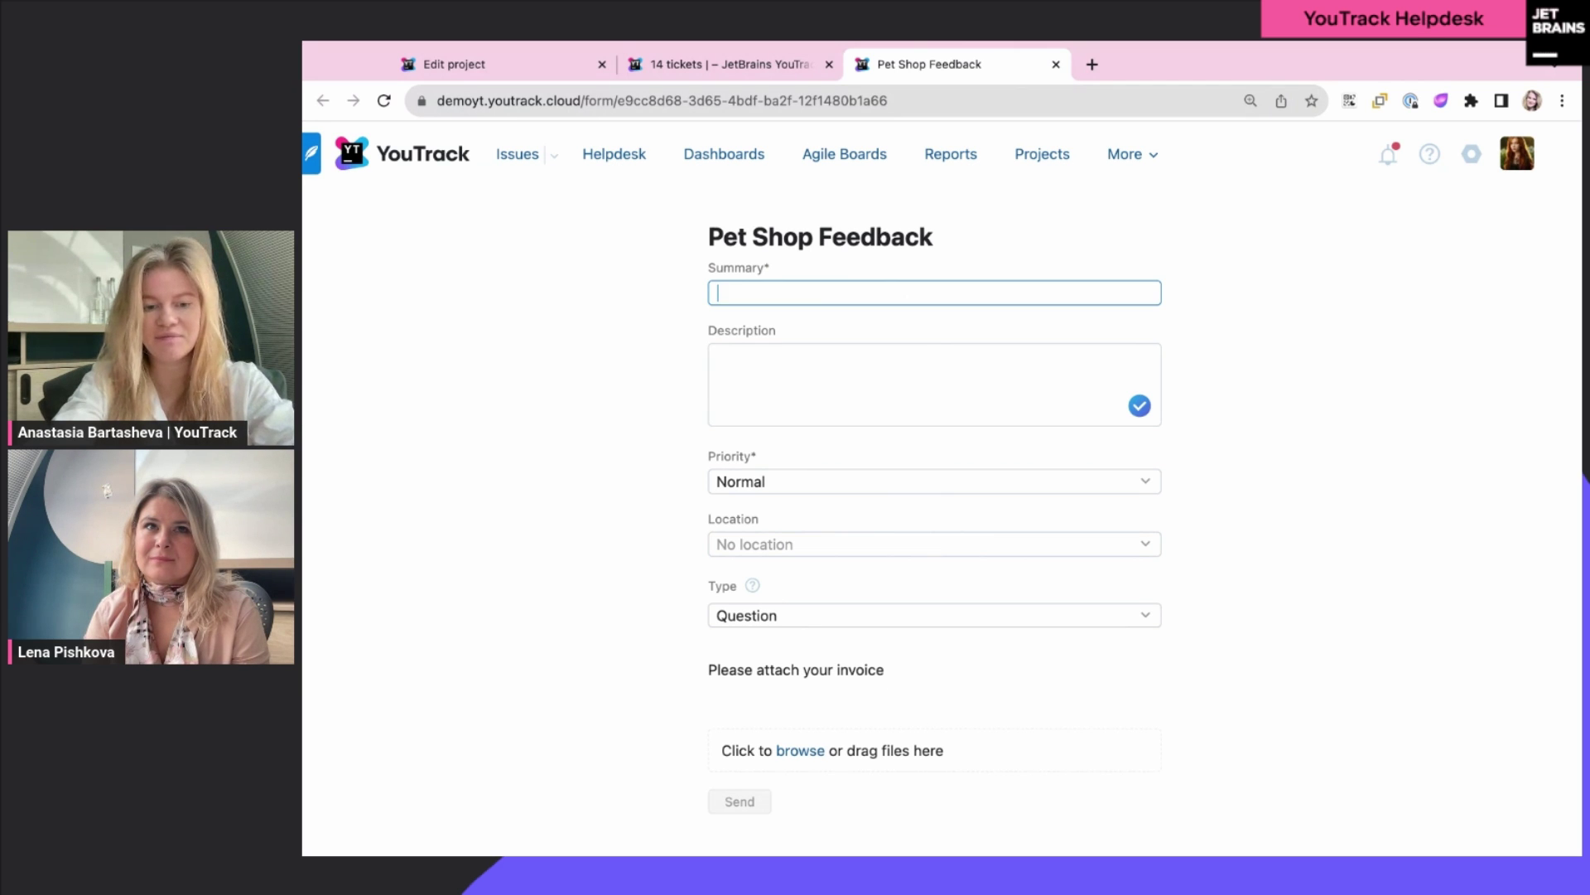
text(A review a)
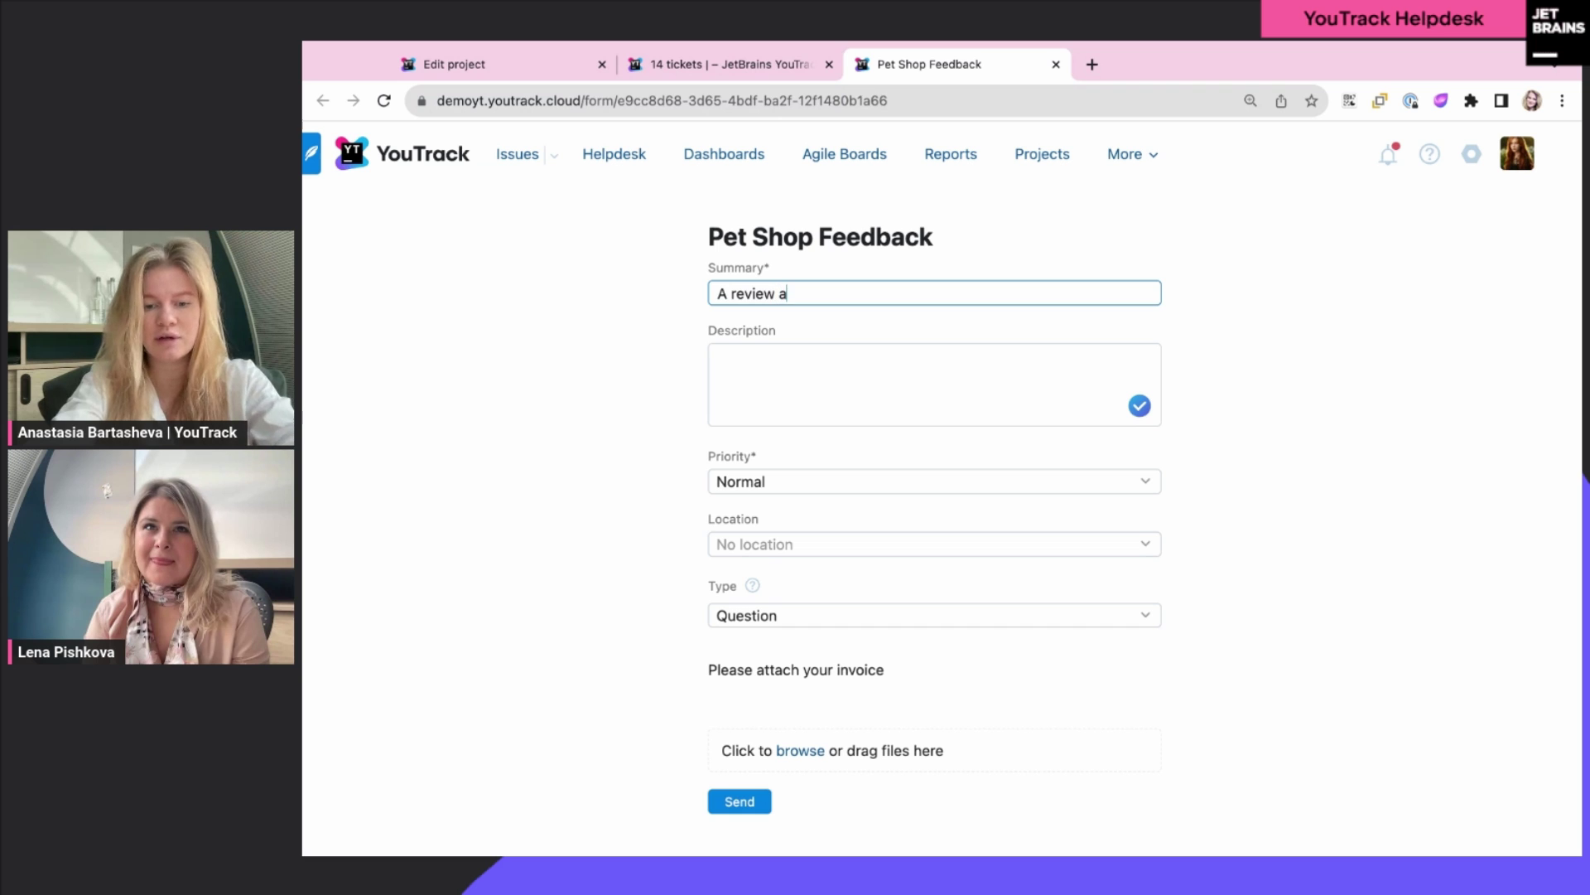
text(bout the shop)
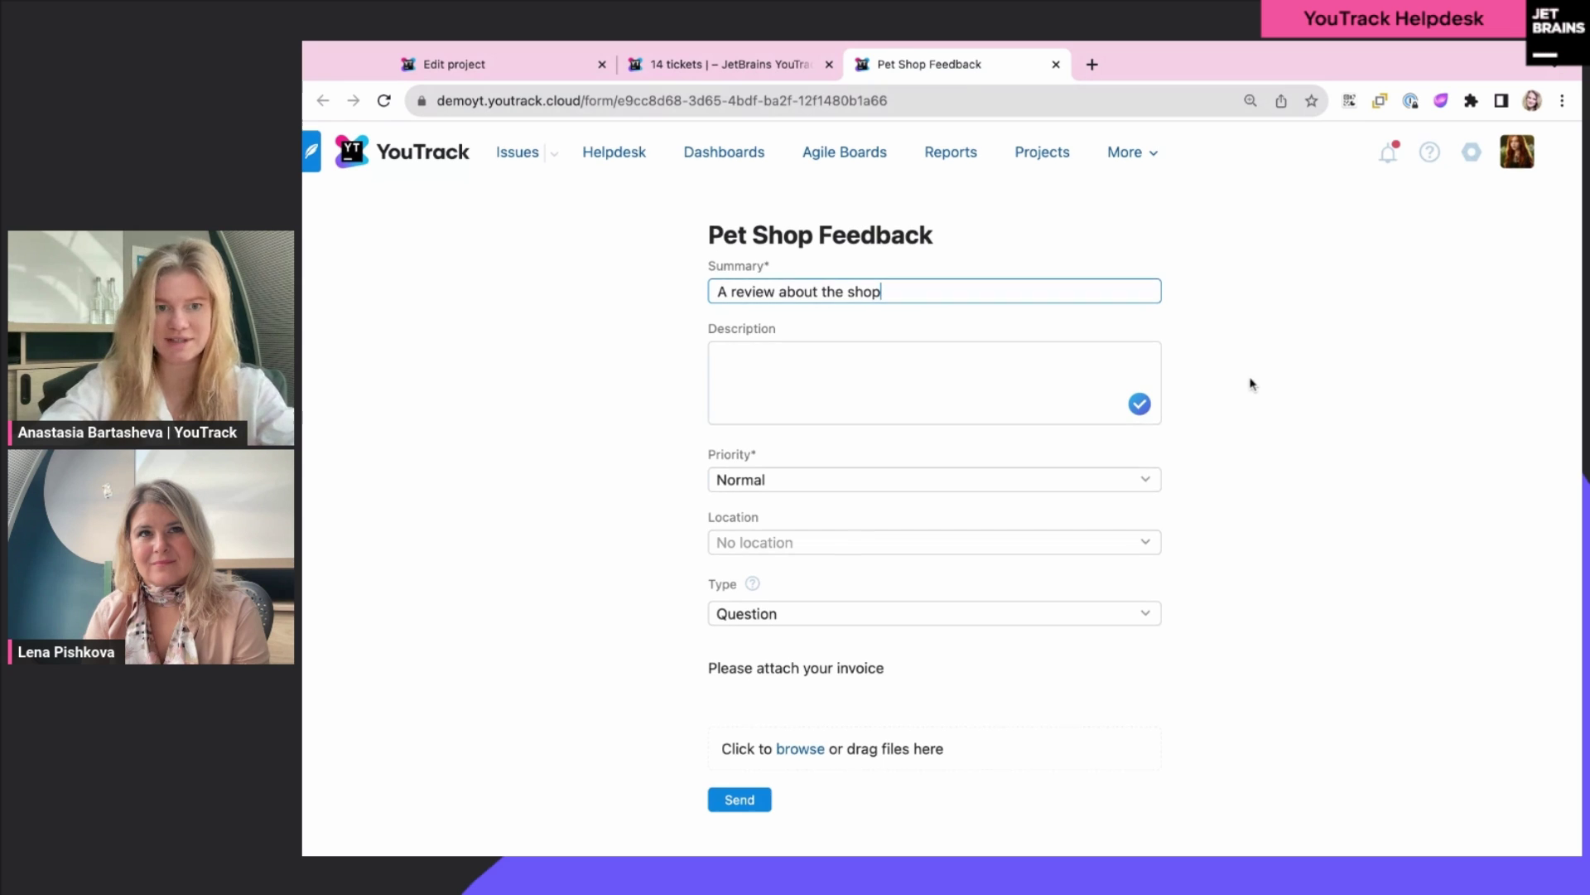
Step: Set the request's location to New York, send it, and open the helpdesk ticket list
click(824, 546)
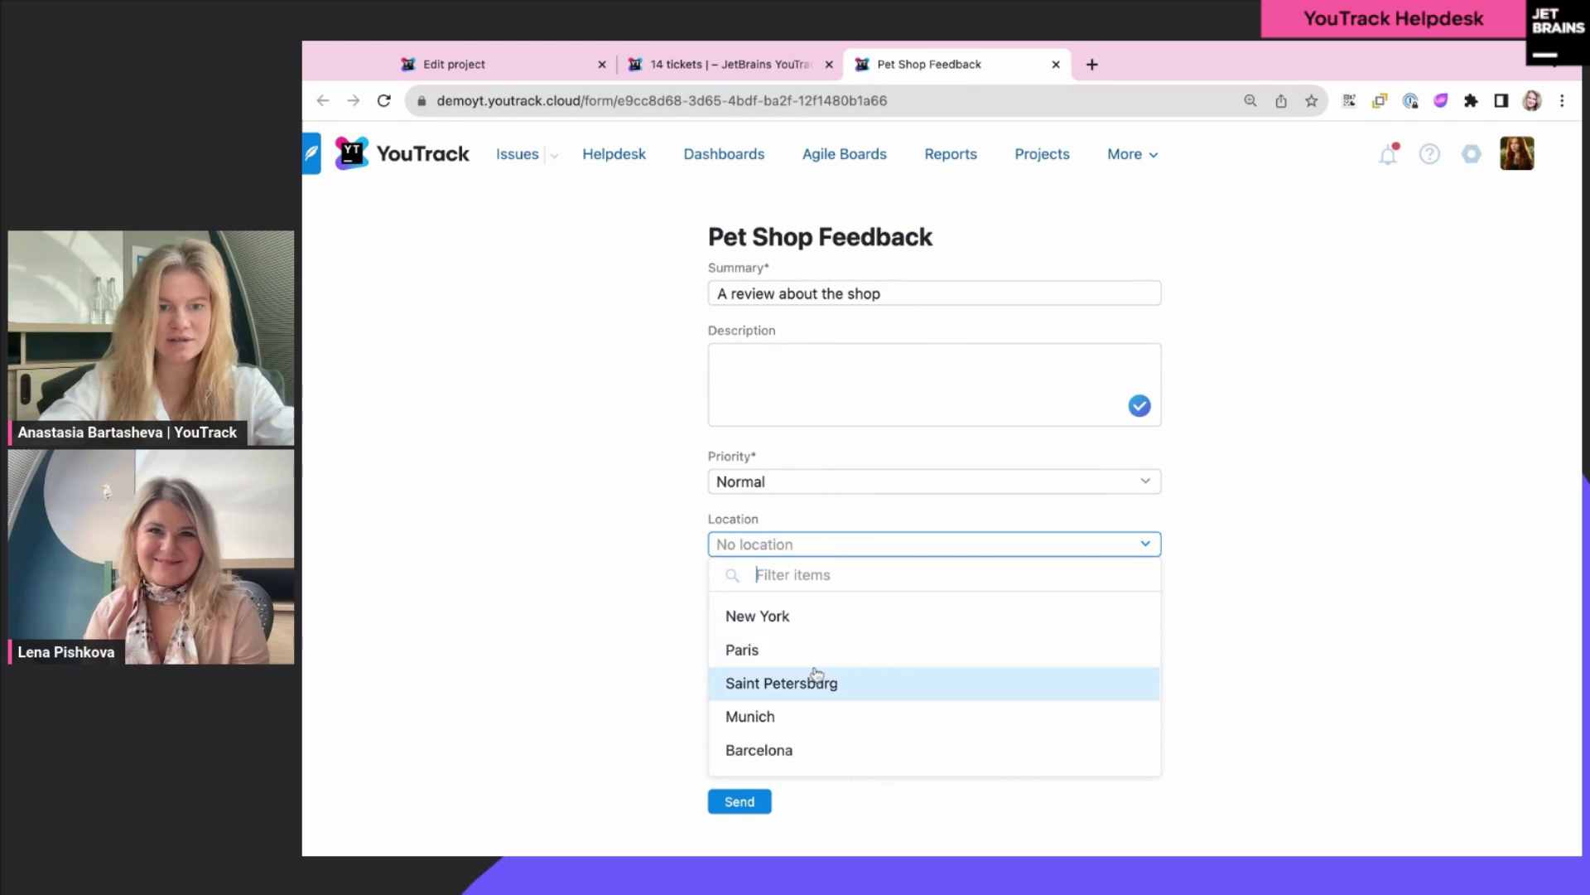
click(831, 618)
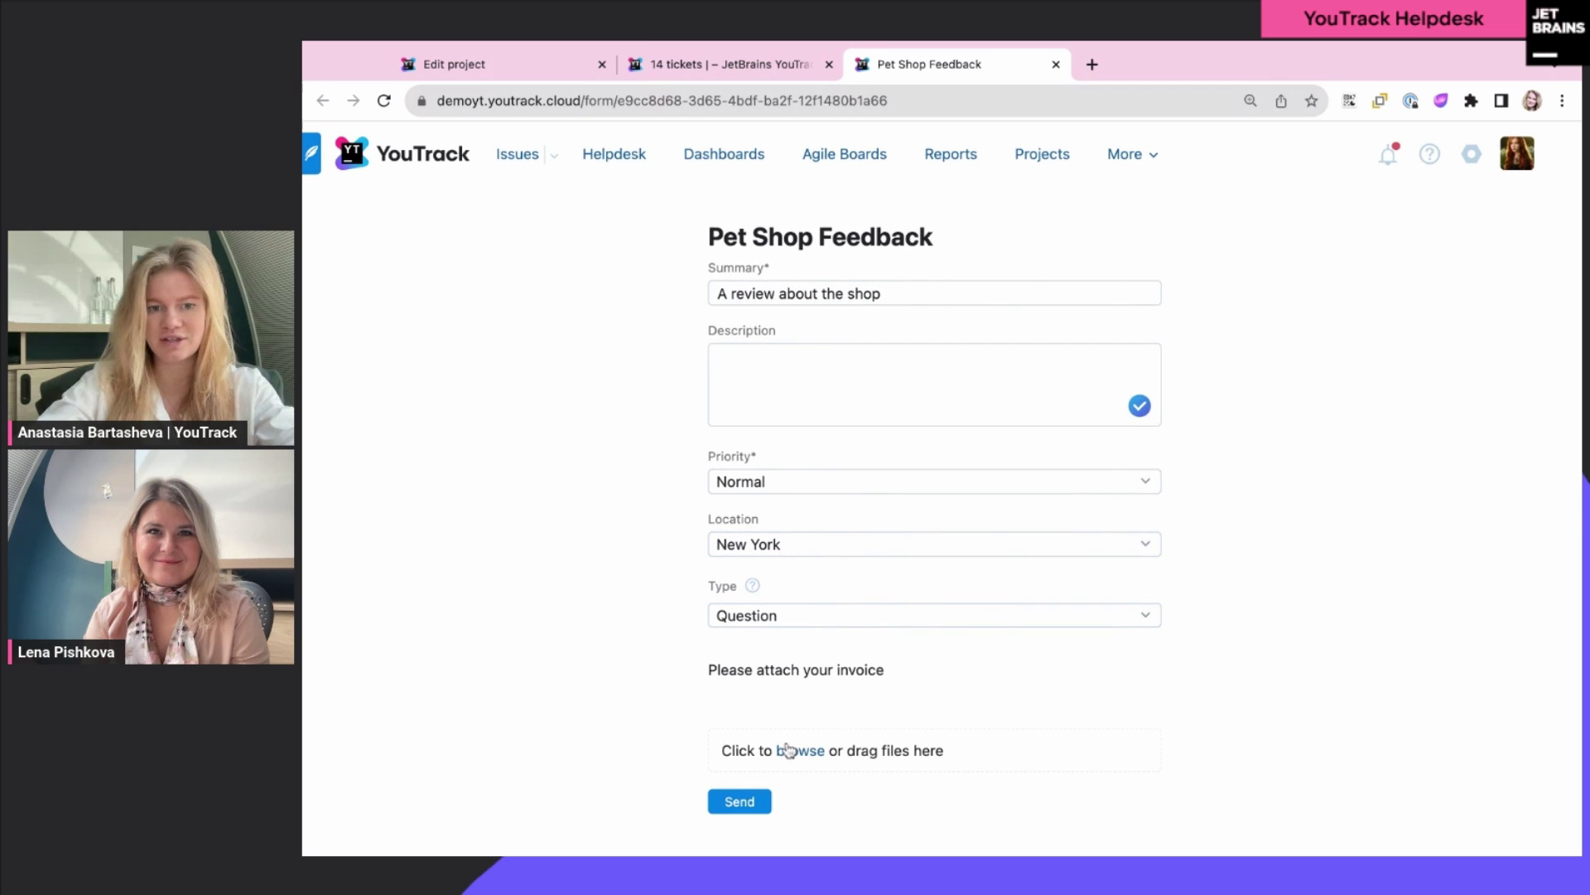
click(717, 801)
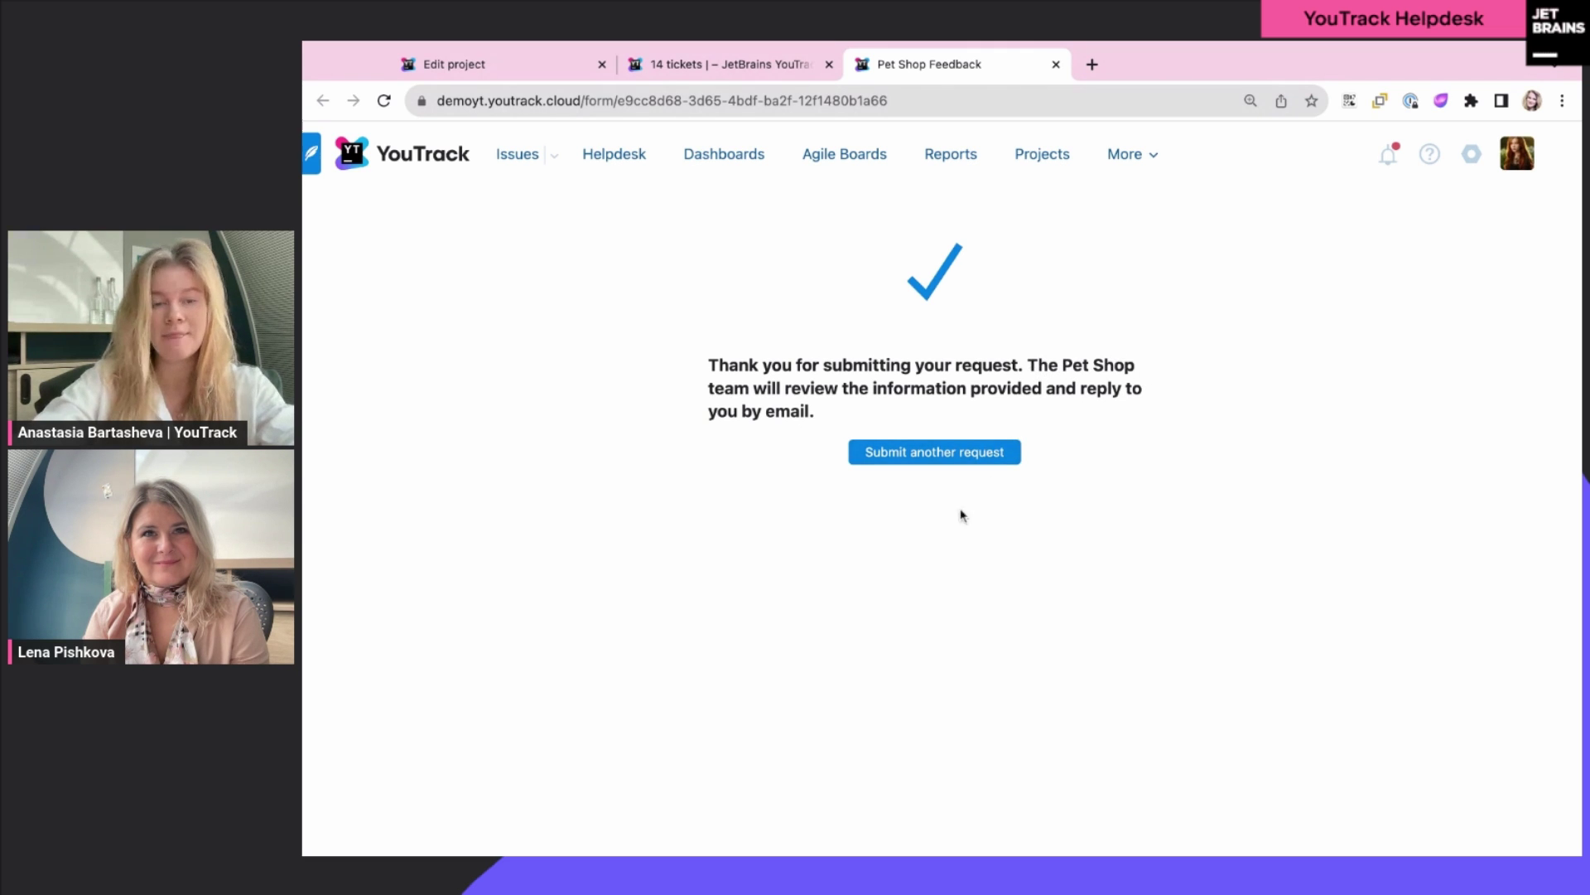
click(617, 156)
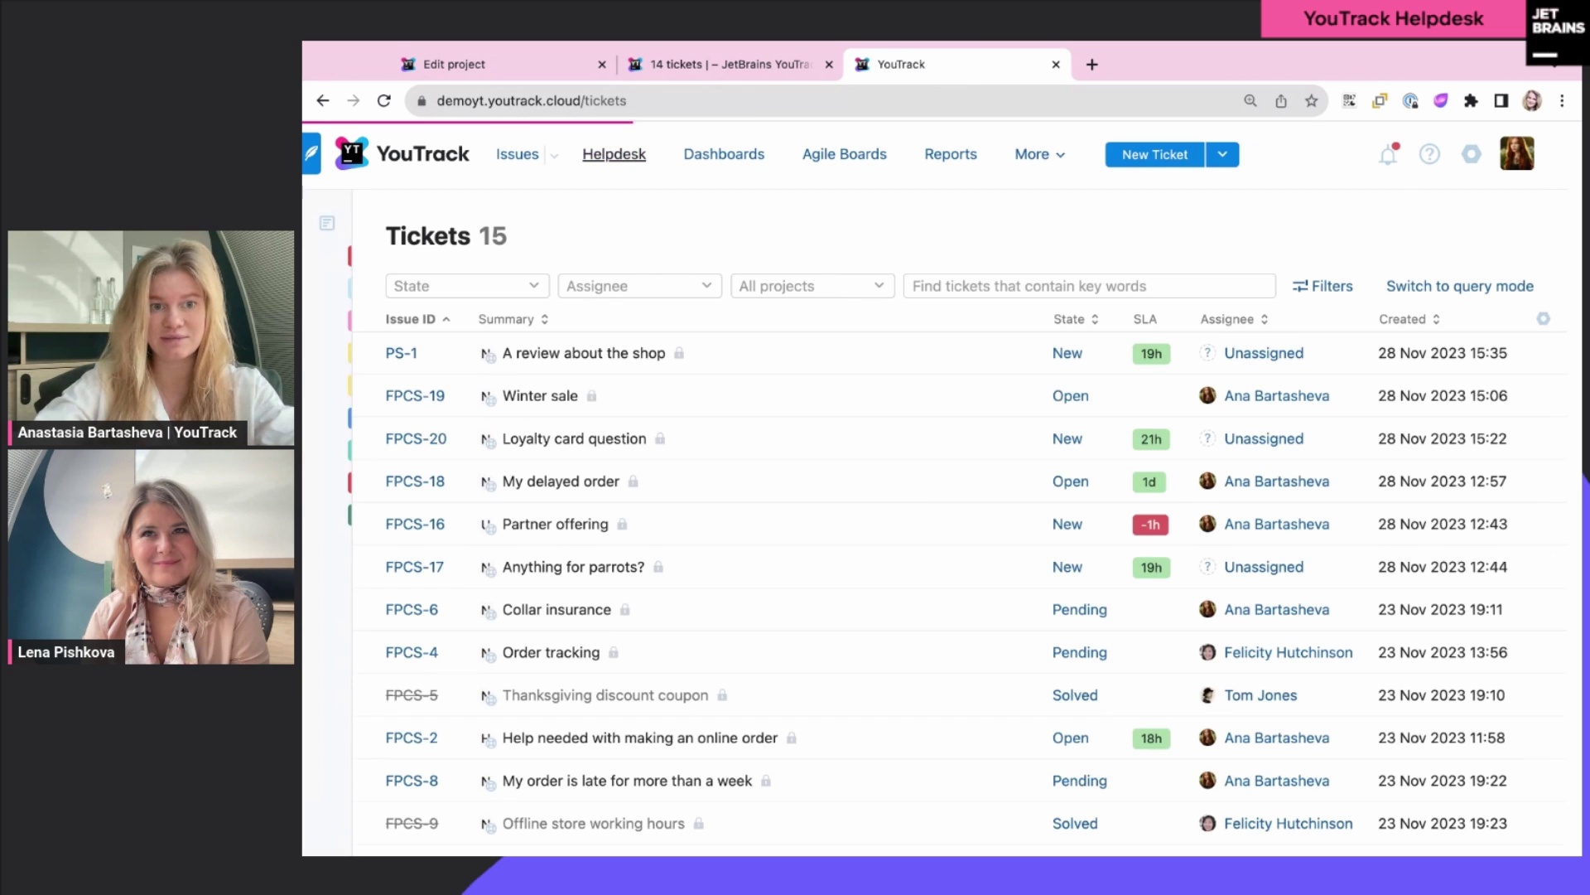